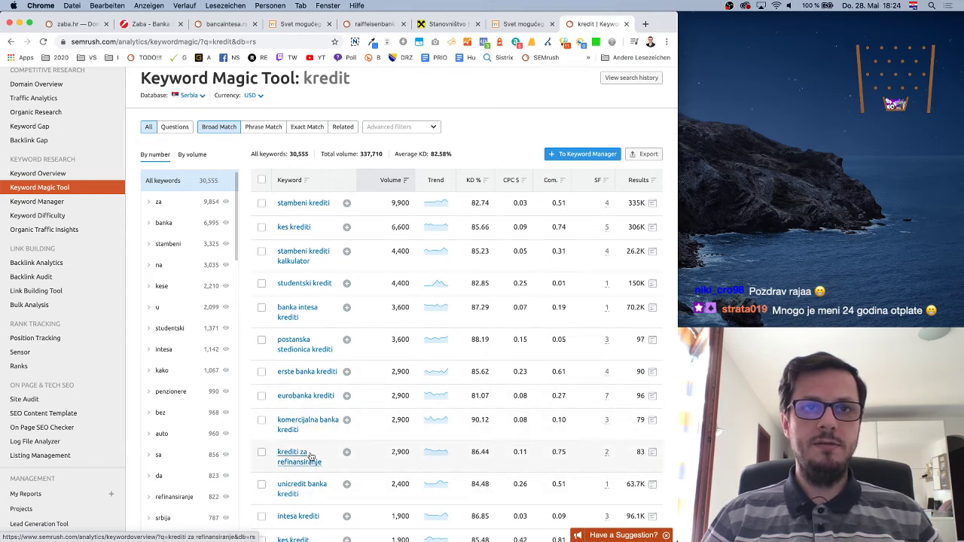
# Step: Check the Stanovništvo section's loan and card links on the Banca Intesa homepage
pyautogui.scroll(-3, 354, 452)
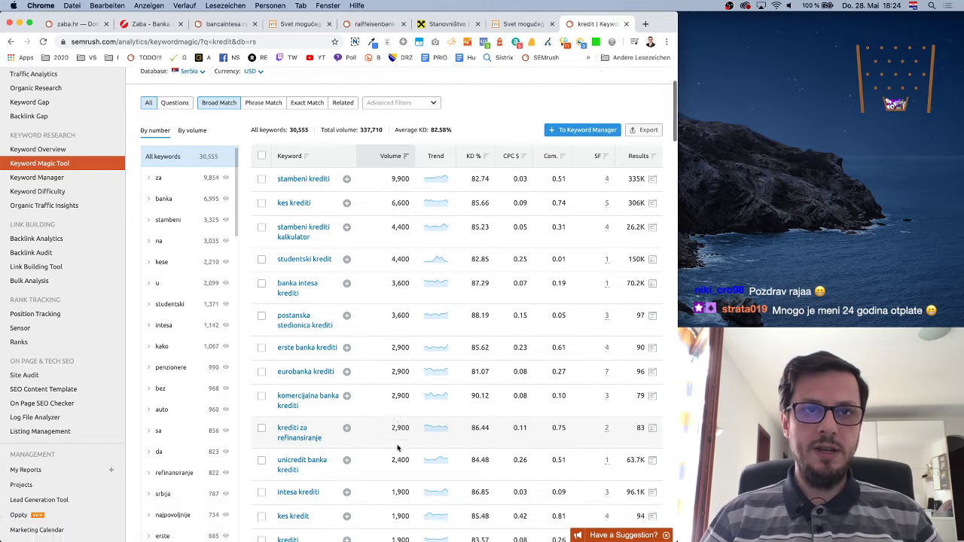
pyautogui.scroll(-5, 405, 416)
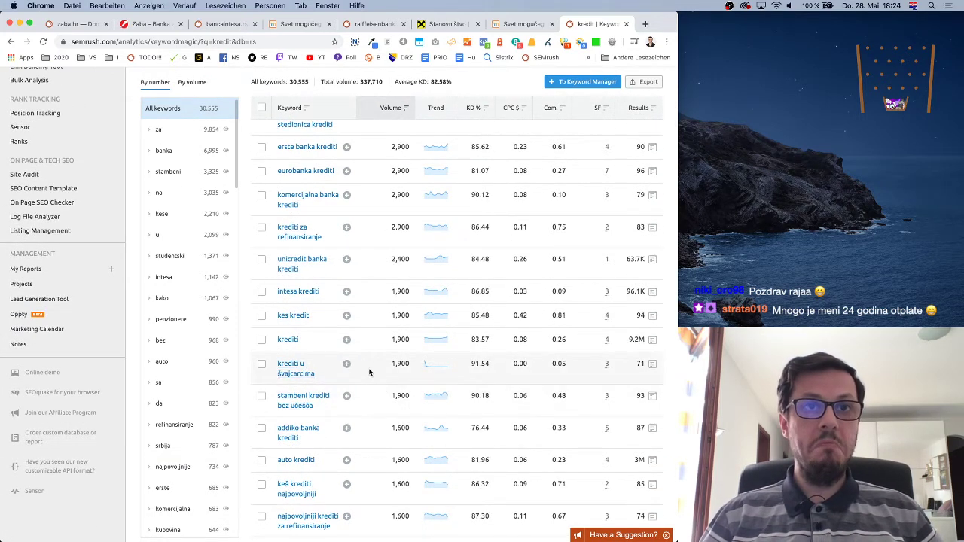
pyautogui.scroll(1, 347, 404)
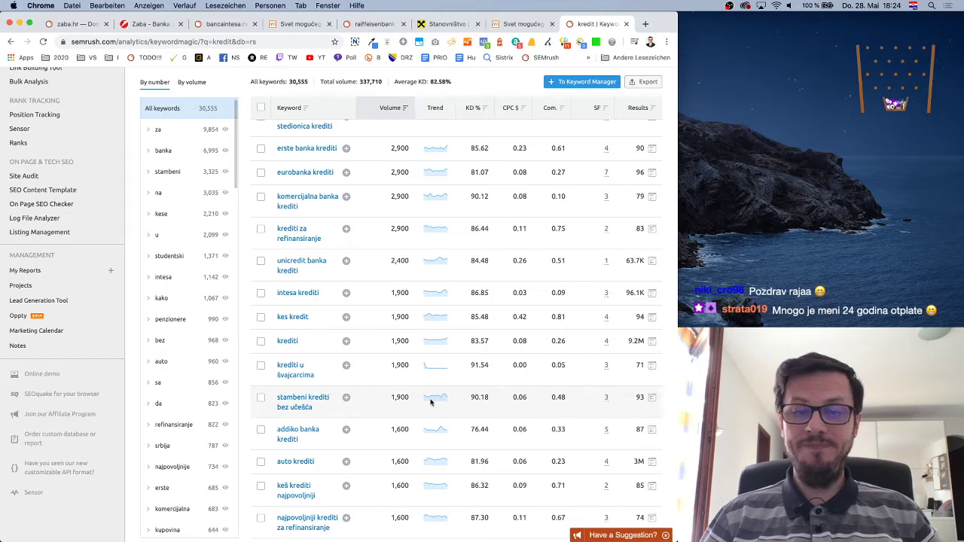
pyautogui.scroll(-5, 429, 403)
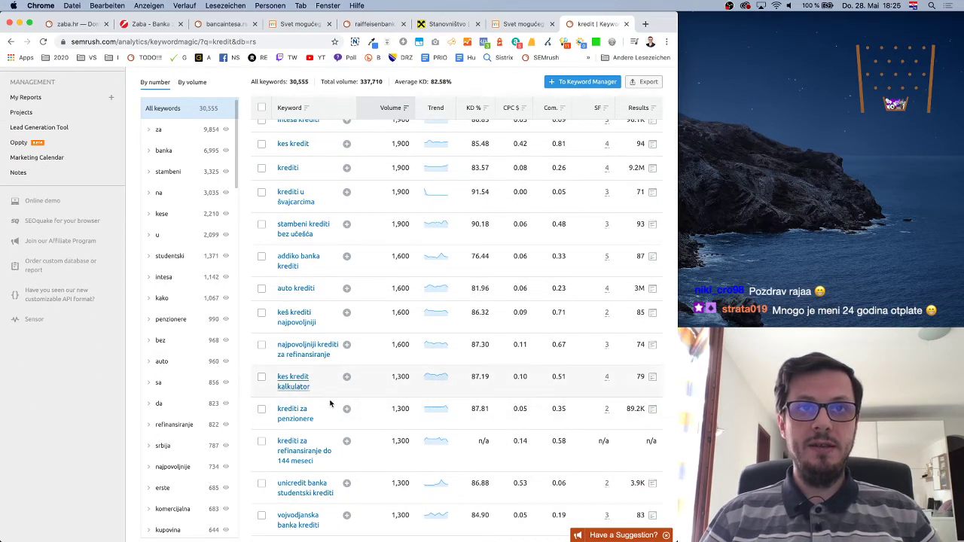
pyautogui.scroll(-5, 400, 435)
pyautogui.scroll(15, 399, 434)
pyautogui.scroll(3, 399, 433)
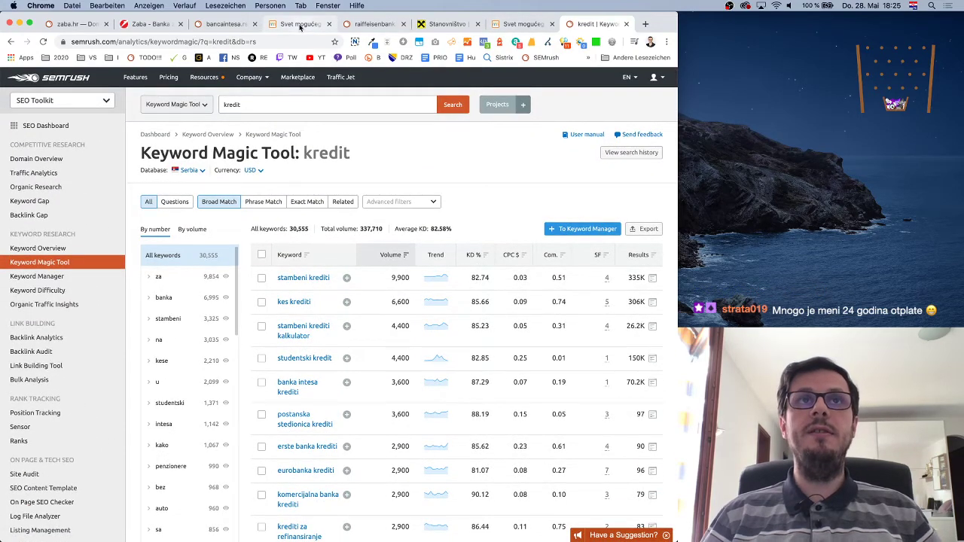
pyautogui.click(299, 25)
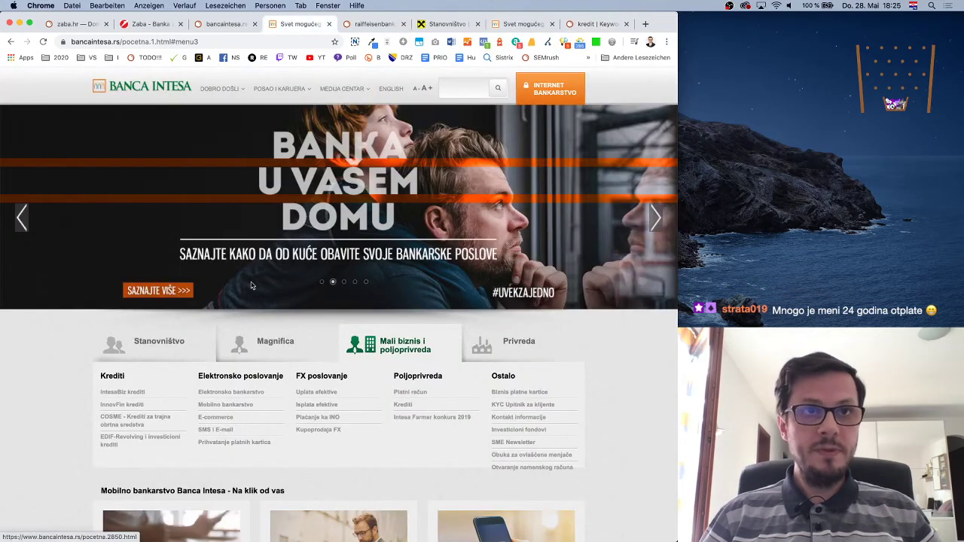
pyautogui.click(155, 343)
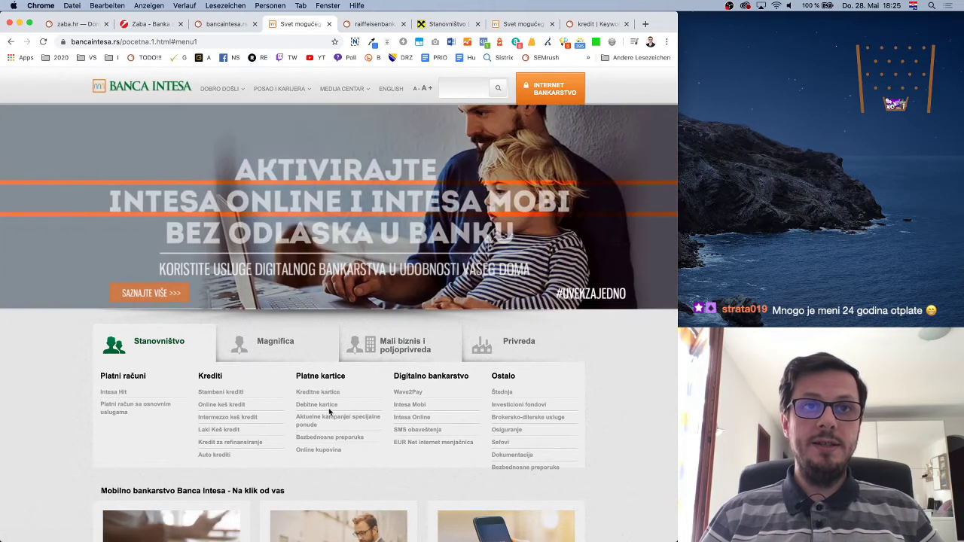
# Step: Search the Keyword Magic Tool for 'kreditna kartica' in Serbia: 2,355 keywords, 11,110 volume
pyautogui.click(584, 24)
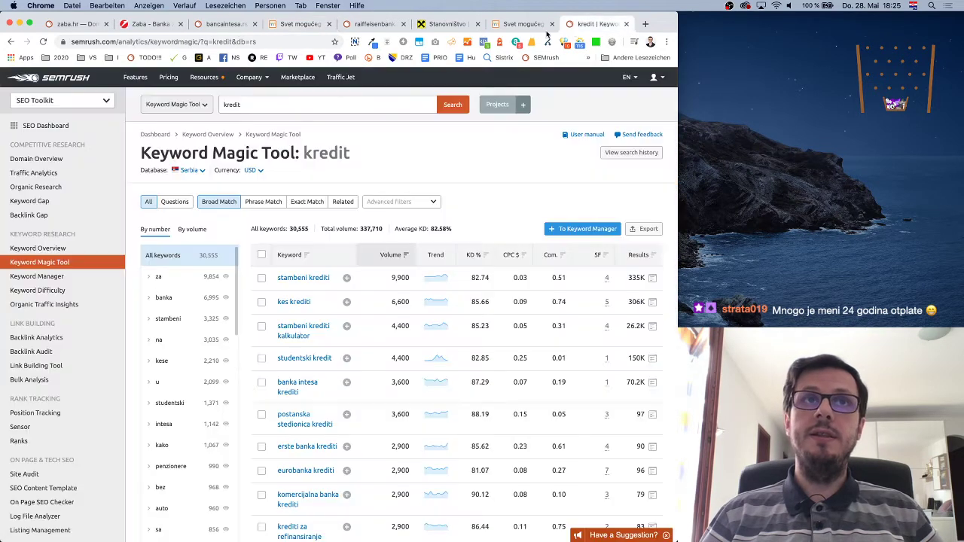
pyautogui.click(255, 105)
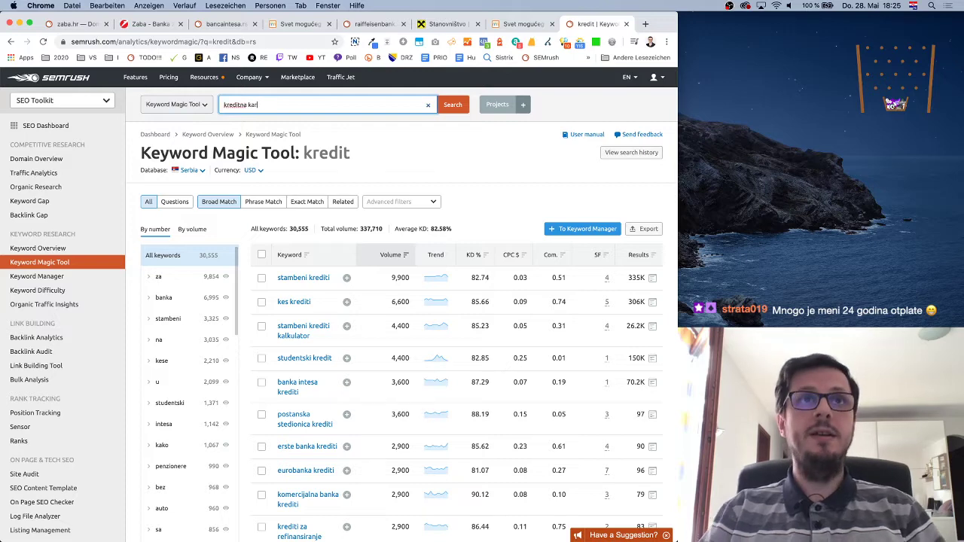
pyautogui.write('na kartica')
pyautogui.press('Return')
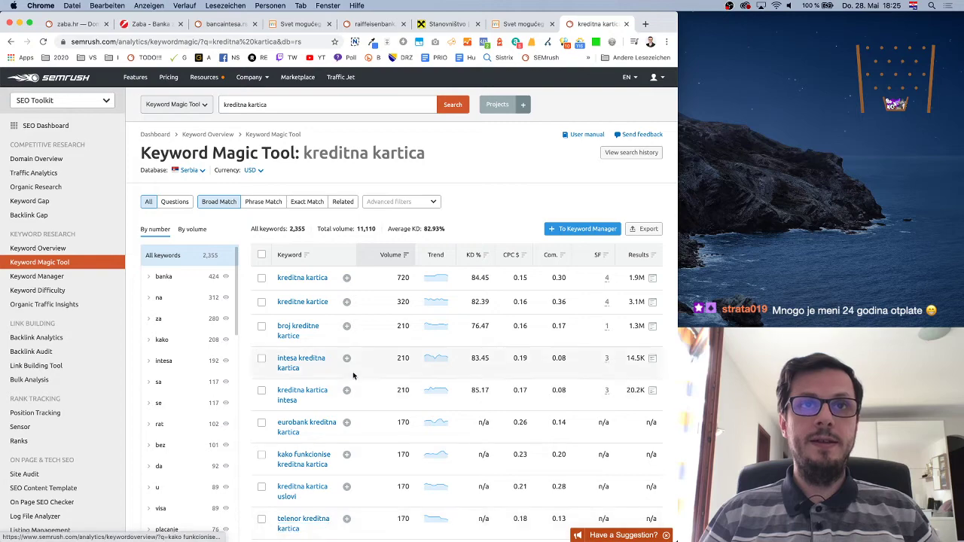
pyautogui.scroll(-4, 386, 335)
pyautogui.scroll(4, 386, 335)
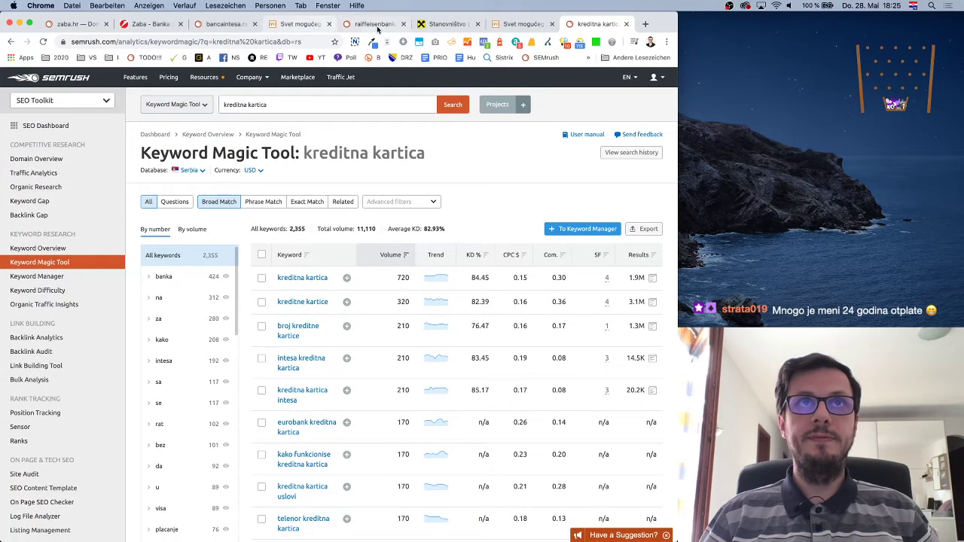
# Step: On the Banca Intesa homepage, view the Magnifica, Stanovništvo and Mali biznis i poljoprivreda menu links
pyautogui.click(354, 24)
pyautogui.click(313, 28)
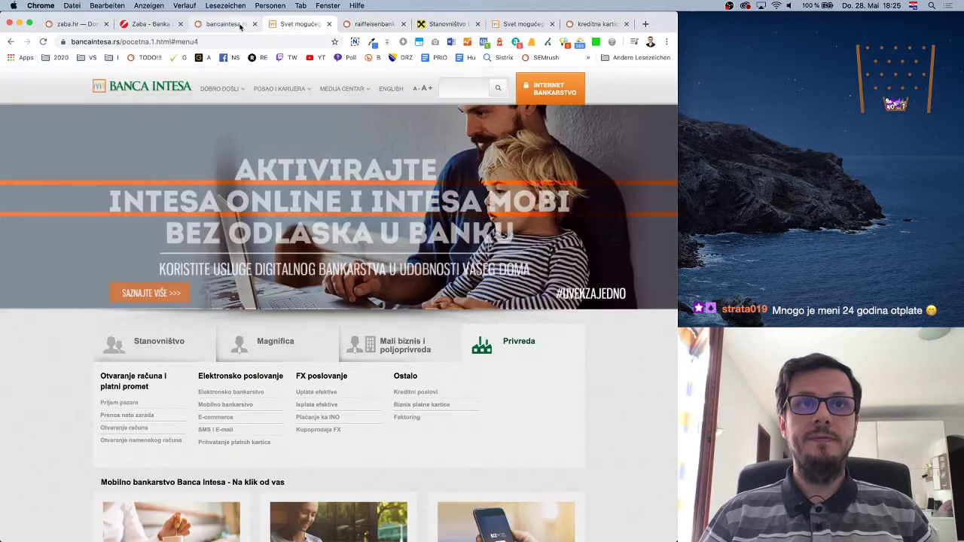
pyautogui.click(271, 343)
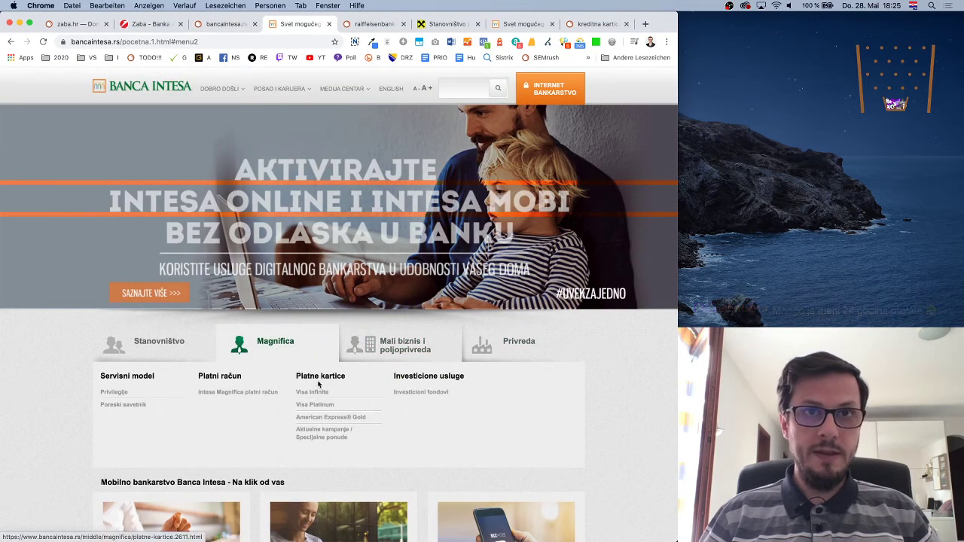
pyautogui.click(151, 343)
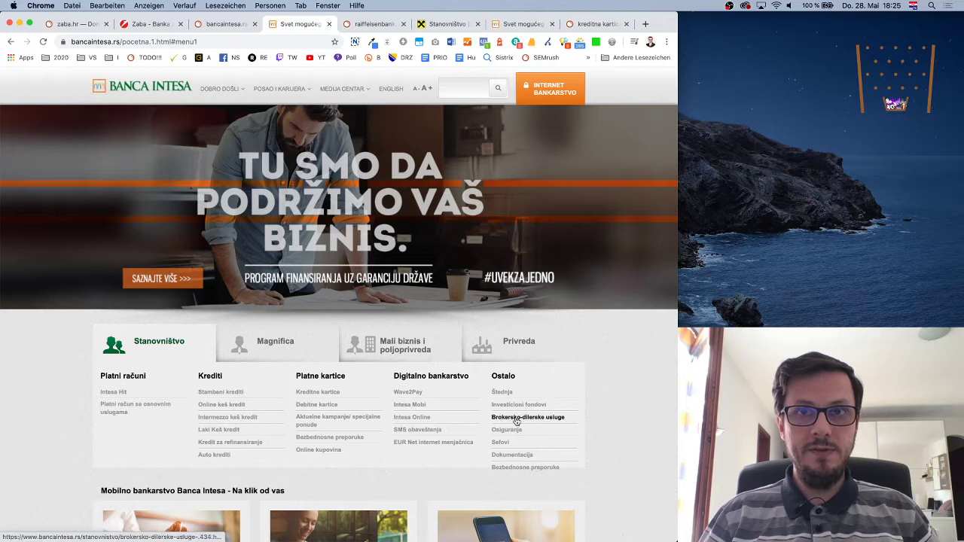
pyautogui.click(273, 344)
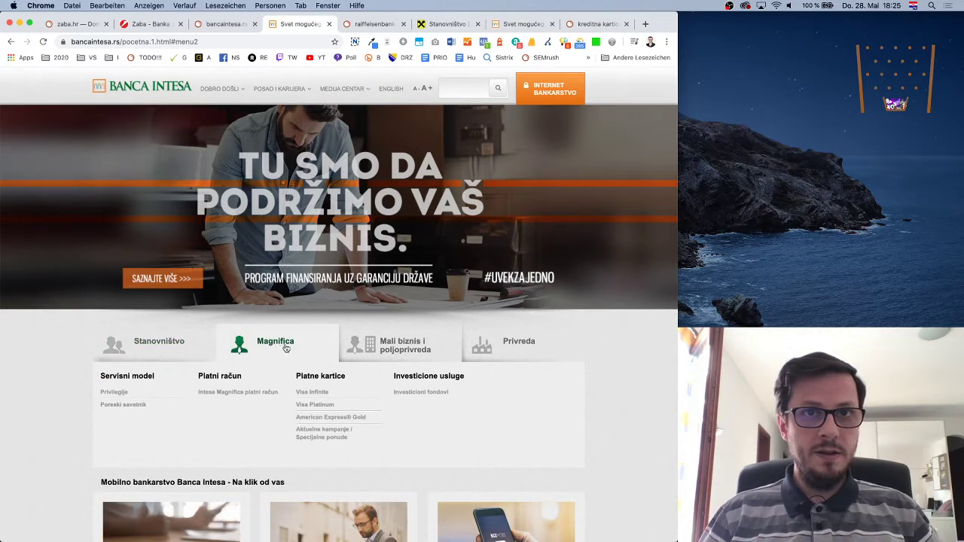
pyautogui.click(377, 346)
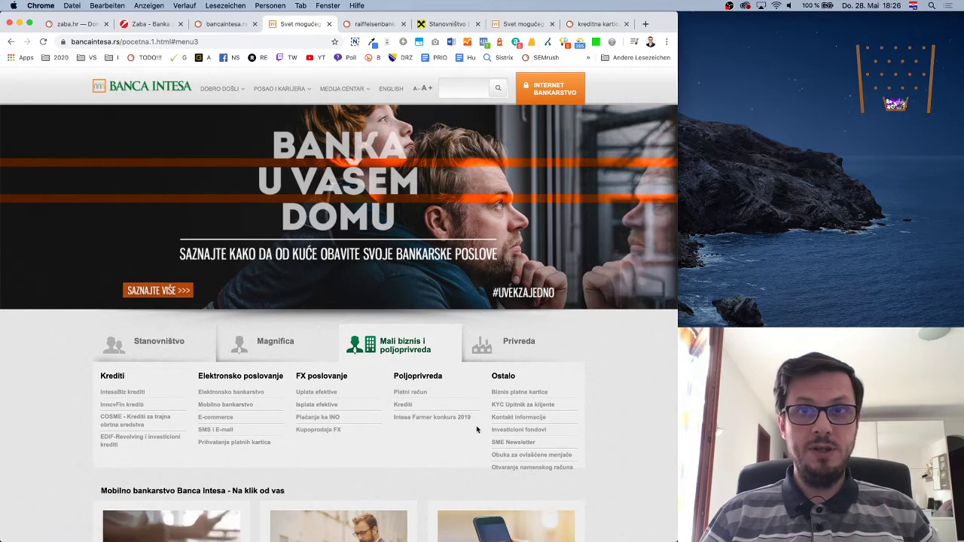
pyautogui.moveTo(510, 338)
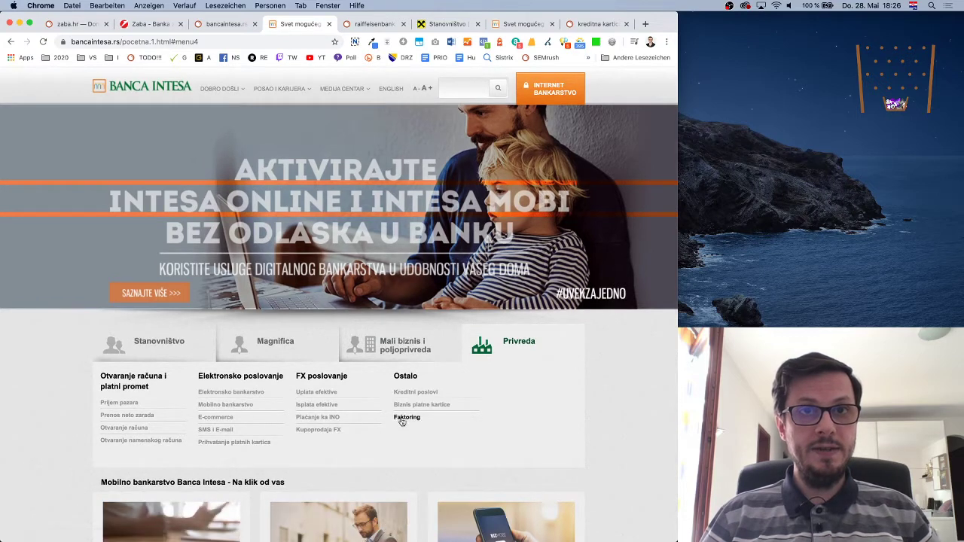
pyautogui.scroll(-3, 412, 427)
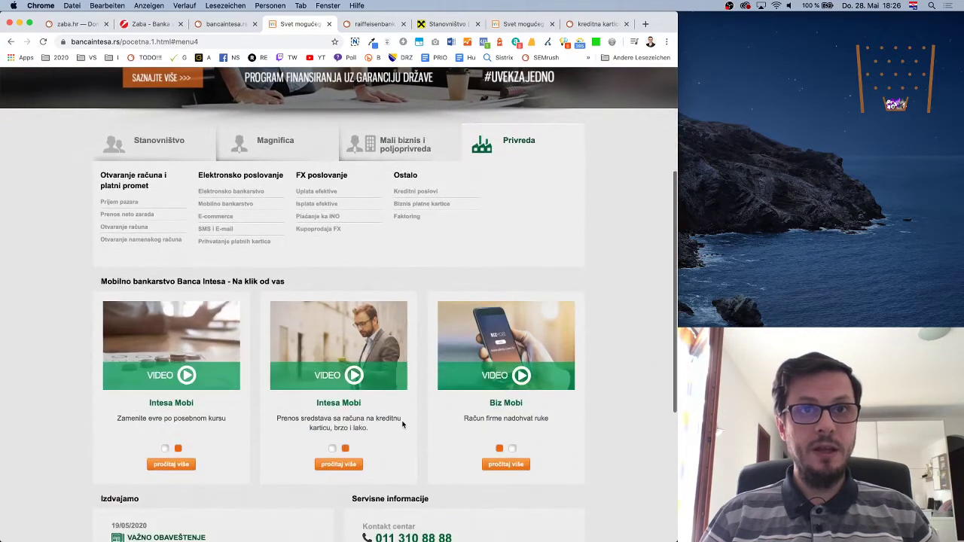
pyautogui.scroll(-3, 412, 427)
pyautogui.scroll(6, 412, 427)
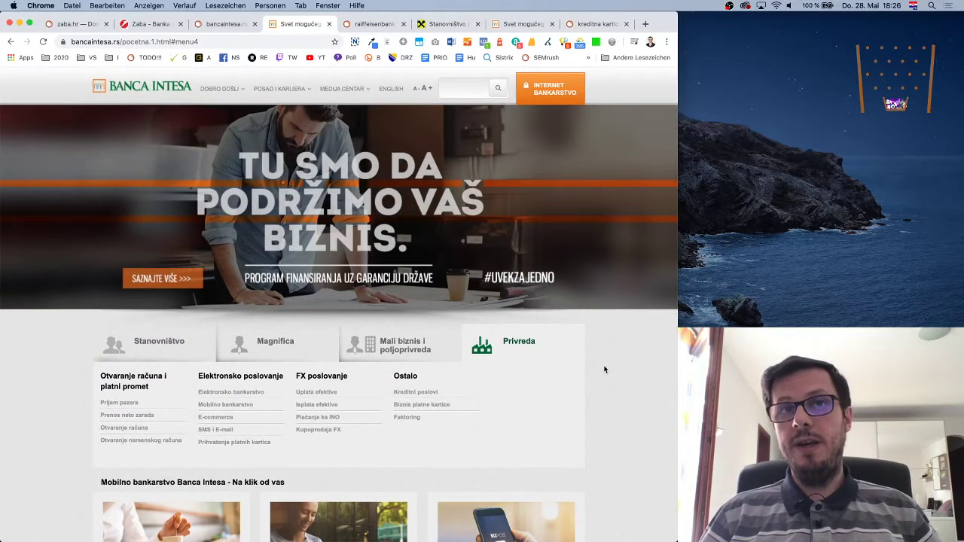
# Step: Cycle through the Stanovništvo, Magnifica and Mali biznis menus, ending on Privreda's links
pyautogui.click(159, 345)
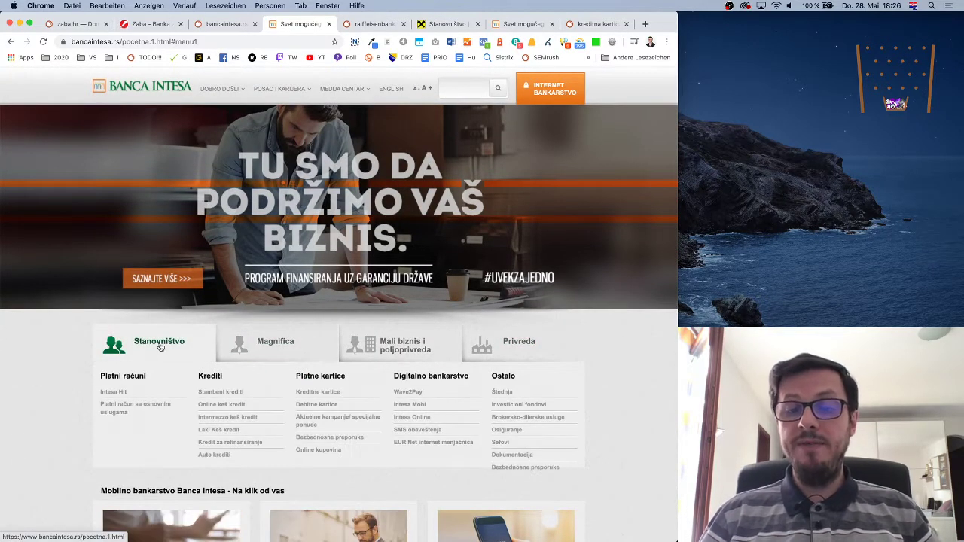
pyautogui.click(519, 345)
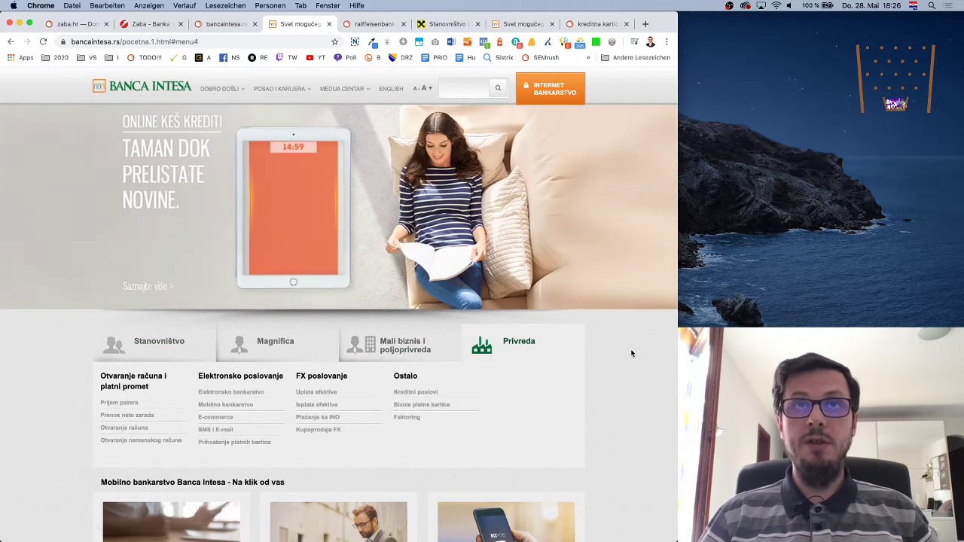
pyautogui.click(159, 345)
pyautogui.click(229, 346)
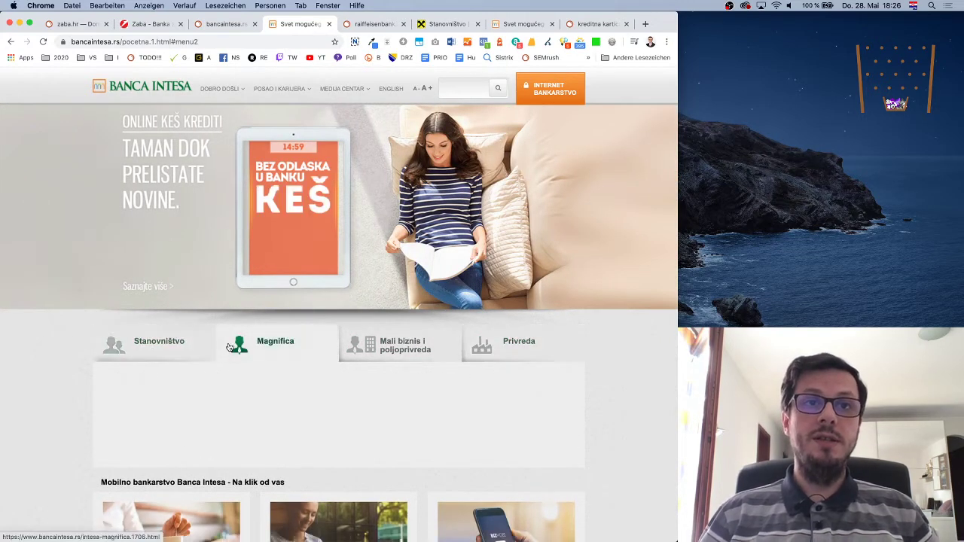
pyautogui.click(395, 345)
pyautogui.click(485, 345)
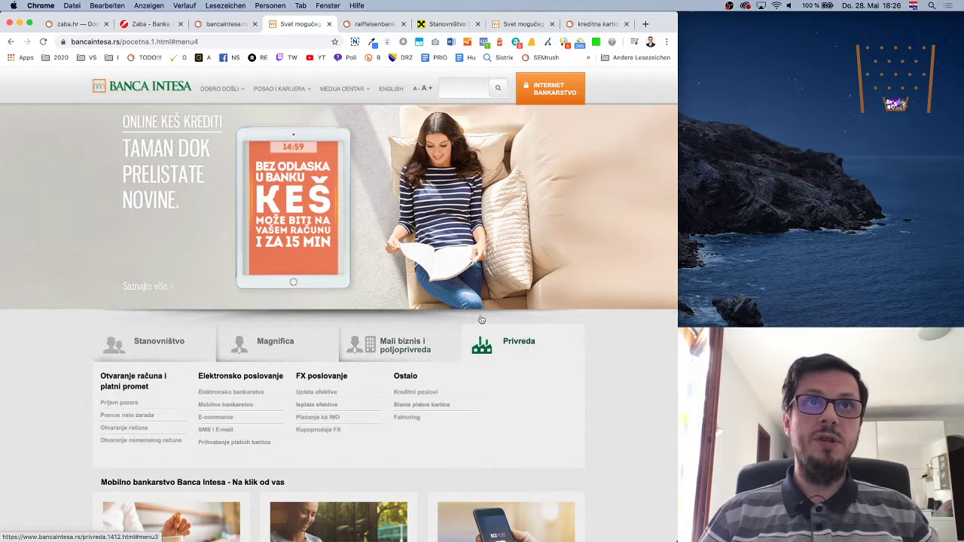
pyautogui.scroll(-1, 542, 338)
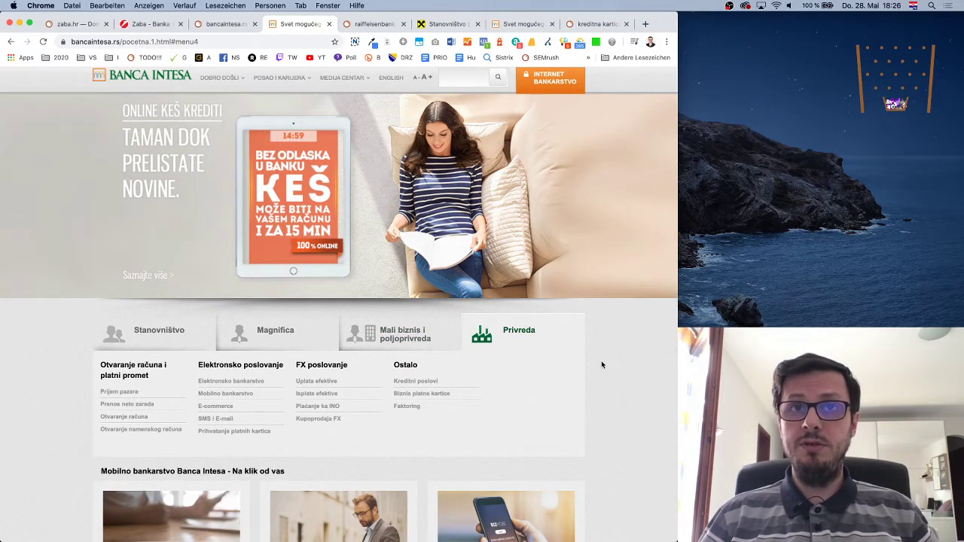
pyautogui.scroll(1, 602, 365)
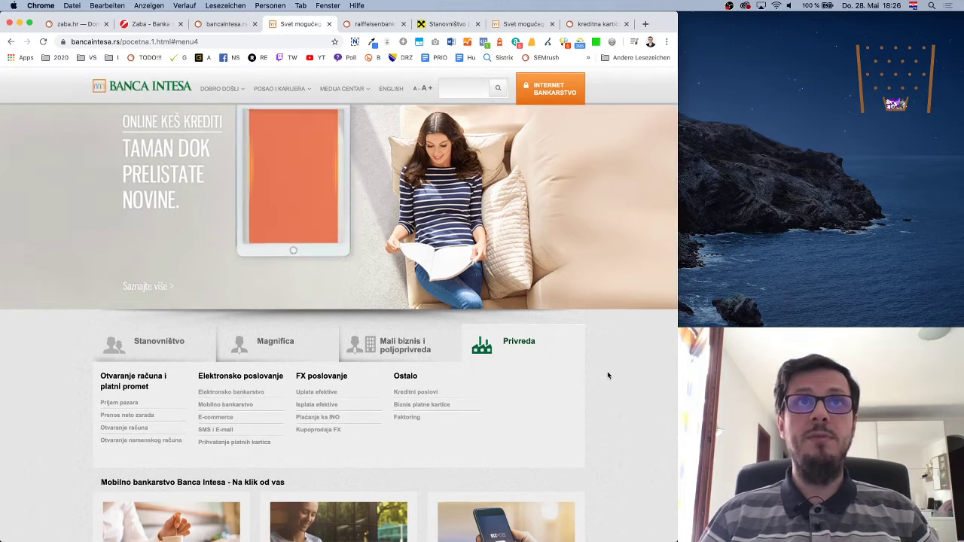
pyautogui.rightClick(600, 334)
# Step: Inspect the homepage in DevTools, reloading it to scroll through its iPhone 6/7/8 mobile layout
pyautogui.click(653, 463)
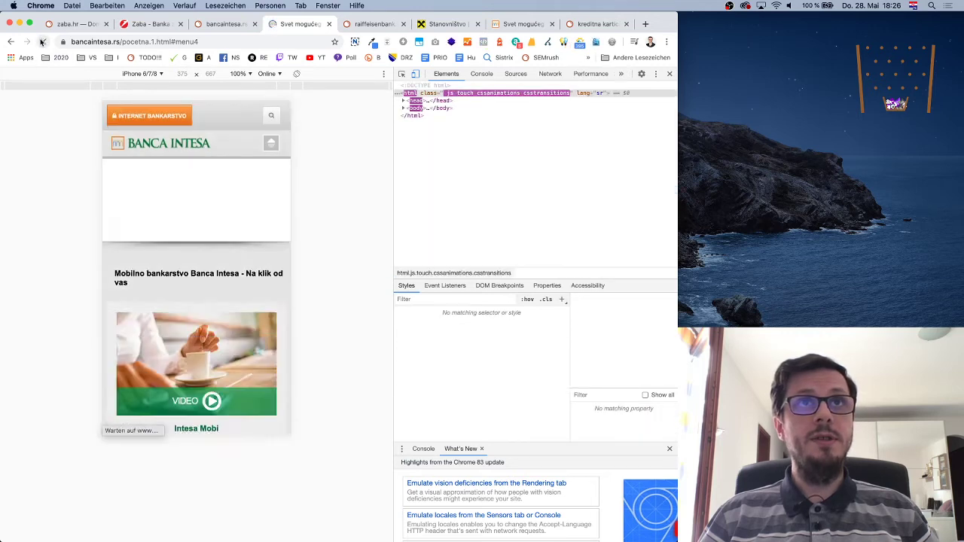
pyautogui.click(267, 265)
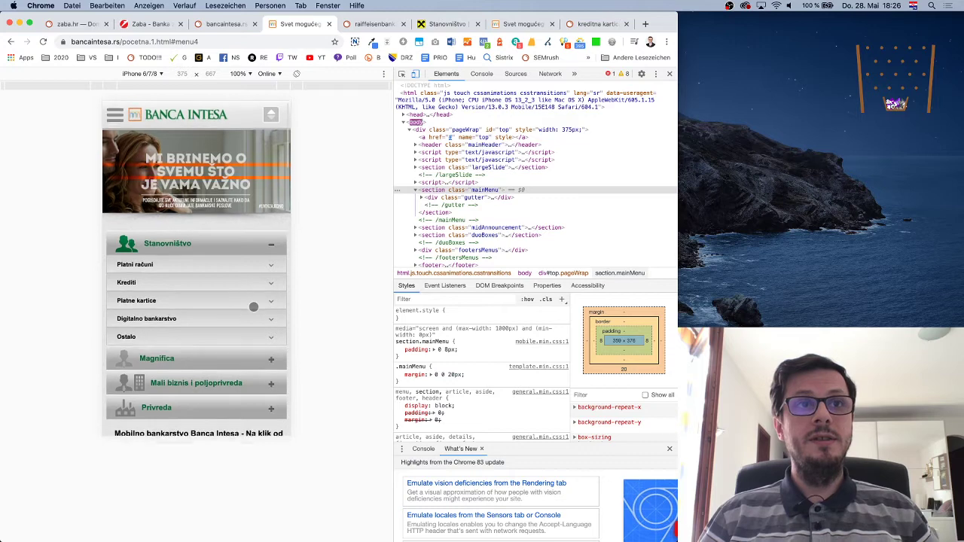
pyautogui.scroll(-4, 254, 274)
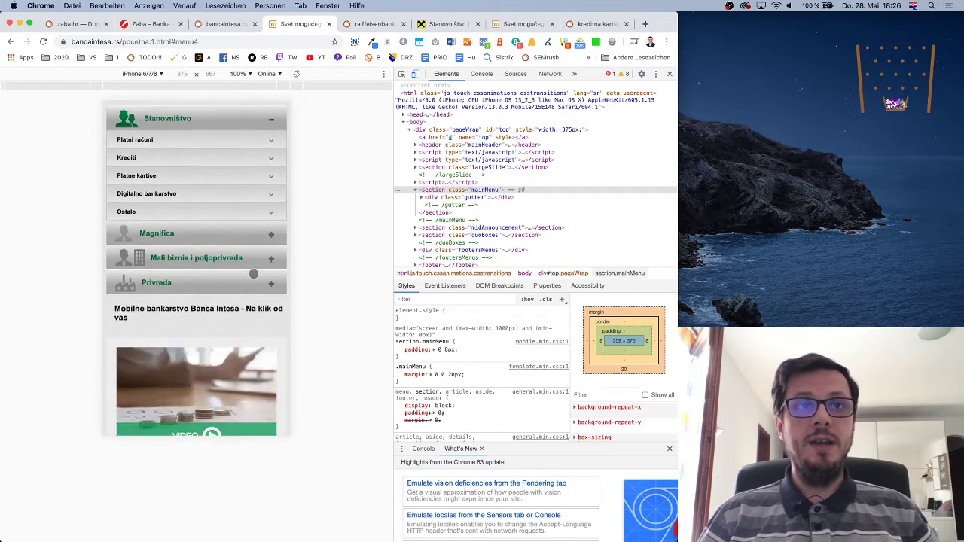
pyautogui.scroll(-10, 254, 274)
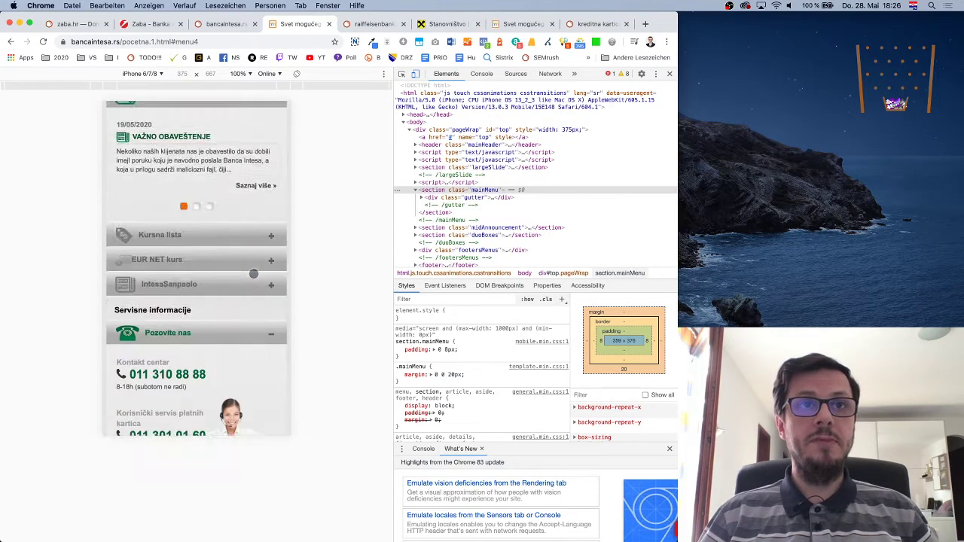
pyautogui.scroll(15, 254, 274)
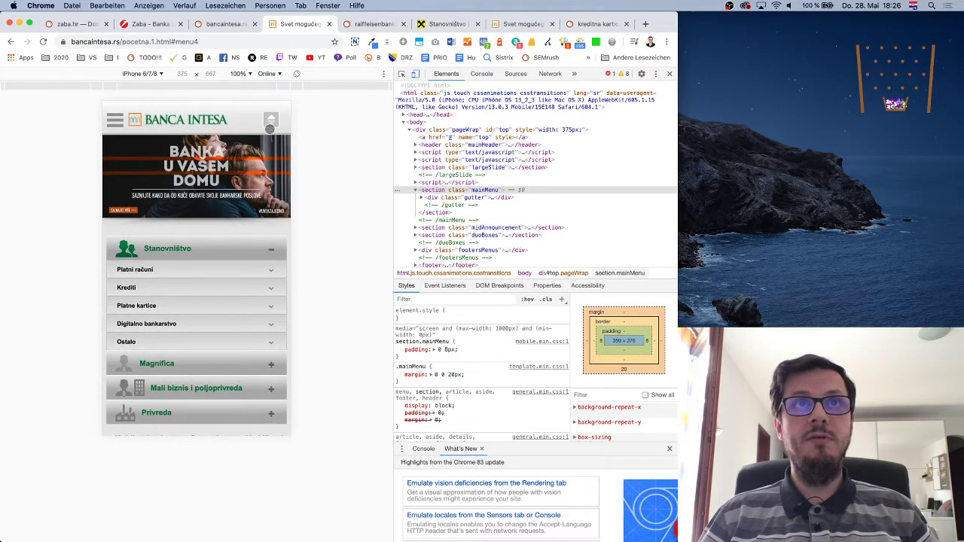
pyautogui.scroll(1, 272, 119)
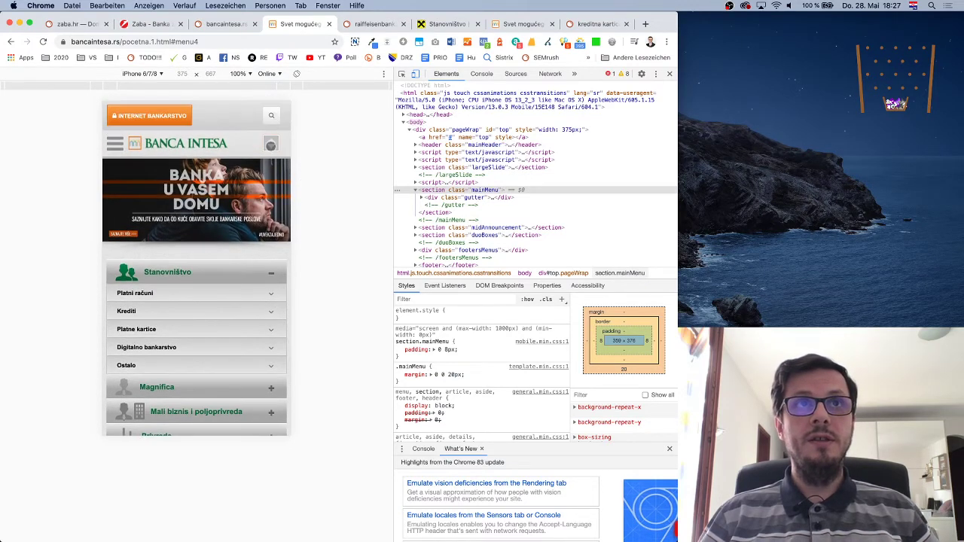
pyautogui.scroll(-1, 271, 144)
pyautogui.scroll(1, 271, 143)
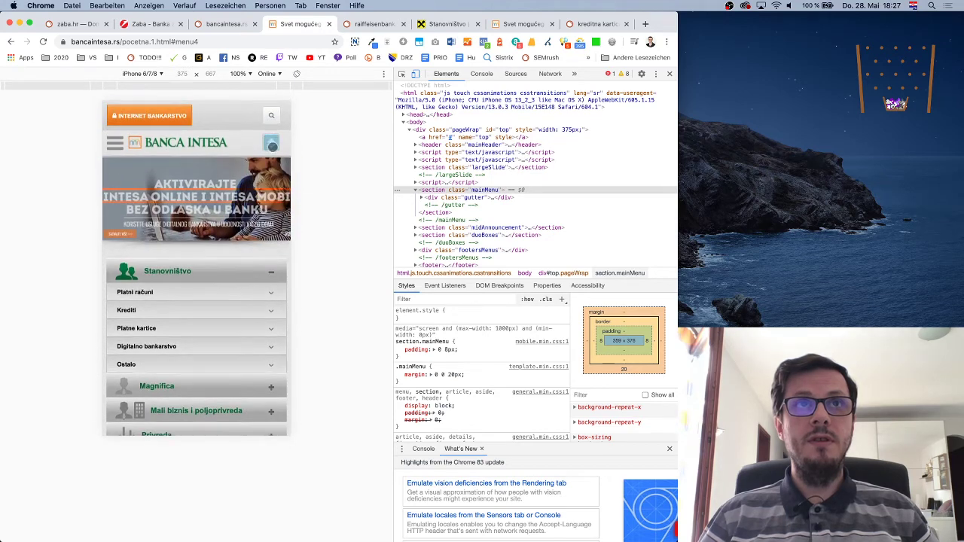
pyautogui.scroll(-1, 271, 143)
pyautogui.scroll(1, 271, 125)
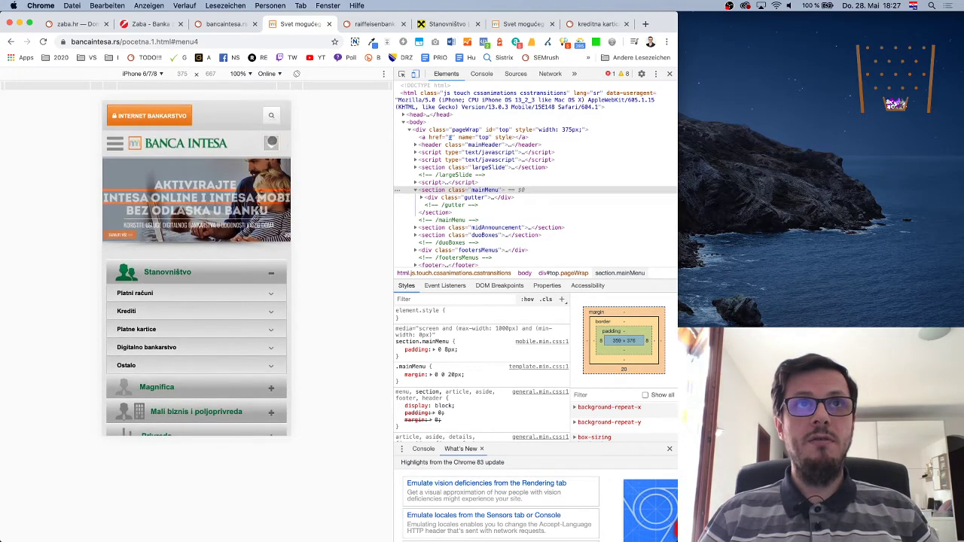
pyautogui.scroll(-1, 272, 142)
# Step: Open the mobile hamburger menu, expand and collapse DOBRO DOŠLI, then close the menu and DevTools
pyautogui.click(112, 115)
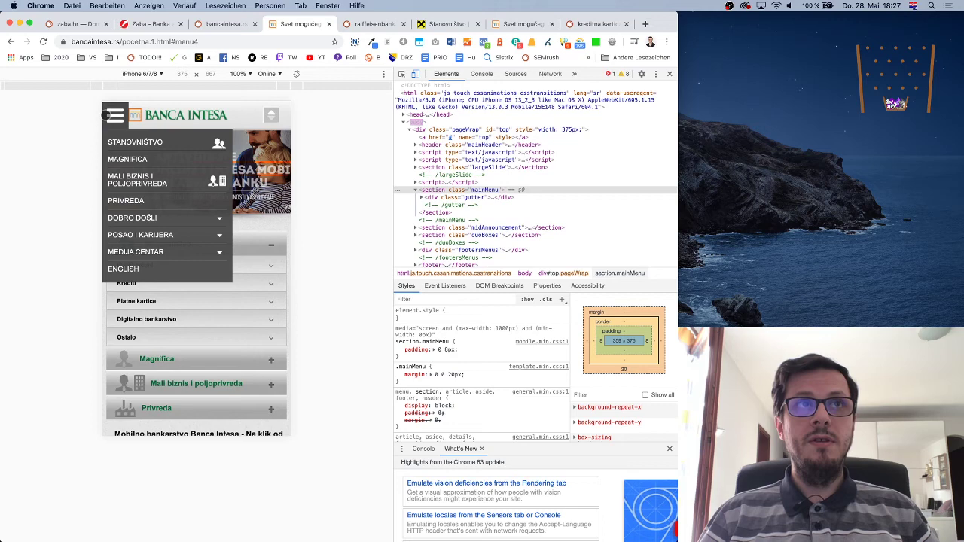
pyautogui.click(221, 218)
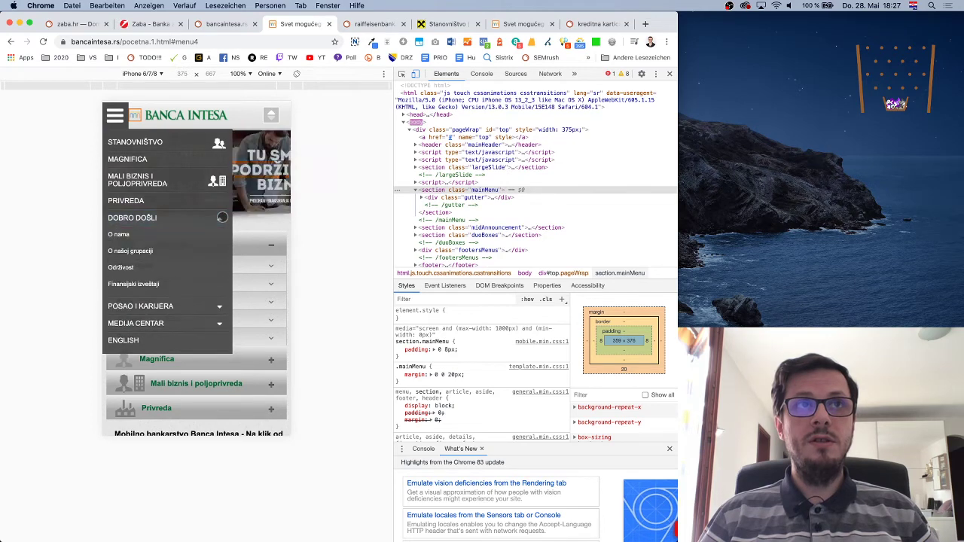
pyautogui.click(221, 218)
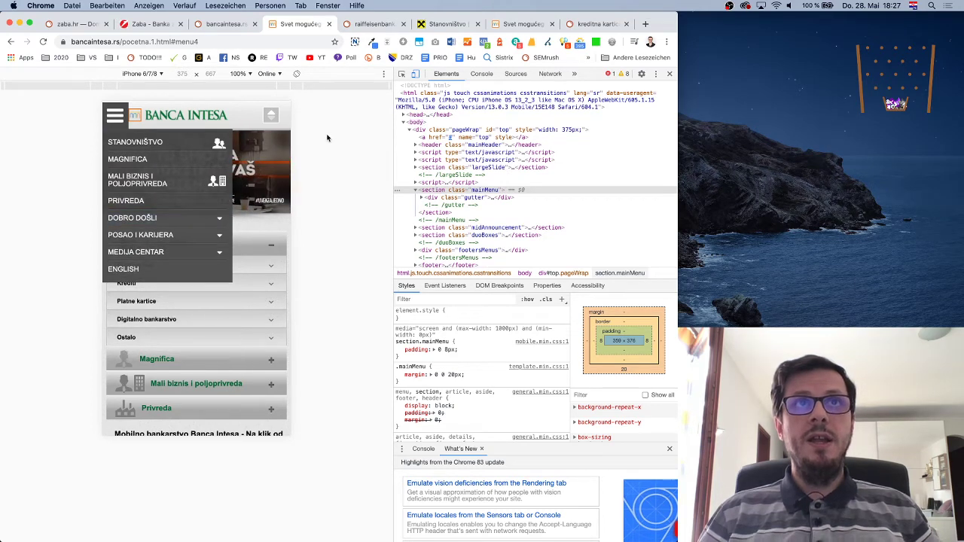
pyautogui.click(113, 114)
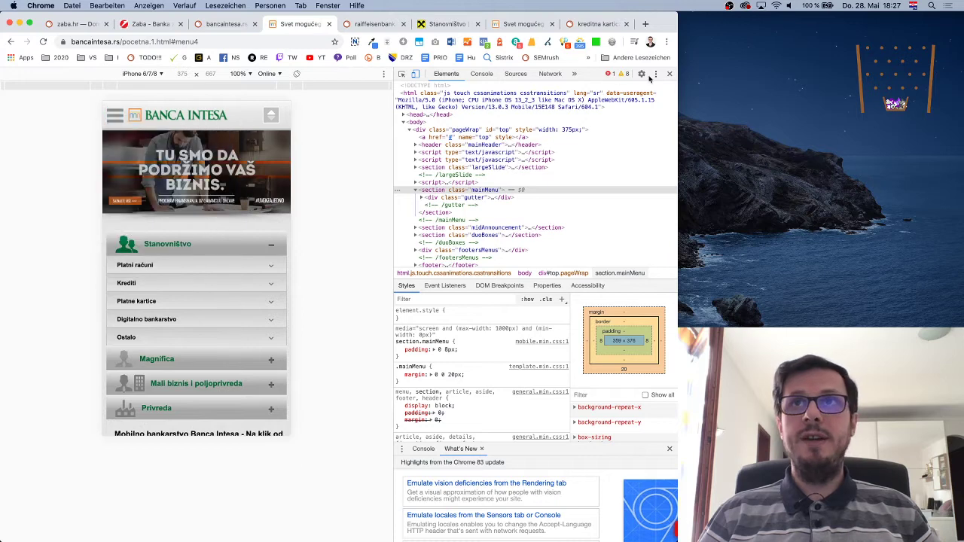
pyautogui.click(671, 73)
# Step: Run the SEO check extension on the homepage and review its title, meta description and headers
pyautogui.moveTo(518, 340)
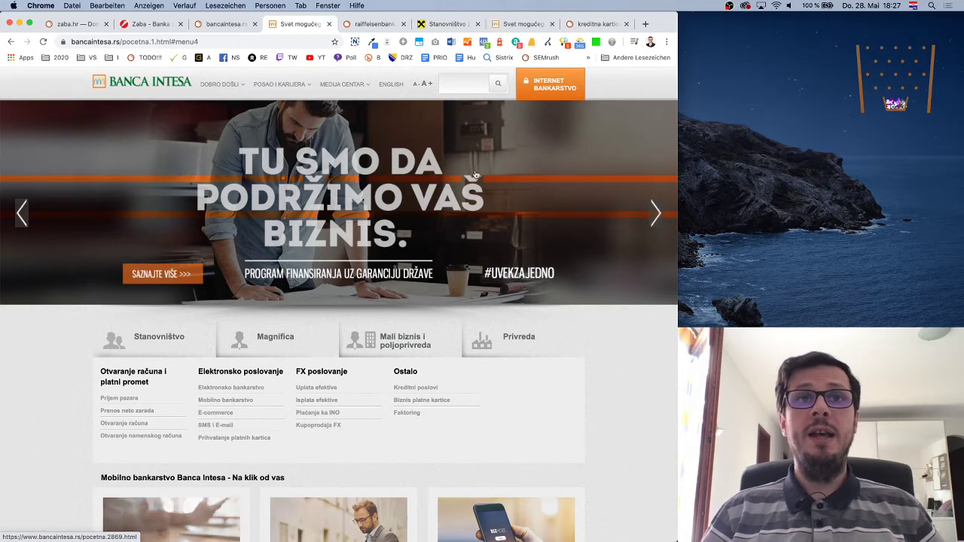
pyautogui.click(563, 43)
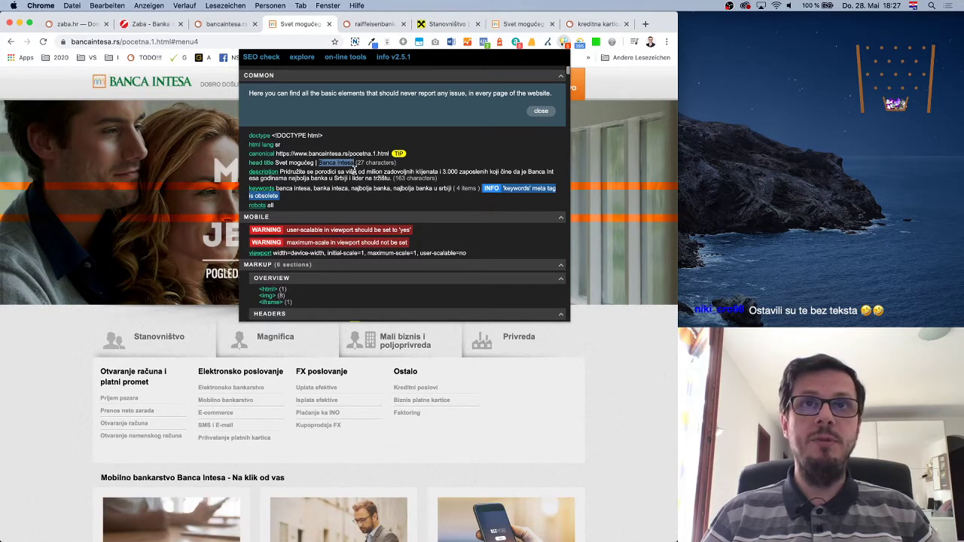
pyautogui.click(338, 179)
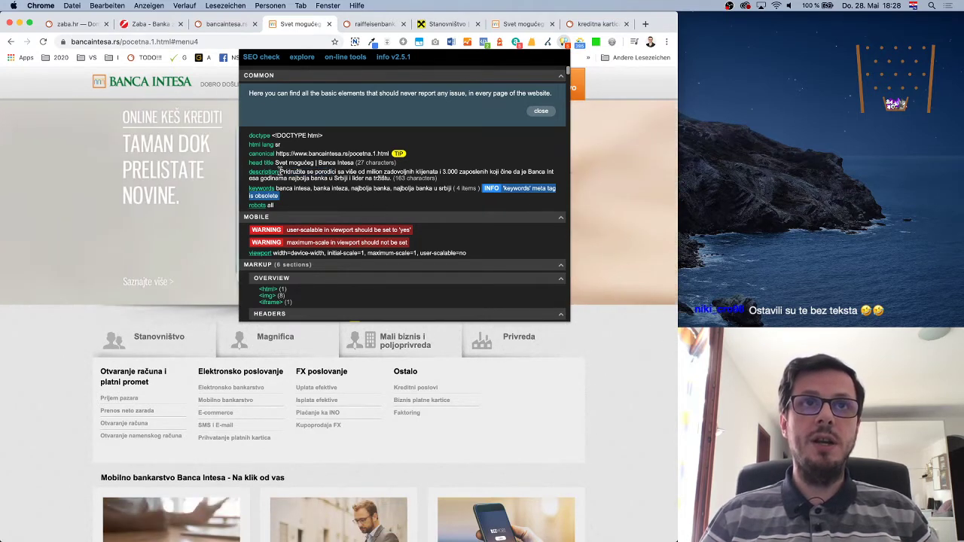
pyautogui.moveTo(281, 171); pyautogui.dragTo(416, 175)
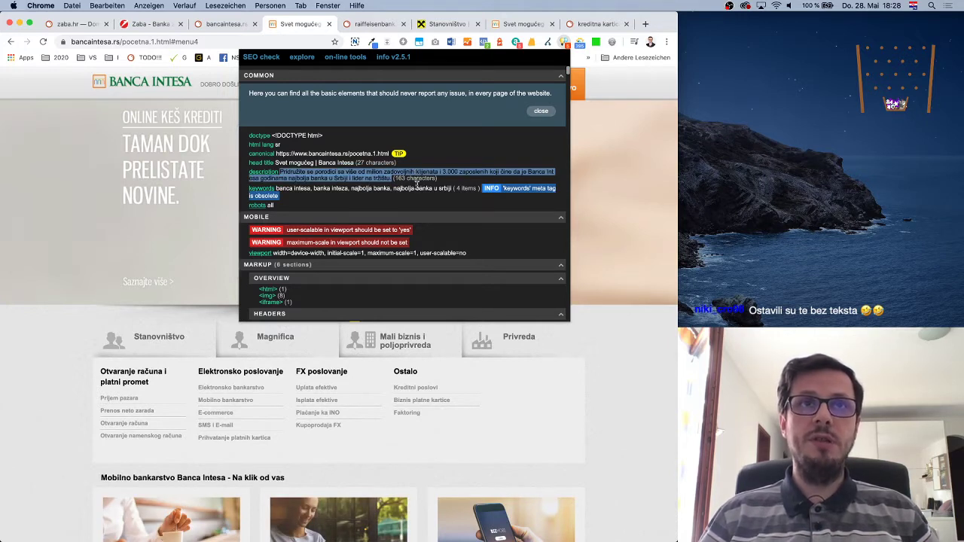
pyautogui.click(417, 185)
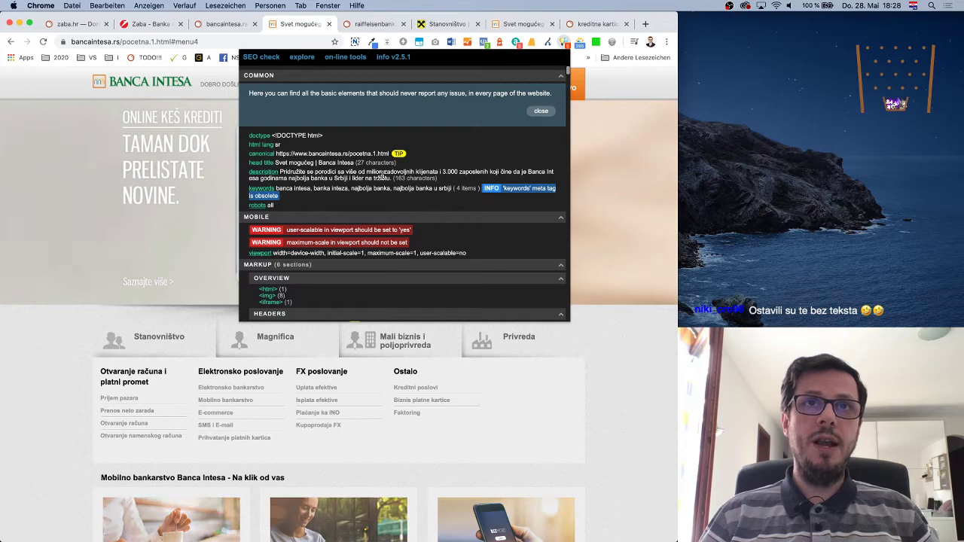
pyautogui.scroll(-5, 388, 178)
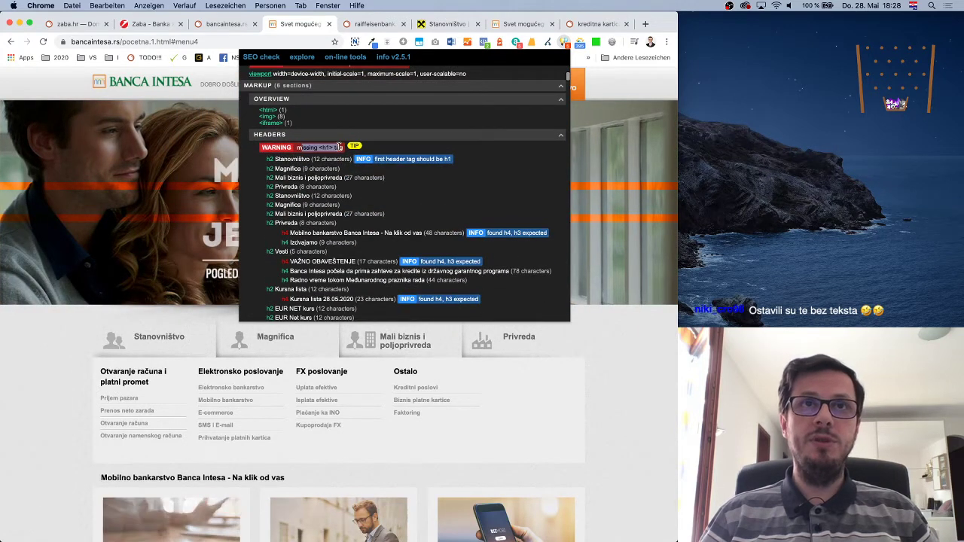
pyautogui.scroll(-15, 476, 171)
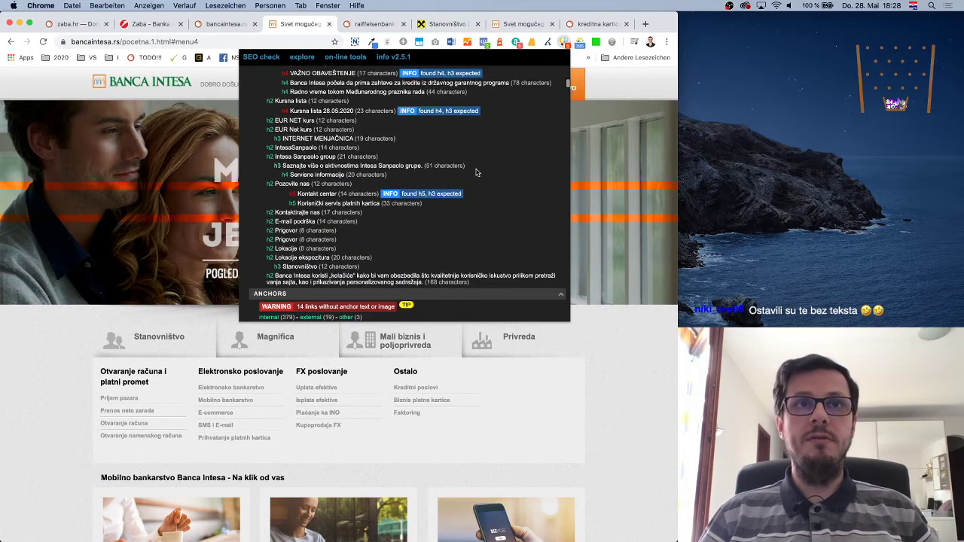
pyautogui.scroll(20, 476, 169)
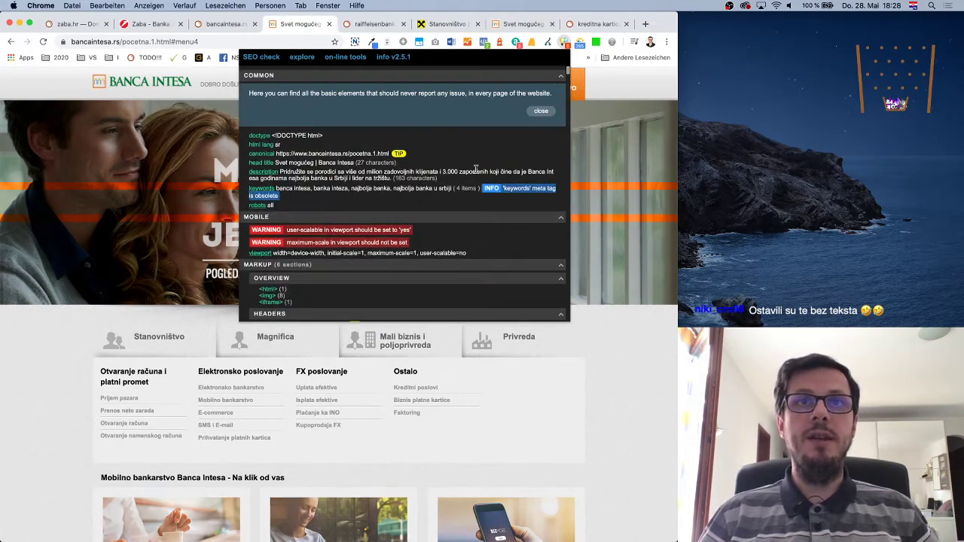
# Step: Close the SEO check panel, scroll the bank homepage to the footer, and return to the Semrush tab
pyautogui.click(604, 86)
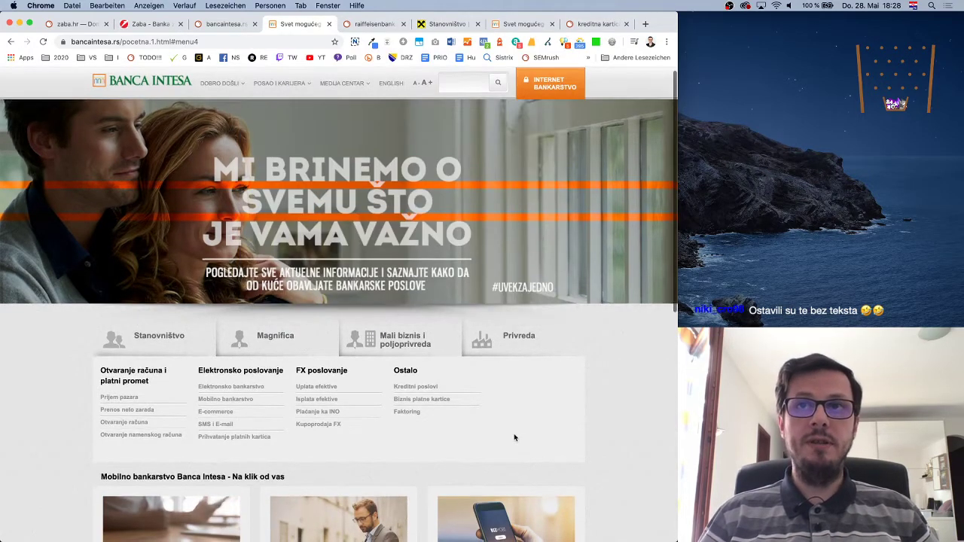
pyautogui.scroll(-10, 514, 438)
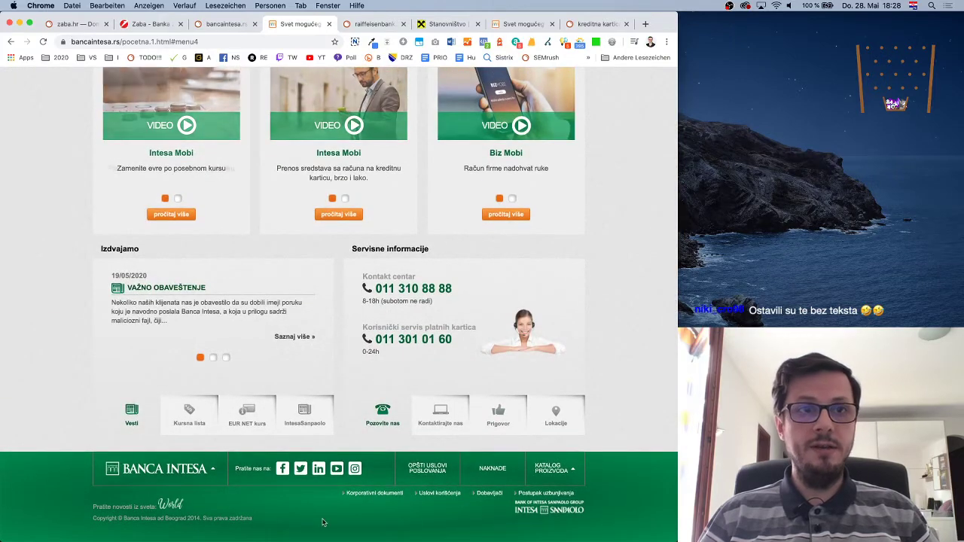
pyautogui.scroll(1, 323, 519)
pyautogui.scroll(-1, 112, 509)
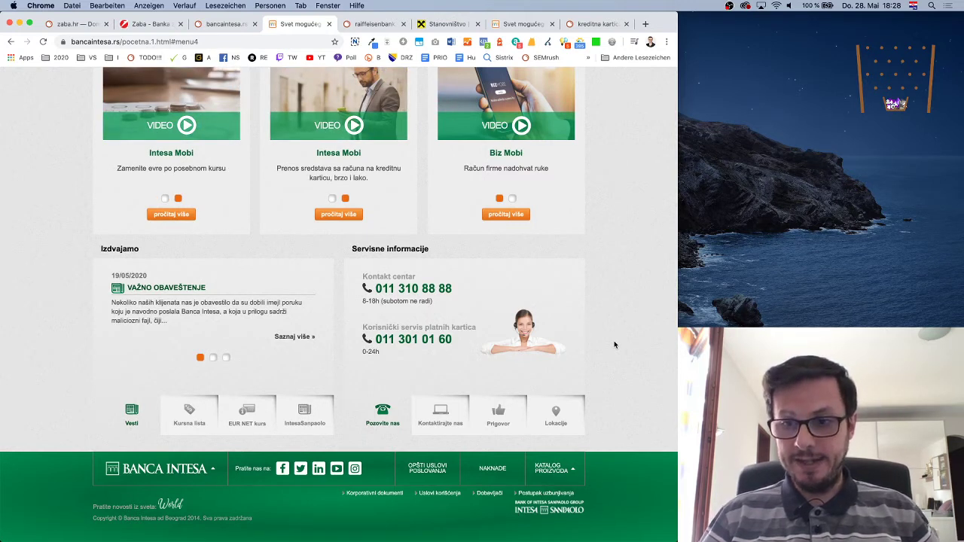
pyautogui.scroll(15, 593, 321)
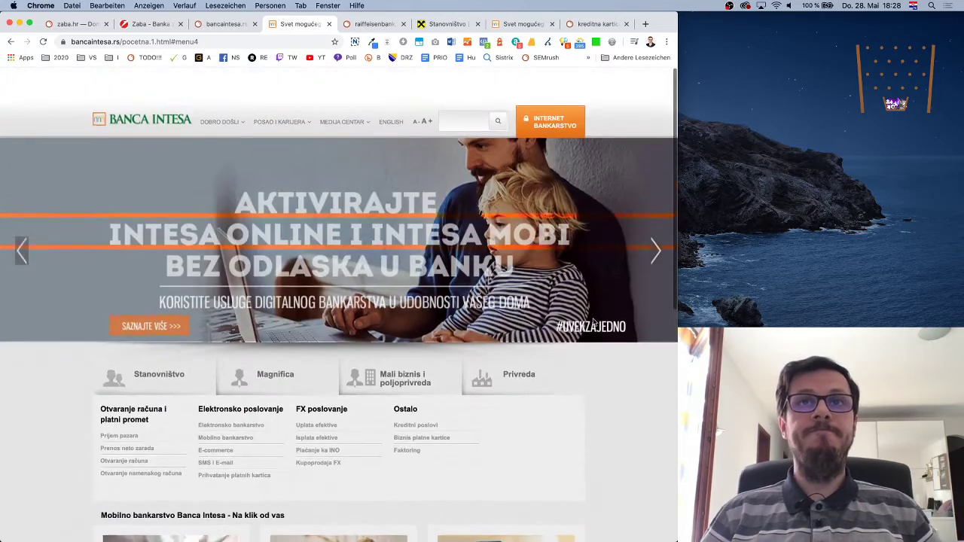
pyautogui.click(226, 28)
# Step: Scroll the bancaintesa.rs Domain Overview past Traffic Trend to Top Organic Keywords and Main Organic Competitors
pyautogui.scroll(-2, 531, 370)
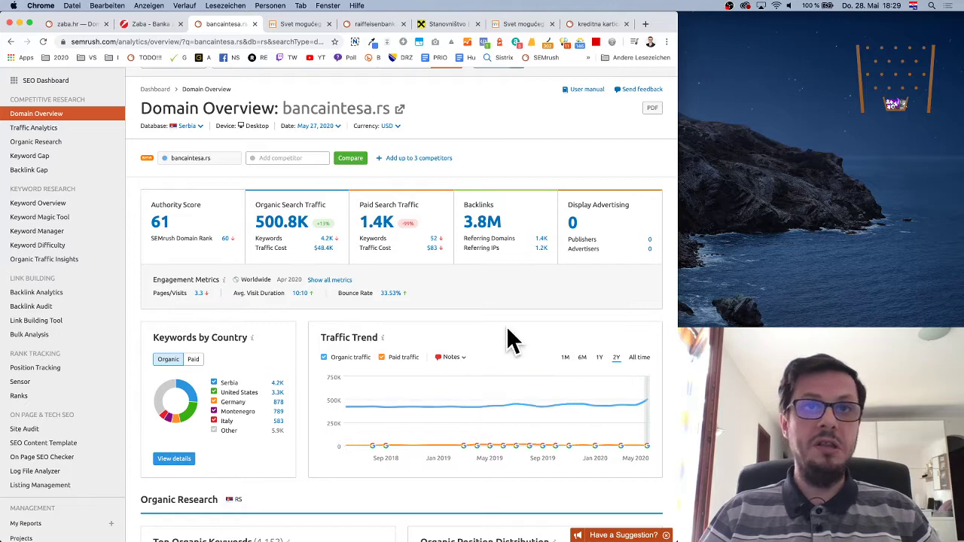
pyautogui.scroll(-1, 517, 331)
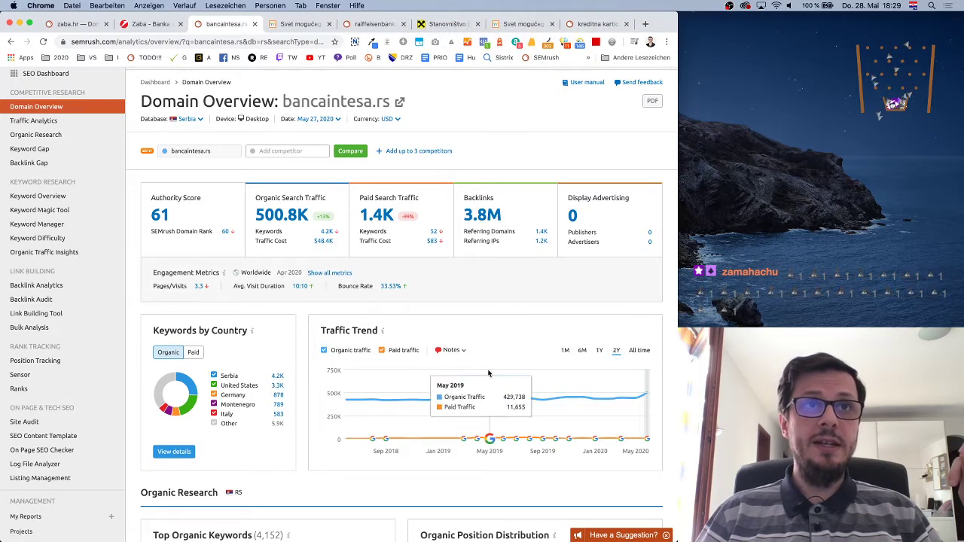
pyautogui.scroll(-3, 518, 339)
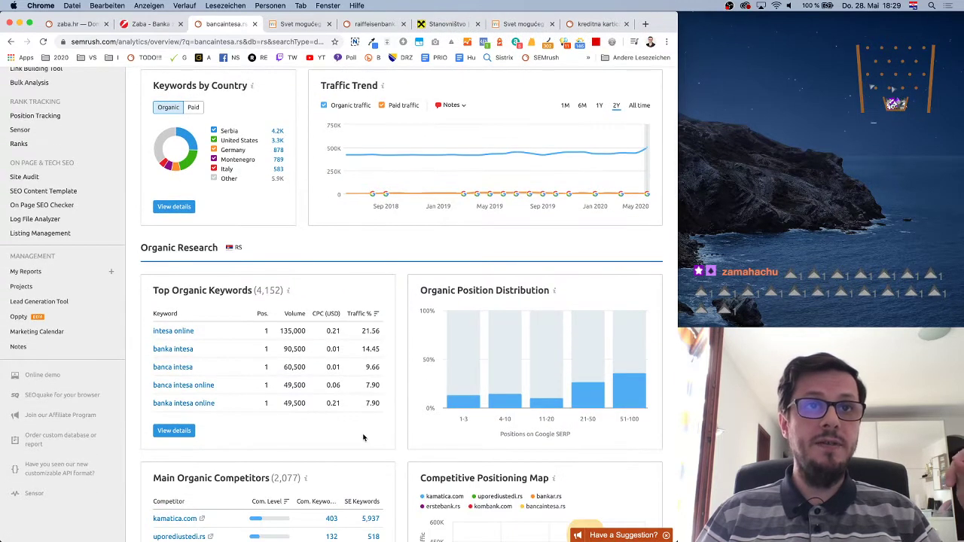
pyautogui.scroll(-2, 366, 433)
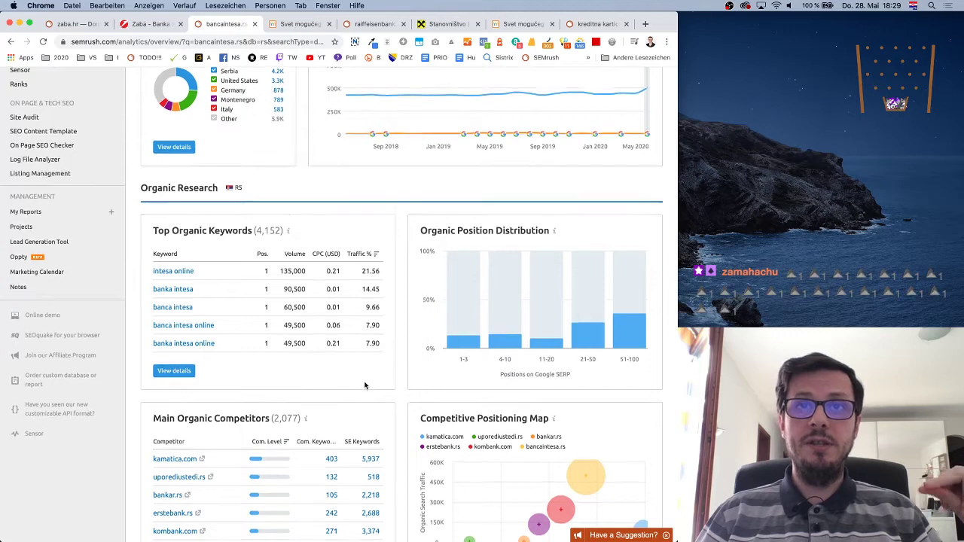
pyautogui.scroll(-1, 471, 375)
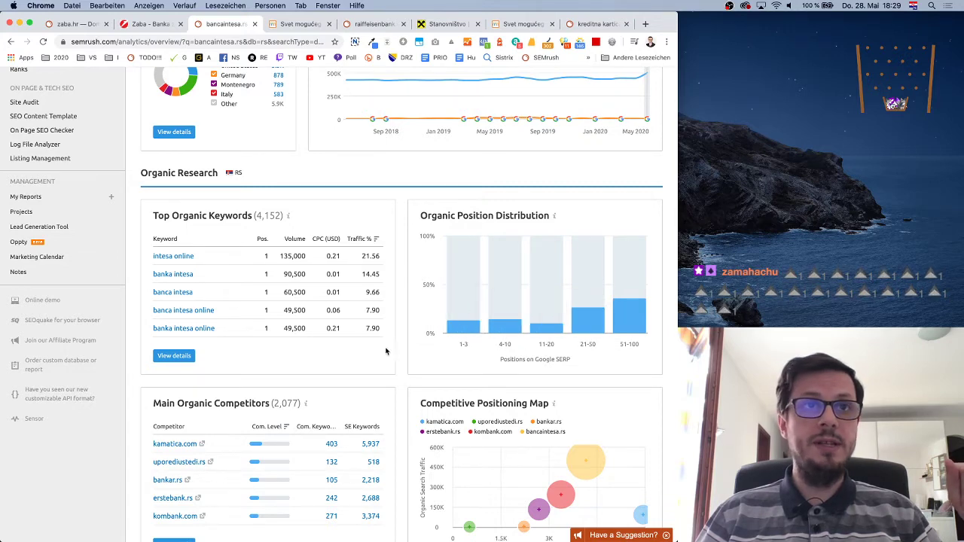
pyautogui.scroll(-3, 331, 339)
pyautogui.scroll(3, 368, 312)
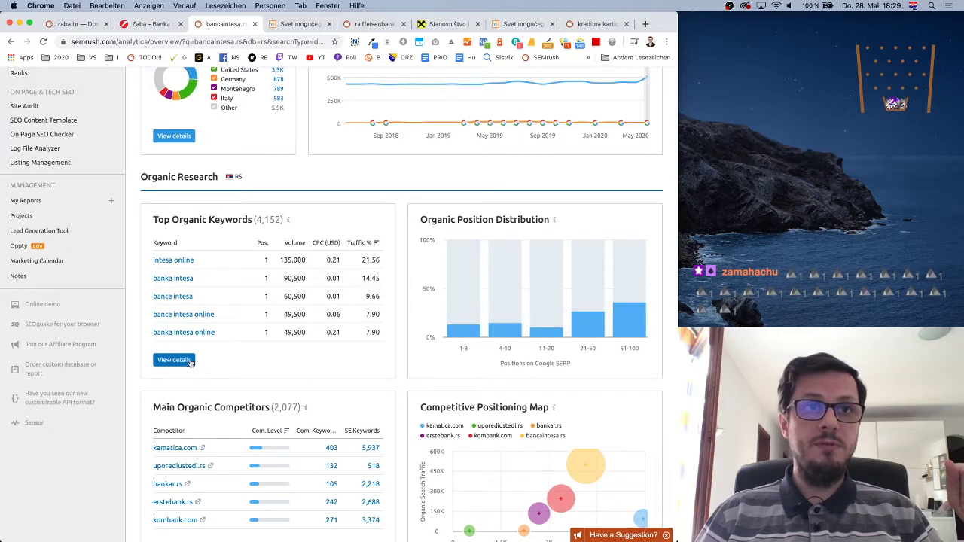
pyautogui.scroll(-2, 233, 364)
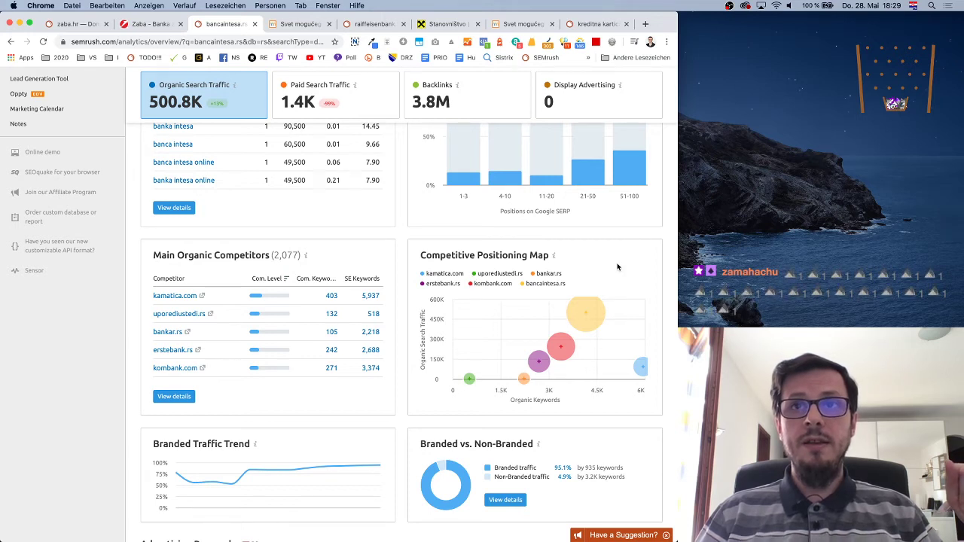
# Step: Review the 95.1% branded vs 4.9% non-branded traffic split and open the non-branded keyword report
pyautogui.moveTo(586, 318)
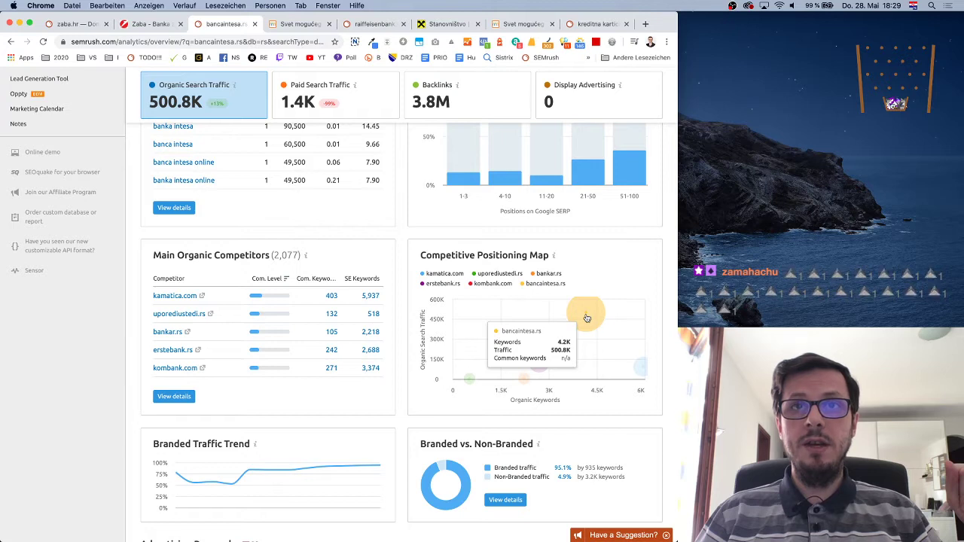
pyautogui.moveTo(640, 368)
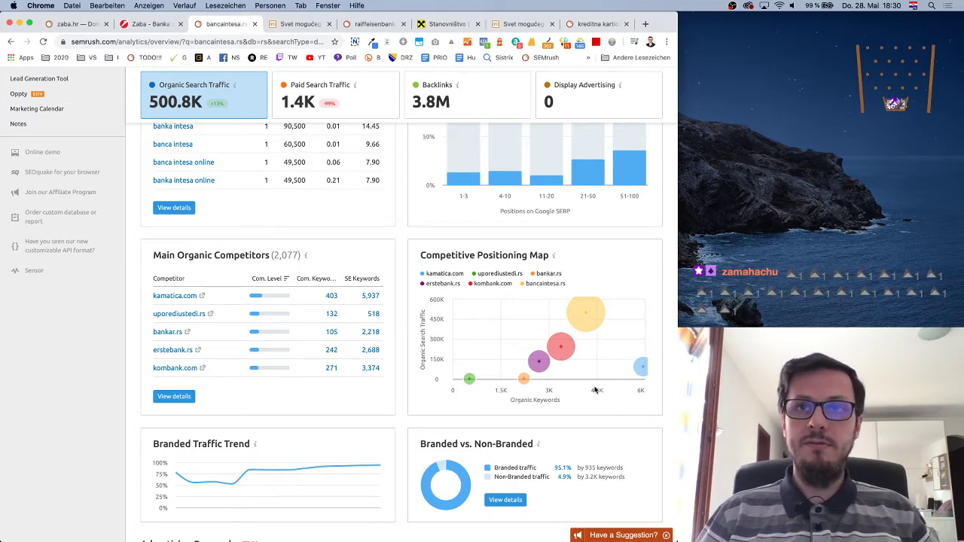
pyautogui.scroll(-4, 410, 376)
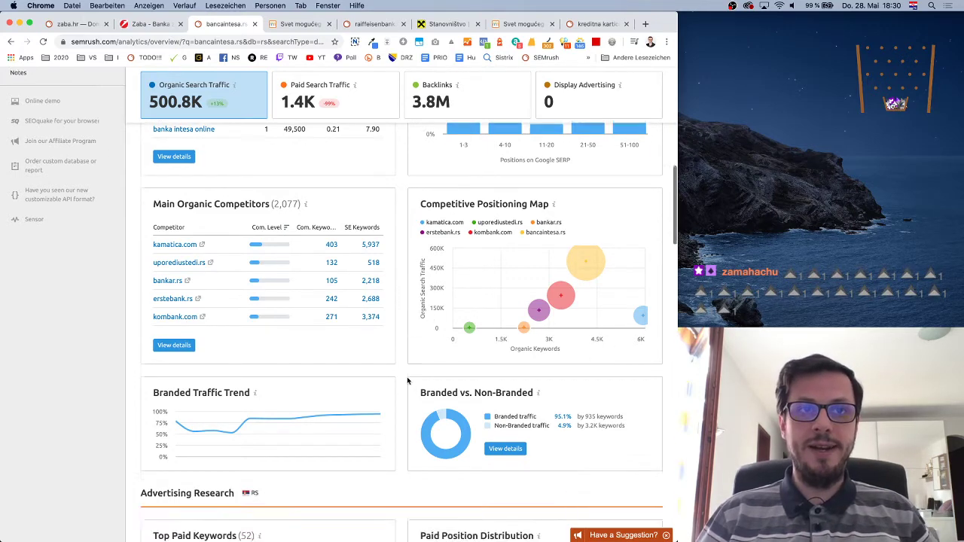
pyautogui.scroll(-2, 338, 331)
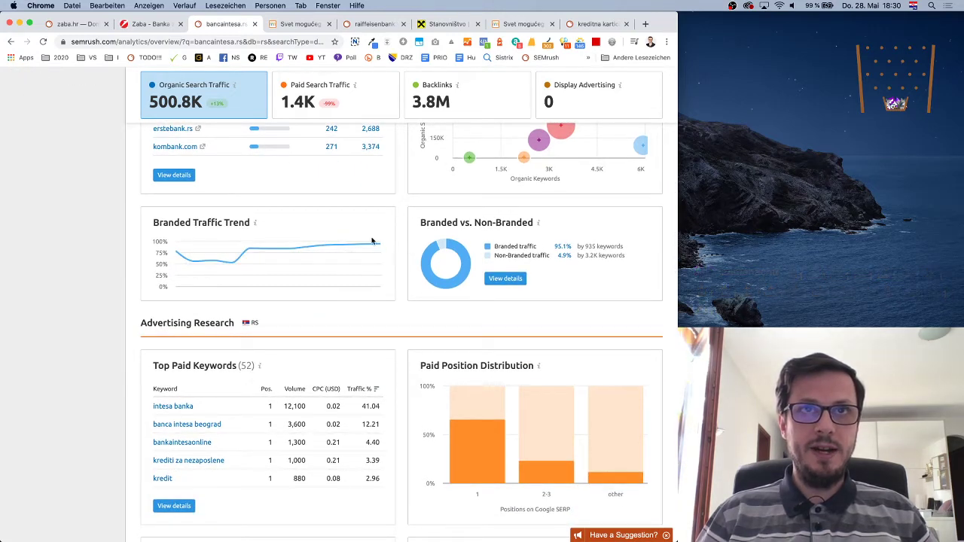
pyautogui.moveTo(153, 223); pyautogui.dragTo(289, 250)
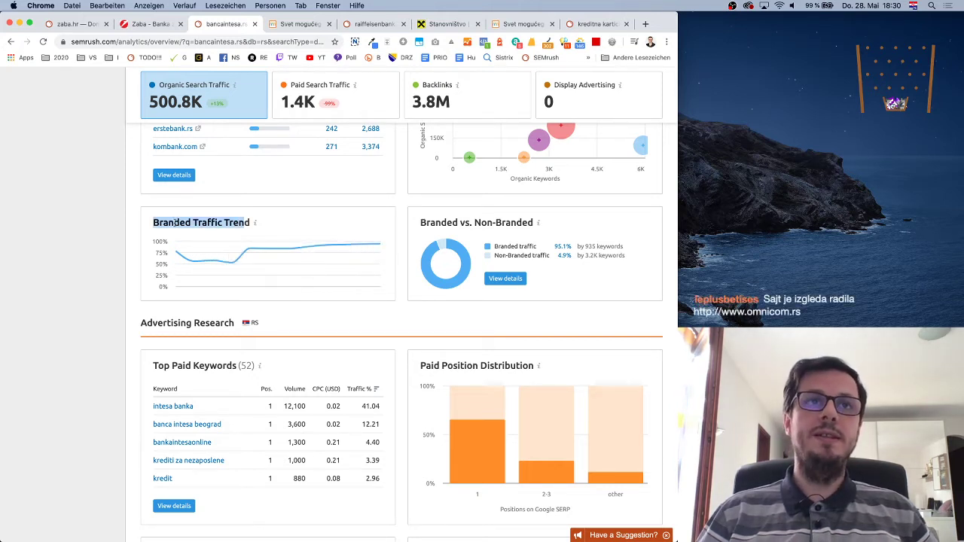
pyautogui.click(307, 229)
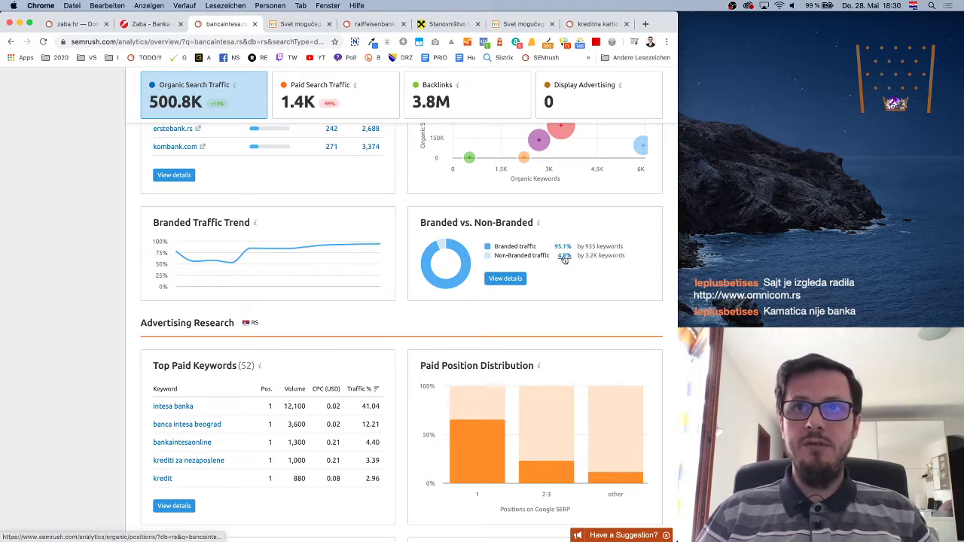
pyautogui.scroll(-3, 365, 344)
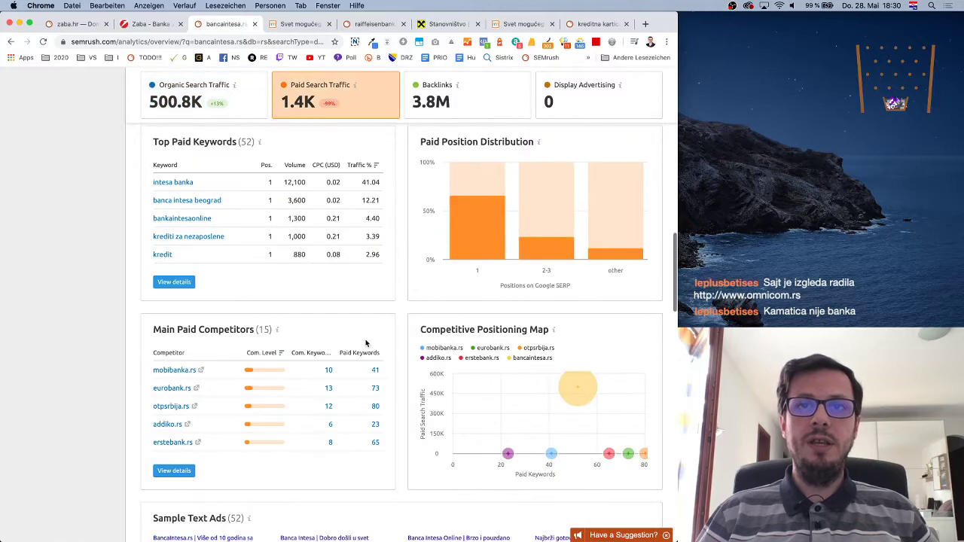
pyautogui.scroll(3, 367, 344)
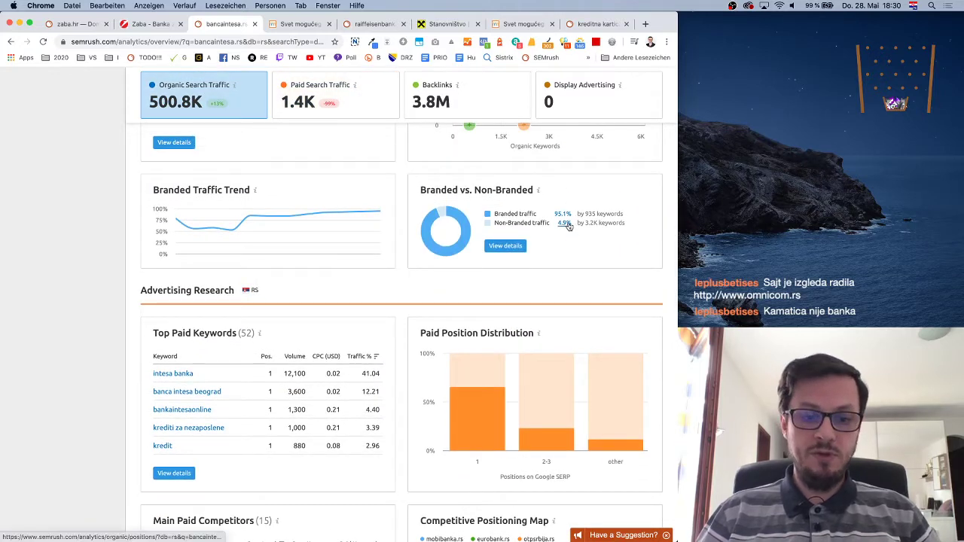
pyautogui.keyDown('super'); pyautogui.click(564, 224); pyautogui.keyUp('super')
# Step: Filter Organic Research to Top 10 positions, sort by volume, and open the stambeni krediti URL
pyautogui.click(268, 27)
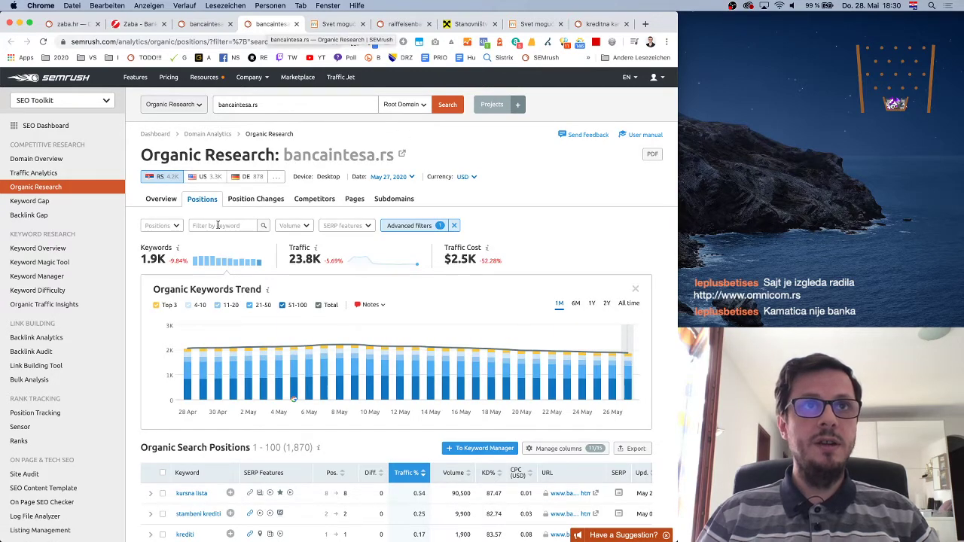
pyautogui.click(170, 226)
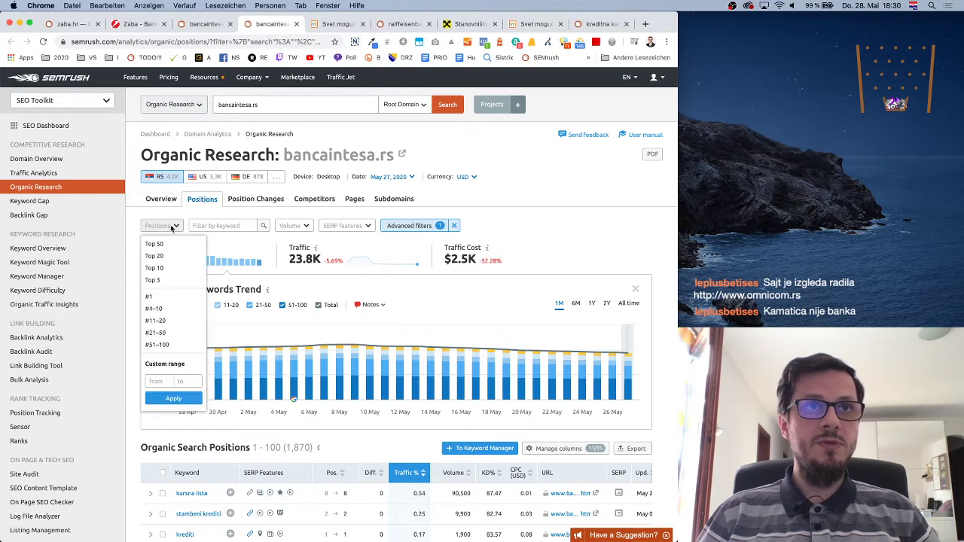
pyautogui.click(155, 268)
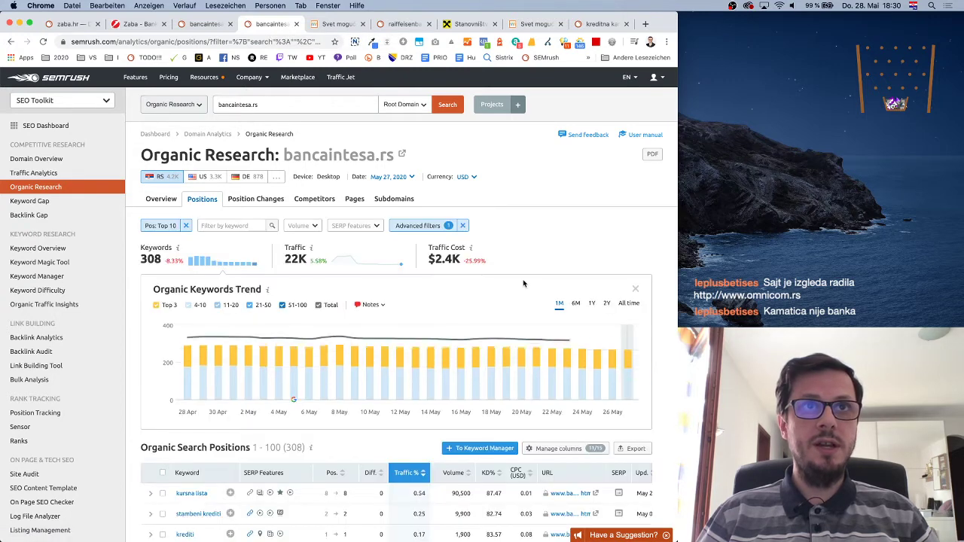
pyautogui.scroll(-5, 524, 294)
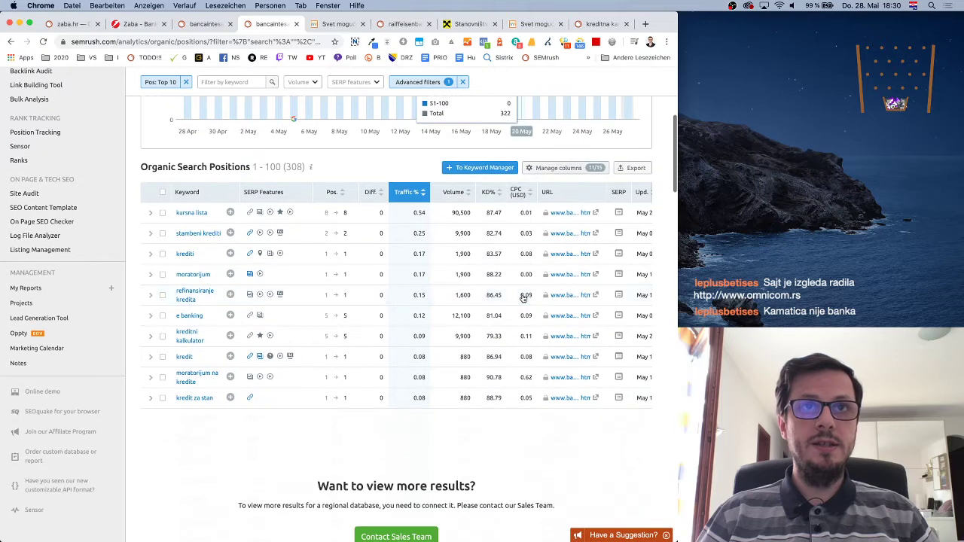
pyautogui.scroll(2, 520, 297)
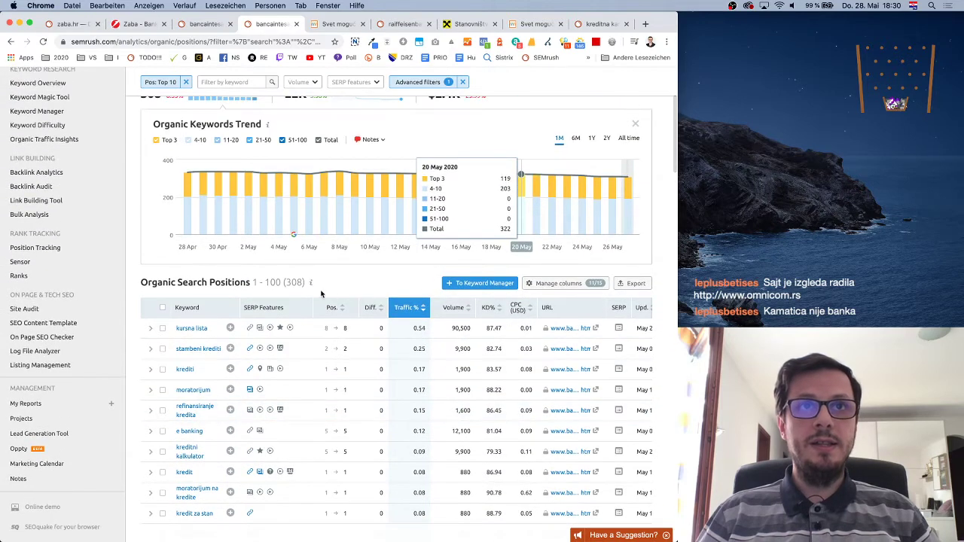
pyautogui.click(466, 309)
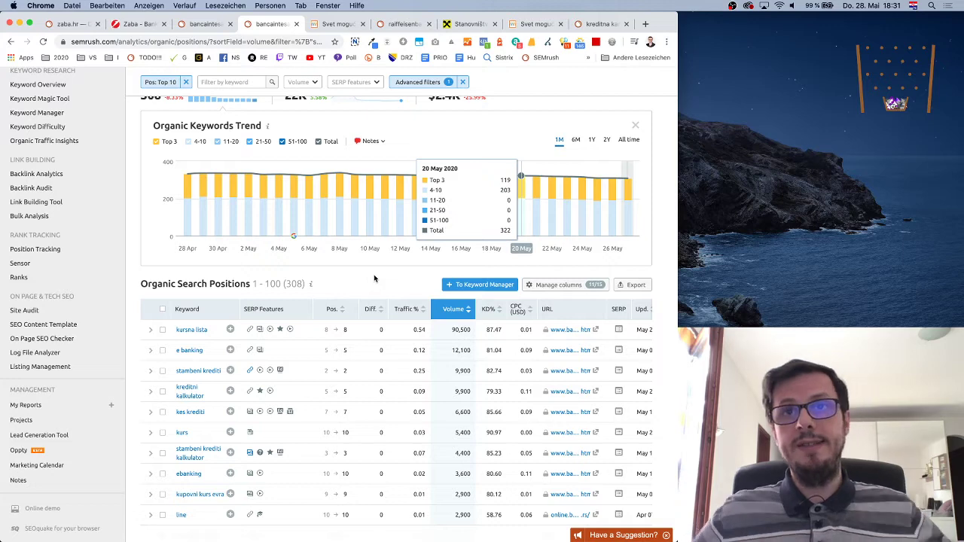
pyautogui.click(595, 372)
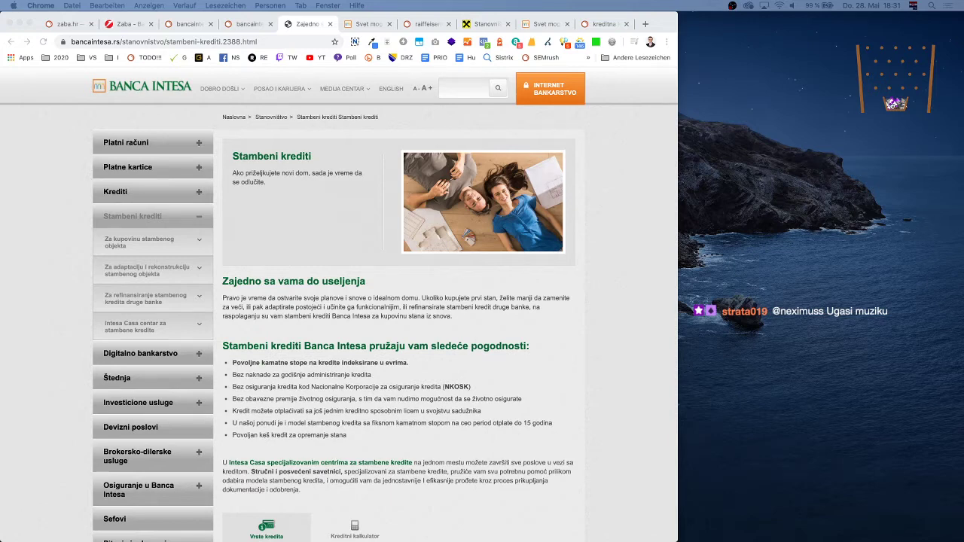
# Step: Scroll the Stambeni krediti page to the Kreditni kalkulator tab and select the page name in the URL
pyautogui.scroll(-5, 493, 385)
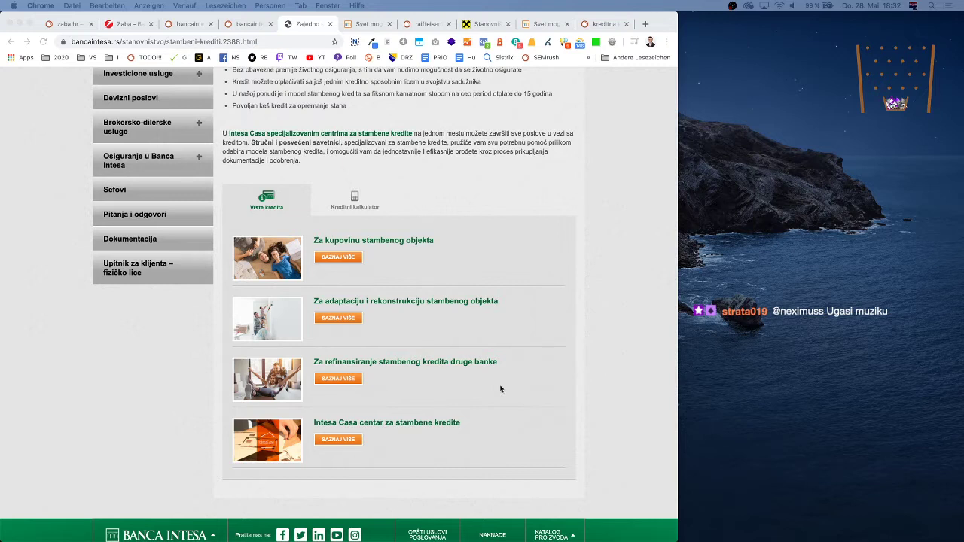
pyautogui.click(364, 205)
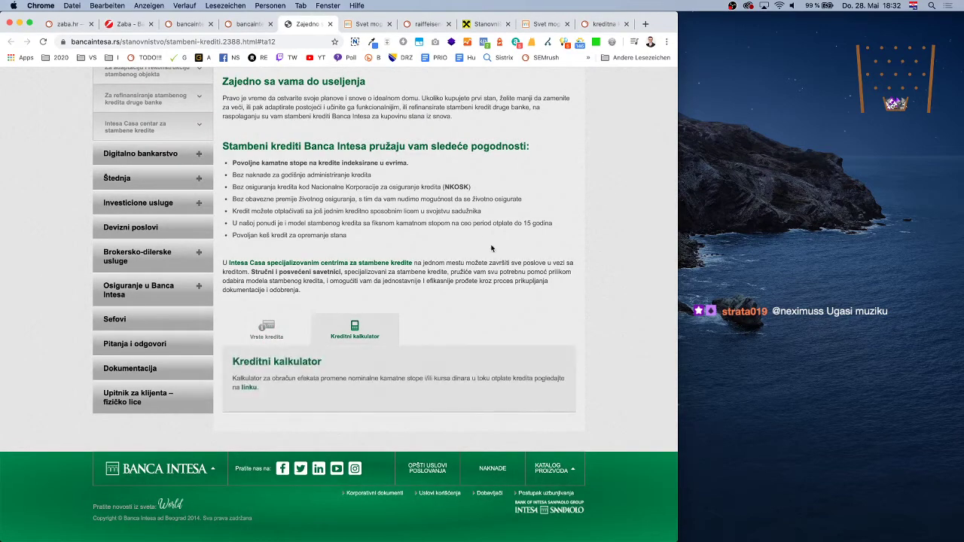
pyautogui.moveTo(213, 41); pyautogui.dragTo(371, 173)
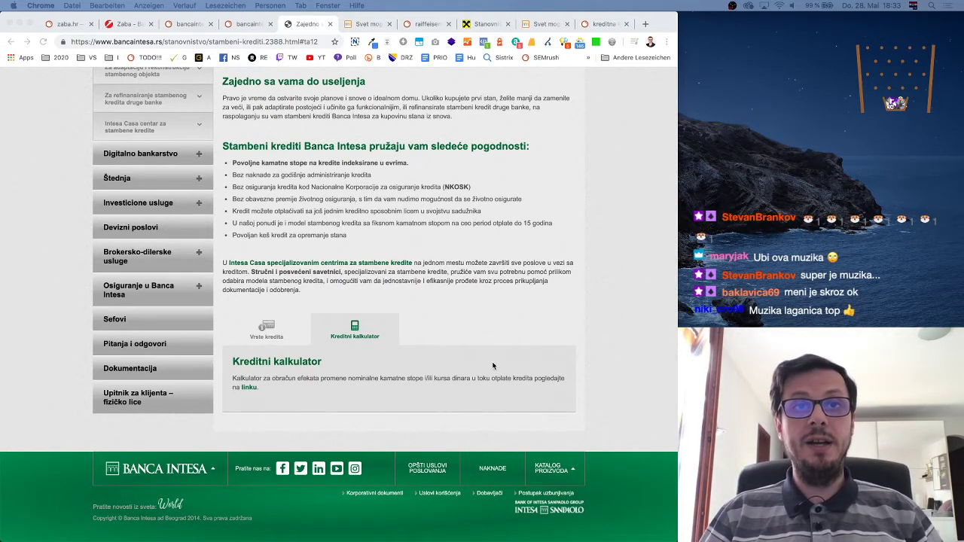
# Step: Leave the address bar and toggle between the Vrste kredita and Kreditni kalkulator sections
pyautogui.press('super+Tab')
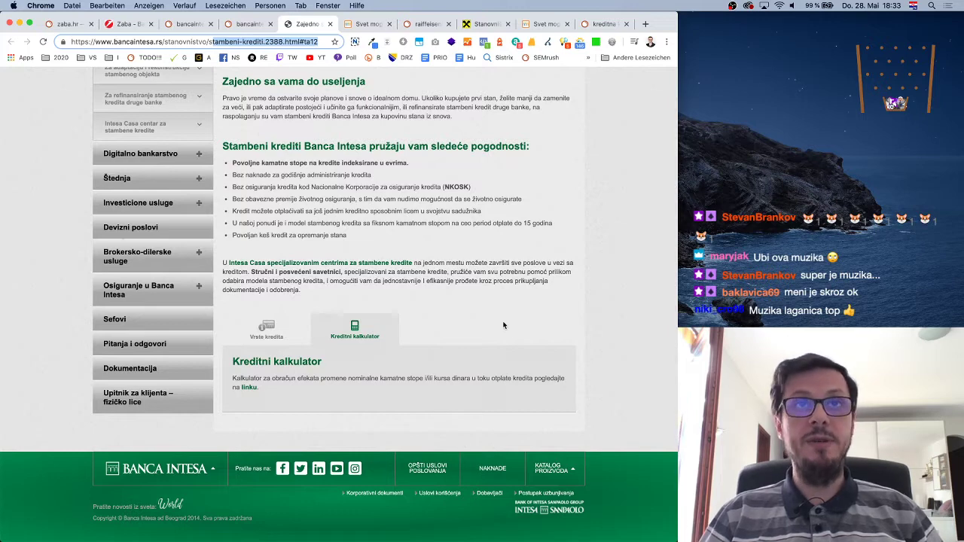
pyautogui.scroll(5, 503, 326)
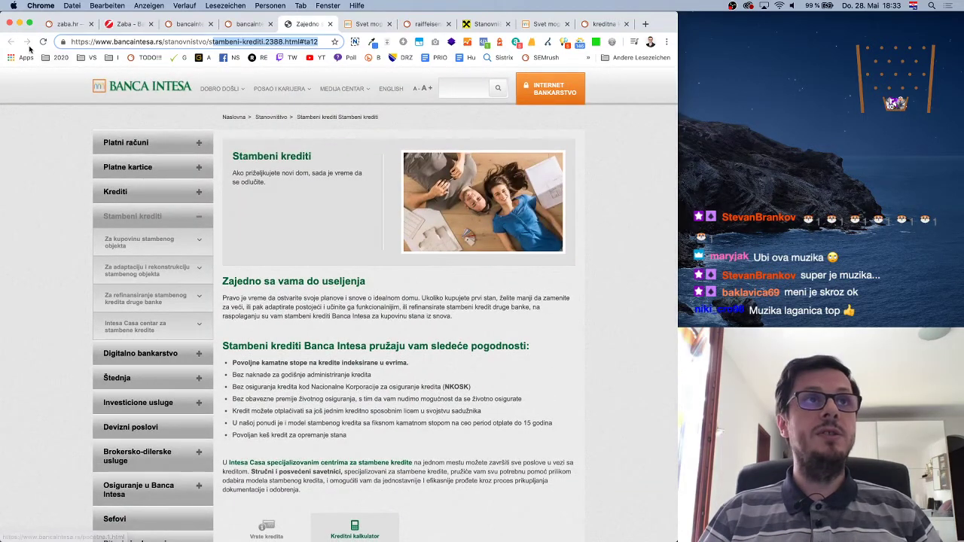
pyautogui.press('Escape')
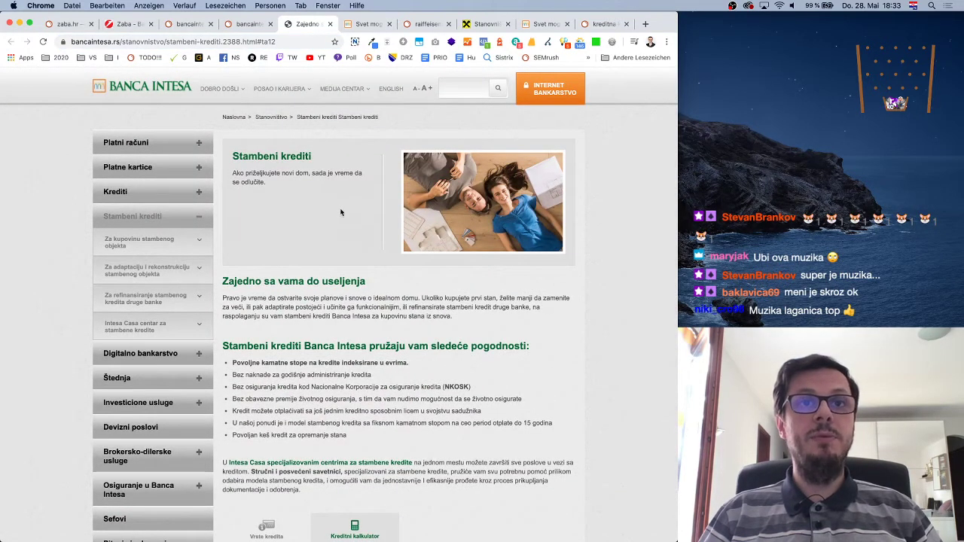
pyautogui.scroll(-3, 341, 212)
pyautogui.click(267, 332)
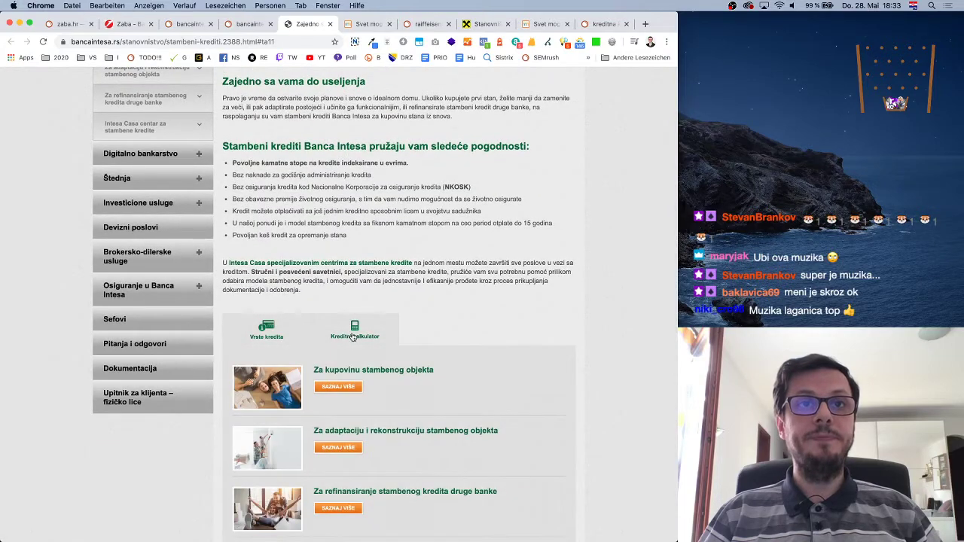
pyautogui.click(353, 334)
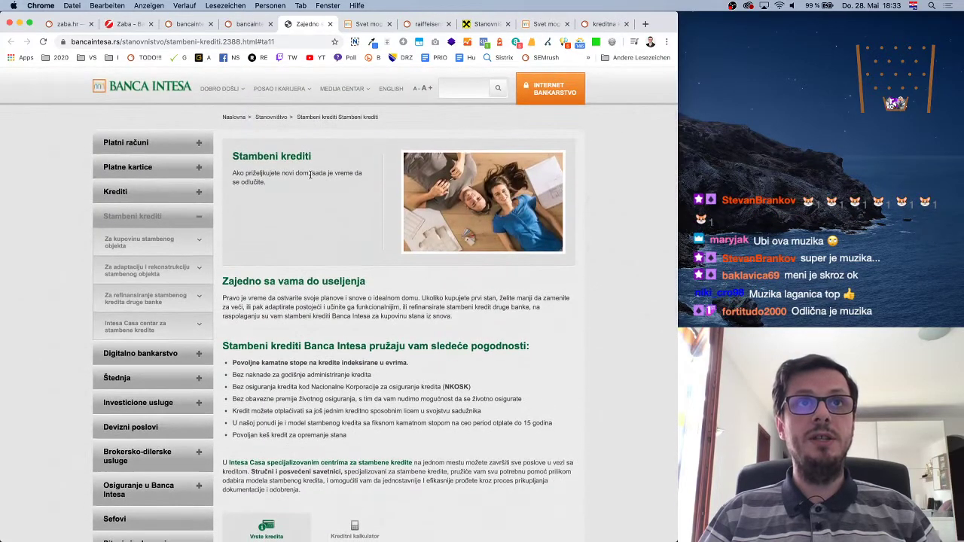
pyautogui.scroll(-1, 339, 248)
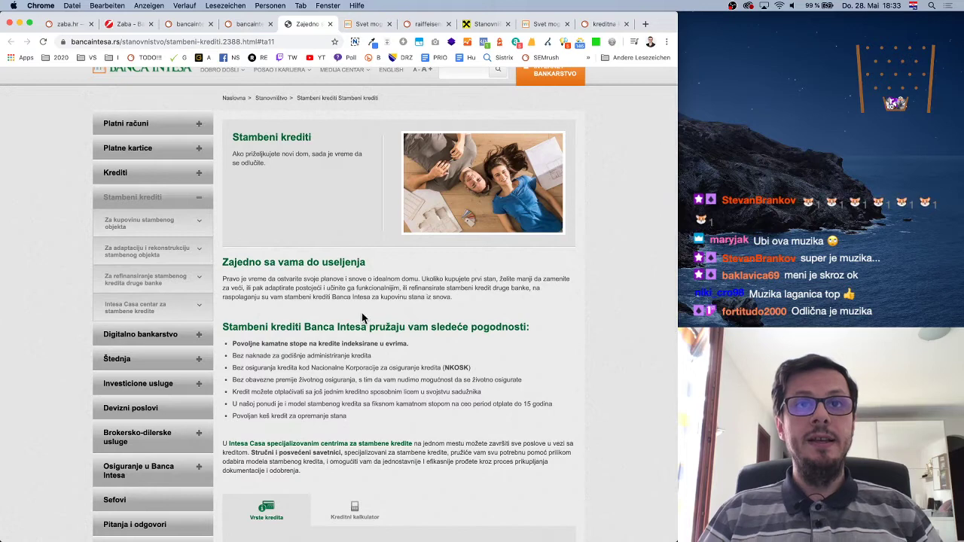
pyautogui.scroll(1, 365, 316)
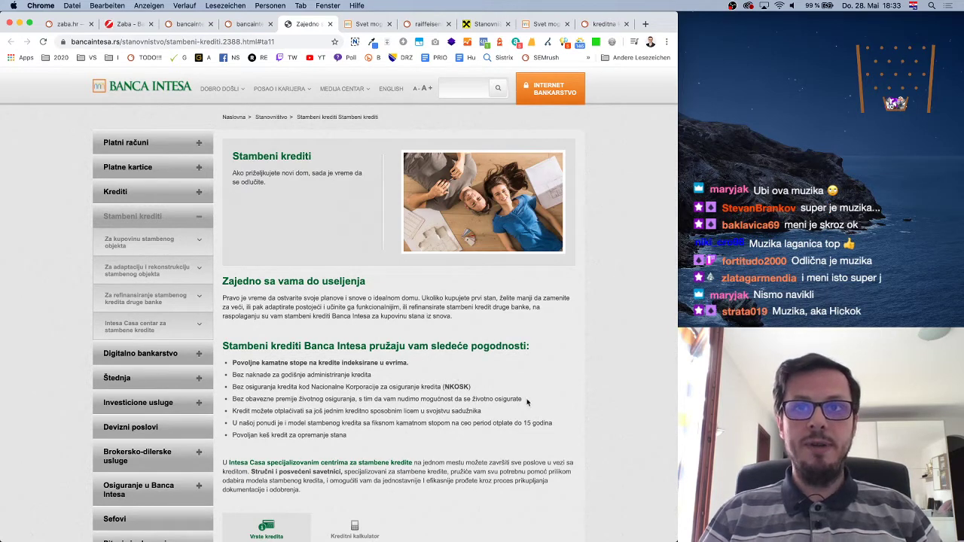
# Step: Follow the Kreditni kalkulator link to the Univerzalni kalkulator page (500.000 RSD, 60 months, 12,00%)
pyautogui.scroll(-3, 527, 400)
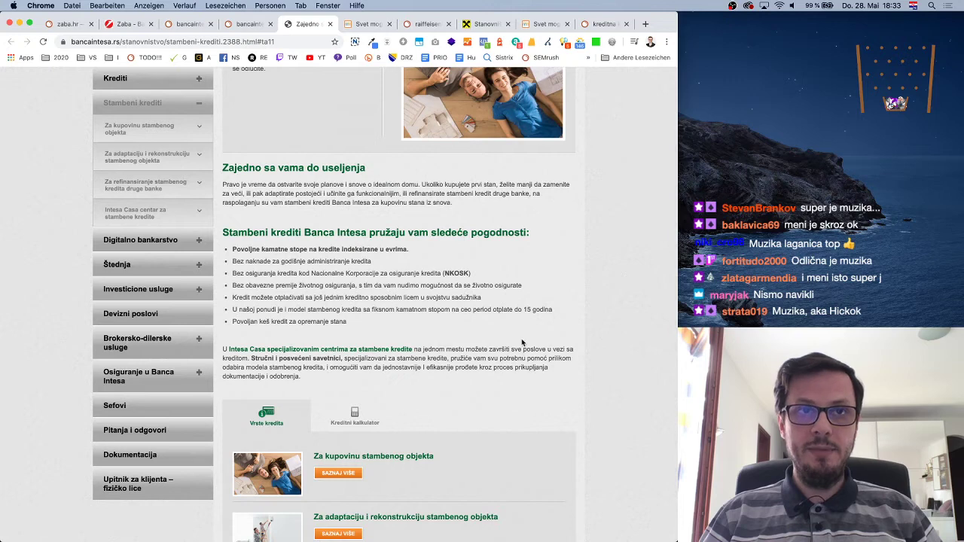
pyautogui.scroll(-5, 521, 340)
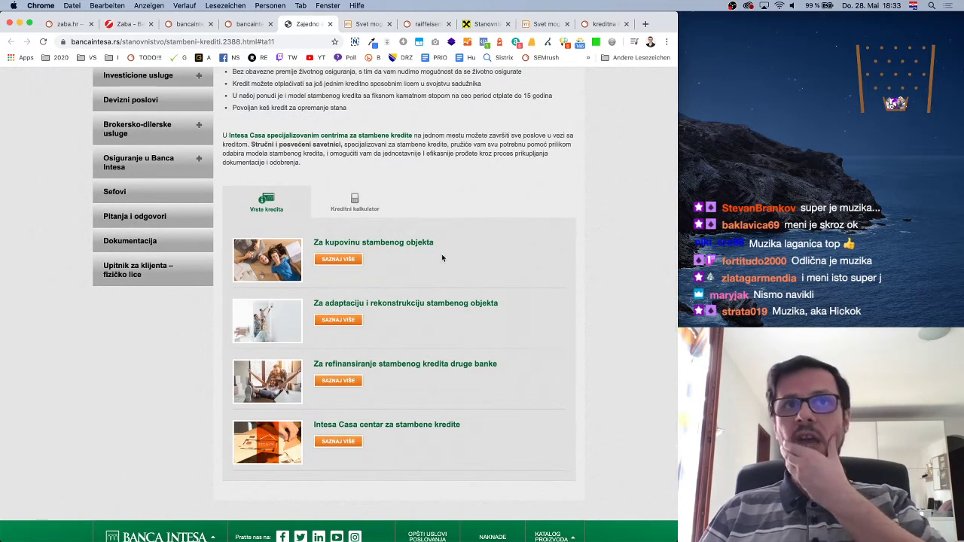
pyautogui.click(351, 203)
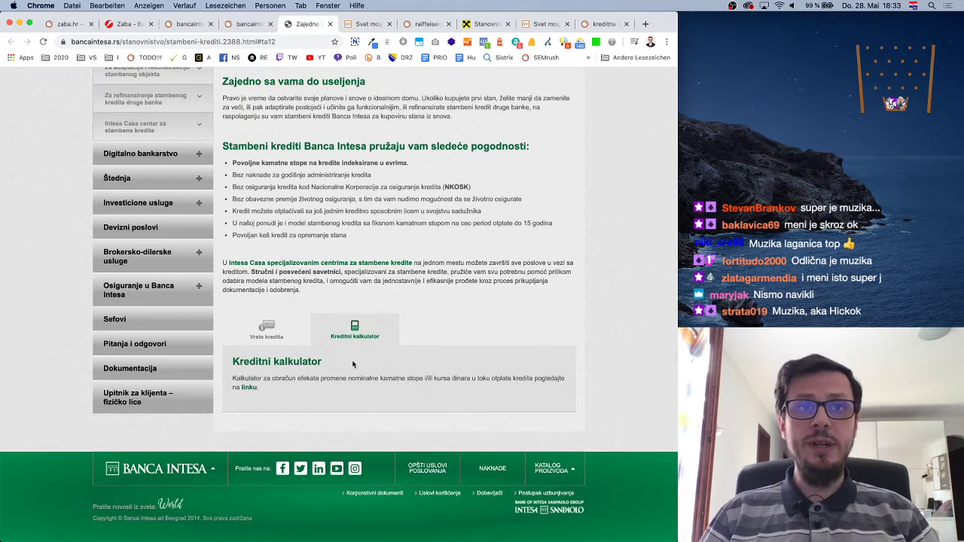
pyautogui.click(254, 389)
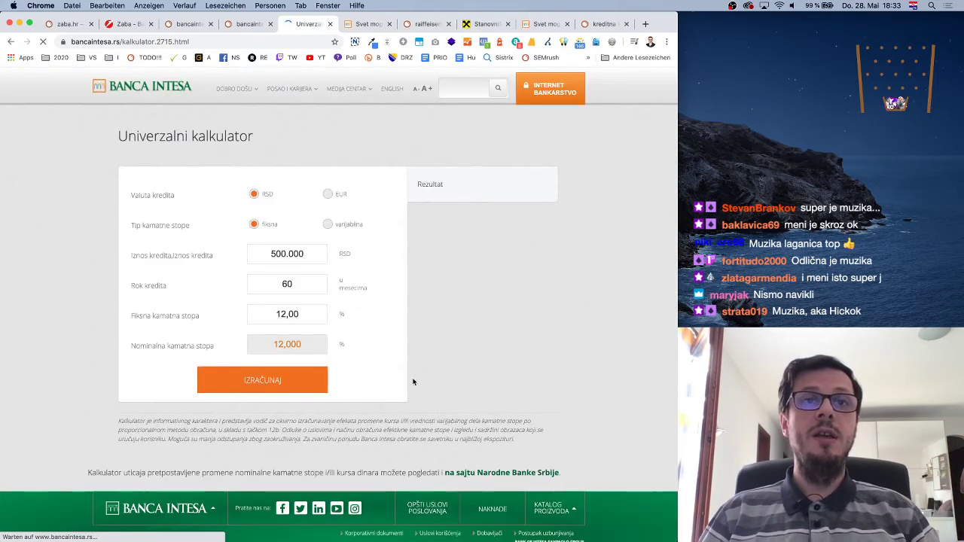
pyautogui.click(328, 194)
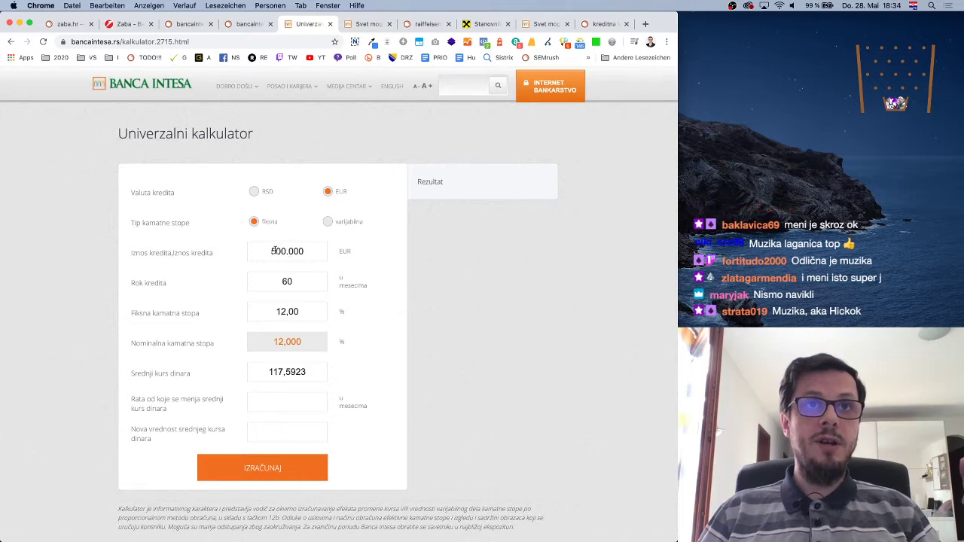
pyautogui.click(274, 250)
pyautogui.press('BackSpace')
pyautogui.write('2')
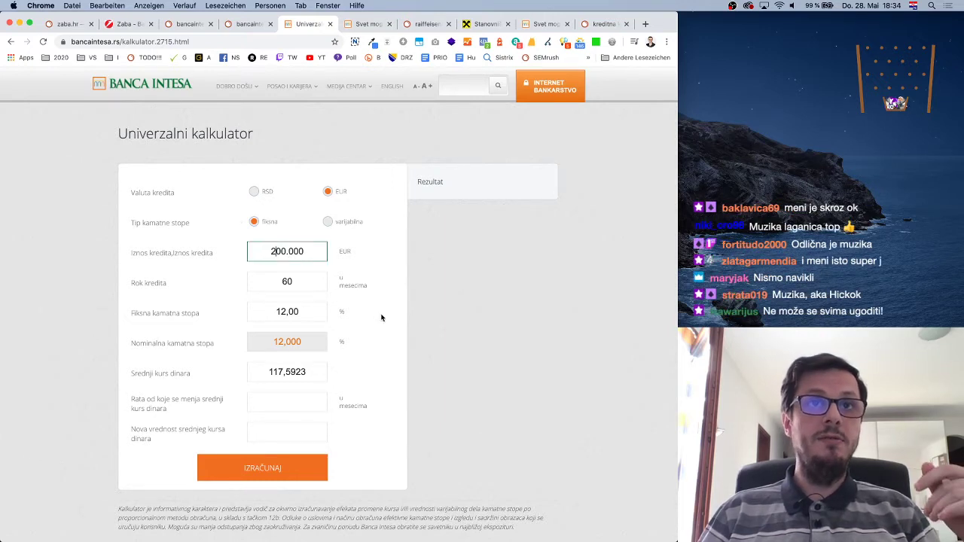
pyautogui.doubleClick(298, 286)
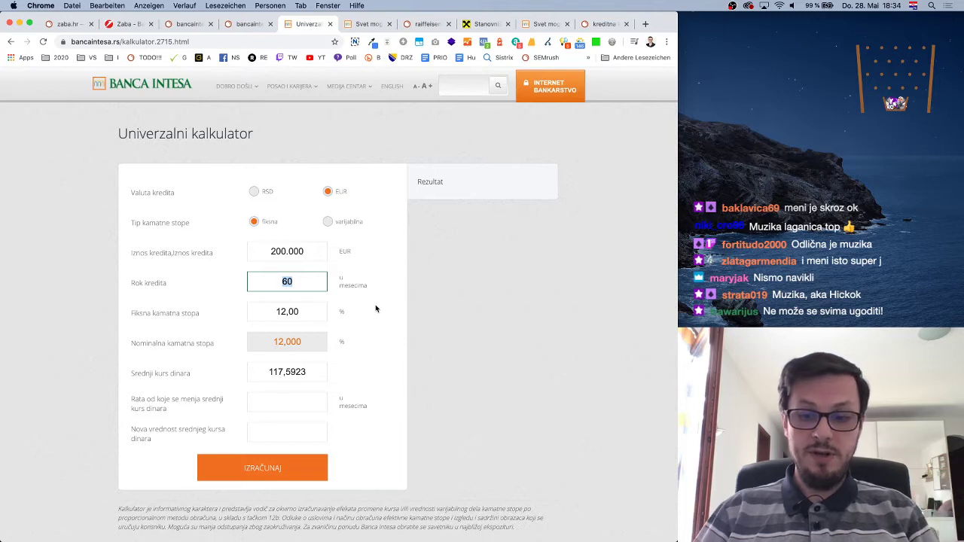
pyautogui.write('120')
pyautogui.click(369, 331)
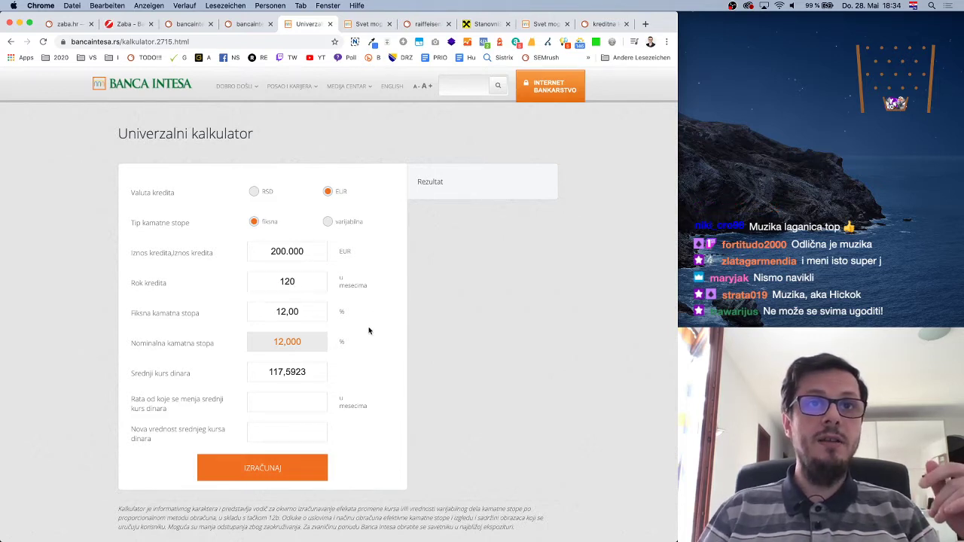
pyautogui.click(305, 319)
pyautogui.doubleClick(305, 319)
pyautogui.click(375, 317)
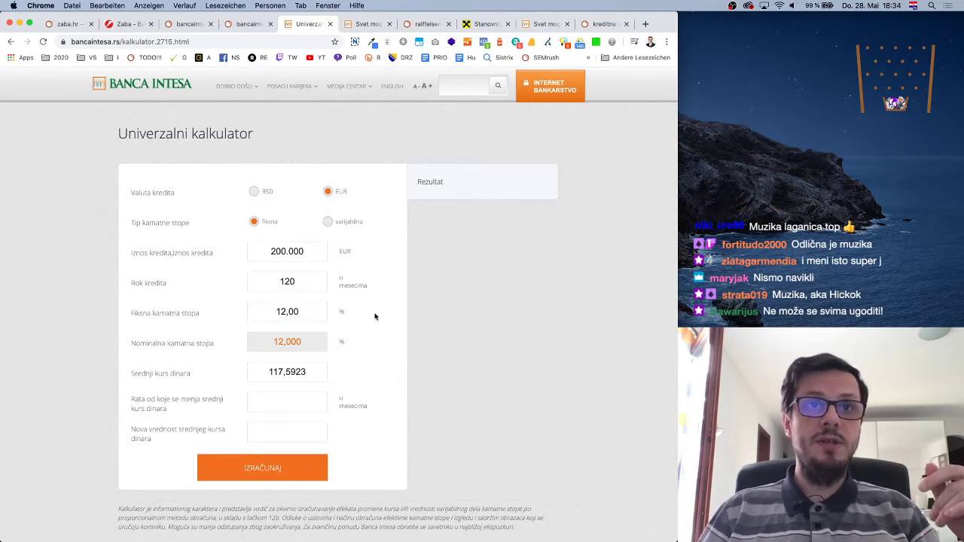
pyautogui.moveTo(299, 312); pyautogui.dragTo(243, 312)
pyautogui.click(381, 337)
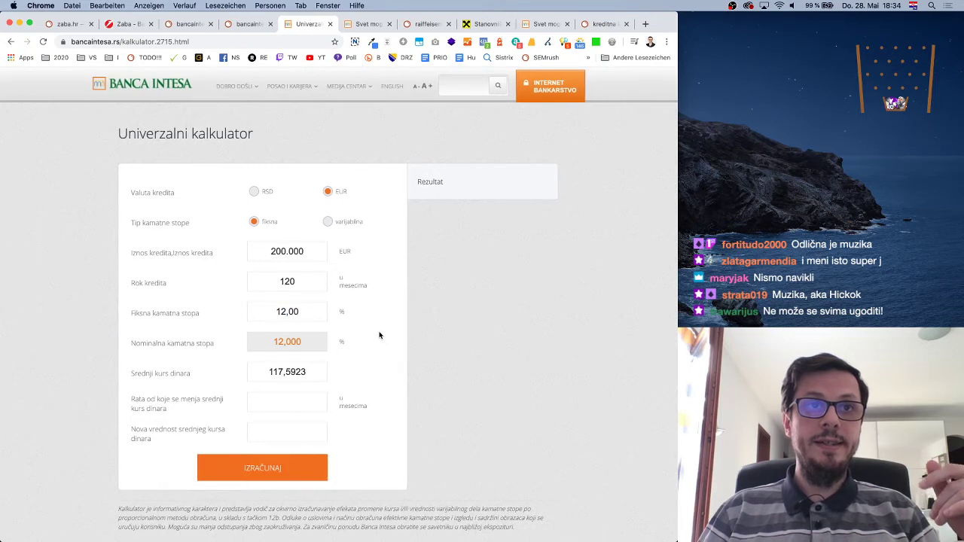
pyautogui.click(269, 468)
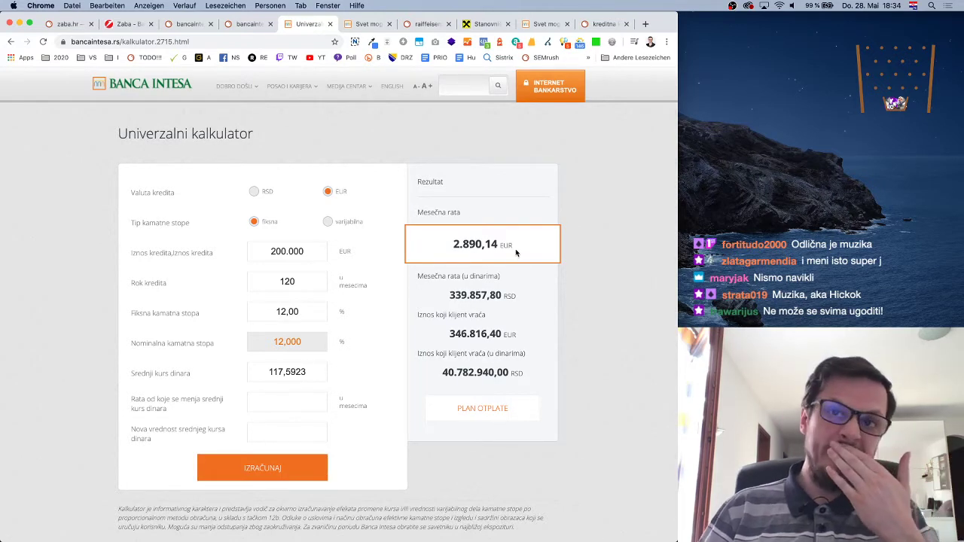
pyautogui.click(496, 410)
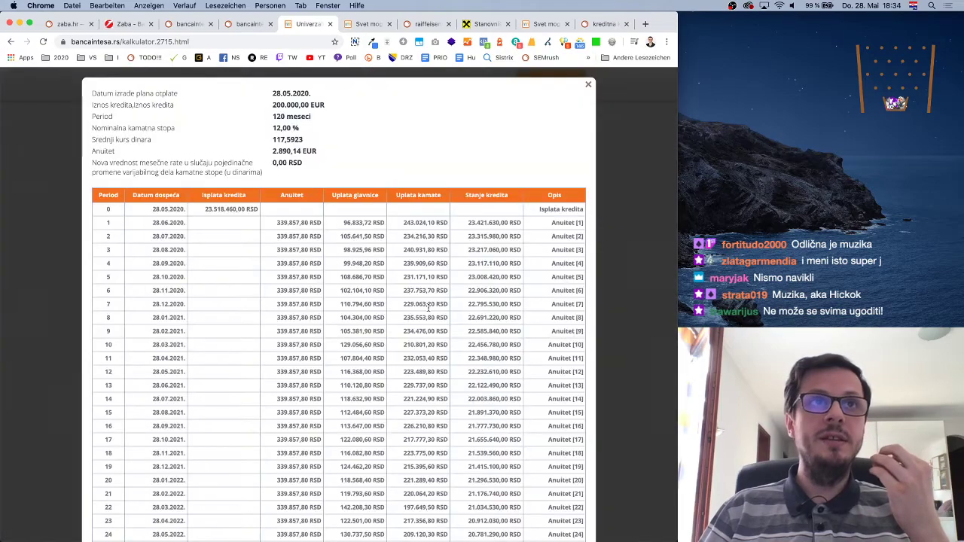
pyautogui.scroll(-20, 428, 306)
pyautogui.scroll(20, 430, 309)
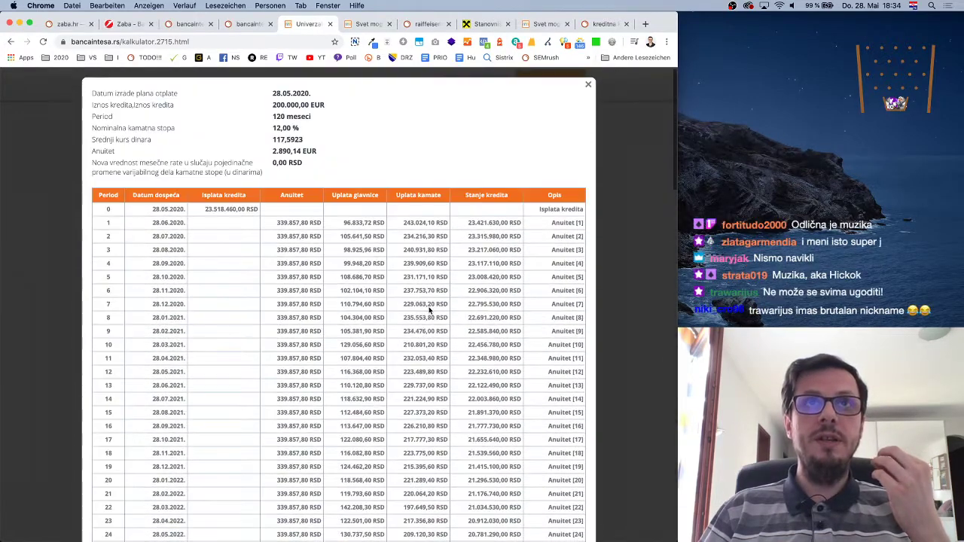
pyautogui.click(588, 84)
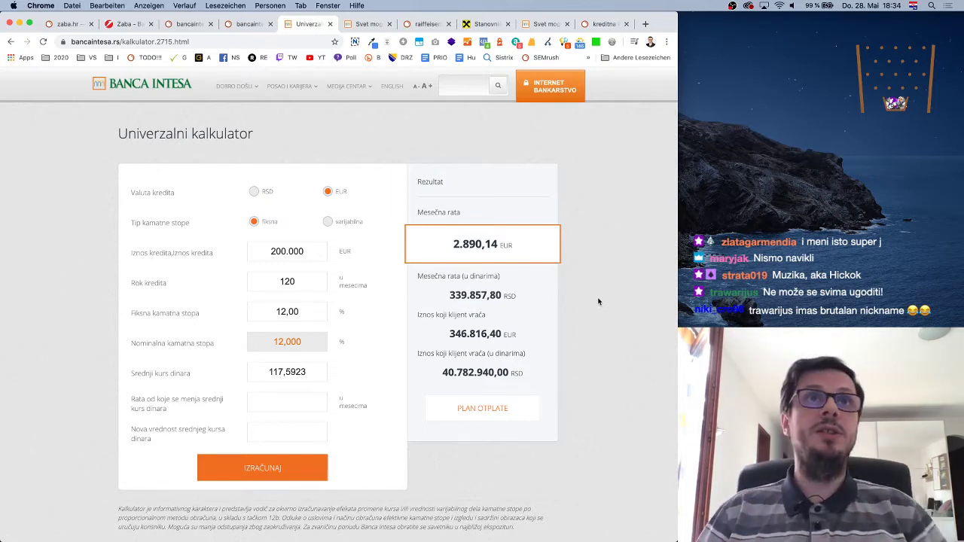
# Step: Go back and open the Univerzalni kalkulator, leaving its interest rate unchanged
pyautogui.click(10, 42)
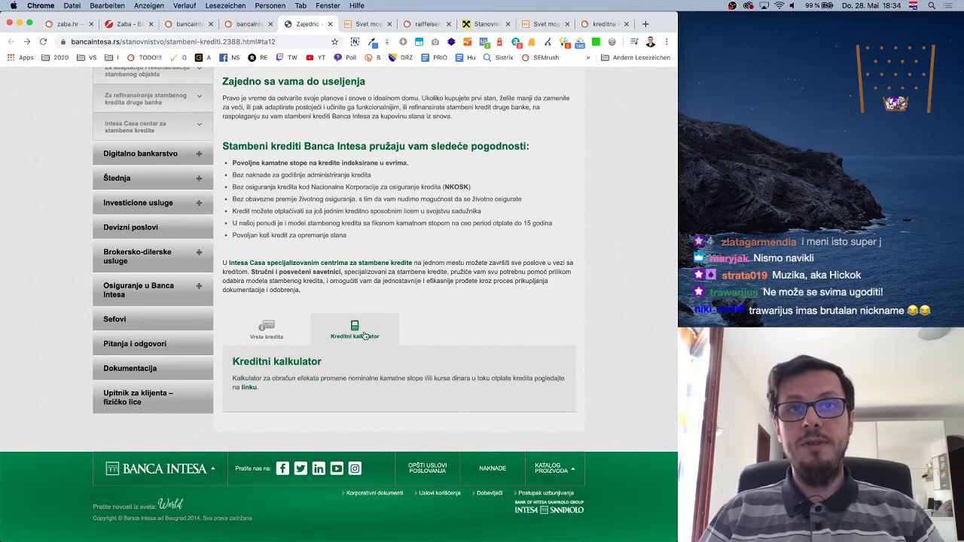
pyautogui.click(250, 390)
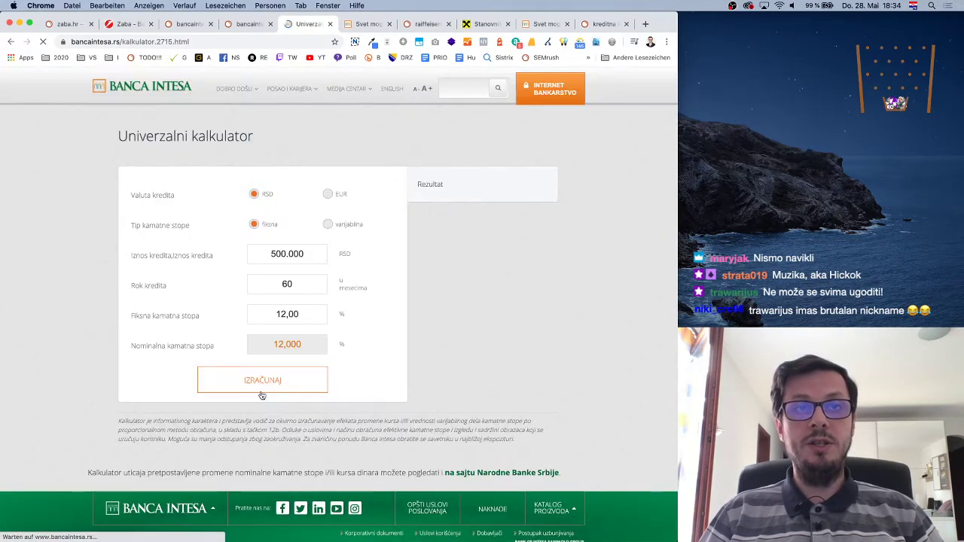
pyautogui.doubleClick(258, 311)
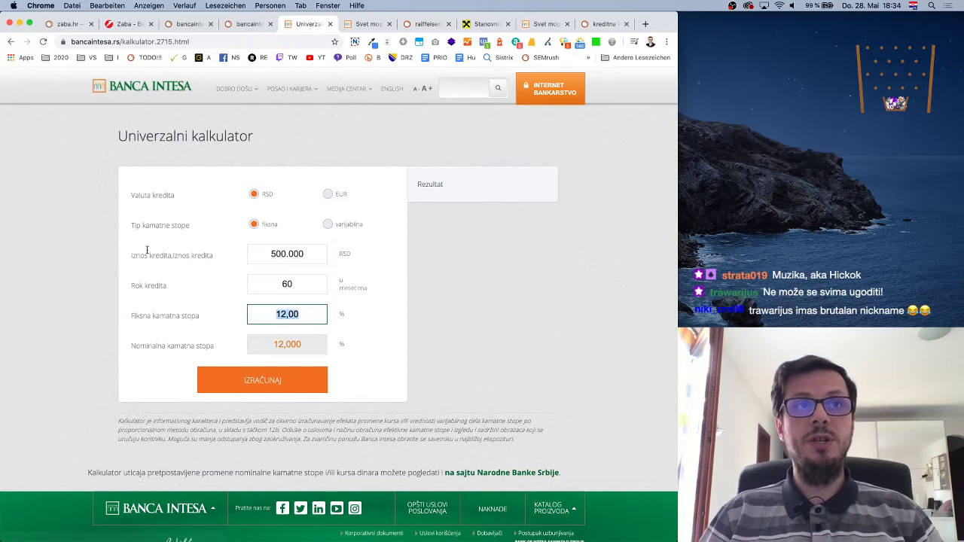
pyautogui.click(215, 293)
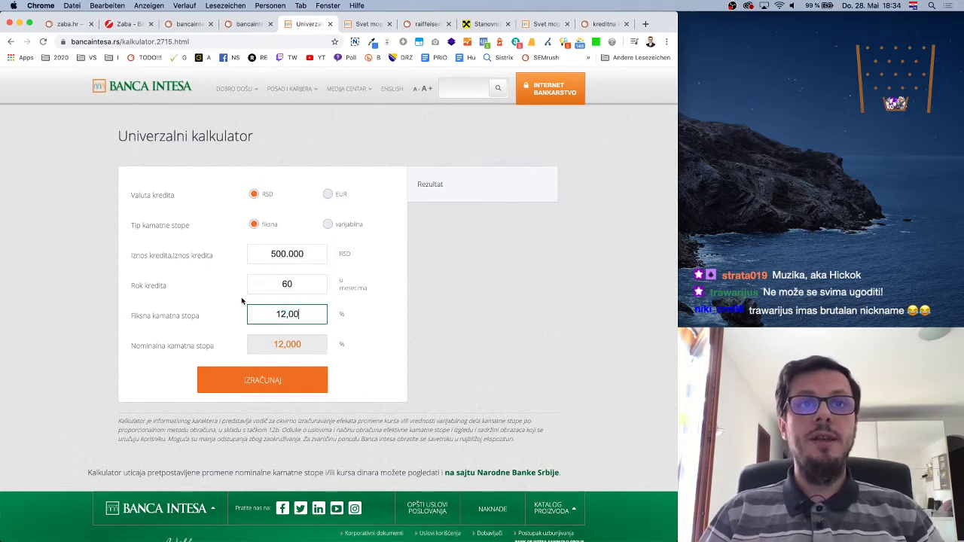
pyautogui.click(224, 283)
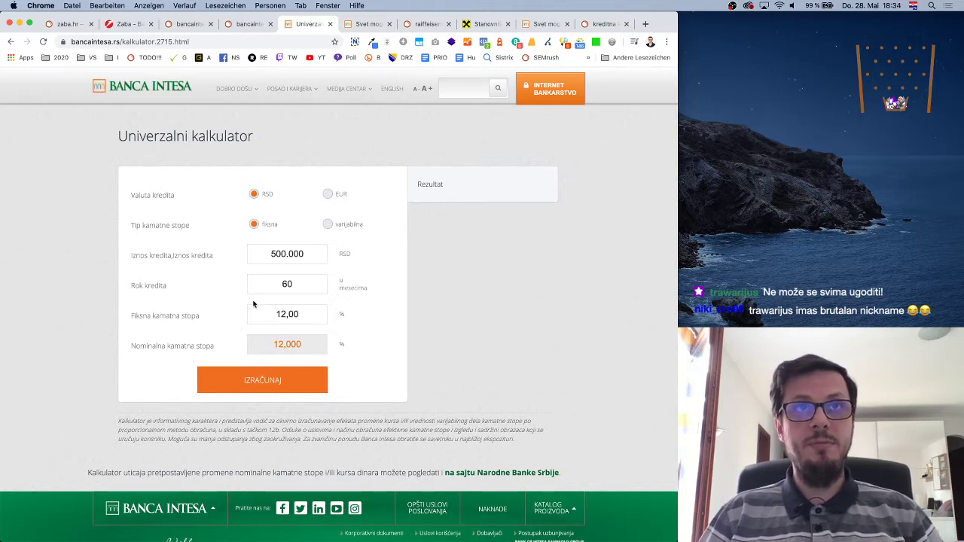
# Step: Return to the housing loans page, list the Vrste kredita and open the first SAZNAJ VIŠE
pyautogui.click(11, 42)
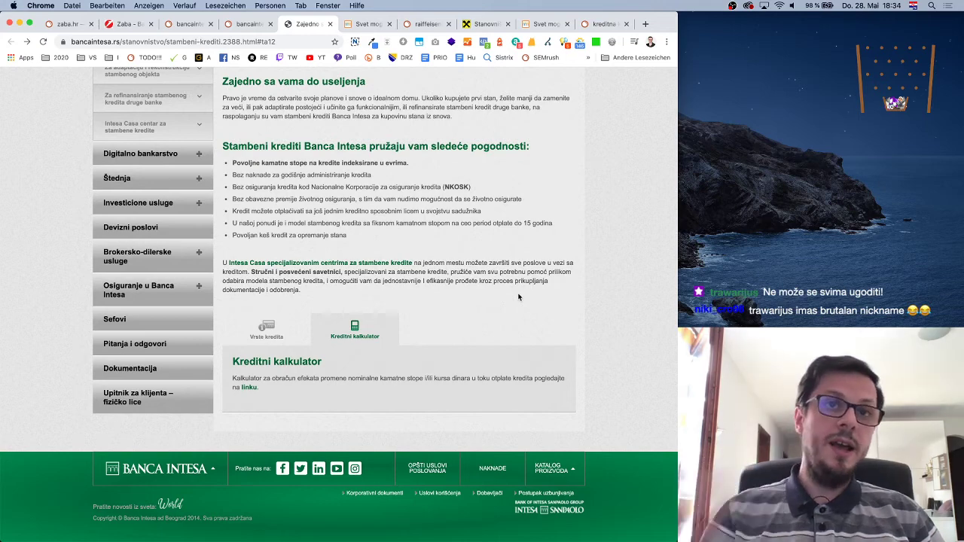
pyautogui.click(266, 328)
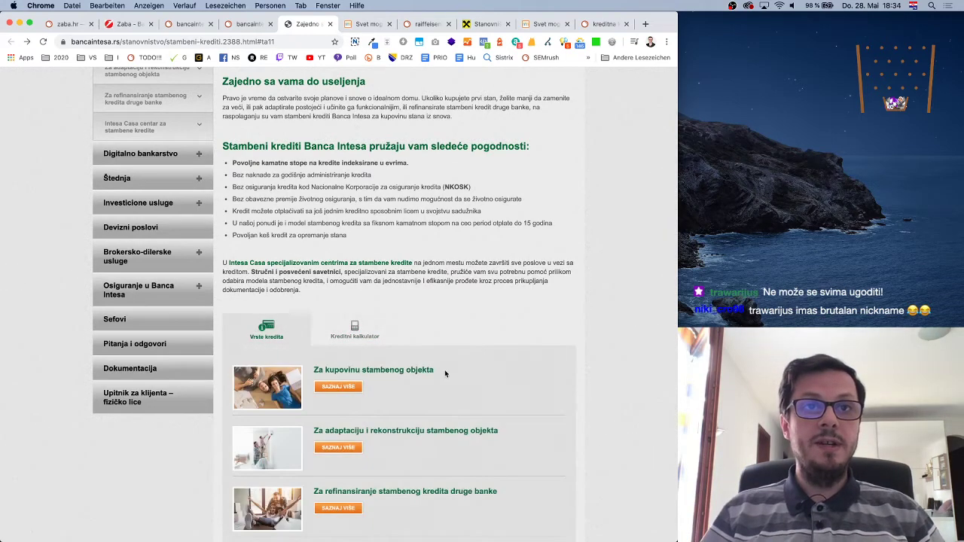
pyautogui.scroll(-3, 444, 370)
pyautogui.scroll(7, 444, 214)
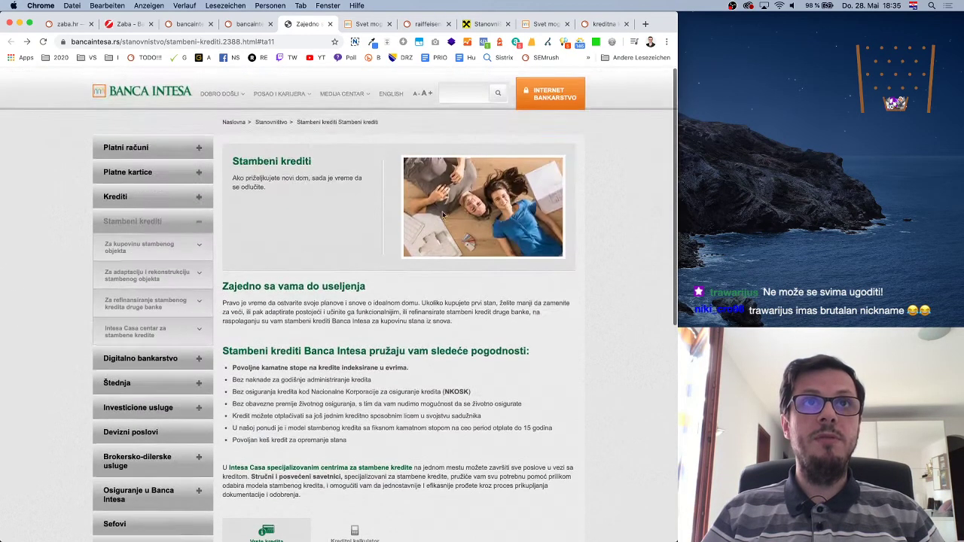
pyautogui.scroll(-5, 371, 270)
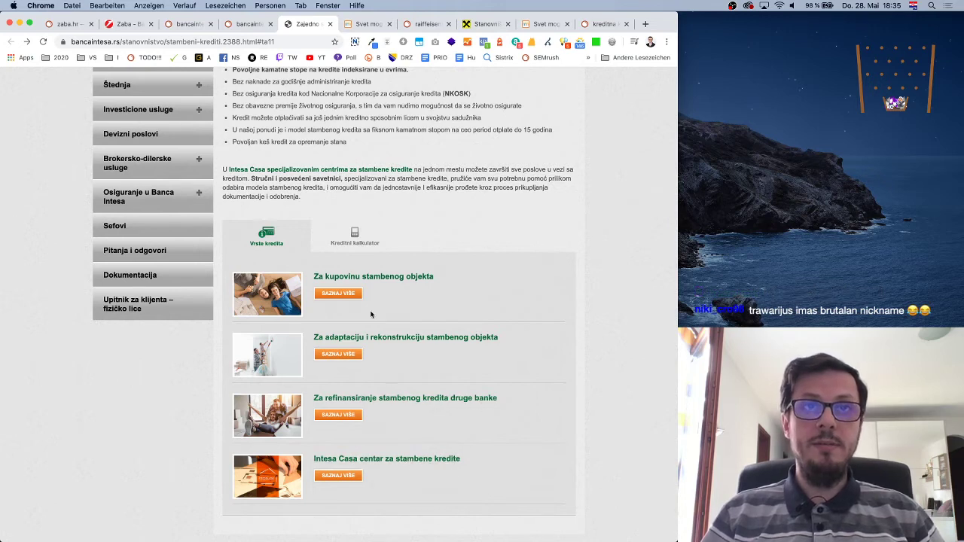
pyautogui.click(336, 295)
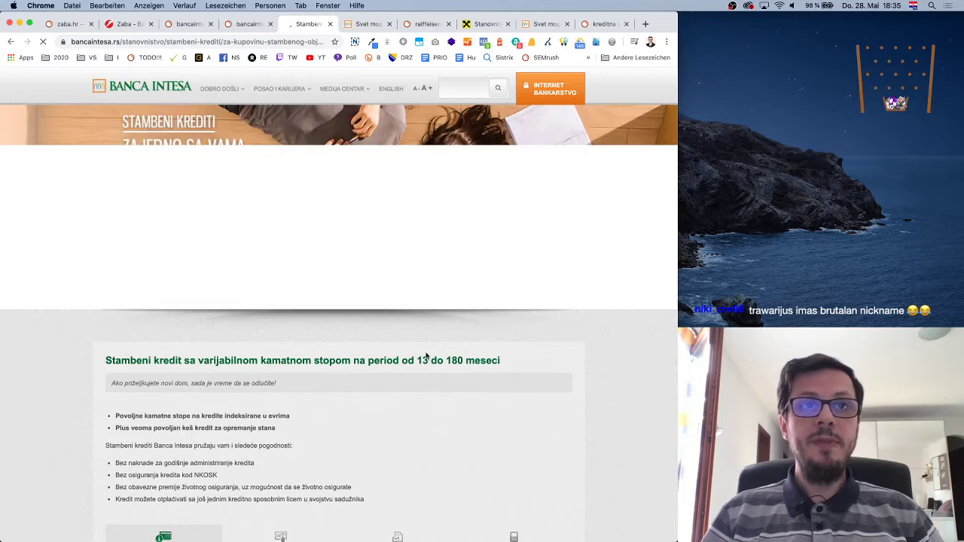
# Step: Scroll through the home-purchase loan page and view its Želite kredit? request form
pyautogui.moveTo(216, 362); pyautogui.dragTo(350, 361)
pyautogui.click(408, 380)
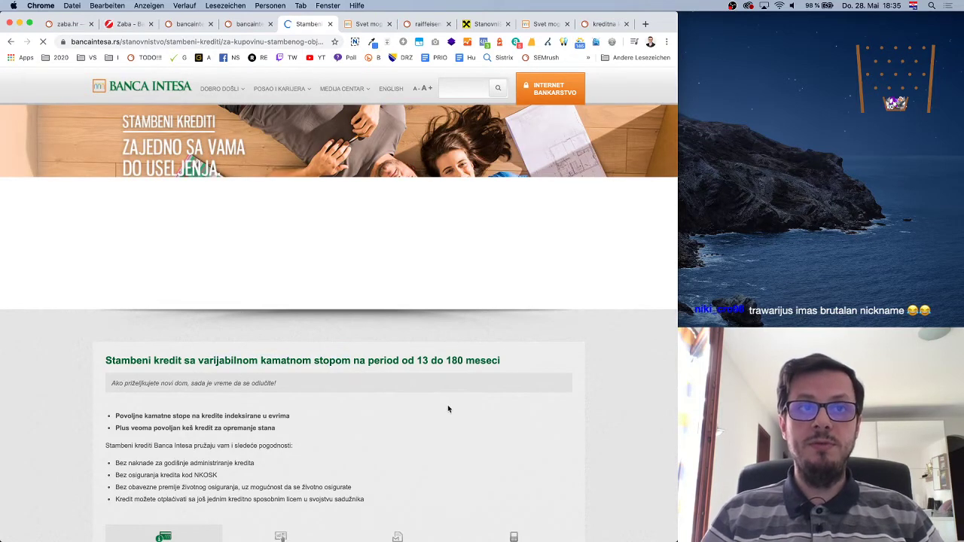
pyautogui.scroll(-5, 447, 405)
pyautogui.scroll(-4, 447, 407)
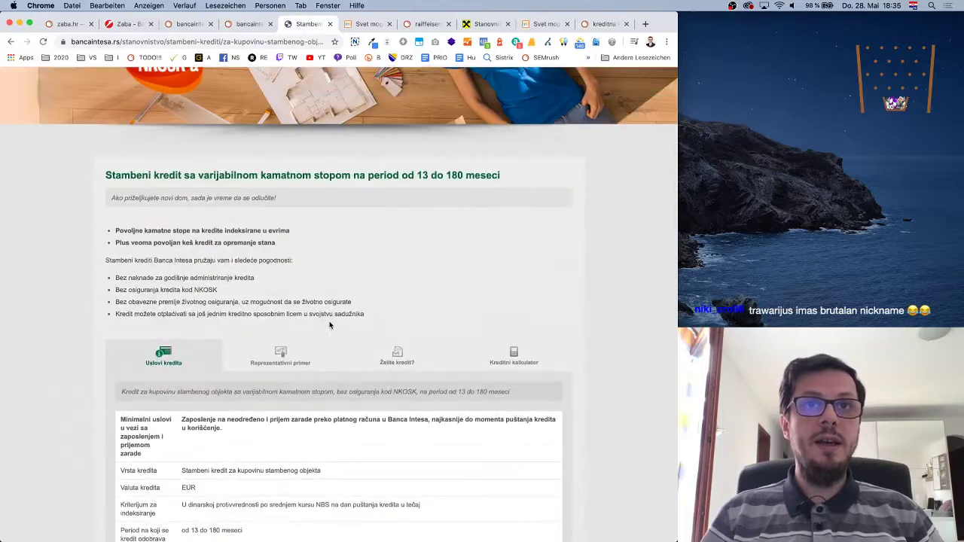
pyautogui.scroll(-12, 329, 325)
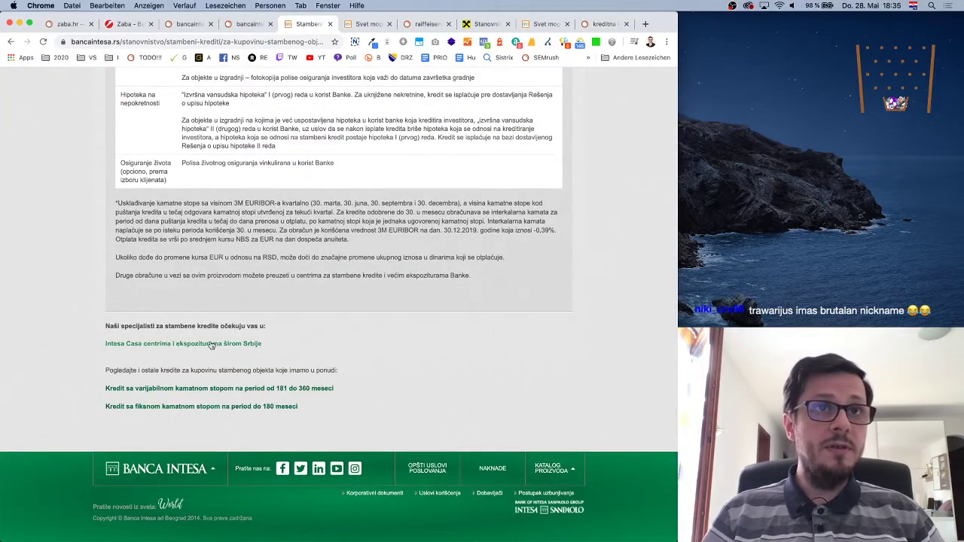
pyautogui.scroll(12, 449, 360)
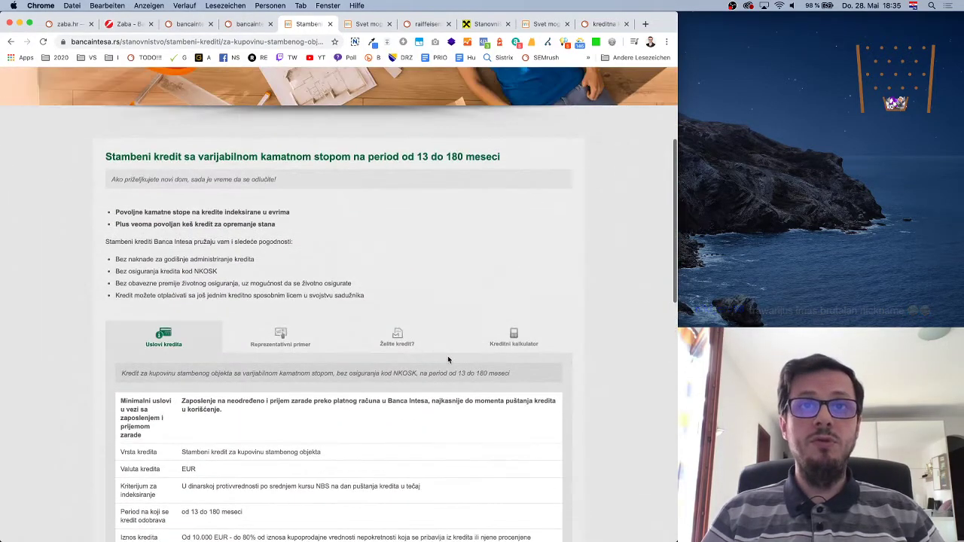
pyautogui.scroll(3, 447, 355)
pyautogui.scroll(-3, 447, 355)
pyautogui.click(406, 359)
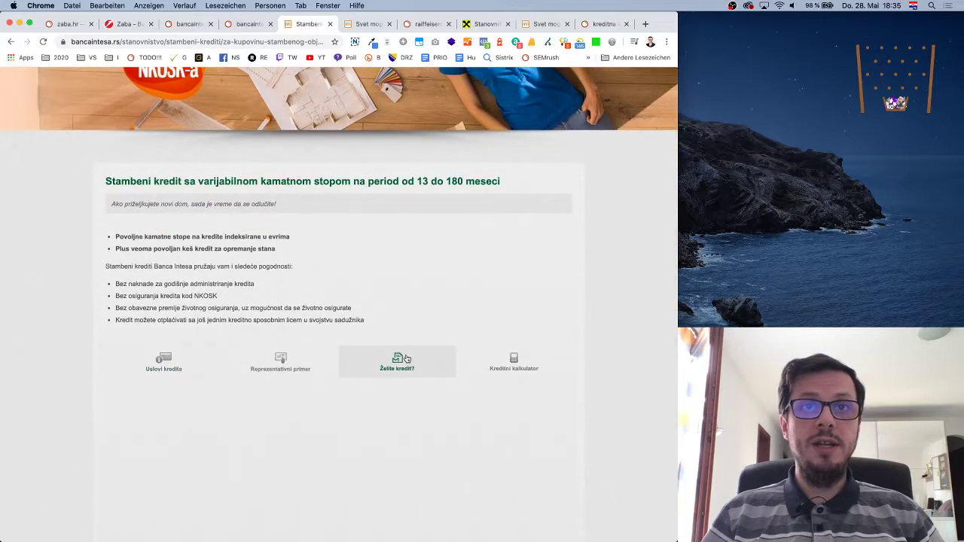
pyautogui.scroll(-3, 449, 361)
pyautogui.scroll(1, 447, 360)
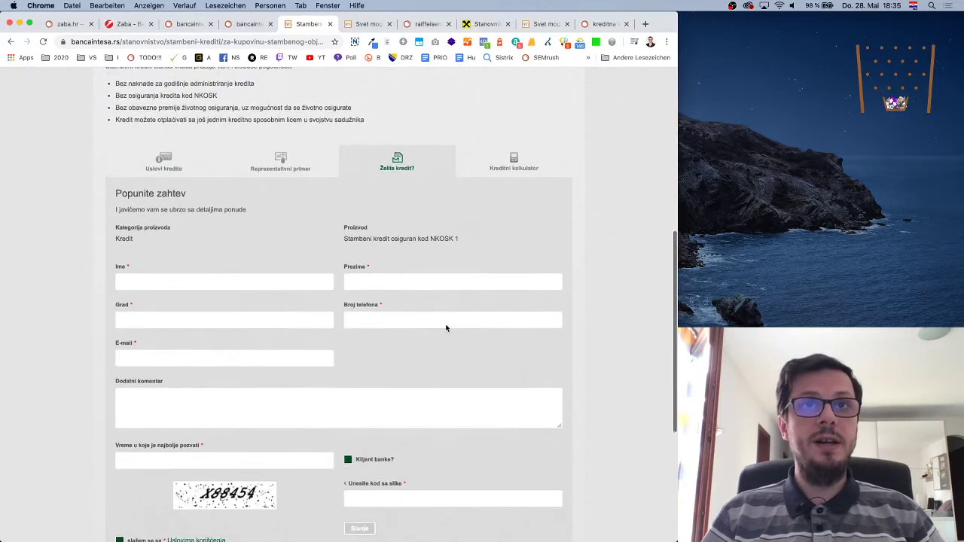
pyautogui.scroll(-5, 445, 327)
pyautogui.scroll(4, 446, 328)
pyautogui.scroll(4, 445, 329)
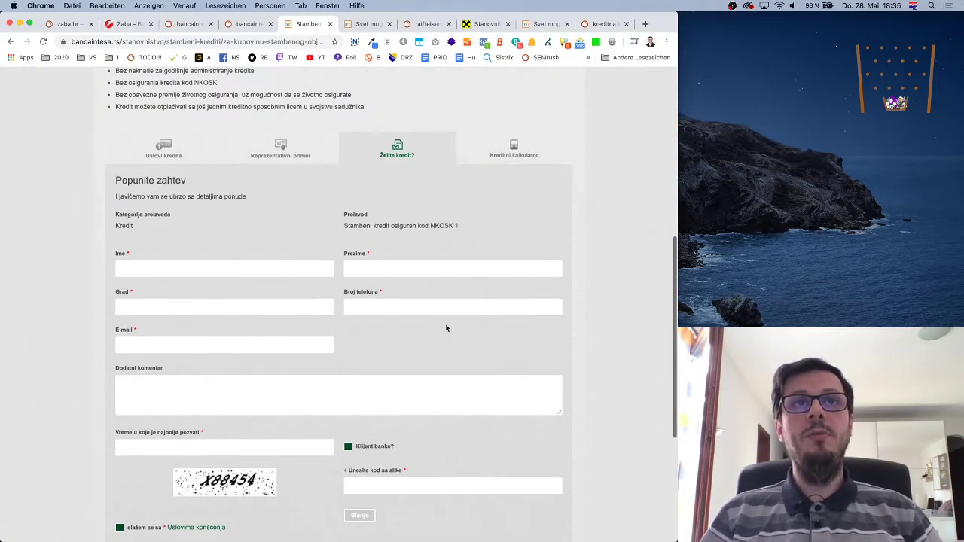
# Step: View the Reprezentativni primer and Kreditni kalkulator tabs, then go back to the overview
pyautogui.click(286, 396)
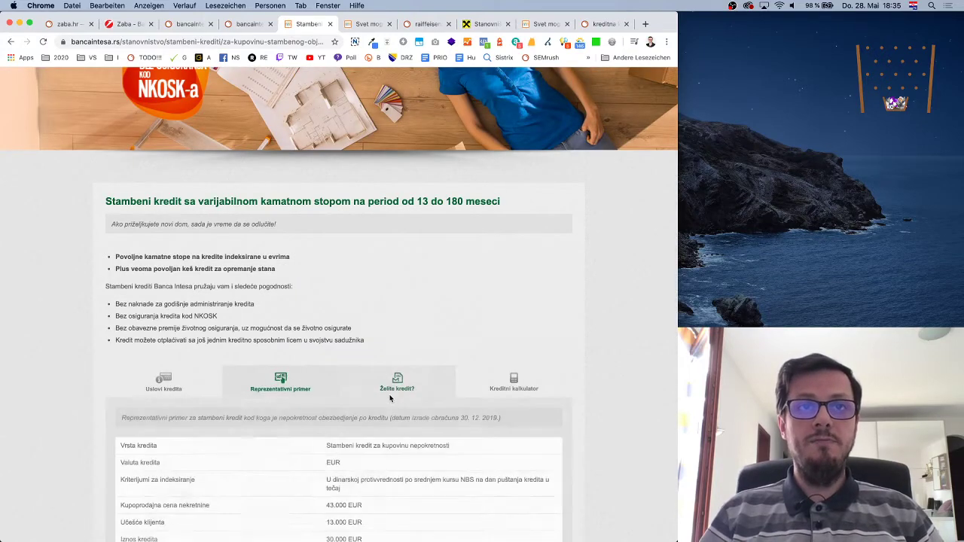
pyautogui.scroll(-10, 388, 396)
pyautogui.scroll(15, 378, 387)
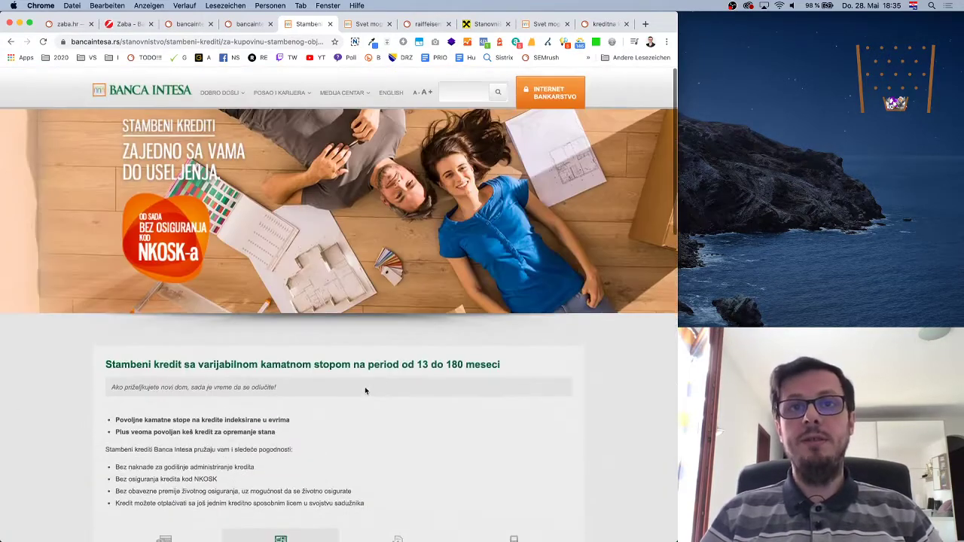
pyautogui.scroll(-5, 366, 389)
pyautogui.click(508, 219)
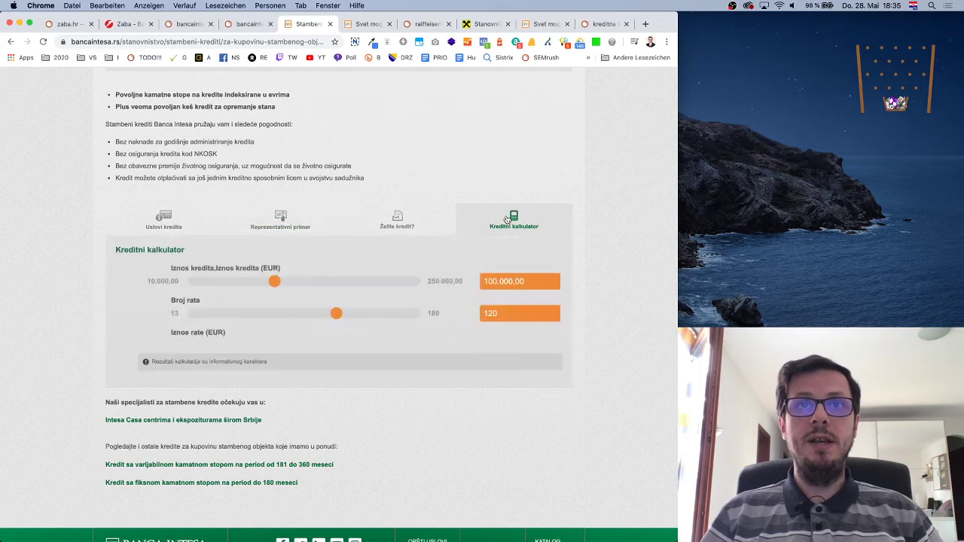
pyautogui.scroll(15, 397, 327)
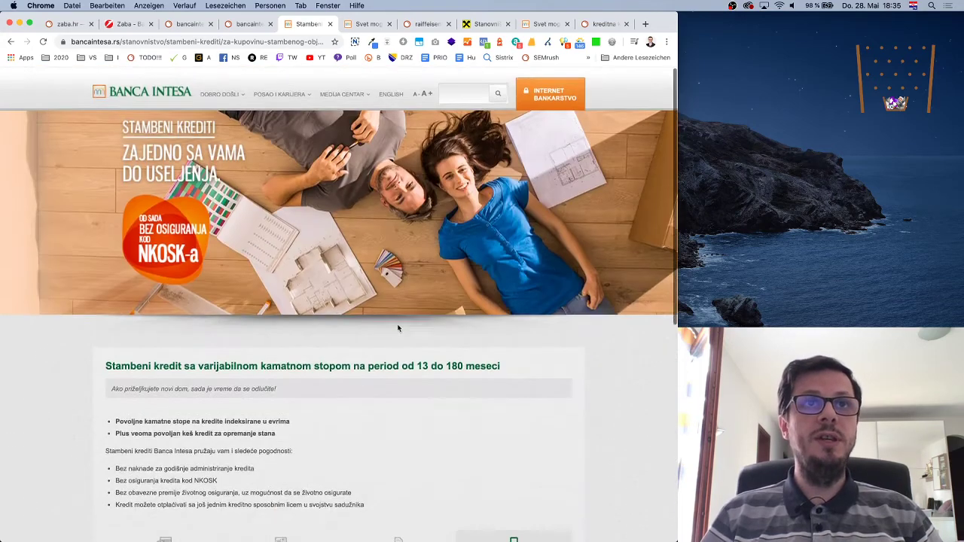
pyautogui.click(15, 43)
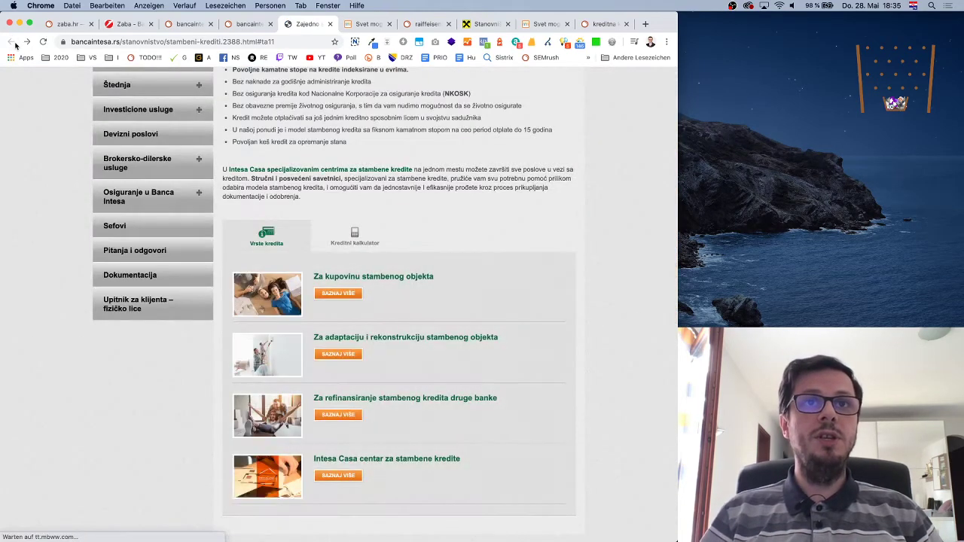
# Step: Reopen the home-purchase loan page and bring up its loan application form
pyautogui.scroll(5, 499, 319)
pyautogui.scroll(-8, 370, 267)
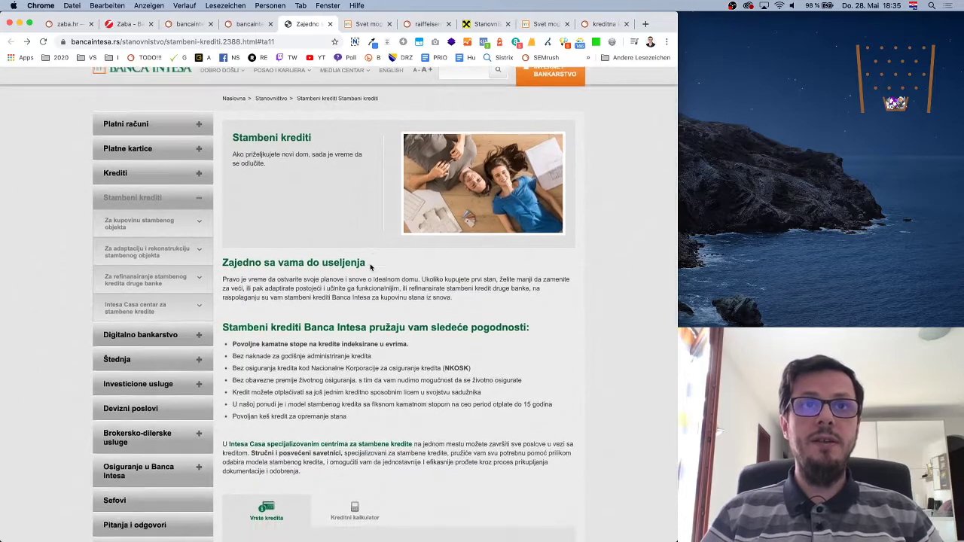
pyautogui.click(329, 275)
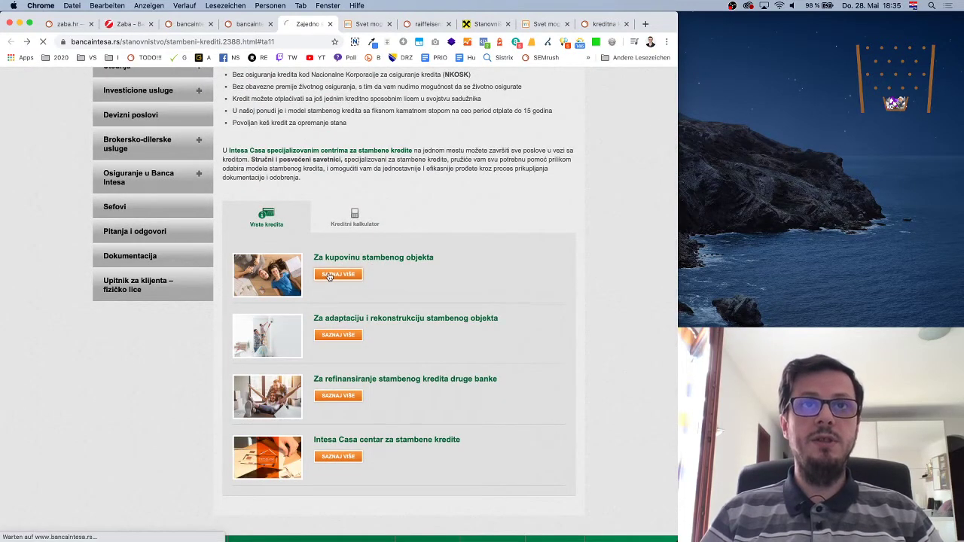
pyautogui.scroll(-7, 382, 323)
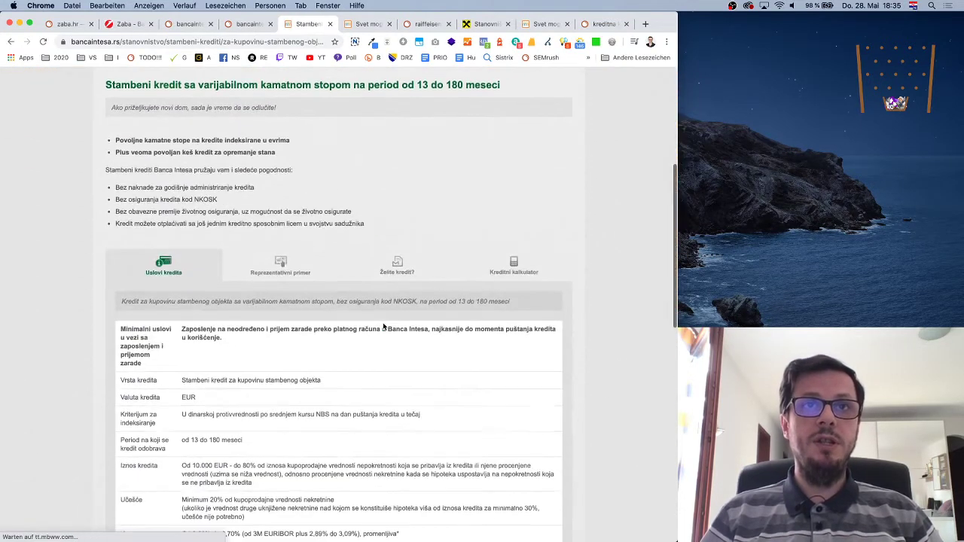
pyautogui.scroll(-1, 384, 327)
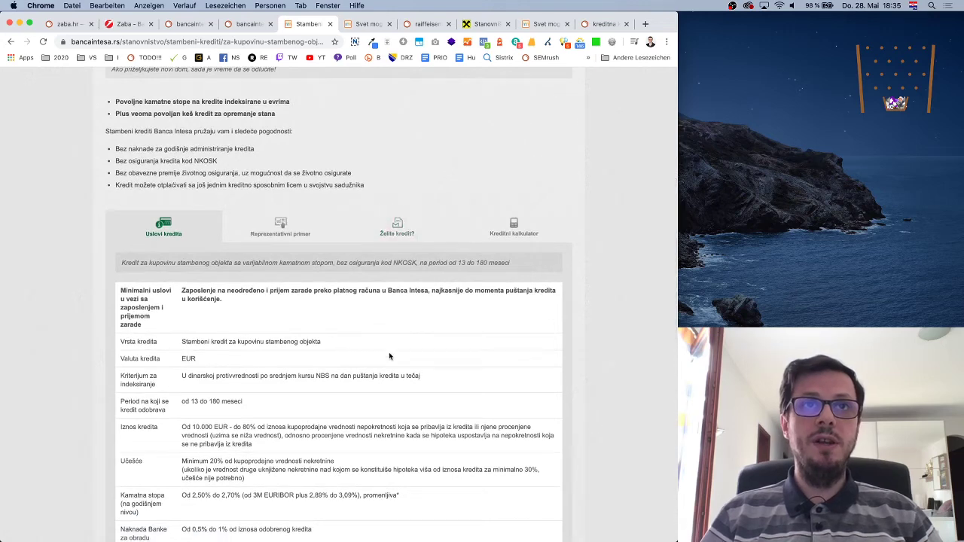
pyautogui.click(396, 226)
pyautogui.scroll(-6, 489, 415)
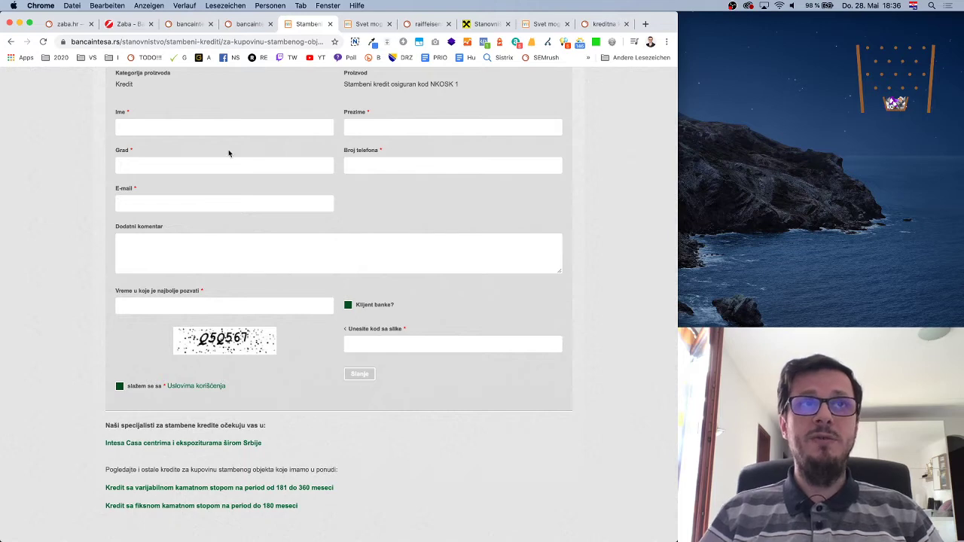
# Step: Fill in the applicant's first name, surname, city, phone number and saved e-mail
pyautogui.click(188, 129)
pyautogui.write('dasdasd')
pyautogui.press('Tab')
pyautogui.write('dsadas')
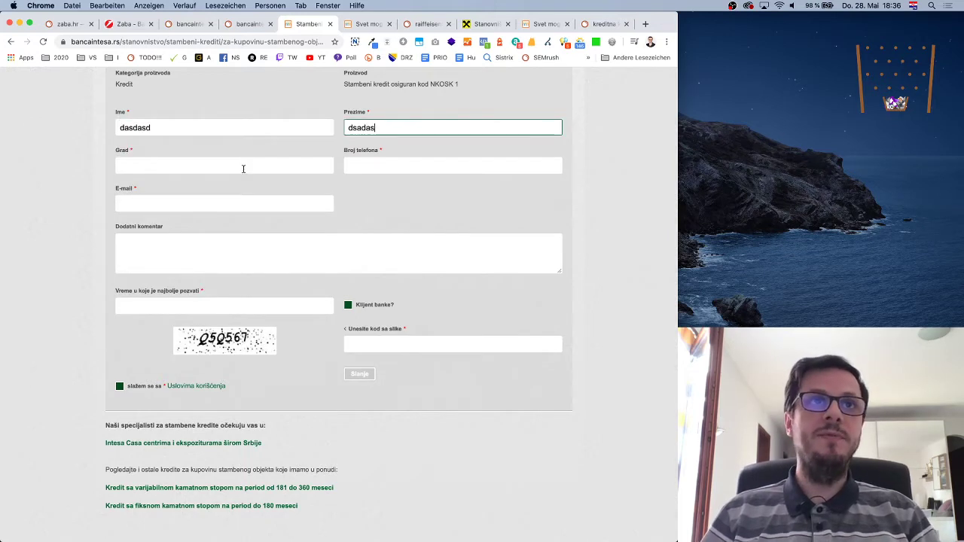
pyautogui.click(244, 169)
pyautogui.write('dasdasds')
pyautogui.click(390, 168)
pyautogui.write('432432423')
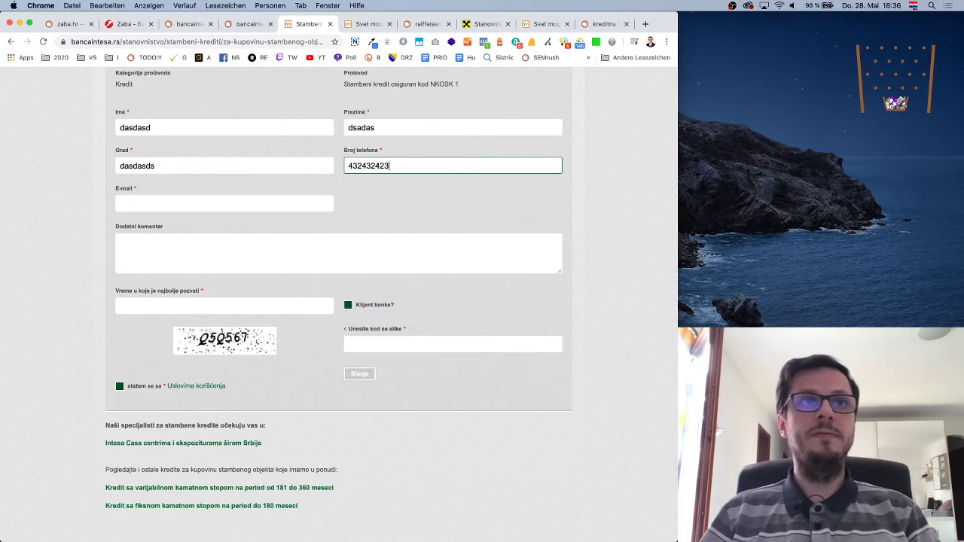
pyautogui.write('4')
pyautogui.click(225, 202)
pyautogui.click(233, 220)
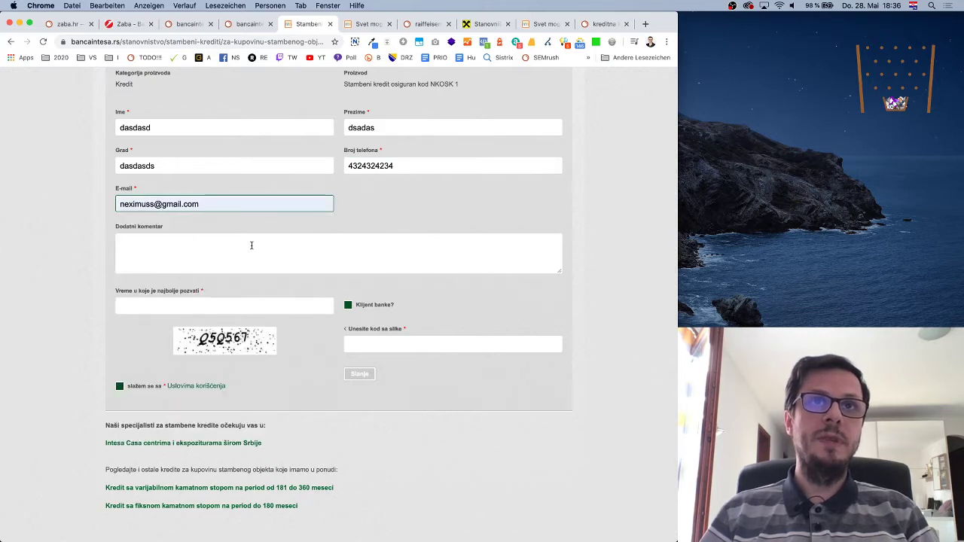
# Step: Set call time 3:00, tick Klijent banke? and enter the captcha code
pyautogui.click(251, 306)
pyautogui.write('3:')
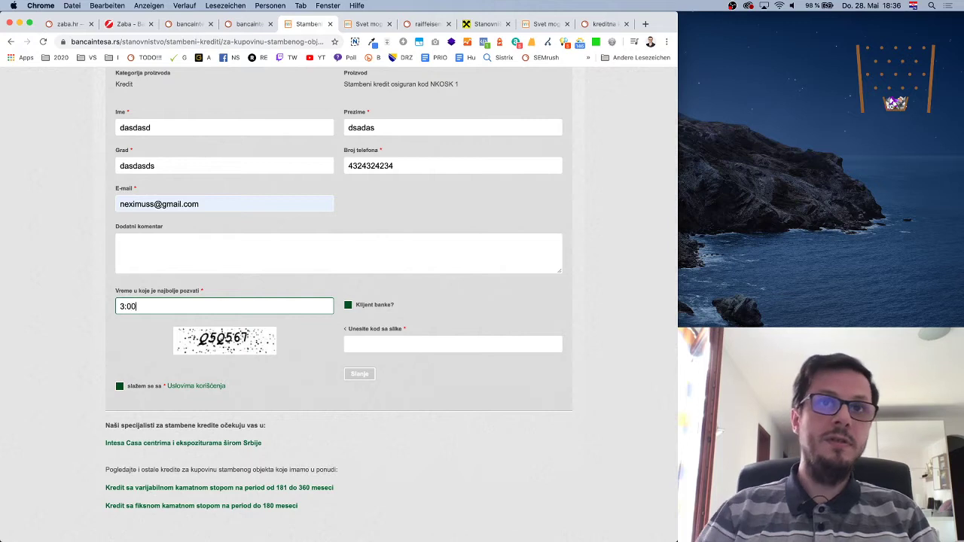
pyautogui.write('00')
pyautogui.click(516, 292)
pyautogui.click(348, 305)
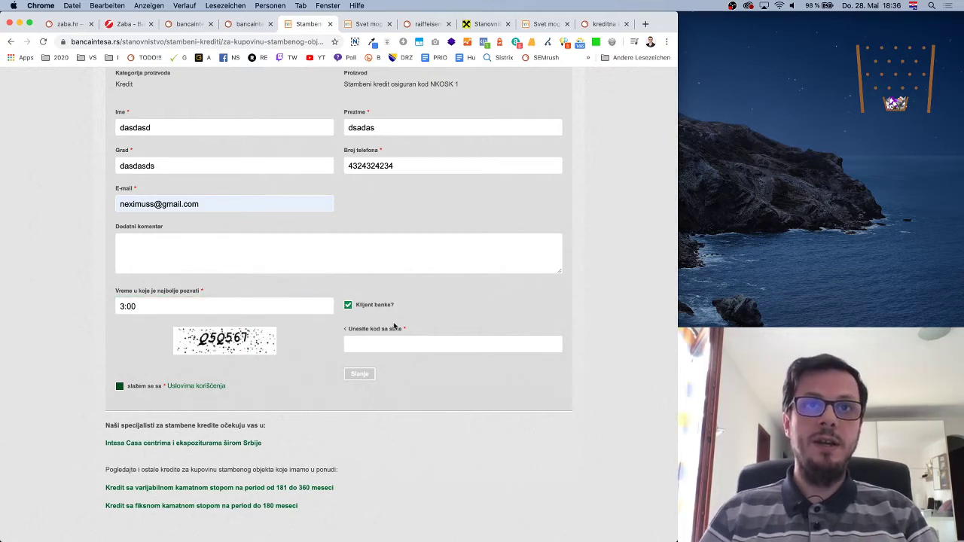
pyautogui.click(408, 346)
pyautogui.write('Q')
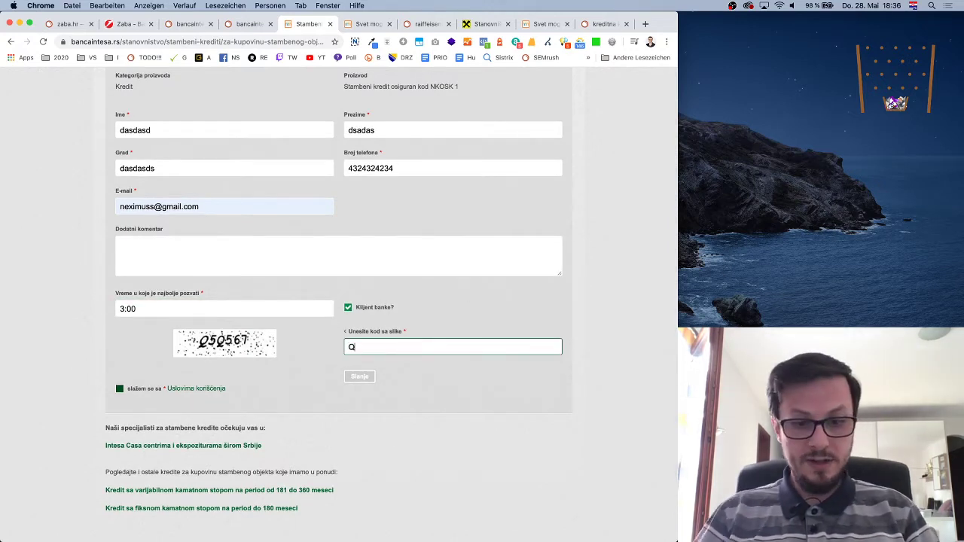
pyautogui.write('5Q567')
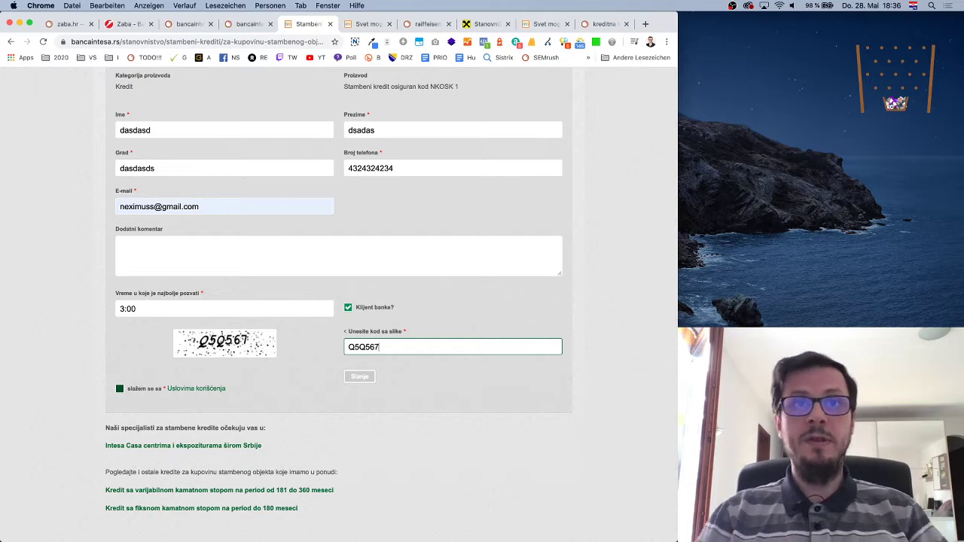
pyautogui.click(514, 375)
# Step: Show the Kreditni kalkulator and then the Uslovi kredita conditions table
pyautogui.scroll(2, 467, 369)
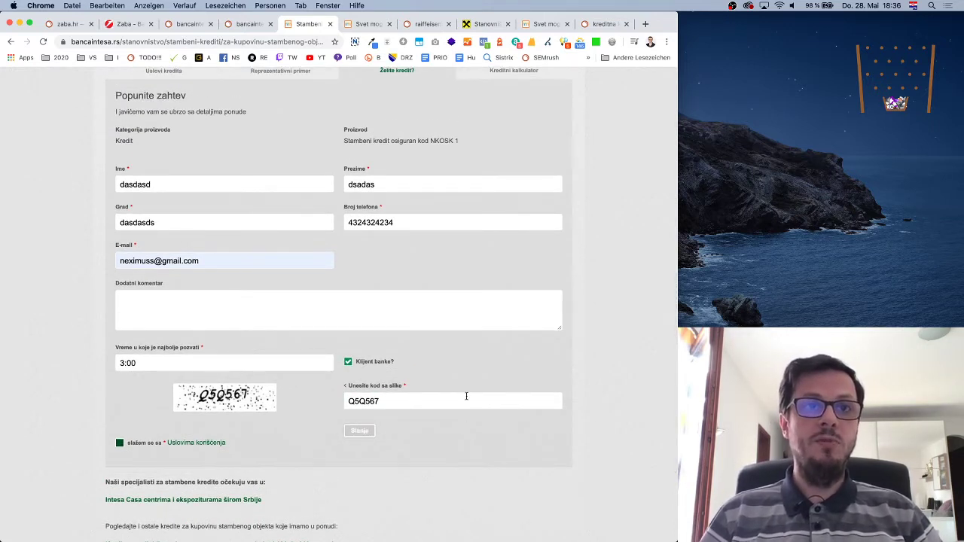
pyautogui.scroll(5, 464, 396)
pyautogui.scroll(-4, 444, 221)
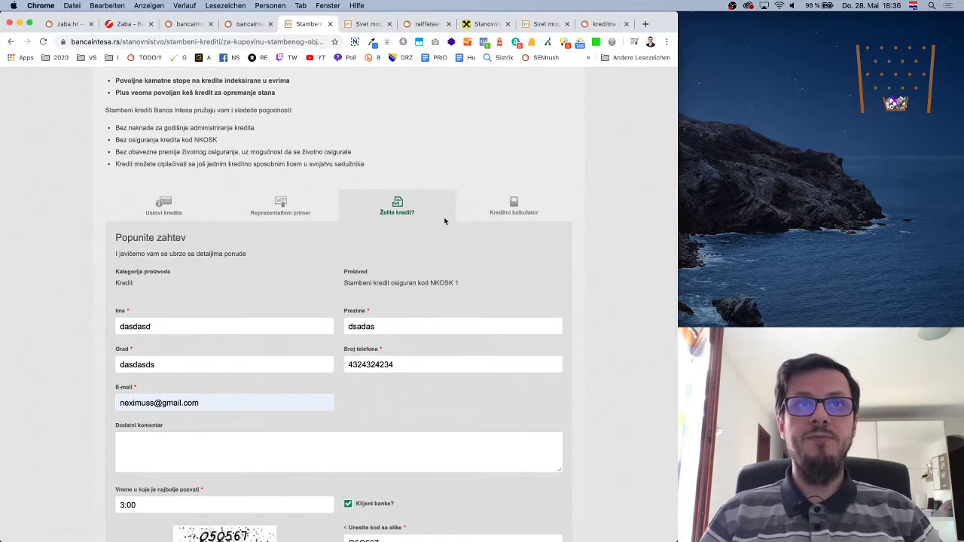
pyautogui.click(503, 212)
pyautogui.click(163, 208)
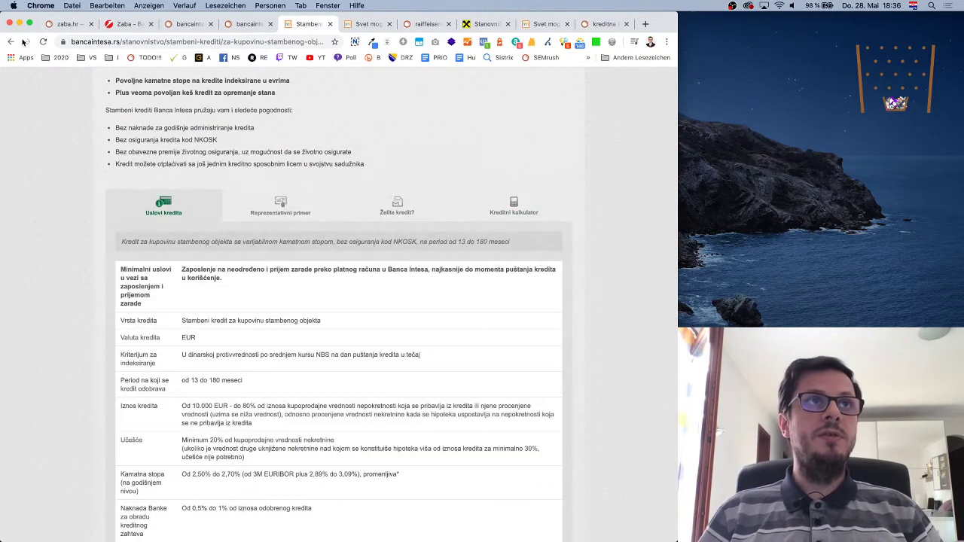
# Step: Back on Stambeni krediti, check the SEO extension's head title, then switch to the Semrush tab
pyautogui.click(11, 42)
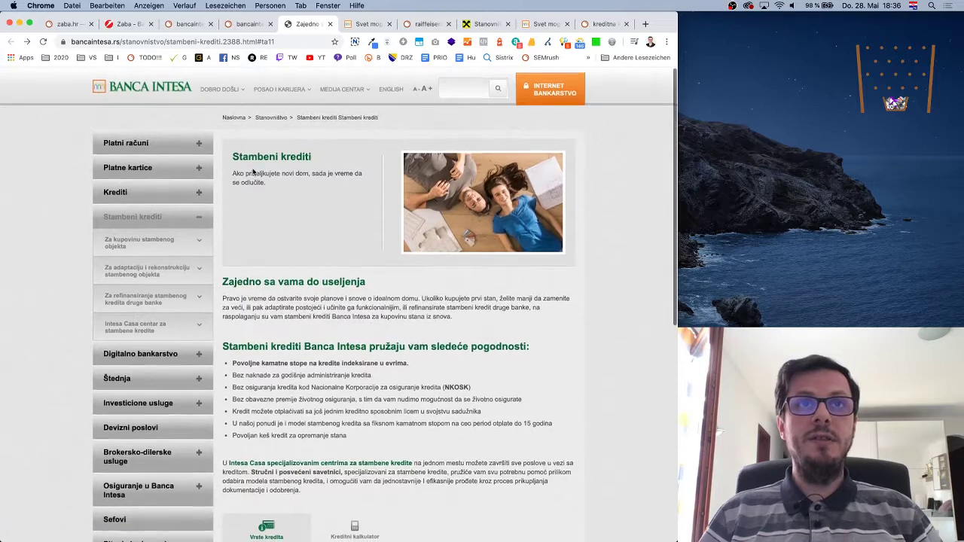
pyautogui.click(563, 42)
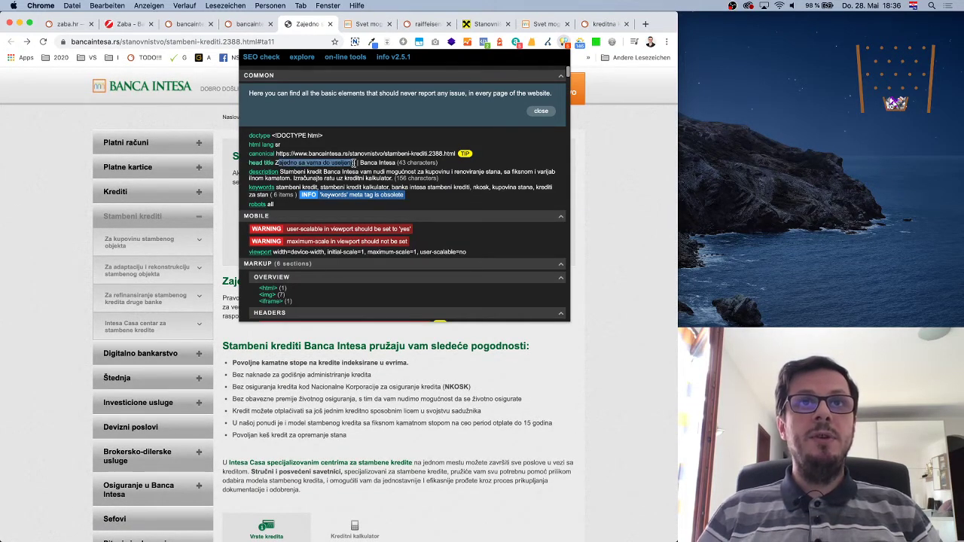
pyautogui.moveTo(276, 163); pyautogui.dragTo(395, 160)
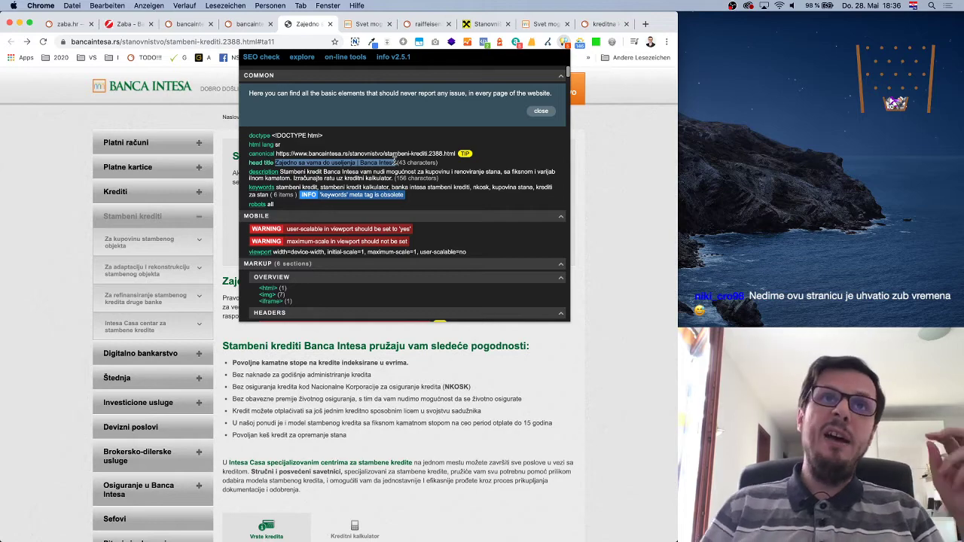
pyautogui.click(248, 23)
# Step: Scroll the bancaintesa.rs Domain Overview in Semrush, then switch back to the Stambeni krediti tab
pyautogui.click(195, 25)
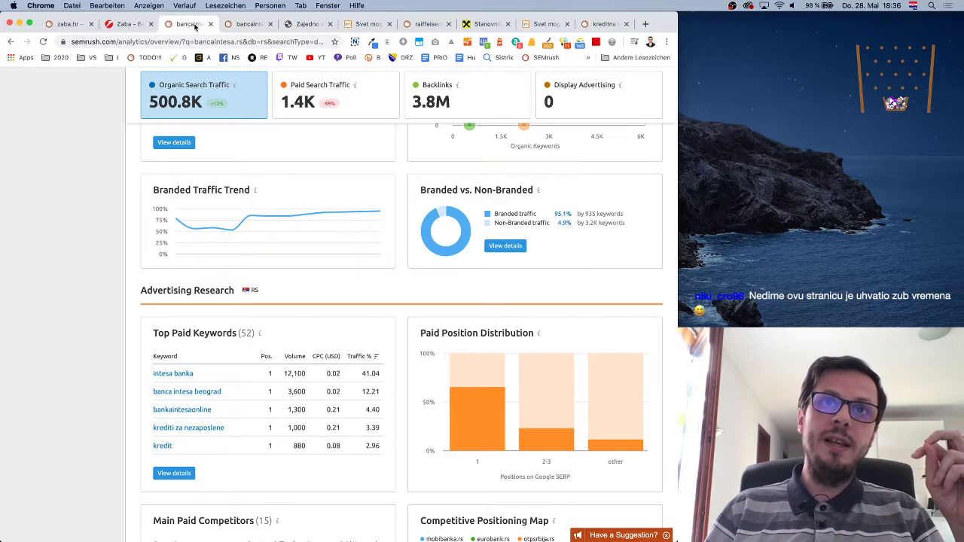
pyautogui.scroll(-1, 441, 259)
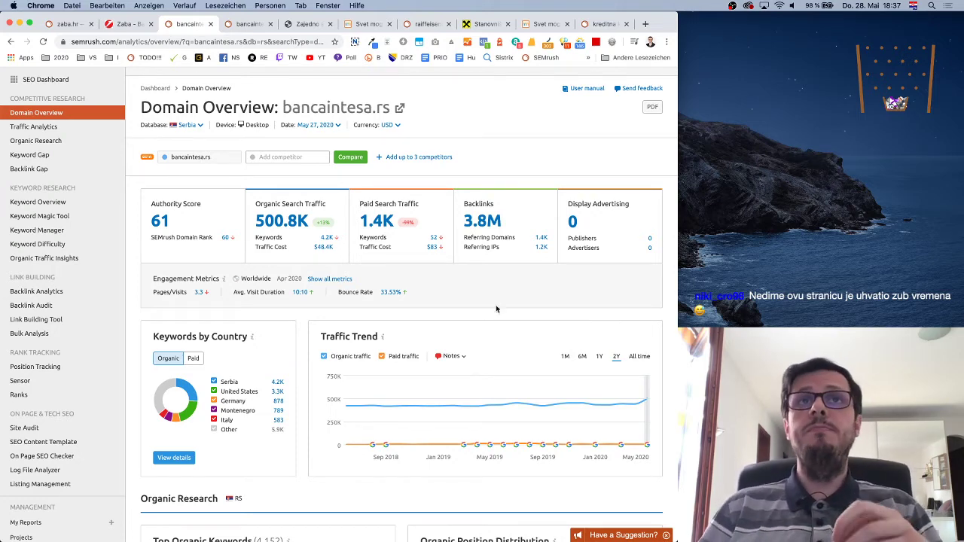
pyautogui.click(306, 24)
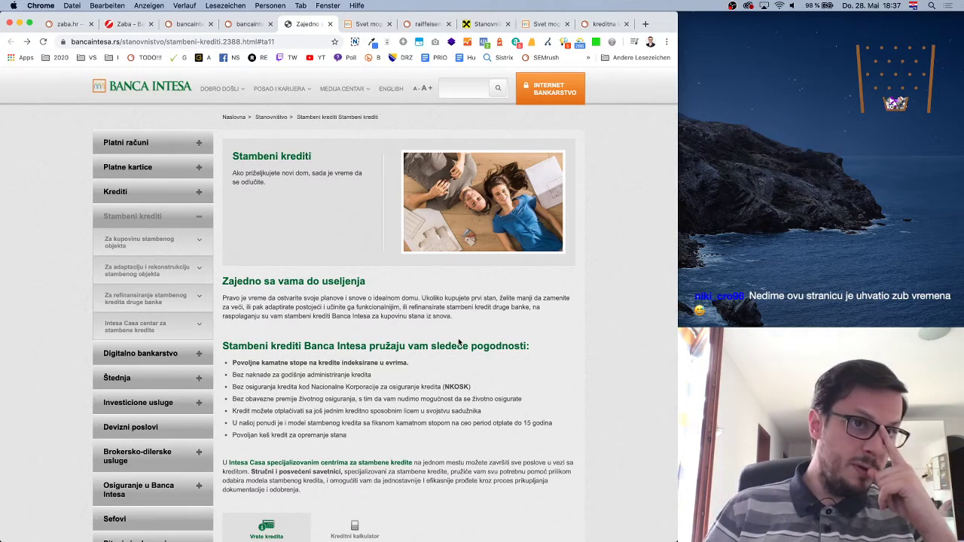
# Step: Scroll the Stambeni krediti page and highlight its heading
pyautogui.scroll(-5, 451, 366)
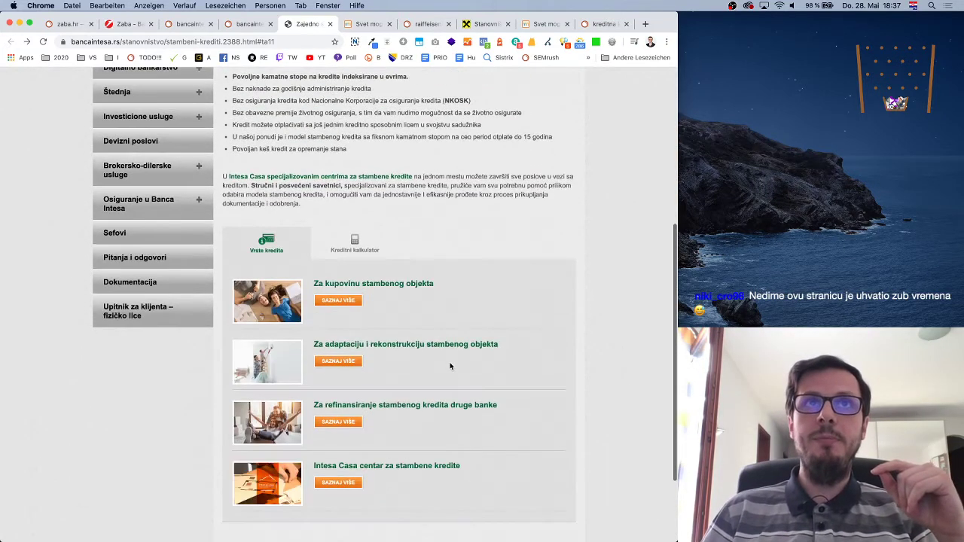
pyautogui.scroll(4, 450, 365)
pyautogui.scroll(3, 451, 364)
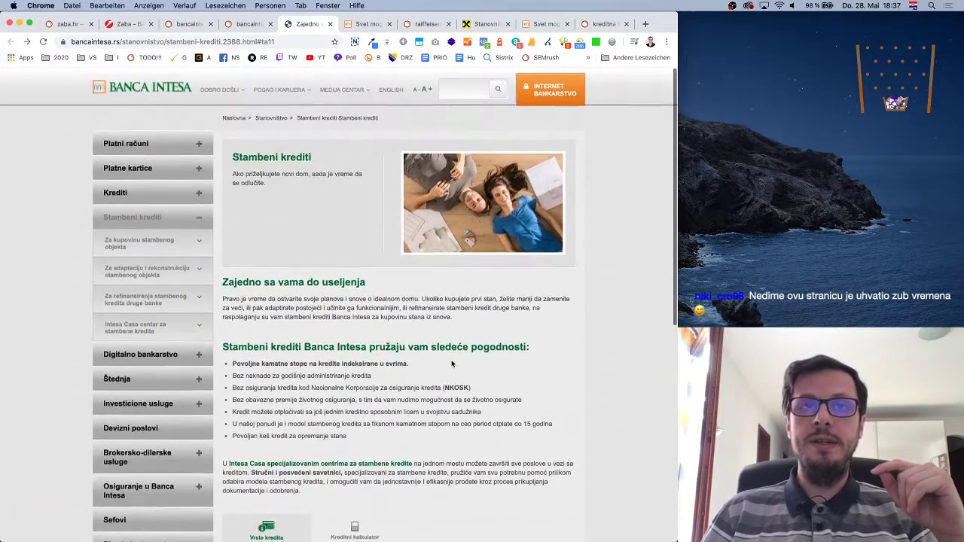
pyautogui.scroll(-6, 452, 363)
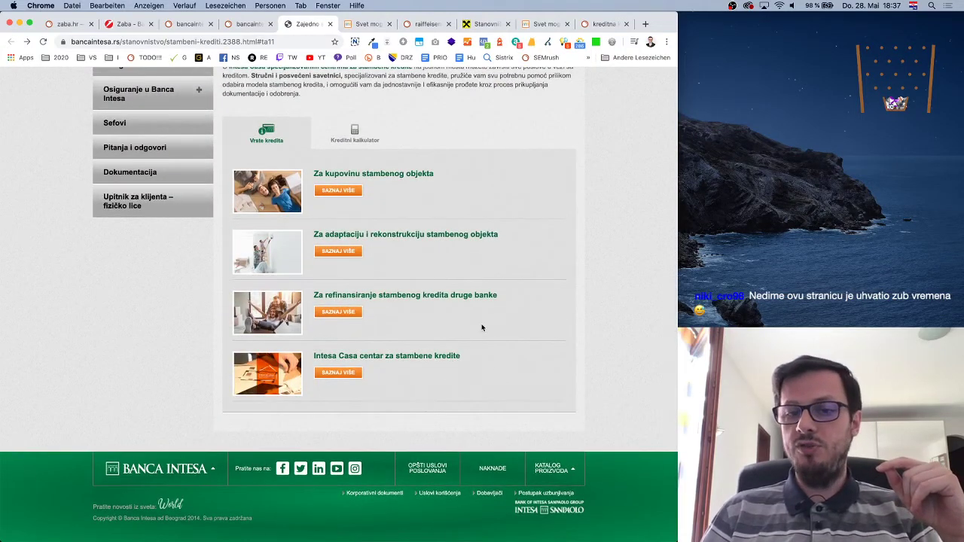
pyautogui.scroll(5, 494, 314)
pyautogui.scroll(-5, 494, 314)
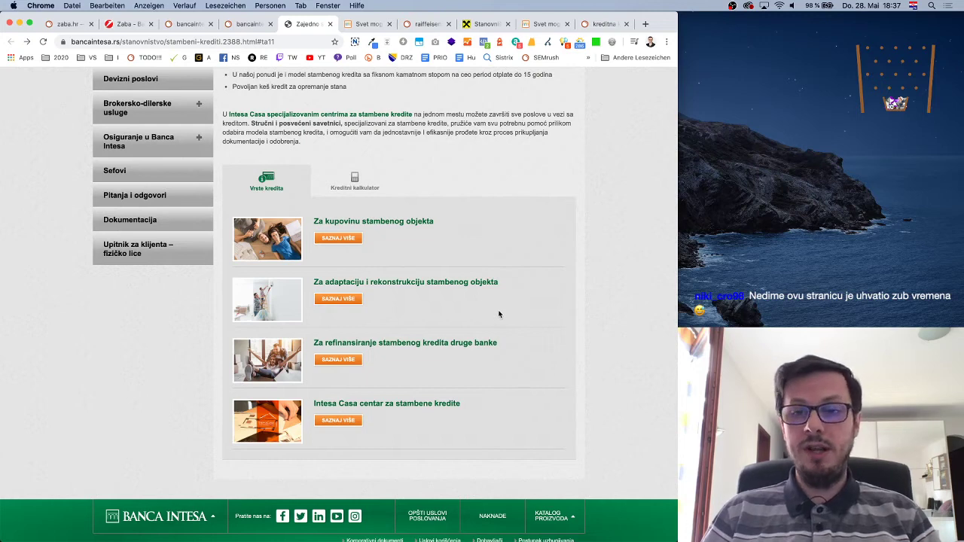
pyautogui.scroll(5, 499, 314)
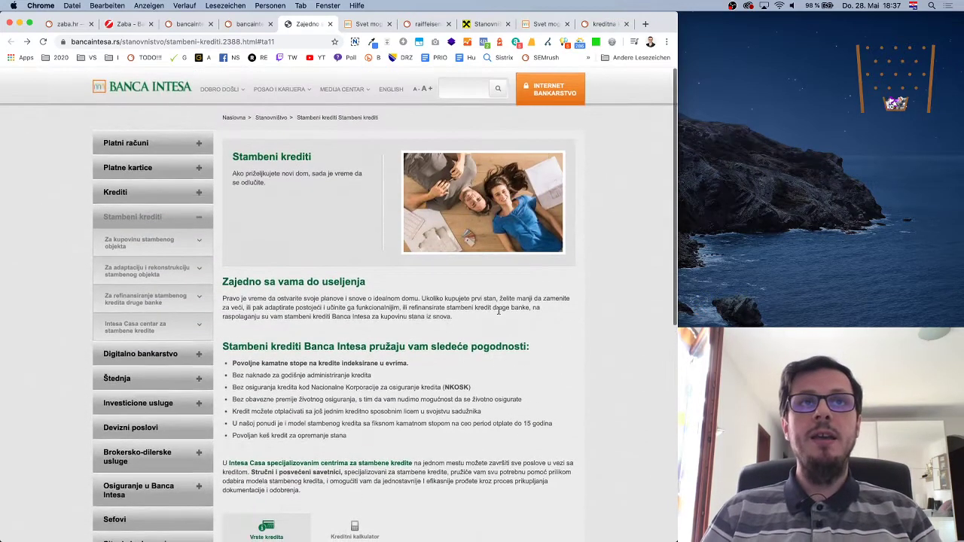
pyautogui.moveTo(234, 156); pyautogui.dragTo(332, 157)
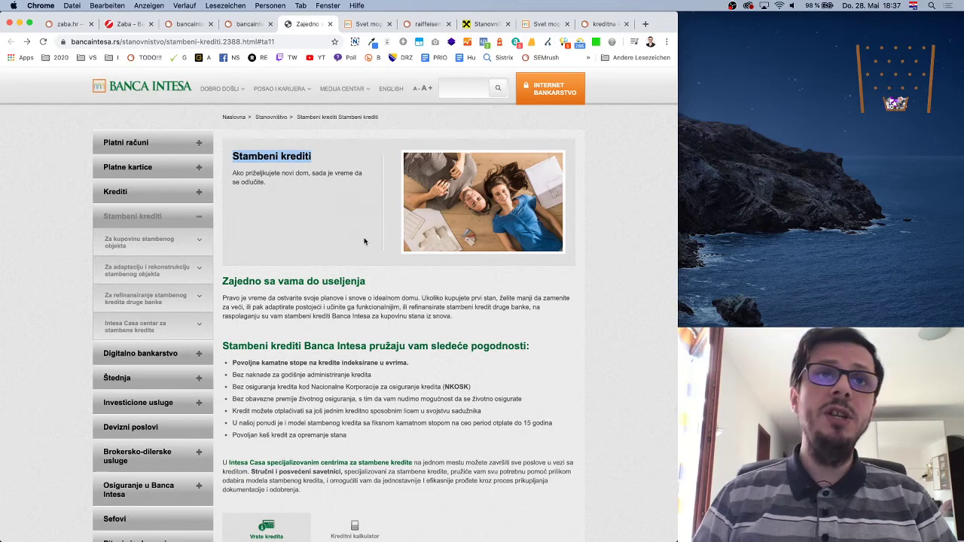
pyautogui.scroll(-10, 363, 241)
pyautogui.scroll(6, 366, 290)
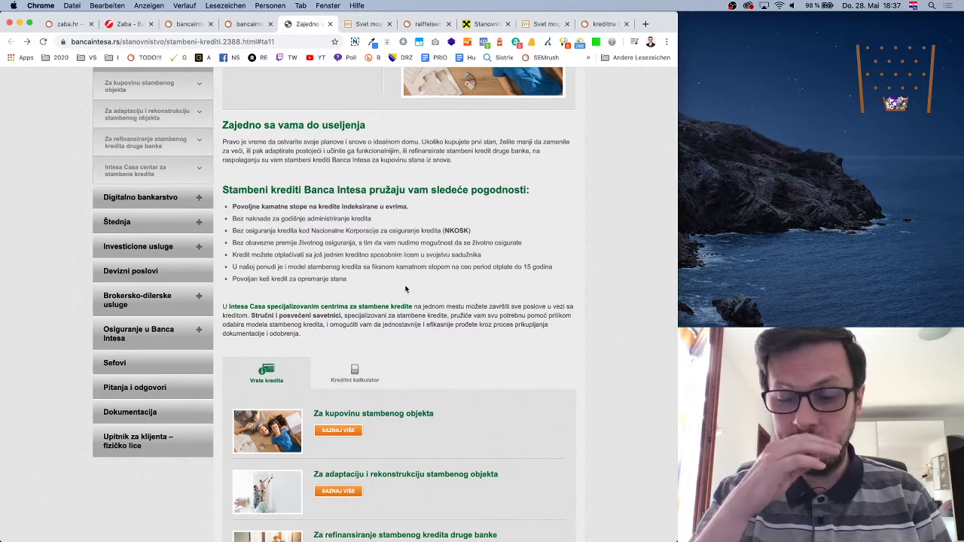
pyautogui.scroll(5, 404, 290)
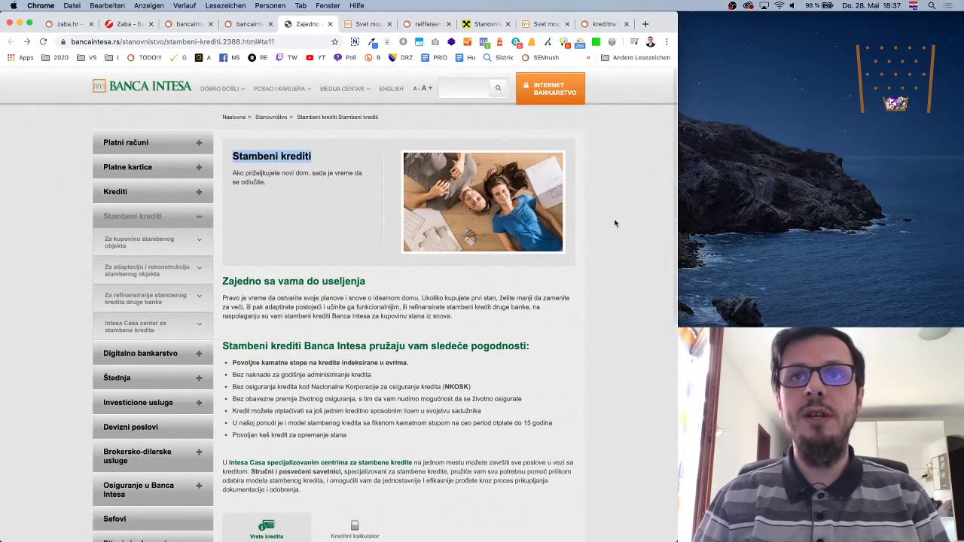
# Step: Use Untersuchen (Inspect) to render the page in iPhone 6/7/8 device emulation
pyautogui.rightClick(616, 220)
pyautogui.click(635, 348)
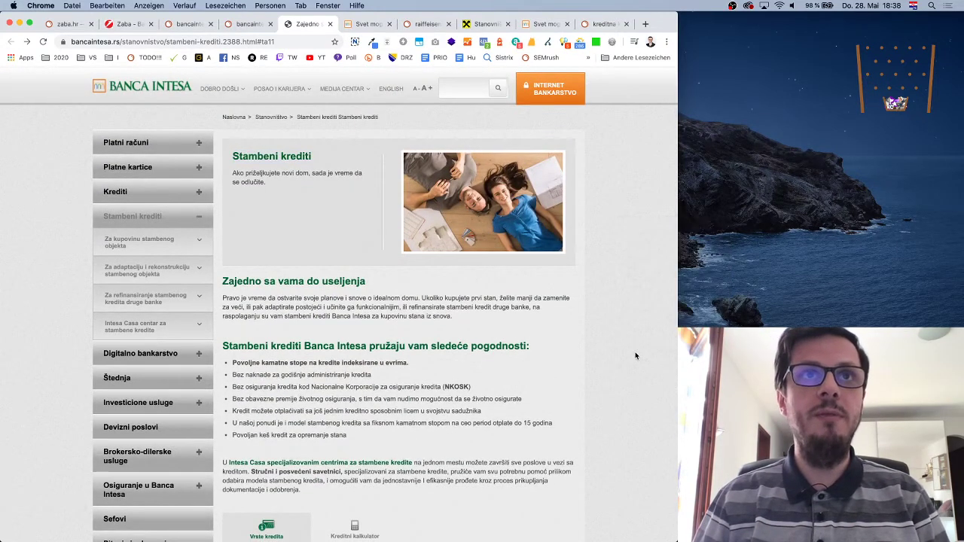
pyautogui.scroll(-1, 239, 195)
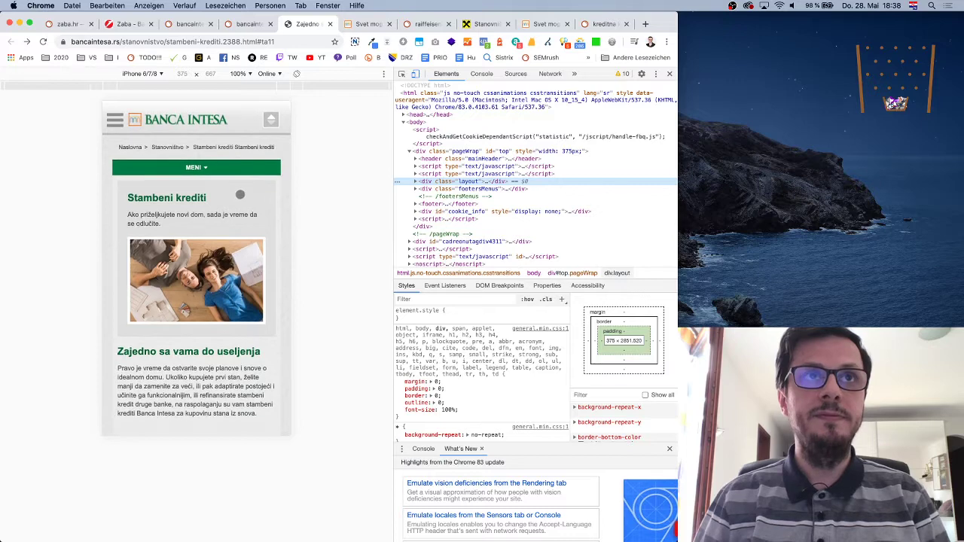
# Step: Open and close the mobile site's navigation menu in the emulated view
pyautogui.click(197, 169)
pyautogui.click(198, 169)
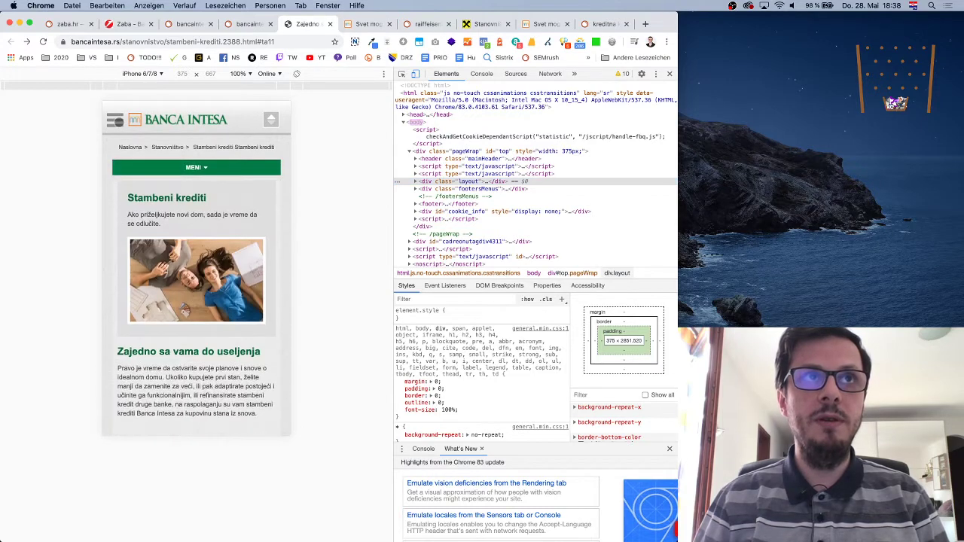
pyautogui.click(115, 120)
pyautogui.click(115, 120)
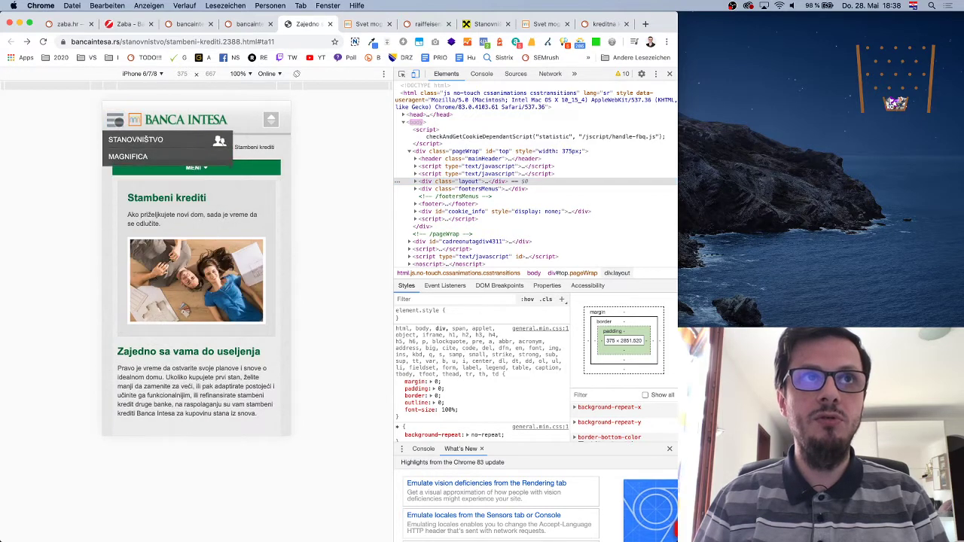
pyautogui.click(114, 120)
pyautogui.click(114, 121)
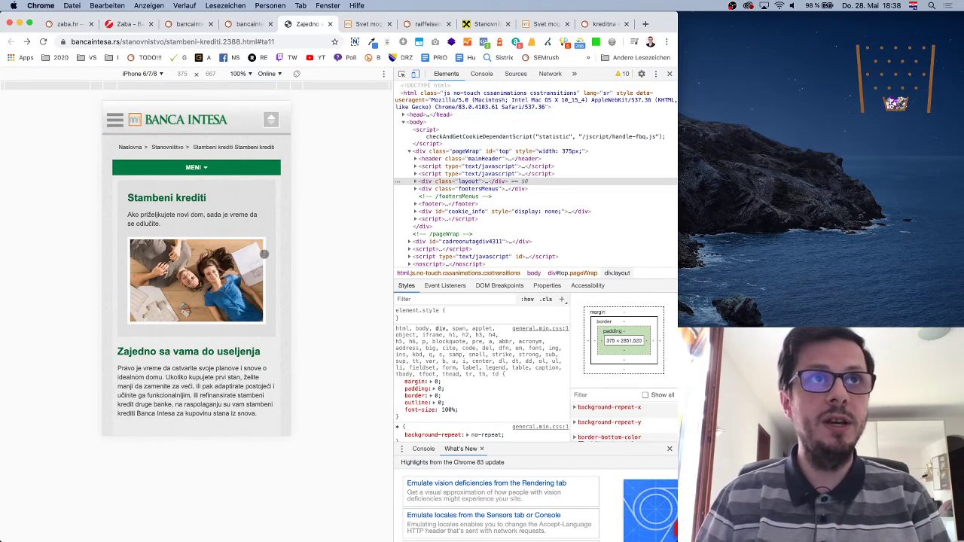
# Step: Close DevTools and scroll the desktop Stambeni krediti page back to the top
pyautogui.scroll(-15, 274, 261)
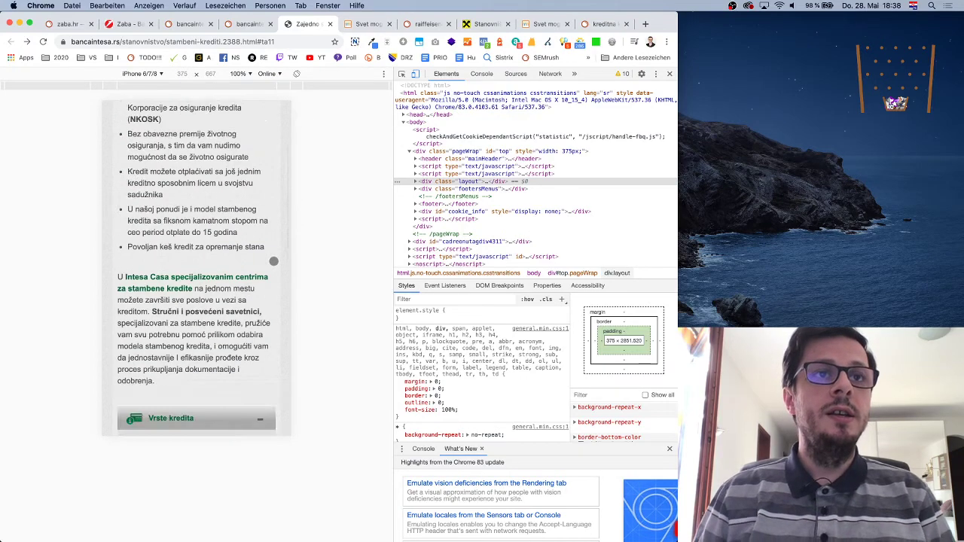
pyautogui.scroll(10, 273, 261)
pyautogui.scroll(5, 273, 260)
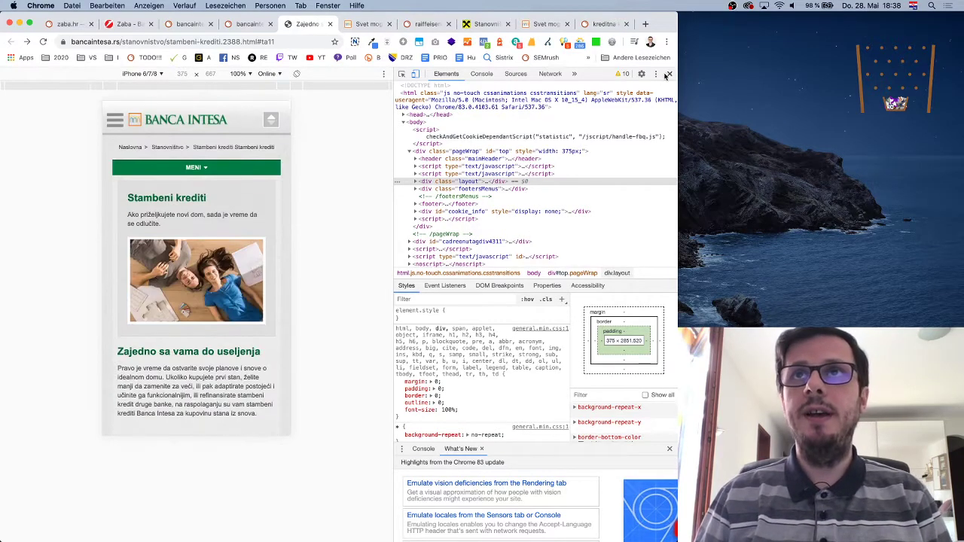
pyautogui.click(670, 75)
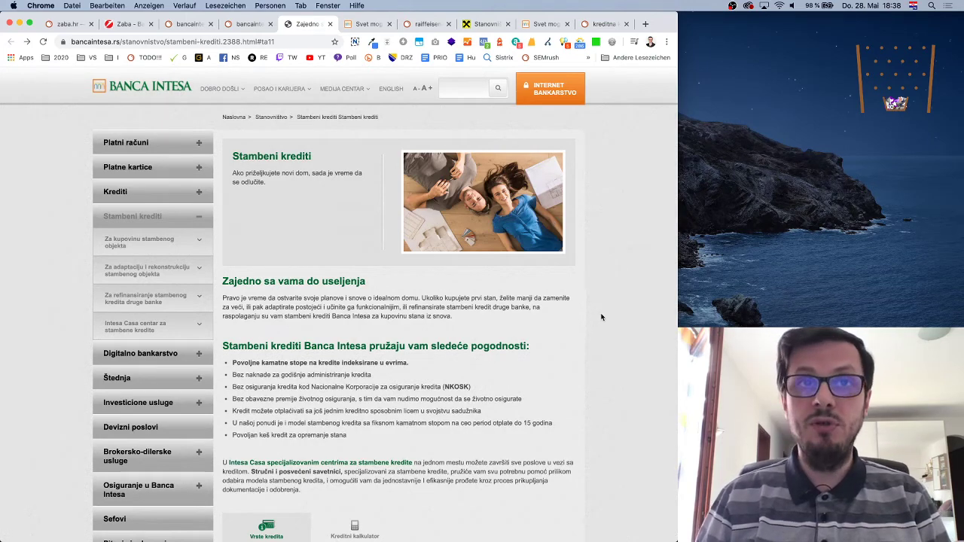
pyautogui.scroll(-3, 598, 314)
pyautogui.scroll(3, 599, 314)
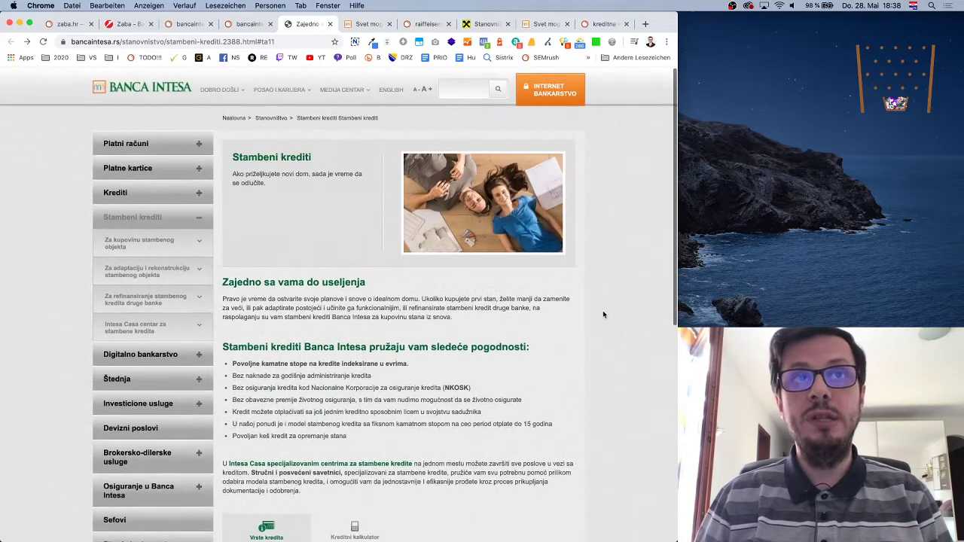
# Step: From Semrush Organic Positions, open the URL ranking for kes krediti (Laki Keš kredit u dinarima)
pyautogui.click(248, 24)
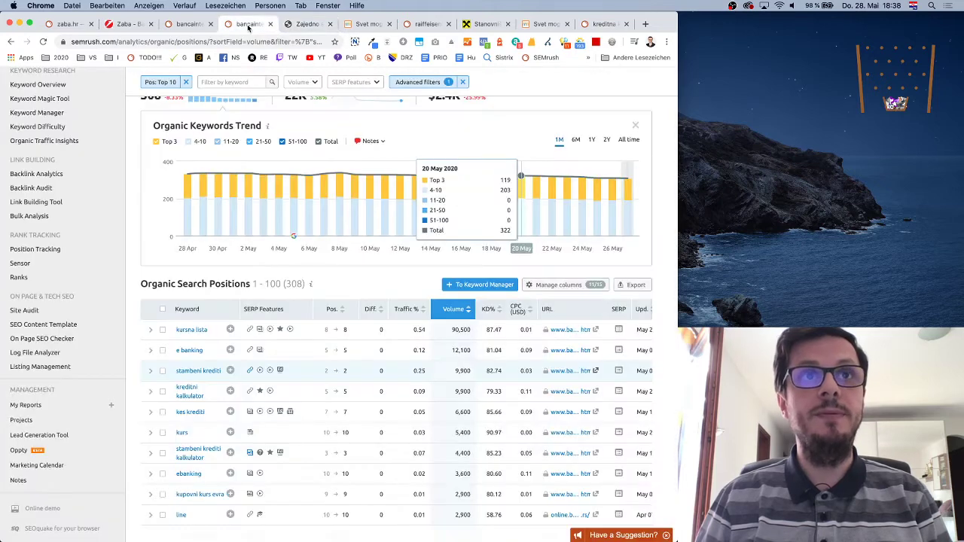
pyautogui.scroll(-2, 348, 409)
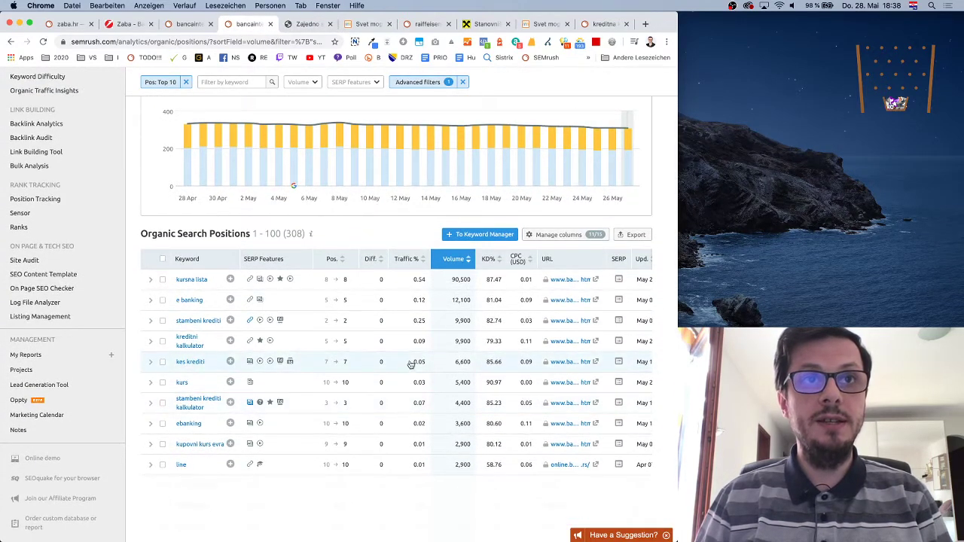
pyautogui.click(595, 362)
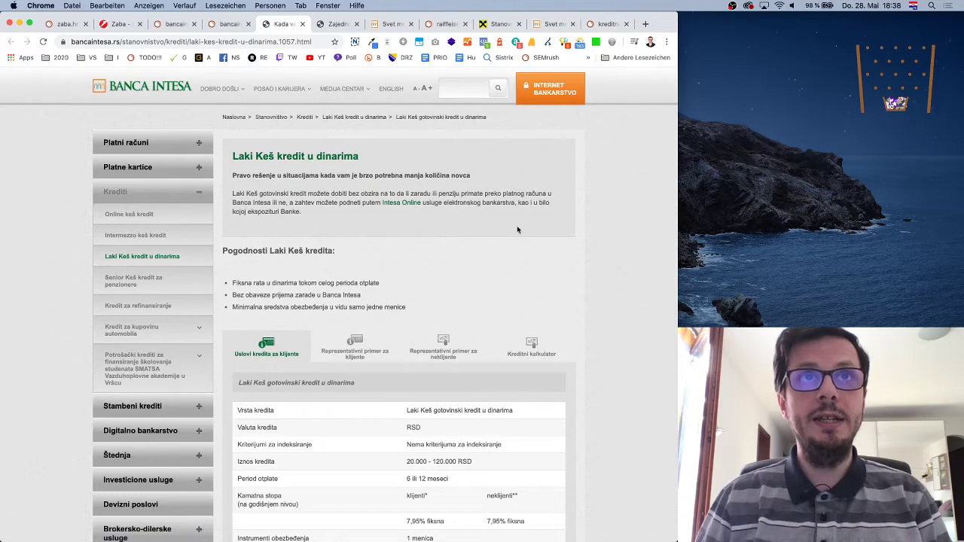
# Step: Scroll the Laki Keš kredit page and expand the Potrebna dokumenta list
pyautogui.scroll(-5, 526, 260)
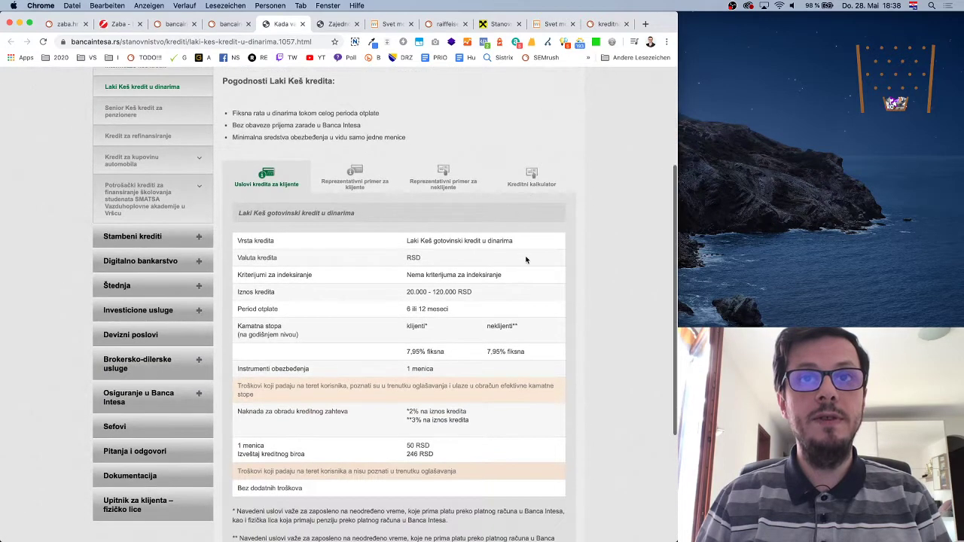
pyautogui.scroll(-5, 525, 260)
pyautogui.scroll(10, 525, 259)
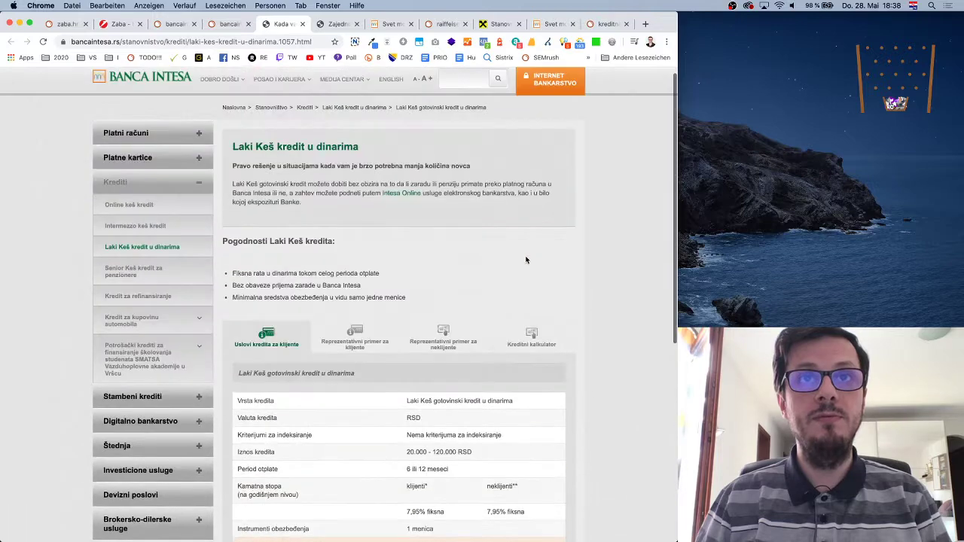
pyautogui.scroll(-10, 526, 260)
pyautogui.click(463, 399)
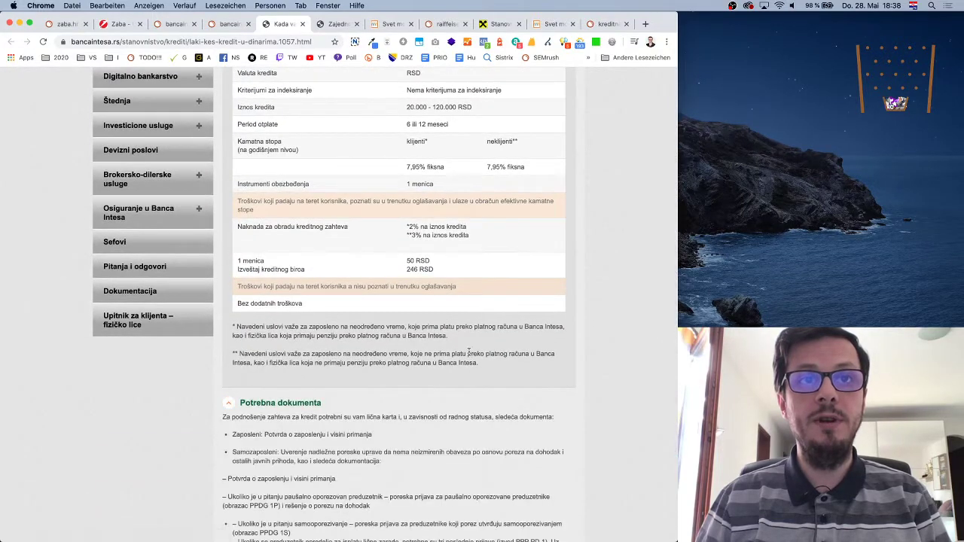
pyautogui.scroll(-3, 469, 350)
pyautogui.scroll(10, 431, 320)
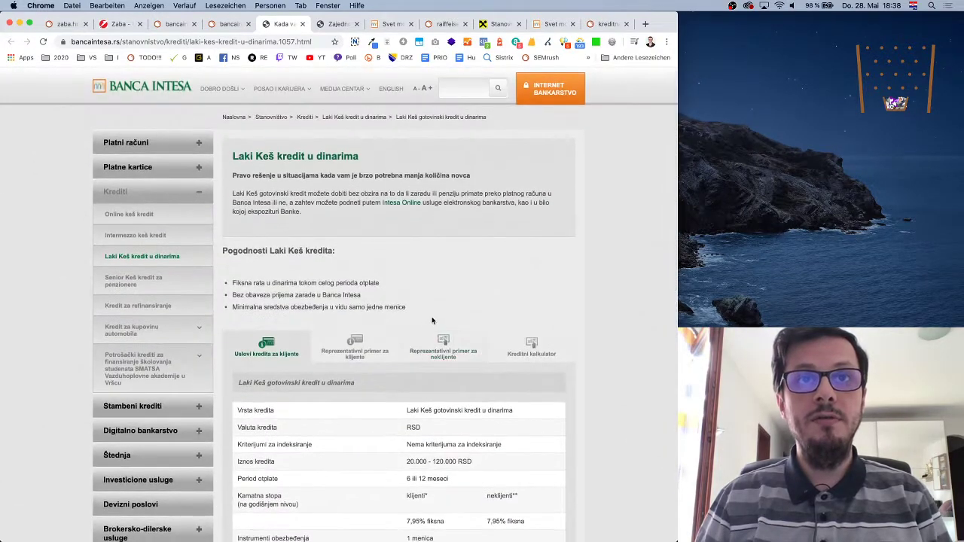
# Step: View the calculator and both representative examples, ending on the loan conditions table
pyautogui.click(531, 348)
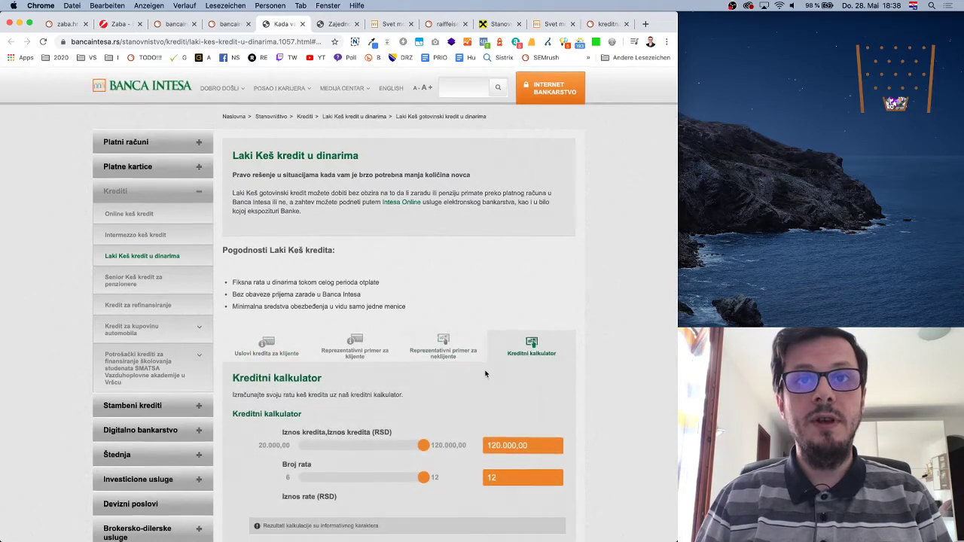
pyautogui.scroll(-6, 485, 372)
pyautogui.scroll(8, 460, 362)
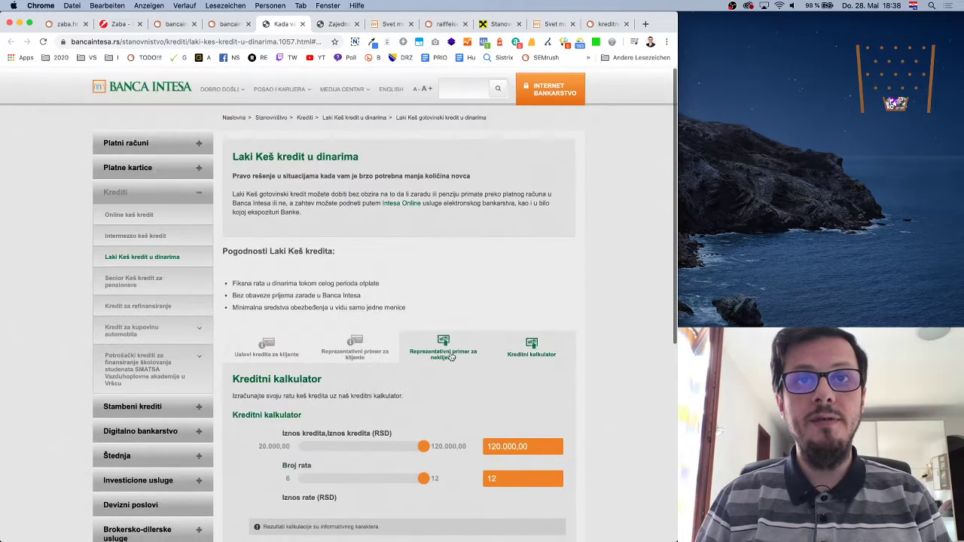
pyautogui.click(450, 354)
pyautogui.click(355, 348)
pyautogui.click(267, 348)
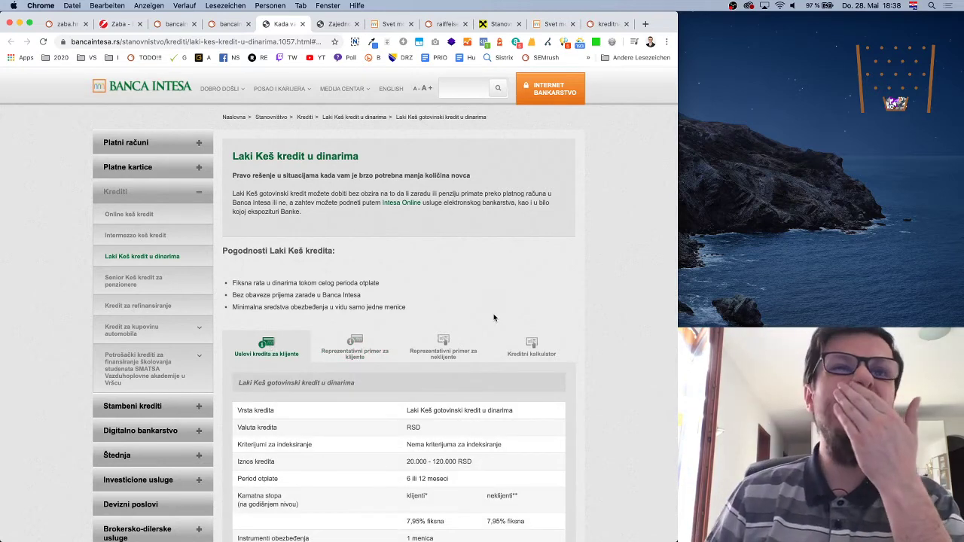
# Step: Glance at the Semrush domain overview and keyword tabs, then return to the Laki Keš page
pyautogui.click(177, 23)
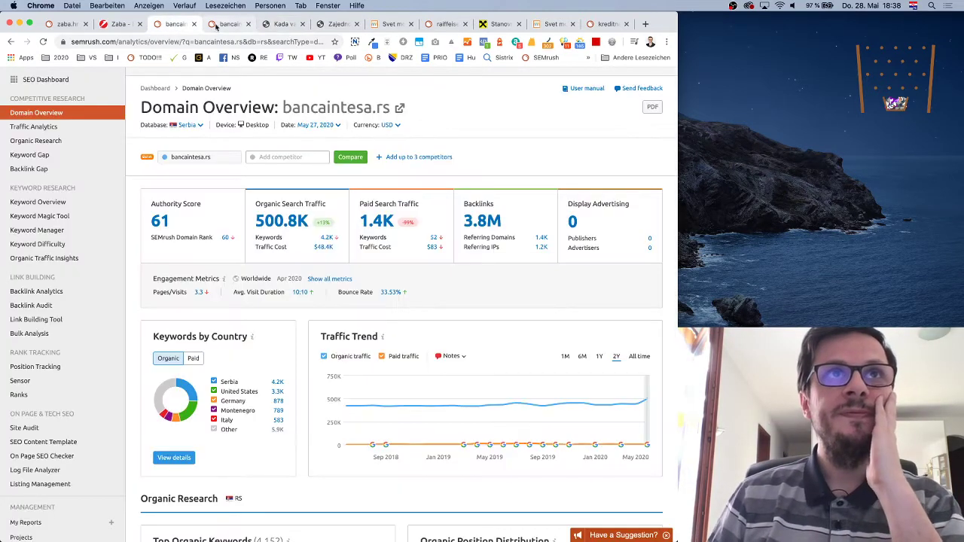
pyautogui.click(601, 24)
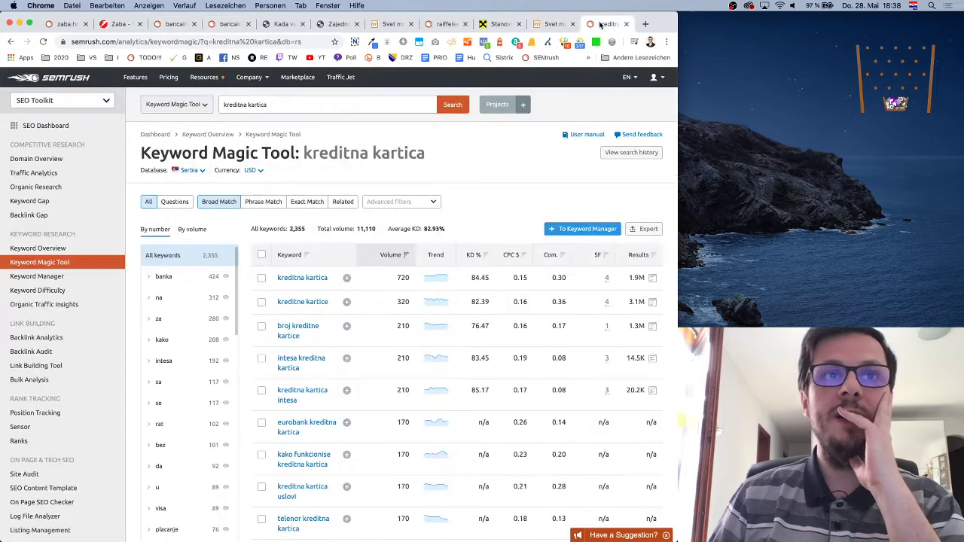
pyautogui.click(10, 41)
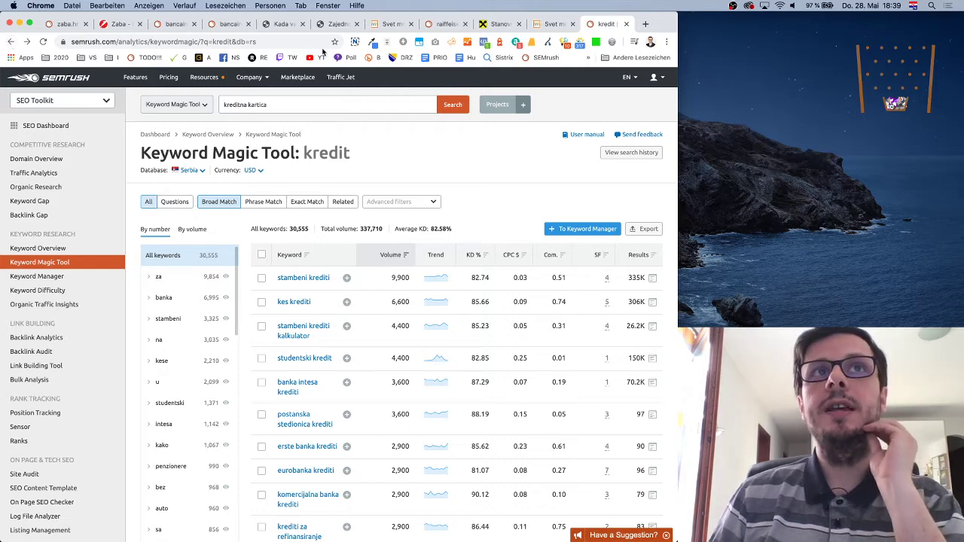
pyautogui.click(226, 24)
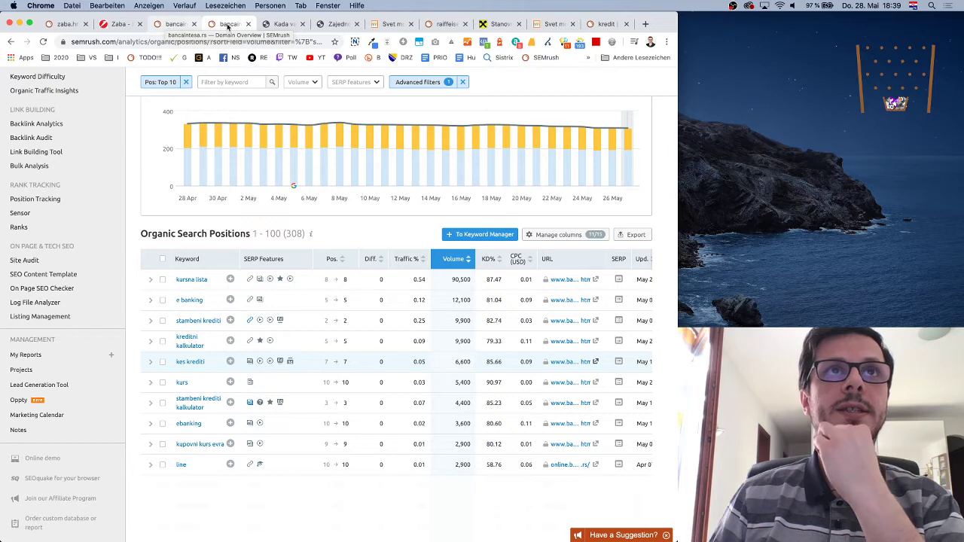
pyautogui.click(283, 24)
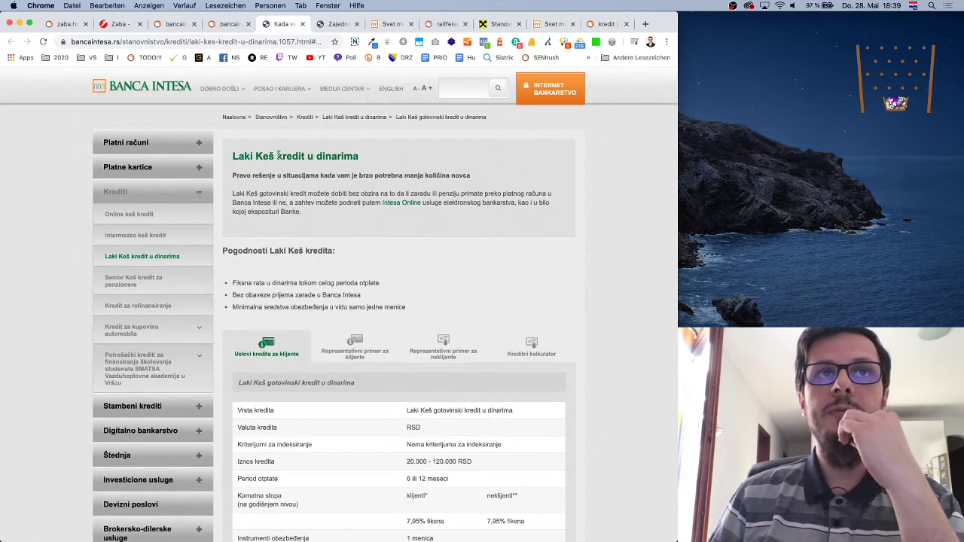
pyautogui.rightClick(629, 136)
pyautogui.press('Escape')
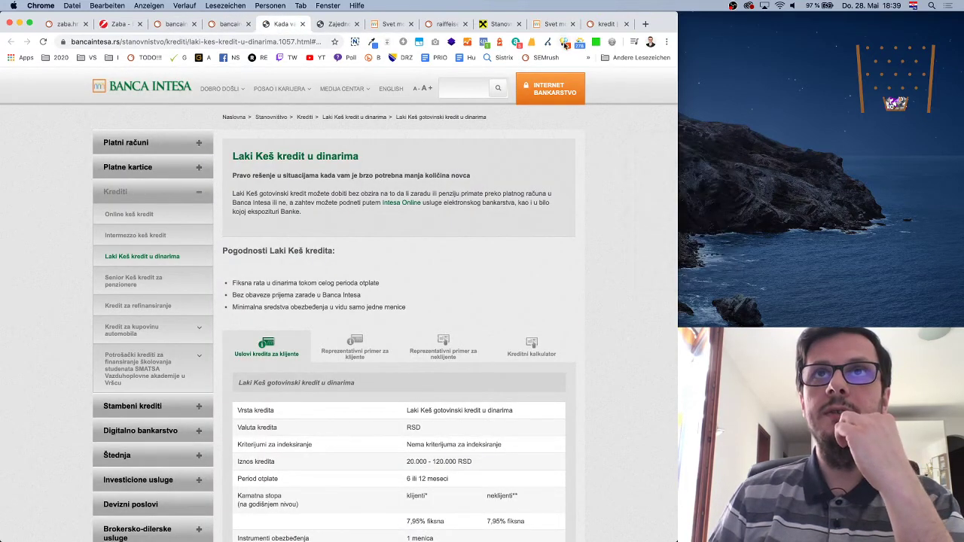
pyautogui.click(564, 43)
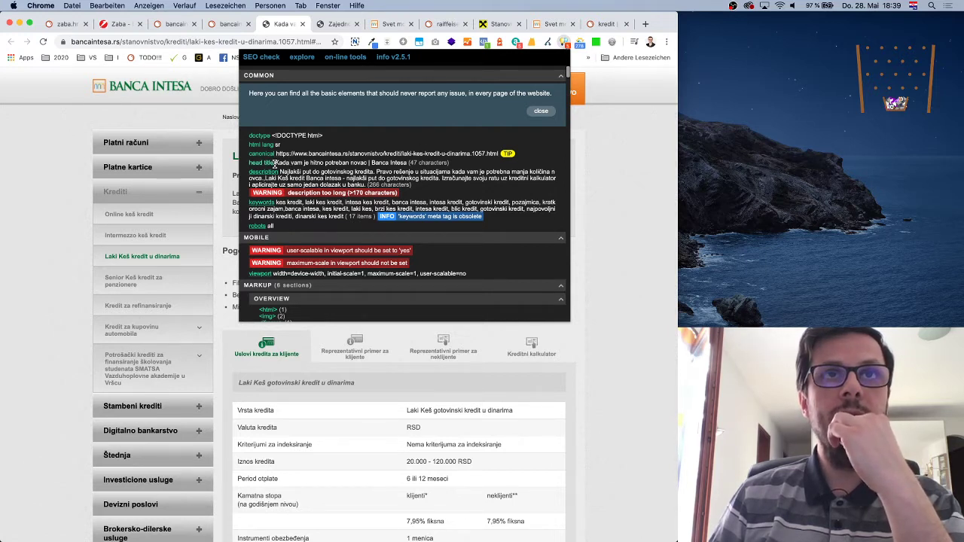
pyautogui.moveTo(275, 163); pyautogui.dragTo(358, 163)
pyautogui.click(379, 175)
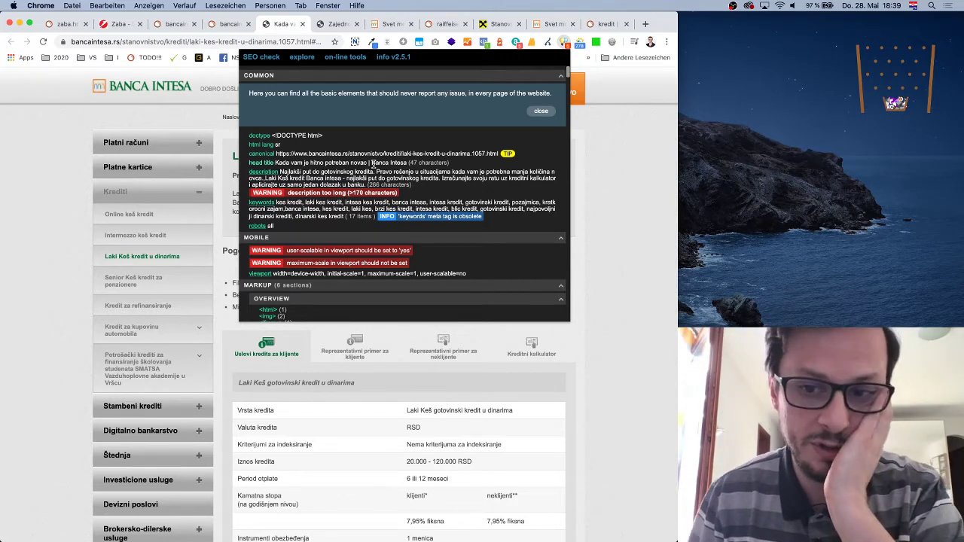
pyautogui.scroll(-2, 373, 164)
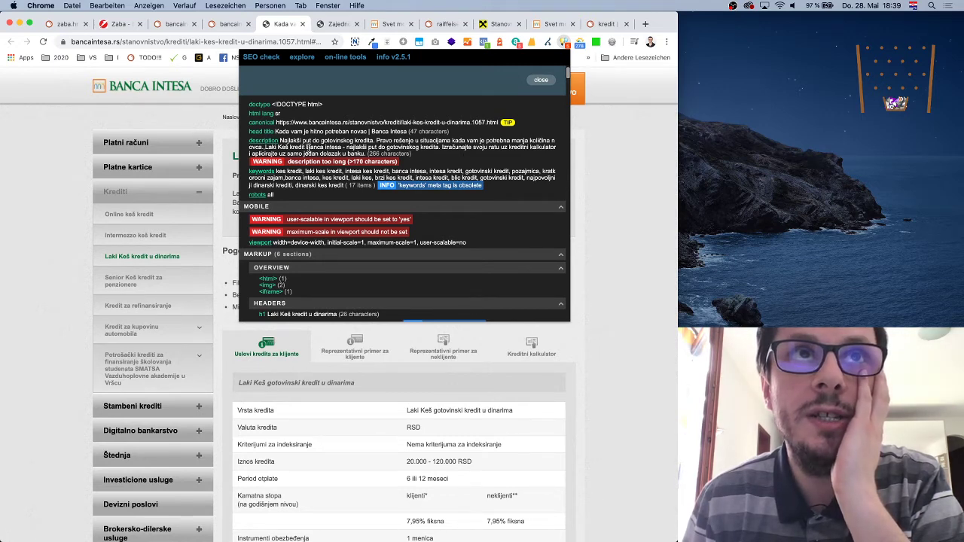
pyautogui.scroll(1, 369, 137)
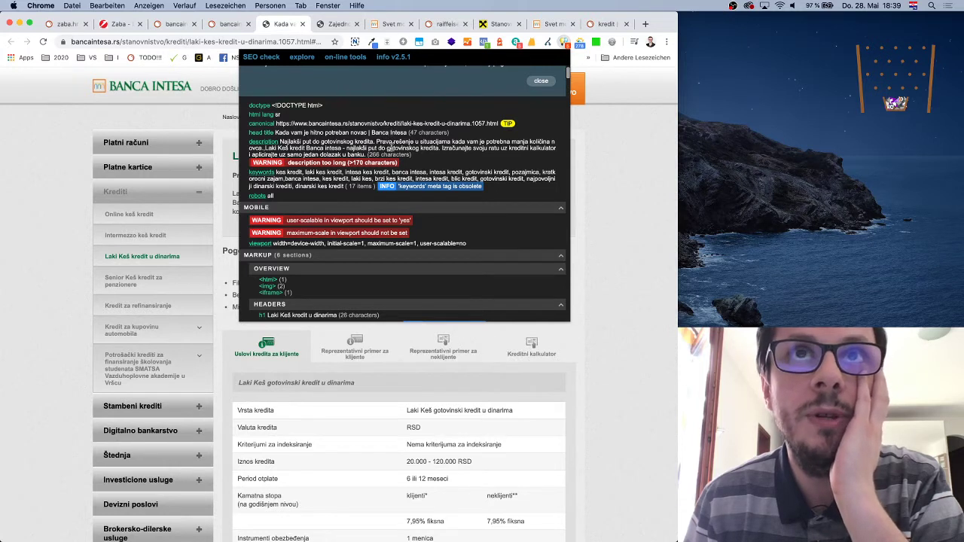
pyautogui.moveTo(285, 141); pyautogui.dragTo(413, 157)
pyautogui.click(444, 151)
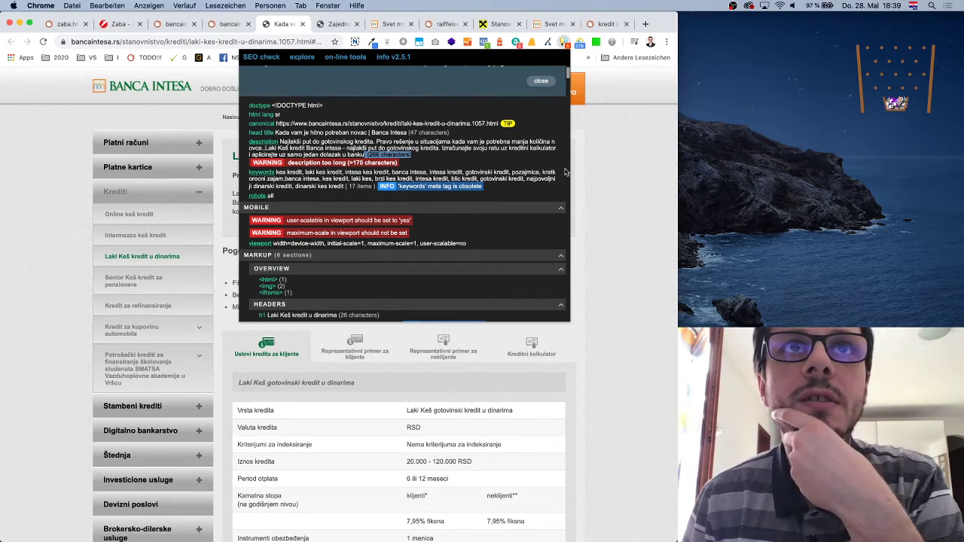
pyautogui.scroll(-10, 505, 226)
pyautogui.scroll(6, 505, 226)
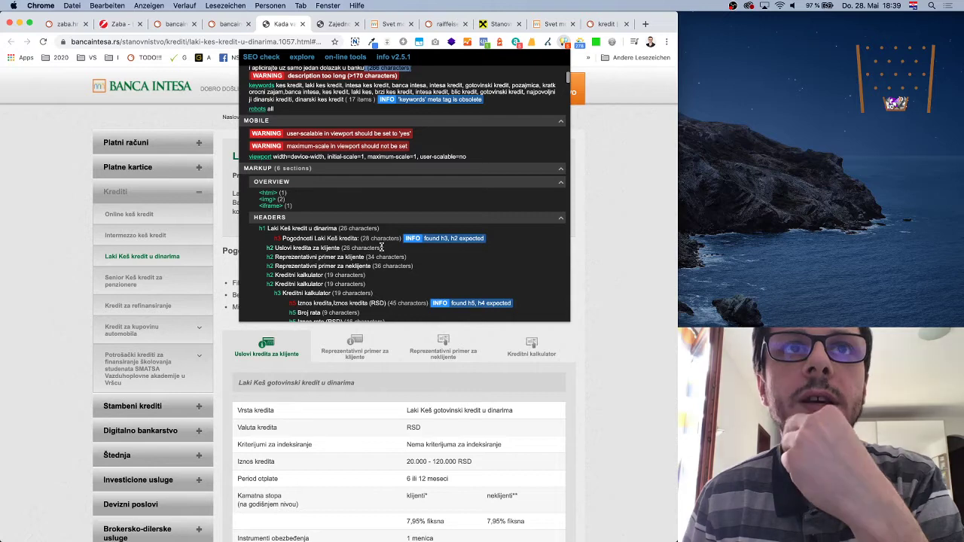
pyautogui.scroll(-5, 434, 256)
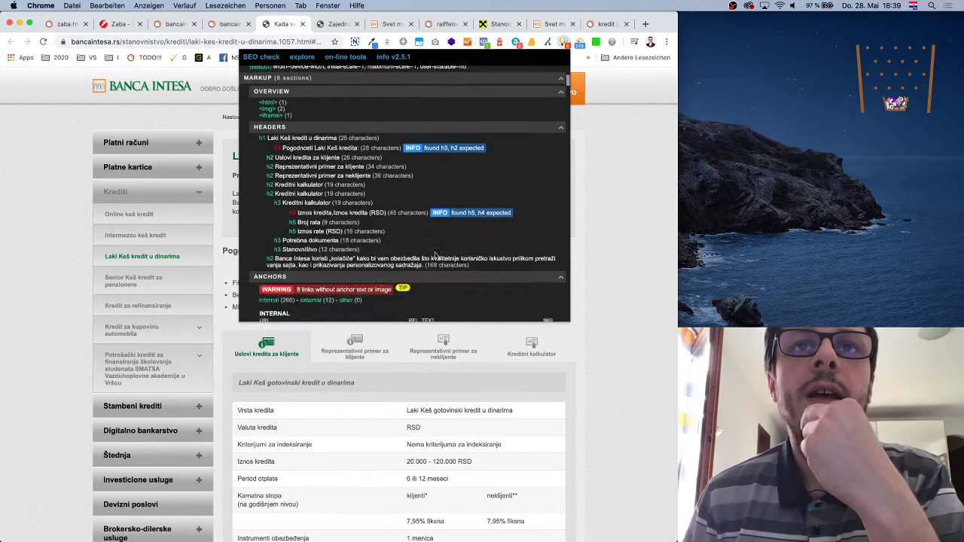
pyautogui.scroll(10, 434, 252)
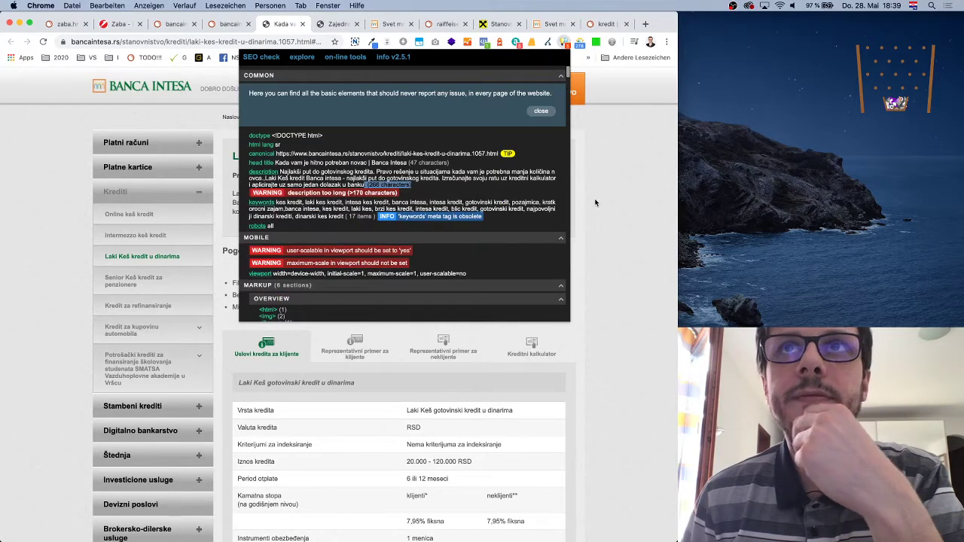
pyautogui.click(595, 201)
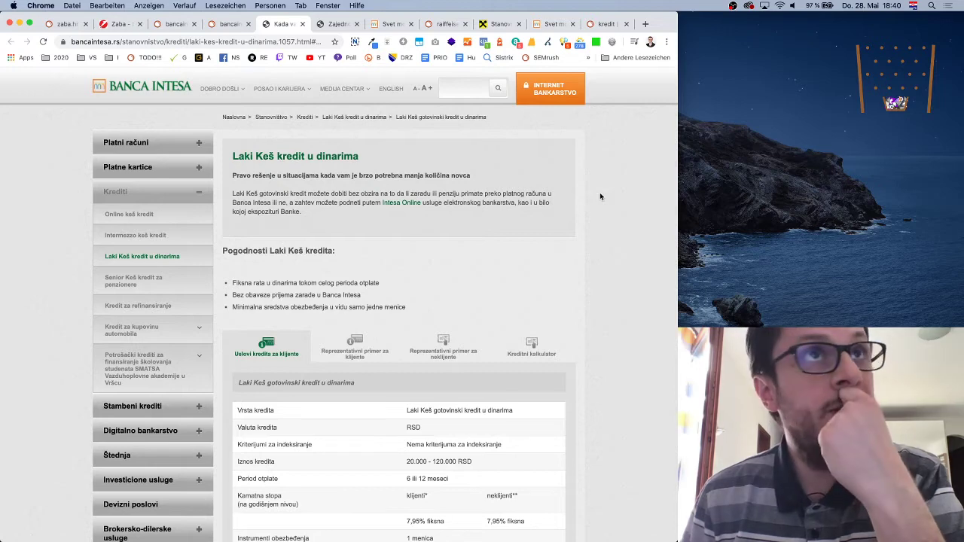
# Step: Visit the homepage, open Online keš kredit in a new tab, and return to Laki Keš kredit
pyautogui.click(146, 94)
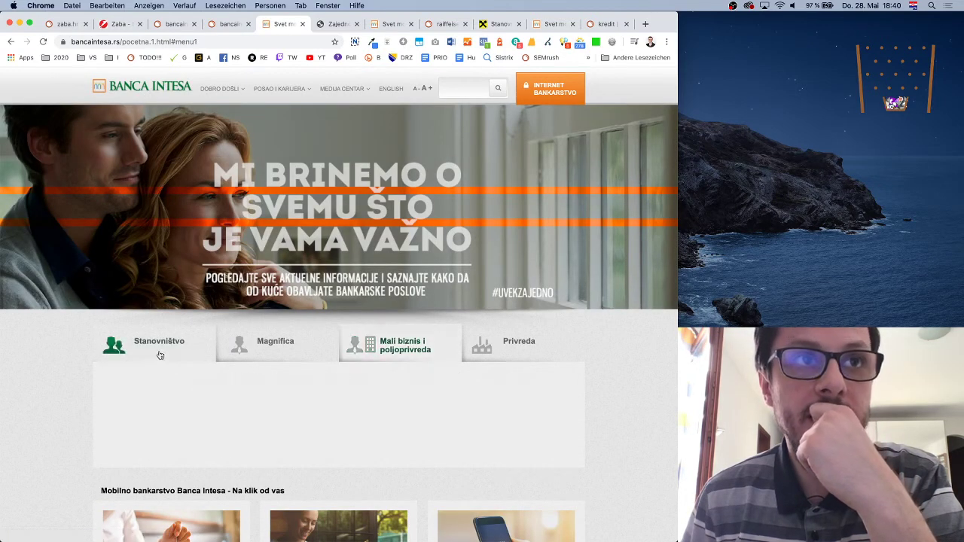
pyautogui.moveTo(159, 356)
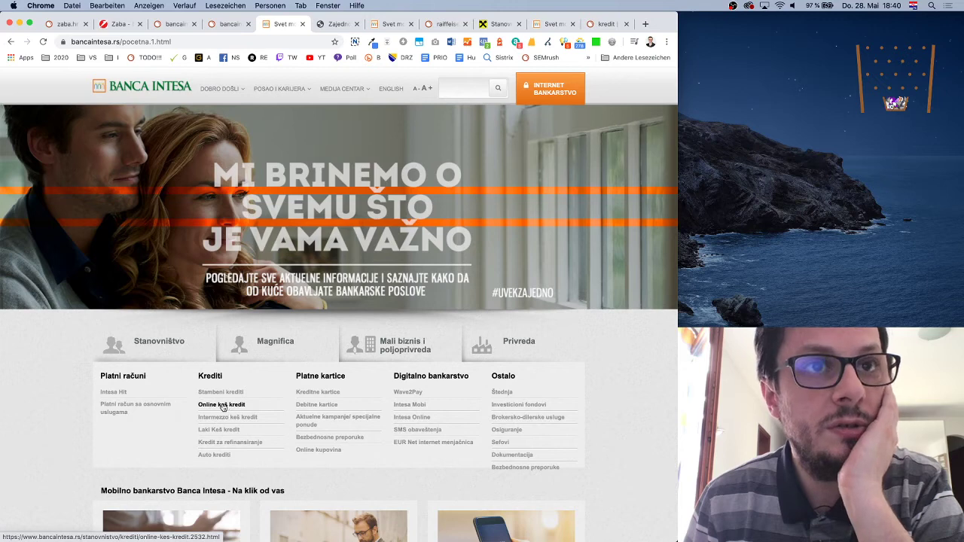
pyautogui.rightClick(221, 406)
pyautogui.click(226, 377)
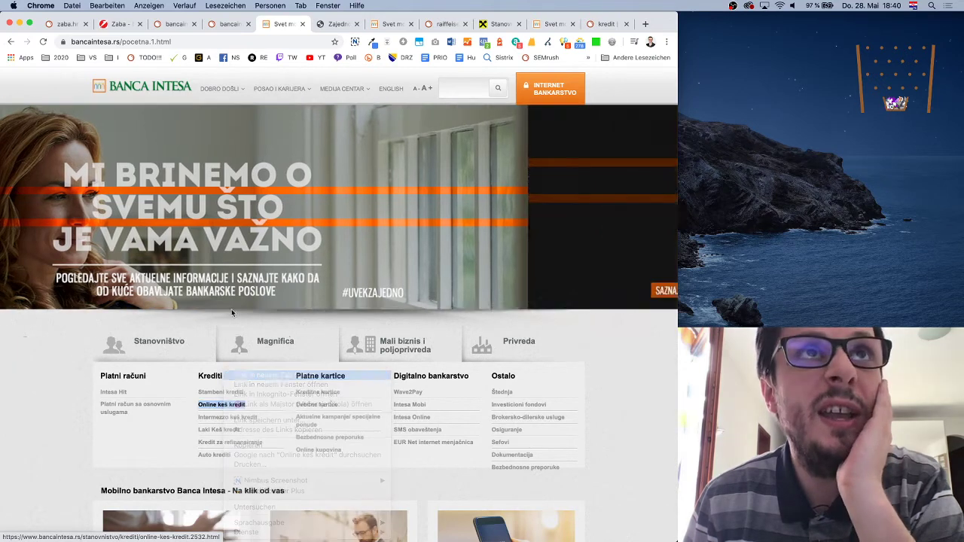
pyautogui.click(9, 43)
pyautogui.click(10, 42)
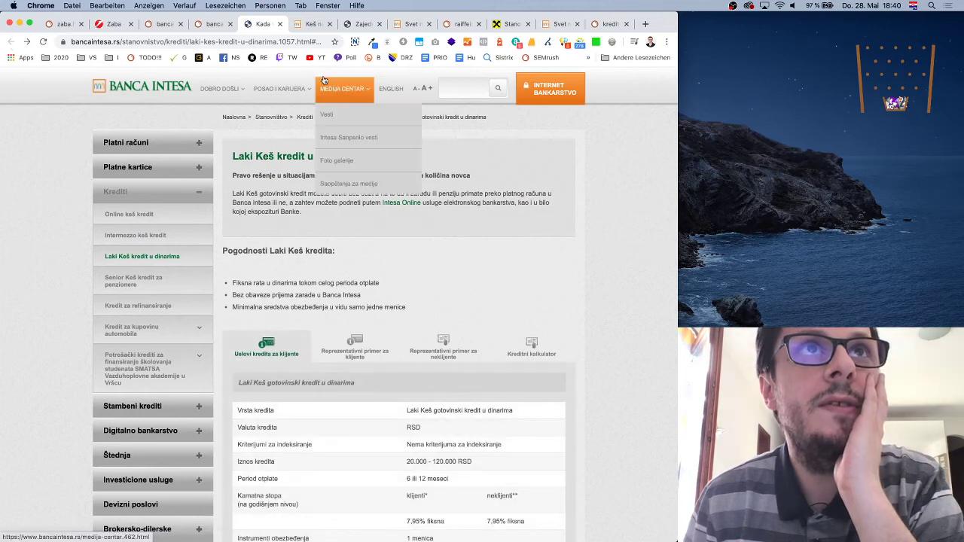
pyautogui.click(301, 24)
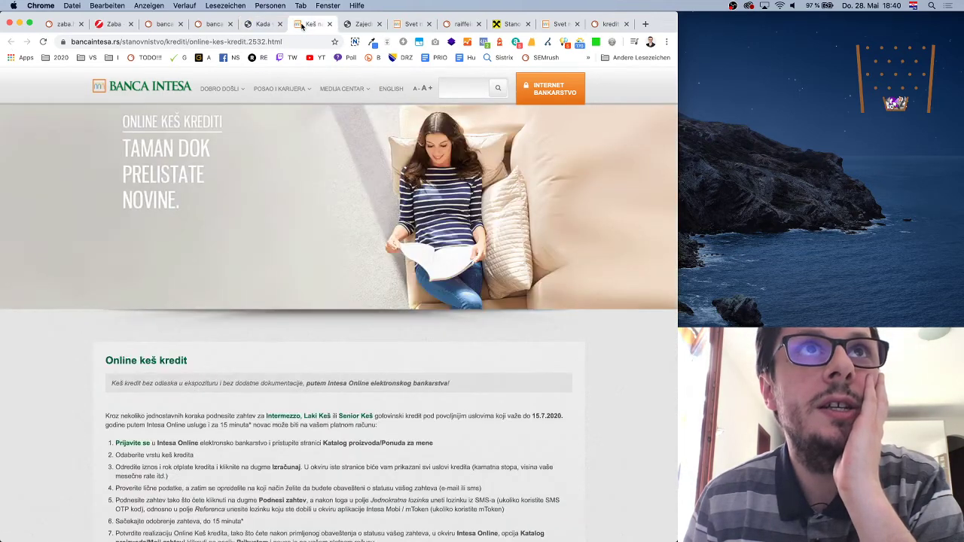
pyautogui.click(261, 24)
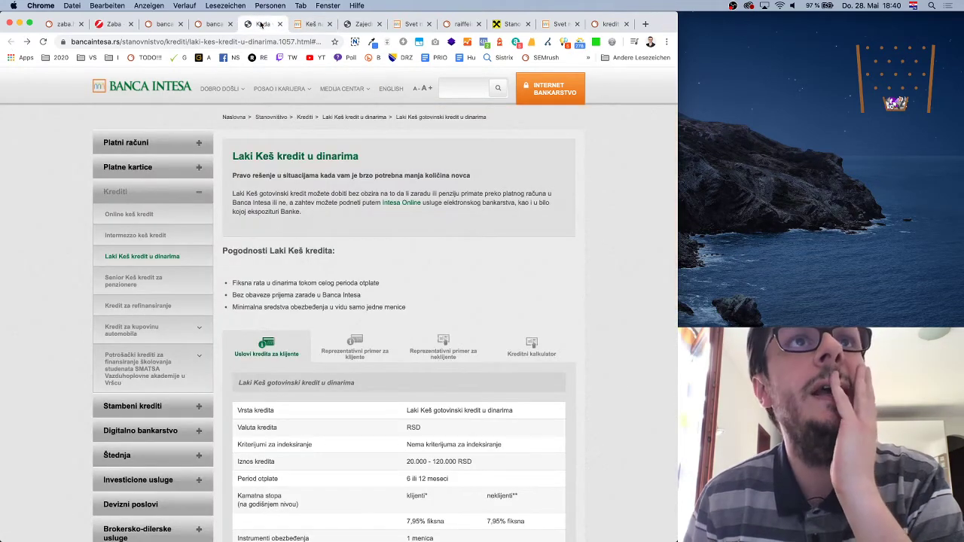
# Step: Open the Banca Intesa homepage in a new tab and view its page source
pyautogui.moveTo(189, 41); pyautogui.dragTo(237, 39)
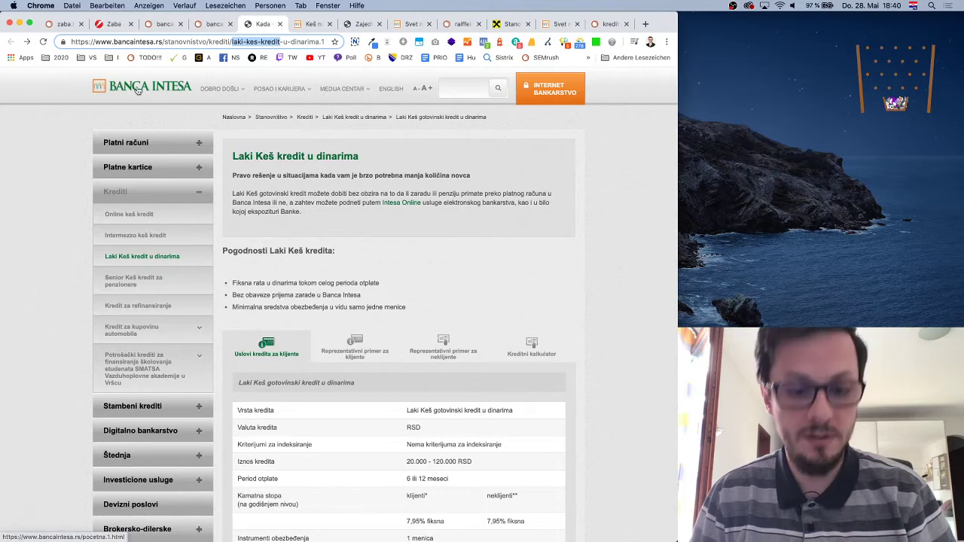
pyautogui.keyDown('super'); pyautogui.click(136, 94); pyautogui.keyUp('super')
pyautogui.click(322, 26)
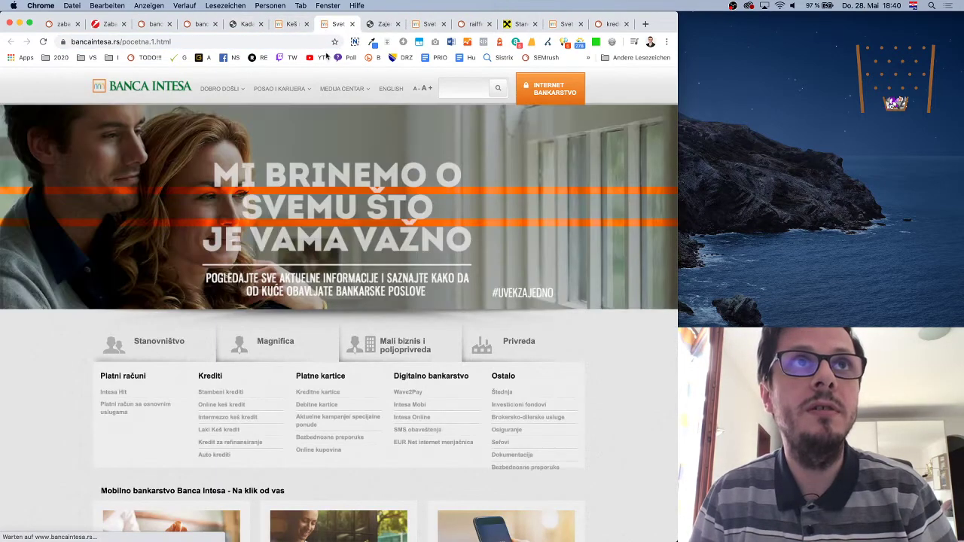
pyautogui.rightClick(610, 339)
pyautogui.click(648, 439)
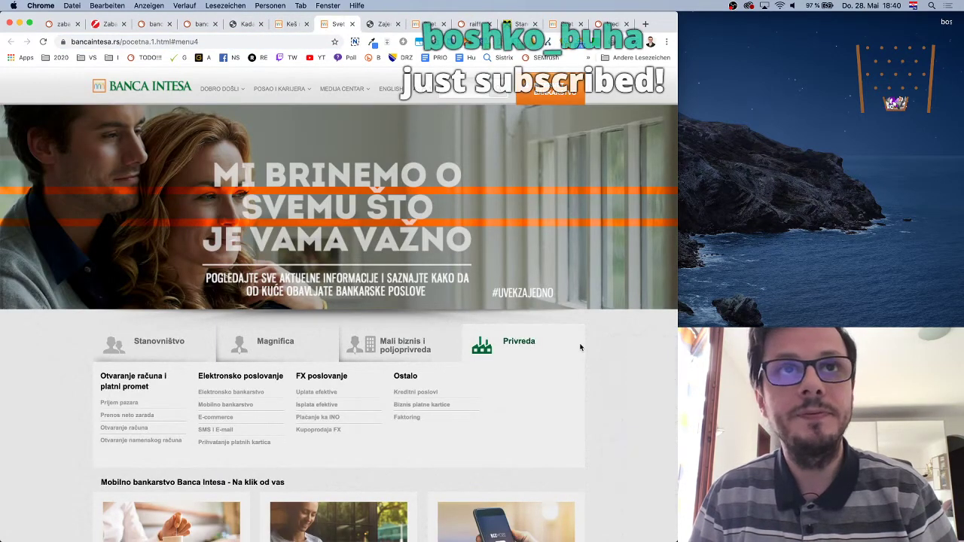
# Step: Search the homepage source for 'laki-kes-kredit' and compare it with the Online keš kredit tab
pyautogui.press('super+f')
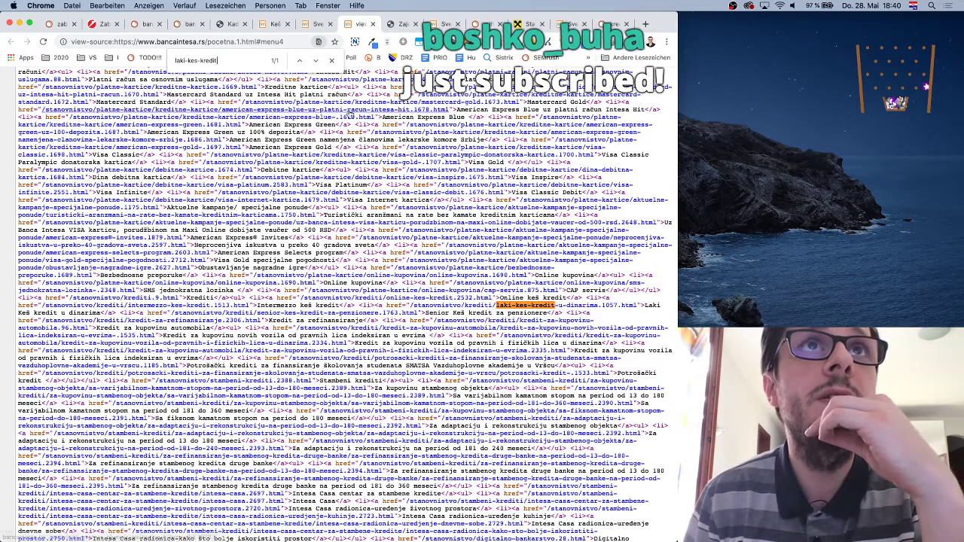
pyautogui.click(275, 23)
pyautogui.moveTo(260, 102)
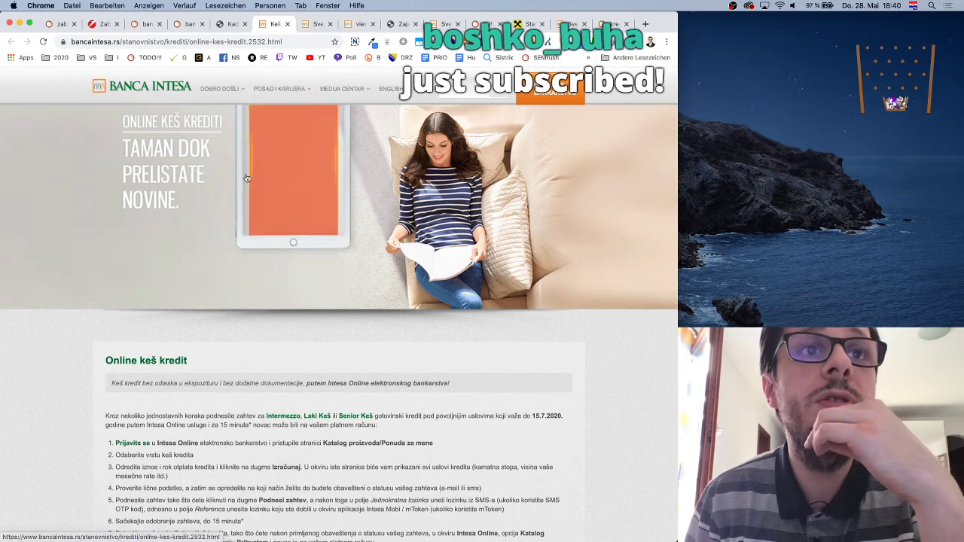
pyautogui.click(357, 23)
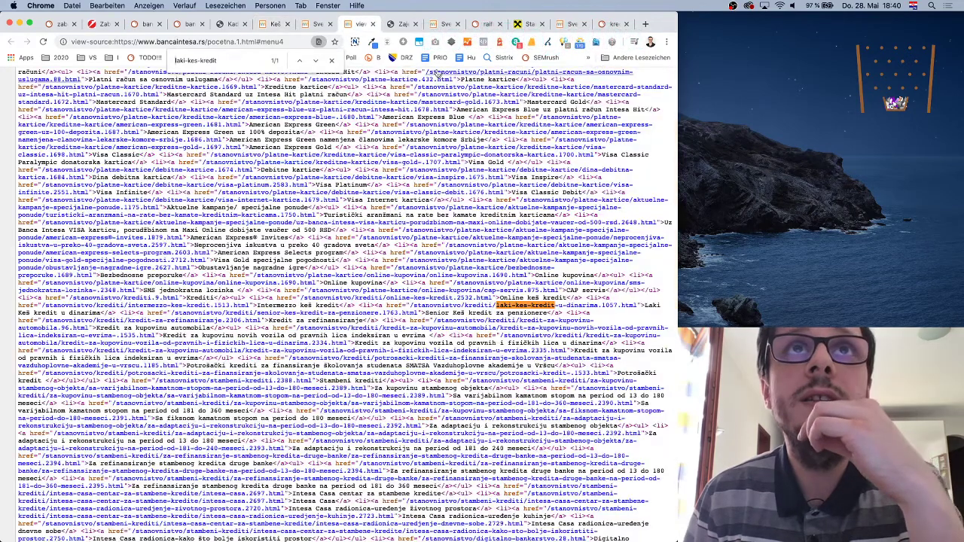
# Step: Review the Banca Intesa homepage, then return to the Laki Keš kredit u dinarima page
pyautogui.click(316, 23)
pyautogui.scroll(-3, 196, 249)
pyautogui.moveTo(181, 231)
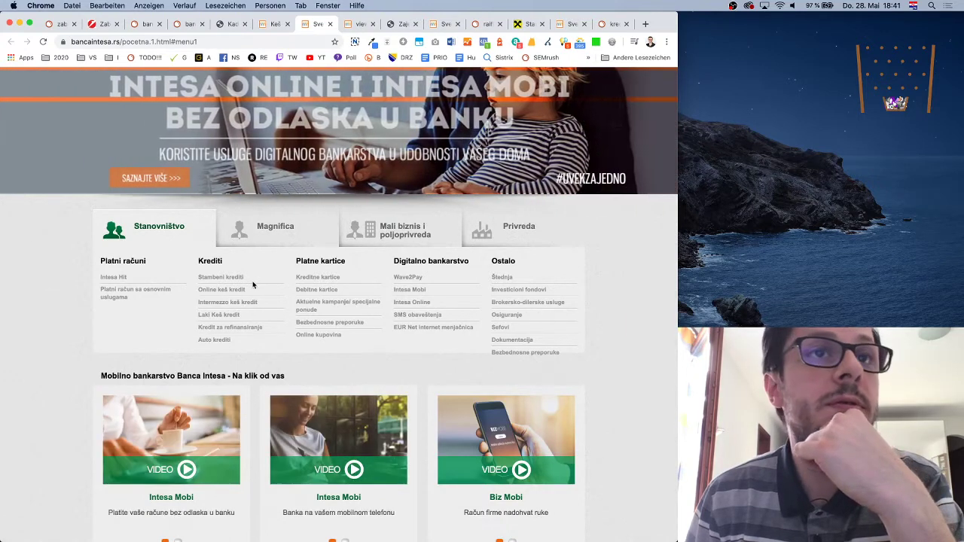
pyautogui.click(275, 24)
pyautogui.click(231, 24)
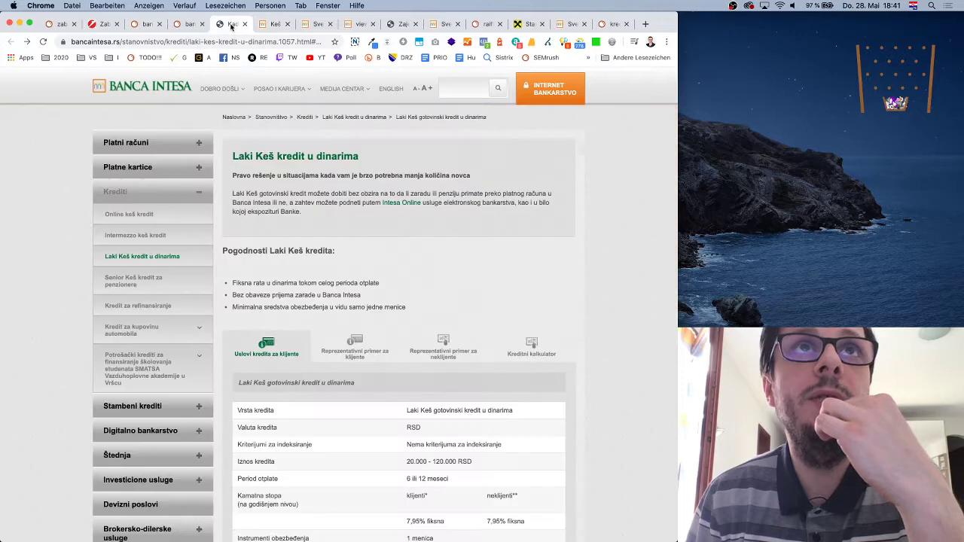
# Step: Confirm the Pogledajte svoju ponudu button leads to Intesa Online login, then go back to Online keš kredit
pyautogui.click(271, 24)
pyautogui.scroll(-5, 437, 252)
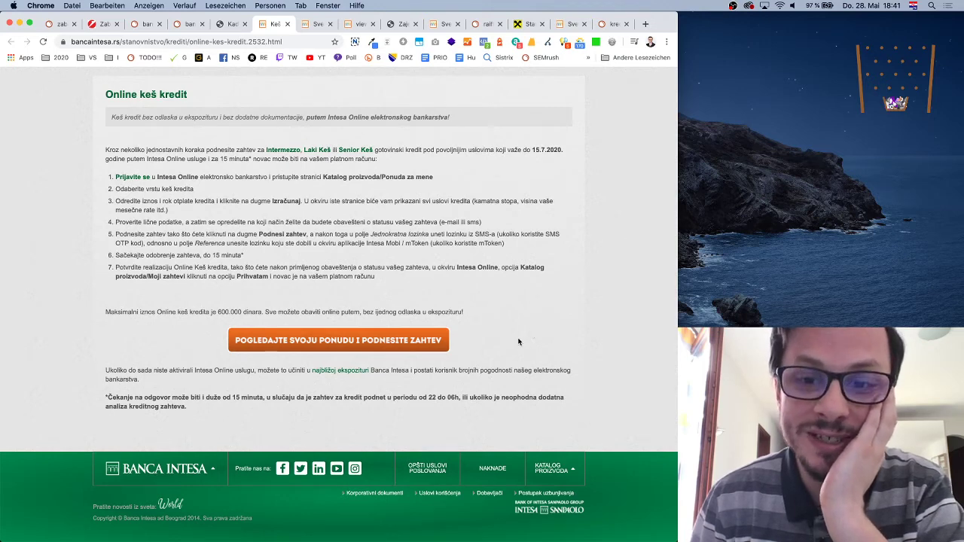
pyautogui.click(407, 347)
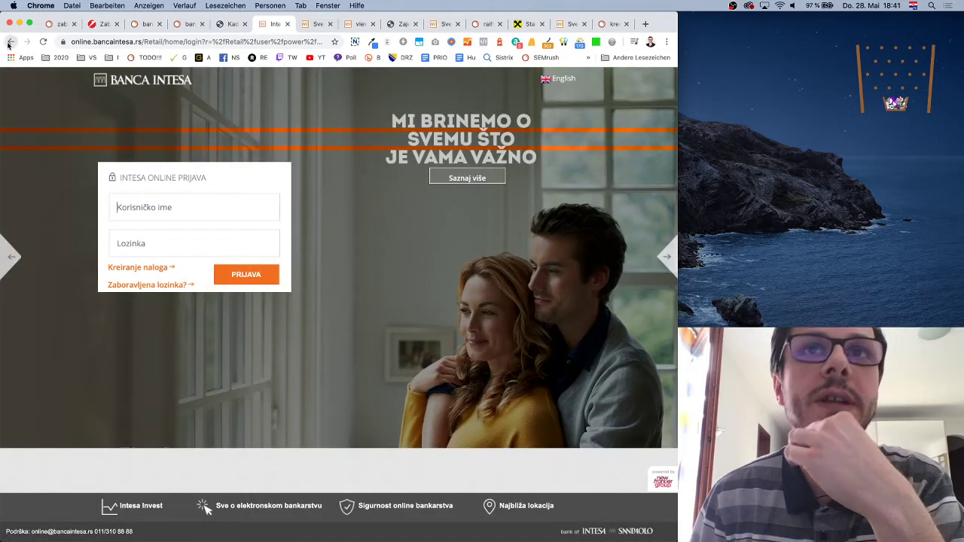
pyautogui.click(10, 42)
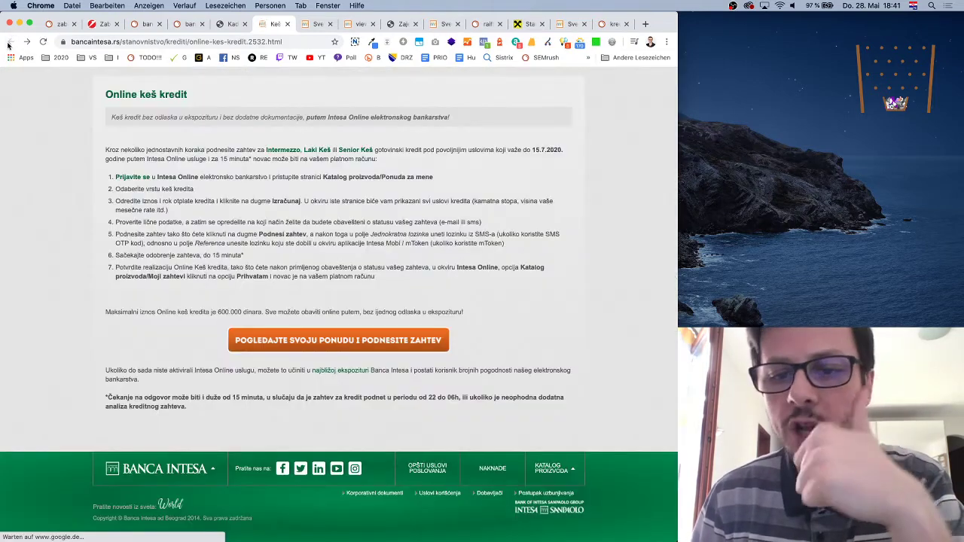
pyautogui.scroll(5, 390, 241)
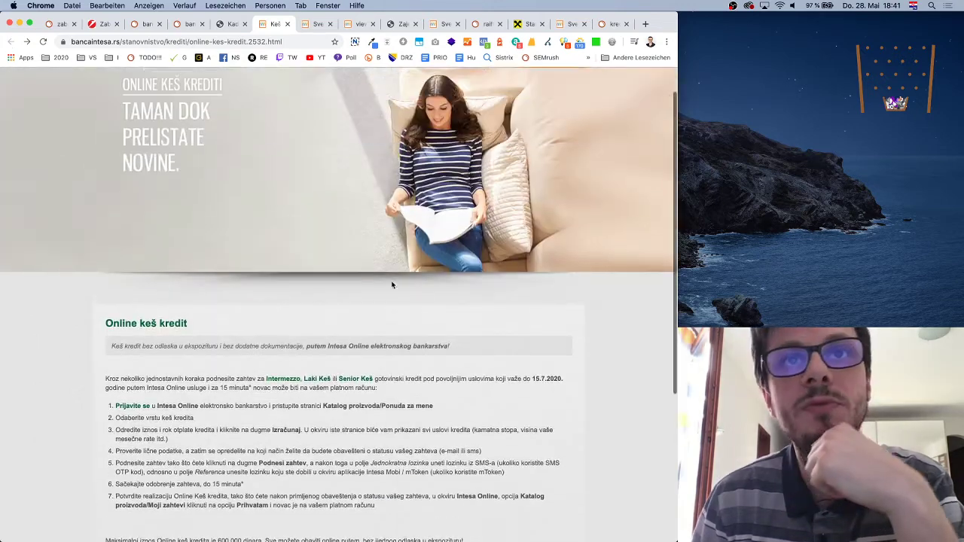
pyautogui.scroll(-2, 392, 286)
pyautogui.scroll(2, 393, 285)
pyautogui.scroll(-6, 392, 285)
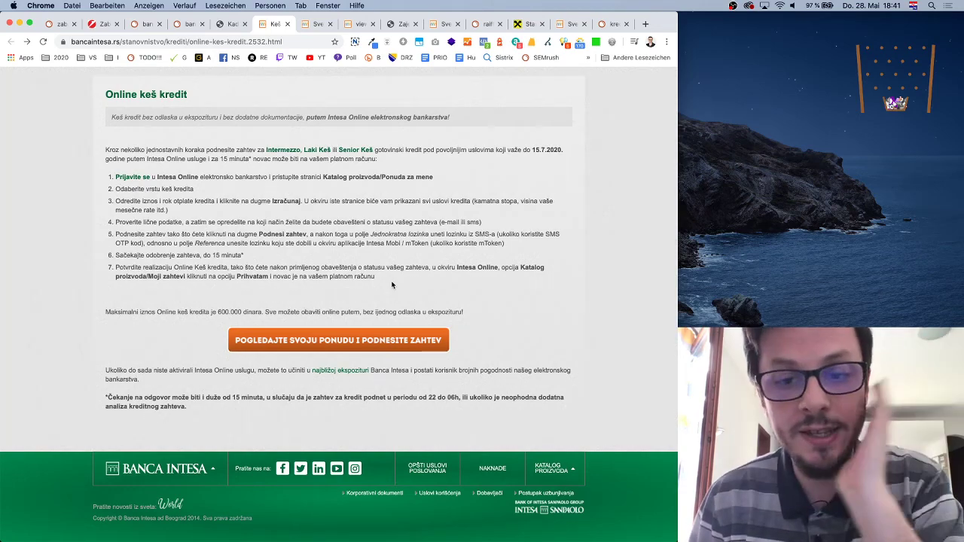
pyautogui.scroll(5, 391, 285)
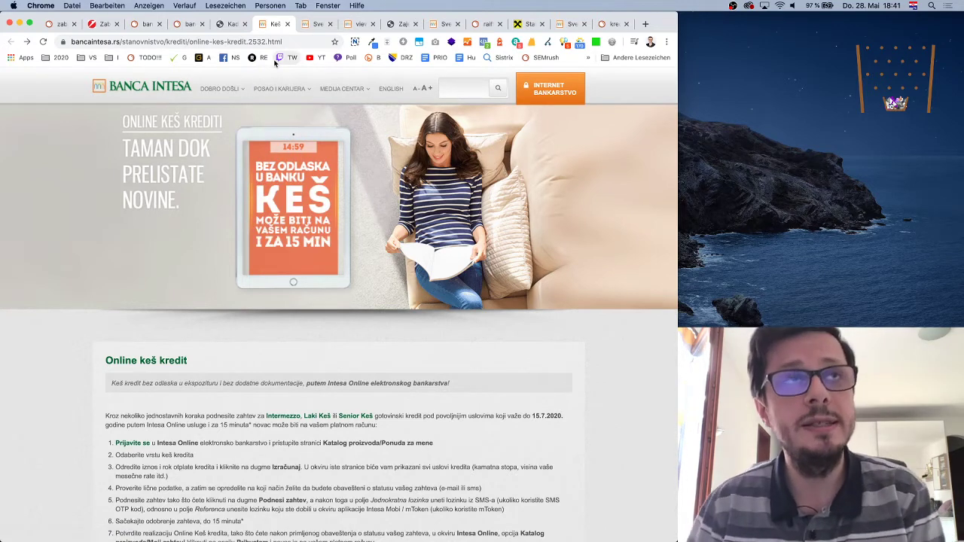
# Step: Expand KATALOG PROIZVODA in the green footer of the Online keš kredit page
pyautogui.moveTo(277, 99)
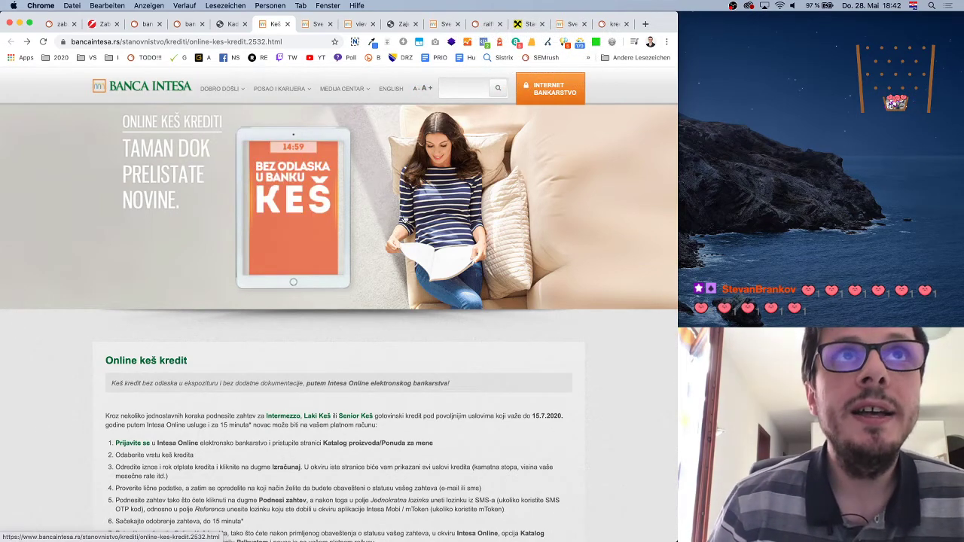
pyautogui.scroll(-5, 406, 218)
pyautogui.scroll(6, 419, 218)
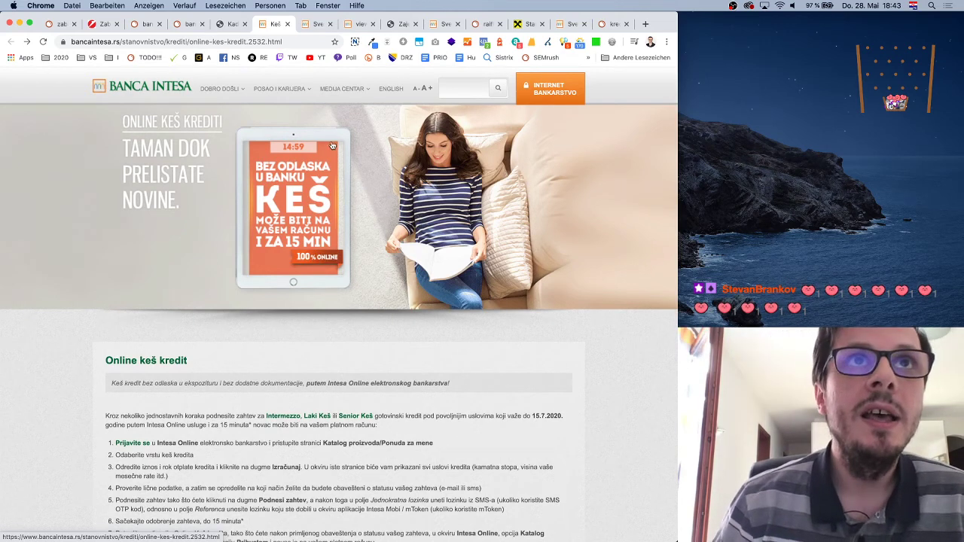
pyautogui.moveTo(346, 89)
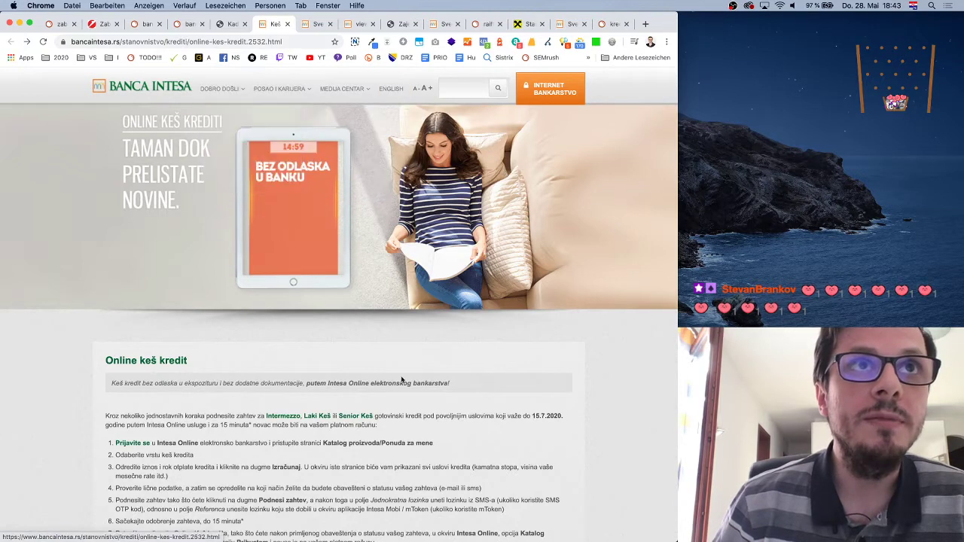
pyautogui.scroll(-5, 397, 372)
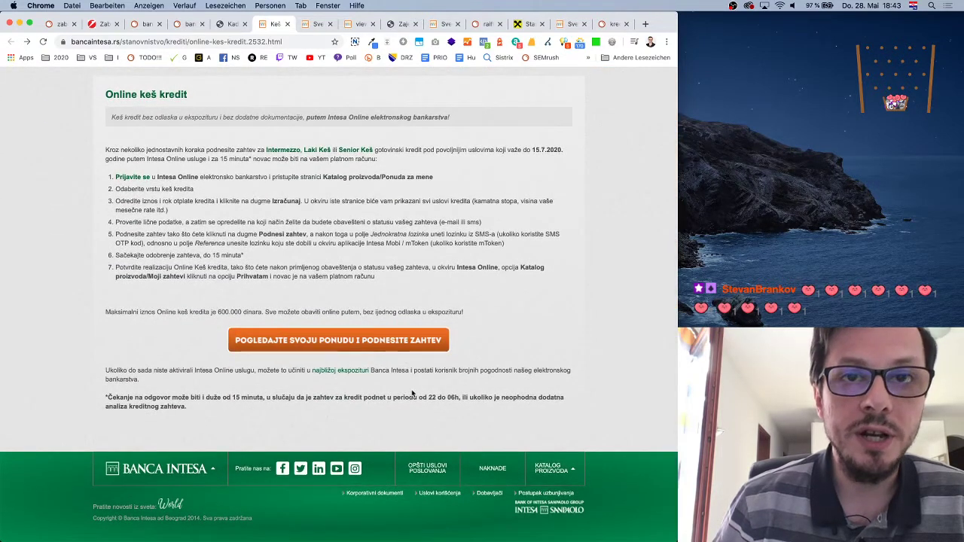
pyautogui.click(557, 468)
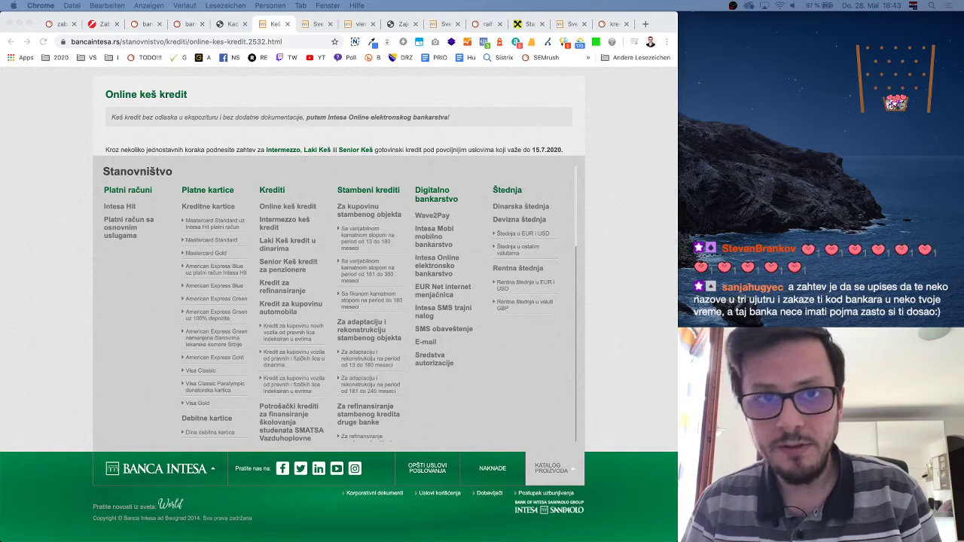
# Step: Switch to the Screaming Frog window with the completed bancaintesa.rs crawl
pyautogui.press('super+Tab')
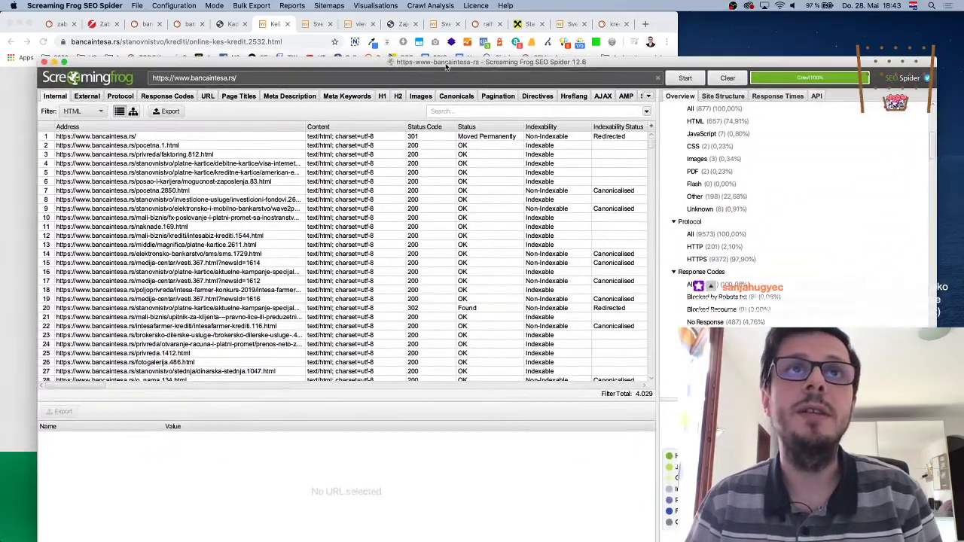
# Step: Maximize Screaming Frog and filter the crawl to HTTP URLs under Protocol
pyautogui.doubleClick(403, 65)
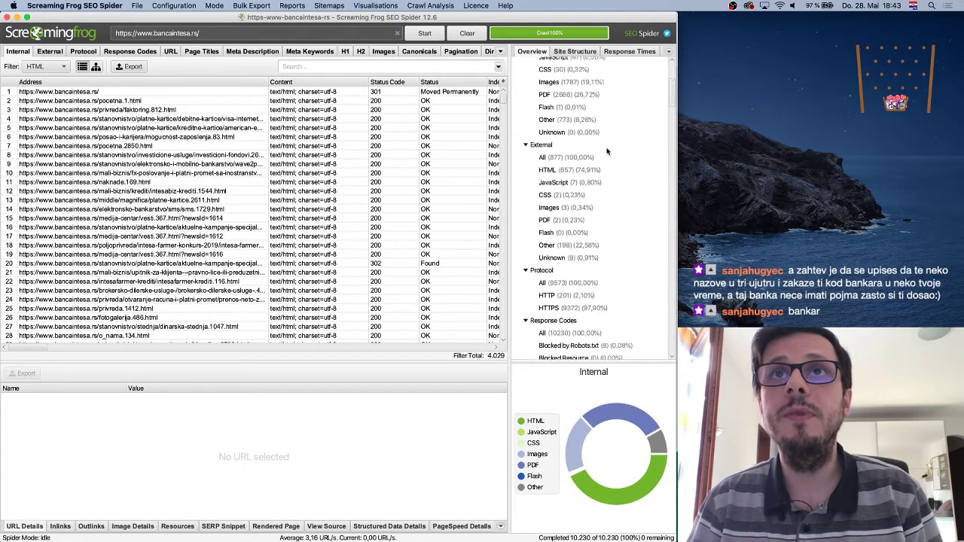
pyautogui.scroll(5, 610, 158)
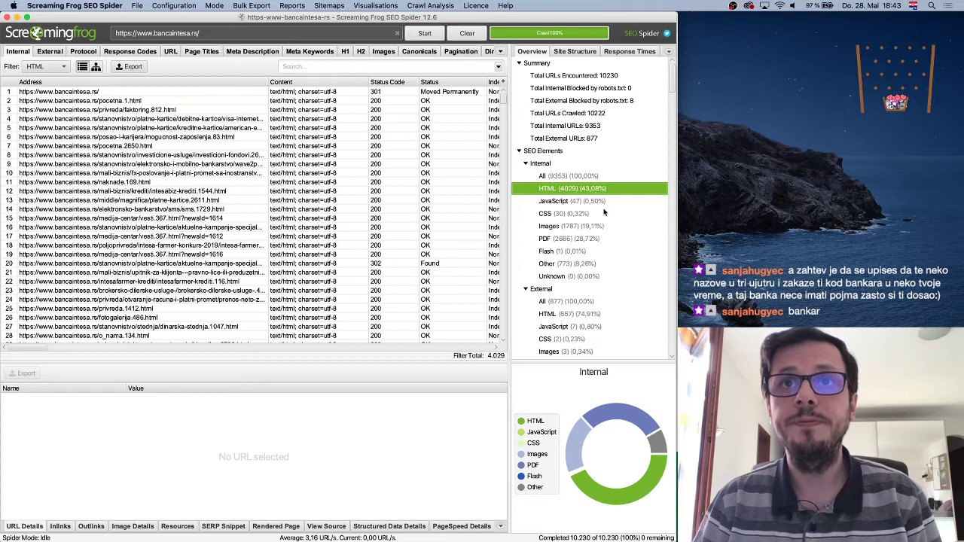
pyautogui.scroll(-5, 604, 213)
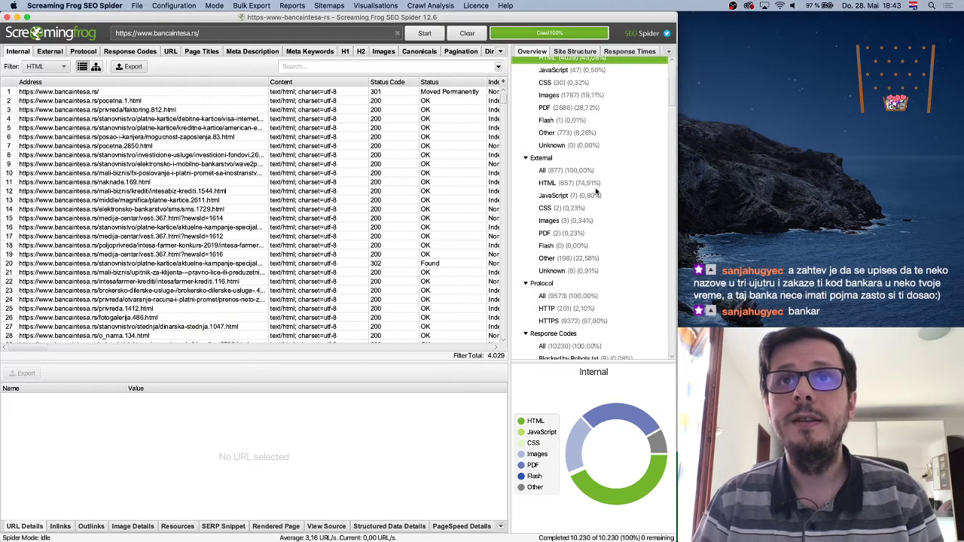
pyautogui.scroll(-4, 596, 193)
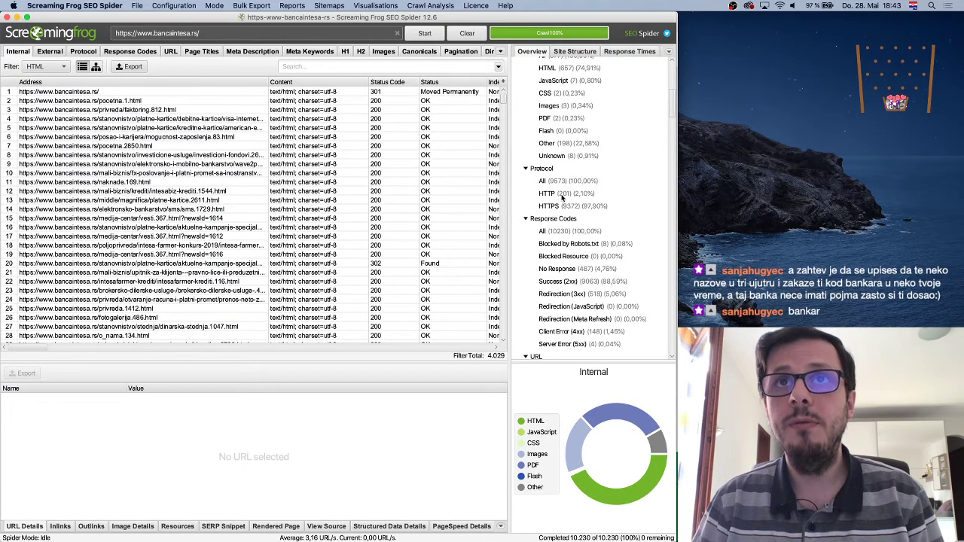
pyautogui.click(553, 194)
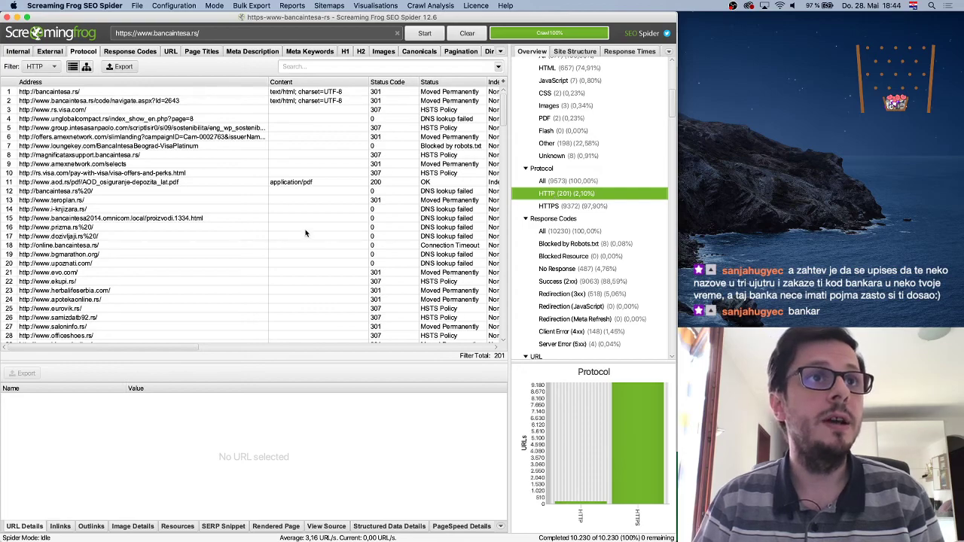
pyautogui.scroll(-20, 319, 225)
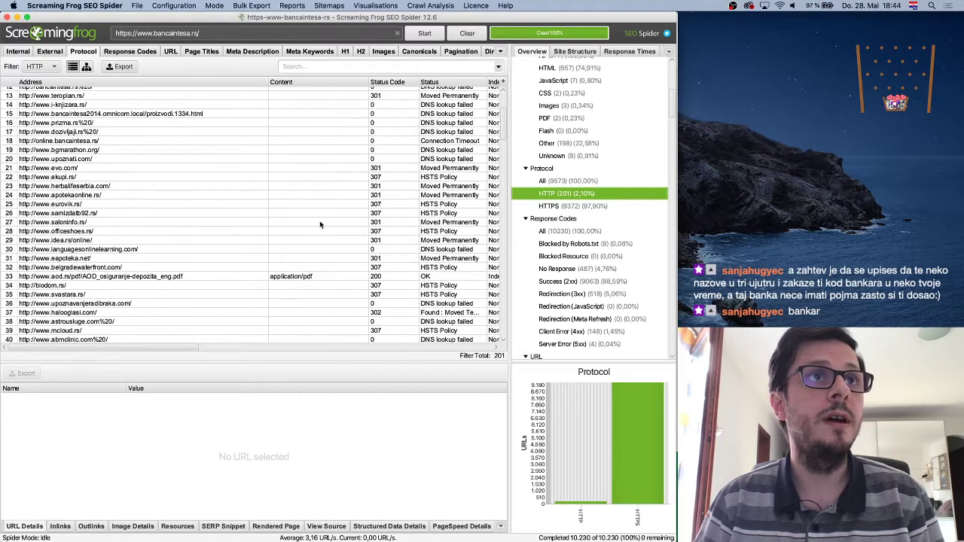
pyautogui.scroll(-20, 320, 224)
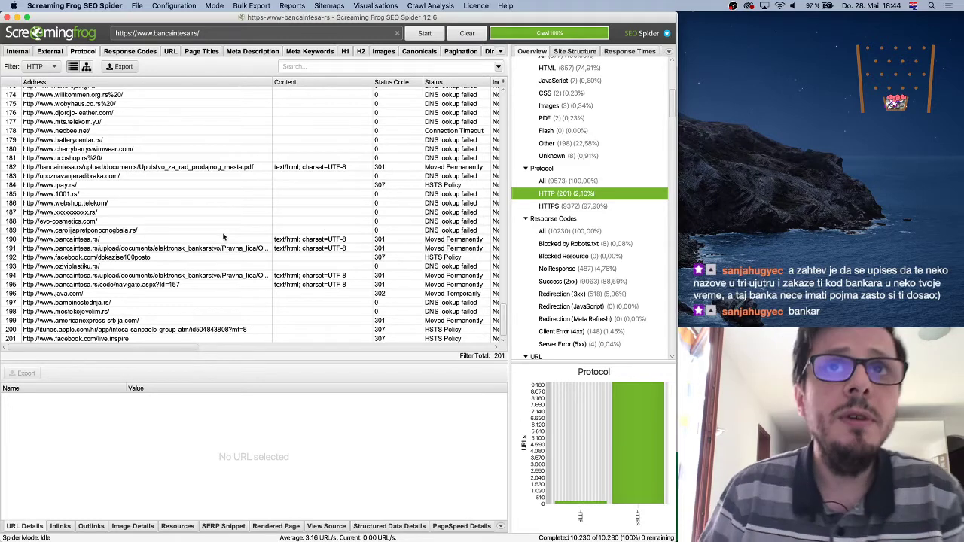
pyautogui.click(73, 213)
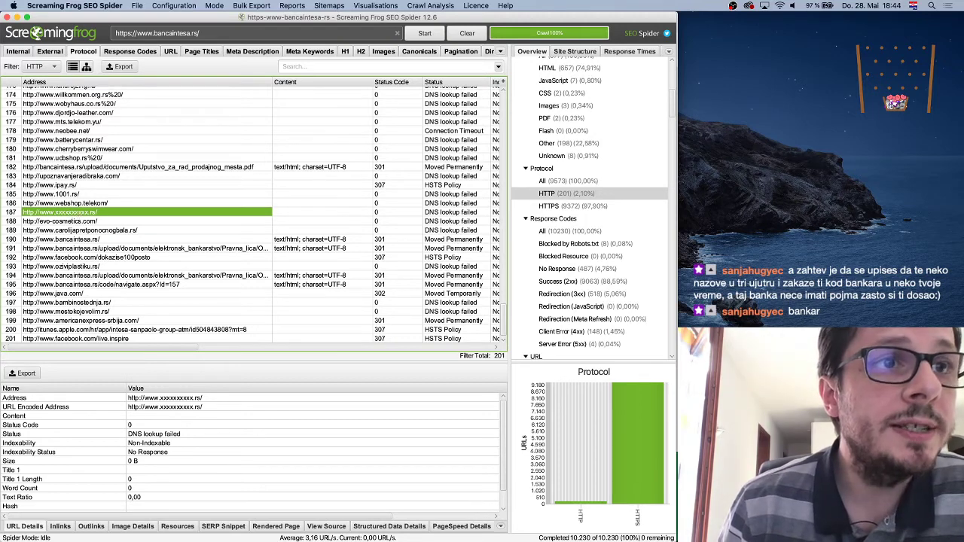
pyautogui.click(55, 526)
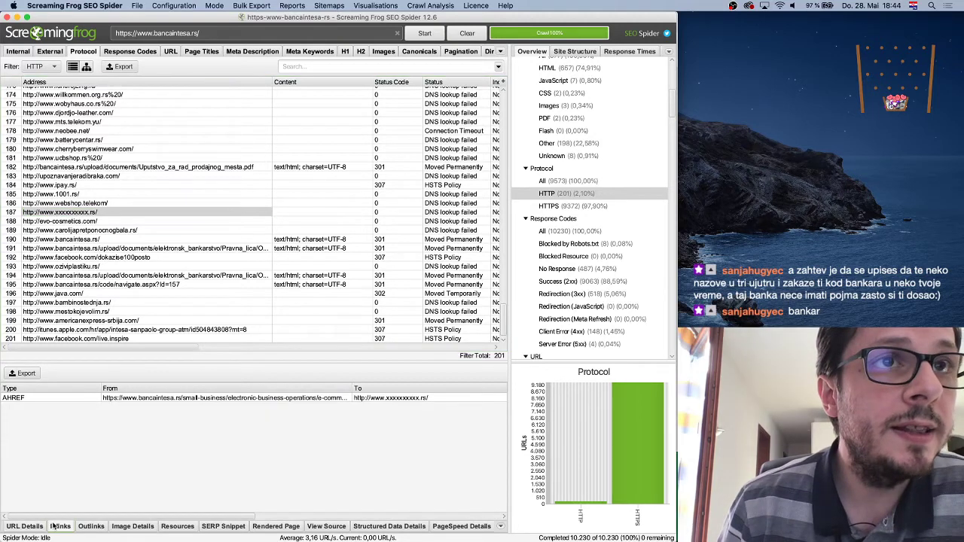
pyautogui.click(283, 399)
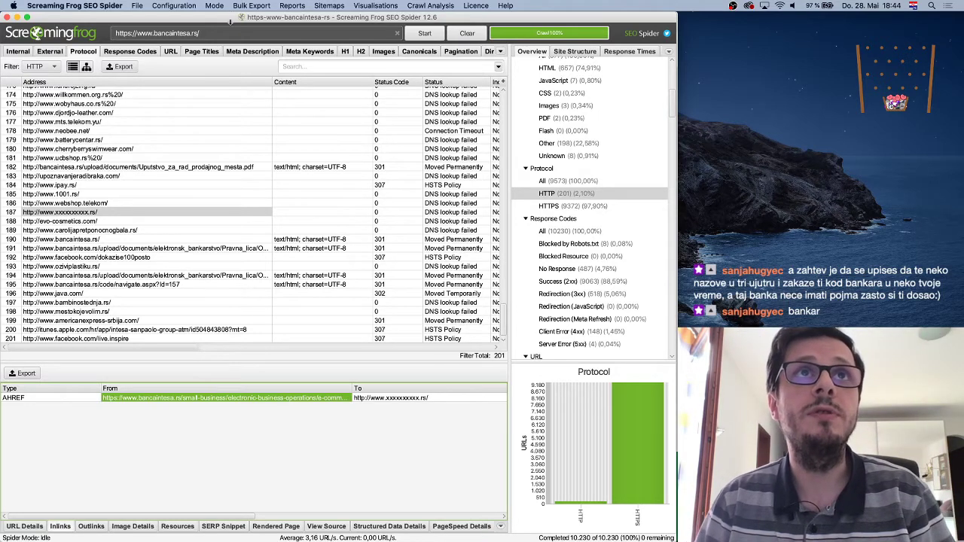
pyautogui.press('super+Tab')
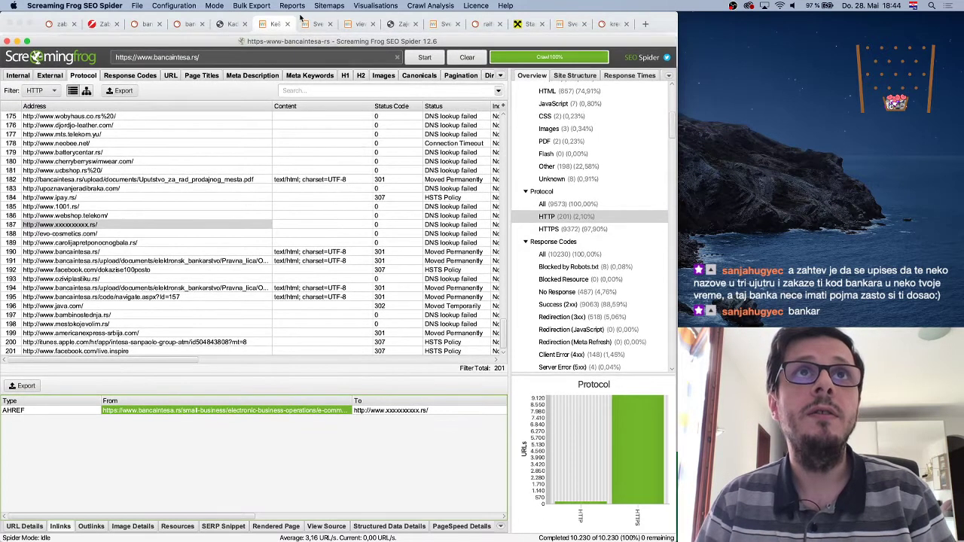
pyautogui.moveTo(279, 539); pyautogui.dragTo(279, 484)
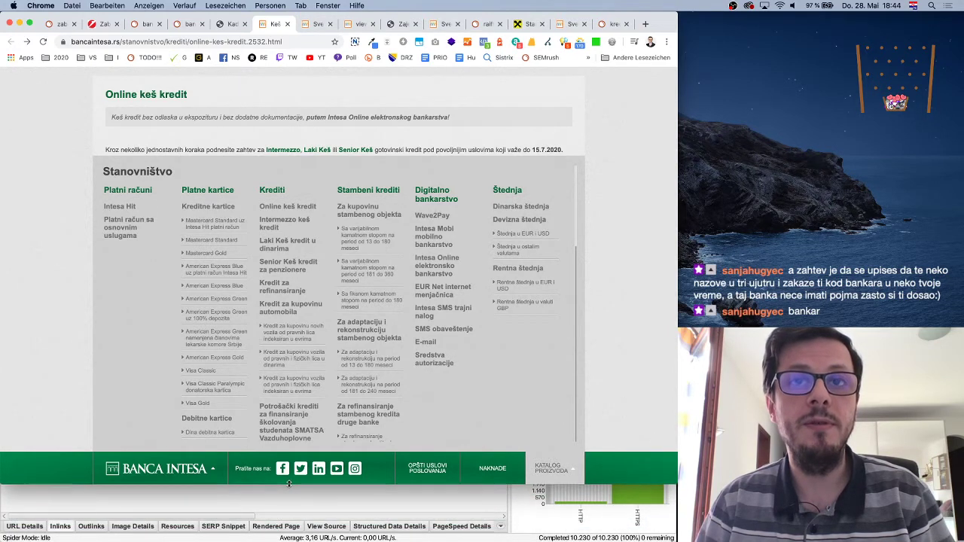
# Step: Load the Internet sales points page in a new tab and search it for the placeholder domain
pyautogui.click(645, 24)
pyautogui.press('super+v')
pyautogui.press('Return')
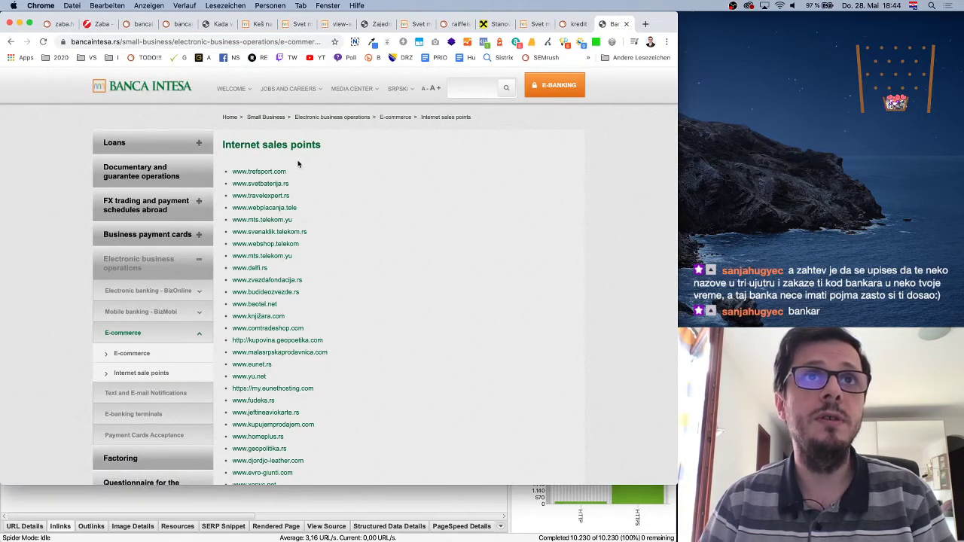
pyautogui.scroll(-10, 387, 257)
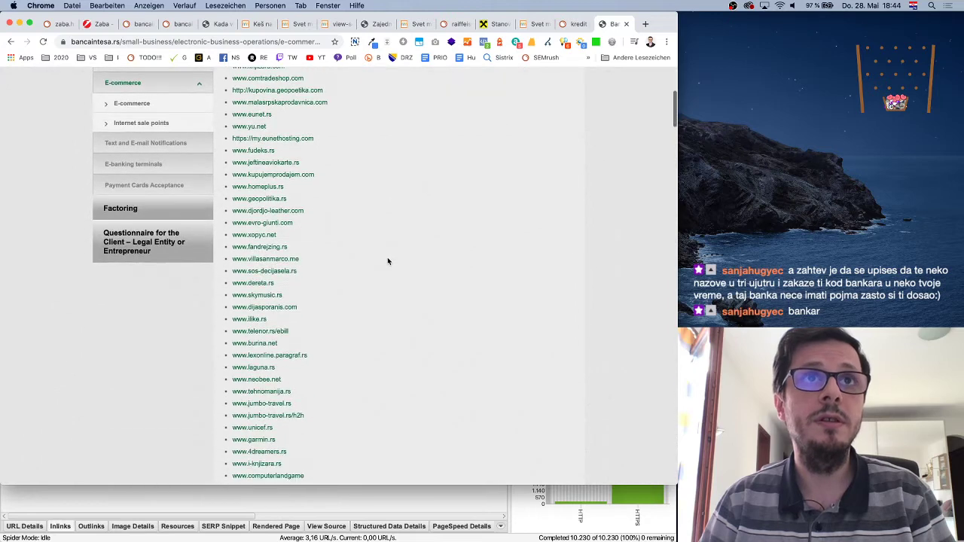
pyautogui.scroll(-15, 387, 259)
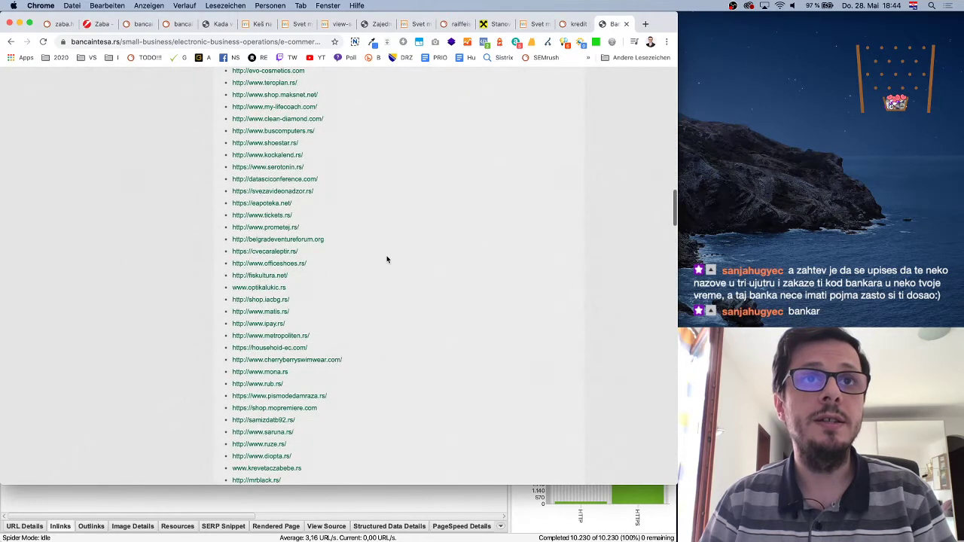
pyautogui.scroll(-10, 387, 259)
pyautogui.press('super+f')
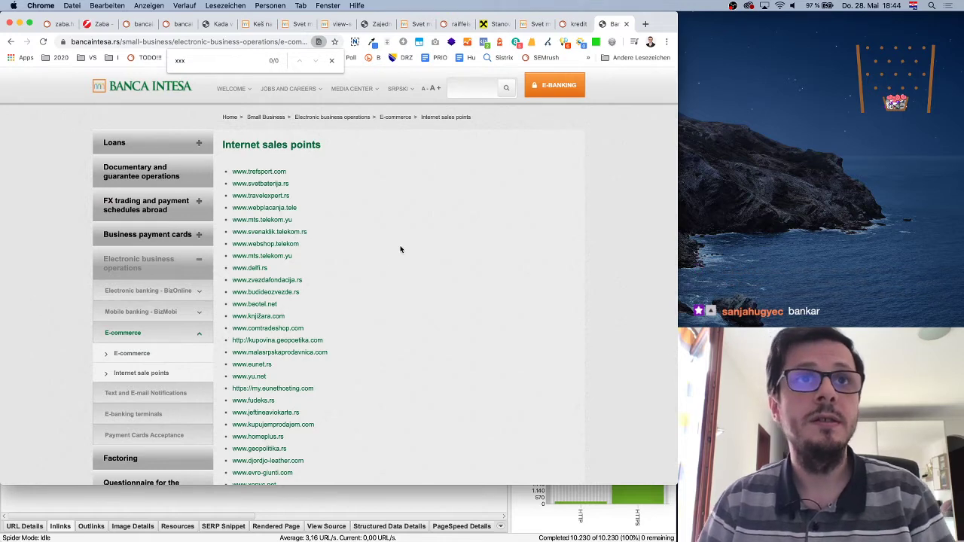
# Step: Find the 'xx' placeholder link in the page source, confirm it's unreachable, and return to Screaming Frog
pyautogui.rightClick(600, 205)
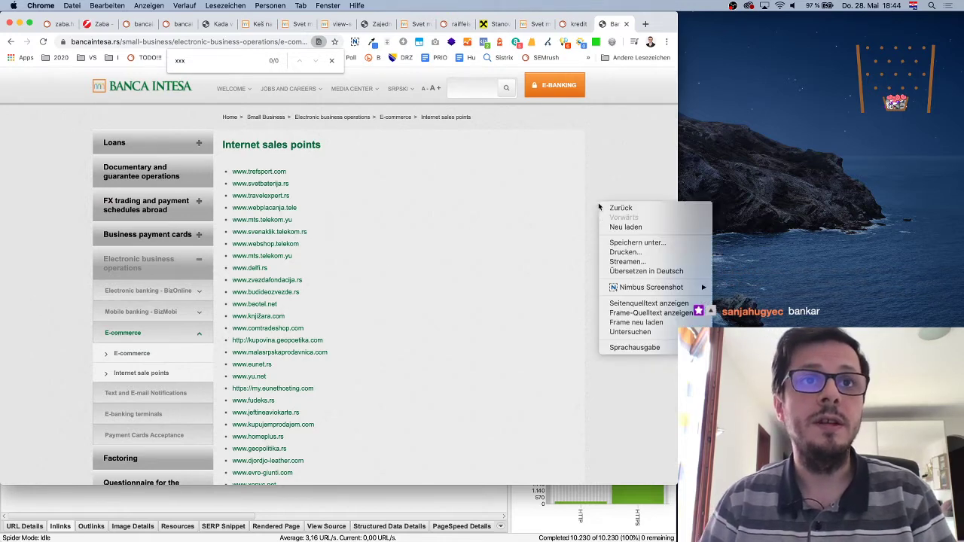
pyautogui.click(640, 303)
pyautogui.press('super+f')
pyautogui.write('xx')
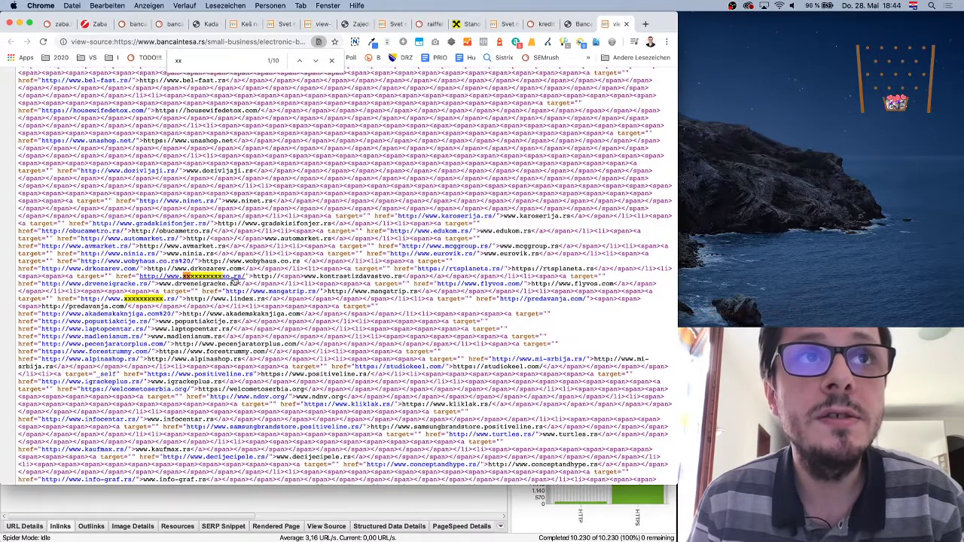
pyautogui.click(223, 278)
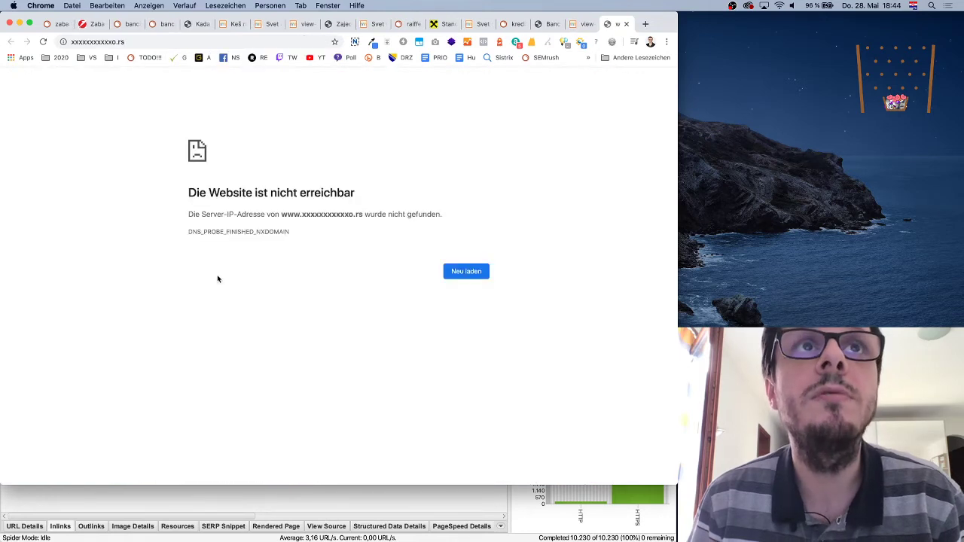
pyautogui.click(626, 24)
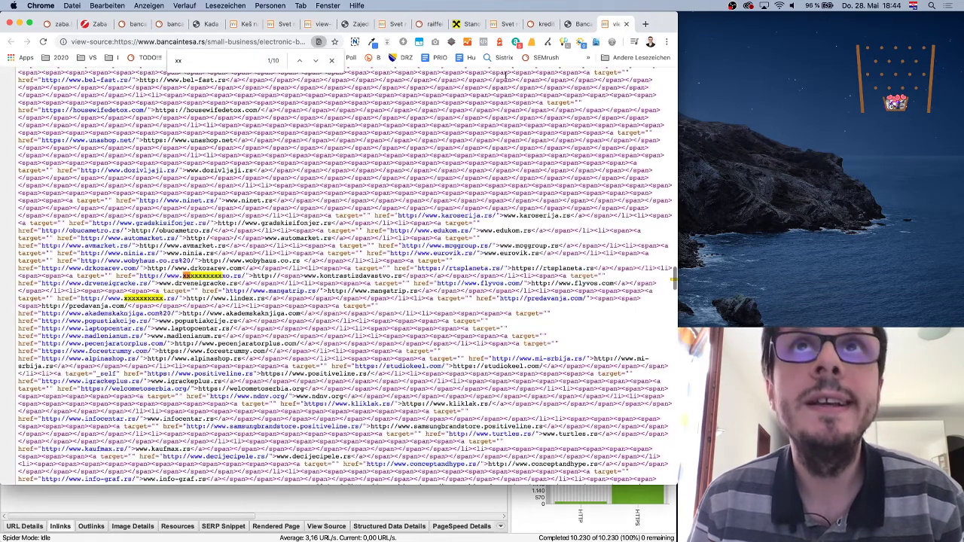
pyautogui.click(576, 26)
pyautogui.click(356, 507)
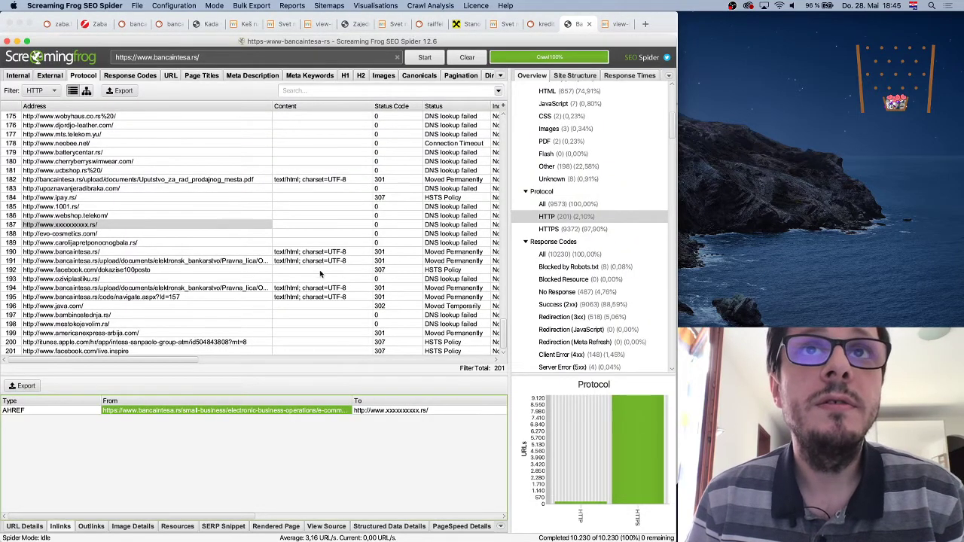
pyautogui.hscroll(10, 323, 272)
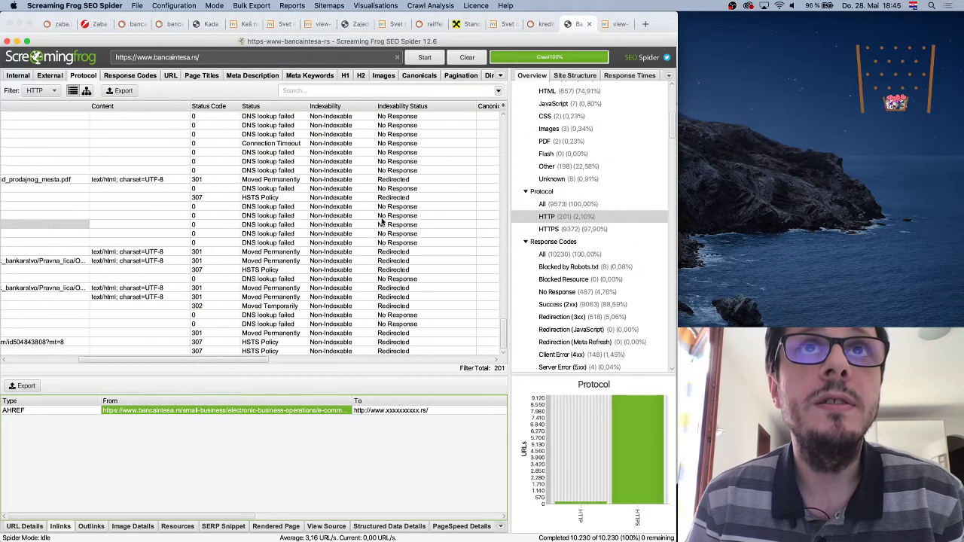
pyautogui.scroll(15, 403, 170)
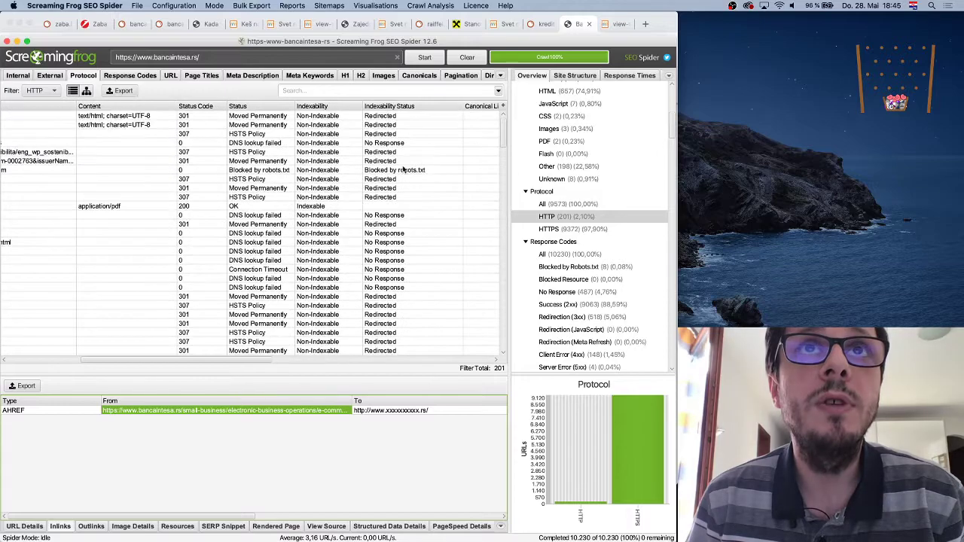
pyautogui.hscroll(-10, 403, 169)
pyautogui.scroll(-15, 403, 169)
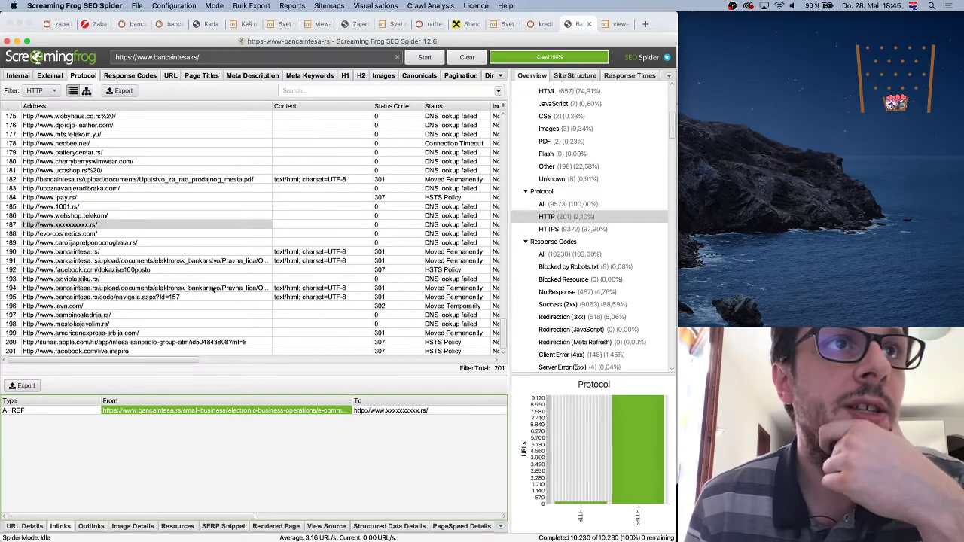
pyautogui.hscroll(1, 207, 291)
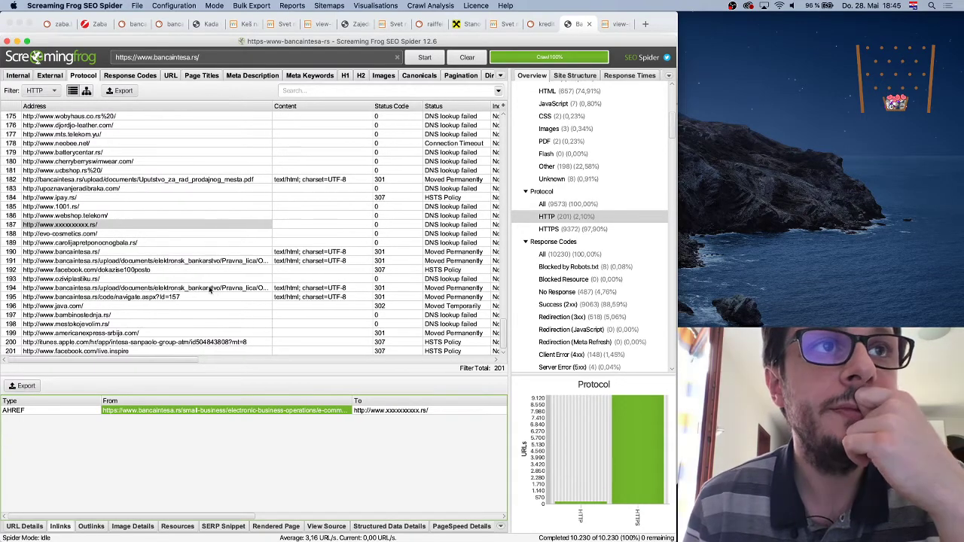
pyautogui.scroll(15, 209, 290)
pyautogui.scroll(5, 226, 294)
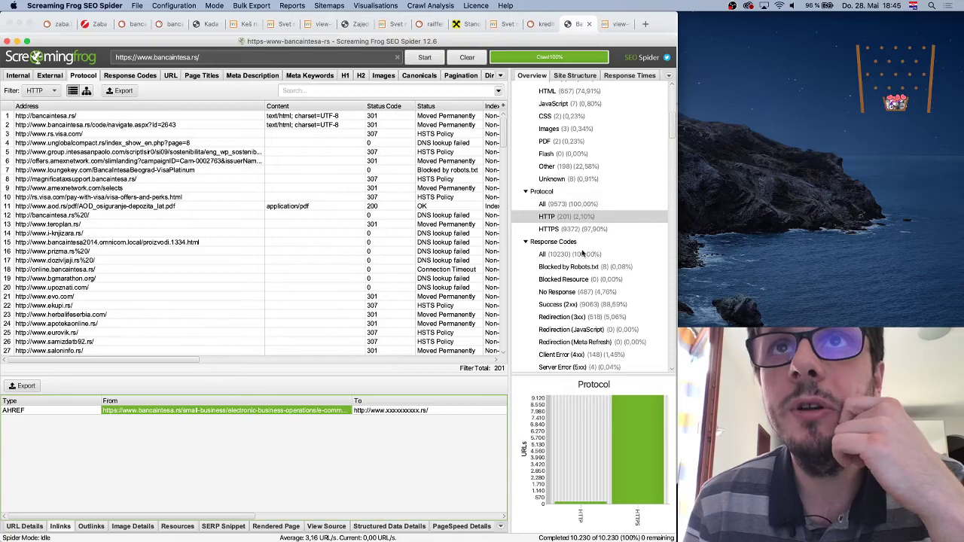
pyautogui.scroll(-15, 415, 260)
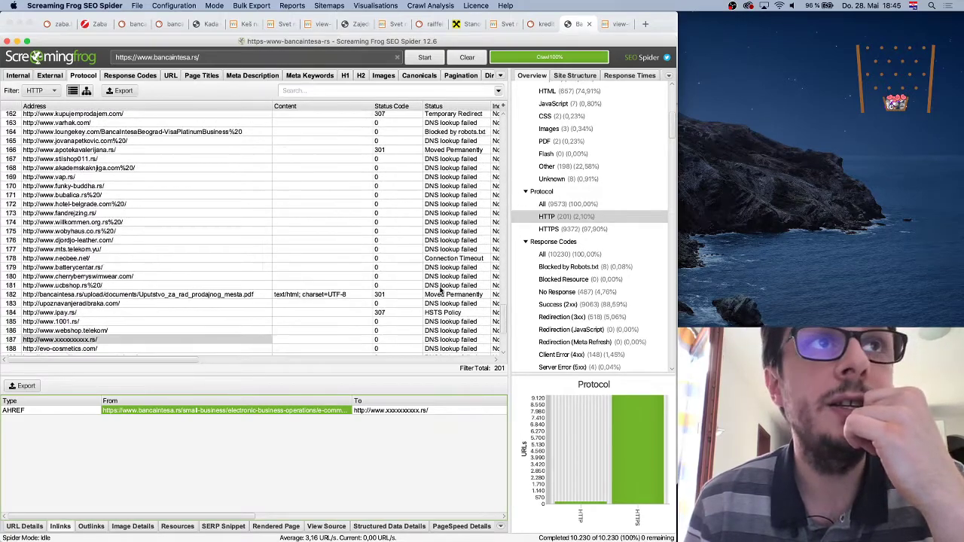
pyautogui.scroll(-3, 442, 290)
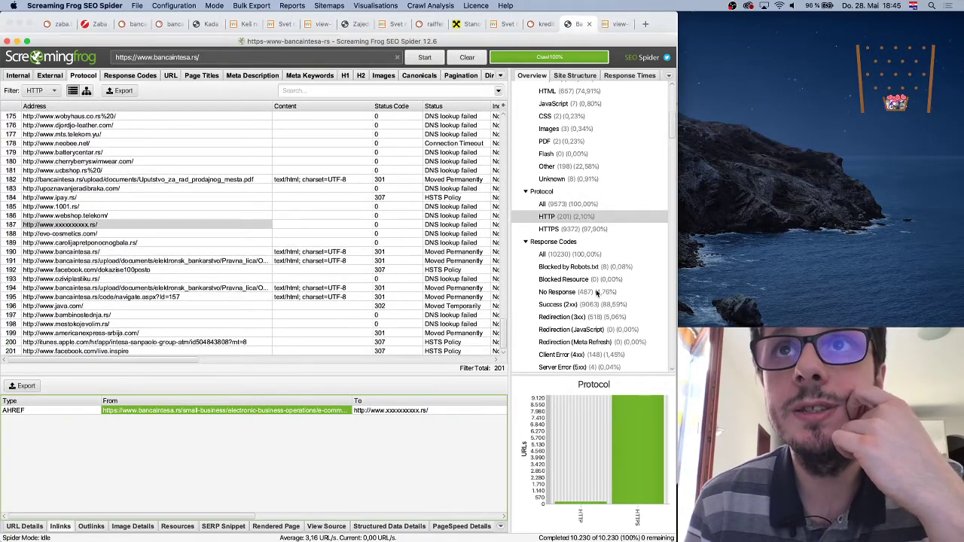
pyautogui.scroll(-2, 611, 281)
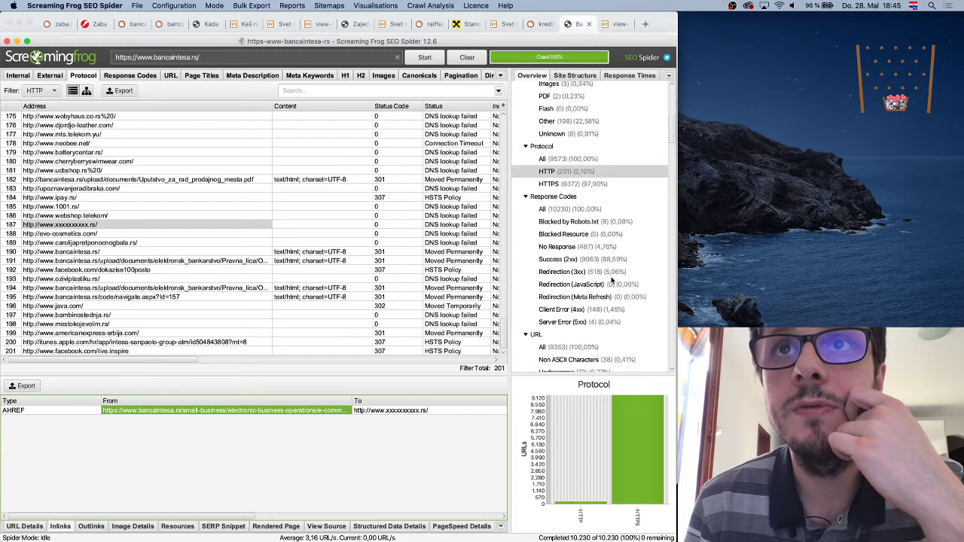
# Step: Move through the 2xx and 3xx filters to Client Error (4xx), reviewing the 148 mostly-404 URLs
pyautogui.click(554, 261)
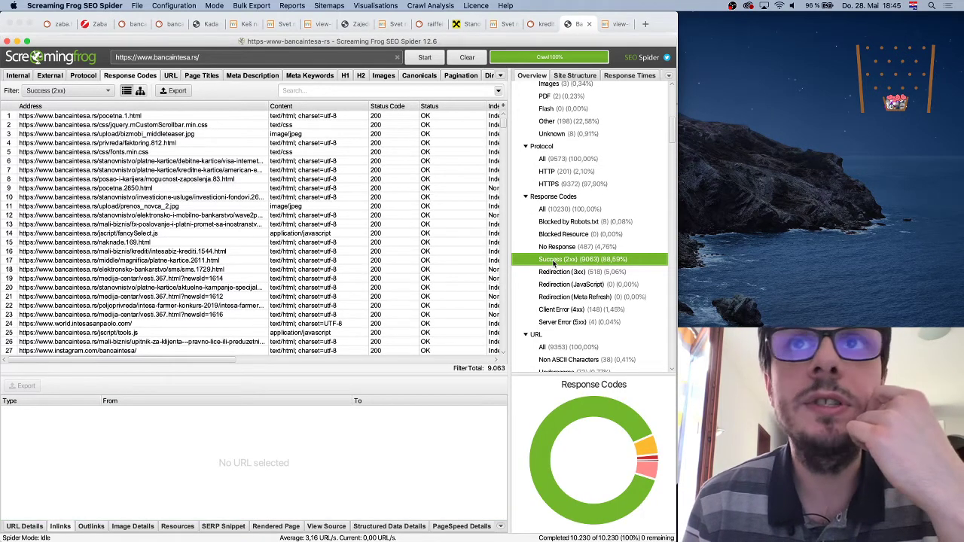
pyautogui.click(570, 274)
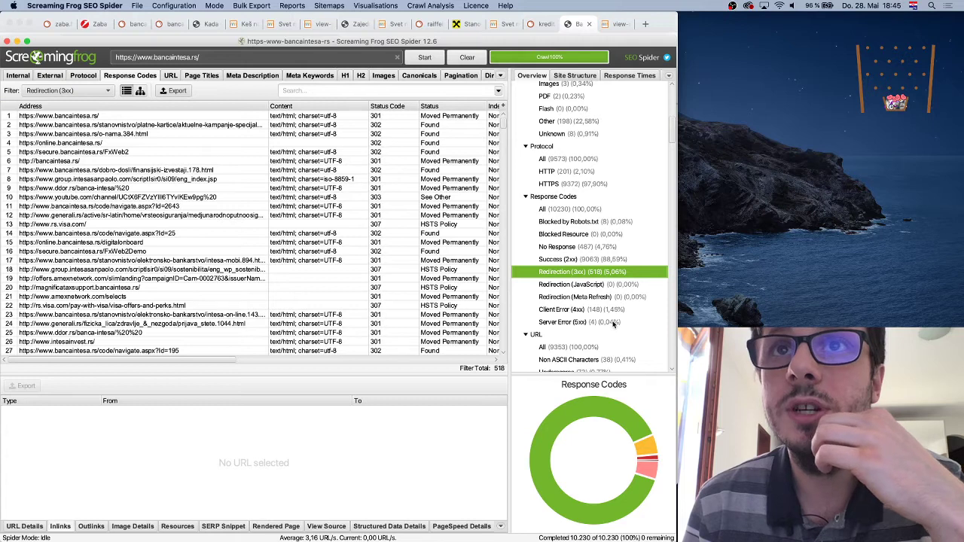
pyautogui.click(580, 312)
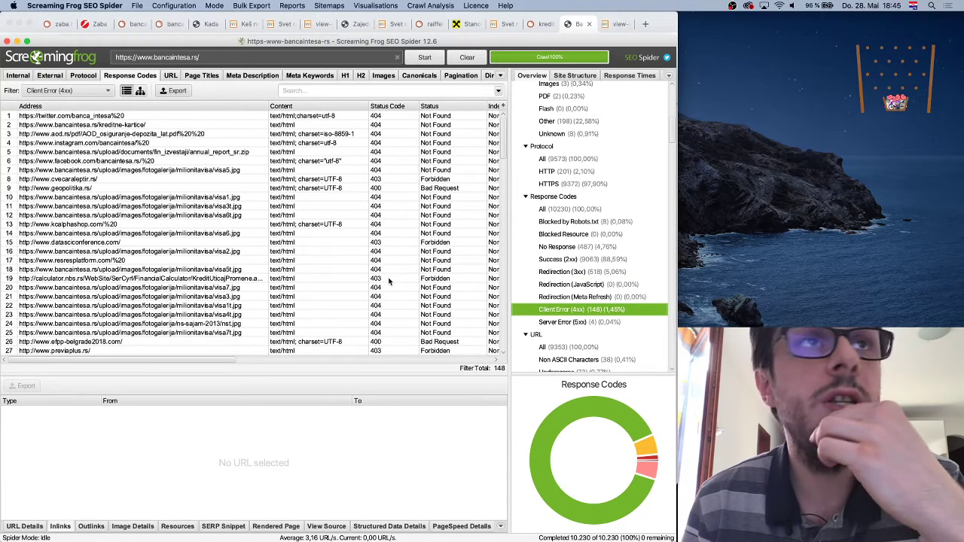
pyautogui.scroll(-15, 378, 267)
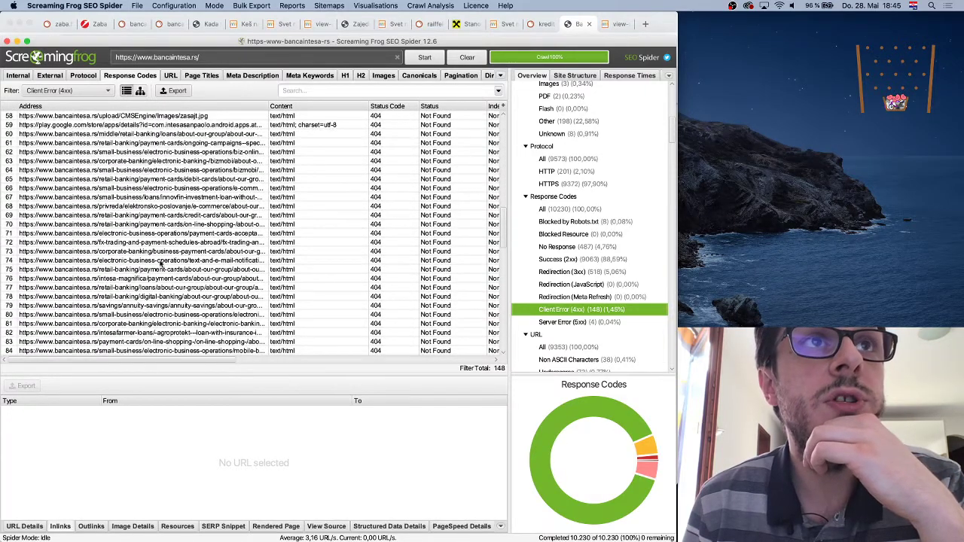
pyautogui.scroll(-20, 161, 263)
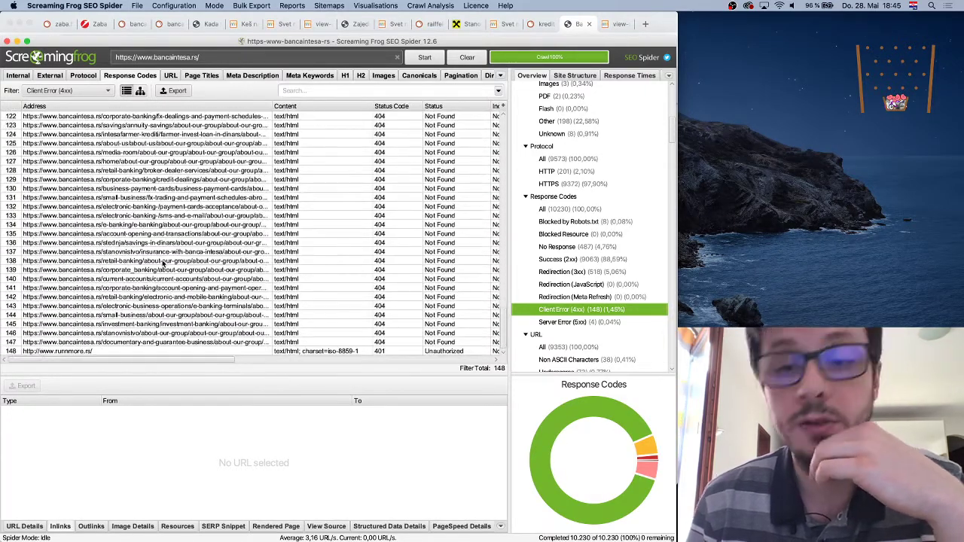
pyautogui.scroll(10, 162, 263)
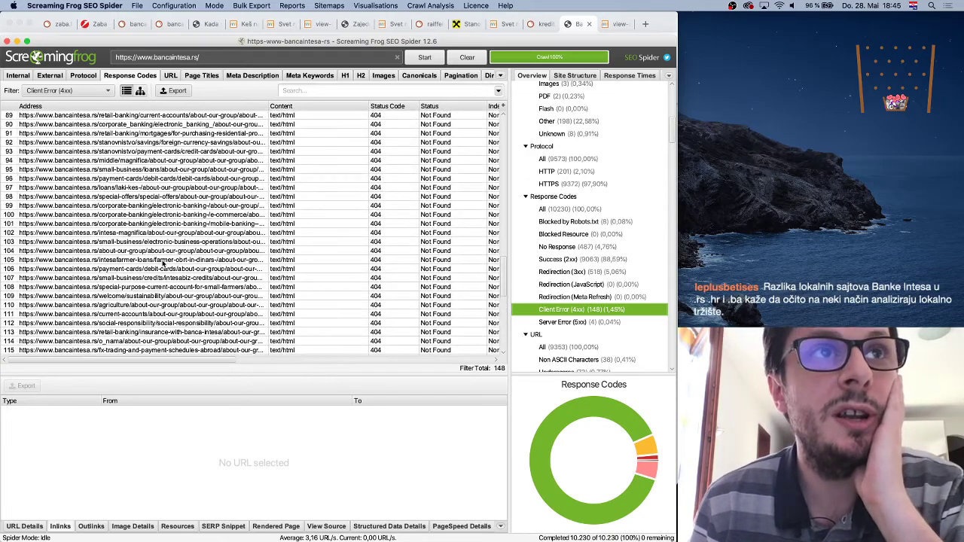
pyautogui.scroll(7, 222, 233)
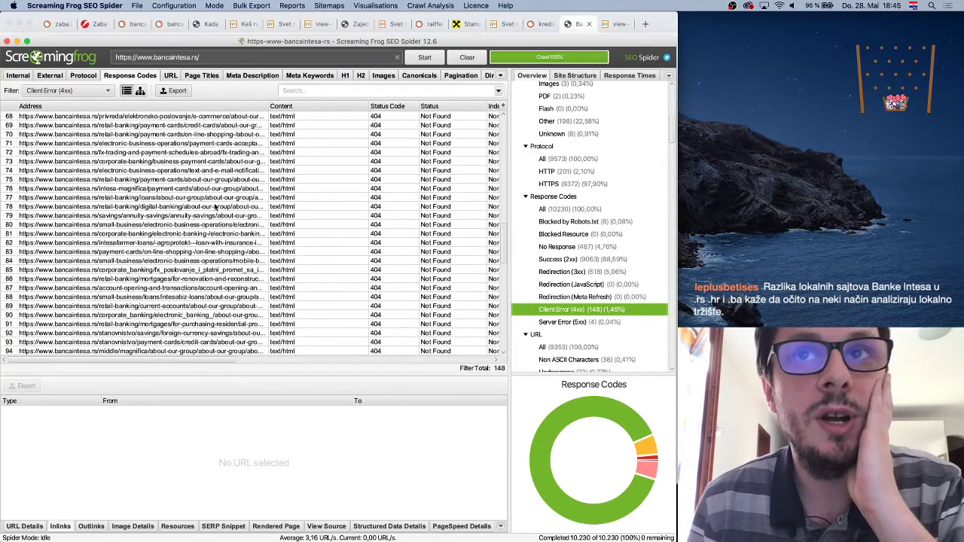
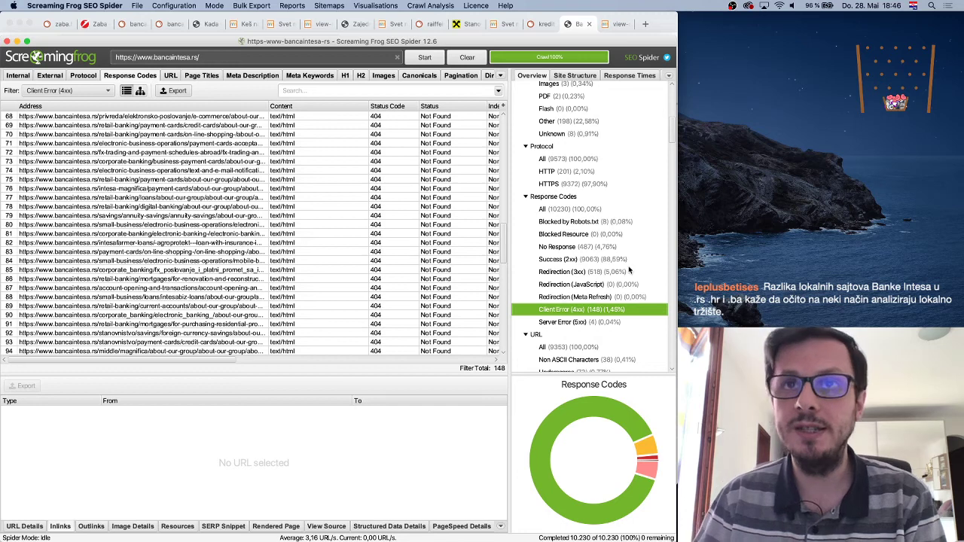
# Step: Filter to 5xx server errors, then list parameter URLs and show inlinks of the newsId=1612 article
pyautogui.scroll(-3, 630, 270)
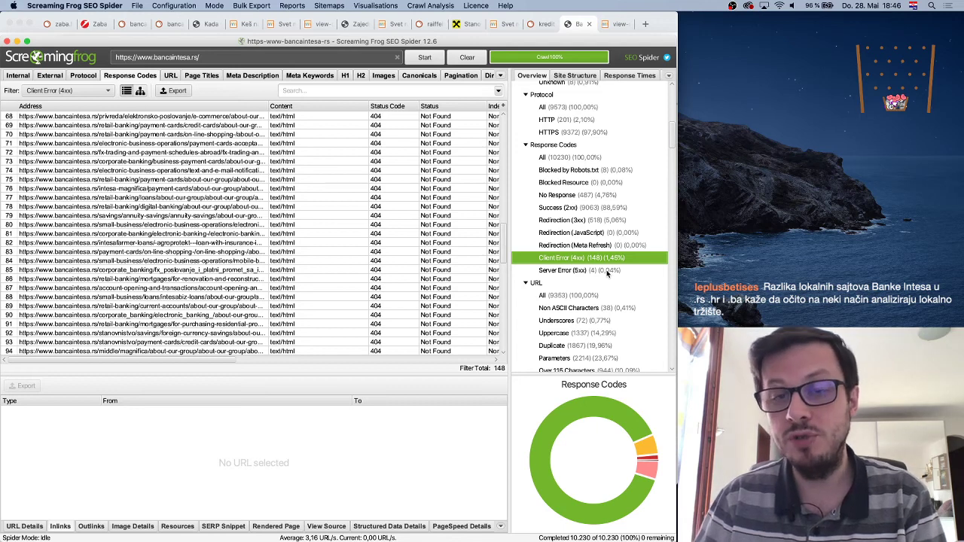
pyautogui.click(566, 271)
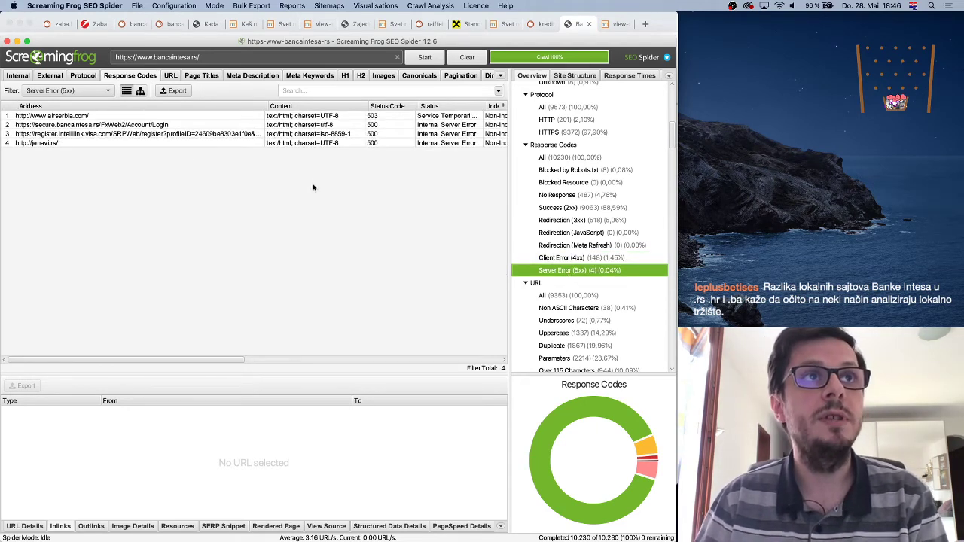
pyautogui.scroll(-3, 616, 284)
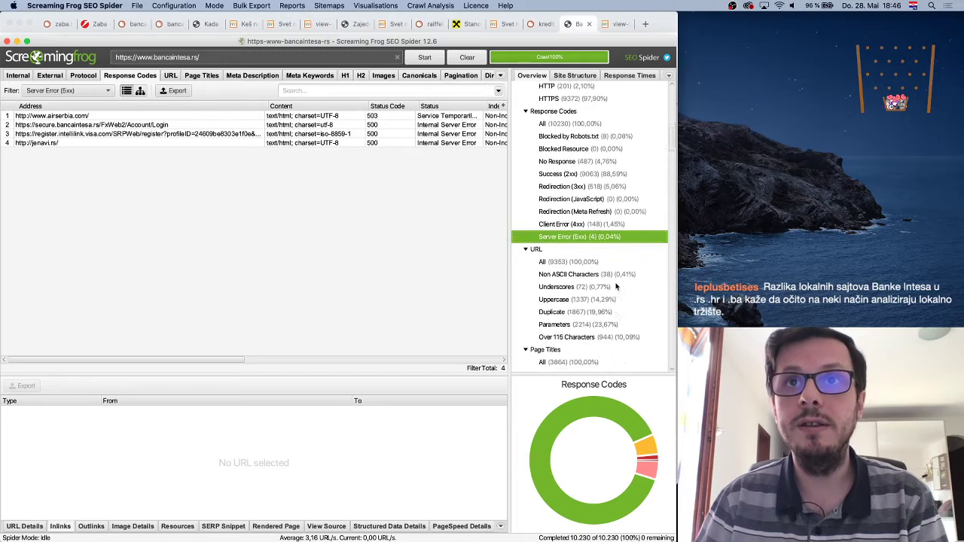
pyautogui.scroll(-2, 615, 285)
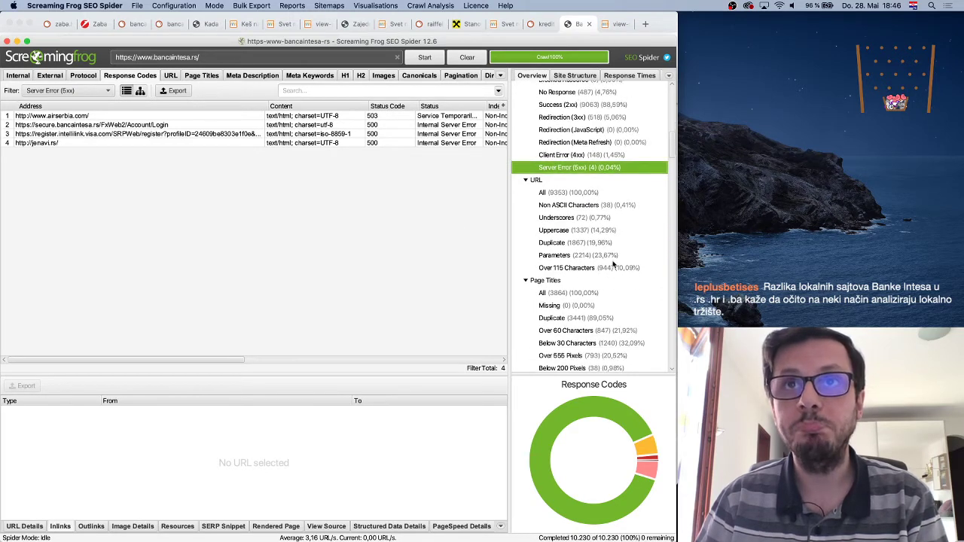
pyautogui.click(559, 255)
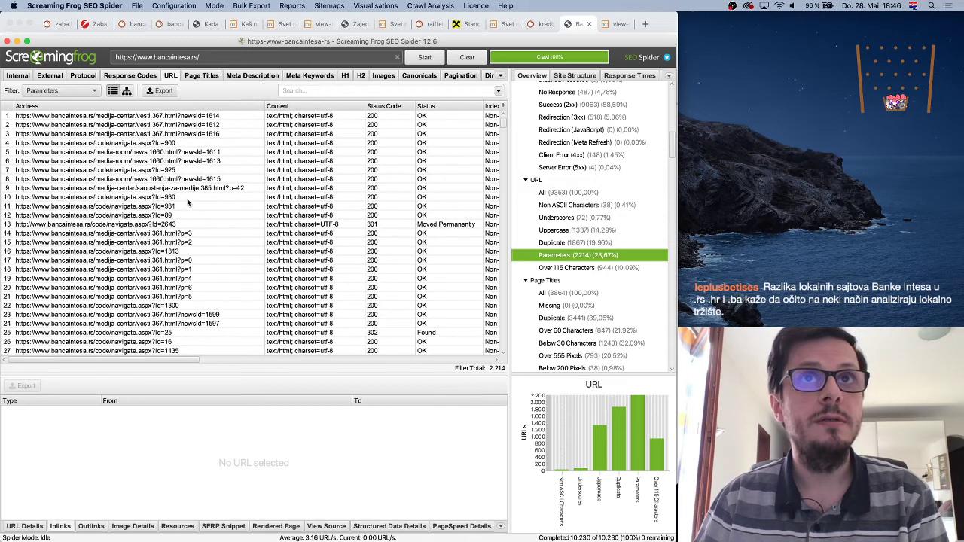
pyautogui.click(198, 125)
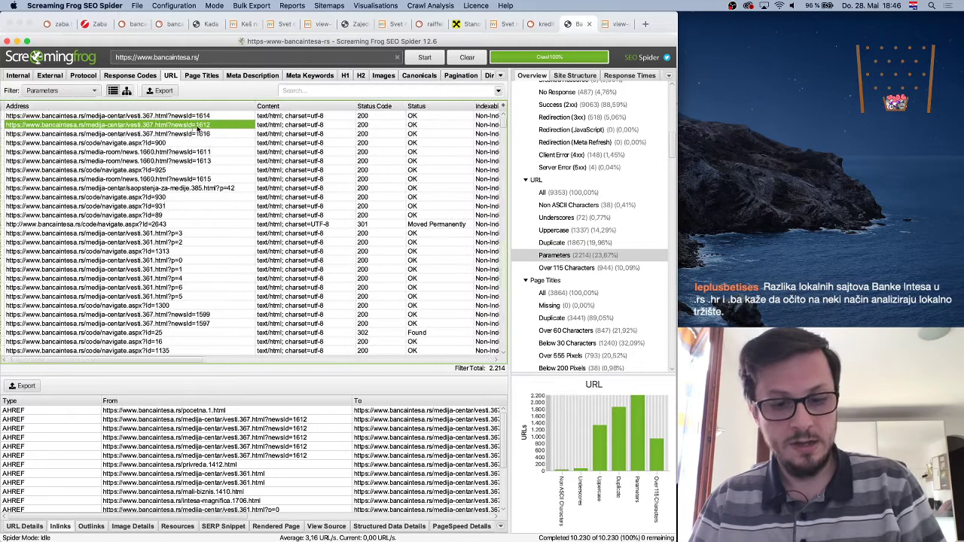
pyautogui.click(645, 24)
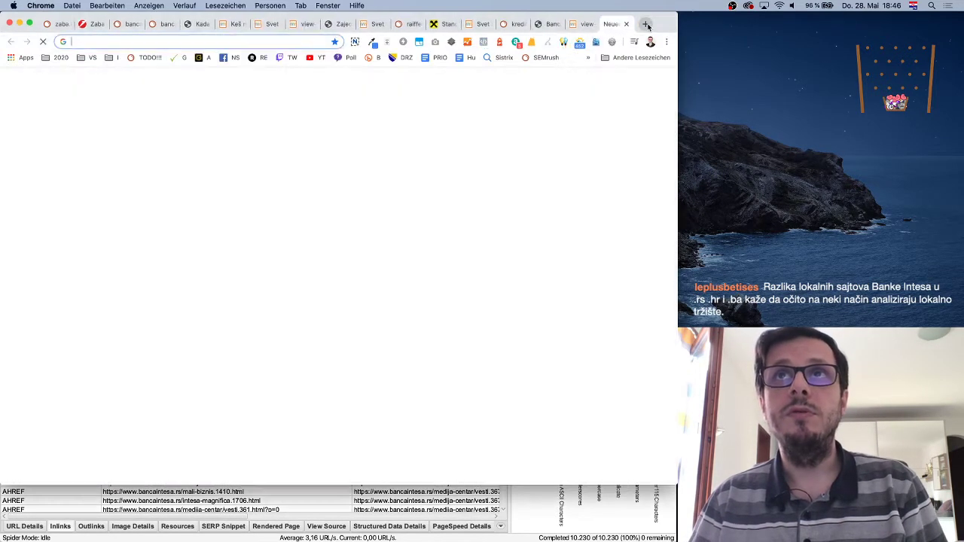
# Step: Load the newsId=1612 article, then reload it with ?newsId=1612 removed from the address
pyautogui.write('https://www.bancaintesa.rs/medija-centar/vesti.367.html?newsId=1612')
pyautogui.press('Return')
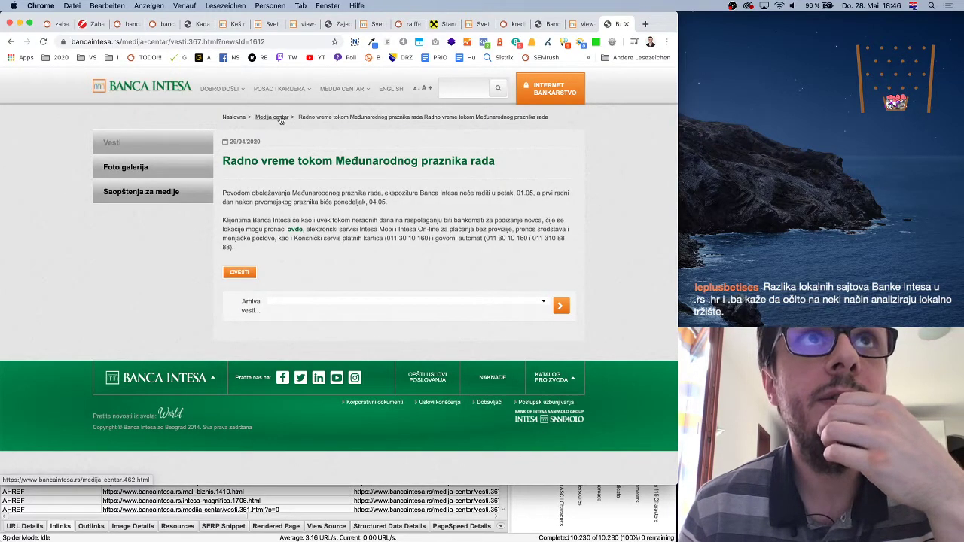
pyautogui.moveTo(219, 41); pyautogui.dragTo(311, 41)
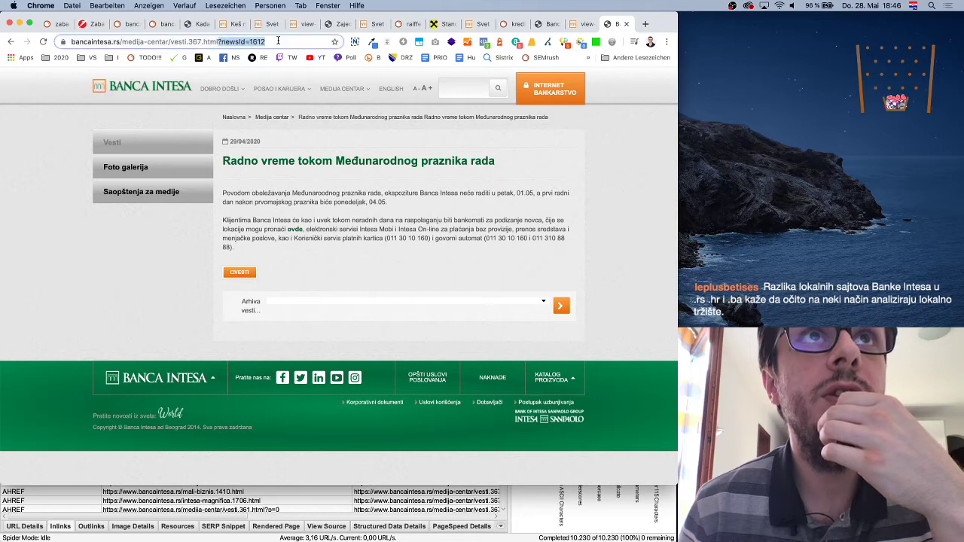
pyautogui.press('BackSpace')
pyautogui.press('Return')
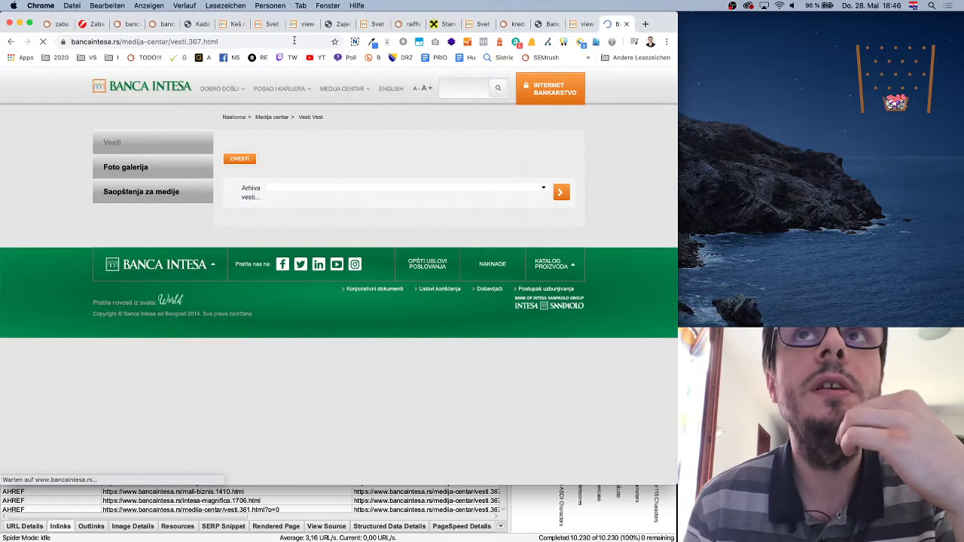
pyautogui.click(9, 42)
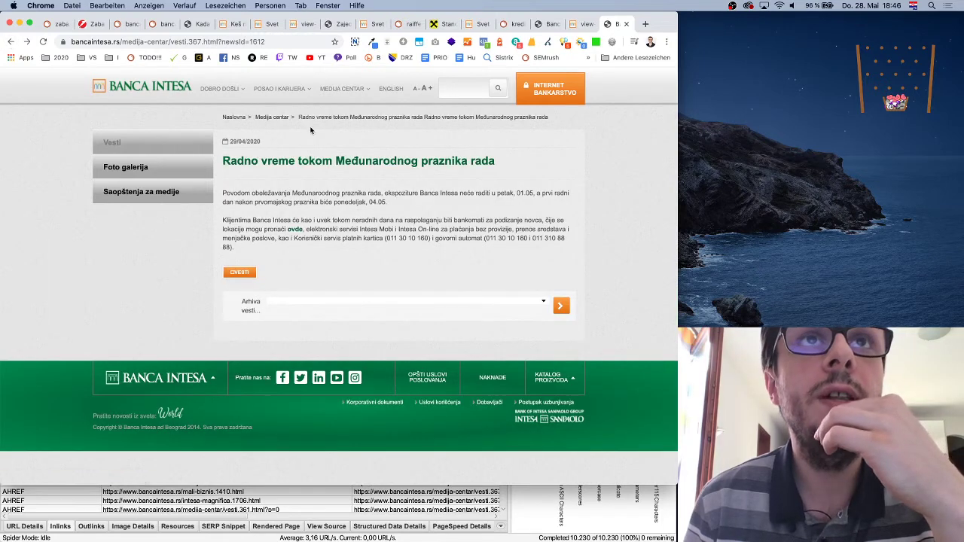
# Step: Visit the Medija centar page, then open the Medija centar > Vesti news list
pyautogui.click(267, 118)
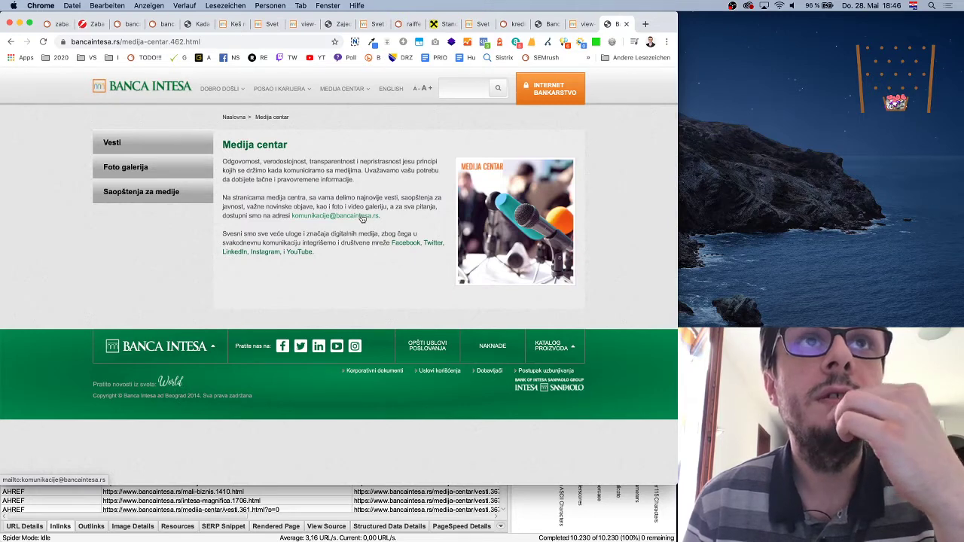
pyautogui.click(10, 42)
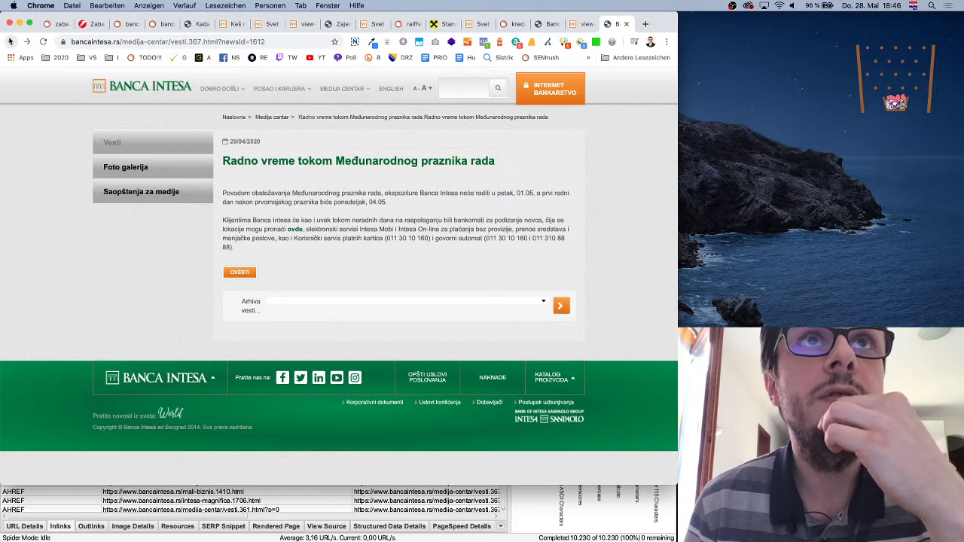
pyautogui.moveTo(343, 89)
pyautogui.click(340, 116)
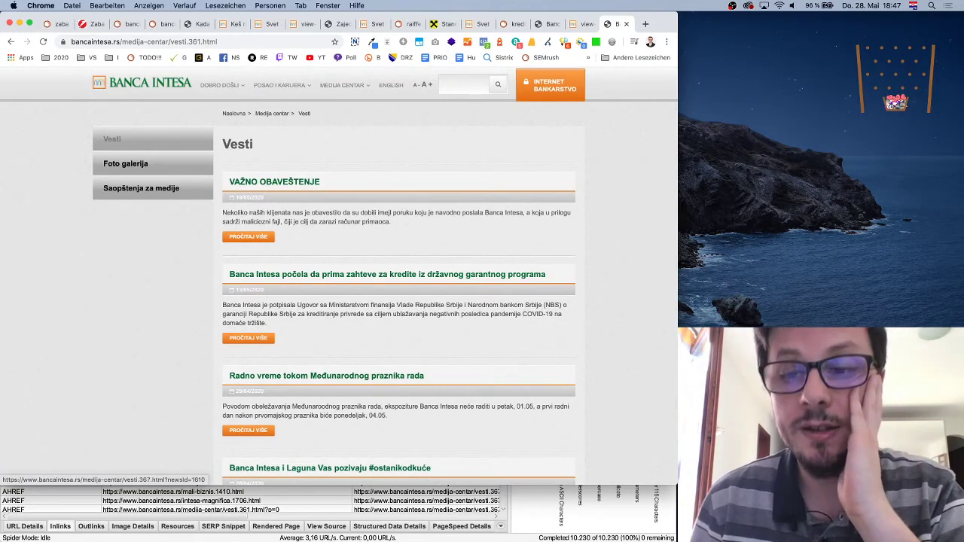
pyautogui.press('super+Tab')
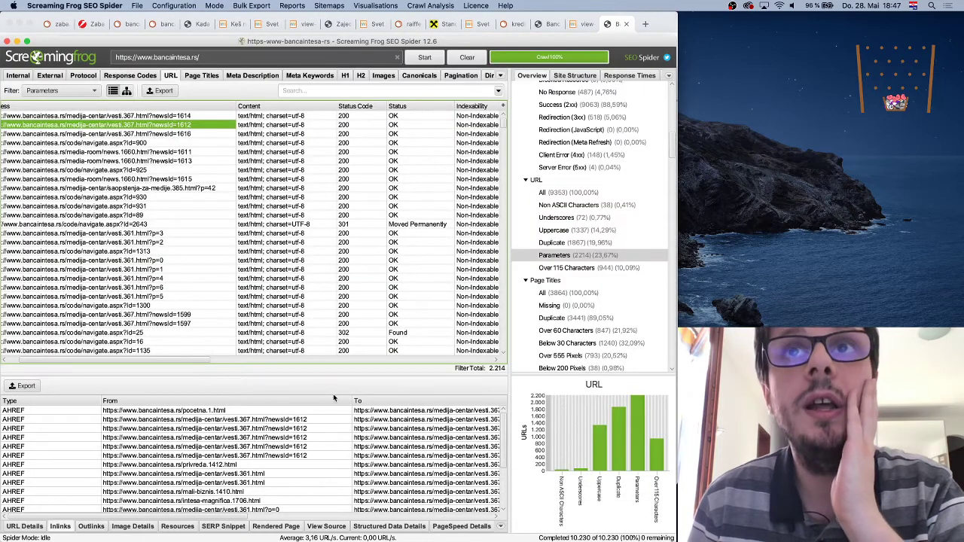
# Step: Show the parameter URLs again and confirm they are all Non-Indexable and canonicalised
pyautogui.click(584, 256)
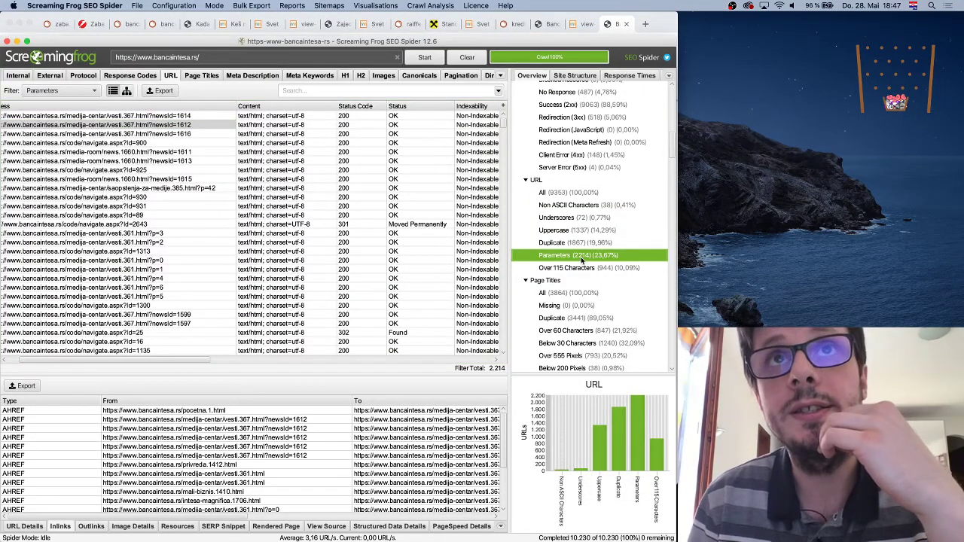
pyautogui.hscroll(3, 351, 272)
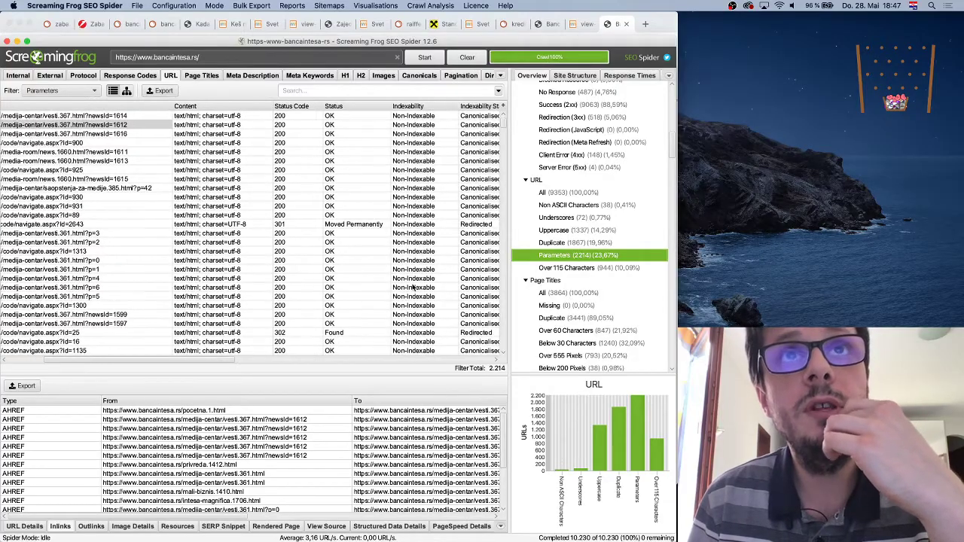
pyautogui.scroll(-10, 413, 288)
pyautogui.hscroll(-3, 413, 287)
pyautogui.scroll(-15, 413, 288)
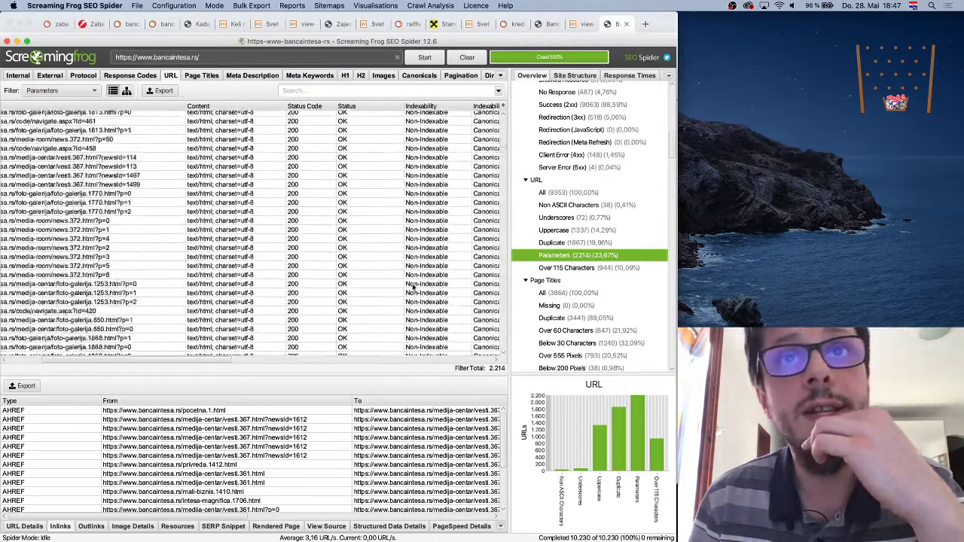
pyautogui.hscroll(3, 413, 287)
pyautogui.scroll(-10, 399, 290)
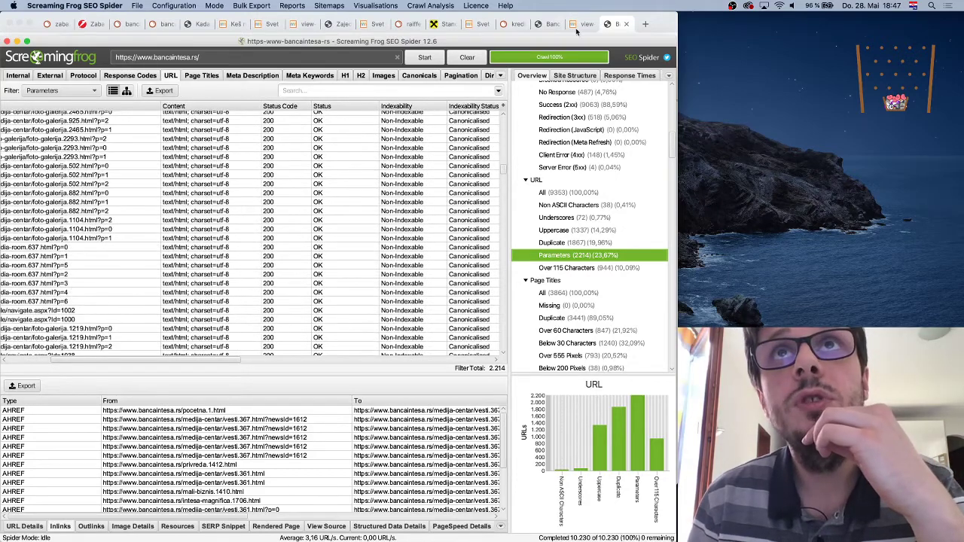
pyautogui.click(484, 24)
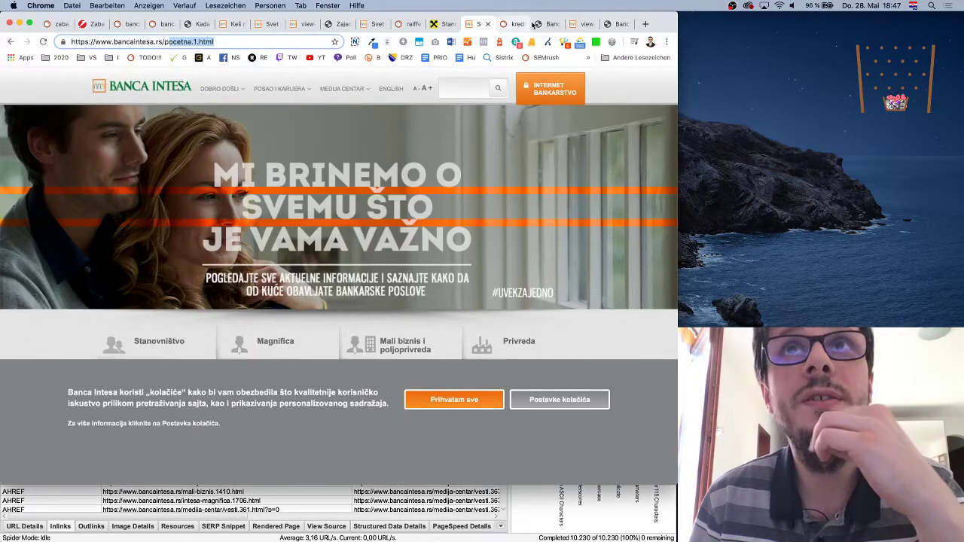
# Step: Switch through the Chrome tabs to the Vesti news list and scroll through it
pyautogui.click(610, 24)
pyautogui.click(537, 24)
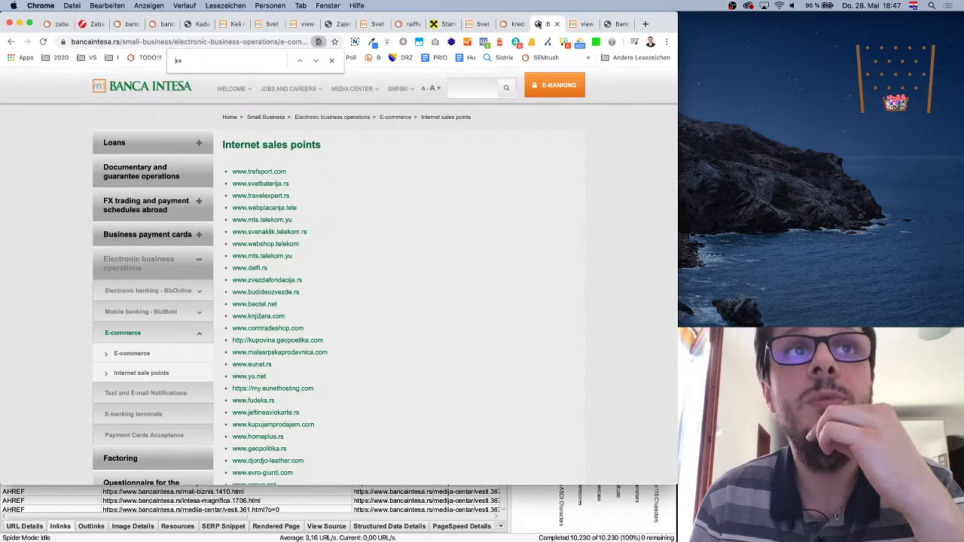
pyautogui.click(617, 25)
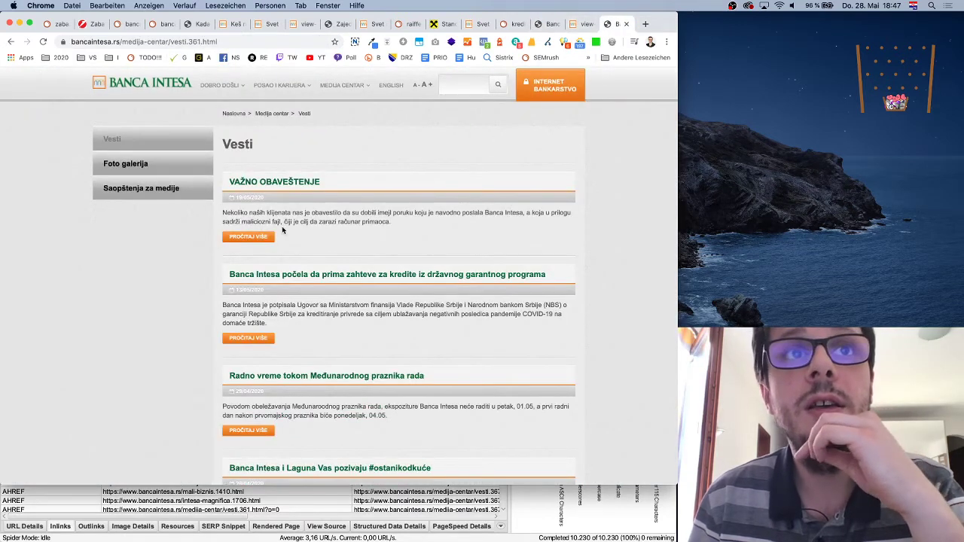
pyautogui.scroll(-5, 430, 392)
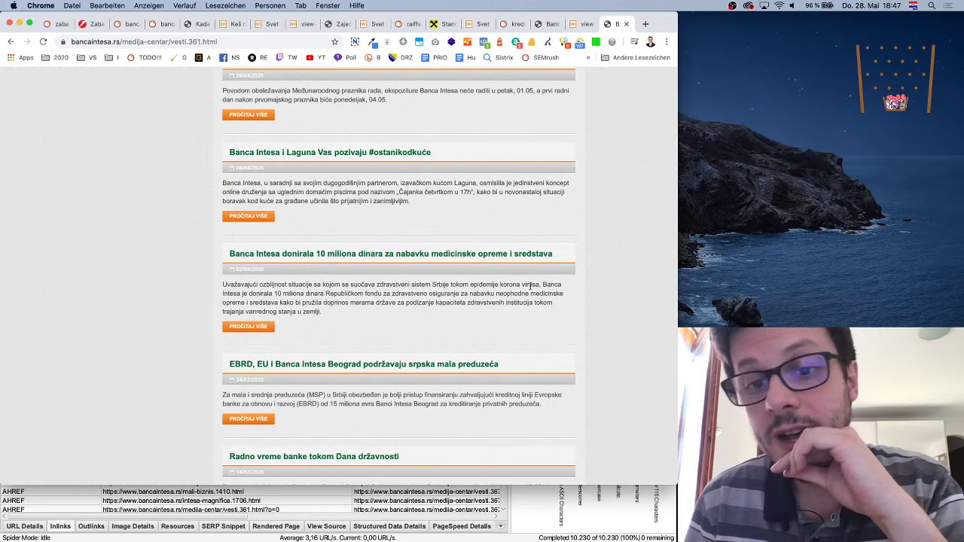
pyautogui.scroll(5, 530, 286)
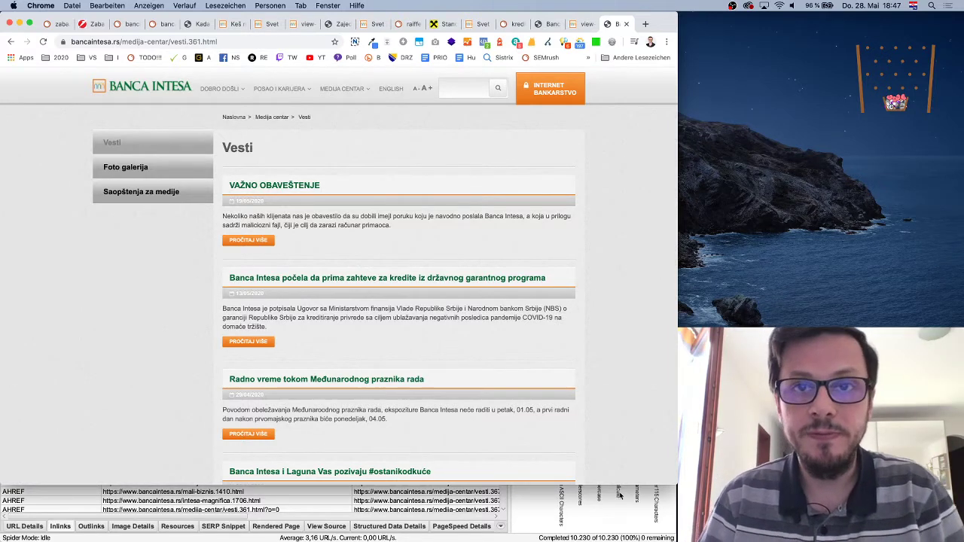
pyautogui.click(572, 512)
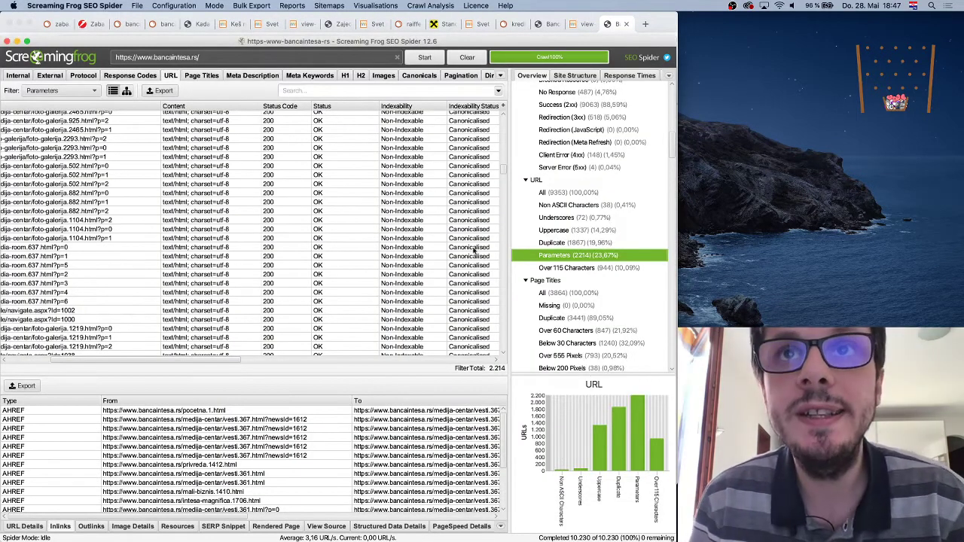
# Step: List duplicate page titles and select the bizmobi URL in row 418 to see its inlinks
pyautogui.scroll(-3, 572, 286)
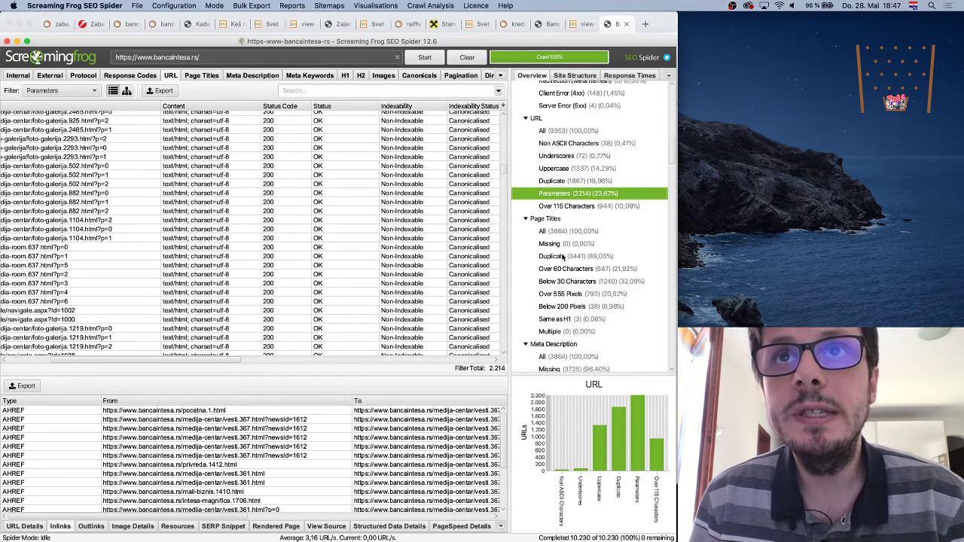
pyautogui.click(570, 257)
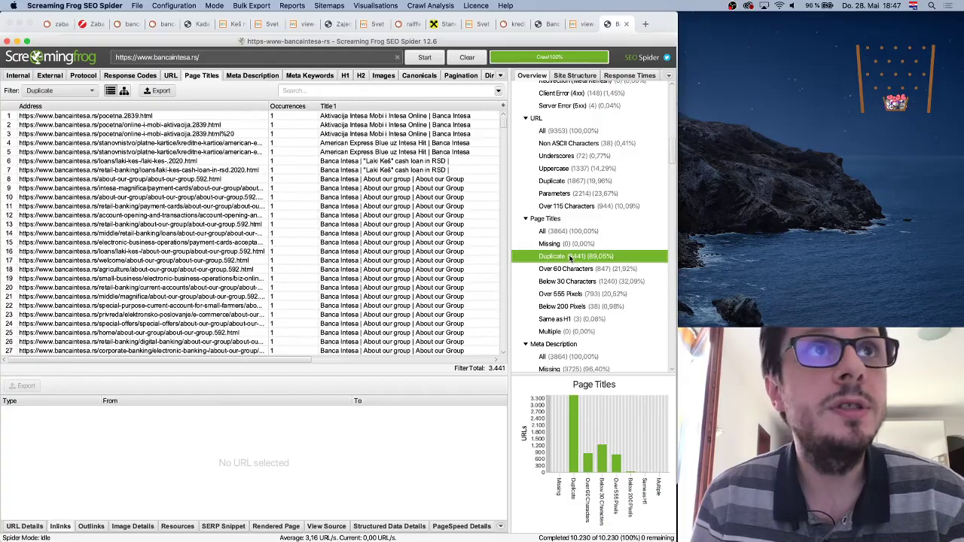
pyautogui.scroll(-20, 443, 281)
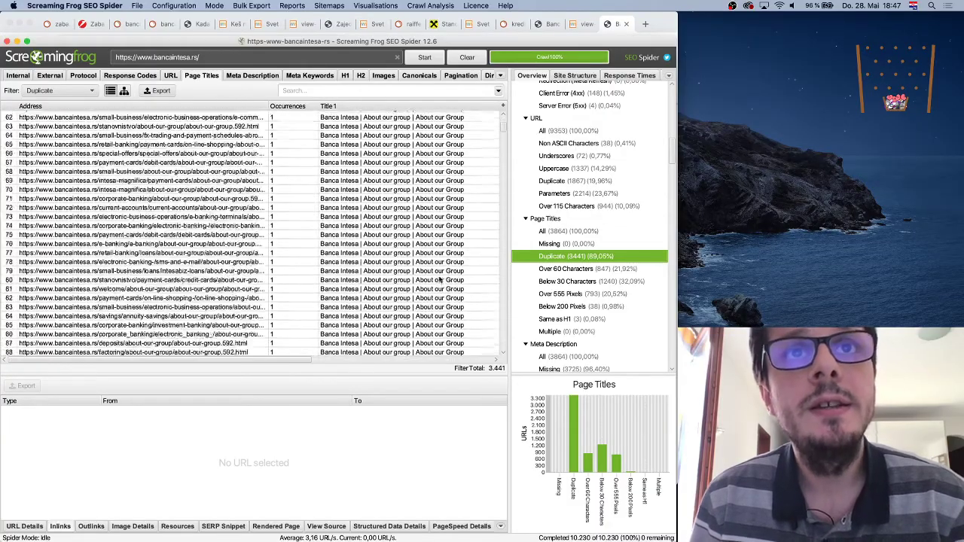
pyautogui.scroll(-20, 403, 282)
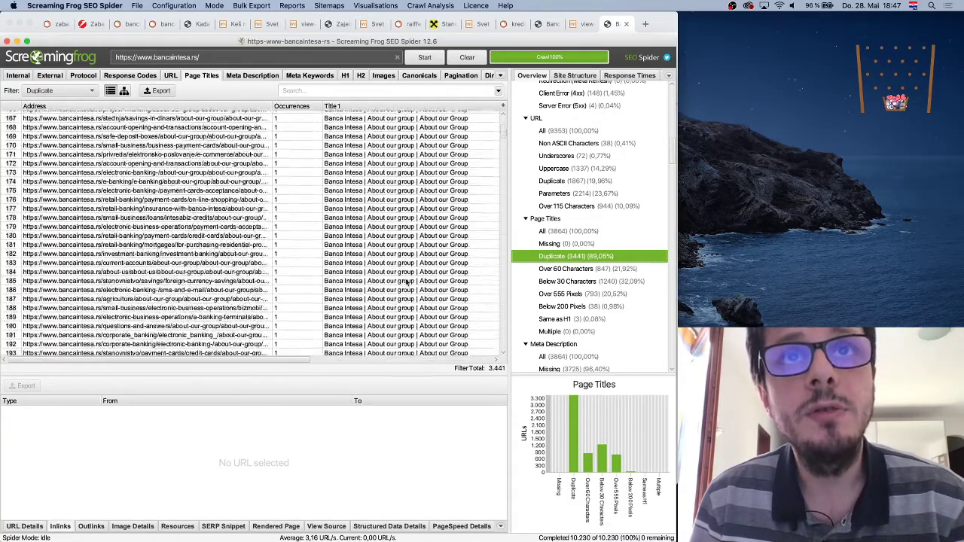
pyautogui.scroll(-9, 407, 282)
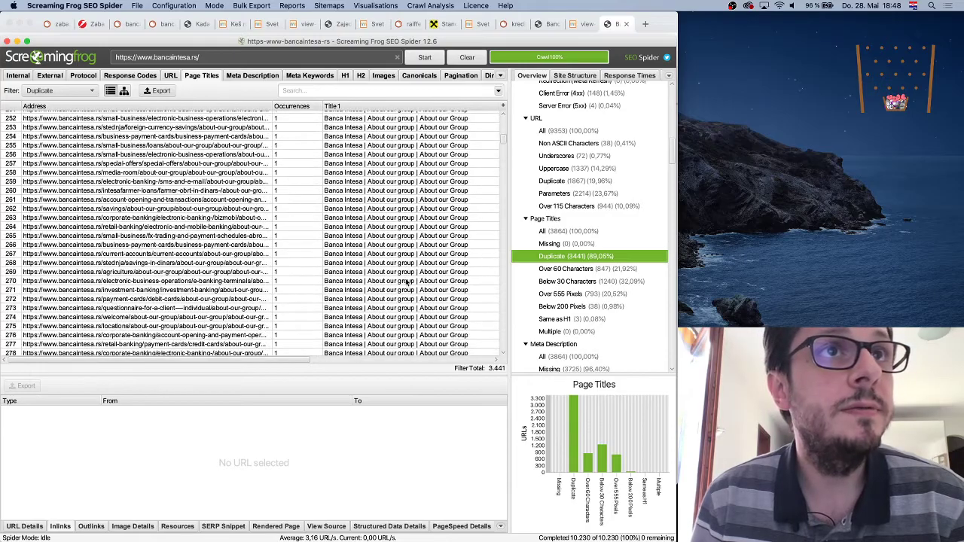
pyautogui.scroll(-20, 406, 281)
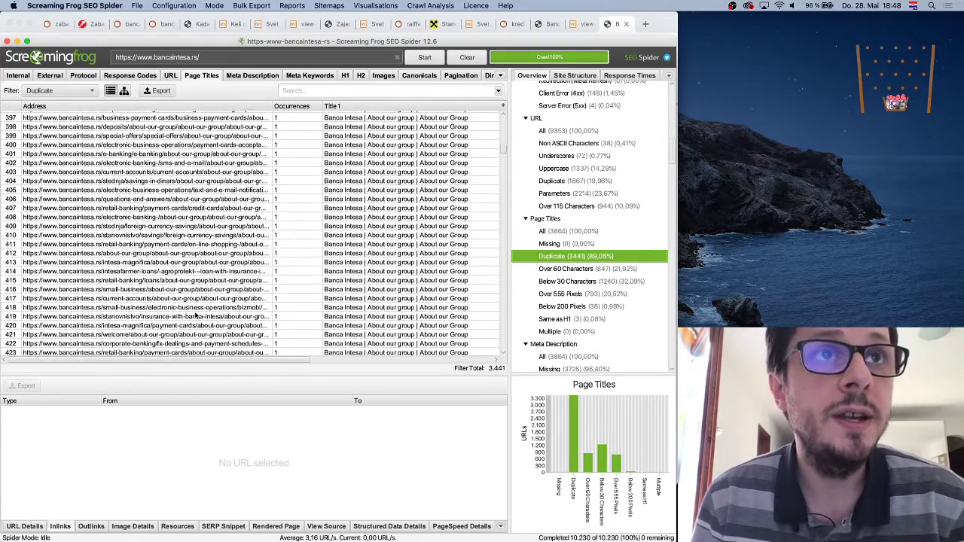
pyautogui.click(183, 309)
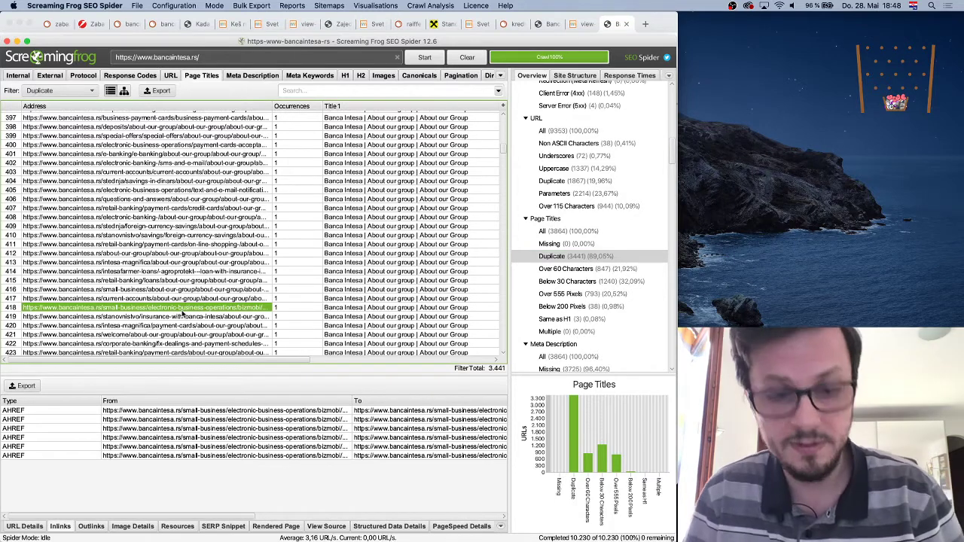
# Step: Copy the bizmobi URL into a new Chrome tab's address field
pyautogui.press('super+c')
pyautogui.press('super+Tab')
pyautogui.click(644, 24)
pyautogui.press('super+v')
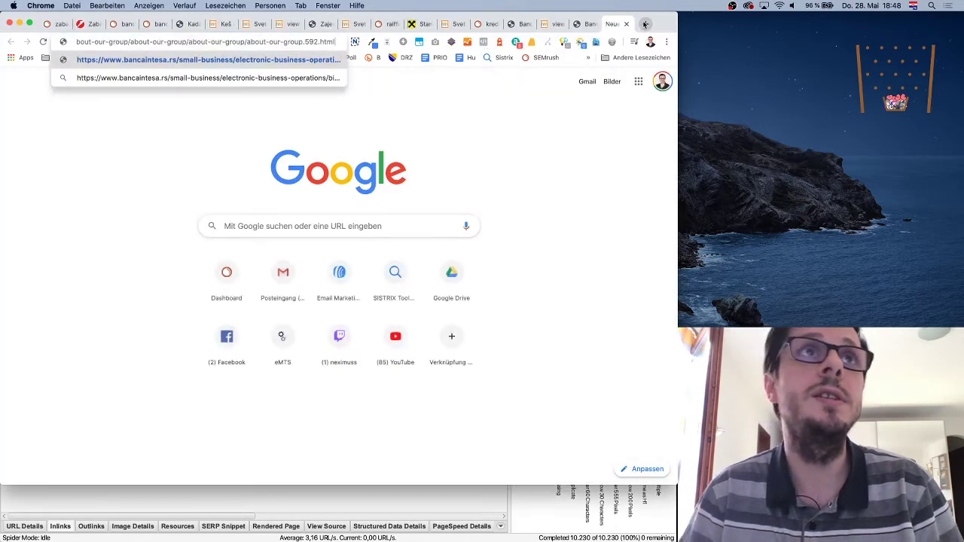
# Step: Load the bizmobi About Our Group page and try its SRPSKI and ENGLISH versions
pyautogui.press('Return')
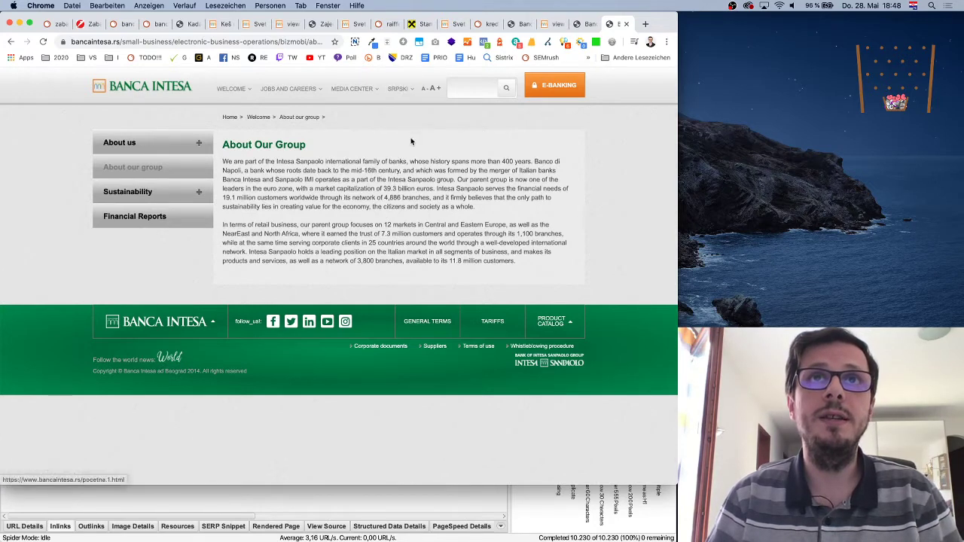
pyautogui.moveTo(400, 89)
pyautogui.click(400, 115)
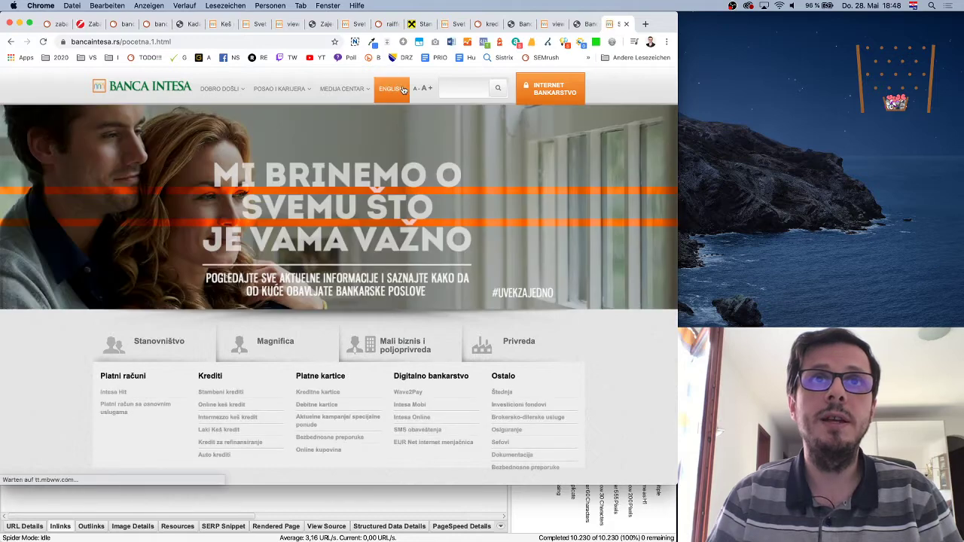
pyautogui.click(403, 90)
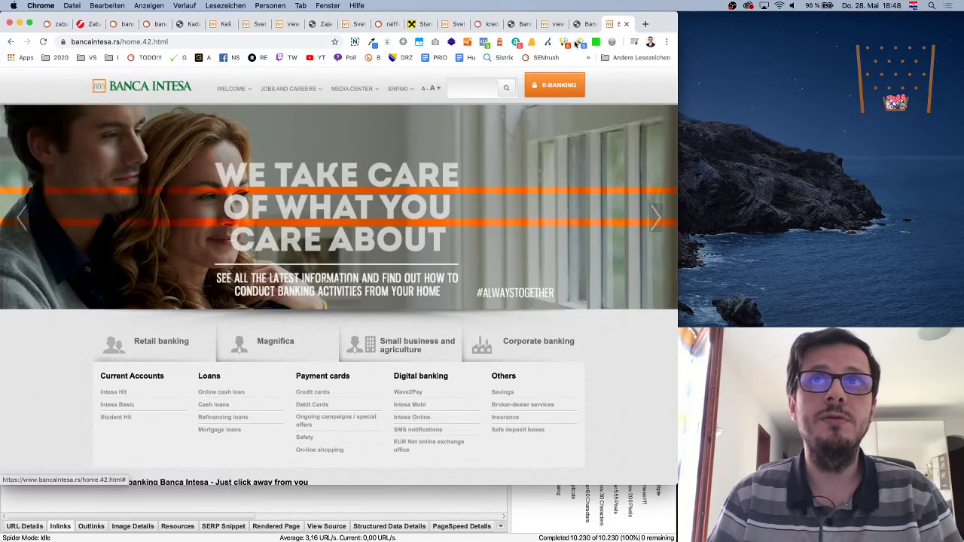
# Step: Go back twice to the About Our Group page and view its page source
pyautogui.click(10, 42)
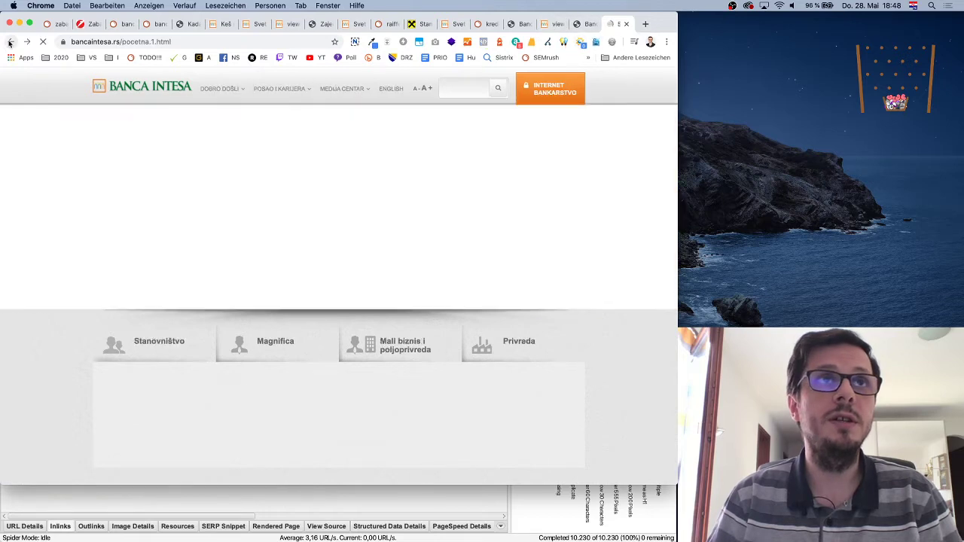
pyautogui.click(10, 43)
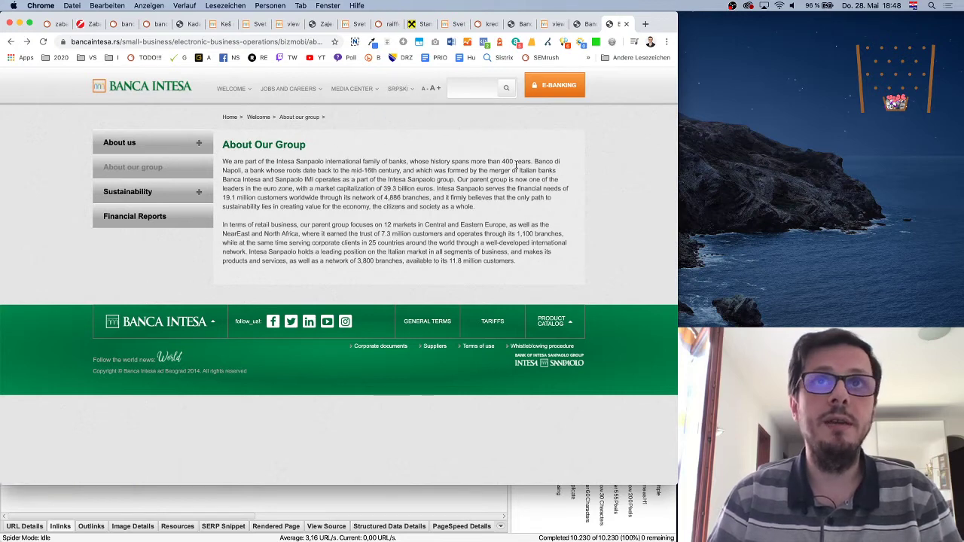
pyautogui.rightClick(596, 143)
pyautogui.click(640, 235)
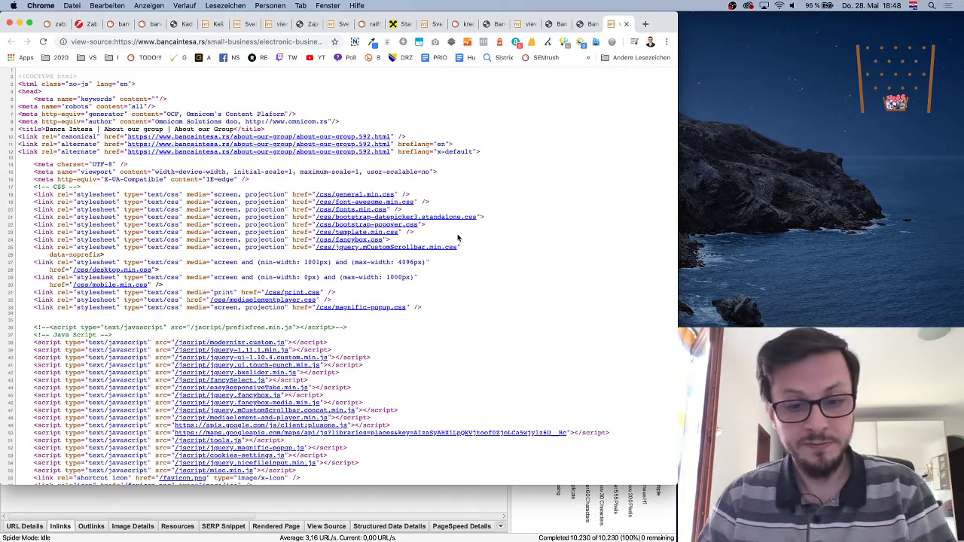
# Step: Search the English About Our Group source for hreflang and mark the x-default tag
pyautogui.press('super+f')
pyautogui.write('hreflan')
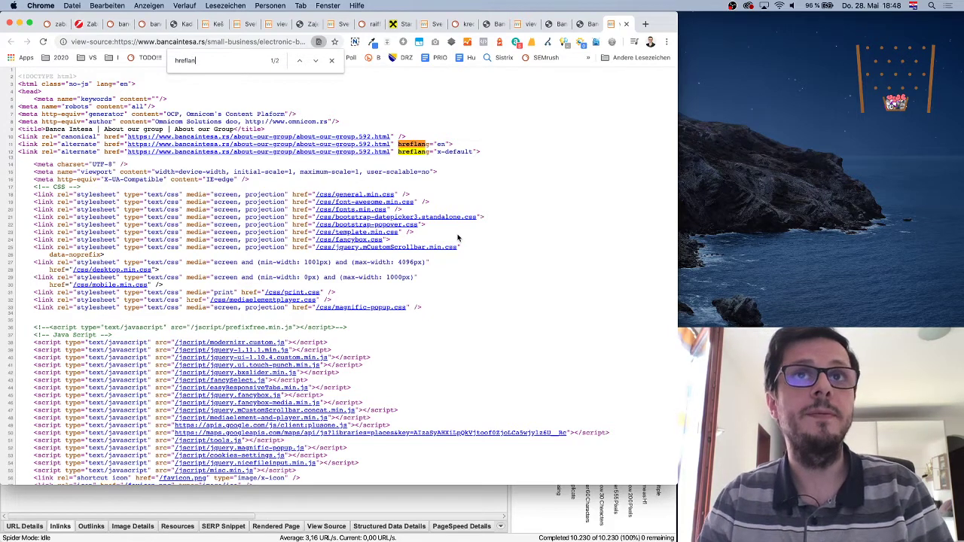
pyautogui.write('g')
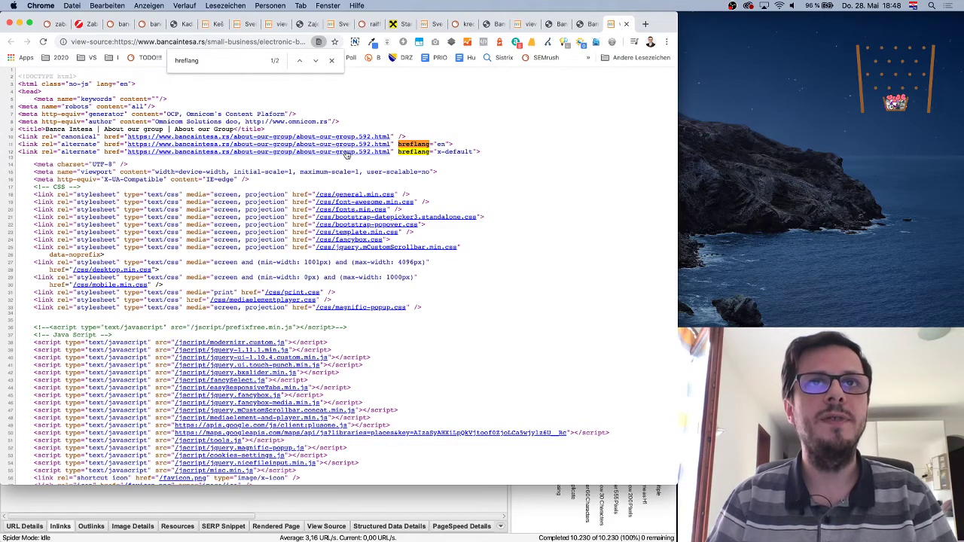
pyautogui.moveTo(490, 155); pyautogui.dragTo(400, 153)
pyautogui.click(509, 163)
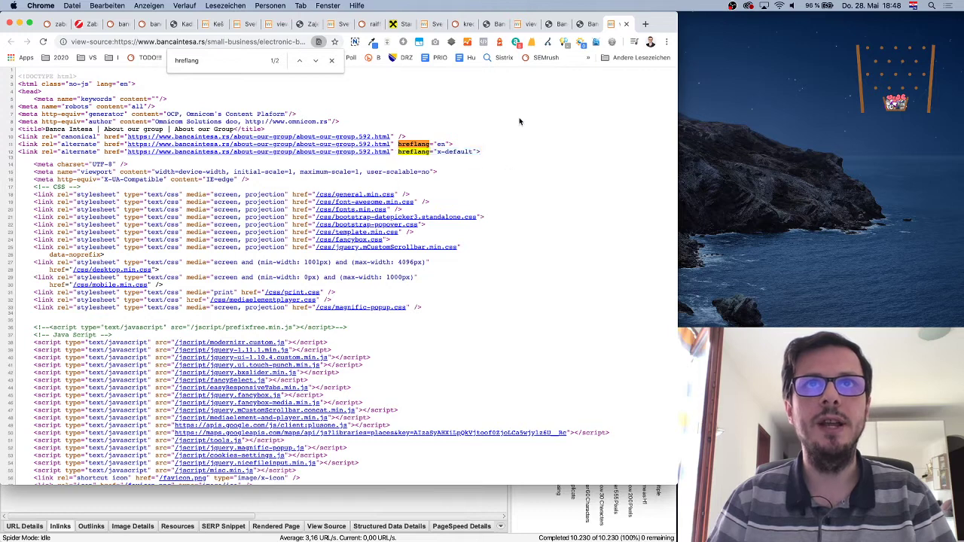
# Step: Open the Serbian O nama page and view its page source
pyautogui.hotkey('ctrl', 'shift', 'Tab')
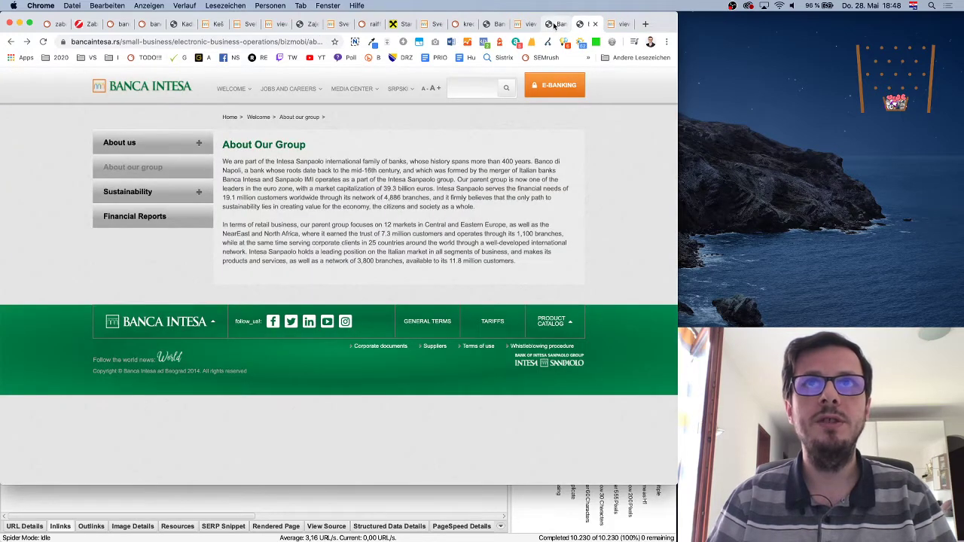
pyautogui.click(398, 115)
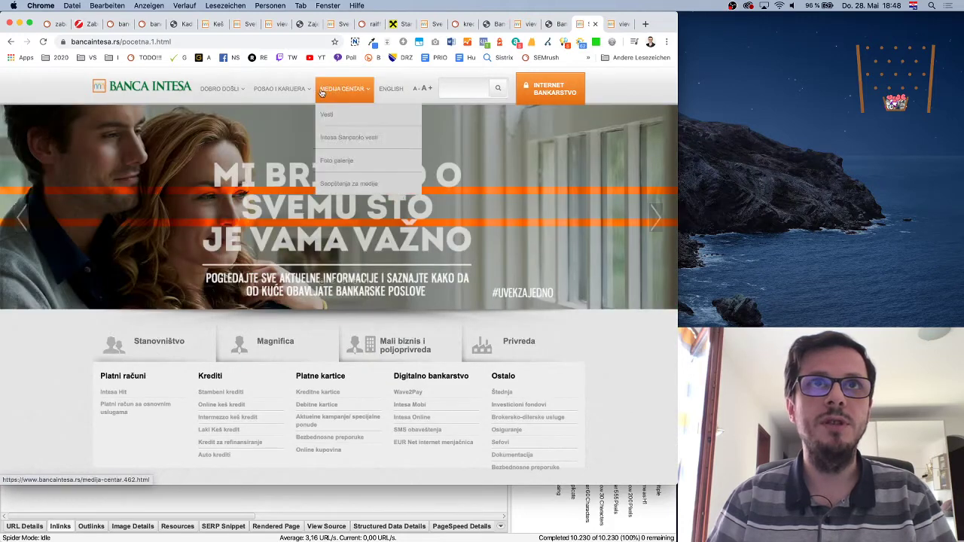
pyautogui.moveTo(221, 90)
pyautogui.click(227, 120)
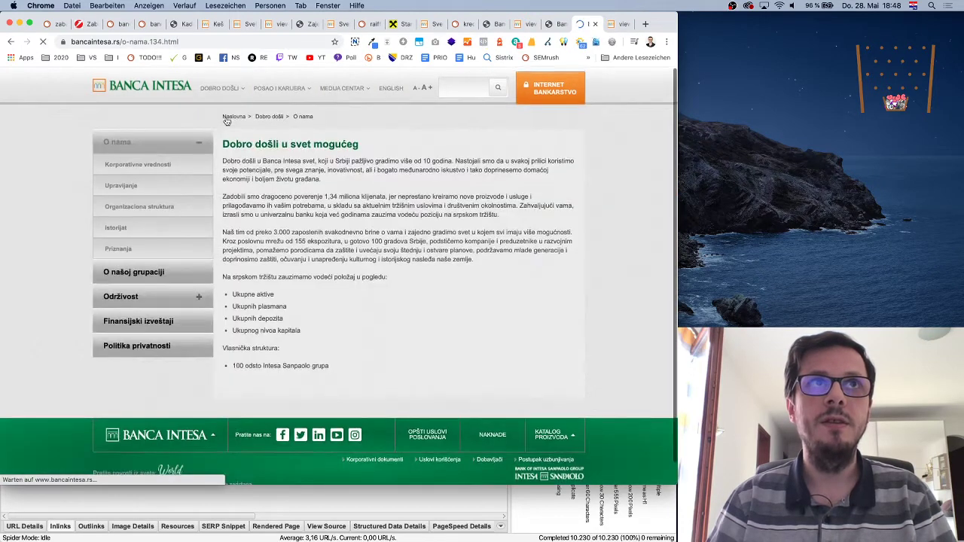
pyautogui.rightClick(623, 191)
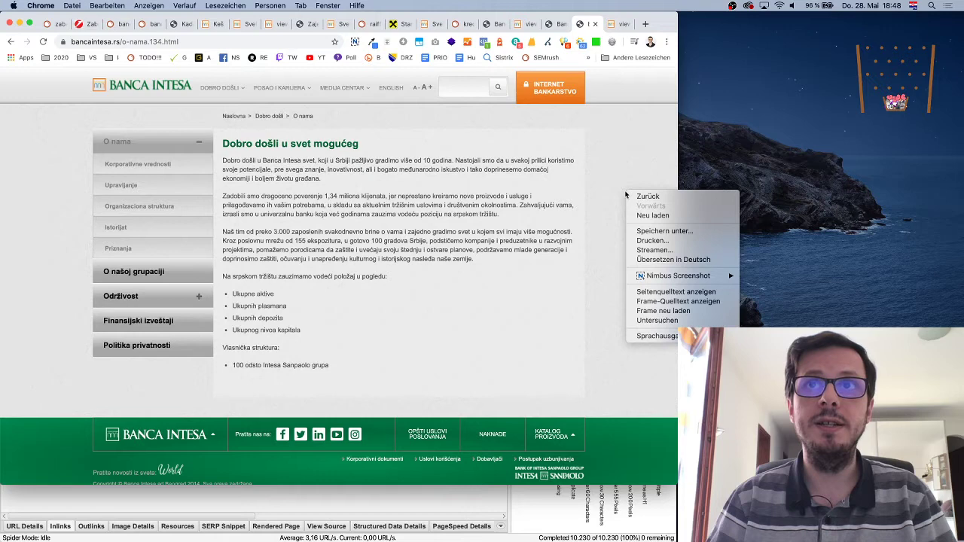
pyautogui.click(665, 291)
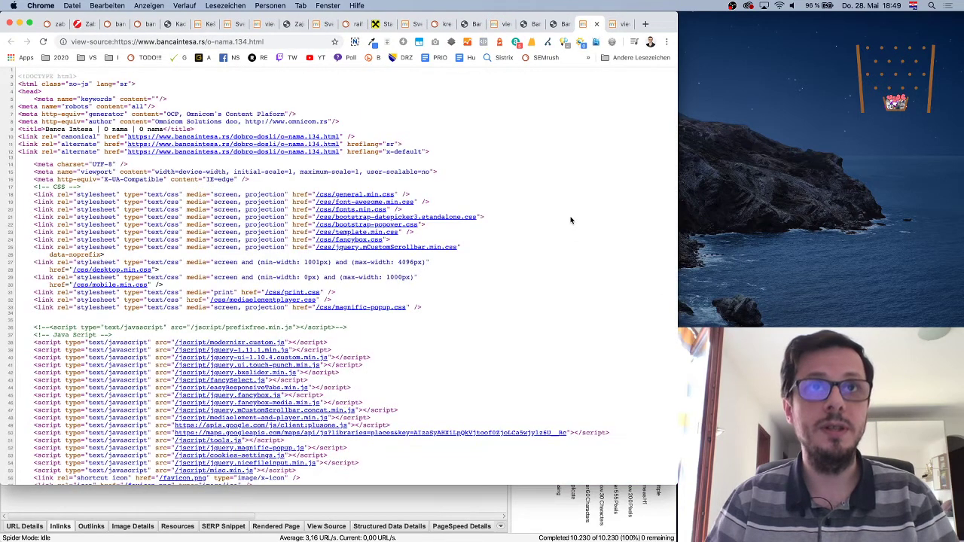
# Step: Find the sr and x-default hreflang tags in the O nama source
pyautogui.press('super+f')
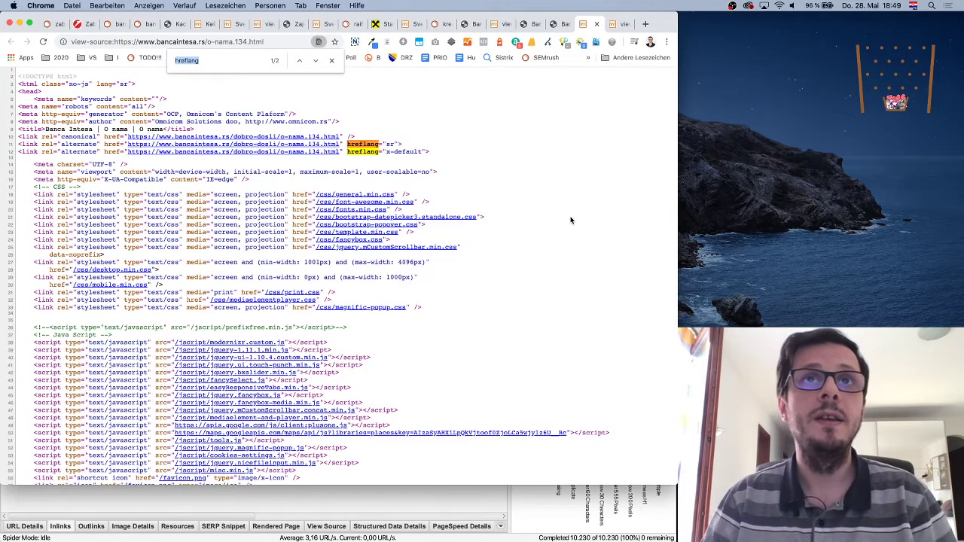
pyautogui.moveTo(395, 143); pyautogui.dragTo(21, 141)
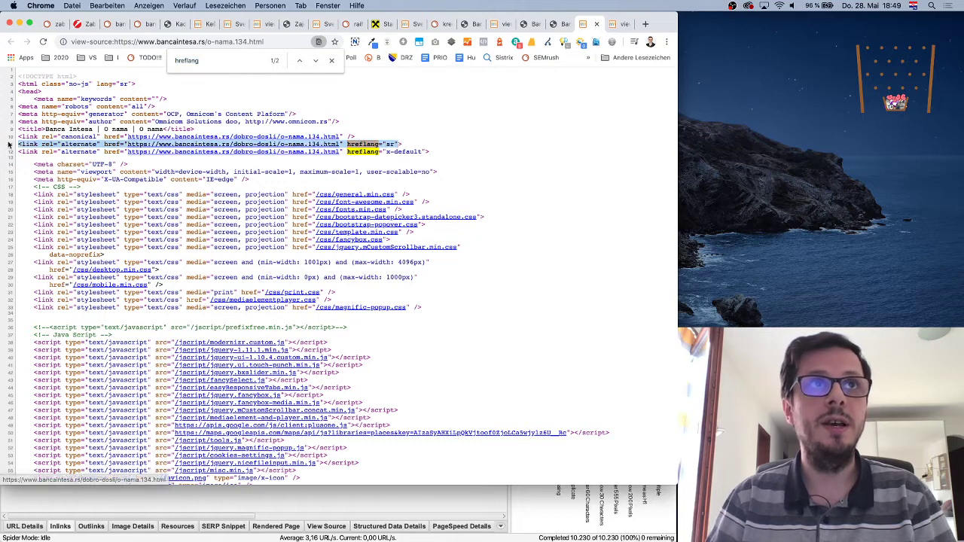
pyautogui.click(450, 146)
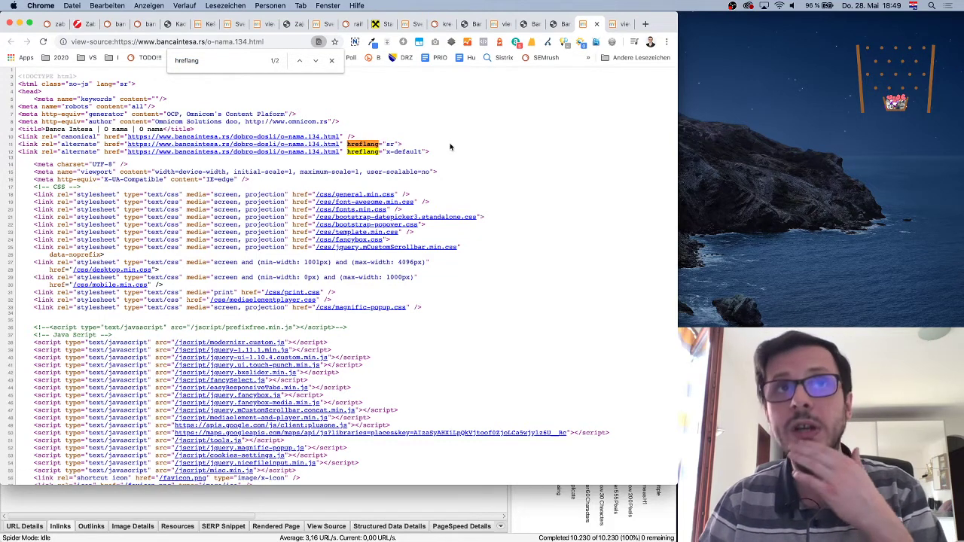
pyautogui.moveTo(431, 153); pyautogui.dragTo(118, 151)
pyautogui.click(119, 152)
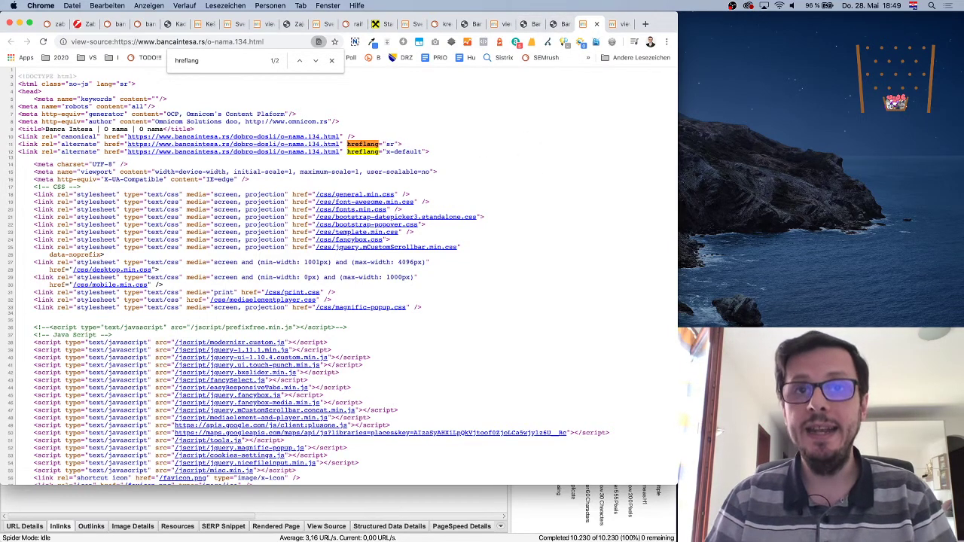
pyautogui.click(578, 523)
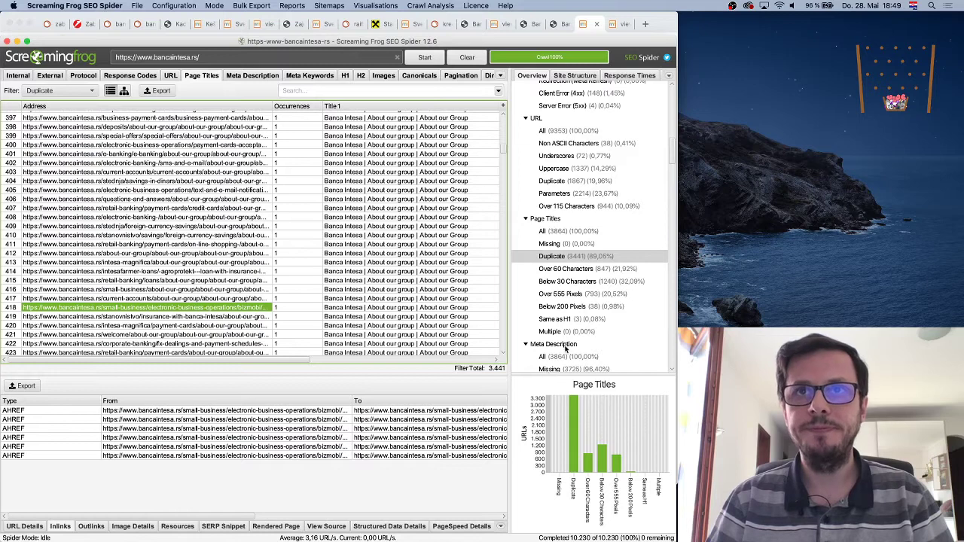
# Step: Check the missing, over-155-character and duplicate meta description lists
pyautogui.scroll(-5, 557, 313)
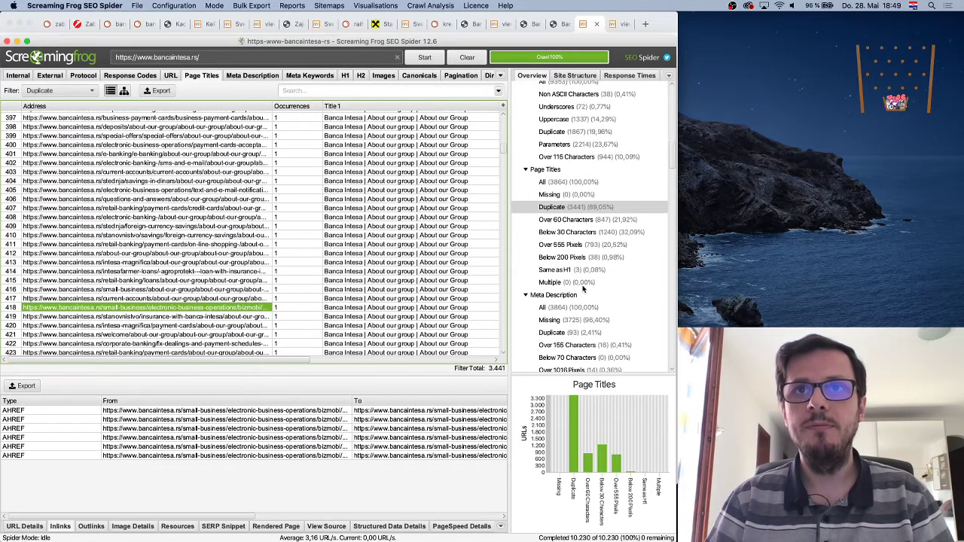
pyautogui.click(574, 263)
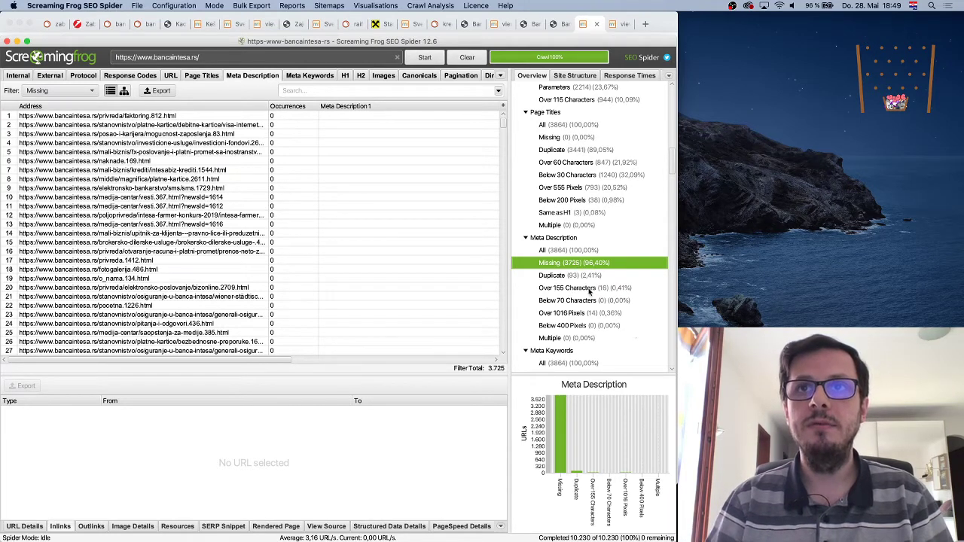
pyautogui.click(589, 289)
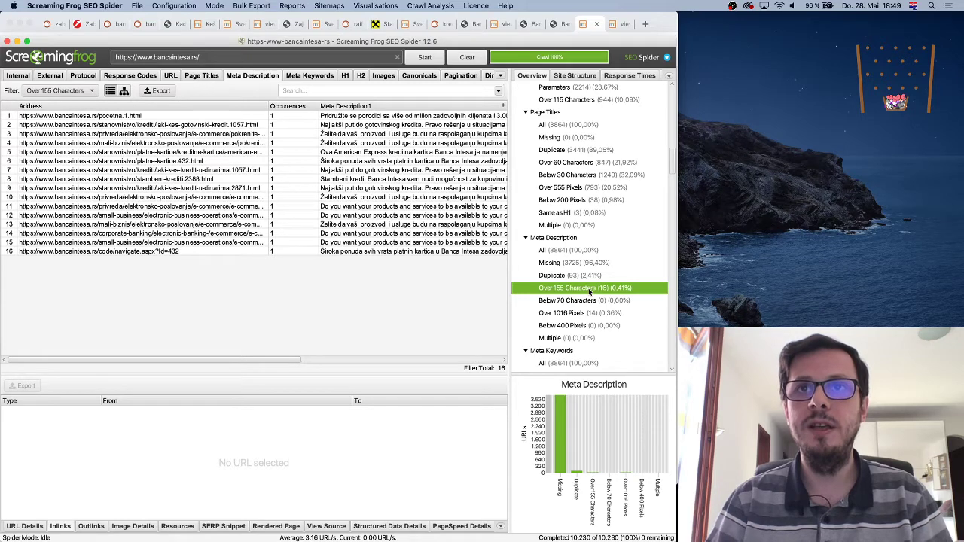
pyautogui.click(580, 276)
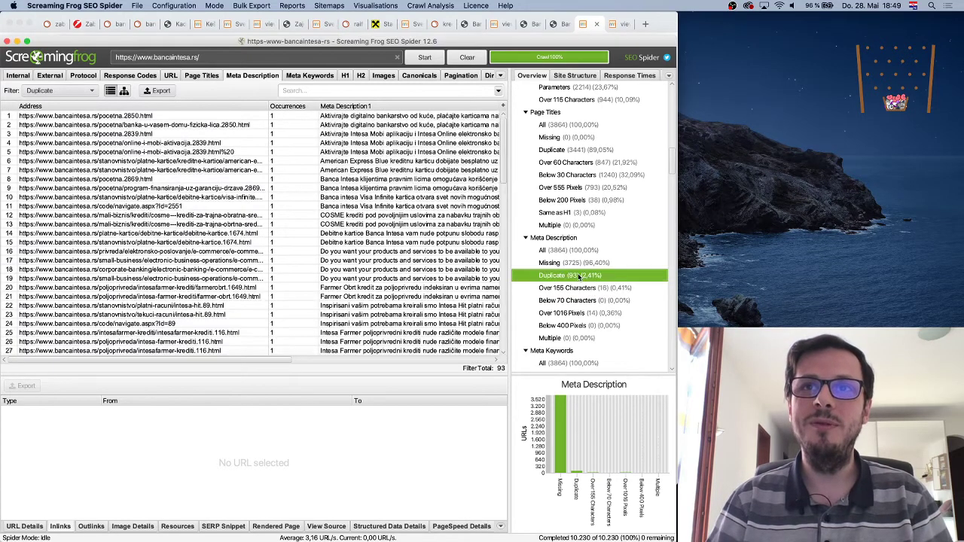
pyautogui.scroll(-5, 587, 277)
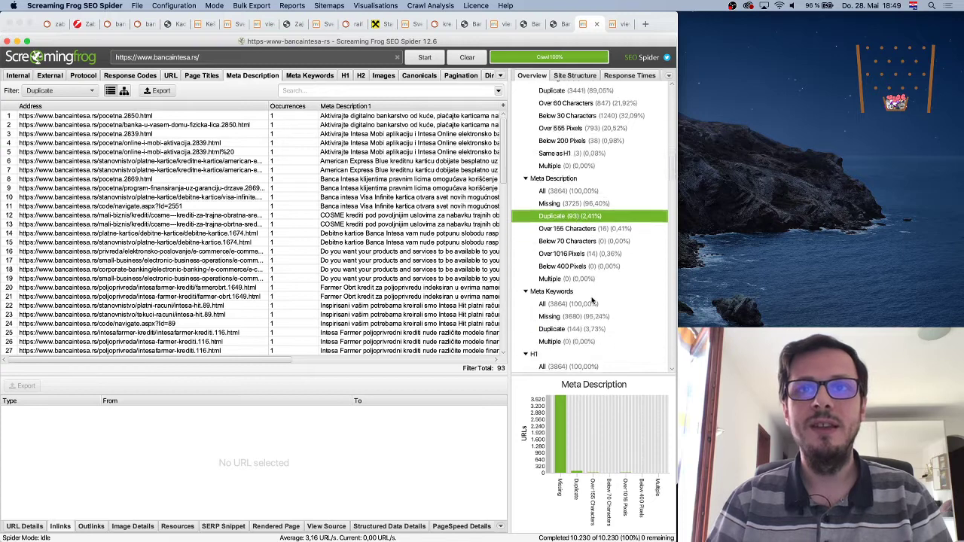
pyautogui.scroll(-1, 605, 273)
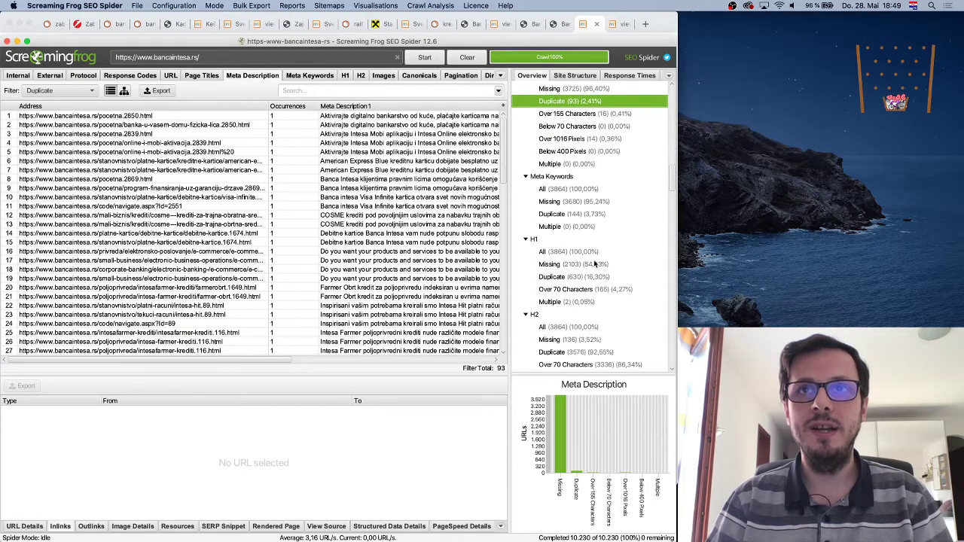
# Step: List the 2,103 pages missing an H1 and scroll through the Overview sections
pyautogui.click(581, 265)
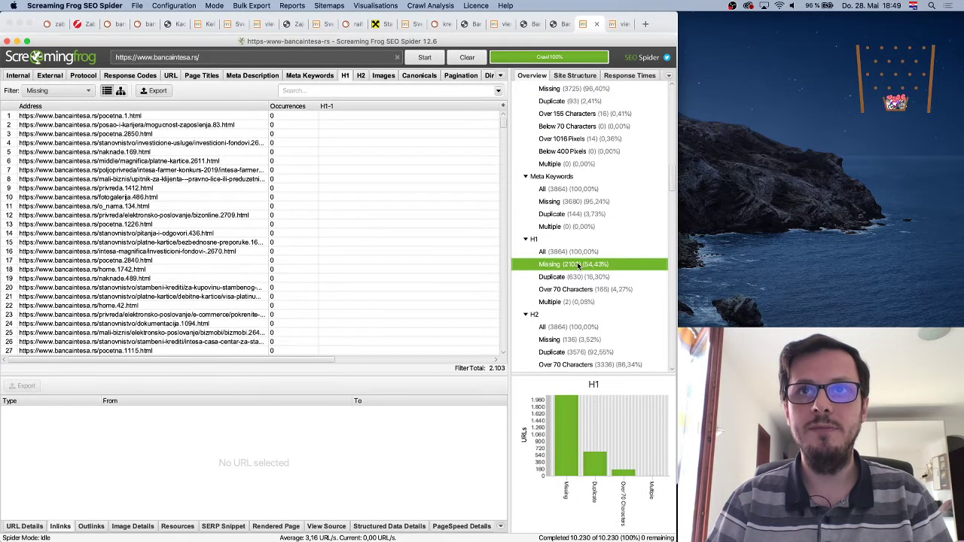
pyautogui.scroll(-2, 619, 290)
pyautogui.scroll(-8, 619, 290)
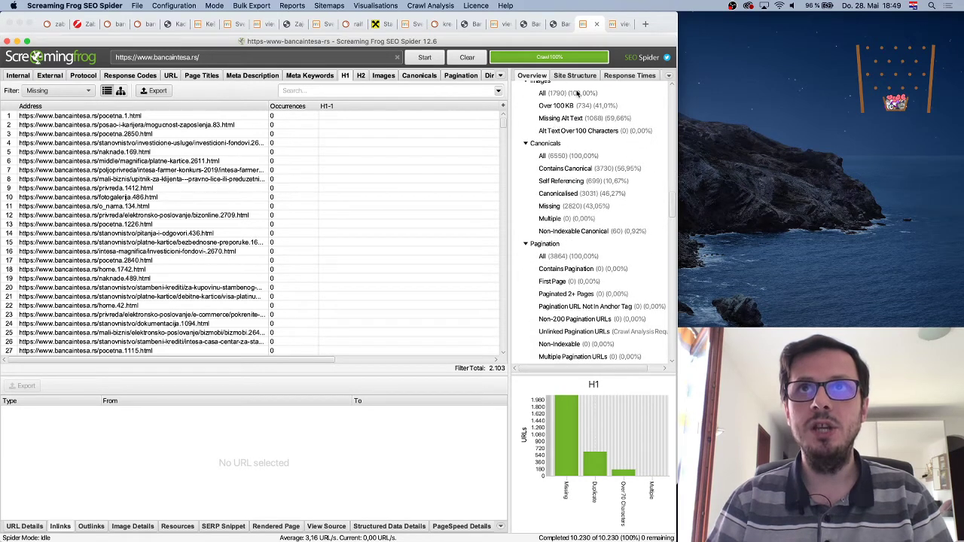
pyautogui.scroll(-3, 595, 189)
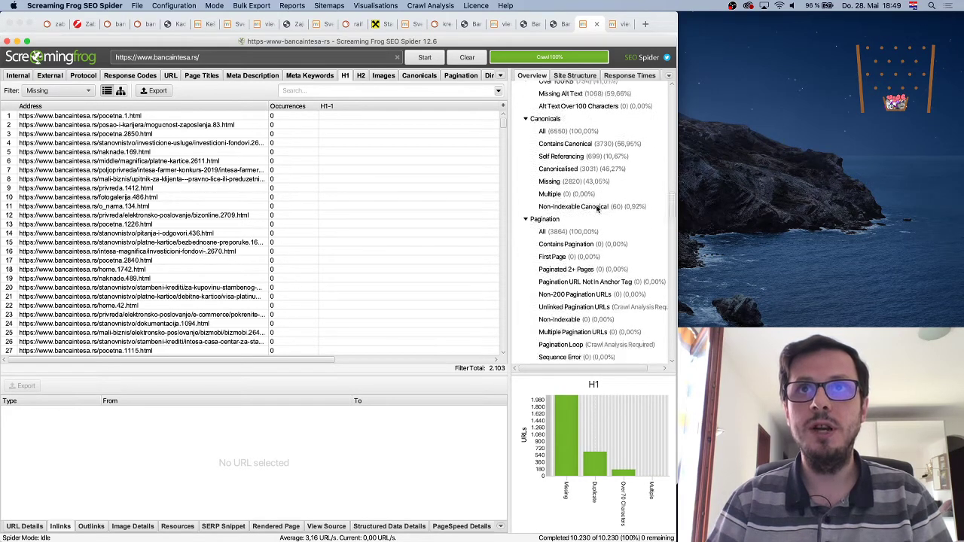
pyautogui.scroll(-6, 597, 208)
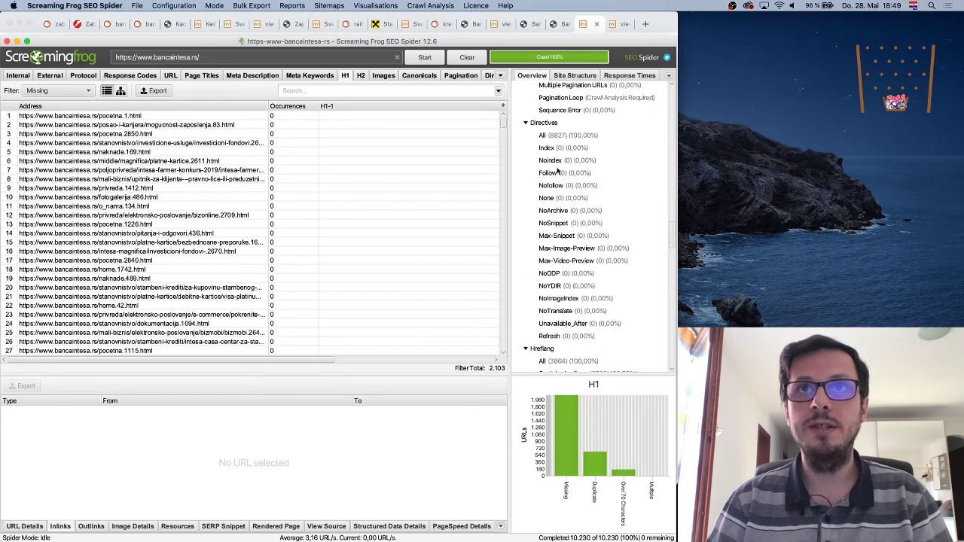
pyautogui.scroll(1, 580, 164)
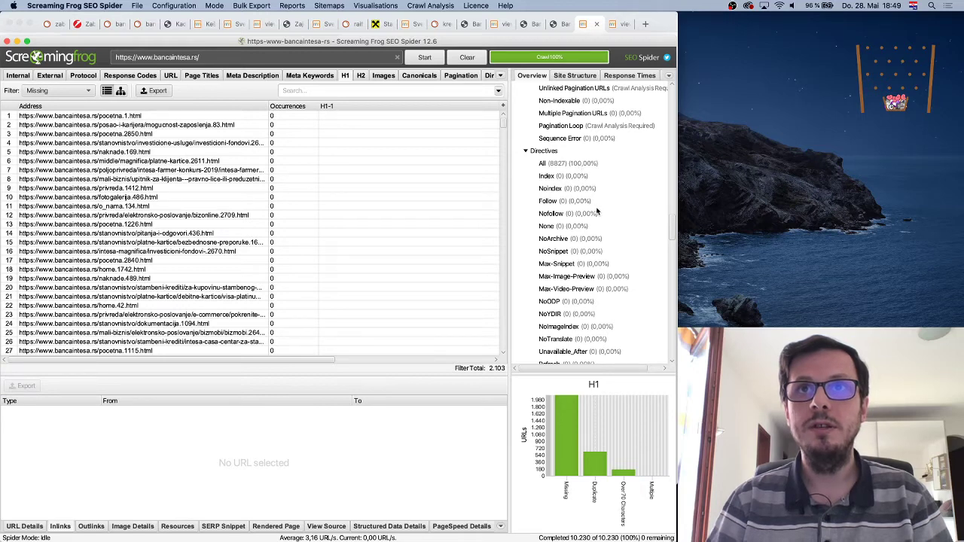
pyautogui.scroll(-5, 597, 210)
pyautogui.scroll(3, 597, 210)
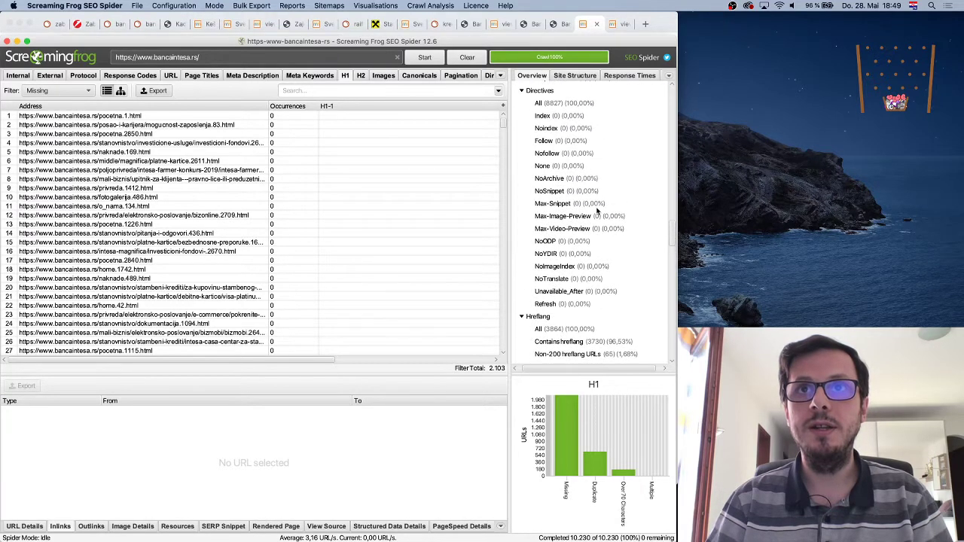
pyautogui.scroll(-15, 597, 210)
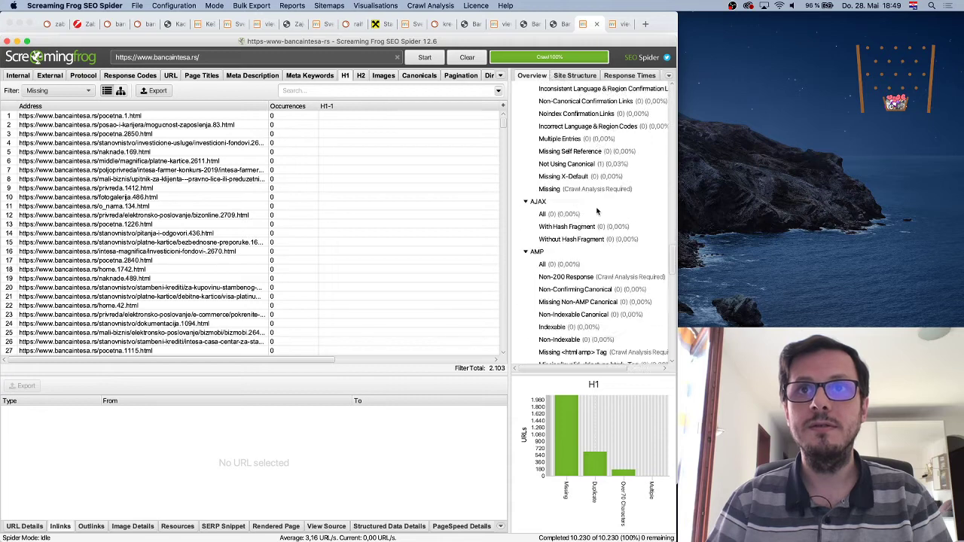
pyautogui.scroll(-12, 597, 210)
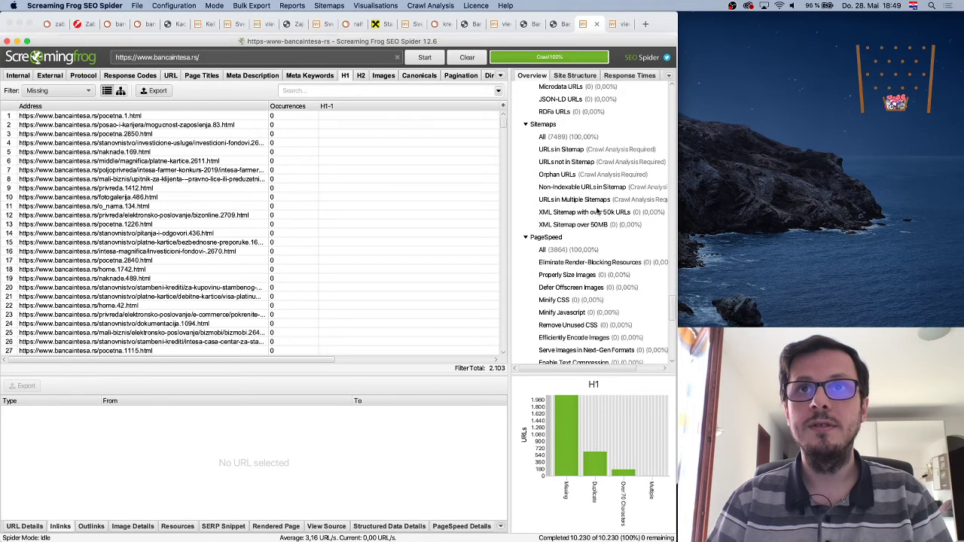
pyautogui.scroll(-3, 597, 210)
pyautogui.scroll(20, 597, 212)
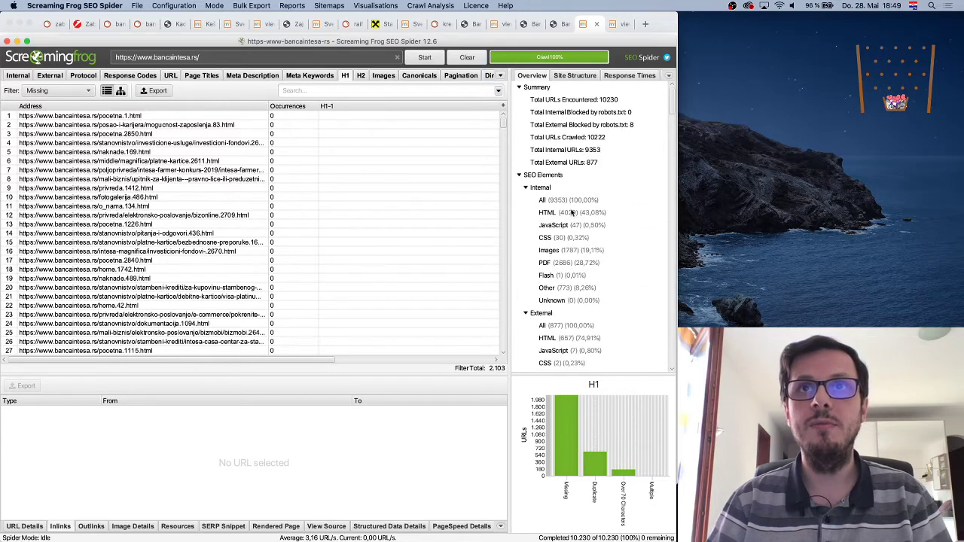
# Step: List the 4,029 internal HTML pages and sort them by Indexability
pyautogui.click(571, 212)
pyautogui.hscroll(5, 392, 197)
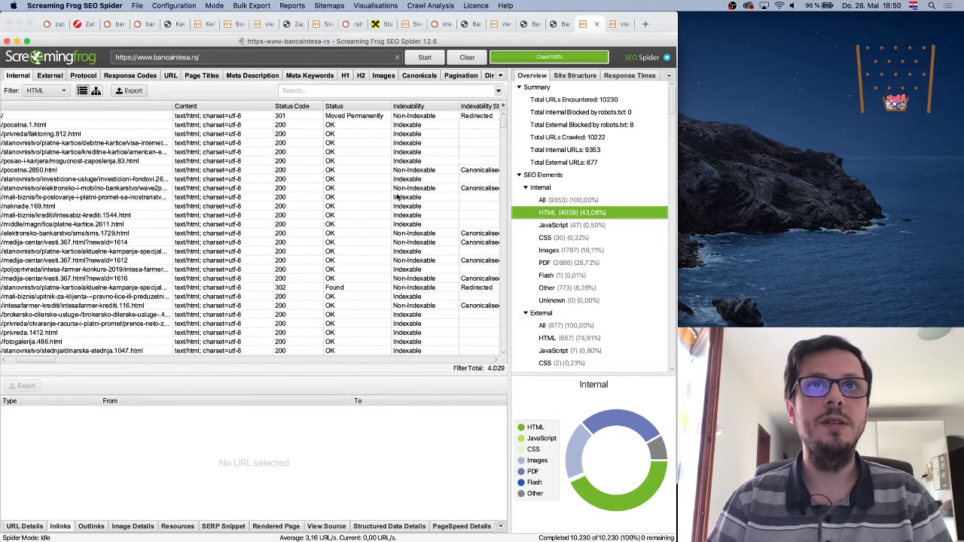
pyautogui.hscroll(-4, 397, 197)
pyautogui.hscroll(3, 396, 198)
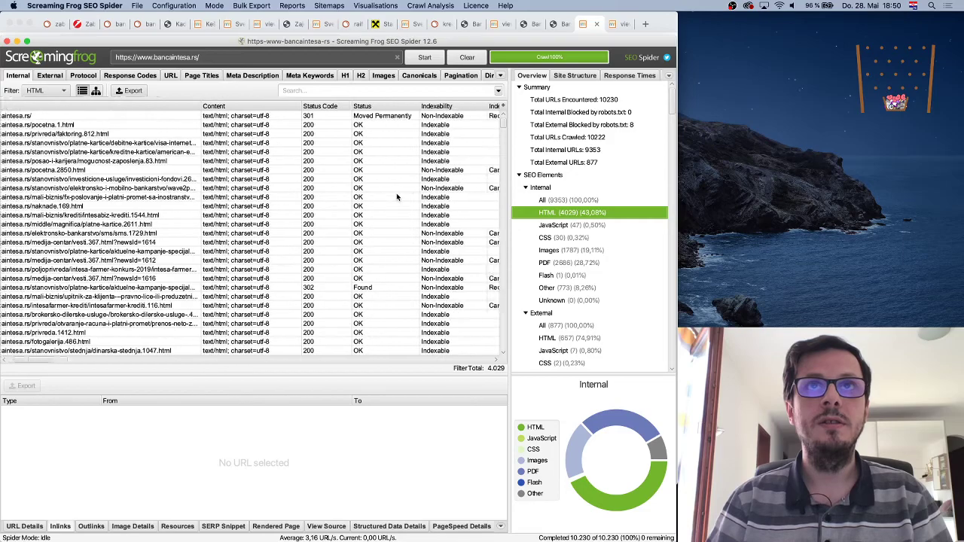
pyautogui.hscroll(1, 397, 193)
pyautogui.click(421, 110)
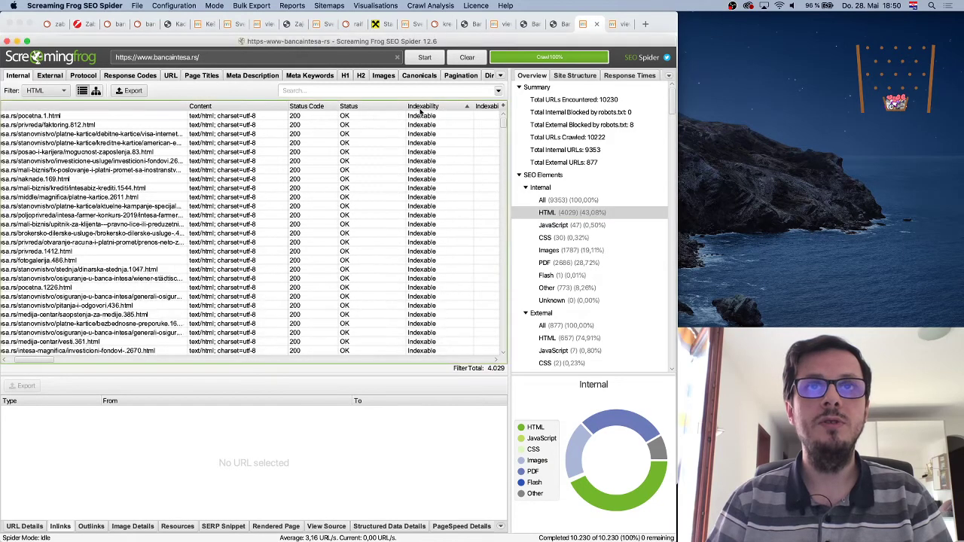
# Step: Show inlinks for the non-indexable foto-galerija.1300.html?p=0 page
pyautogui.scroll(-5, 458, 176)
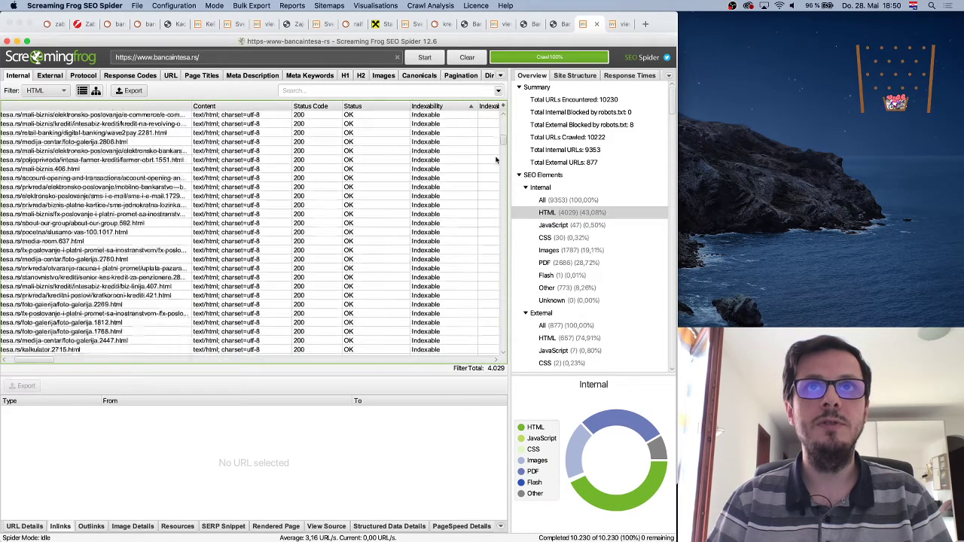
pyautogui.scroll(-10, 493, 180)
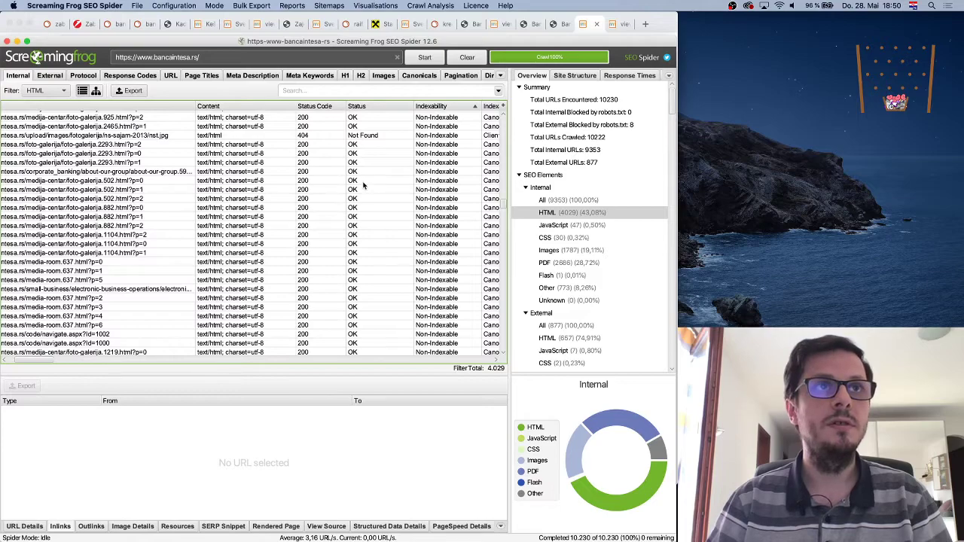
pyautogui.scroll(-10, 363, 185)
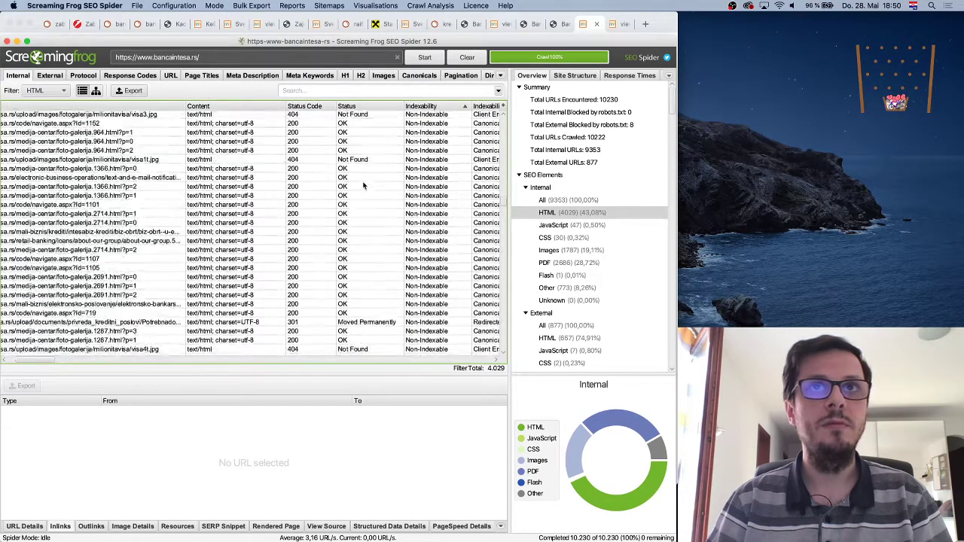
pyautogui.scroll(-5, 363, 185)
pyautogui.click(122, 164)
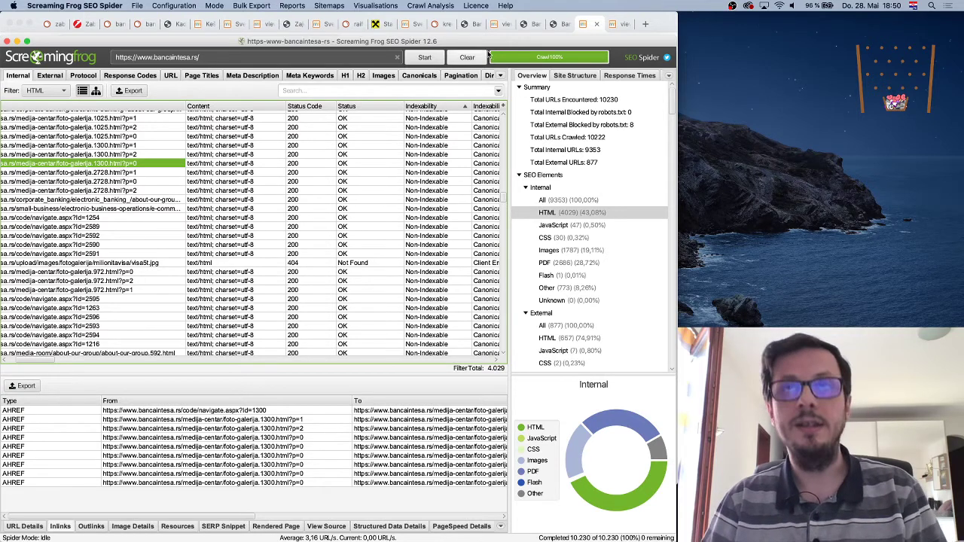
# Step: Load the foto-galerija.1300.html?p=0 page in a new tab and search its source for noindex
pyautogui.click(643, 24)
pyautogui.write('https://www.bancaintesa.rs/medija-centar/foto-galerija.1300.html?p=0')
pyautogui.press('Return')
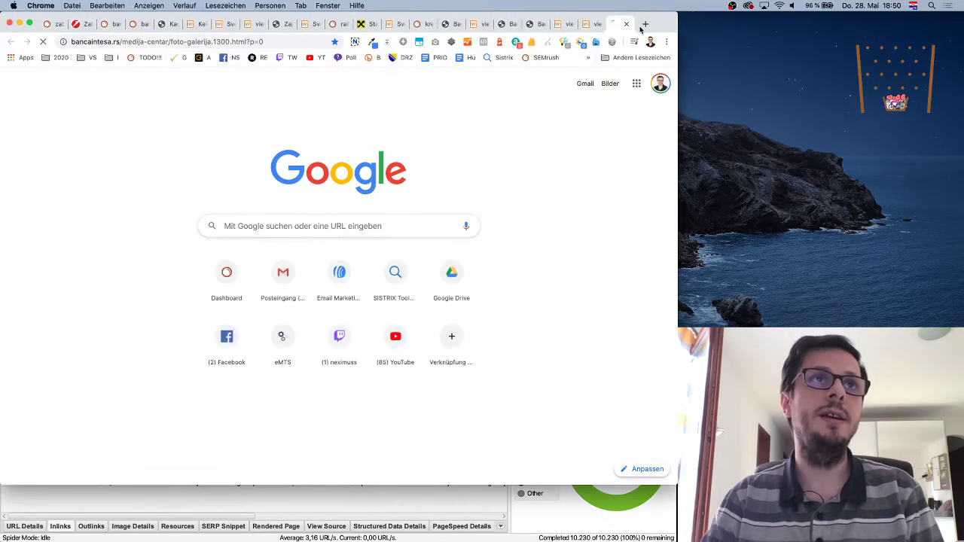
pyautogui.rightClick(641, 137)
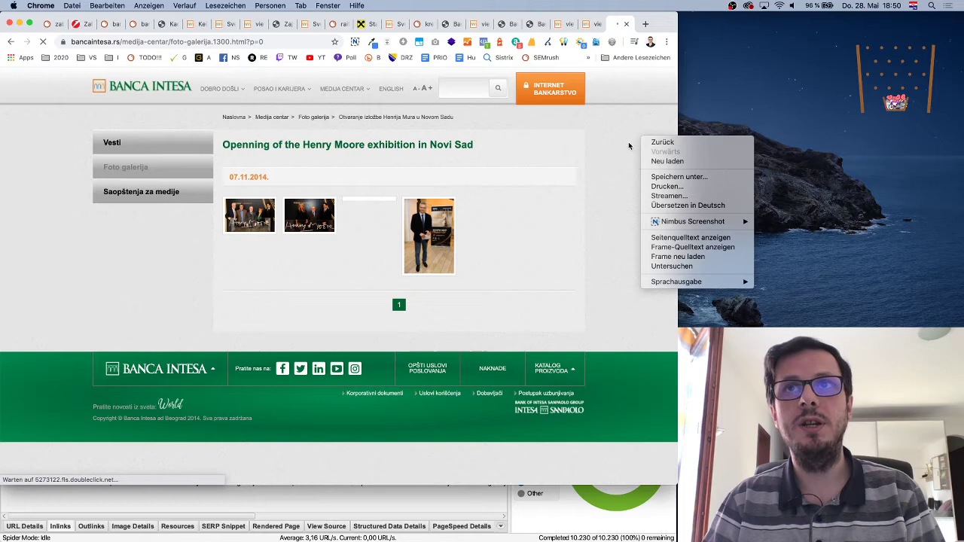
pyautogui.click(678, 239)
pyautogui.press('super+f')
pyautogui.write('noindex')
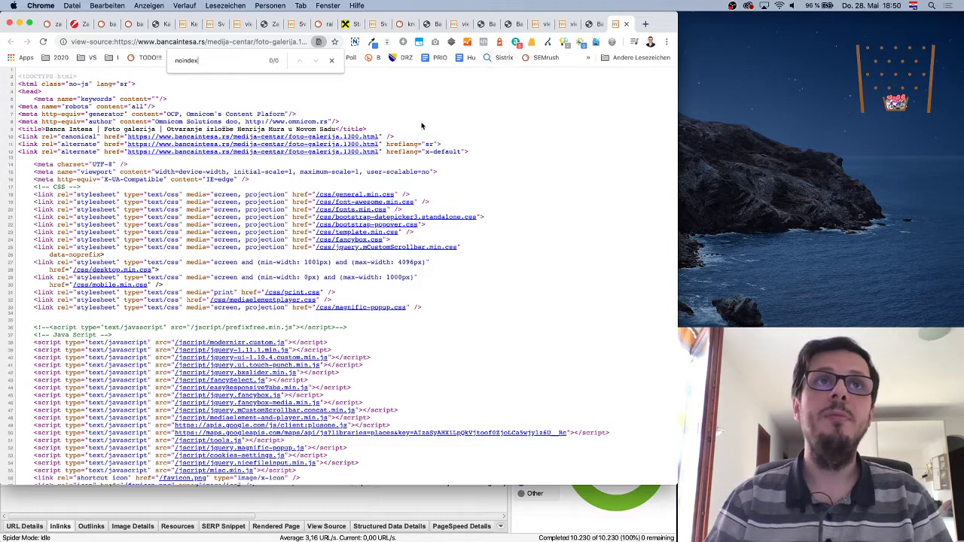
pyautogui.click(593, 25)
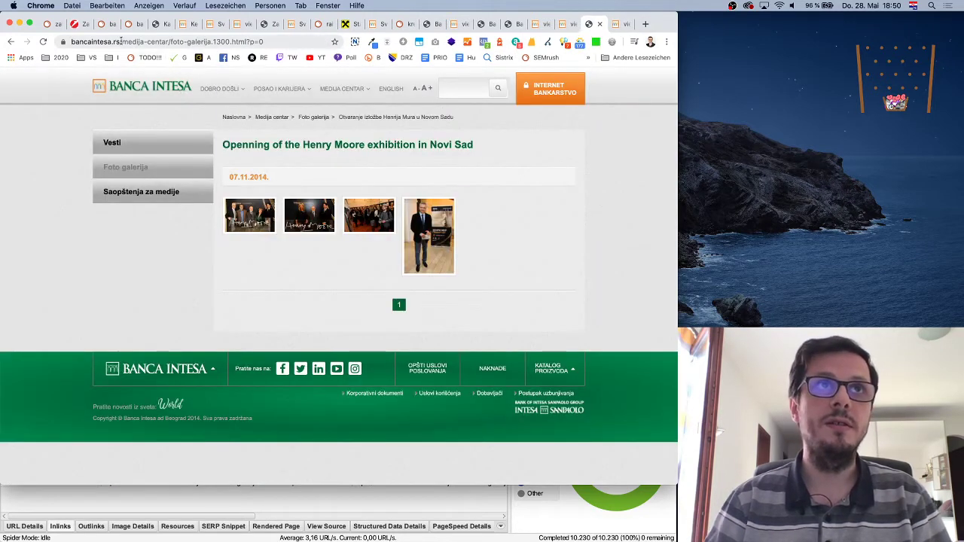
# Step: Load bancaintesa.rs/robots.txt, which returns 404, then go back to the gallery page
pyautogui.moveTo(123, 41); pyautogui.dragTo(288, 43)
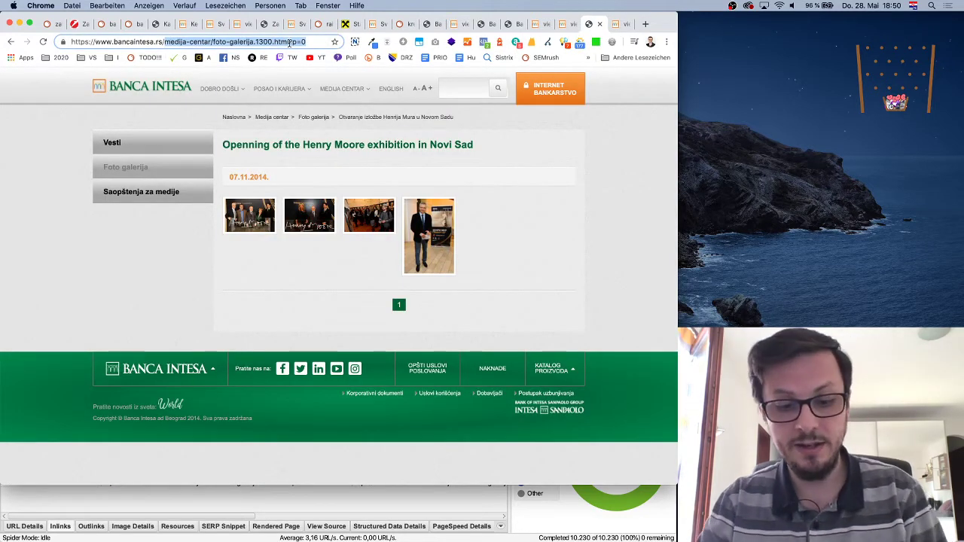
pyautogui.write('robots.txt')
pyautogui.press('Return')
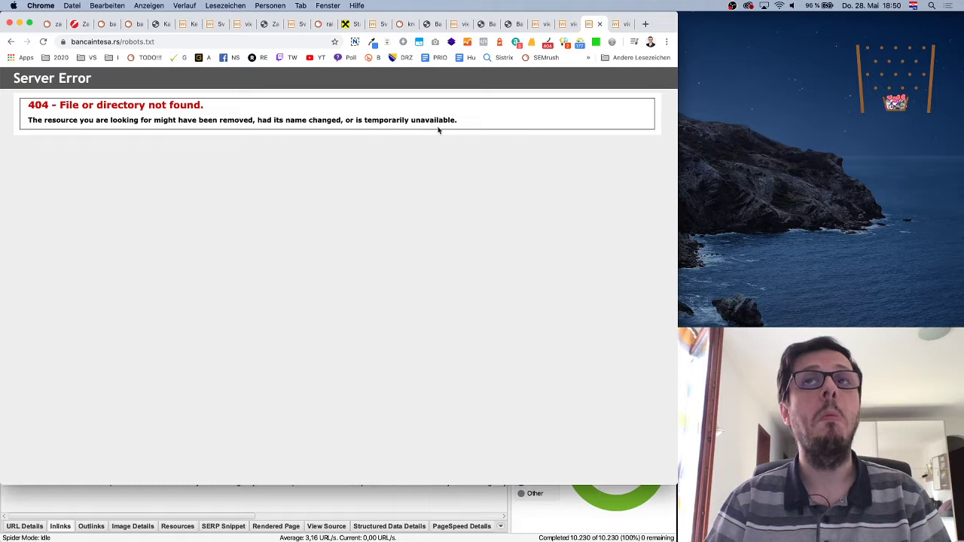
pyautogui.click(625, 28)
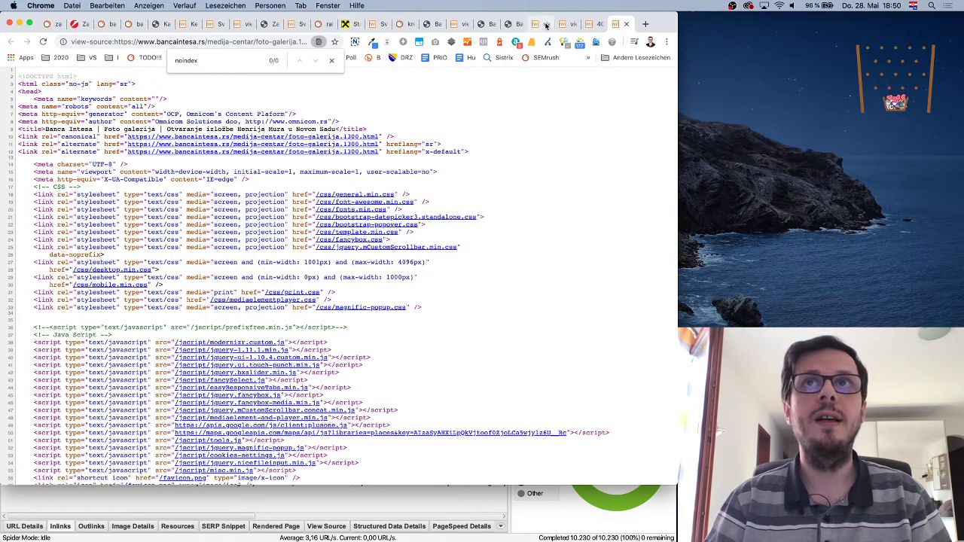
pyautogui.click(595, 24)
pyautogui.click(12, 43)
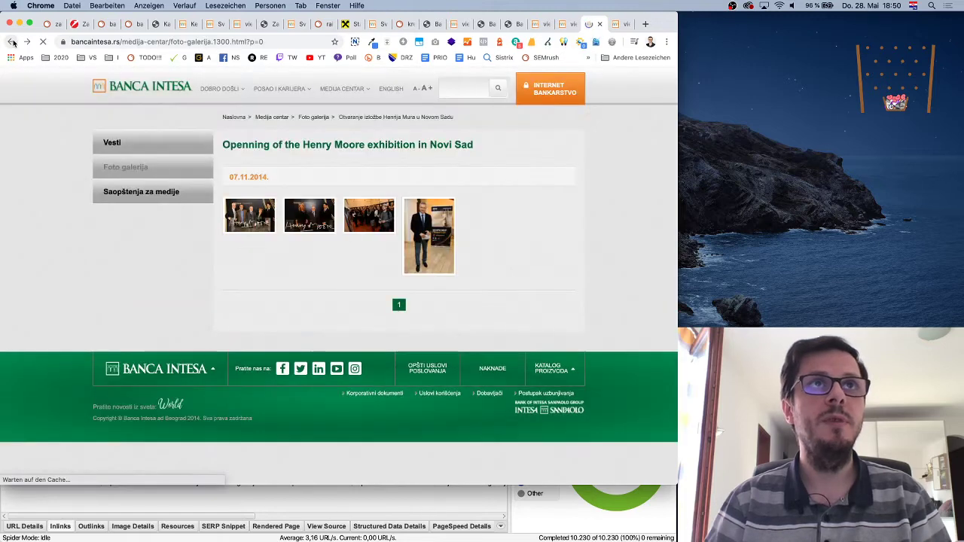
# Step: Check the gallery page's robots directives in SeeRobots: index, follow, X-Robots N/A
pyautogui.click(595, 43)
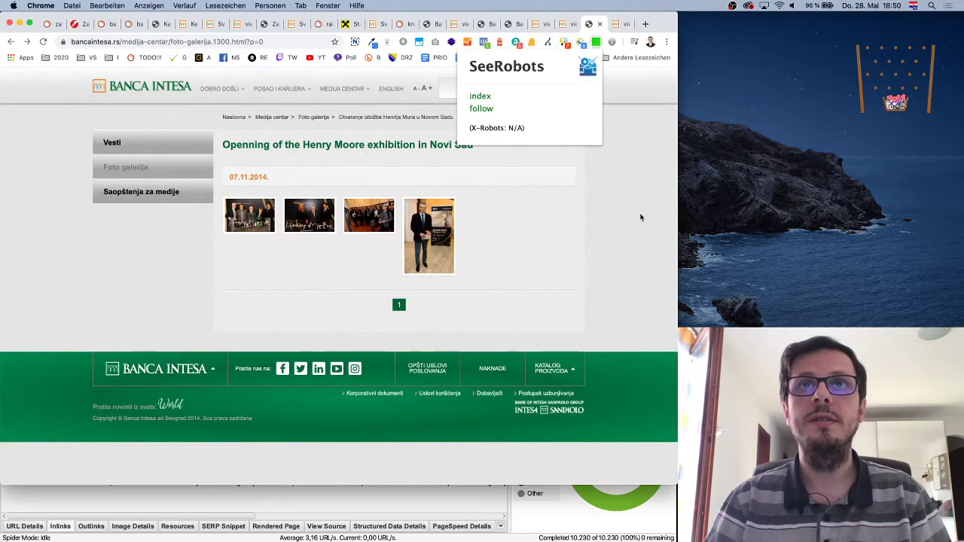
pyautogui.moveTo(473, 125); pyautogui.dragTo(524, 127)
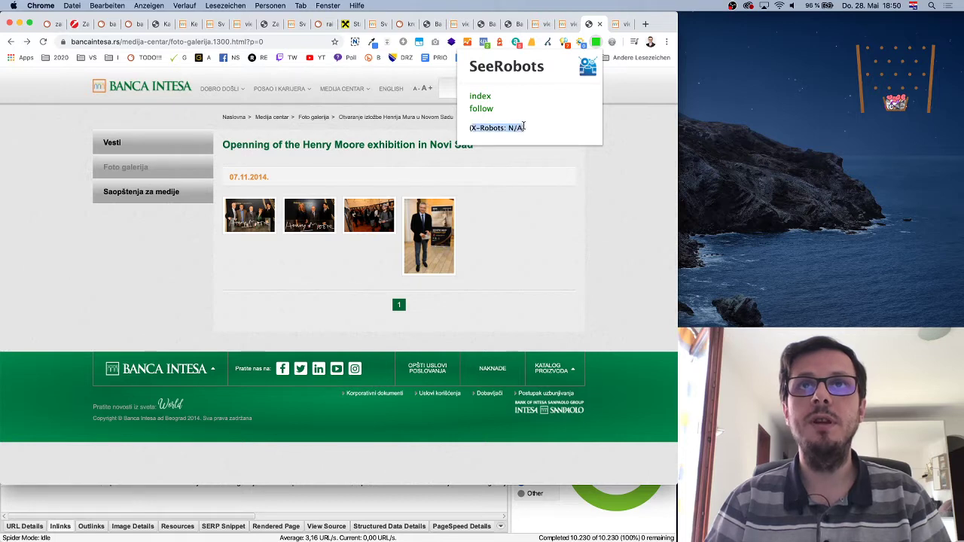
pyautogui.click(540, 179)
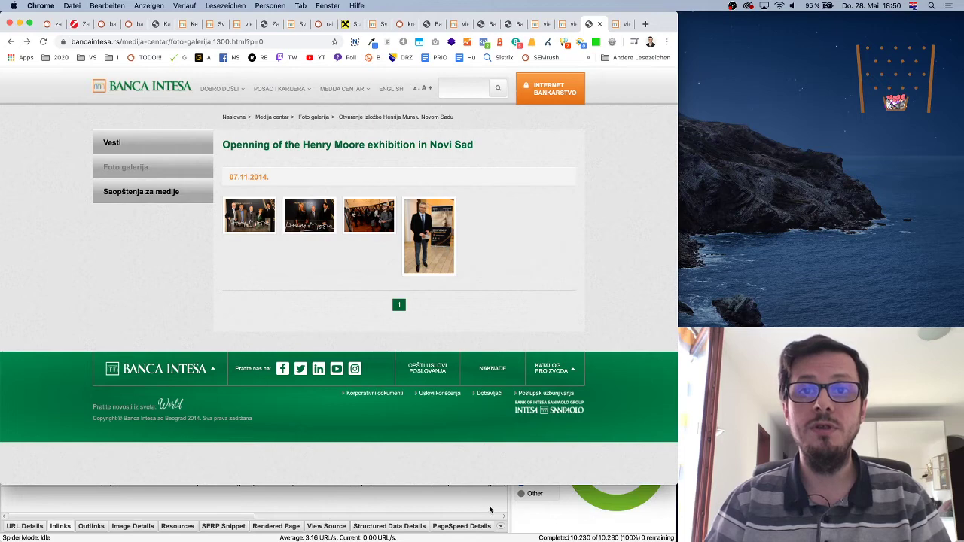
# Step: In Screaming Frog, select the gallery page's Non-Indexable status
pyautogui.click(490, 510)
pyautogui.click(232, 164)
pyautogui.click(416, 164)
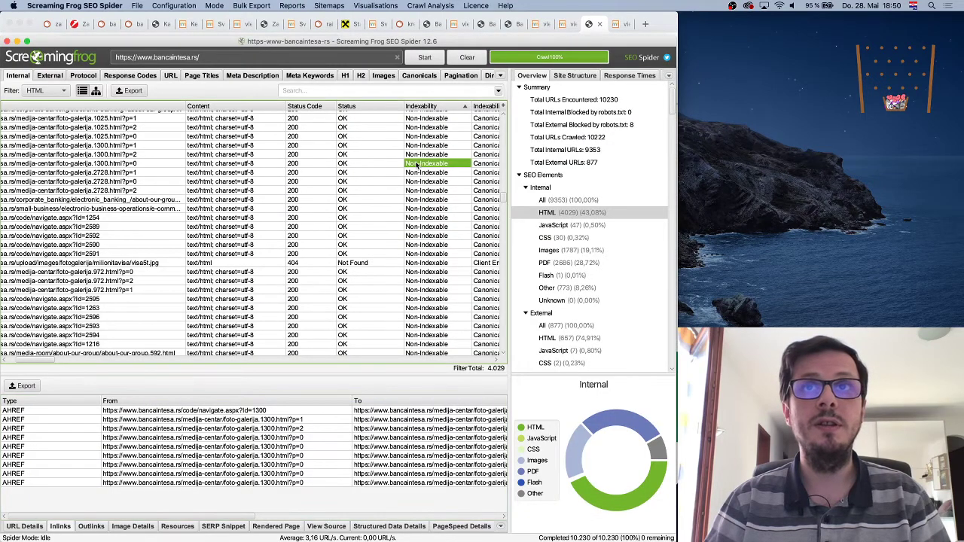
pyautogui.click(78, 164)
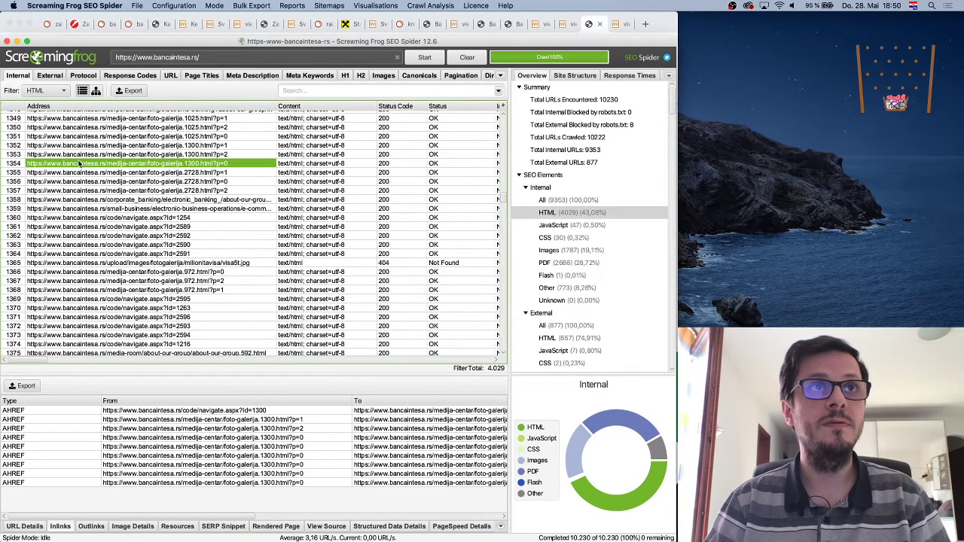
pyautogui.rightClick(78, 163)
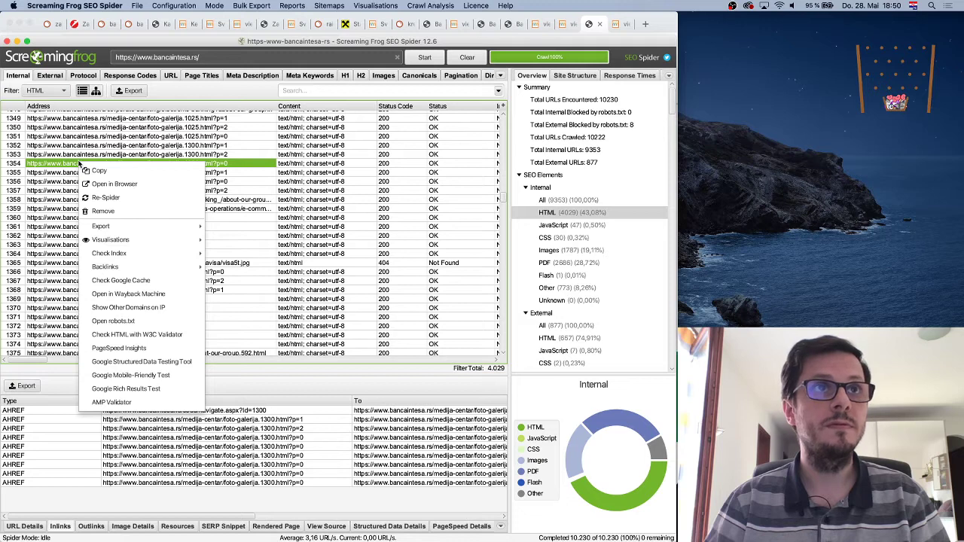
pyautogui.moveTo(147, 256)
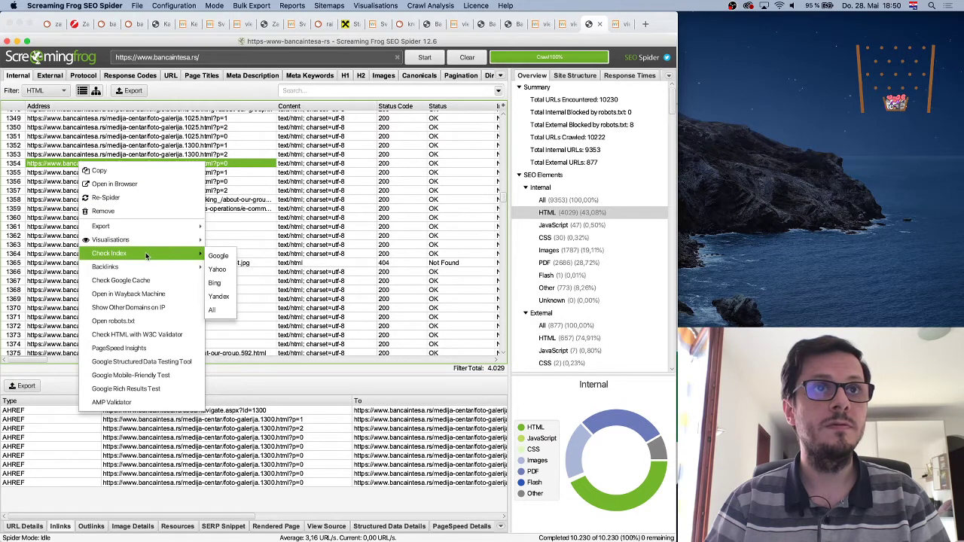
pyautogui.click(245, 162)
pyautogui.hscroll(10, 293, 166)
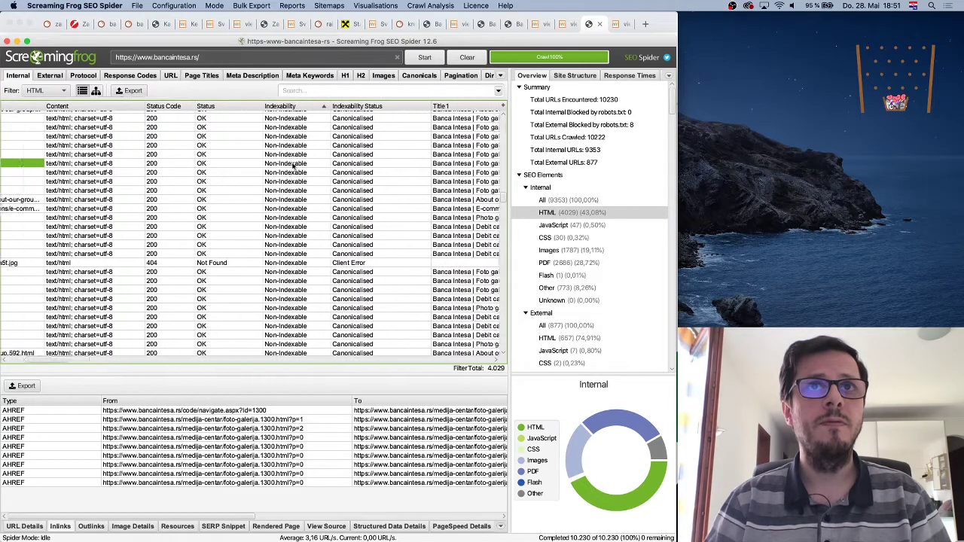
pyautogui.hscroll(3, 293, 165)
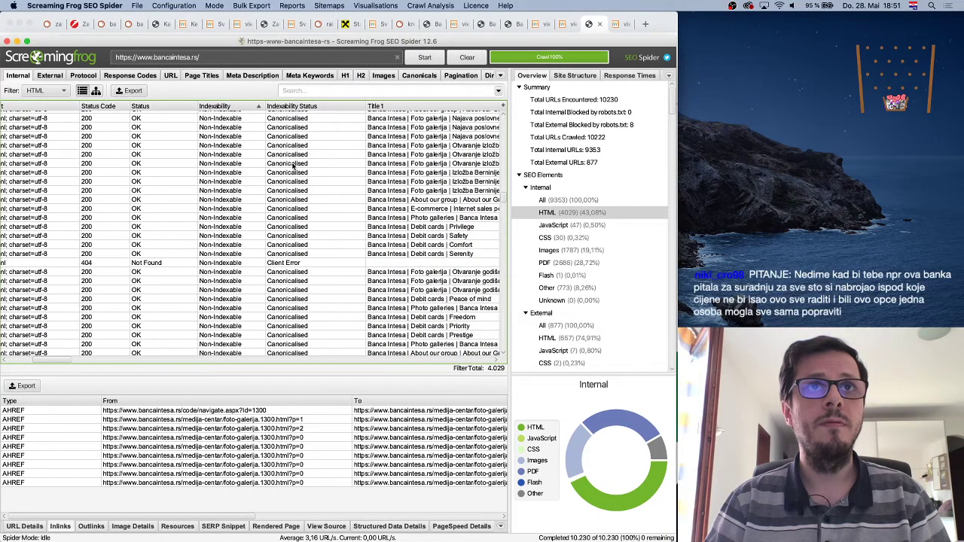
pyautogui.hscroll(10, 293, 165)
pyautogui.hscroll(20, 293, 165)
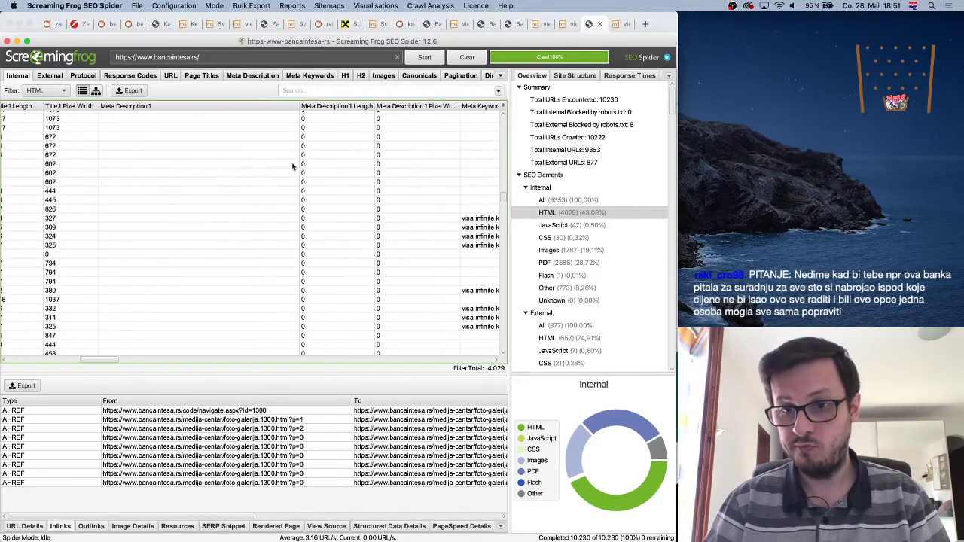
pyautogui.hscroll(6, 293, 166)
pyautogui.hscroll(18, 292, 166)
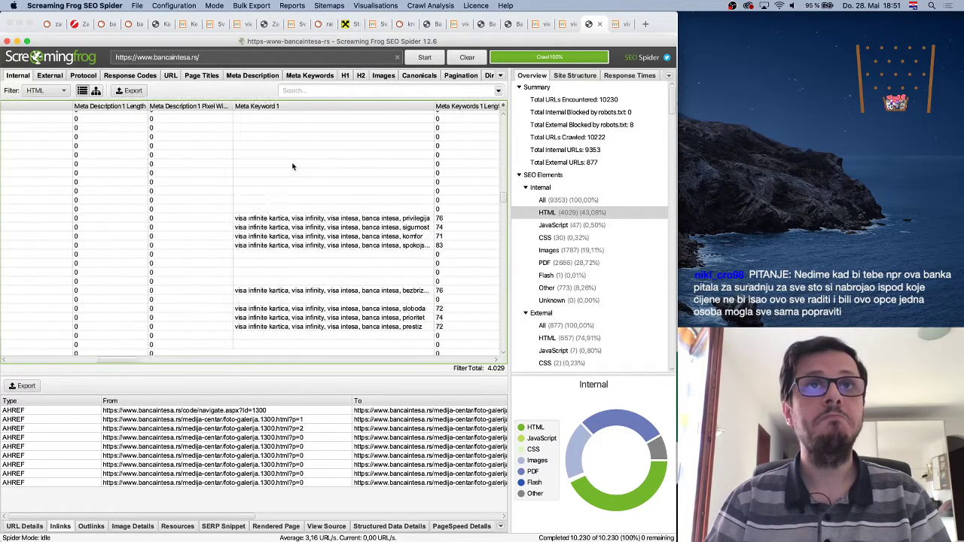
pyautogui.hscroll(-20, 293, 165)
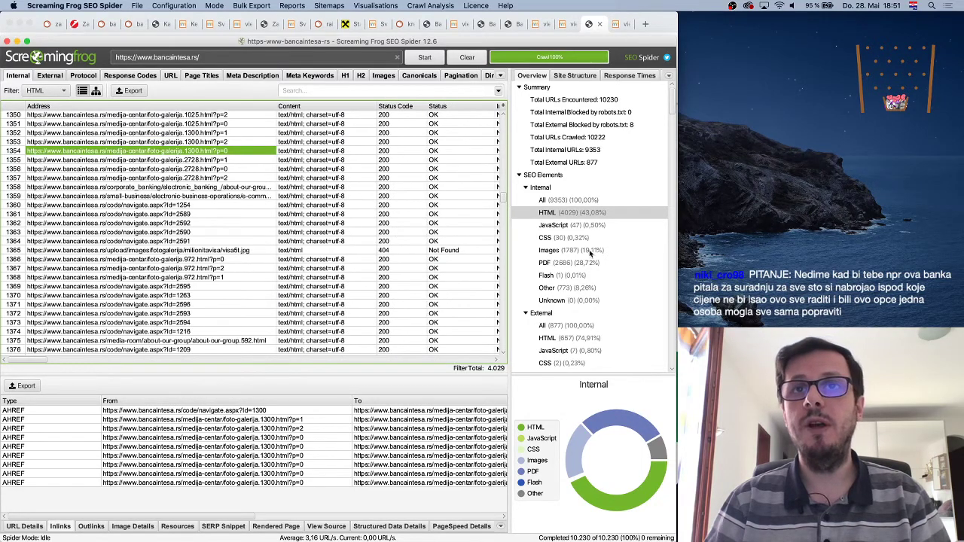
pyautogui.click(610, 239)
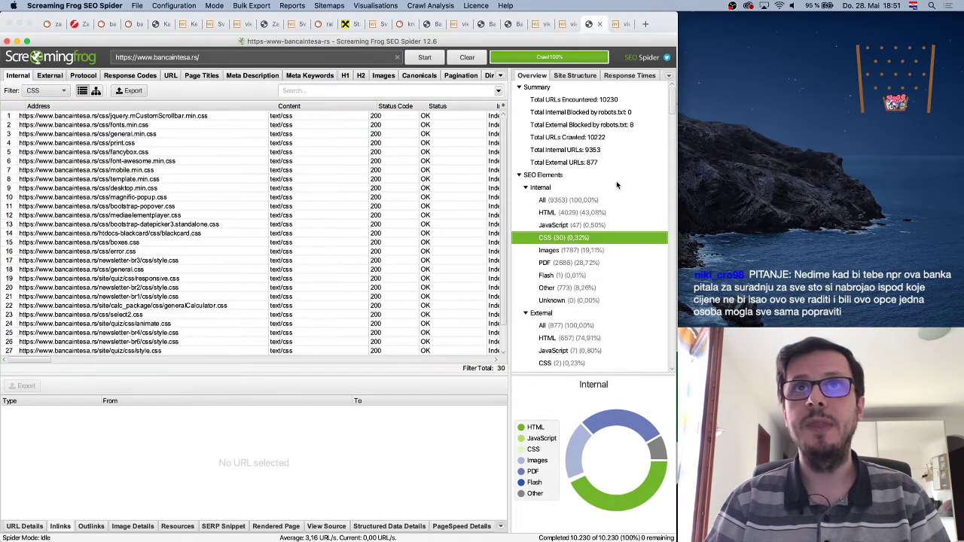
pyautogui.click(570, 214)
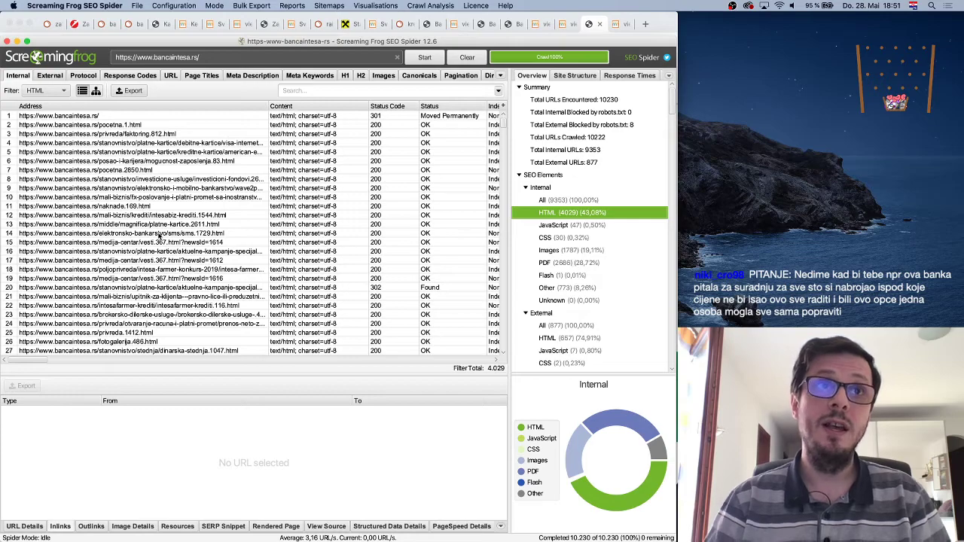
pyautogui.scroll(-20, 159, 237)
pyautogui.scroll(20, 159, 237)
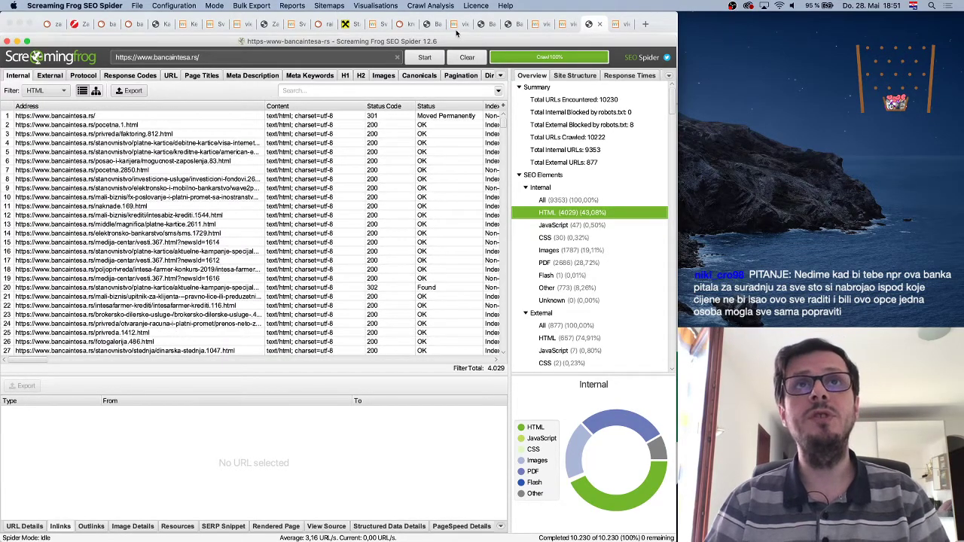
# Step: Return to the Banca Intesa cash loan page in Chrome, select its domain, and start a blank tab
pyautogui.click(189, 25)
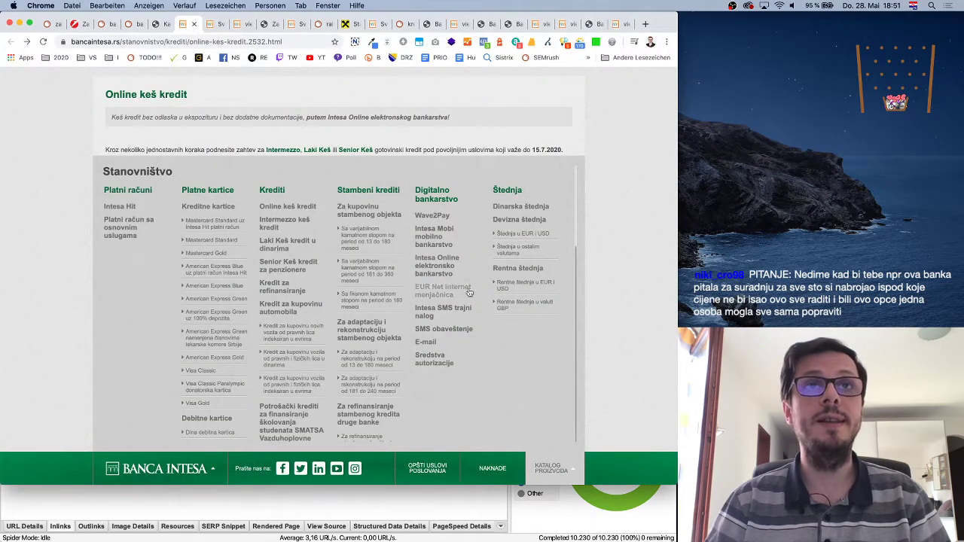
pyautogui.scroll(4, 572, 196)
pyautogui.scroll(-1, 561, 192)
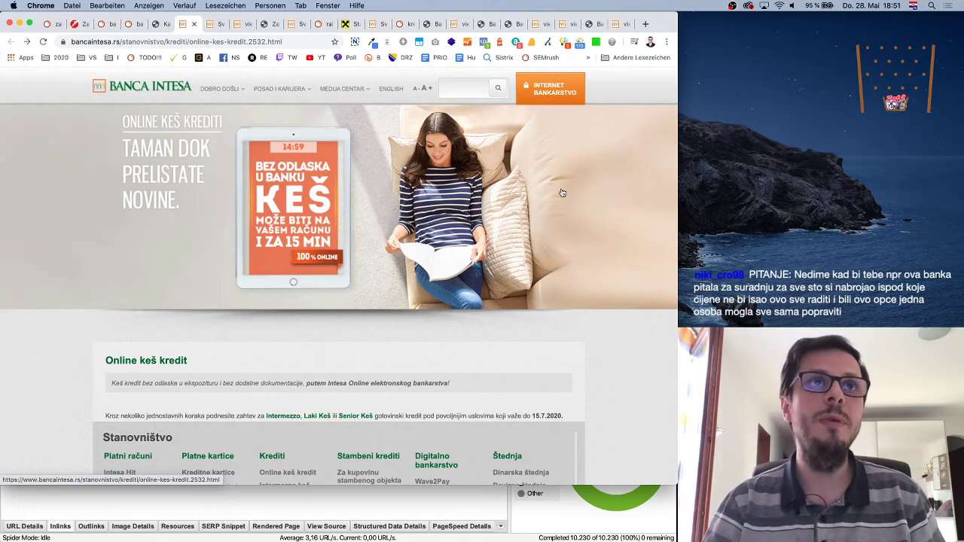
pyautogui.moveTo(119, 41); pyautogui.dragTo(160, 39)
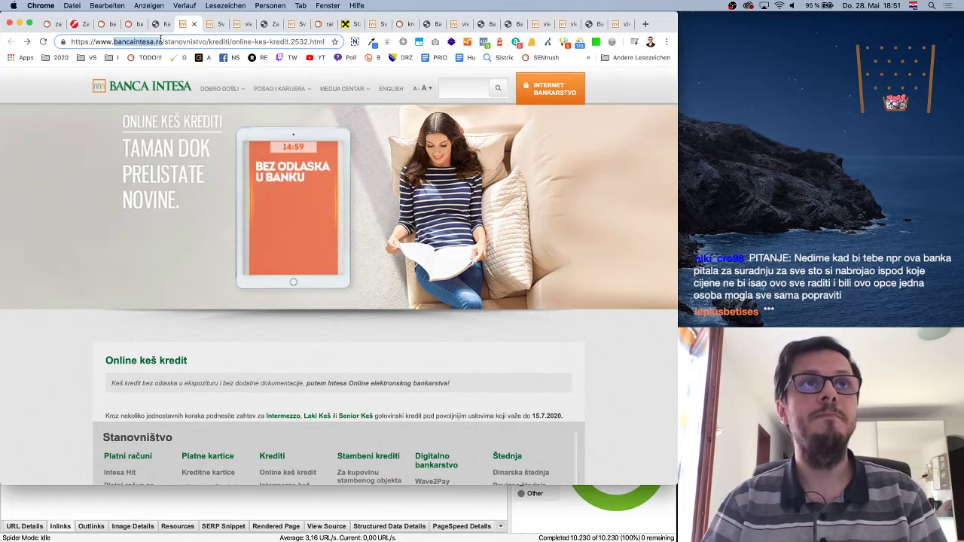
pyautogui.click(645, 25)
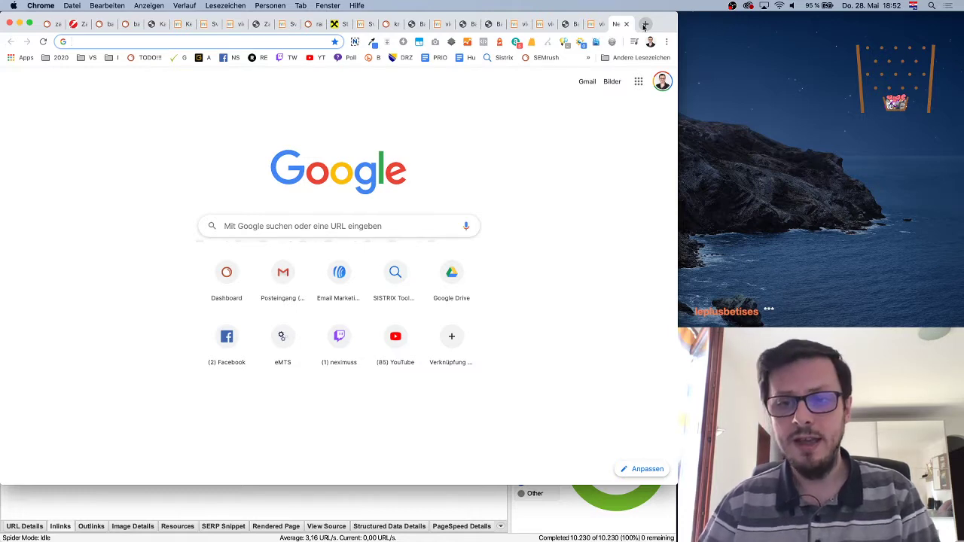
# Step: Google 'bancaintesa.rs blog', then go back to the Semrush Keyword Magic Tool
pyautogui.write('bancaintesa.rs blog')
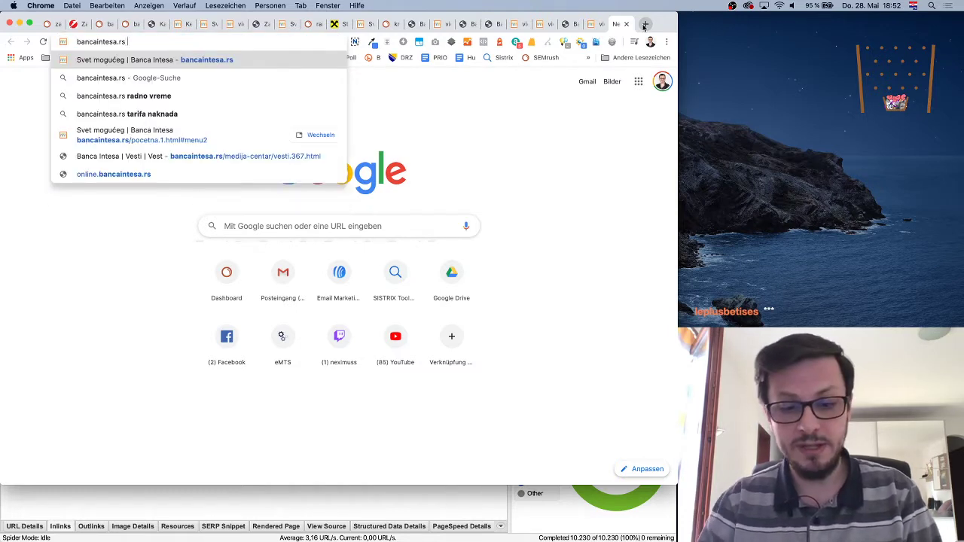
pyautogui.press('Return')
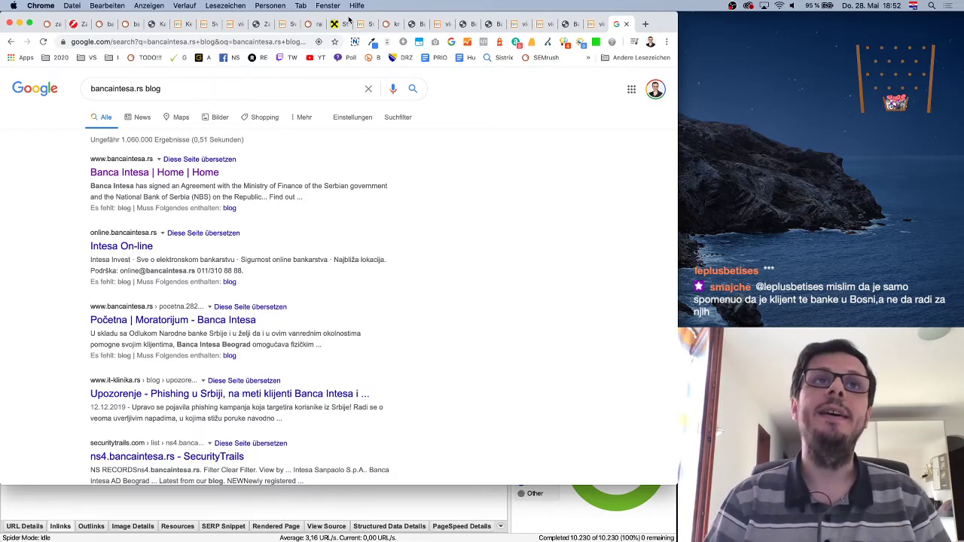
pyautogui.click(382, 24)
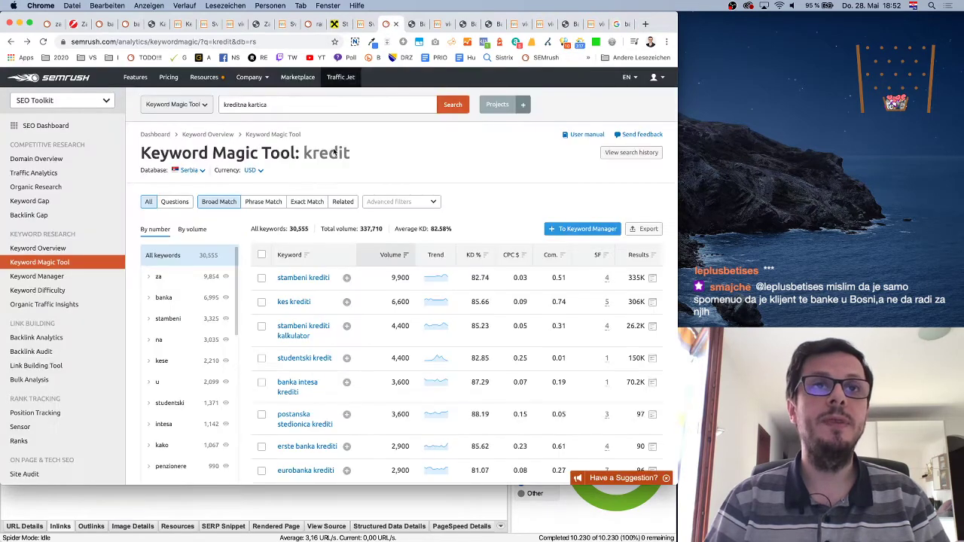
# Step: Replace the 'kreditna kartica' query with 'leasing' and run the keyword research
pyautogui.moveTo(276, 104); pyautogui.dragTo(221, 101)
pyautogui.write('le')
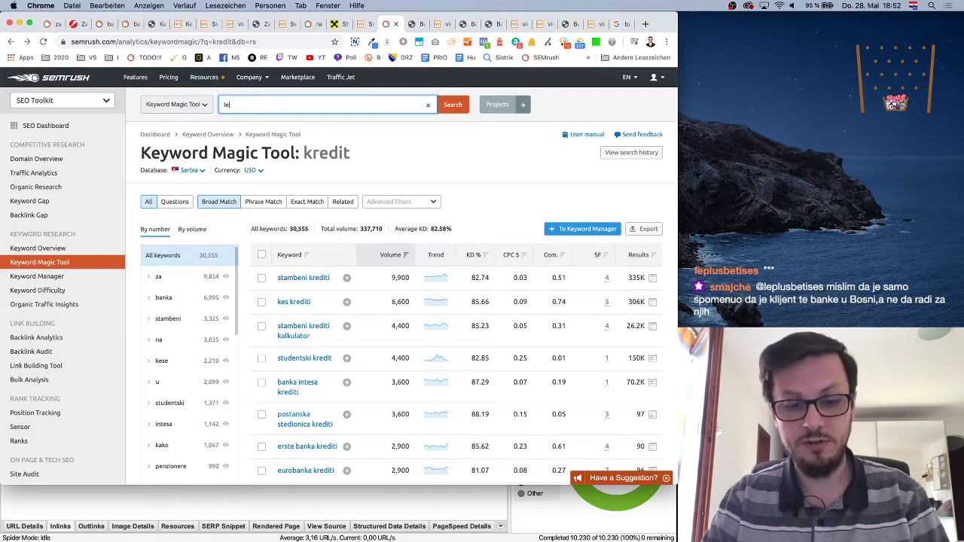
pyautogui.write('asing')
pyautogui.press('Return')
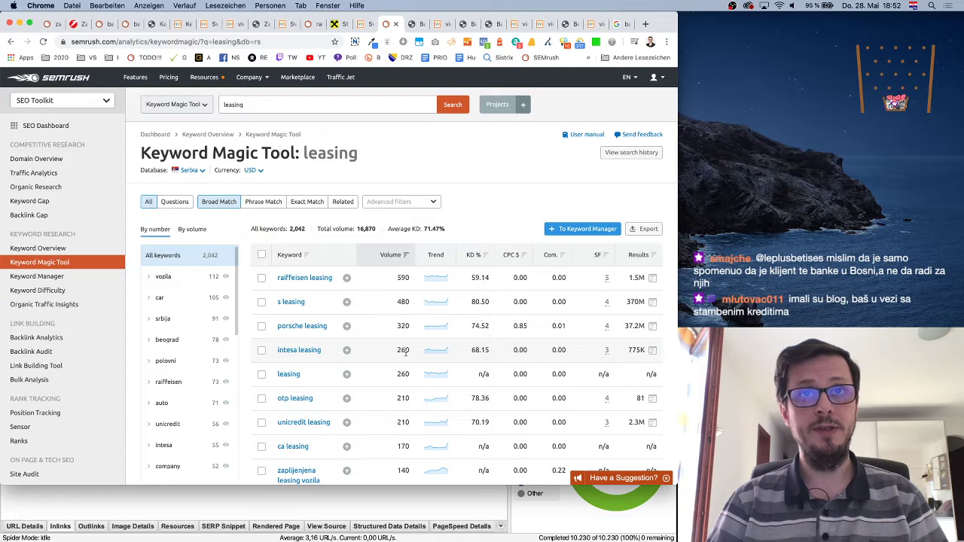
# Step: Run the keyword research for 'lizing' instead, then view the Organic Search Positions report
pyautogui.moveTo(243, 104); pyautogui.dragTo(219, 104)
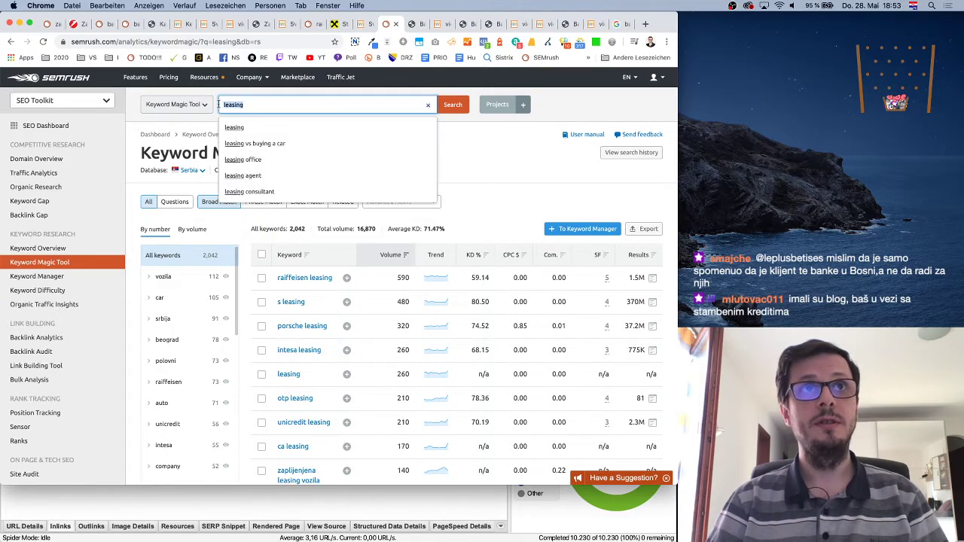
pyautogui.write('lizin')
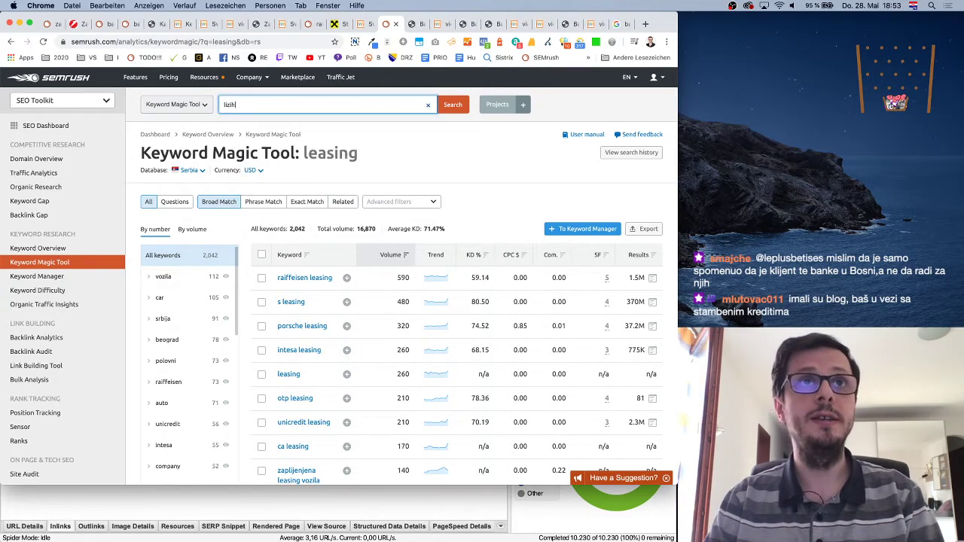
pyautogui.write('g')
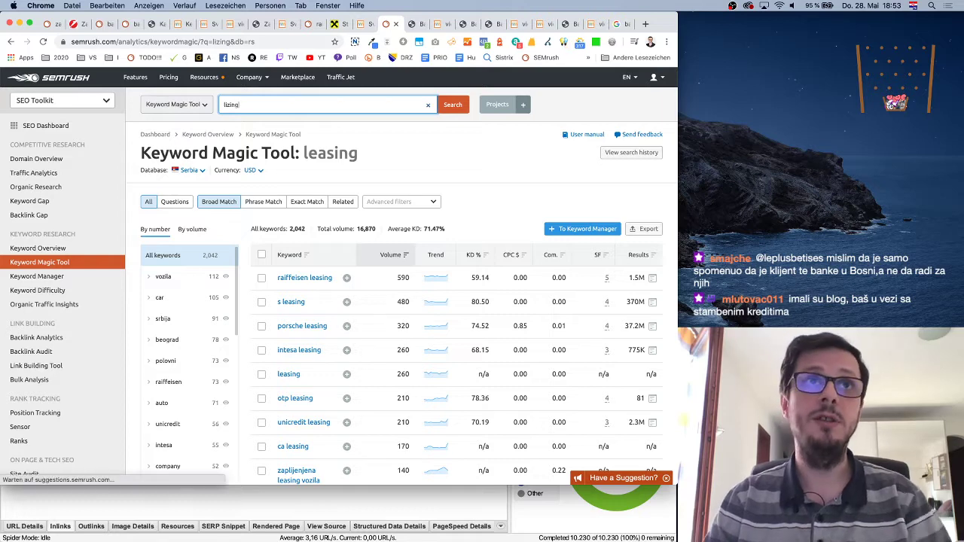
pyautogui.press('Return')
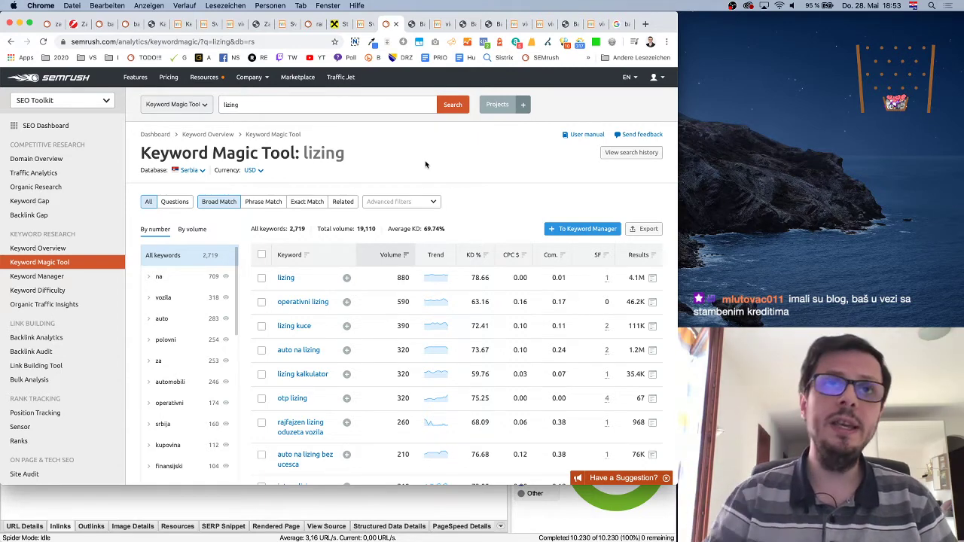
pyautogui.click(123, 25)
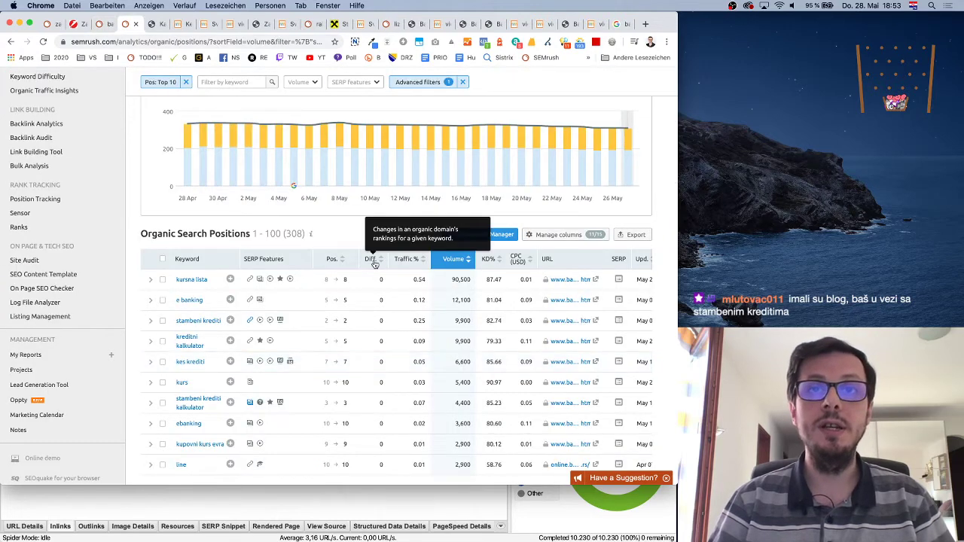
# Step: Remove the 'Pos: Top 10' filter from the Organic Search Positions report
pyautogui.scroll(-2, 249, 323)
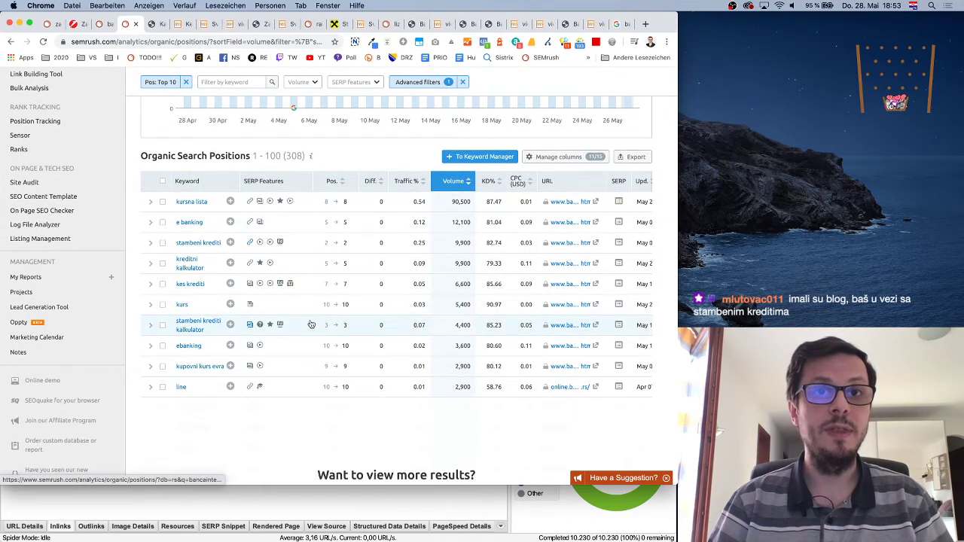
pyautogui.scroll(-4, 327, 320)
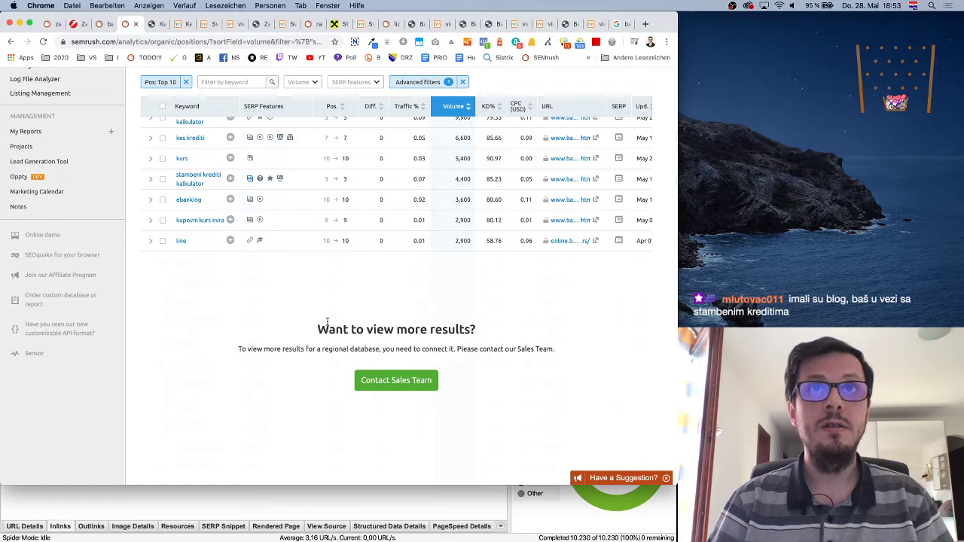
pyautogui.scroll(10, 327, 321)
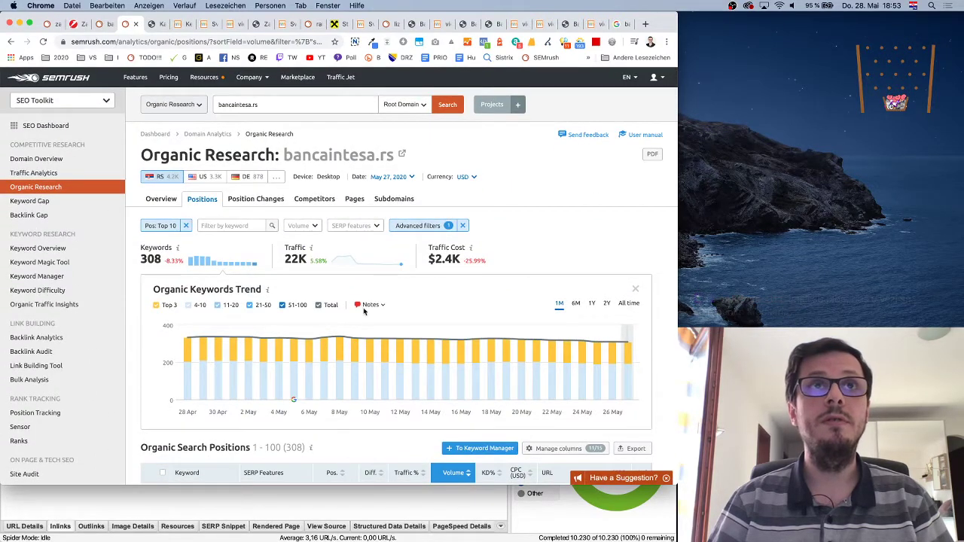
pyautogui.click(658, 79)
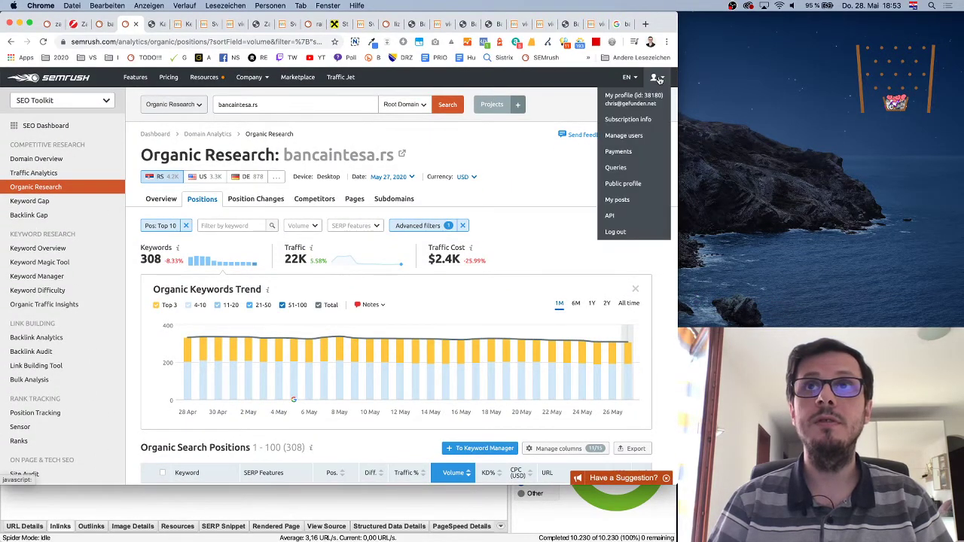
pyautogui.scroll(-8, 539, 230)
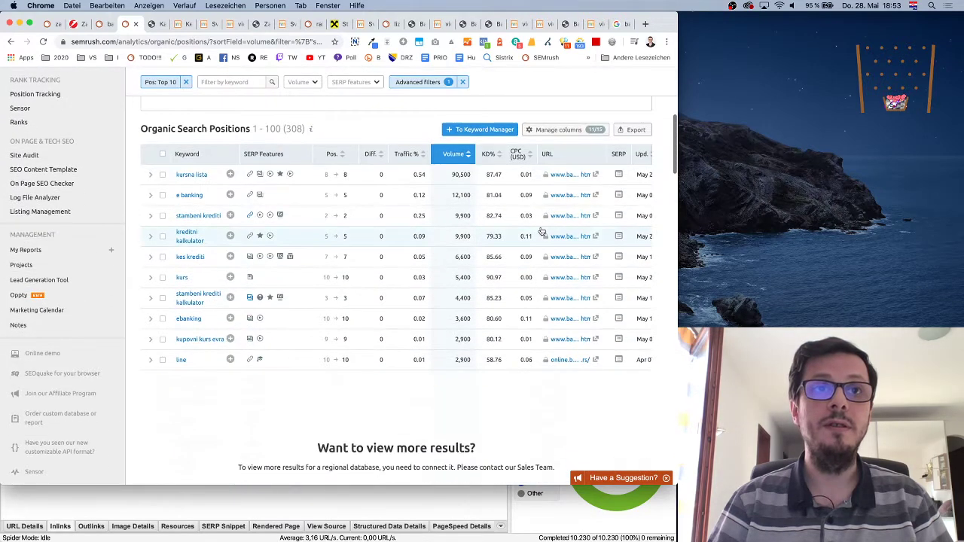
pyautogui.scroll(1, 478, 440)
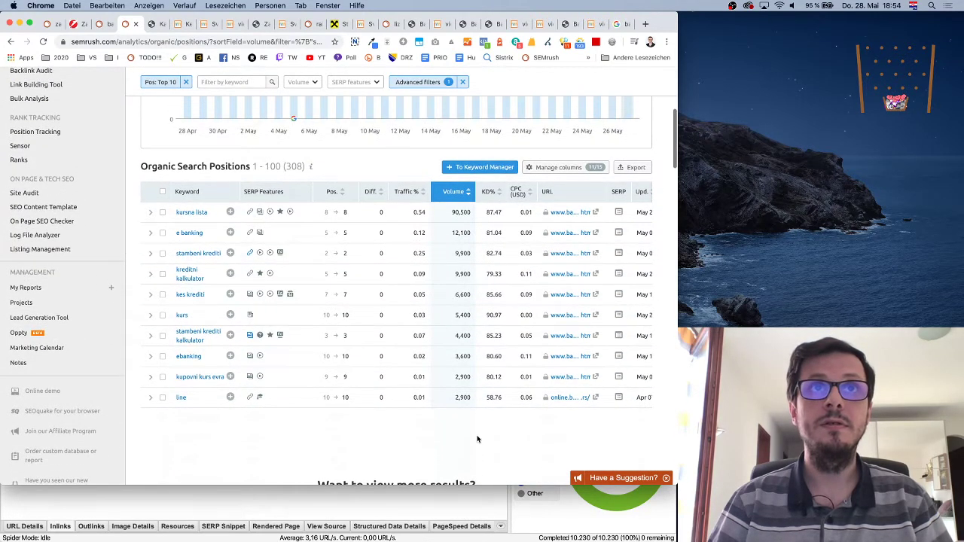
pyautogui.scroll(-9, 476, 439)
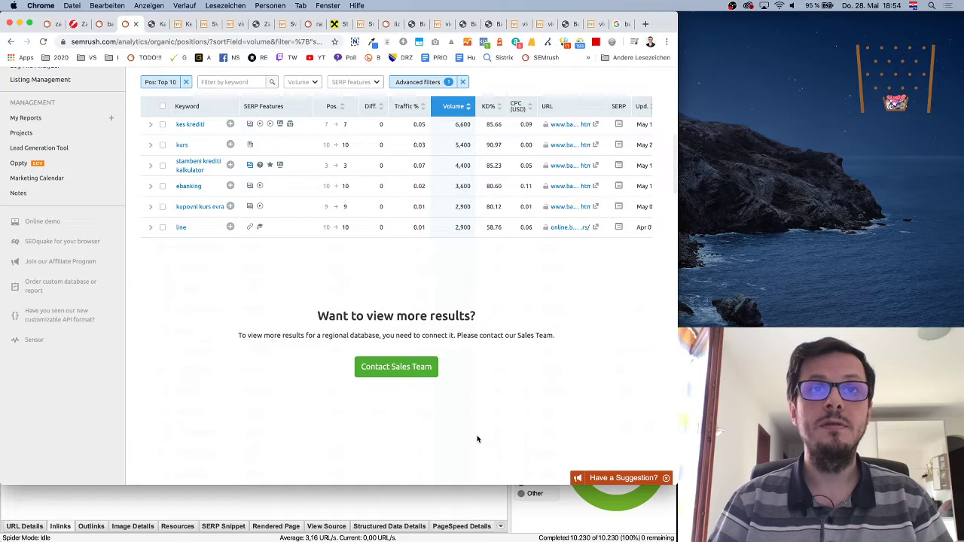
pyautogui.scroll(5, 477, 439)
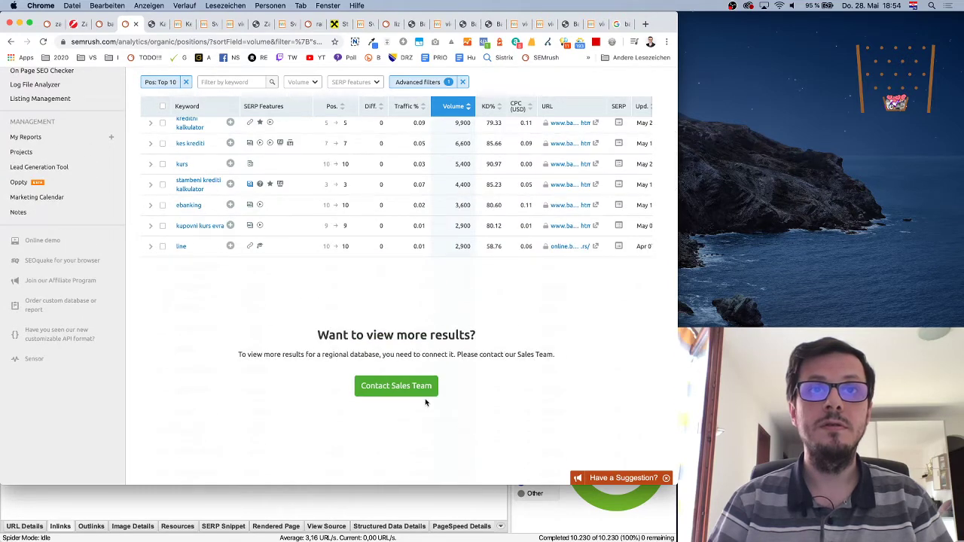
pyautogui.scroll(4, 512, 372)
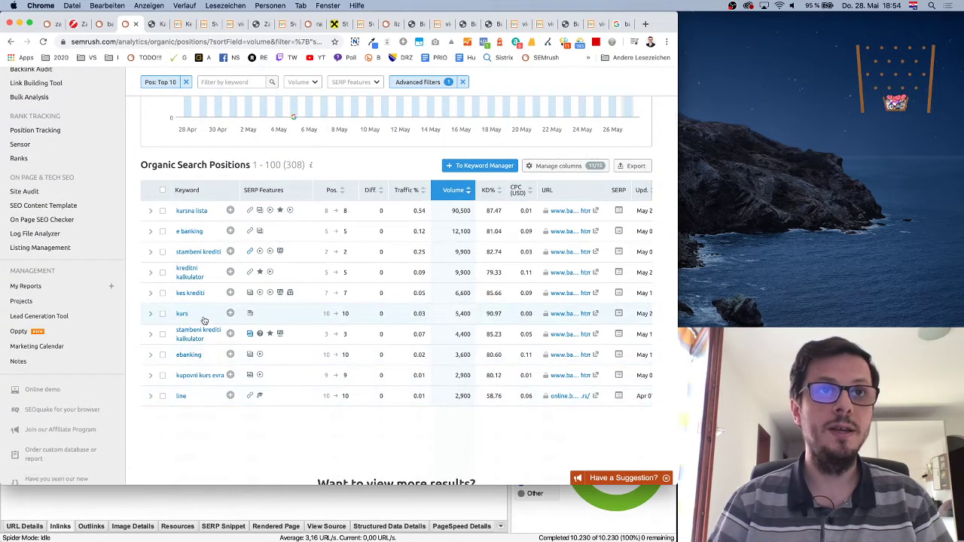
pyautogui.scroll(1, 393, 311)
pyautogui.scroll(5, 392, 312)
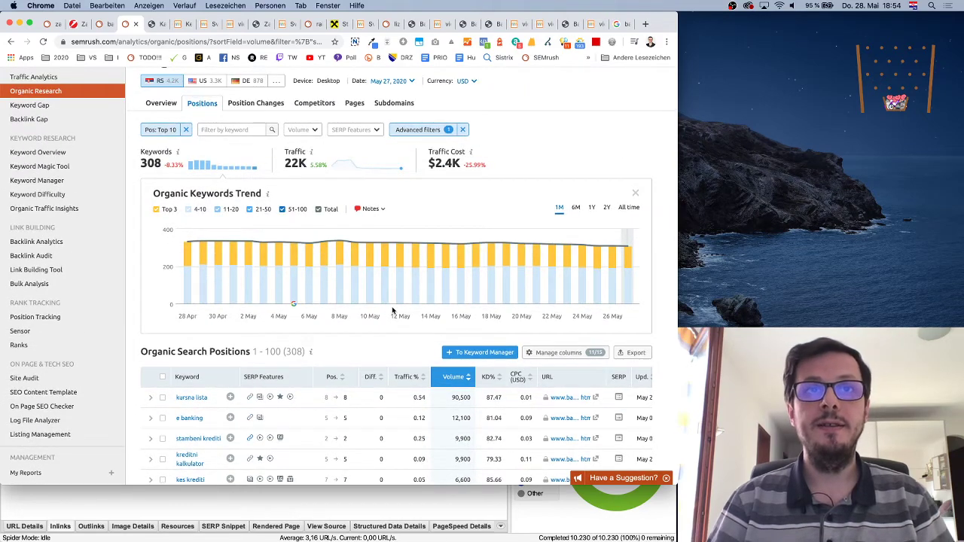
pyautogui.scroll(2, 392, 312)
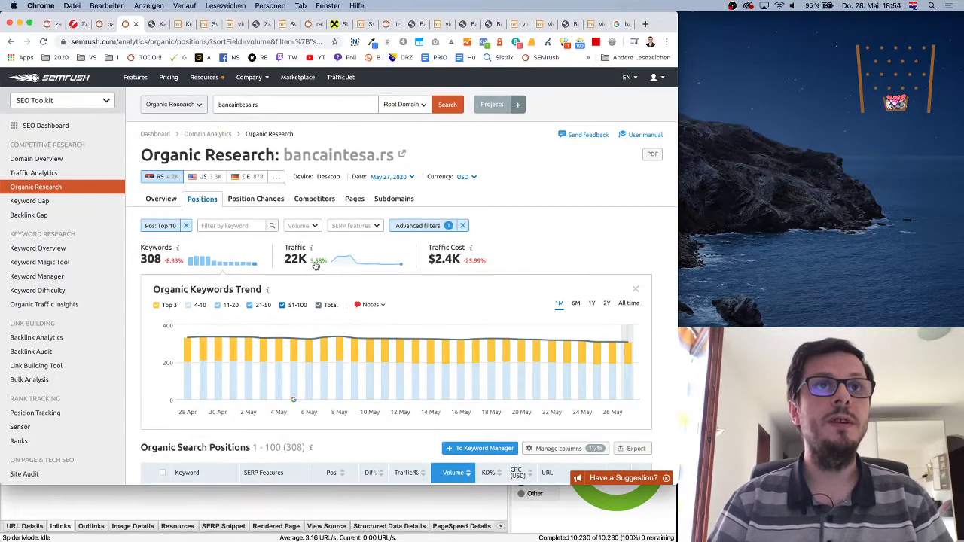
pyautogui.click(186, 225)
# Step: Scroll through all 1,870 organic keywords, then open the bancaintesa.rs Domain Overview
pyautogui.scroll(-10, 350, 322)
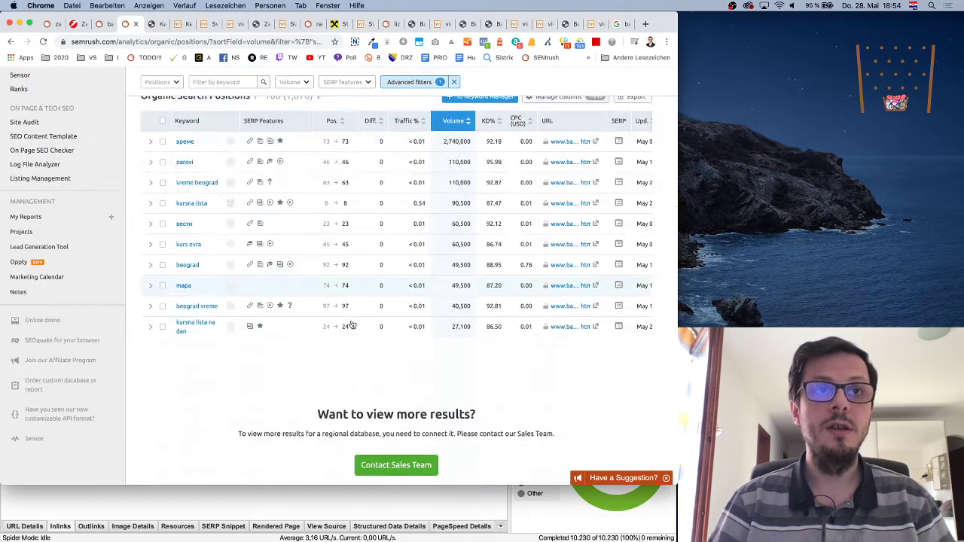
pyautogui.scroll(4, 356, 316)
pyautogui.scroll(2, 356, 316)
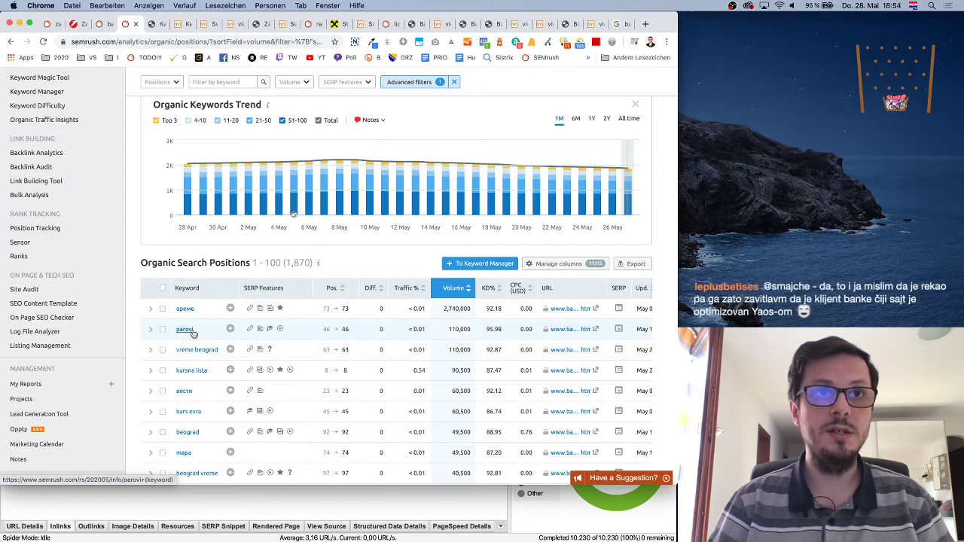
pyautogui.scroll(-1, 210, 395)
pyautogui.scroll(-2, 210, 395)
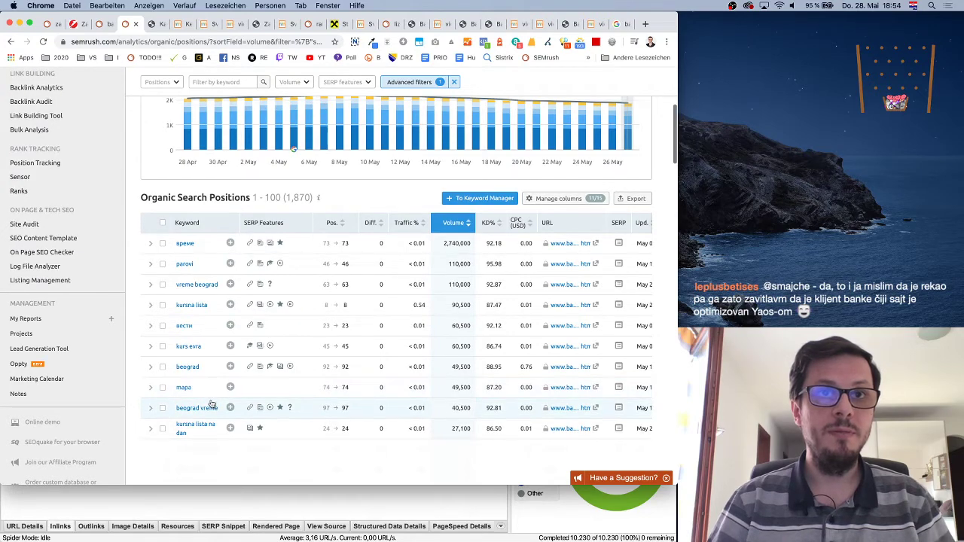
pyautogui.scroll(-8, 211, 398)
pyautogui.scroll(6, 213, 399)
pyautogui.scroll(10, 214, 400)
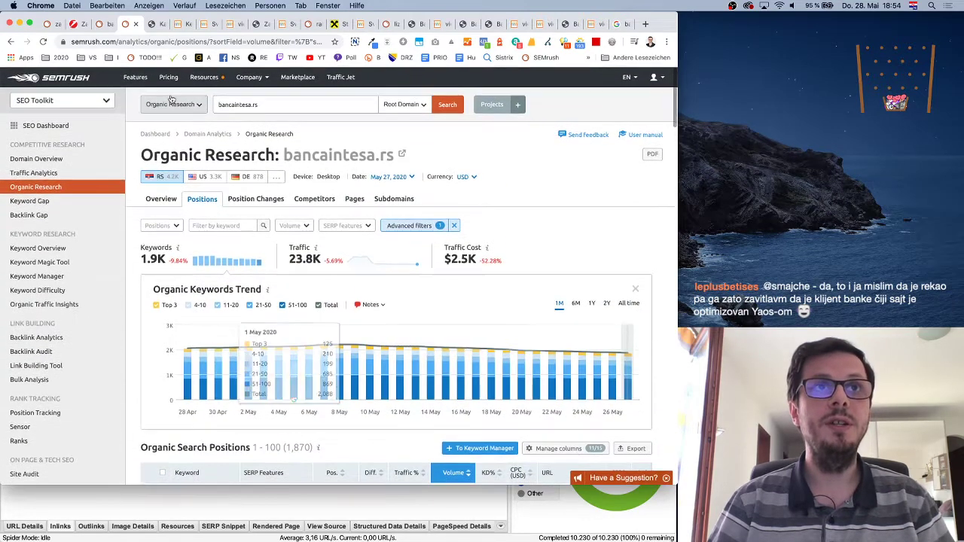
pyautogui.click(57, 162)
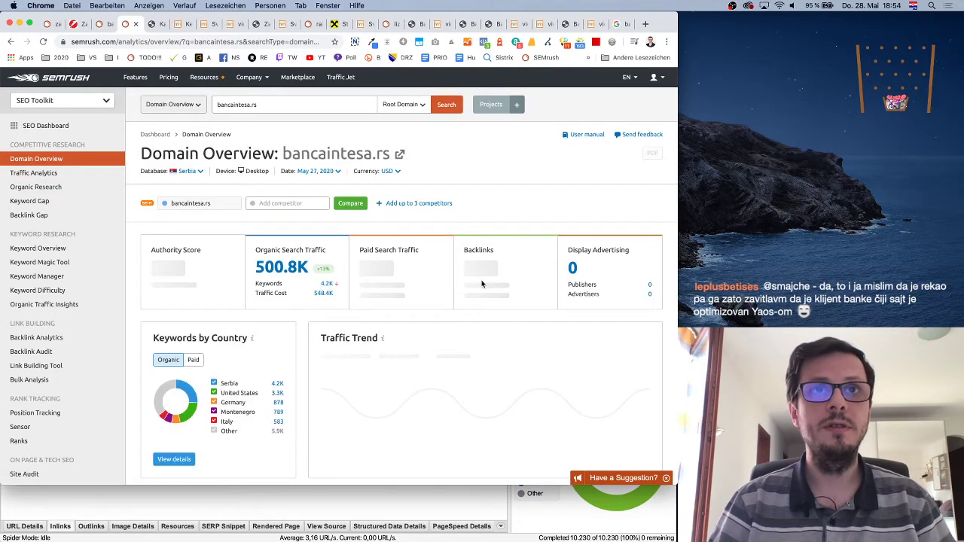
# Step: Check the positions 11–20 keywords, then open the Non-Branded 4.9% keyword list from Domain Overview
pyautogui.scroll(-5, 486, 305)
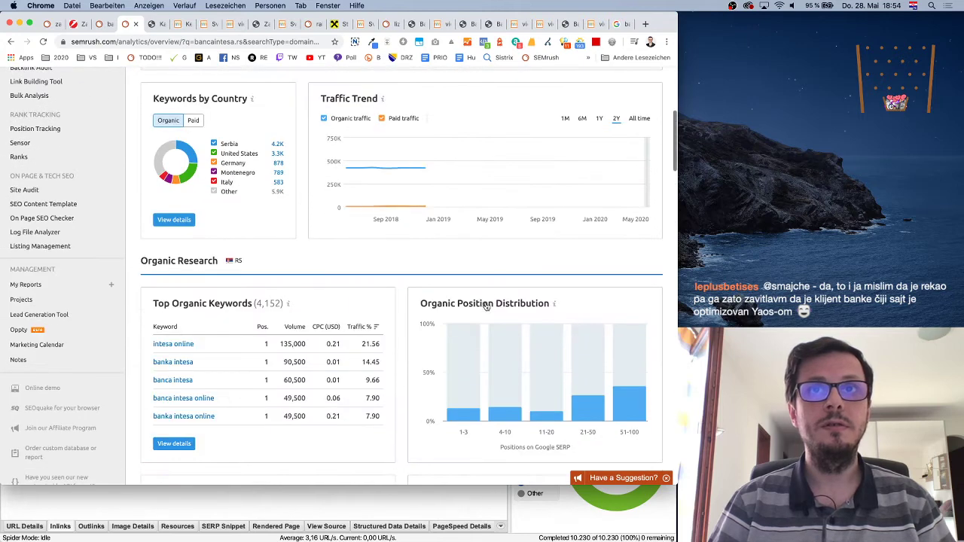
pyautogui.click(534, 413)
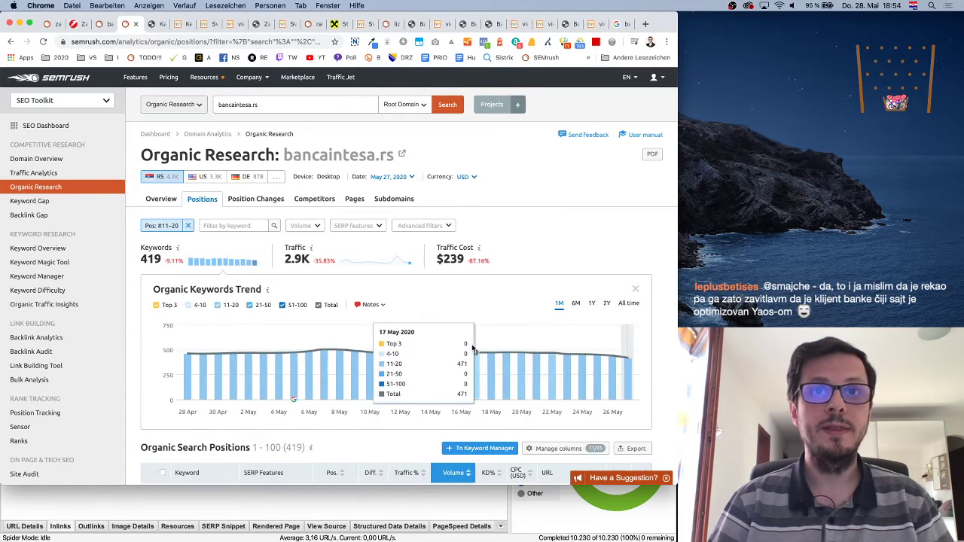
pyautogui.scroll(-5, 439, 288)
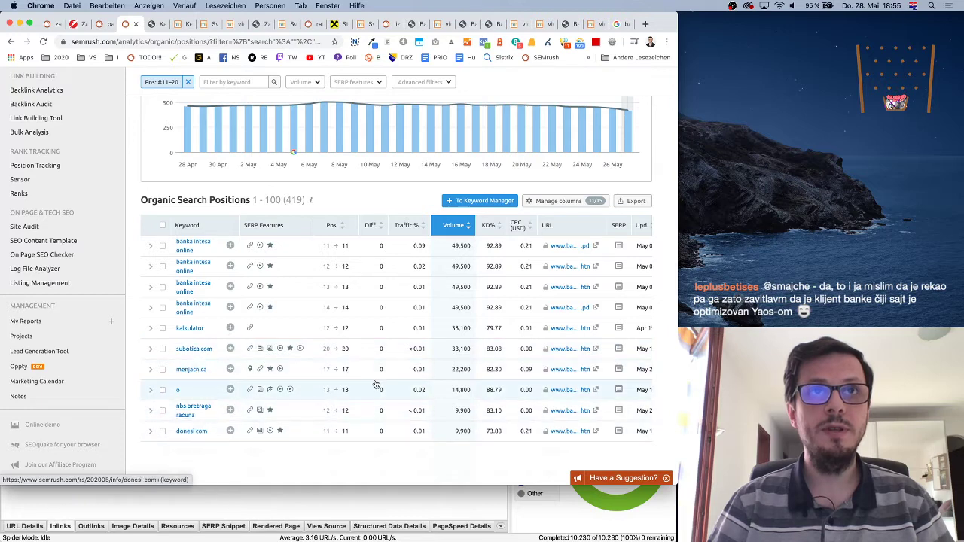
pyautogui.click(10, 42)
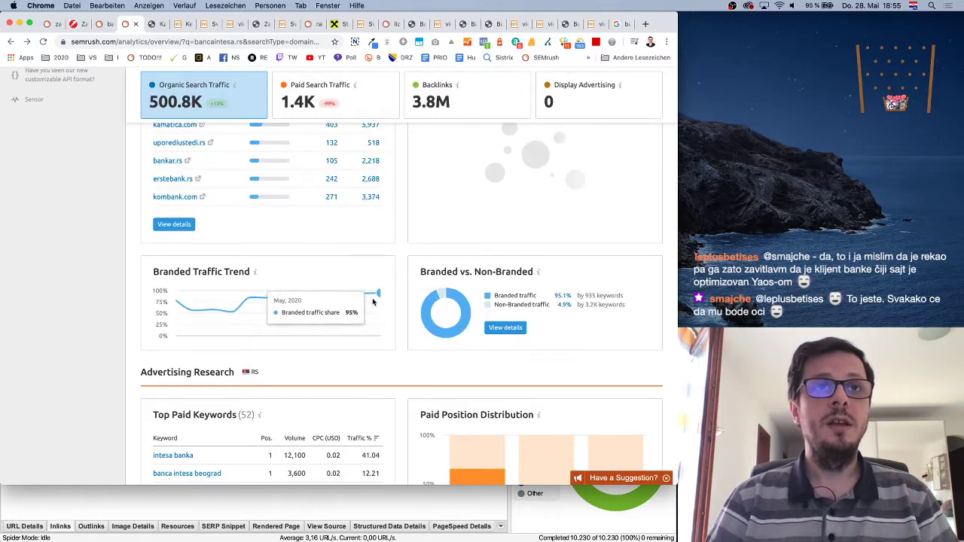
pyautogui.click(565, 307)
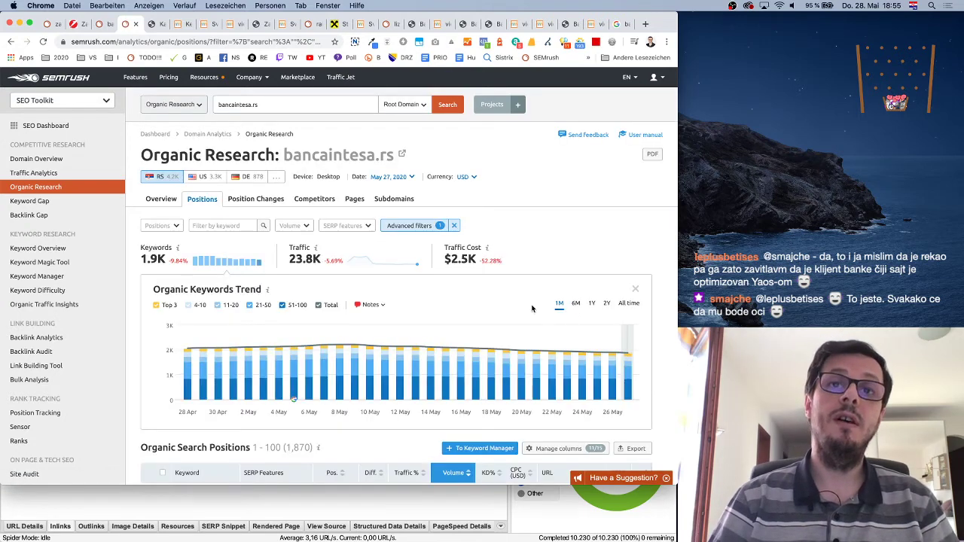
# Step: Filter the non-branded keywords to positions #11-20
pyautogui.scroll(-3, 383, 316)
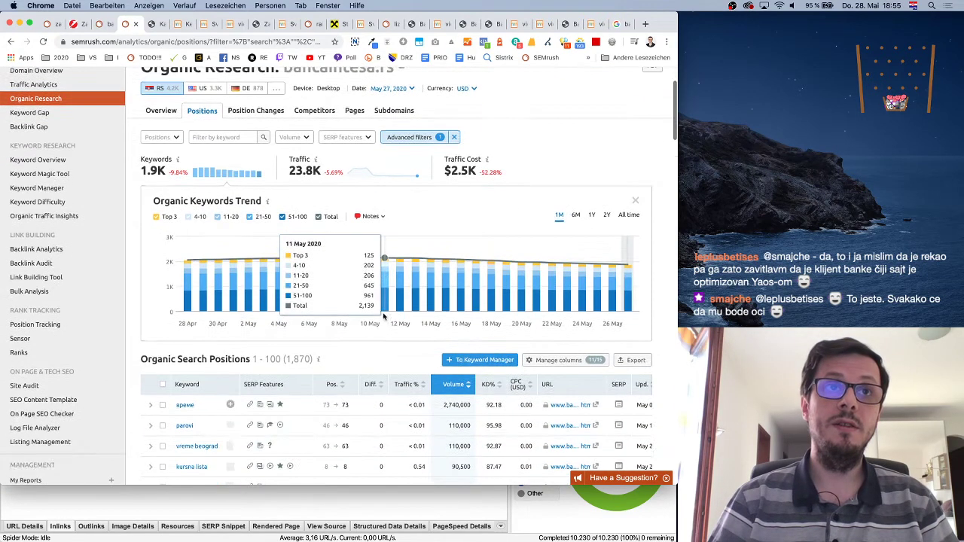
pyautogui.click(172, 138)
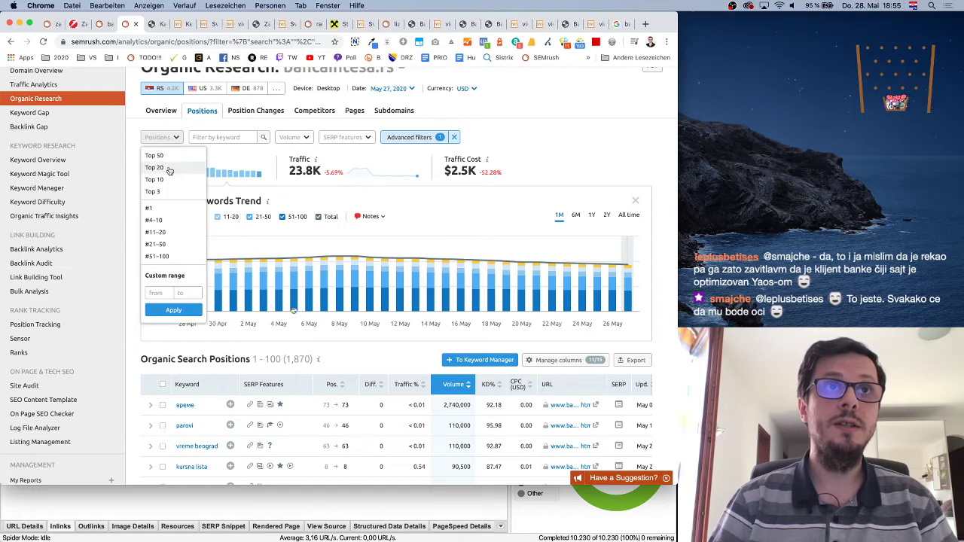
pyautogui.click(172, 234)
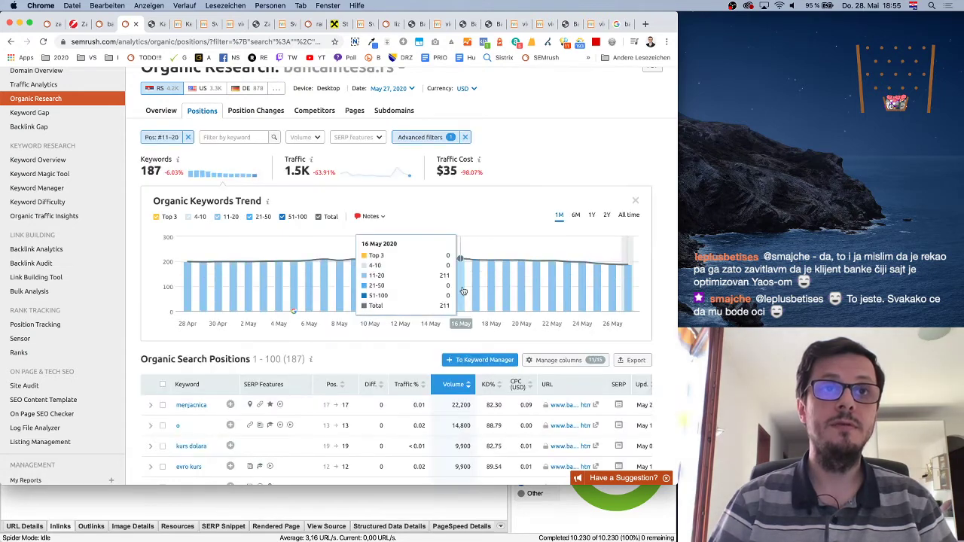
# Step: Review the 187 keywords ranking 11–20, then go to the SEO Dashboard
pyautogui.scroll(-5, 490, 308)
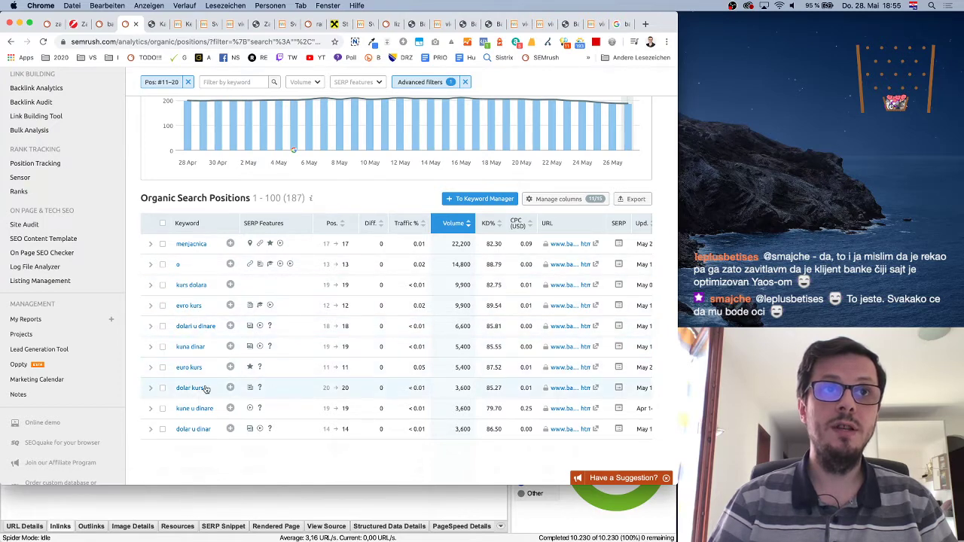
pyautogui.scroll(-4, 509, 358)
pyautogui.scroll(4, 461, 274)
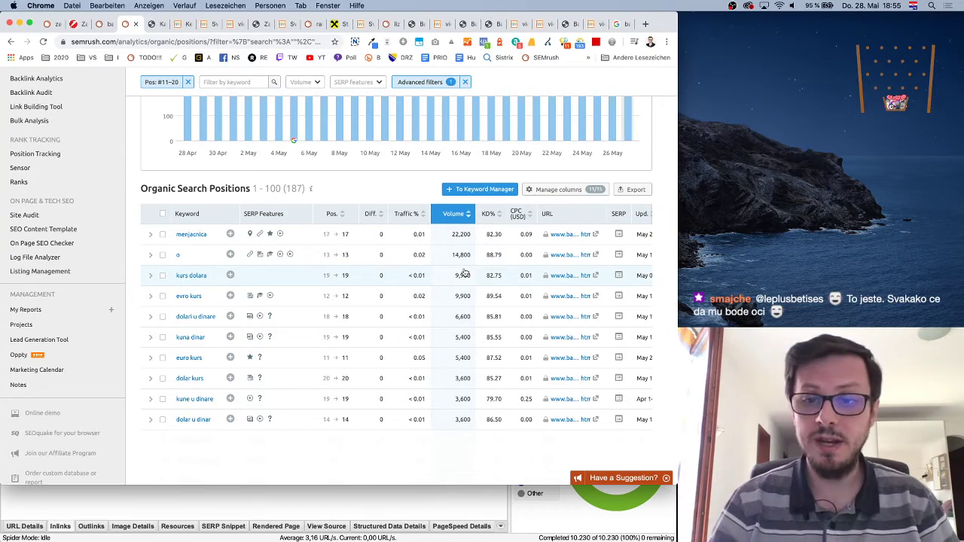
pyautogui.scroll(1, 467, 293)
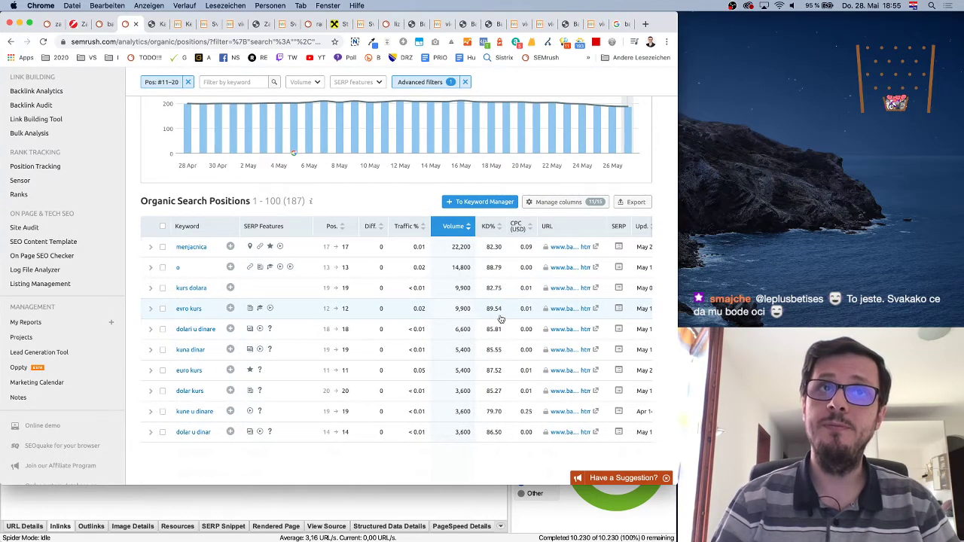
pyautogui.scroll(10, 500, 319)
pyautogui.scroll(-13, 500, 319)
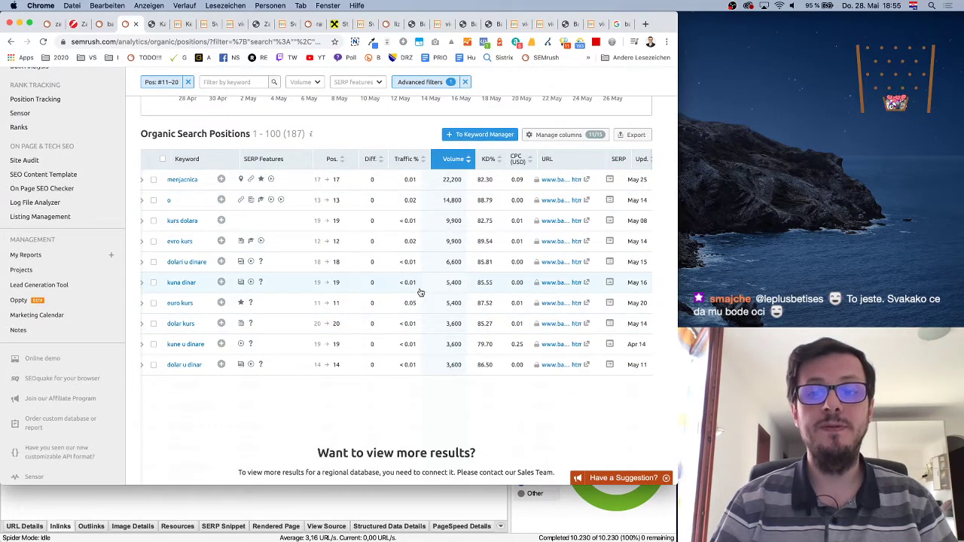
pyautogui.scroll(13, 424, 291)
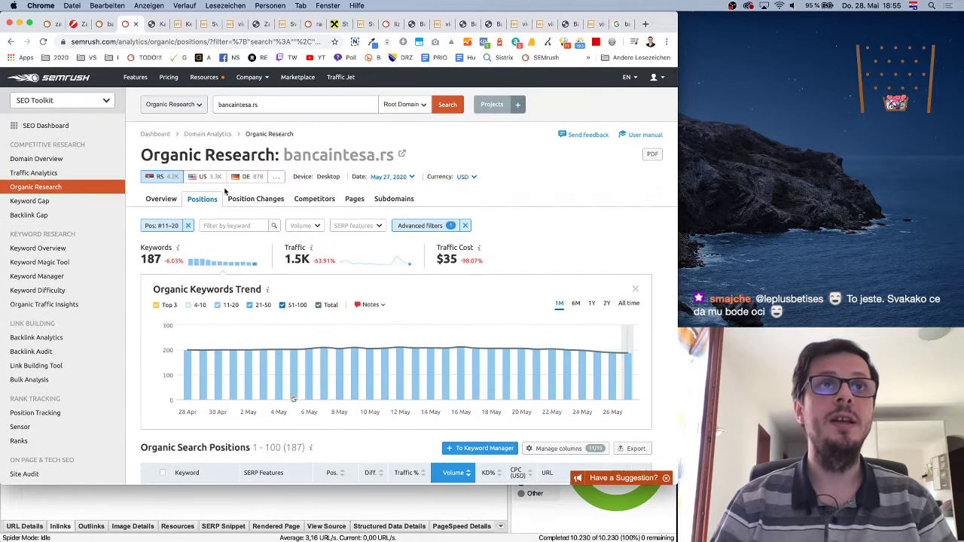
pyautogui.click(50, 125)
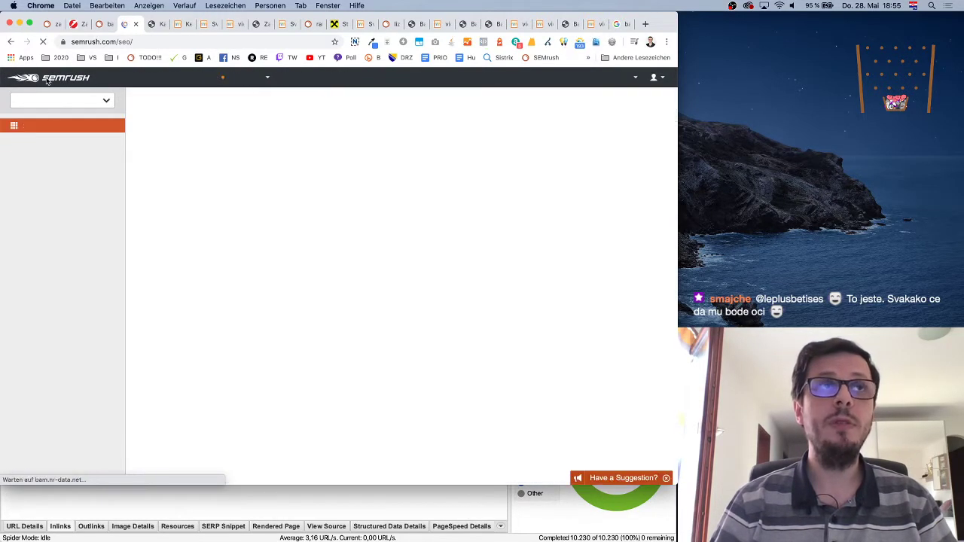
# Step: Reopen the bancaintesa.rs Domain Overview, scroll through it, and open its Referring Domains count under Backlinks
pyautogui.click(11, 41)
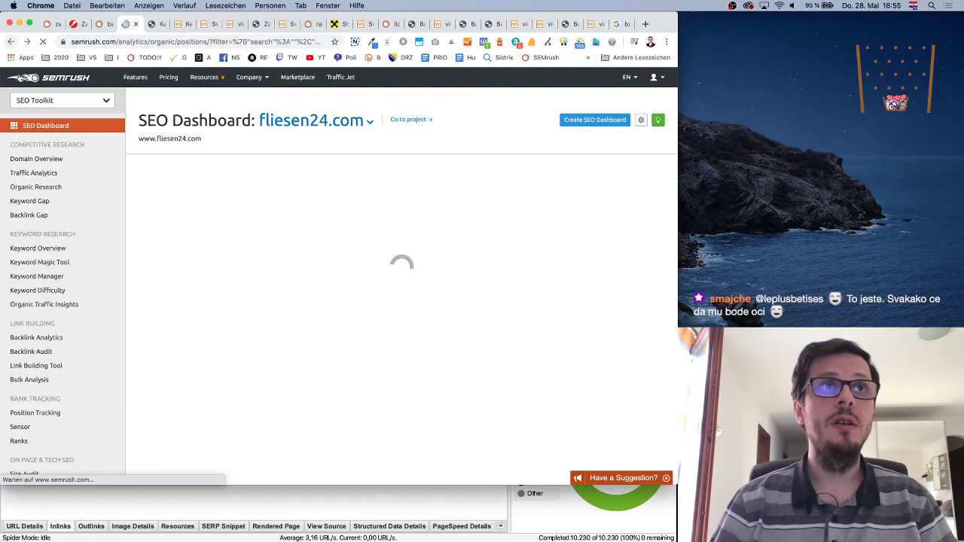
pyautogui.click(47, 159)
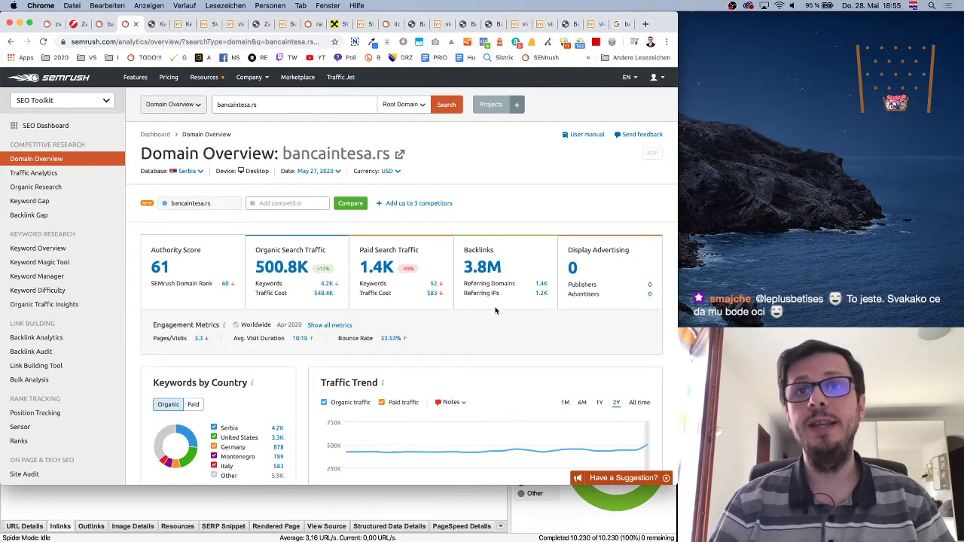
pyautogui.scroll(-5, 495, 311)
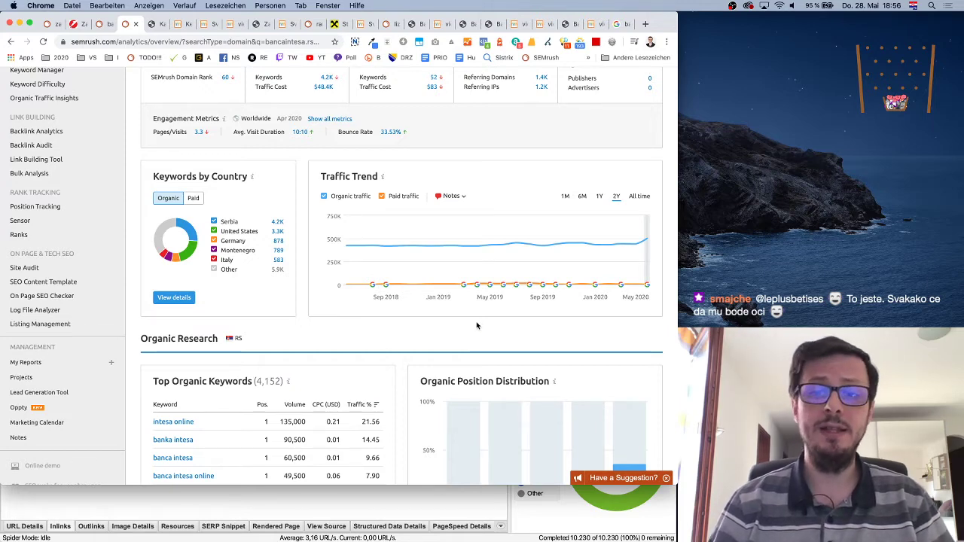
pyautogui.scroll(-4, 476, 335)
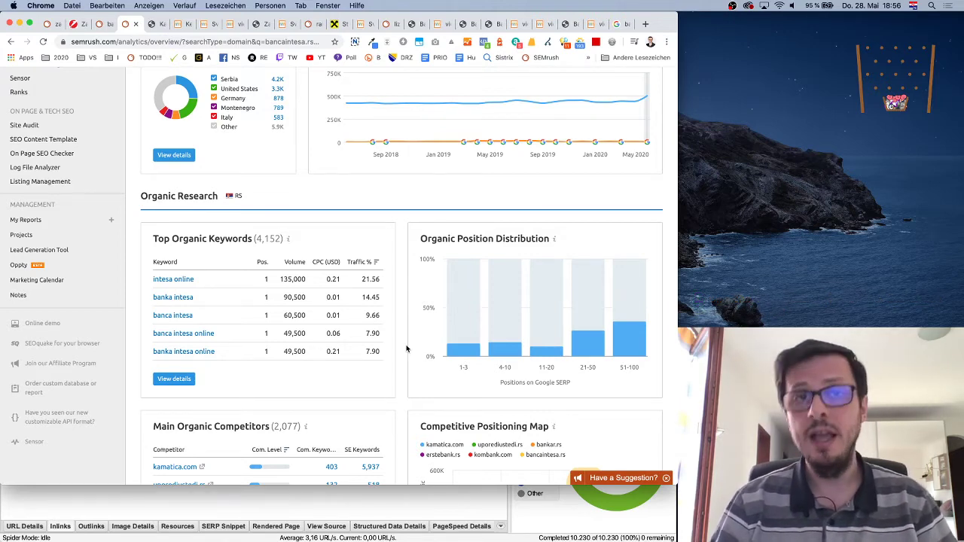
pyautogui.scroll(-2, 405, 348)
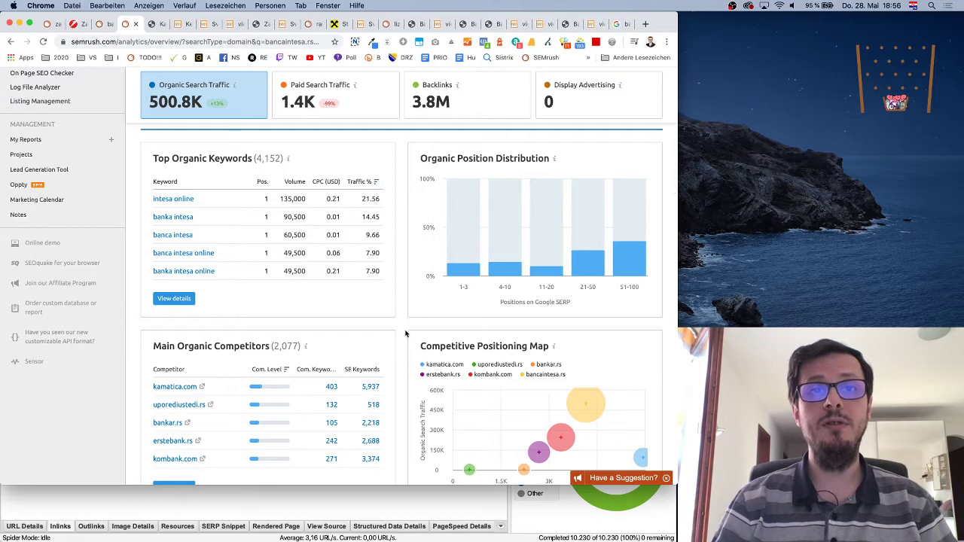
pyautogui.scroll(-4, 405, 333)
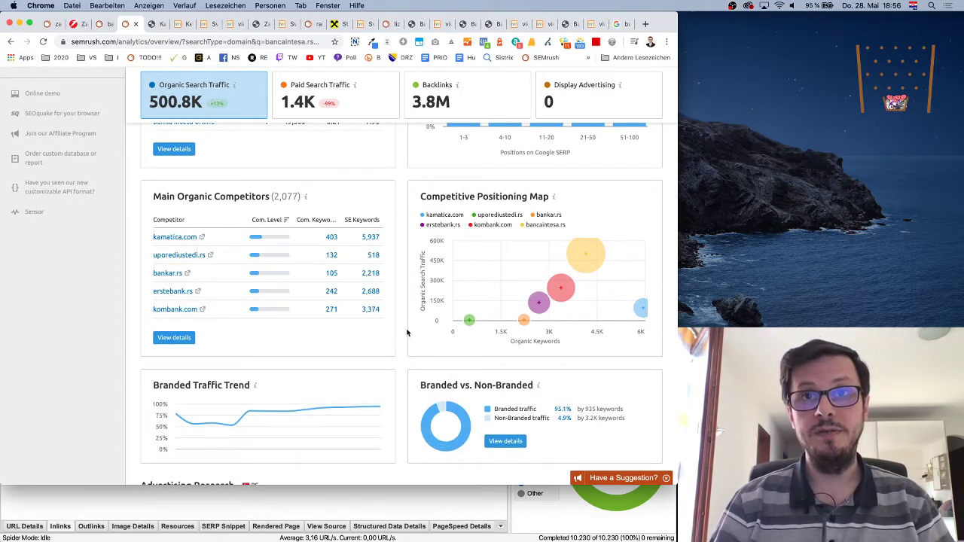
pyautogui.scroll(-3, 405, 332)
pyautogui.scroll(-5, 405, 332)
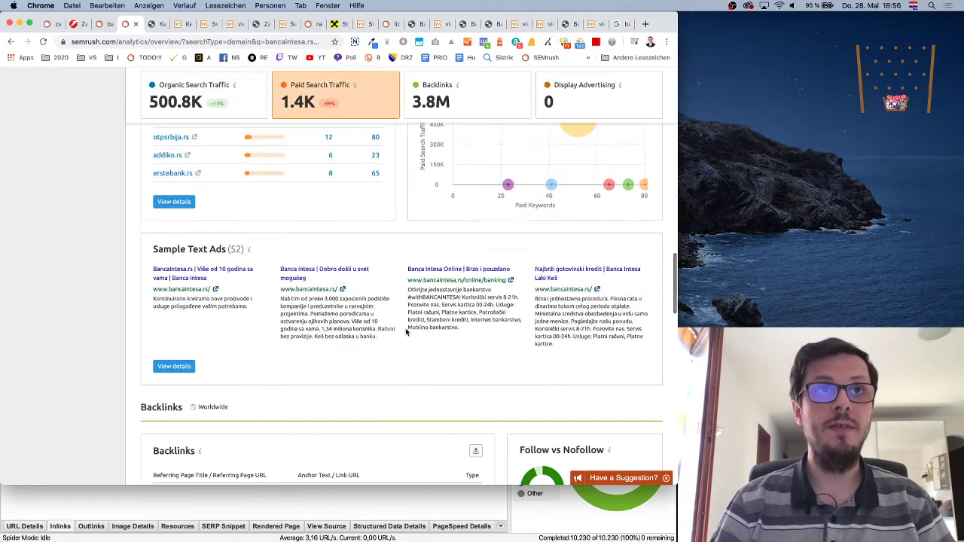
pyautogui.scroll(4, 405, 332)
pyautogui.scroll(10, 405, 332)
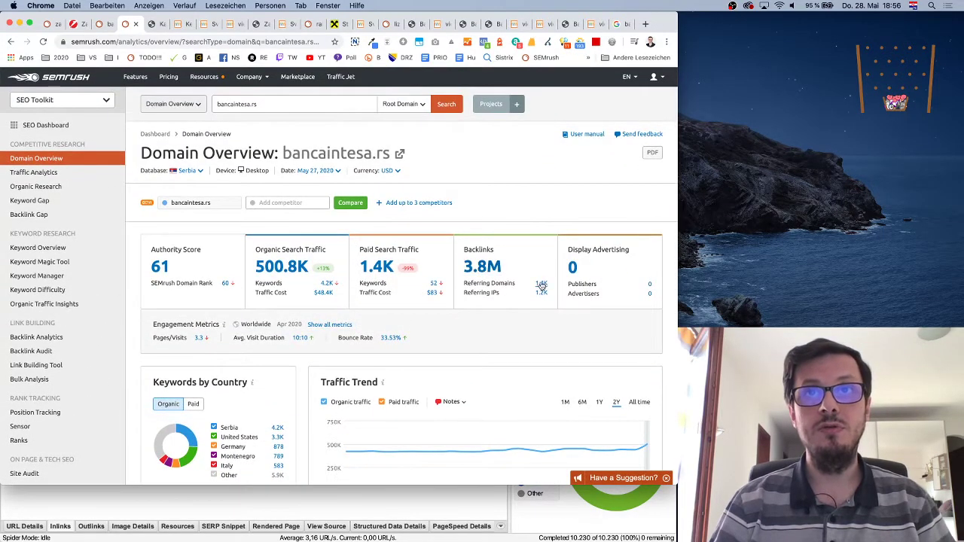
pyautogui.click(541, 285)
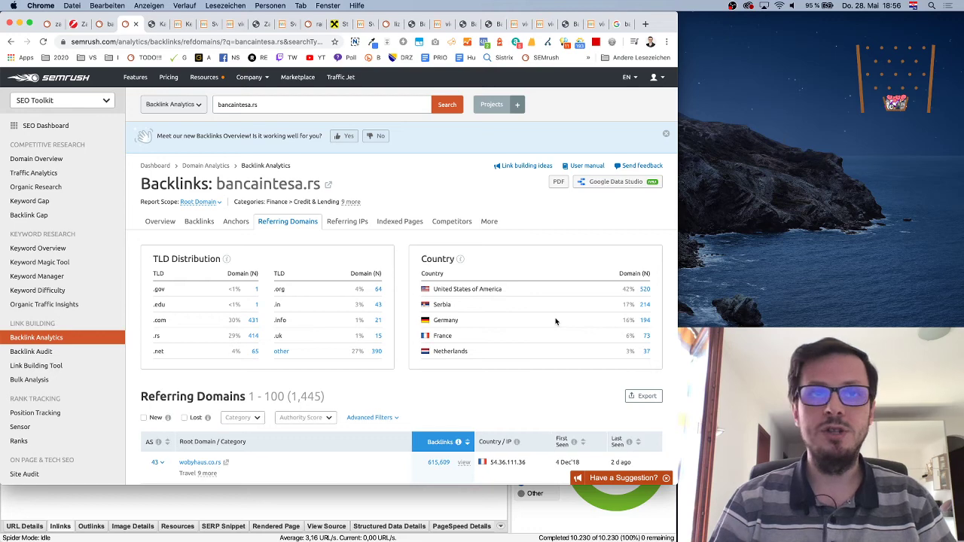
# Step: Sort referring domains by authority score, highest first, and view apple.com's backlinks
pyautogui.scroll(-5, 457, 348)
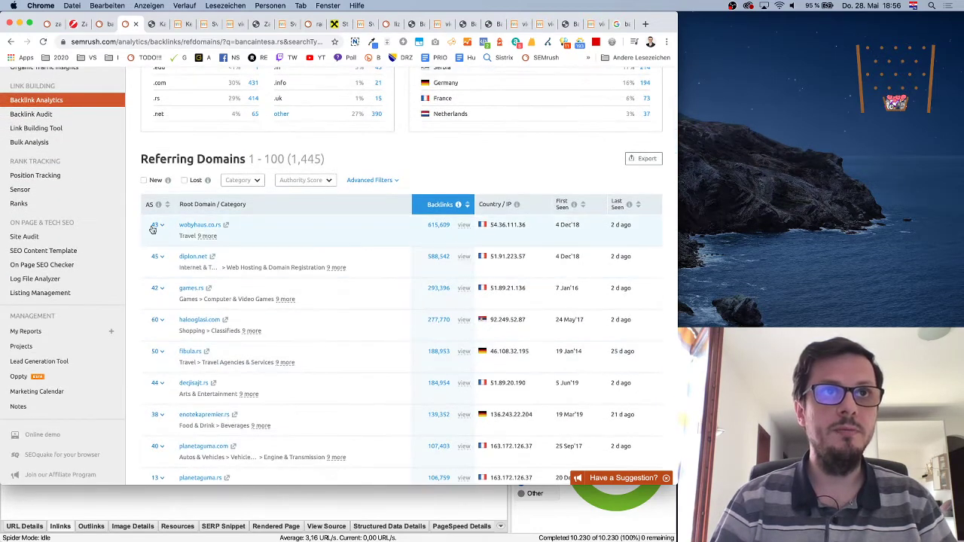
pyautogui.click(168, 209)
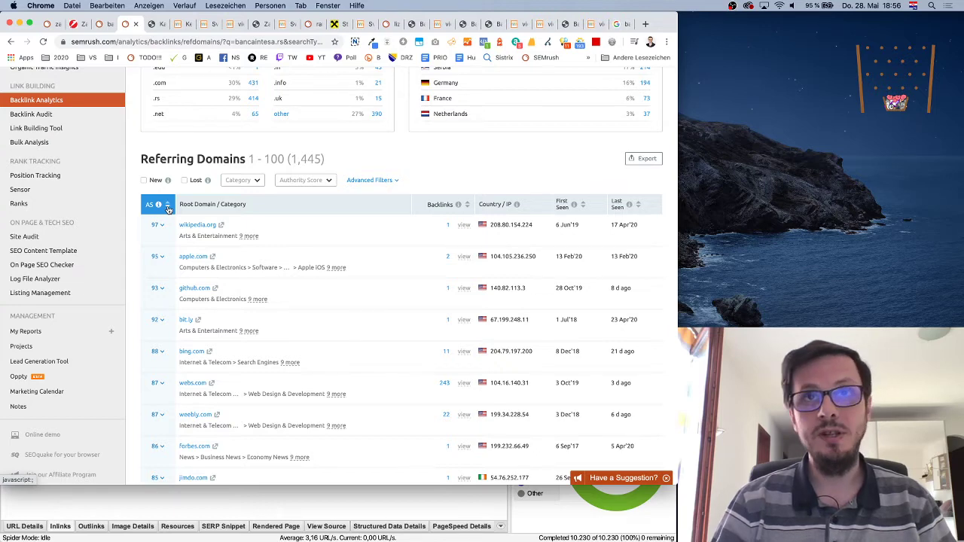
pyautogui.click(465, 258)
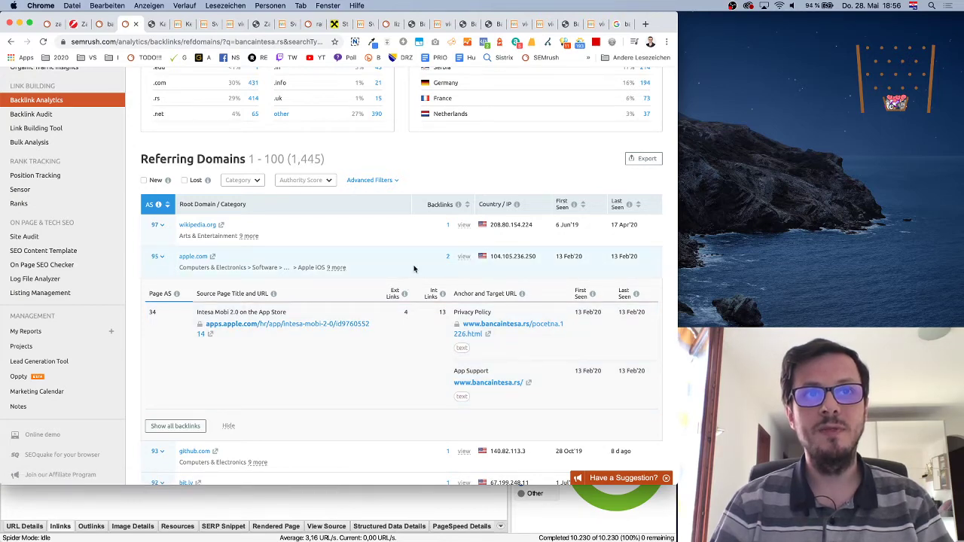
# Step: View github.com's backlinks and open the linking GitHub repository page in a new tab
pyautogui.scroll(-5, 413, 269)
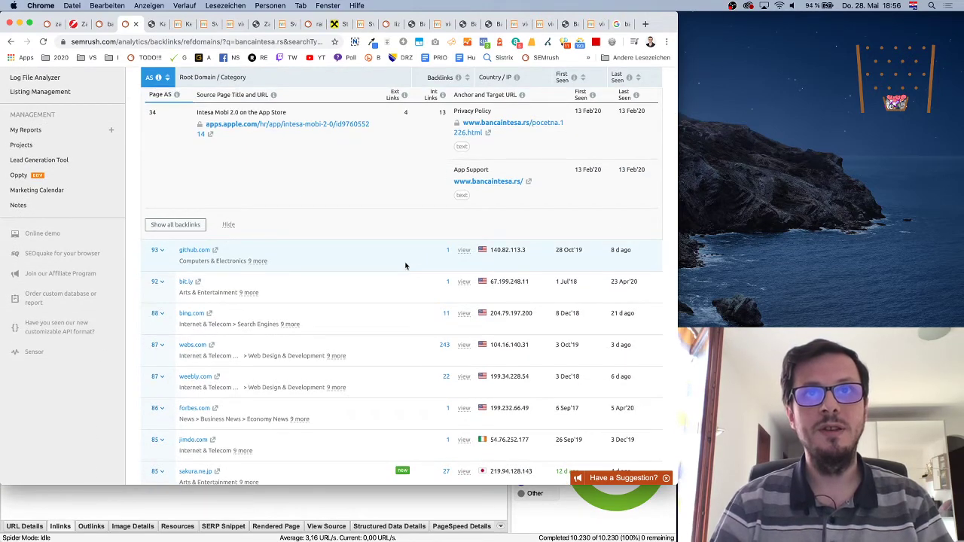
pyautogui.click(463, 251)
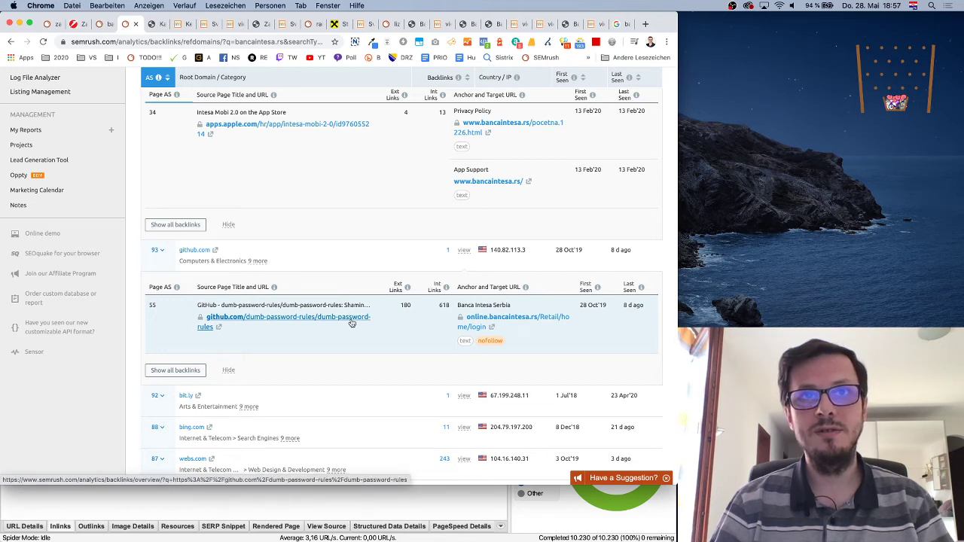
pyautogui.click(219, 330)
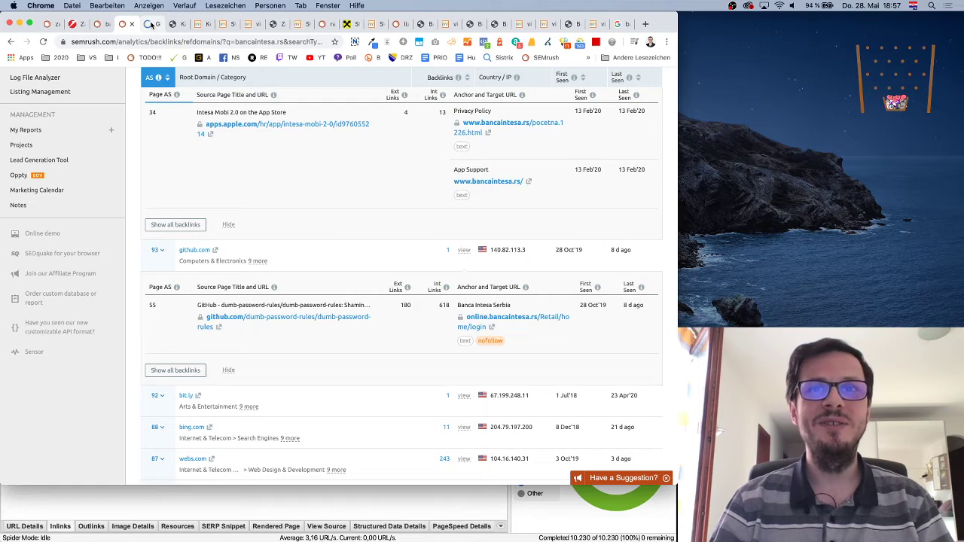
pyautogui.click(151, 25)
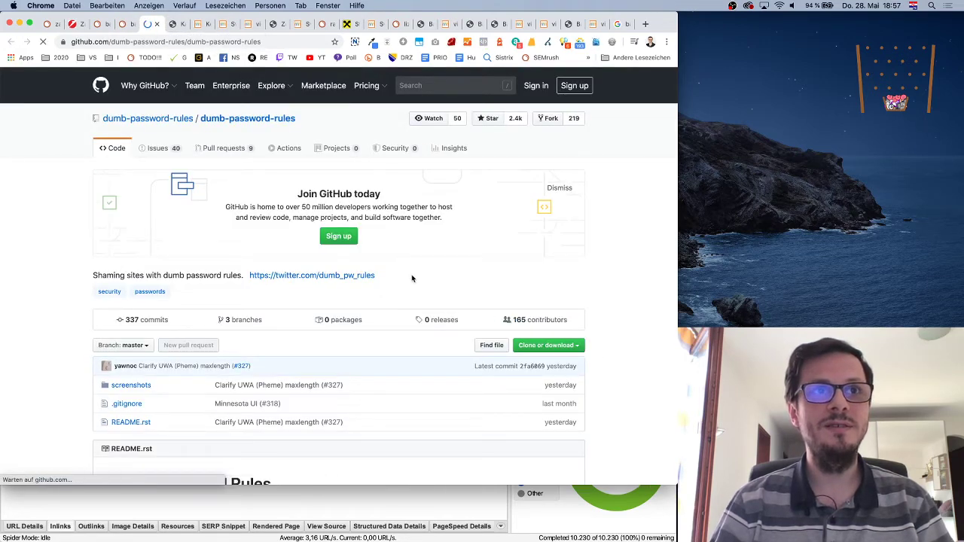
# Step: Jump to the Banca Intesa Serbia entry in the dumb-password-rules README and read it
pyautogui.scroll(-5, 412, 279)
pyautogui.scroll(-5, 412, 278)
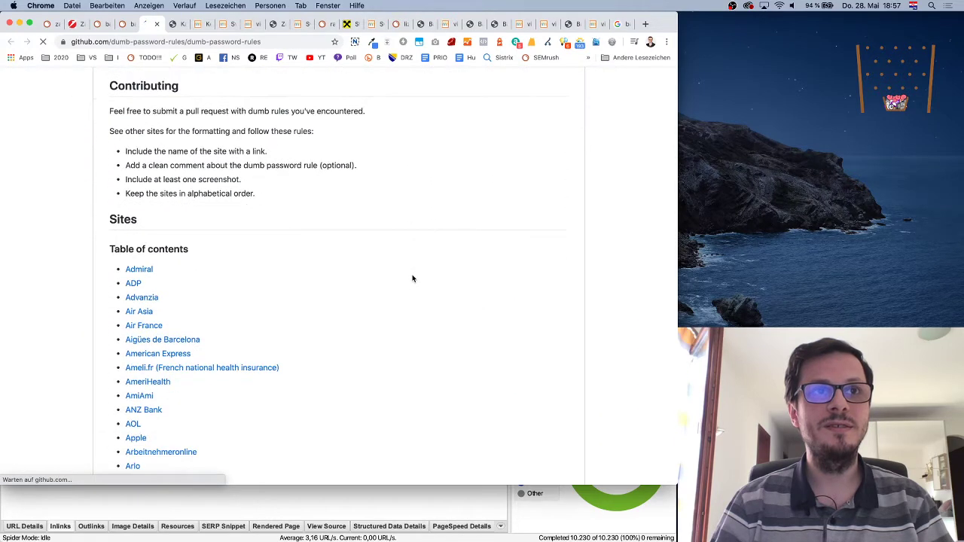
pyautogui.scroll(-5, 412, 278)
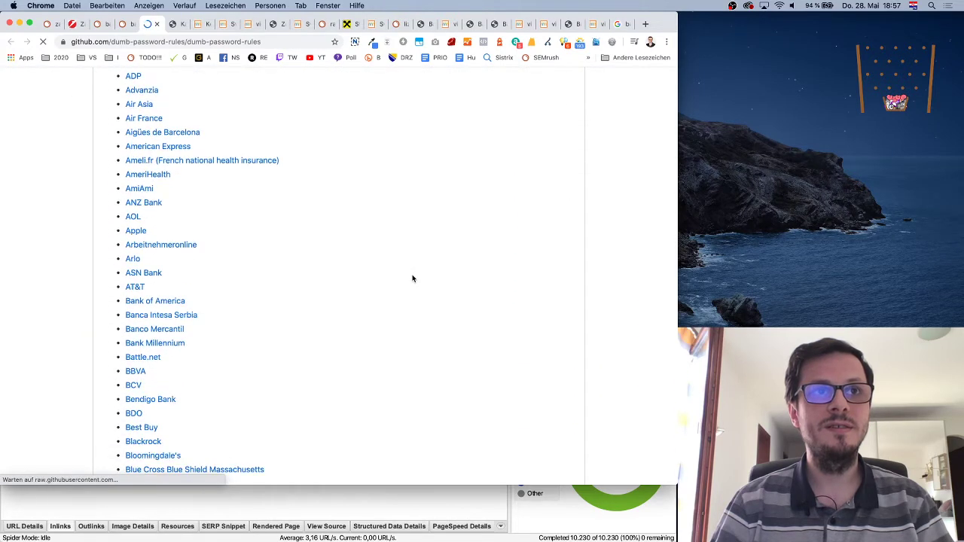
pyautogui.click(181, 317)
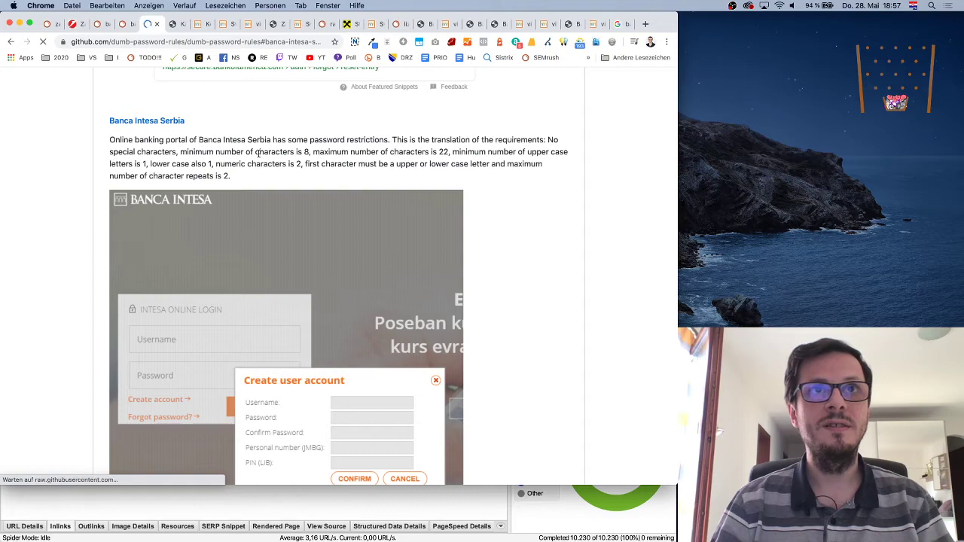
pyautogui.scroll(-5, 301, 184)
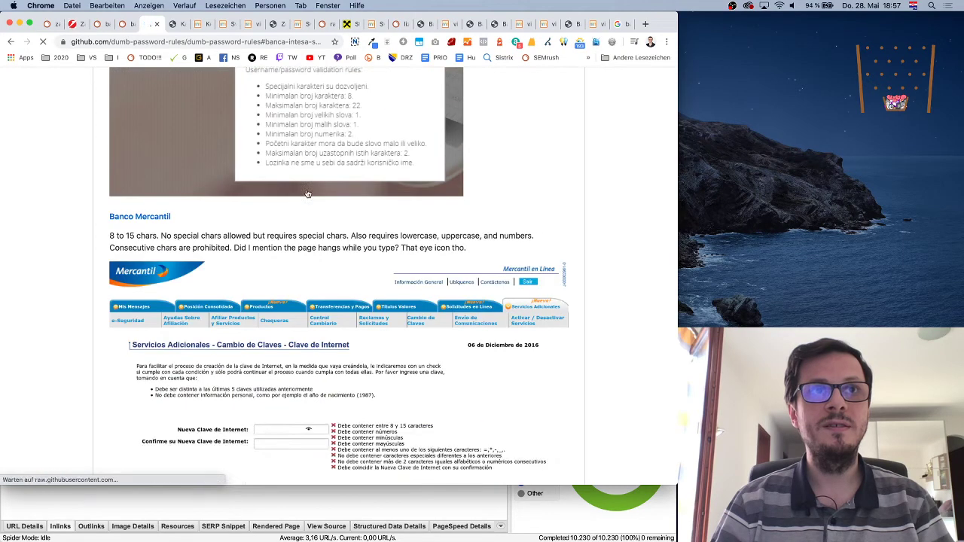
pyautogui.scroll(20, 305, 191)
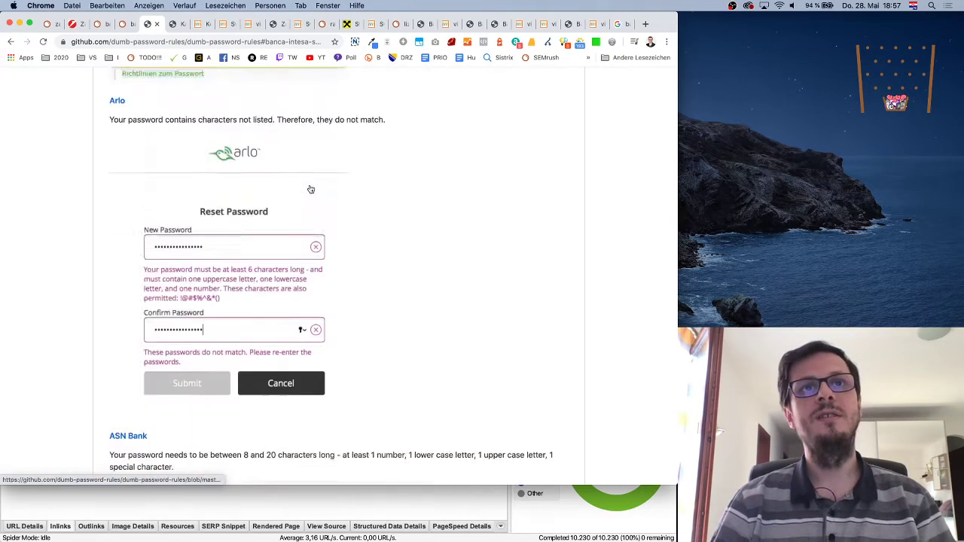
pyautogui.scroll(20, 310, 189)
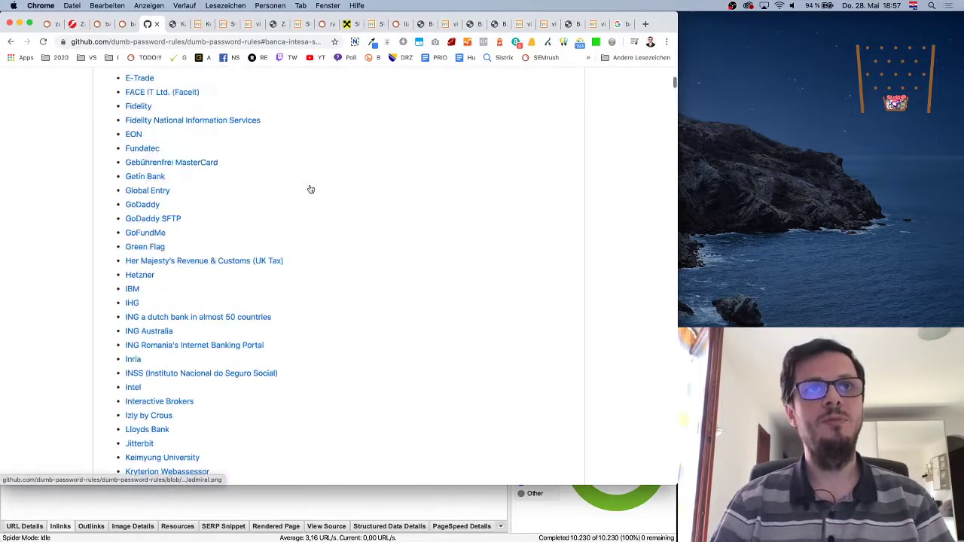
pyautogui.scroll(5, 310, 189)
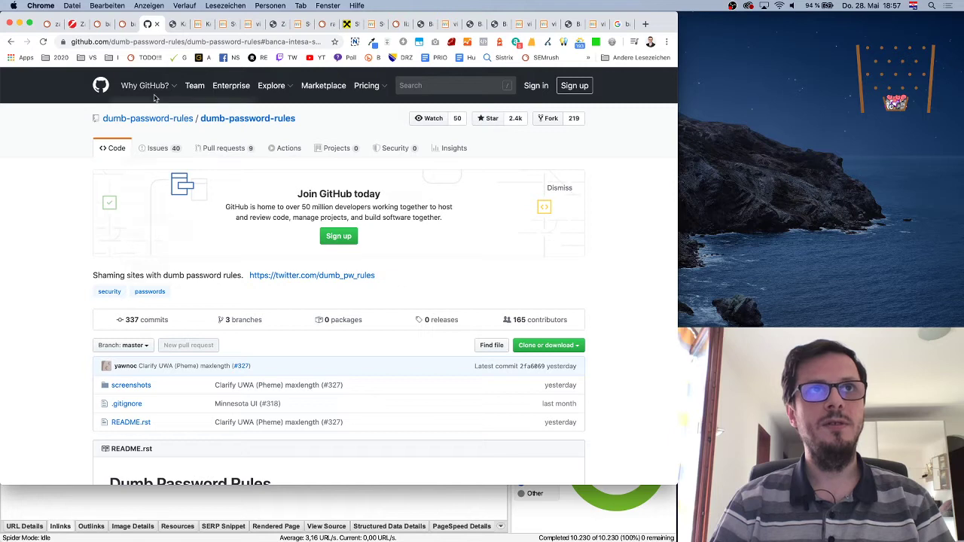
# Step: Select the repository name, go back to the site list, and return to the Semrush tab
pyautogui.moveTo(316, 123); pyautogui.dragTo(205, 115)
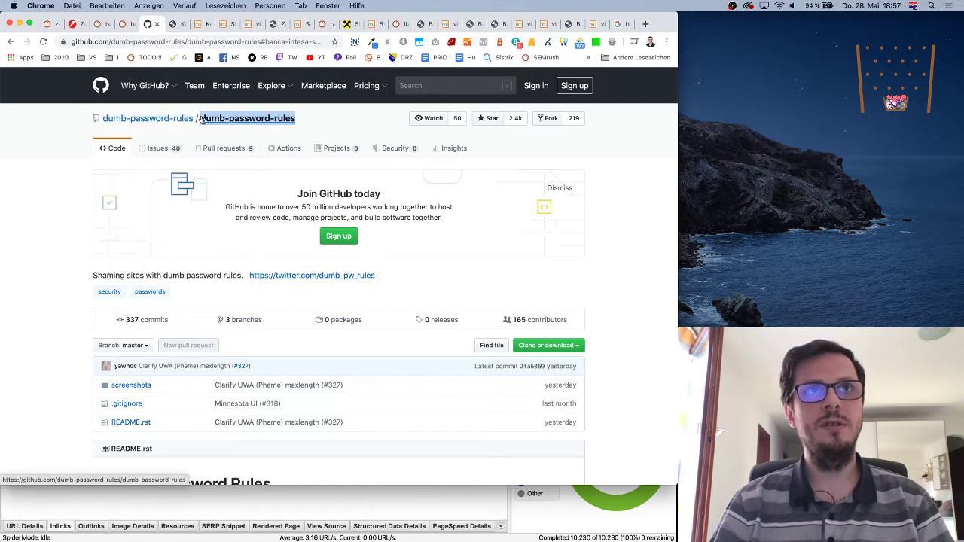
pyautogui.click(308, 124)
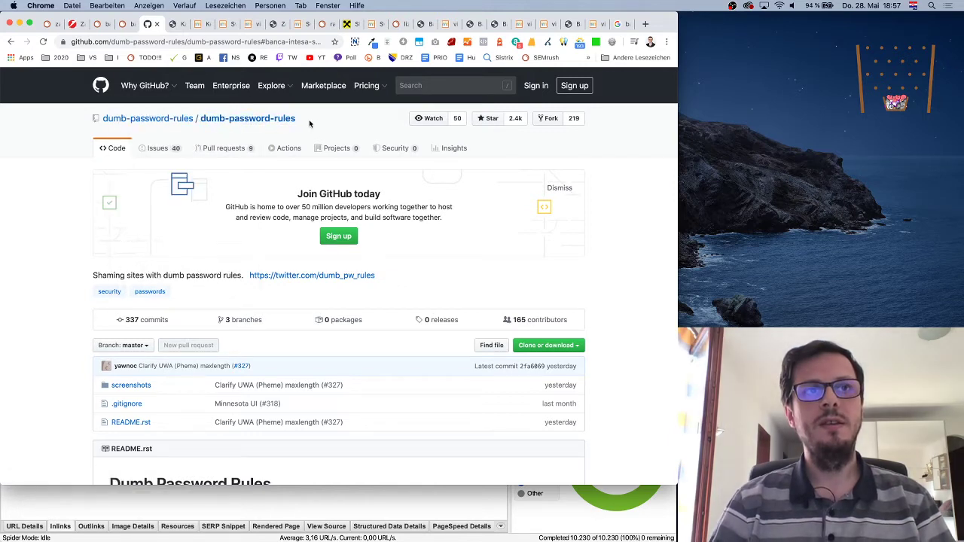
pyautogui.click(10, 43)
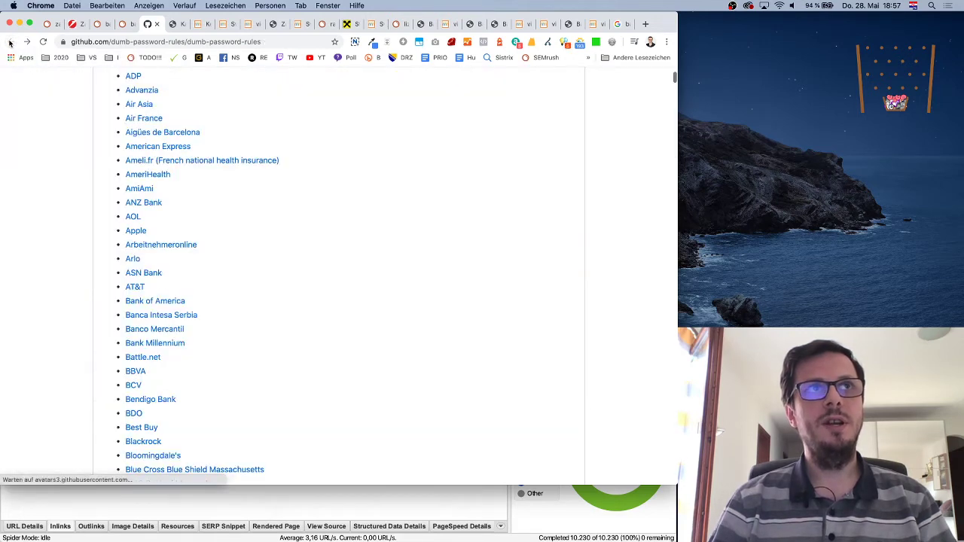
pyautogui.click(132, 25)
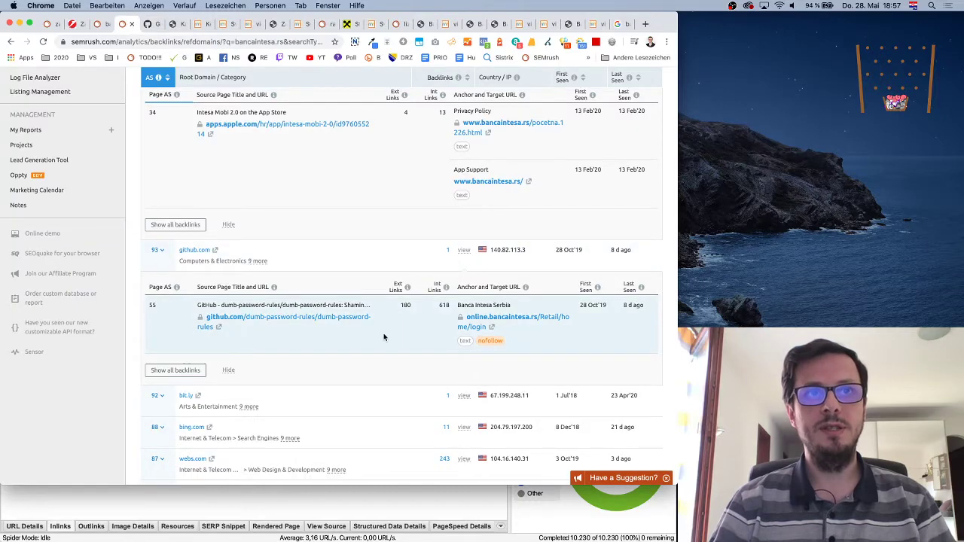
# Step: Sort bancaintesa.rs referring domains by lowest authority score first
pyautogui.scroll(-1, 383, 338)
pyautogui.scroll(5, 384, 338)
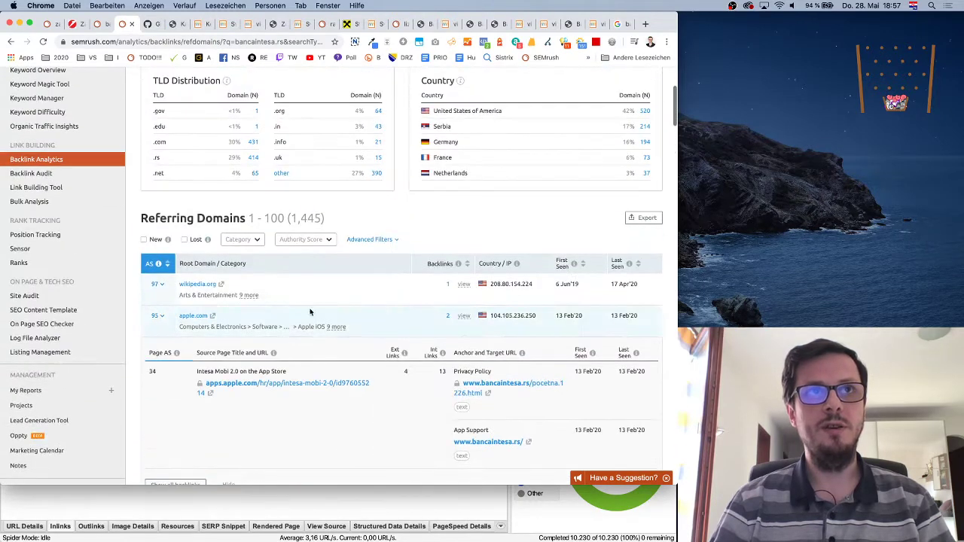
pyautogui.click(168, 267)
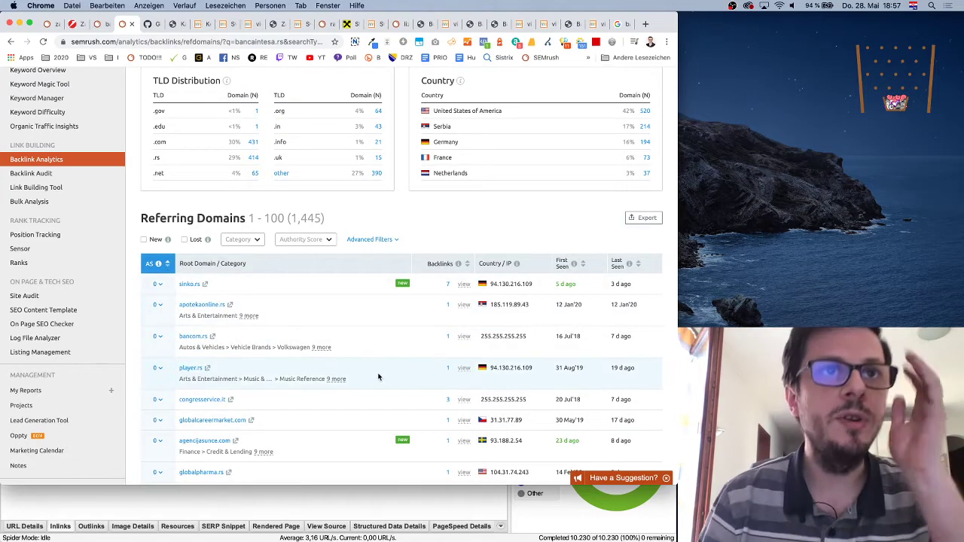
# Step: Scroll down to the last referring domains rows, then bring up the skinology.rs website
pyautogui.scroll(-10, 371, 372)
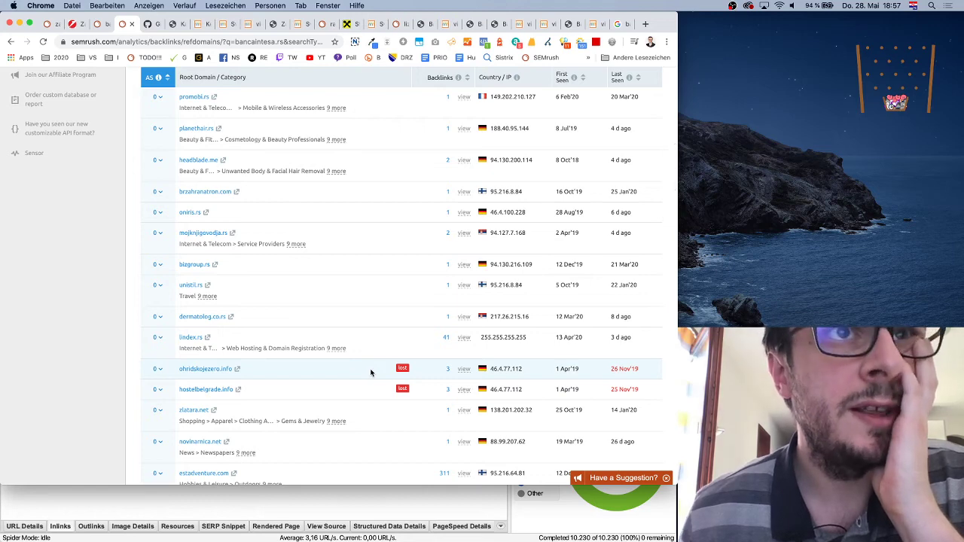
pyautogui.scroll(-8, 370, 372)
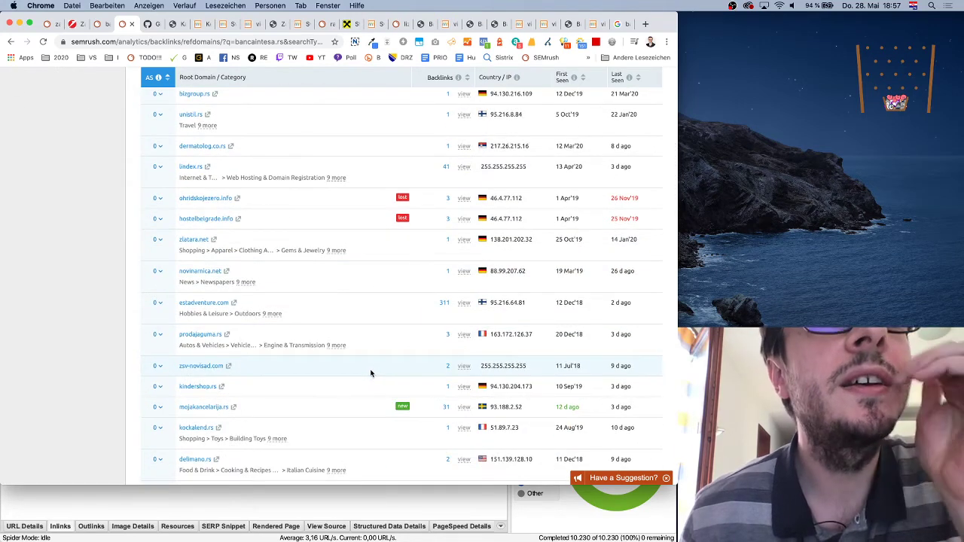
pyautogui.scroll(-6, 371, 372)
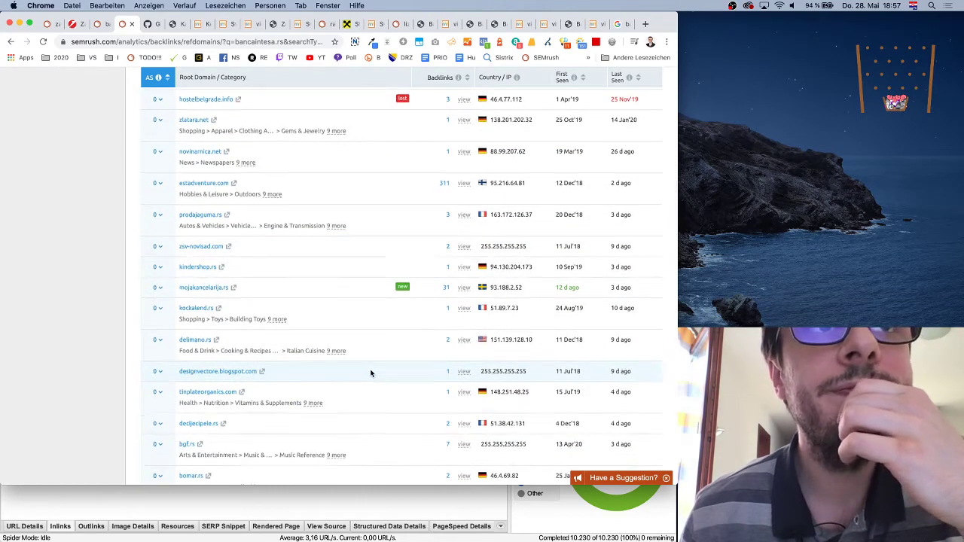
pyautogui.scroll(-9, 371, 372)
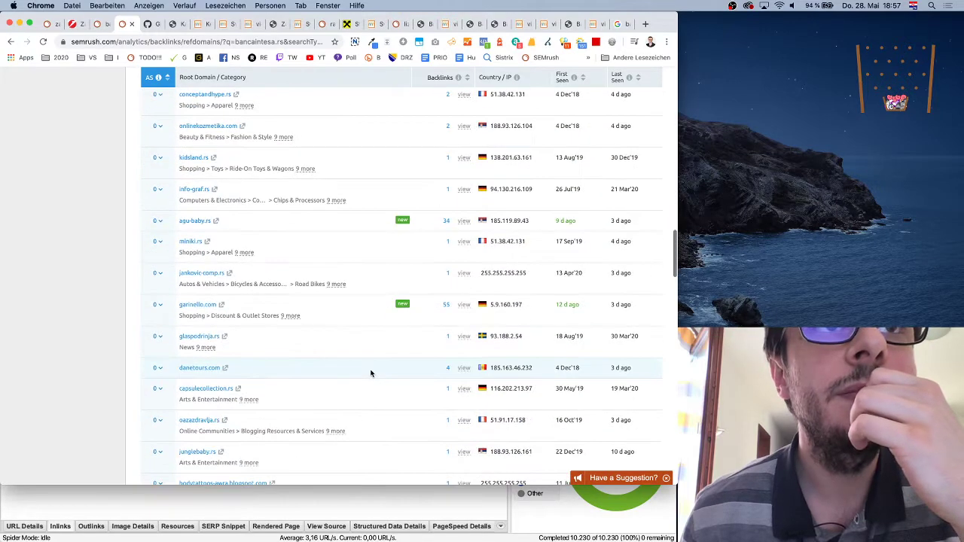
pyautogui.scroll(-2, 371, 372)
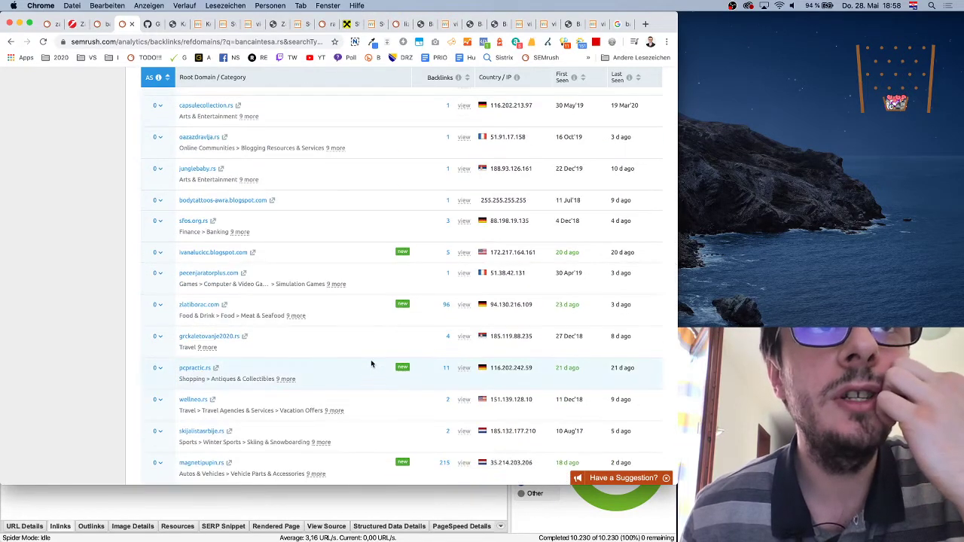
pyautogui.scroll(-15, 367, 361)
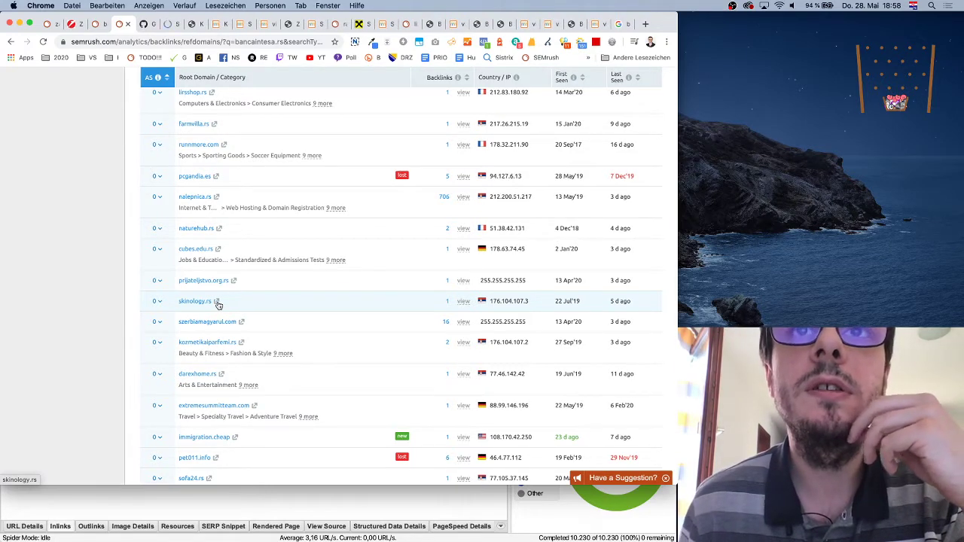
pyautogui.scroll(-3, 338, 320)
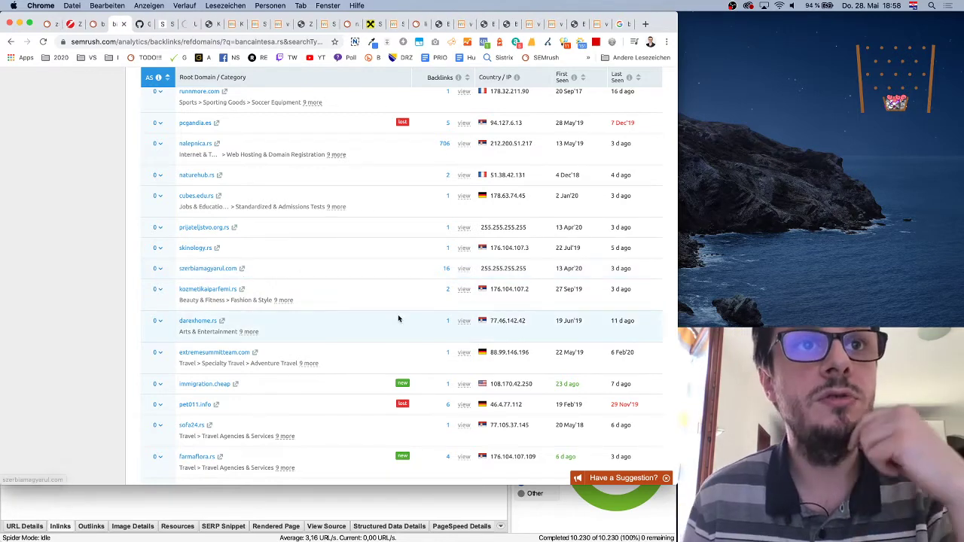
pyautogui.scroll(-10, 398, 314)
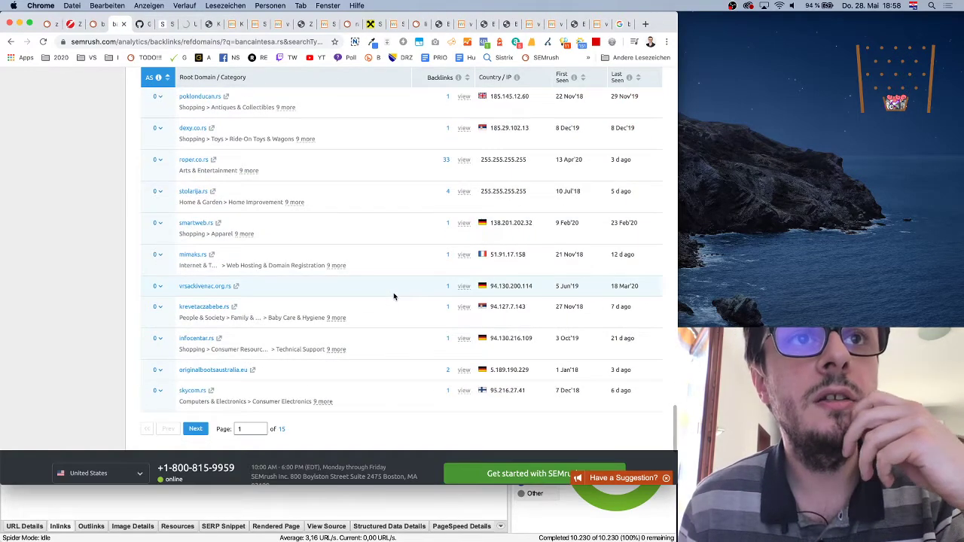
pyautogui.click(160, 25)
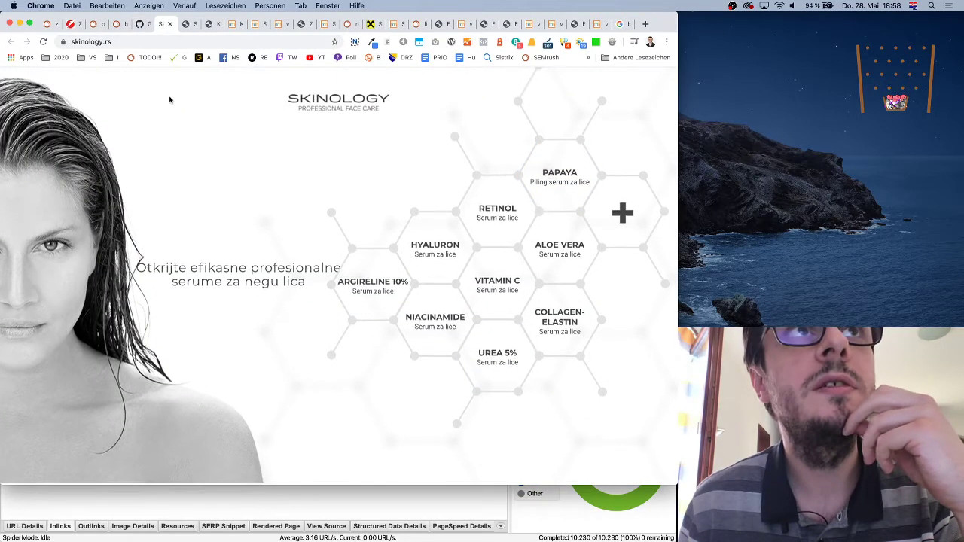
# Step: Skim the szerbiamagyarul.com site, then go back to Semrush's bancaintesa.rs referring domains list
pyautogui.click(187, 25)
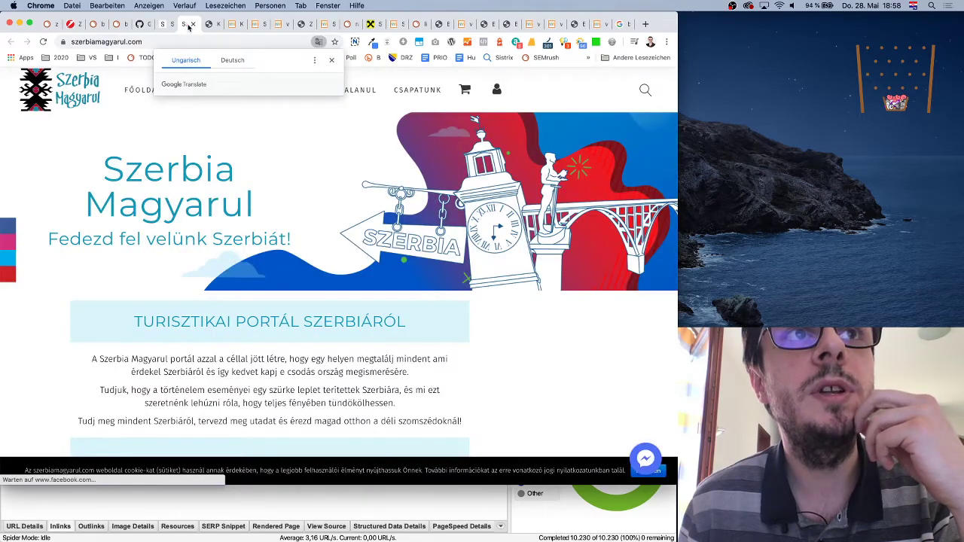
pyautogui.scroll(-5, 286, 231)
pyautogui.scroll(-4, 288, 230)
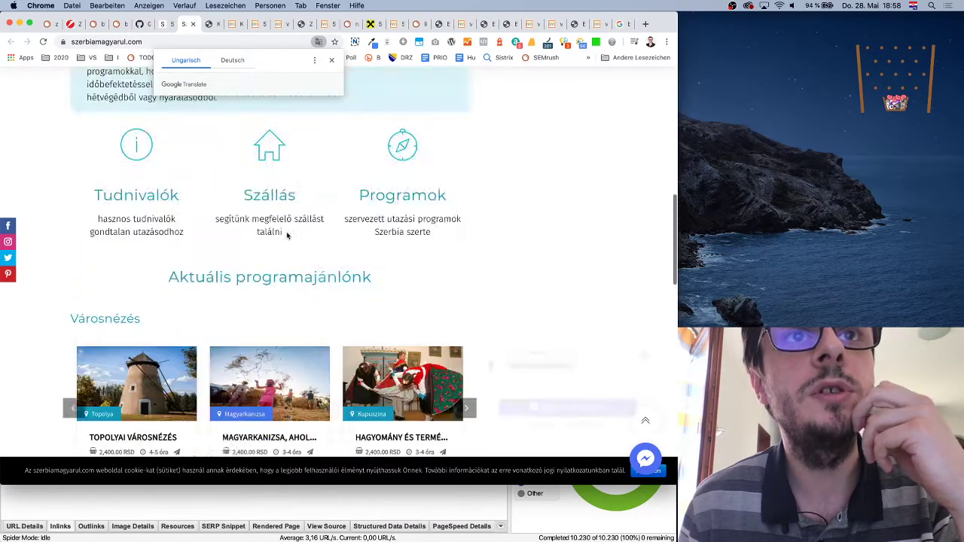
pyautogui.scroll(10, 279, 222)
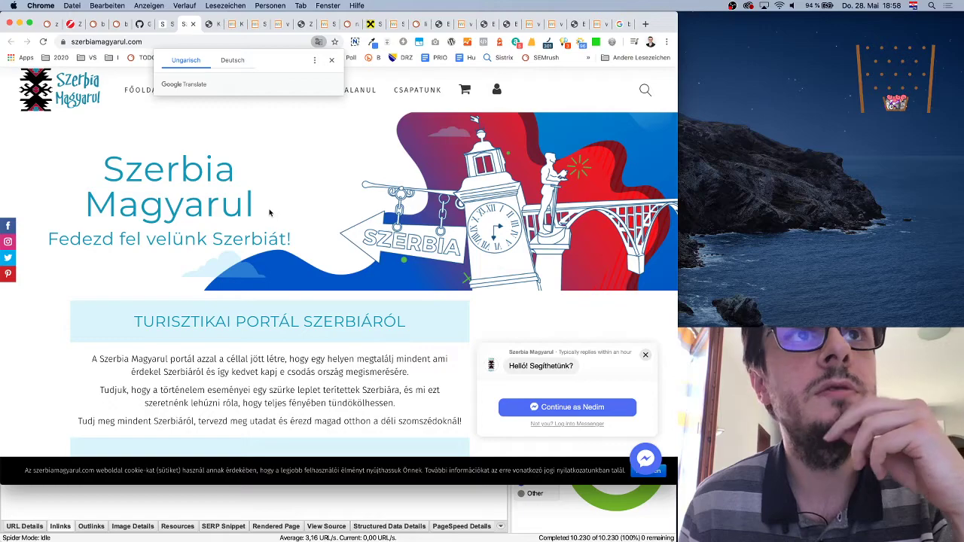
pyautogui.click(118, 25)
pyautogui.scroll(15, 383, 276)
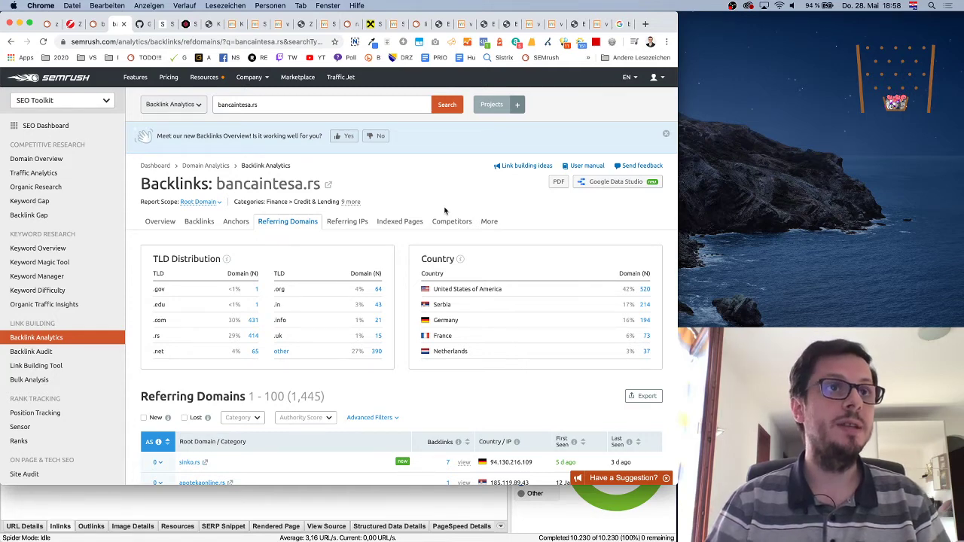
pyautogui.scroll(-15, 431, 208)
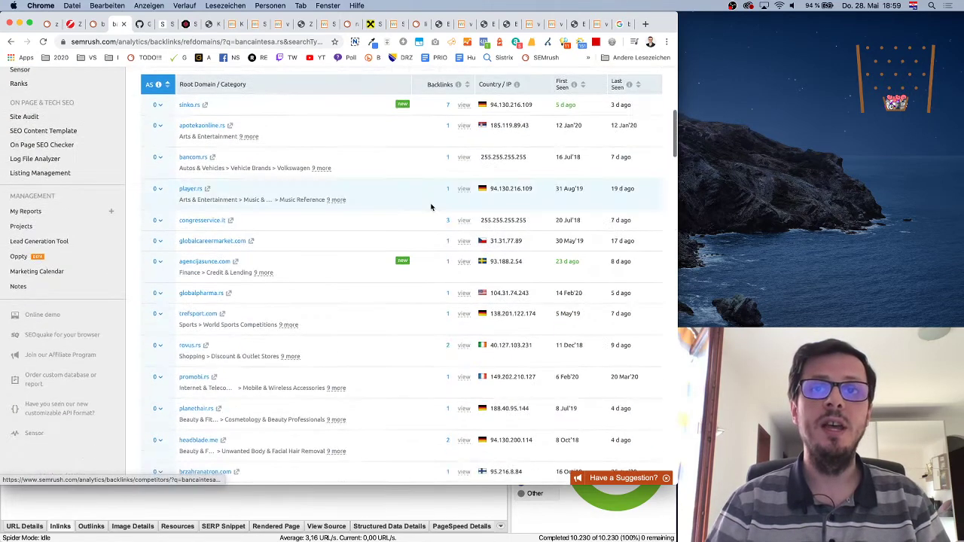
pyautogui.scroll(15, 431, 207)
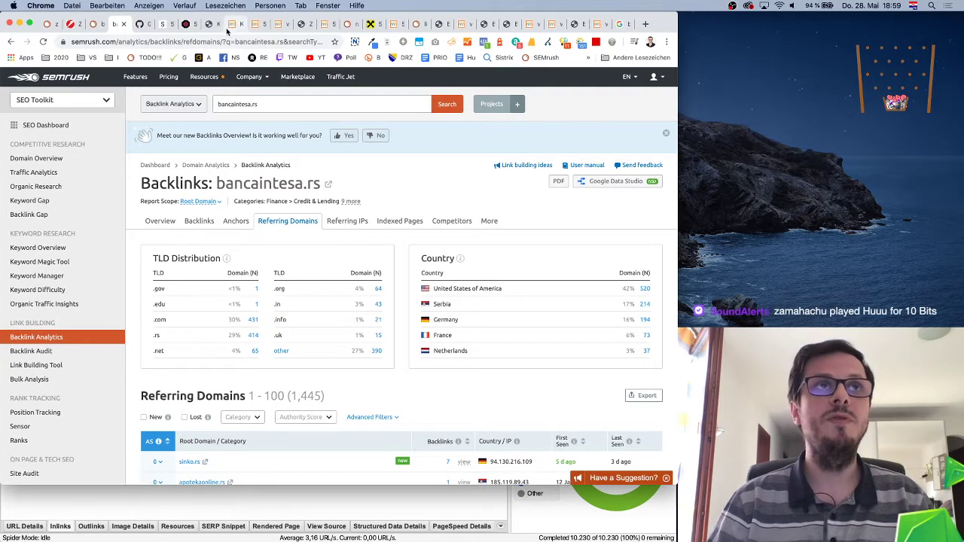
# Step: Switch to the Banca Intesa online cash loan page and skim it
pyautogui.click(229, 26)
pyautogui.moveTo(350, 98)
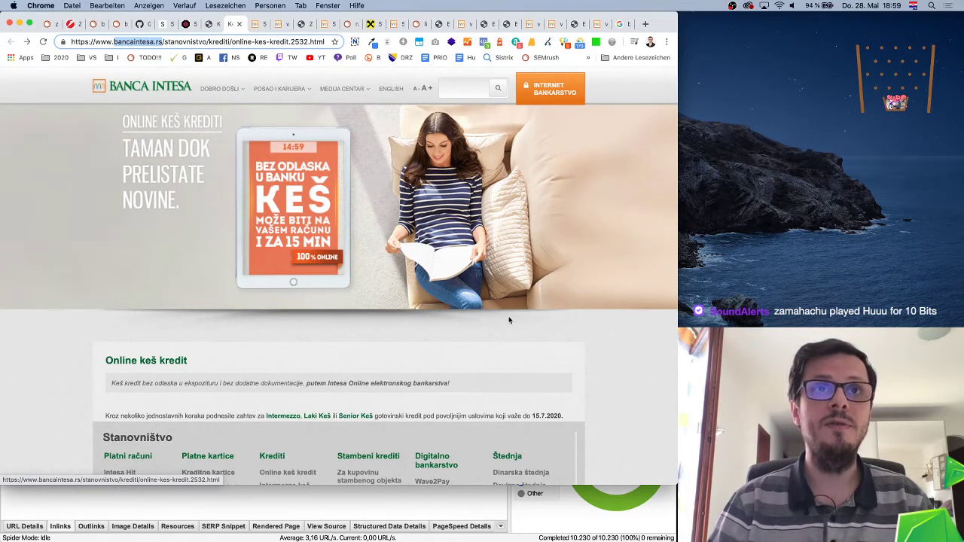
pyautogui.scroll(-5, 509, 319)
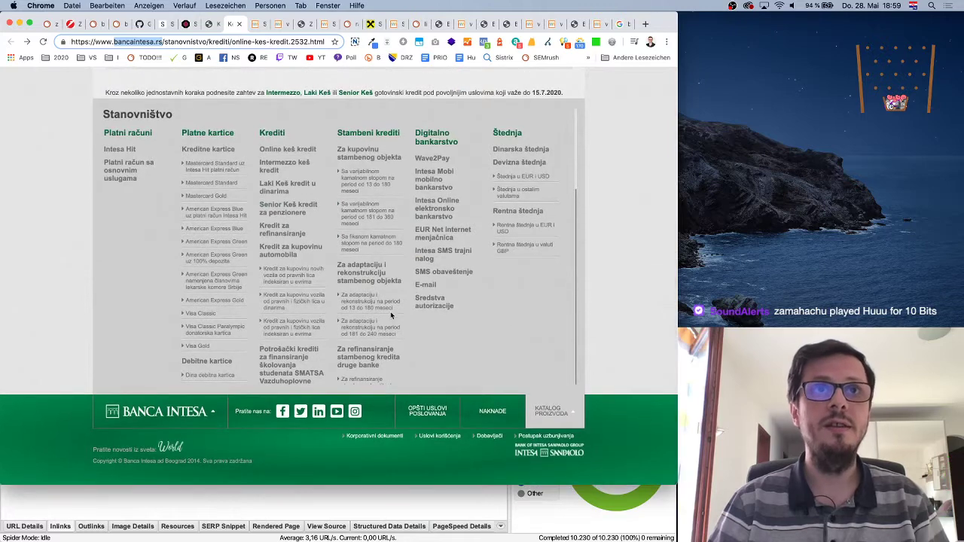
pyautogui.scroll(5, 337, 168)
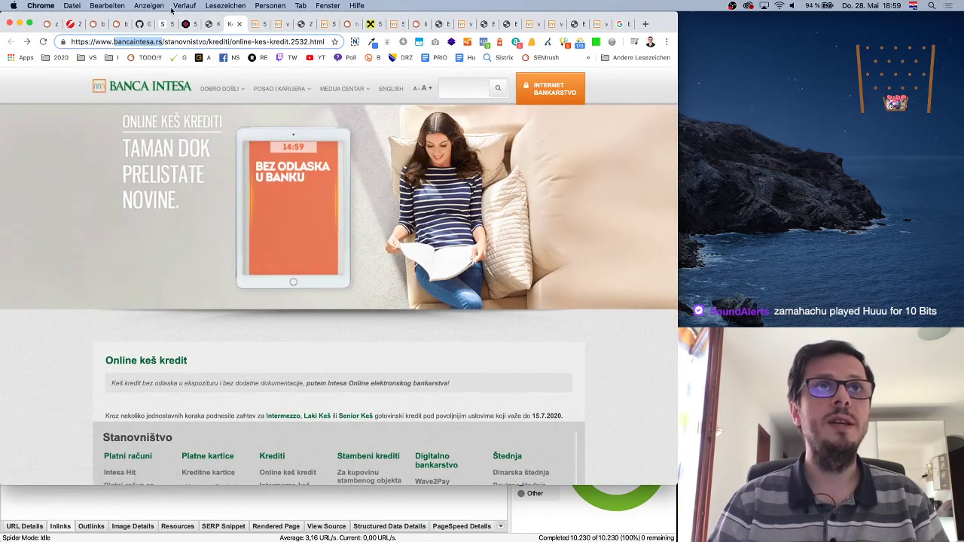
# Step: Google site:bancaintesa.rs in a new tab to see indexed pages, then return to the loan page
pyautogui.click(143, 42)
pyautogui.moveTo(114, 42); pyautogui.dragTo(162, 37)
pyautogui.press('super+c')
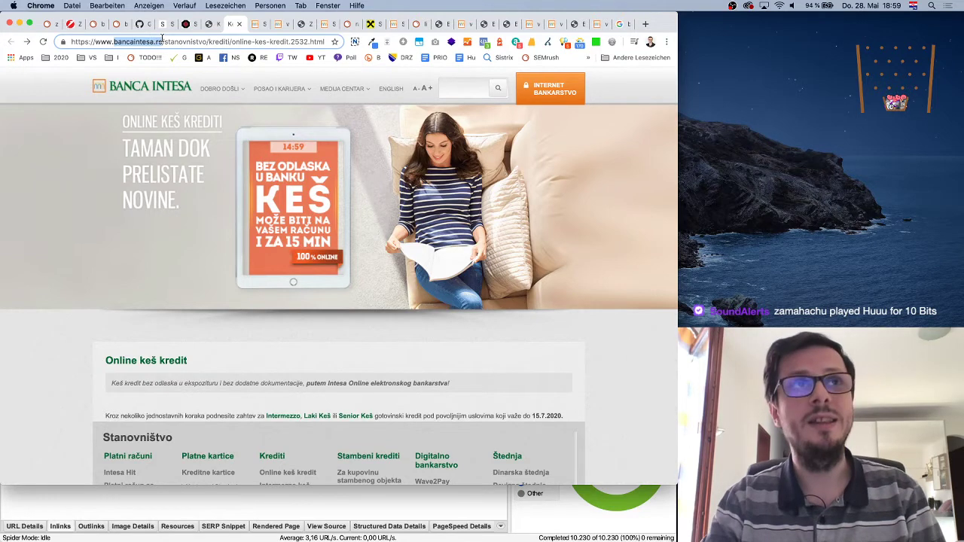
pyautogui.press('super+t')
pyautogui.write('site:')
pyautogui.press('super+v')
pyautogui.press('Return')
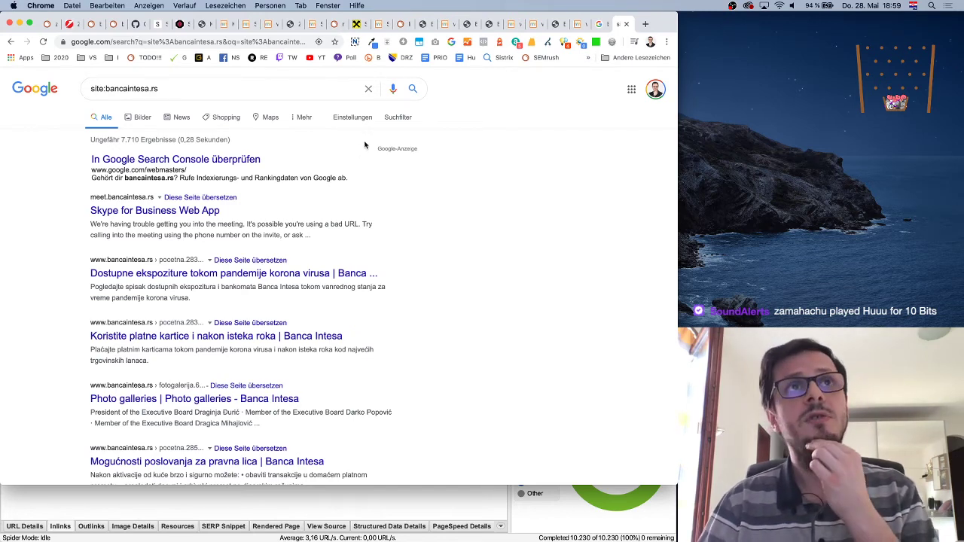
pyautogui.press('super+bracketleft')
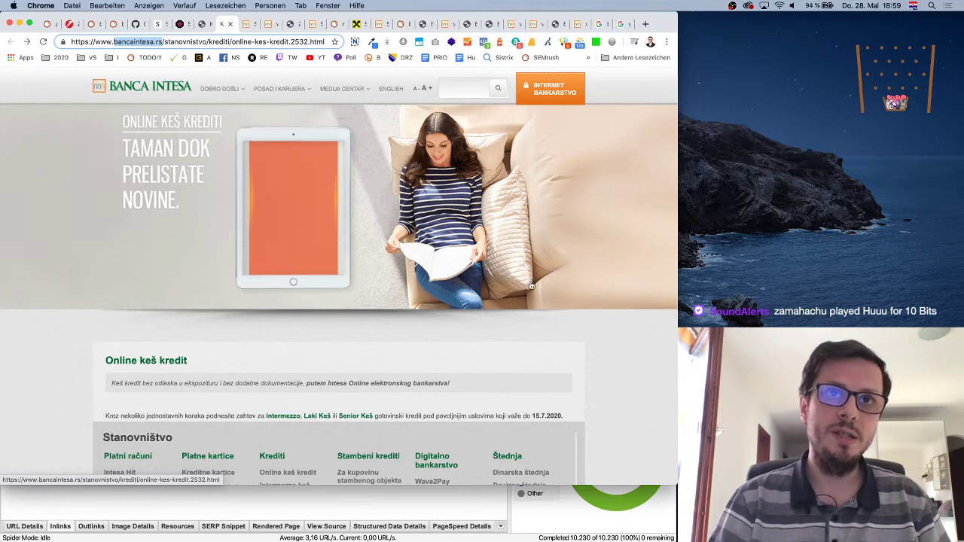
pyautogui.scroll(-3, 619, 377)
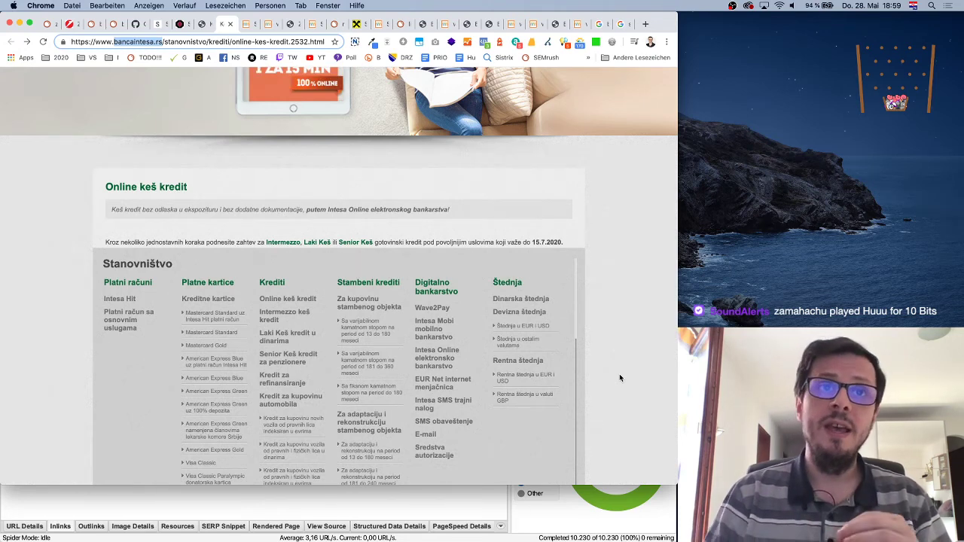
pyautogui.scroll(-2, 619, 377)
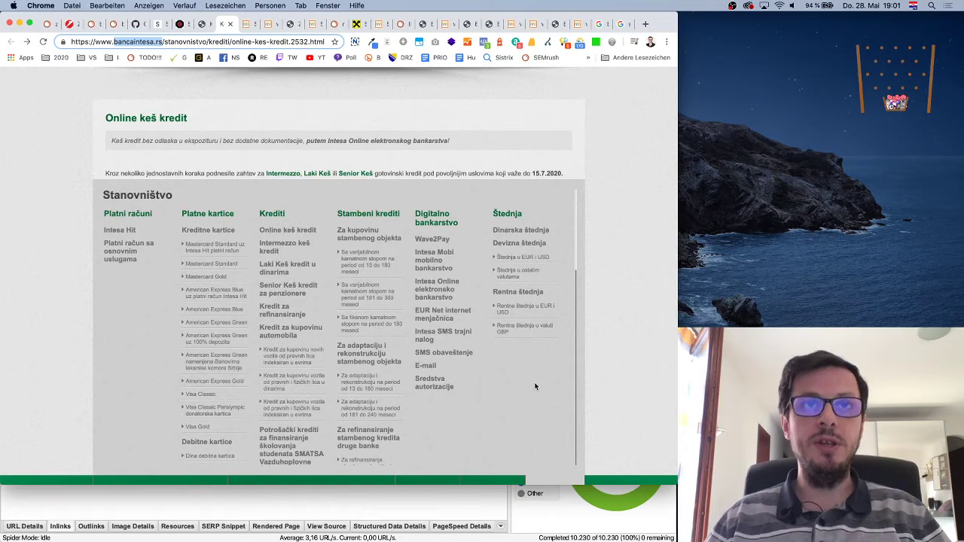
pyautogui.scroll(-10, 530, 382)
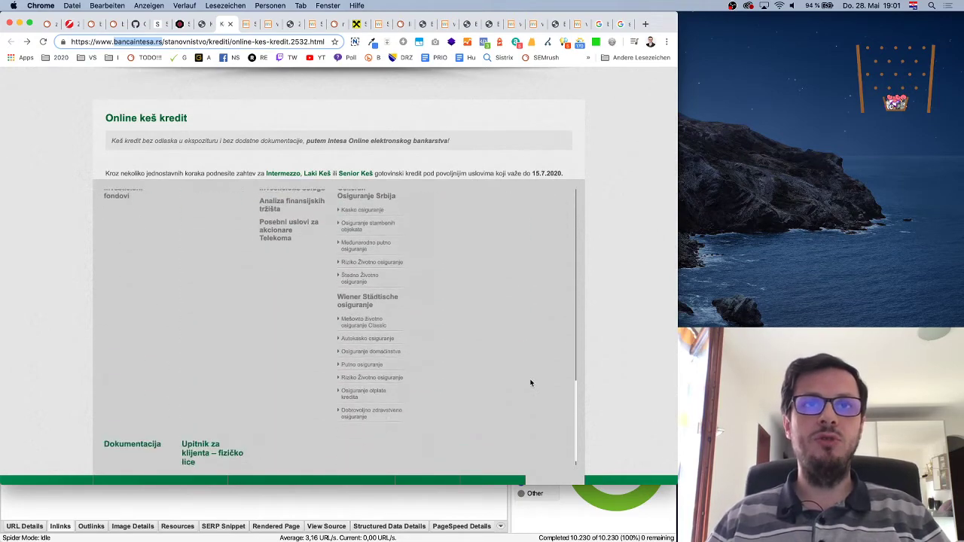
pyautogui.scroll(15, 532, 355)
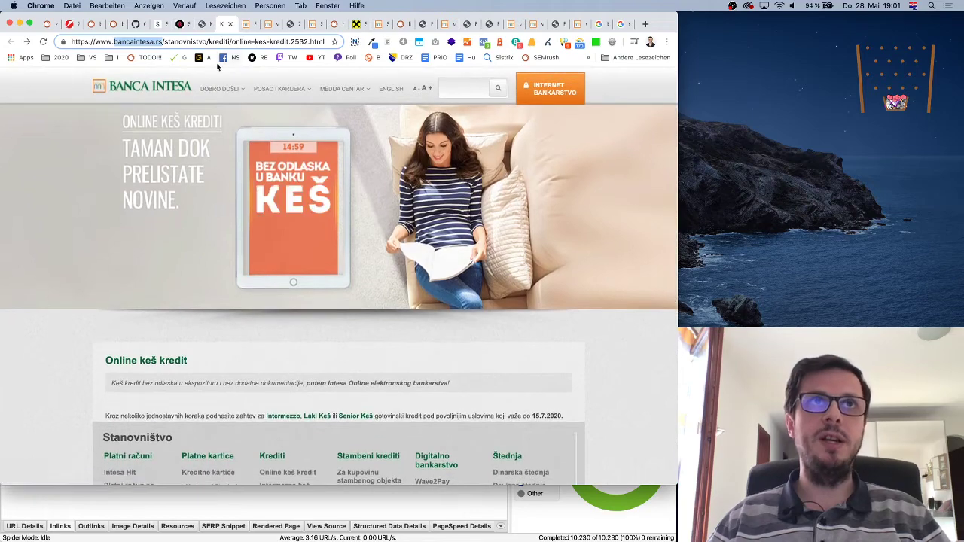
# Step: Go to the Banca Intesa homepage and browse its footer product catalogue panel, then close it
pyautogui.click(165, 89)
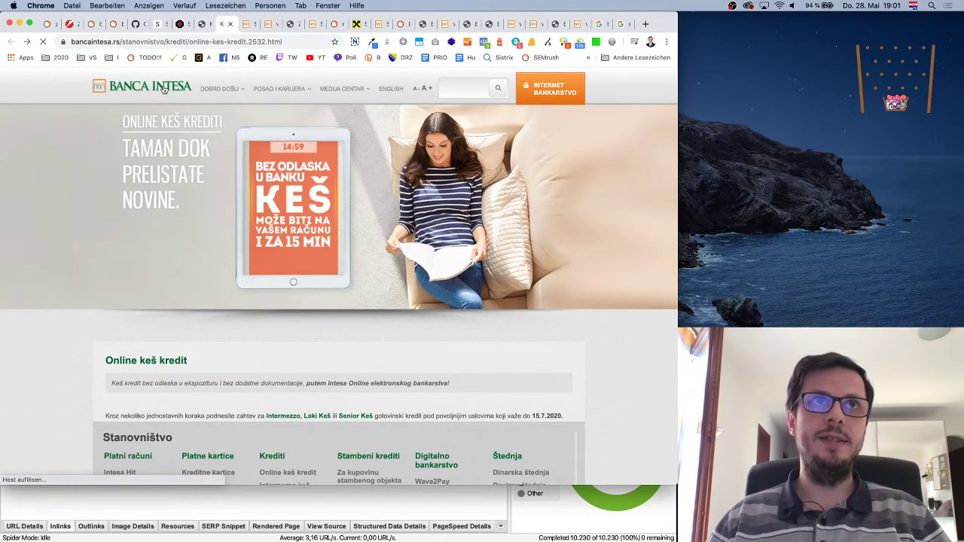
pyautogui.scroll(-10, 633, 340)
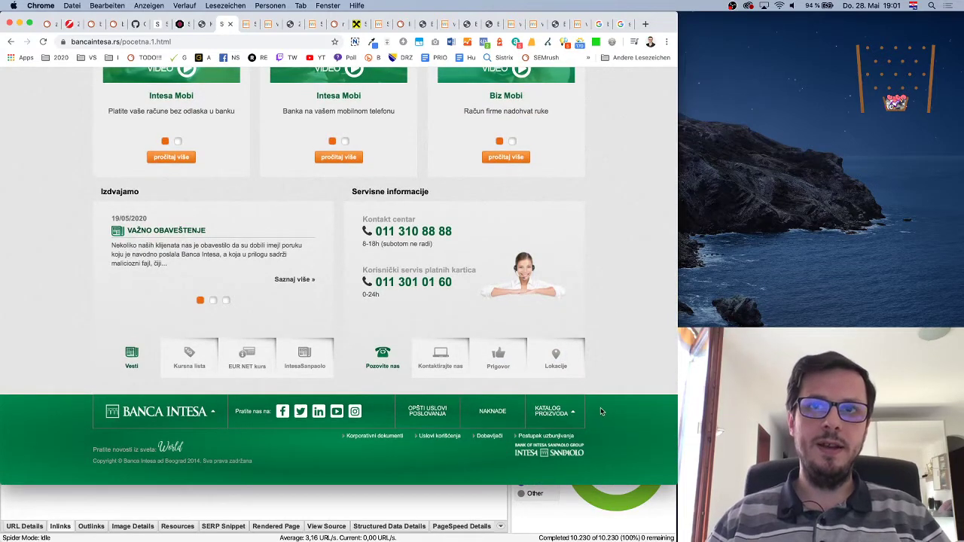
pyautogui.click(573, 414)
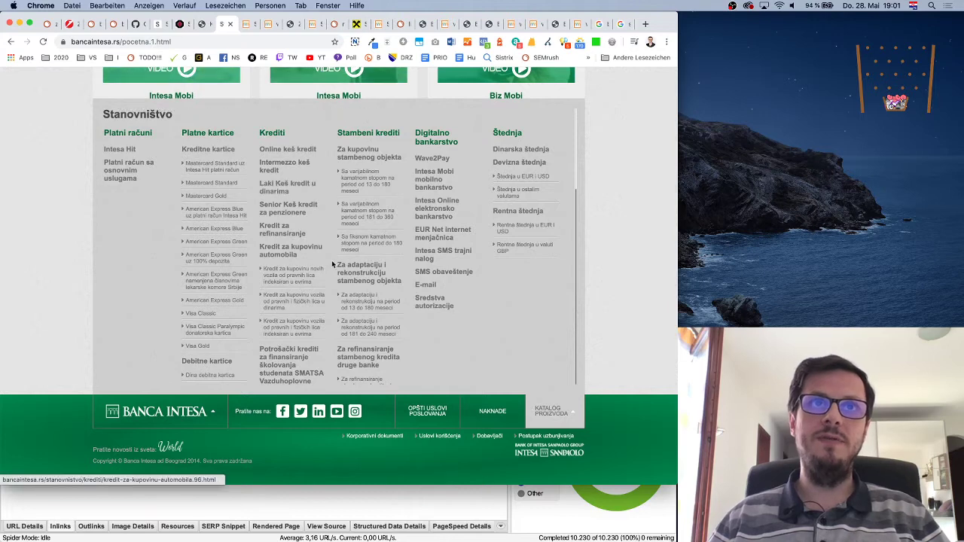
pyautogui.scroll(-5, 301, 151)
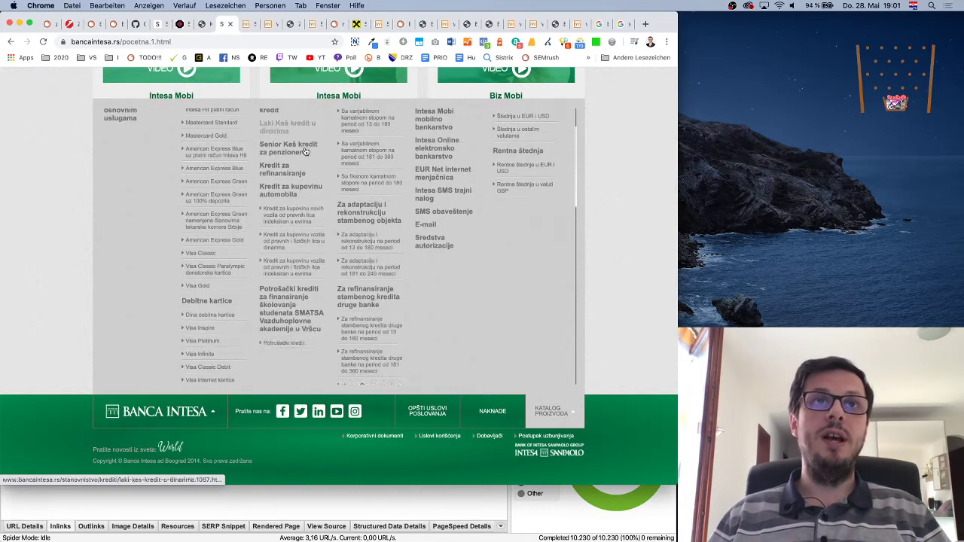
pyautogui.scroll(-12, 496, 285)
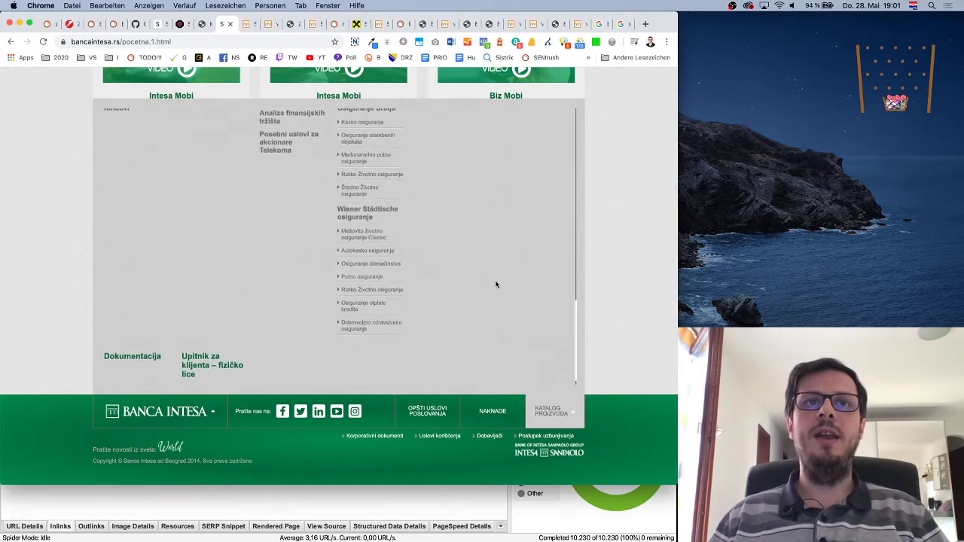
pyautogui.scroll(15, 495, 284)
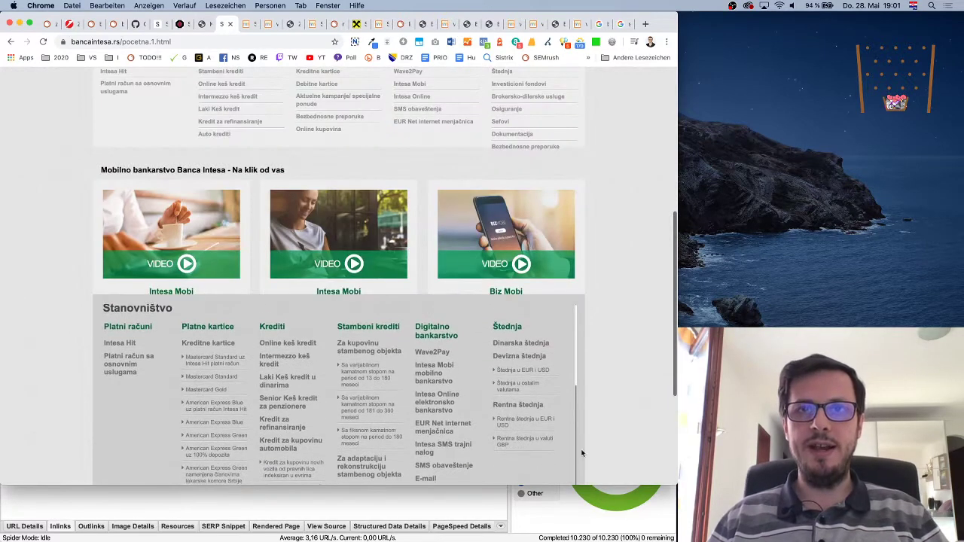
pyautogui.scroll(-5, 591, 388)
pyautogui.click(561, 412)
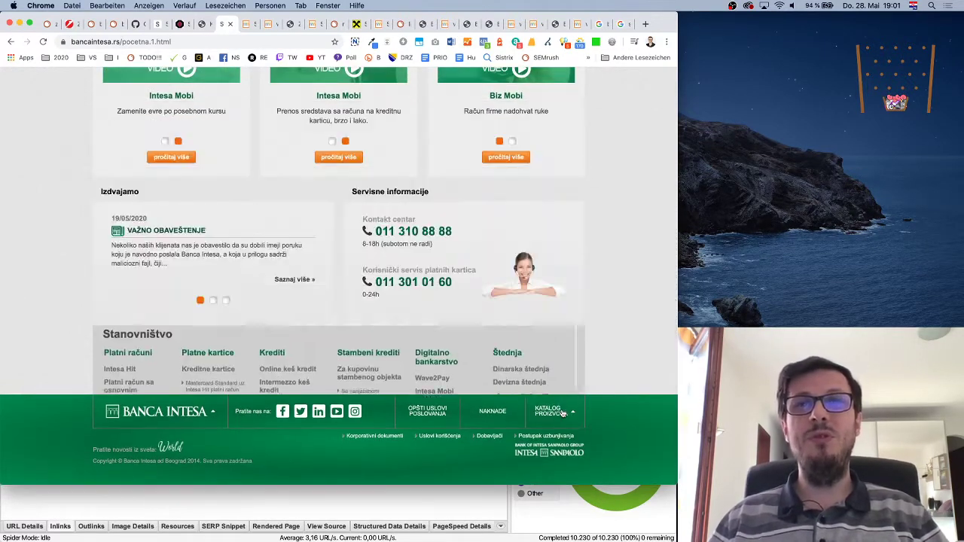
pyautogui.click(561, 413)
pyautogui.click(561, 413)
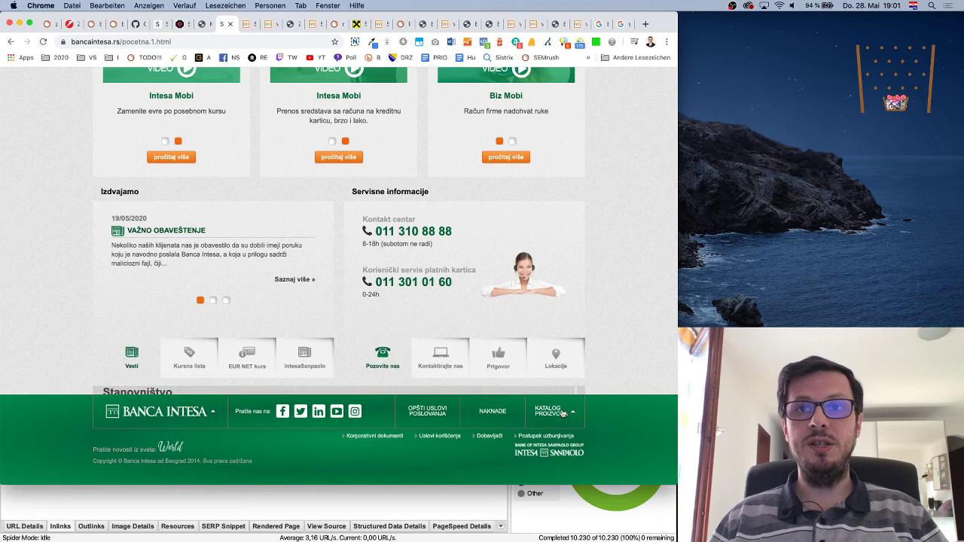
# Step: Inspect the homepage so DevTools shows it in iPhone 6/7/8 emulation
pyautogui.rightClick(600, 204)
pyautogui.click(631, 332)
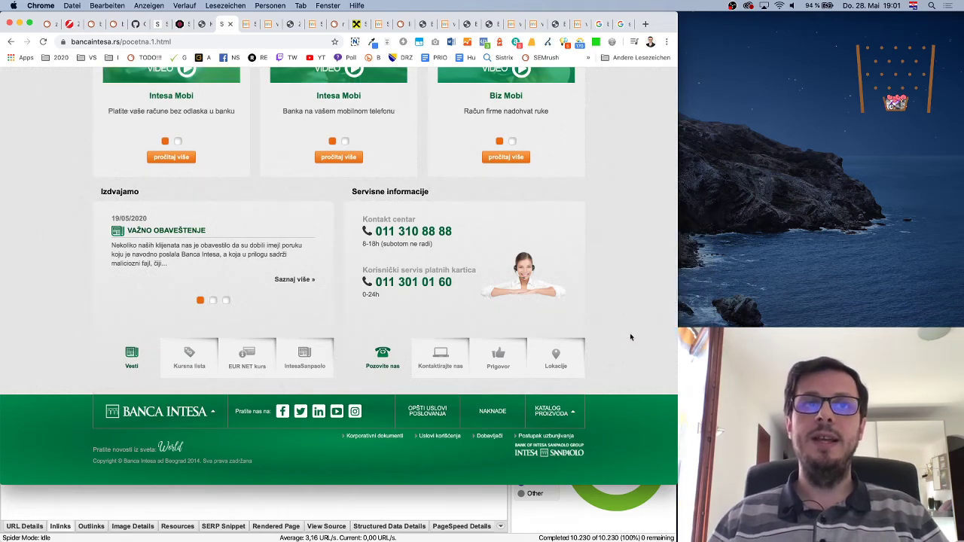
pyautogui.scroll(5, 263, 263)
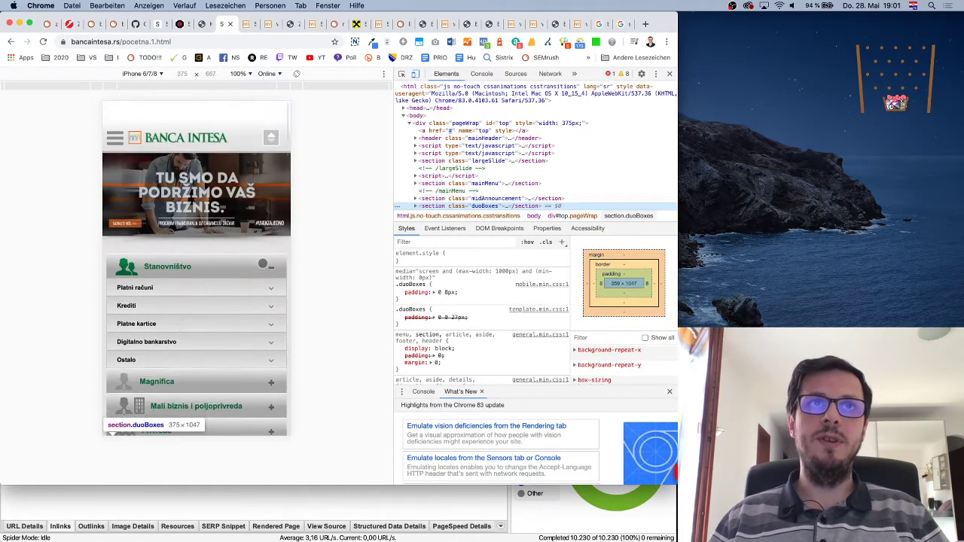
# Step: Check the mobile hamburger menu and expand then collapse the KATALOG PROIZVODA footer catalog
pyautogui.click(118, 122)
pyautogui.click(118, 122)
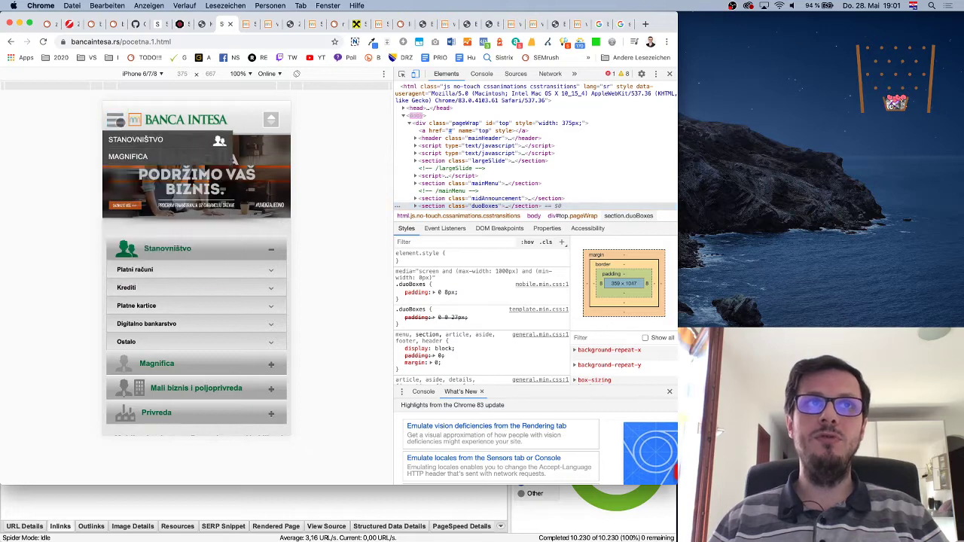
pyautogui.scroll(-10, 236, 336)
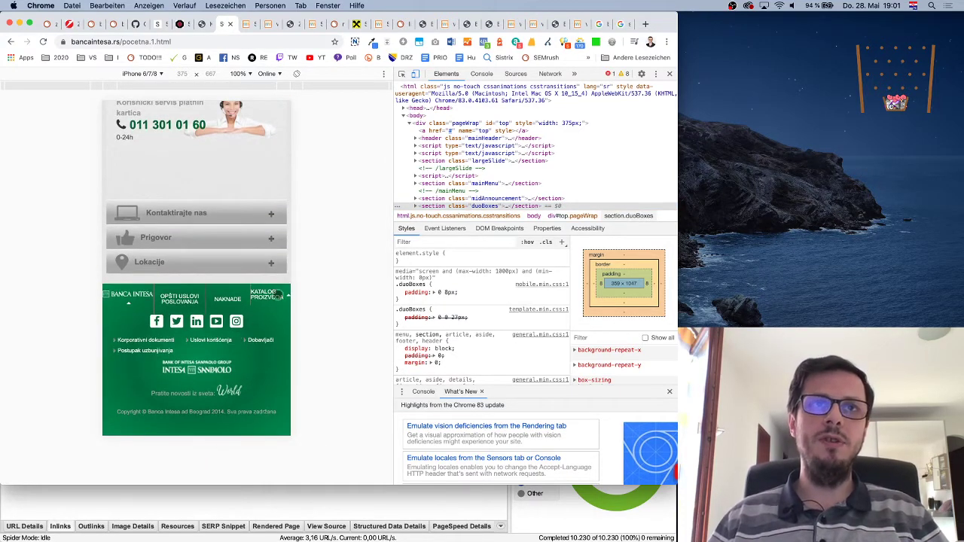
pyautogui.click(277, 293)
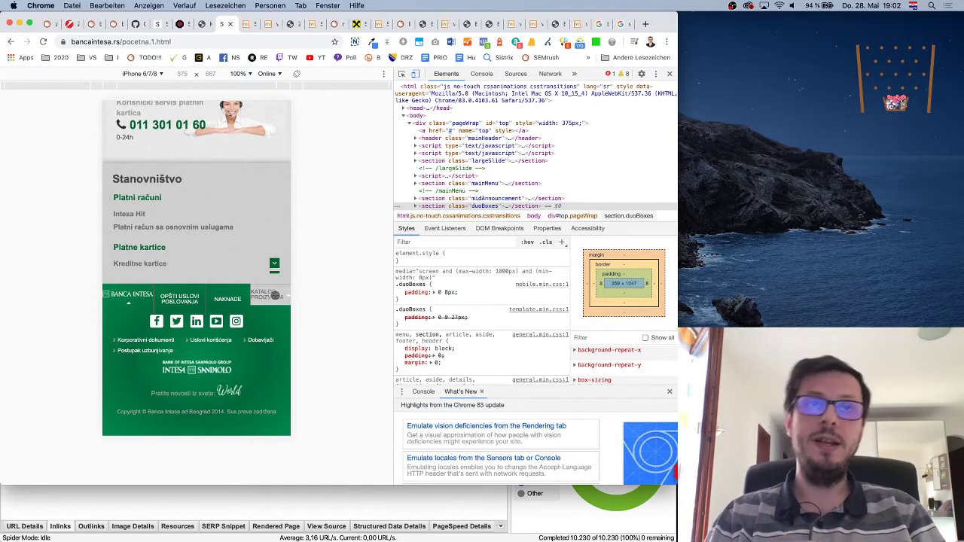
pyautogui.click(275, 295)
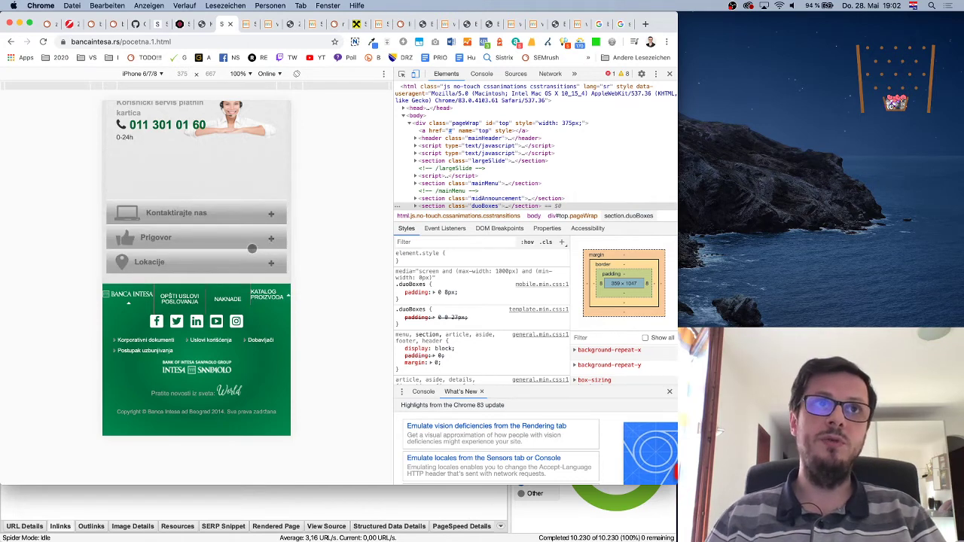
# Step: Scroll the mobile page, toggle the footer catalog once more, and close DevTools
pyautogui.scroll(10, 252, 246)
pyautogui.scroll(10, 252, 246)
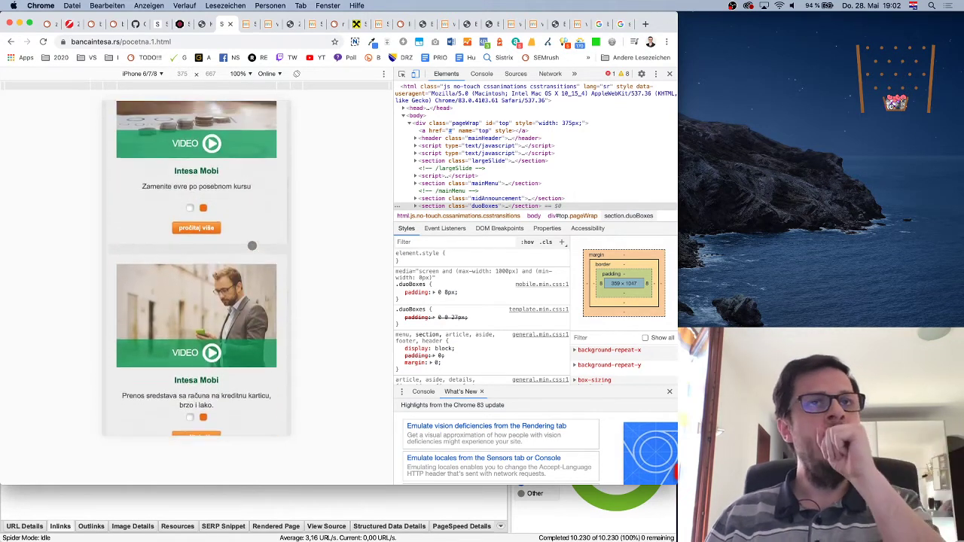
pyautogui.scroll(5, 252, 246)
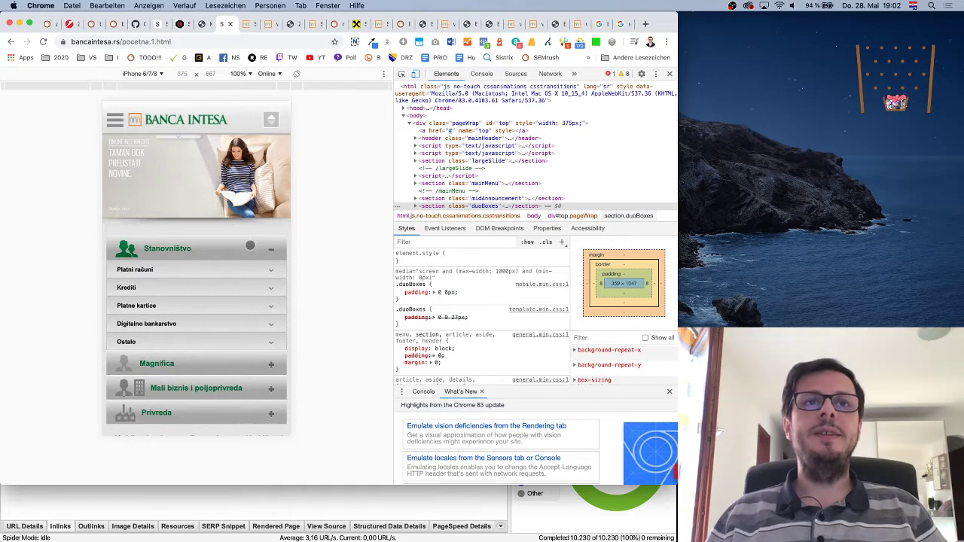
pyautogui.scroll(-15, 254, 244)
pyautogui.scroll(-5, 254, 244)
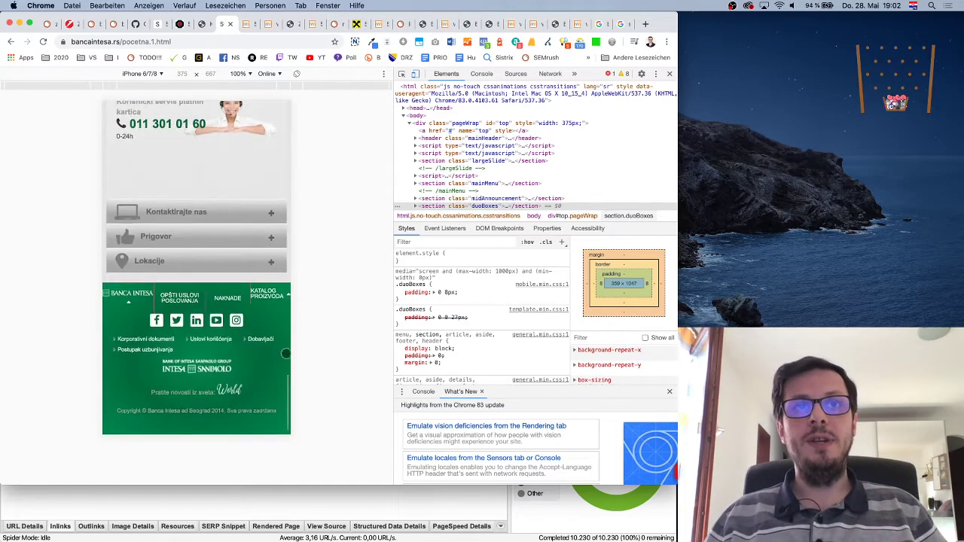
pyautogui.click(276, 295)
pyautogui.click(276, 294)
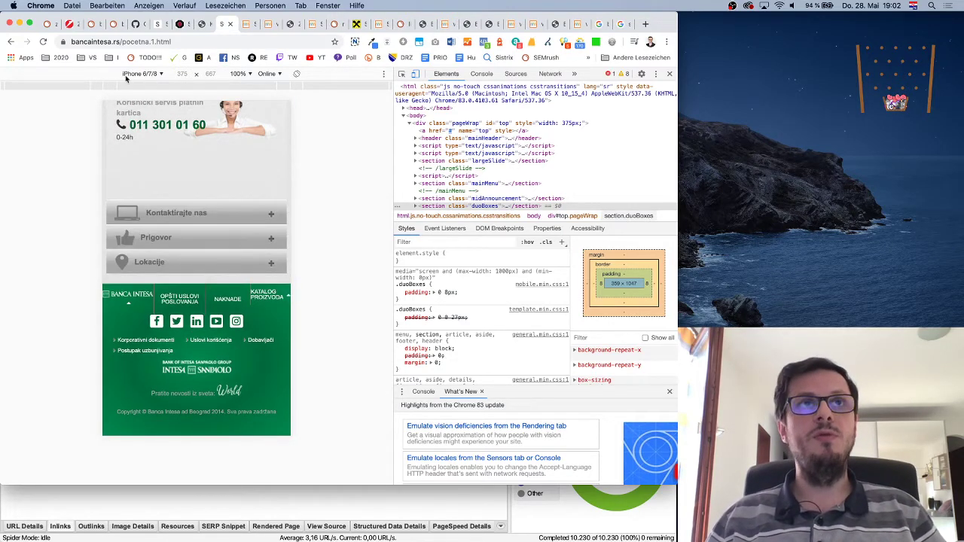
pyautogui.click(670, 74)
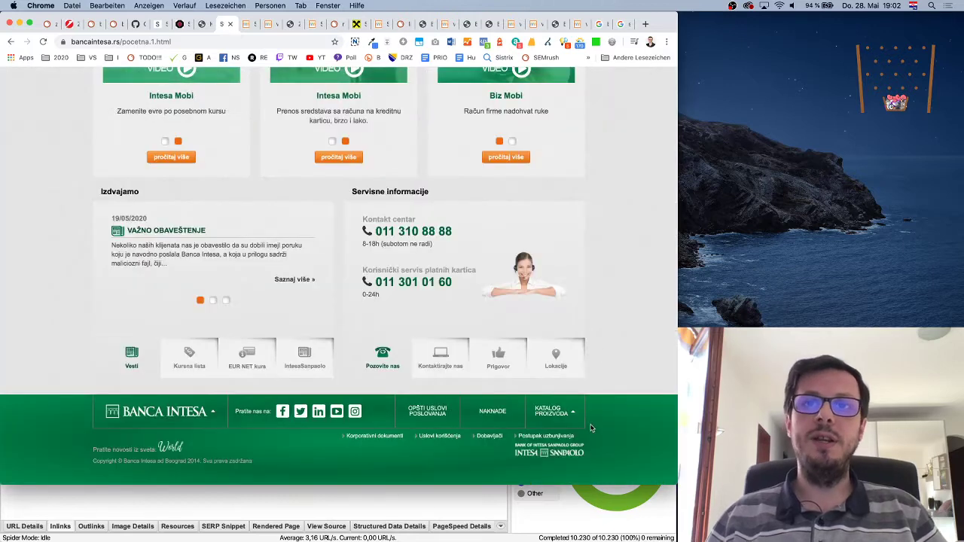
# Step: Expand the desktop KATALOG PROIZVODA footer, jump to the #menu4 Privreda menu, then open a blank tab
pyautogui.click(550, 411)
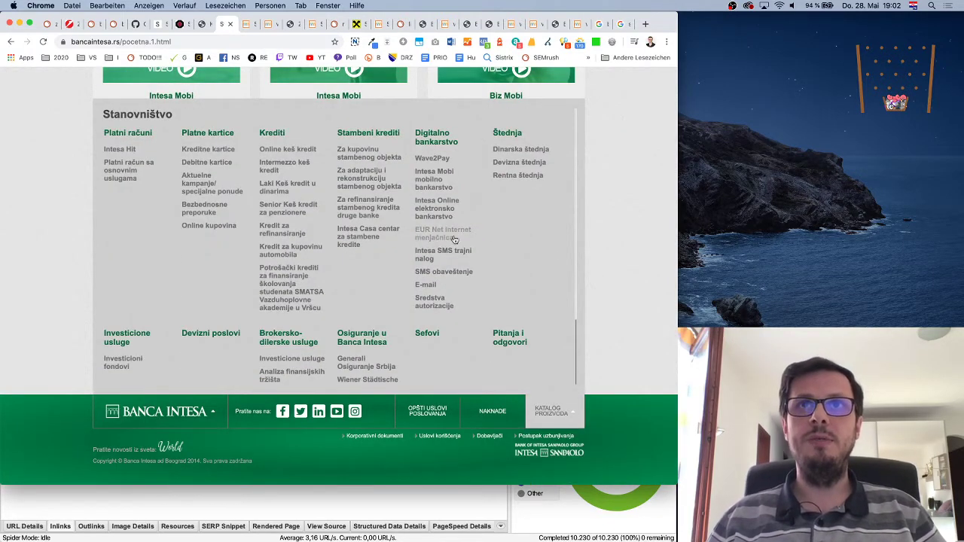
pyautogui.click(575, 413)
pyautogui.click(574, 412)
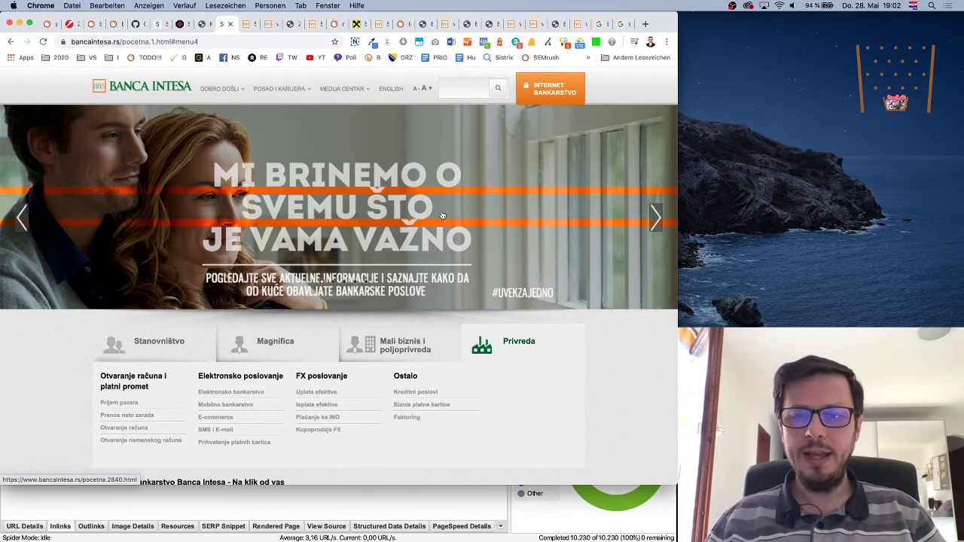
pyautogui.scroll(-1, 442, 216)
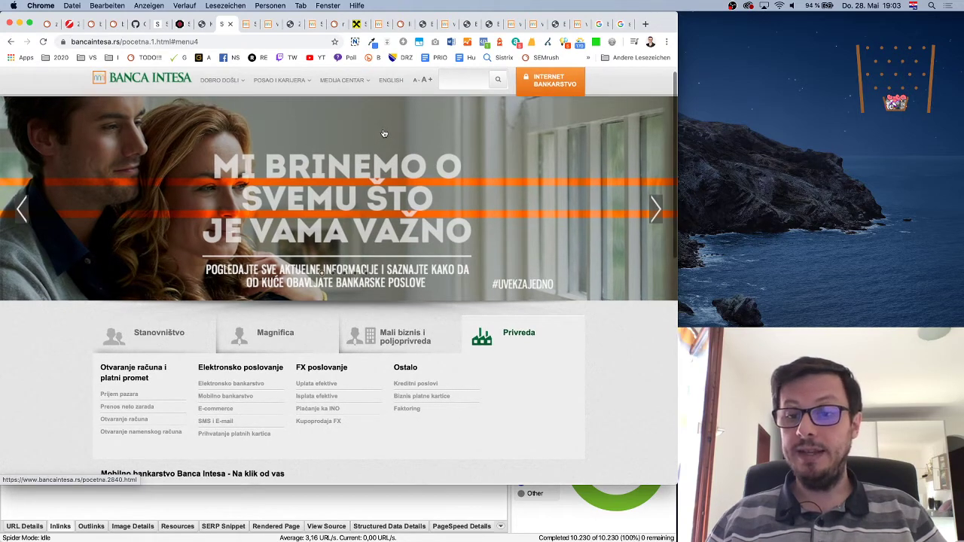
pyautogui.click(646, 24)
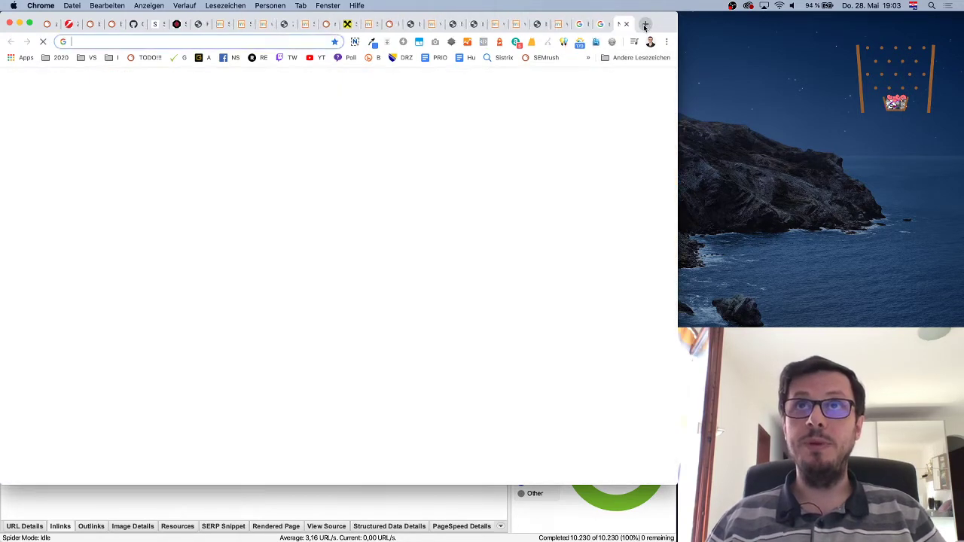
# Step: Load youtube.com and go to the signed-in user's own channel via Mein Kanal
pyautogui.write('you')
pyautogui.press('Return')
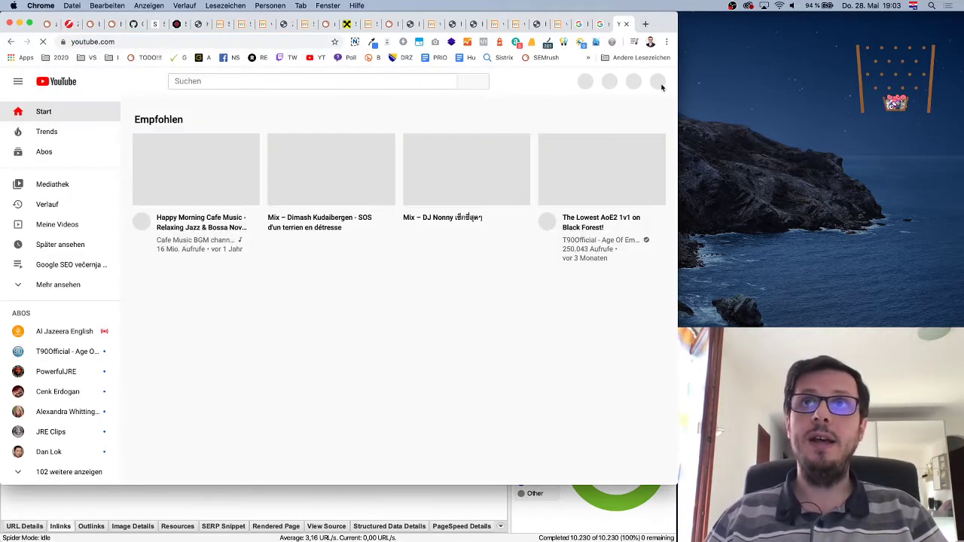
pyautogui.click(655, 88)
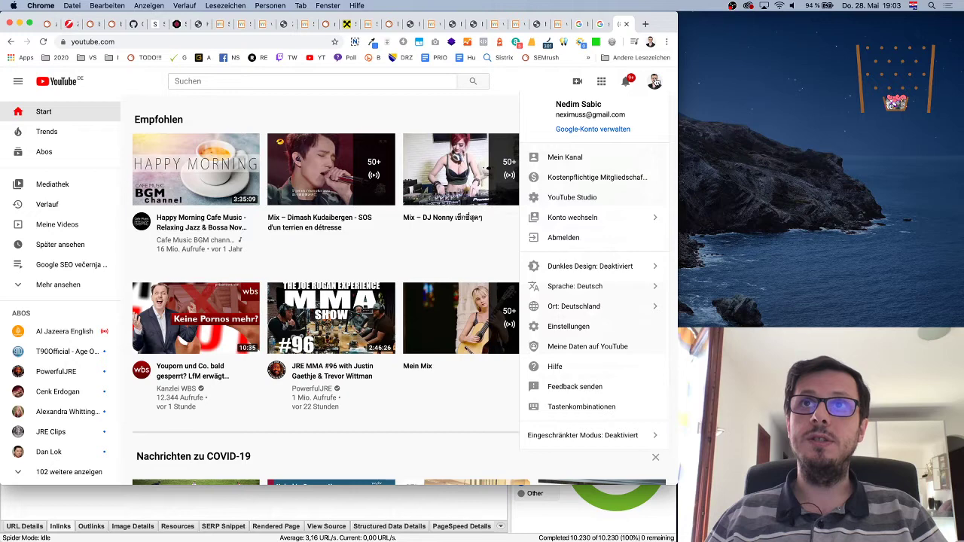
pyautogui.click(570, 160)
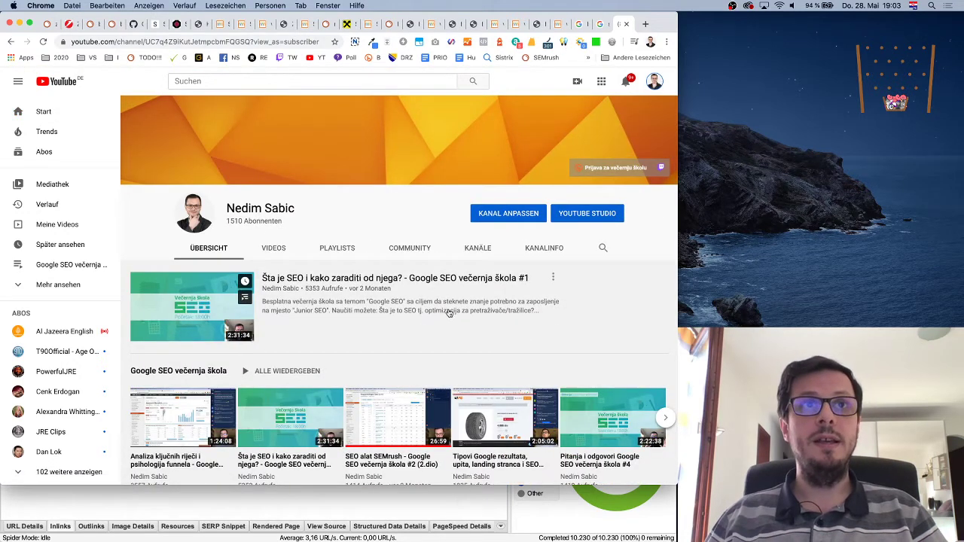
pyautogui.scroll(-5, 491, 308)
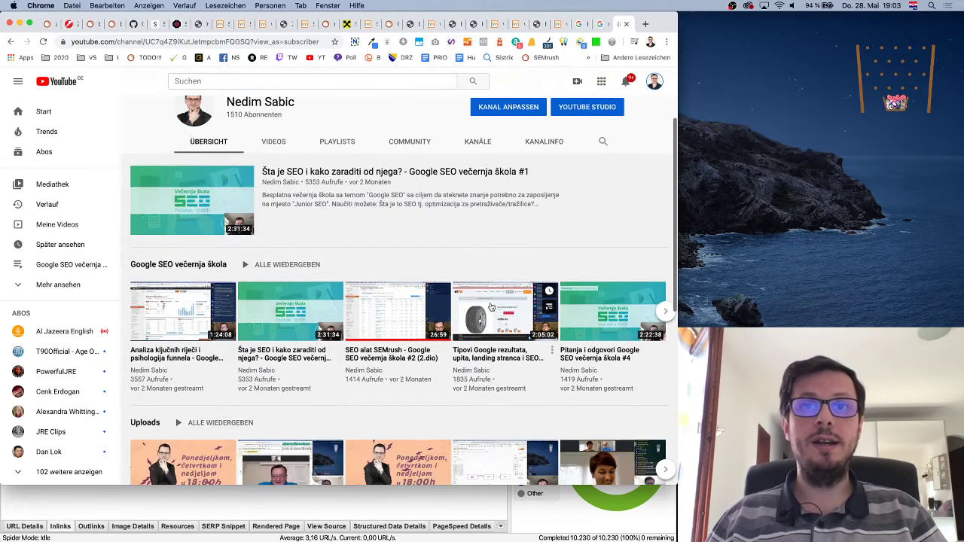
pyautogui.scroll(5, 491, 307)
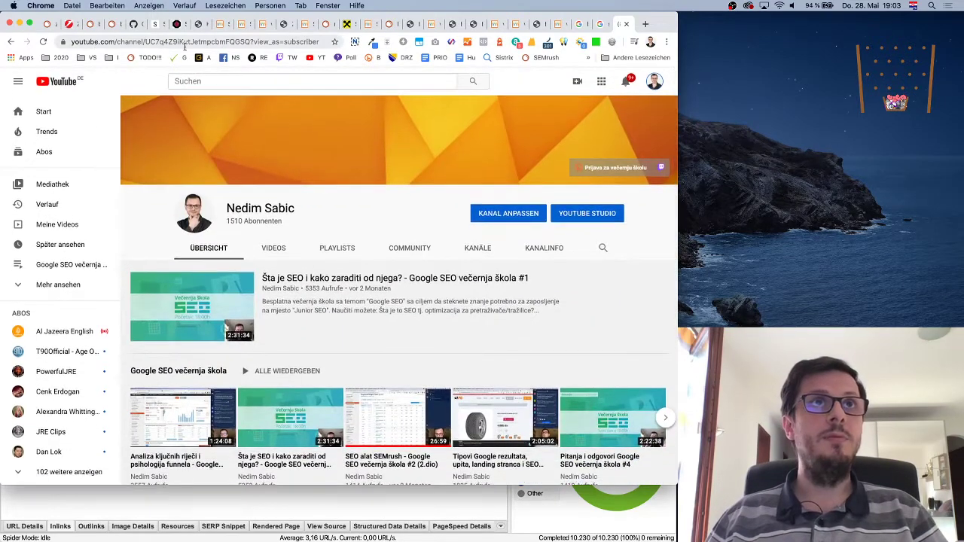
# Step: Copy the channel page URL and paste it into a new incognito window
pyautogui.click(206, 41)
pyautogui.press('super+c')
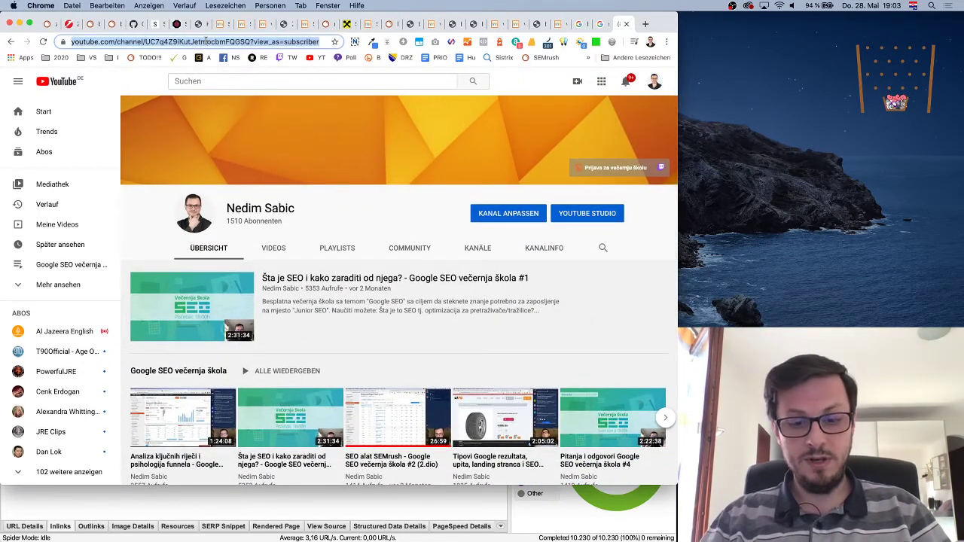
pyautogui.press('super+shift+n')
pyautogui.press('super+v')
# Step: Load the channel in incognito and scroll its signed-out view with the 'Google SEO večernja škola' intro video
pyautogui.press('Return')
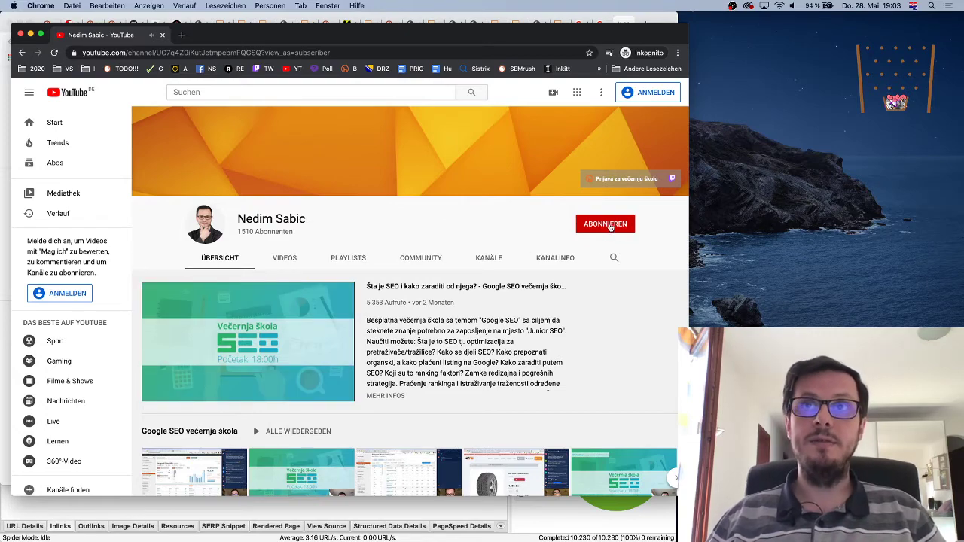
pyautogui.scroll(-5, 596, 242)
pyautogui.scroll(5, 587, 271)
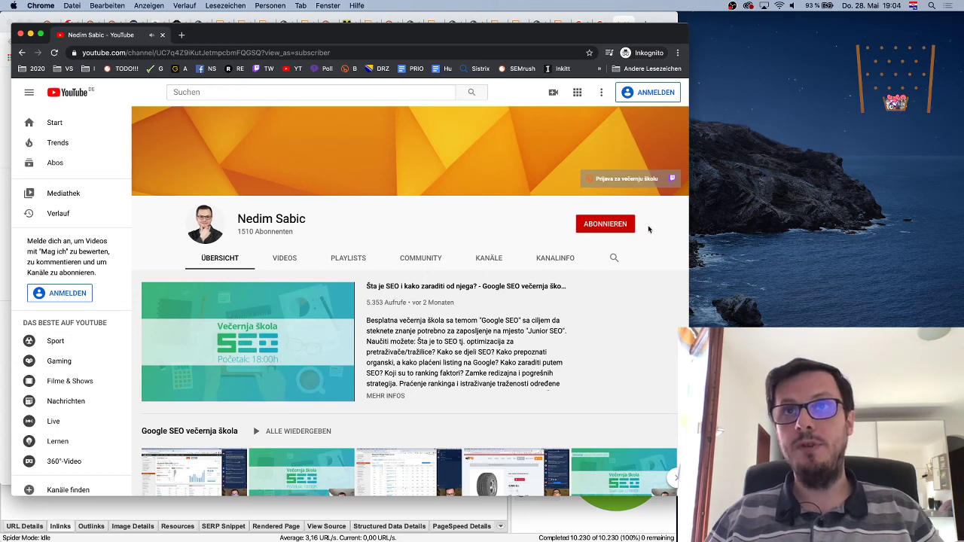
pyautogui.scroll(-1, 649, 229)
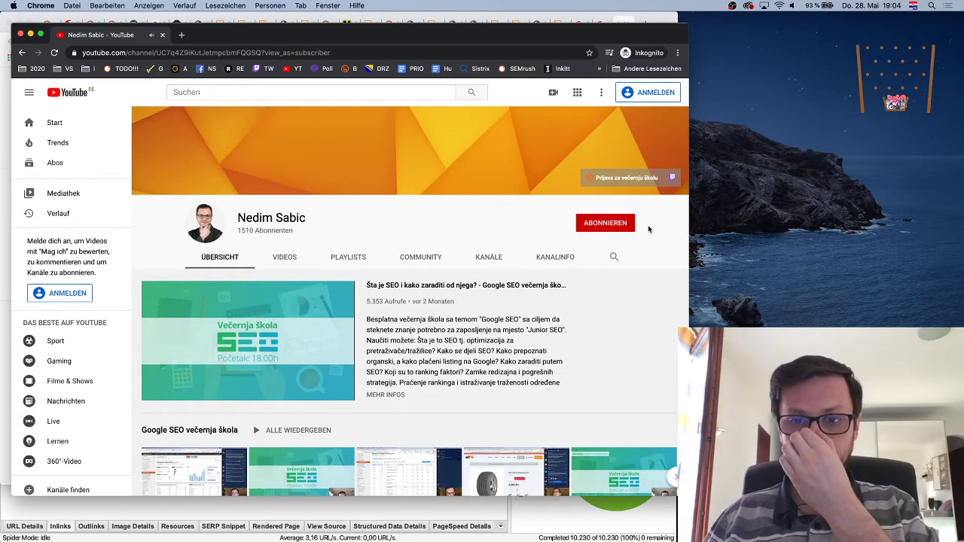
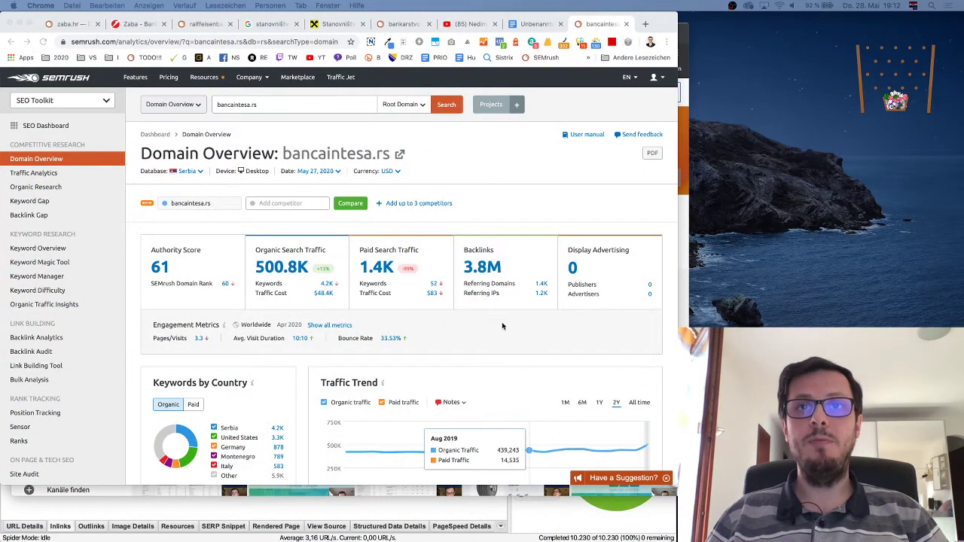
# Step: Scan the bancaintesa.rs overview and open its 52 paid search keywords in Advertising Research
pyautogui.scroll(-5, 541, 307)
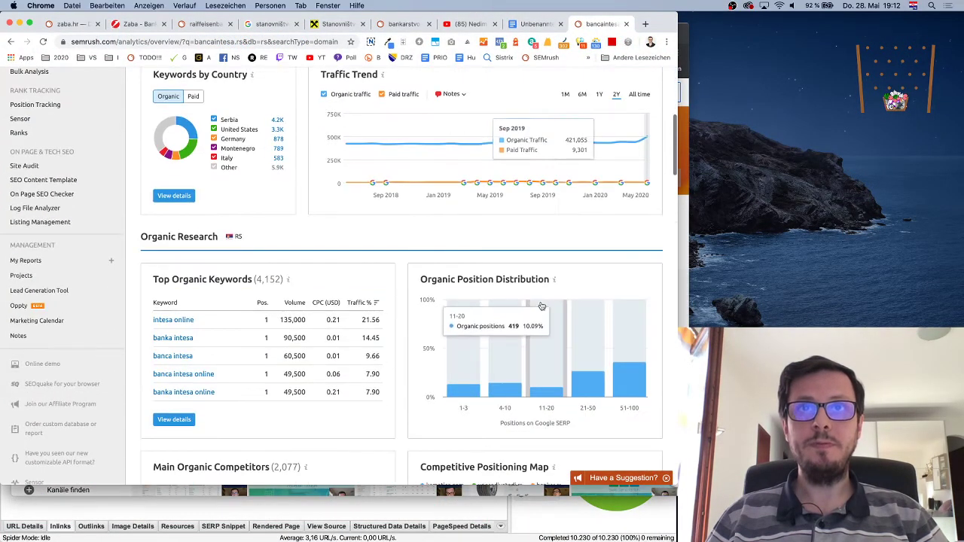
pyautogui.scroll(5, 538, 301)
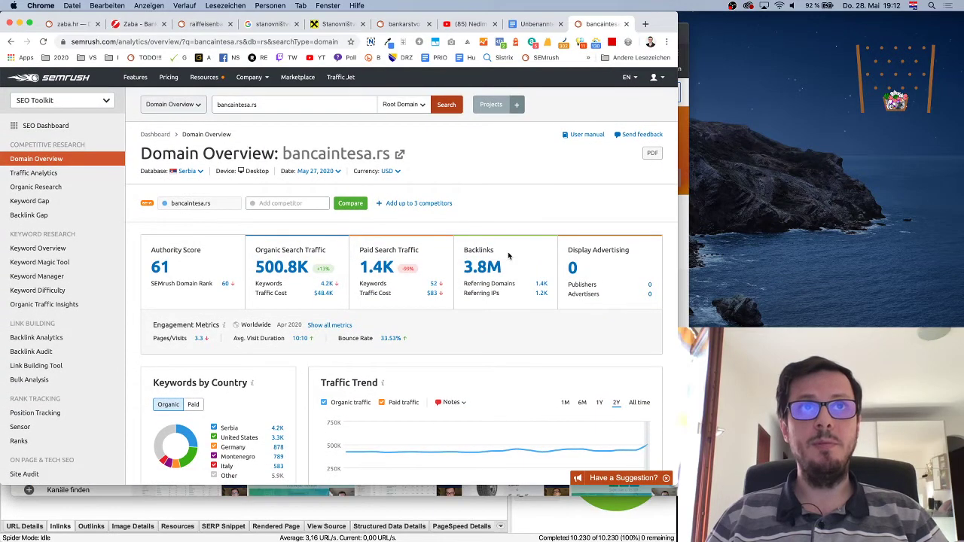
pyautogui.scroll(-4, 509, 254)
pyautogui.scroll(3, 509, 253)
pyautogui.scroll(-2, 511, 252)
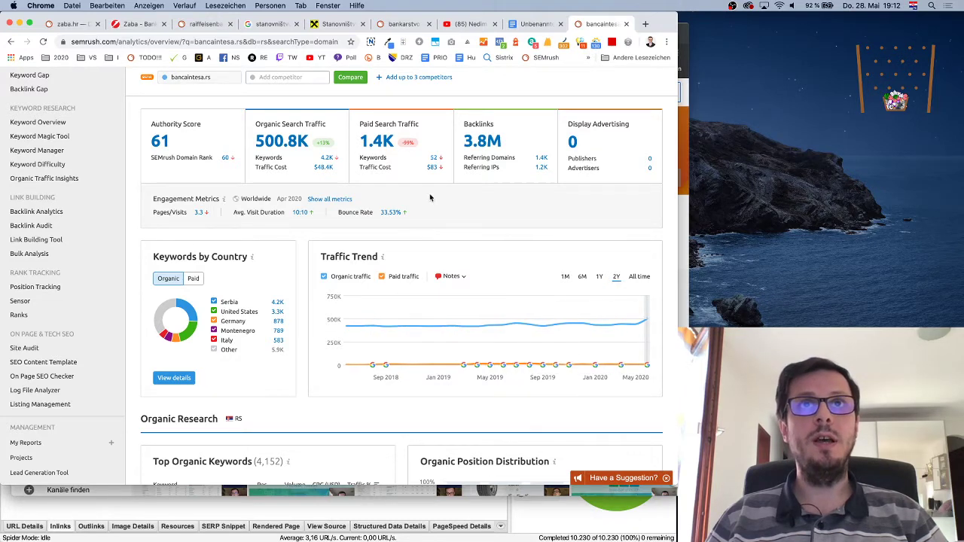
pyautogui.scroll(2, 430, 197)
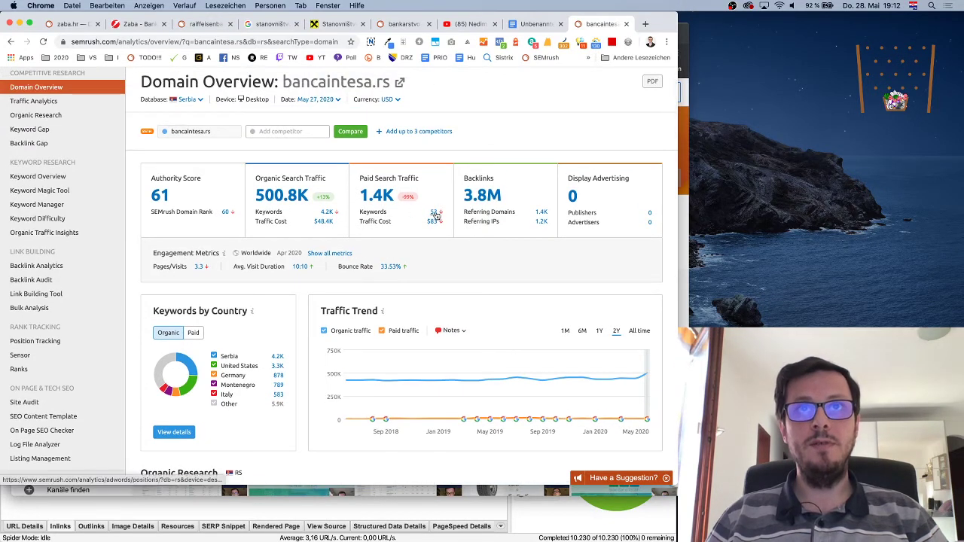
pyautogui.click(434, 214)
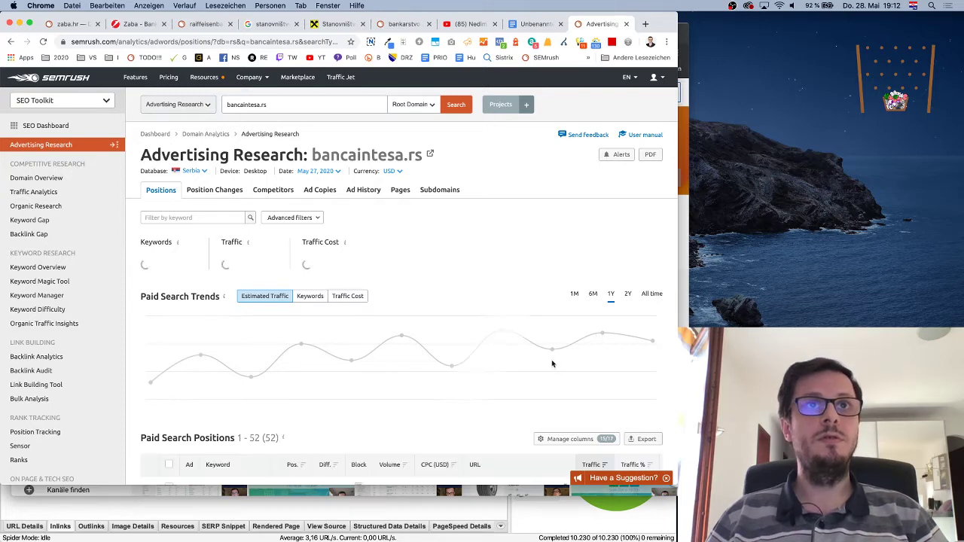
# Step: Review bancaintesa.rs's paid positions table and open 'hipotekarni kredit' in a new tab
pyautogui.scroll(-5, 496, 394)
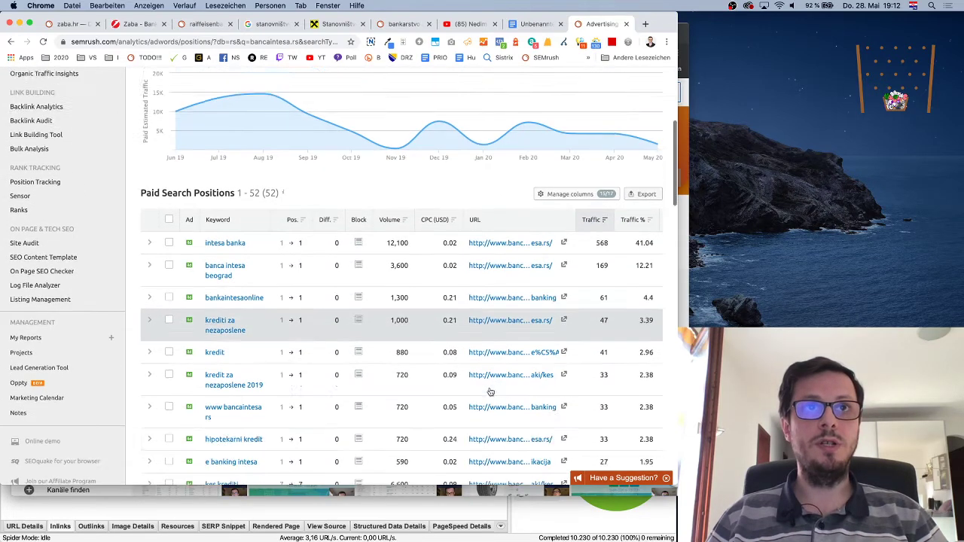
pyautogui.scroll(-5, 342, 248)
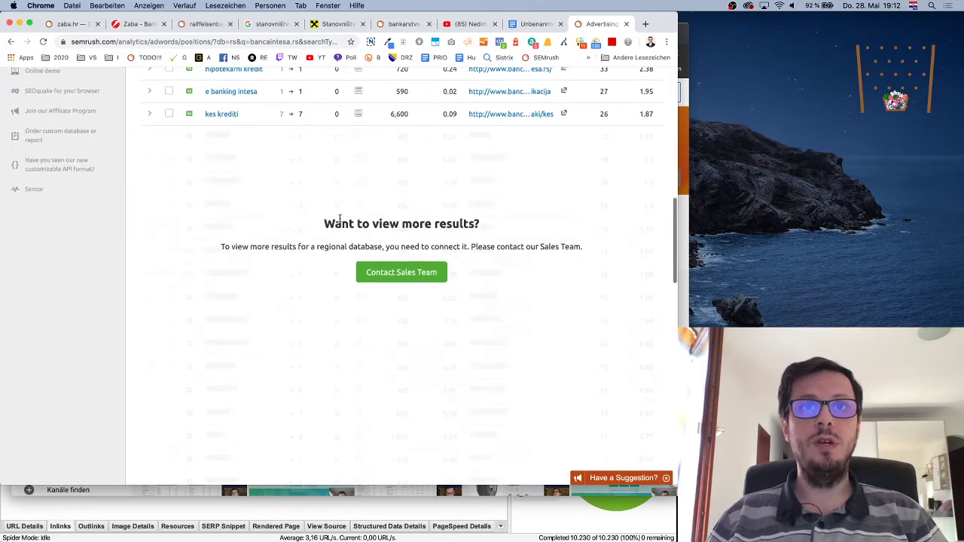
pyautogui.scroll(3, 340, 221)
pyautogui.scroll(3, 339, 221)
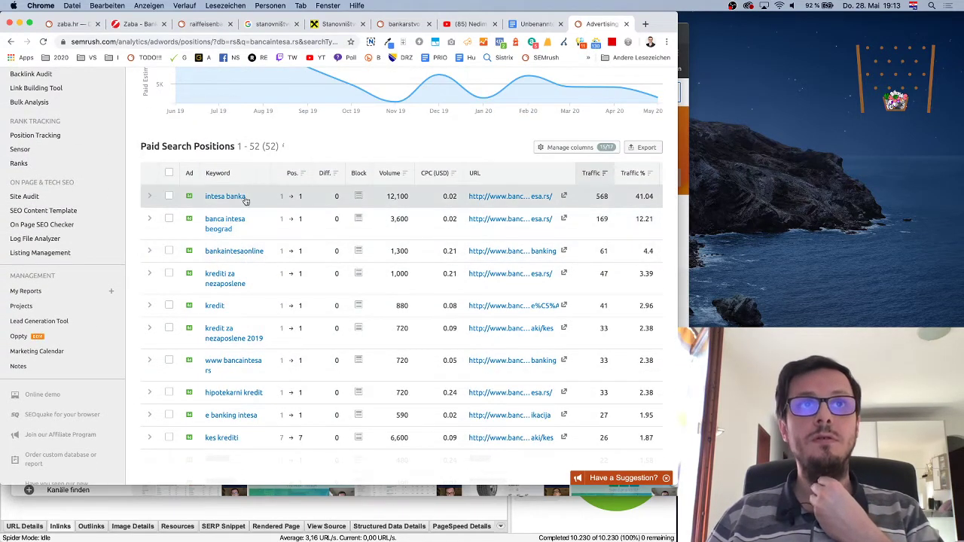
pyautogui.scroll(1, 261, 214)
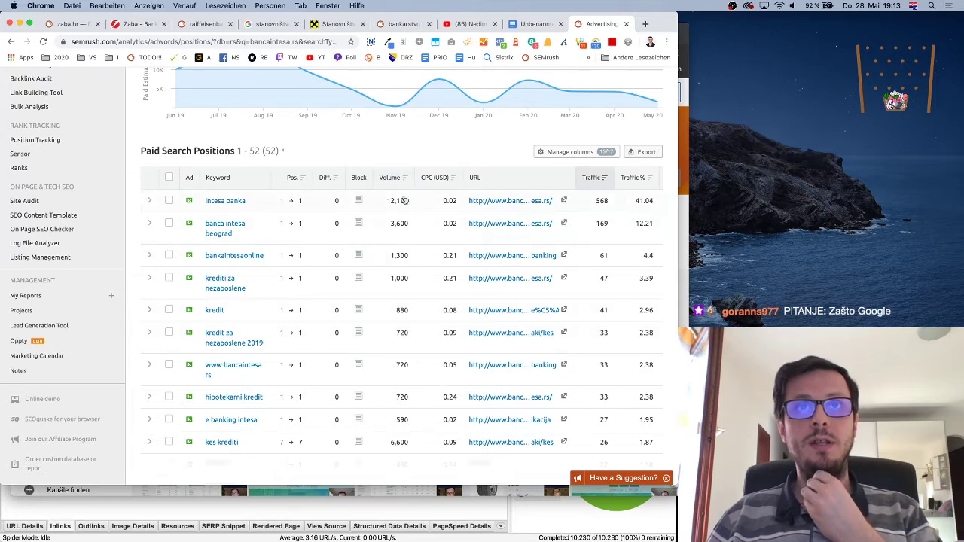
pyautogui.scroll(2, 420, 275)
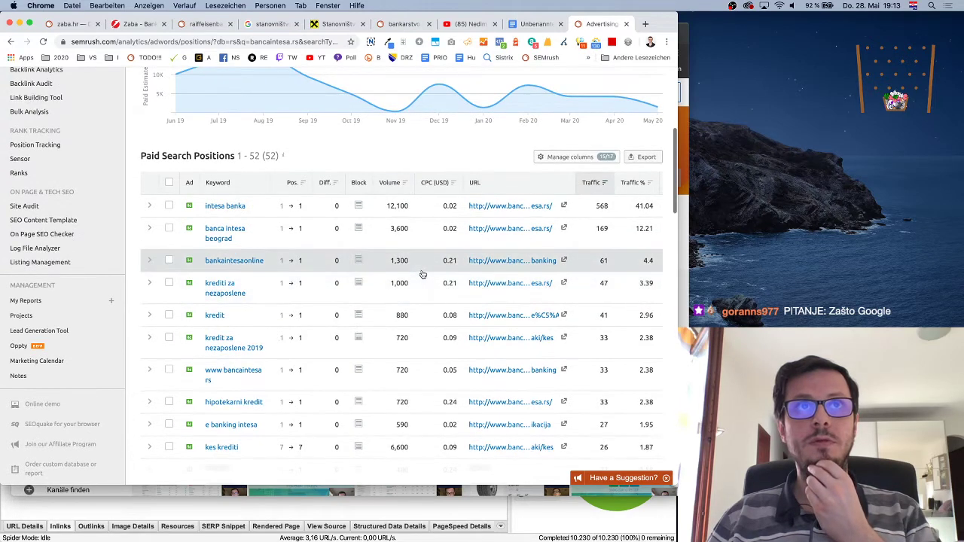
pyautogui.scroll(-3, 435, 321)
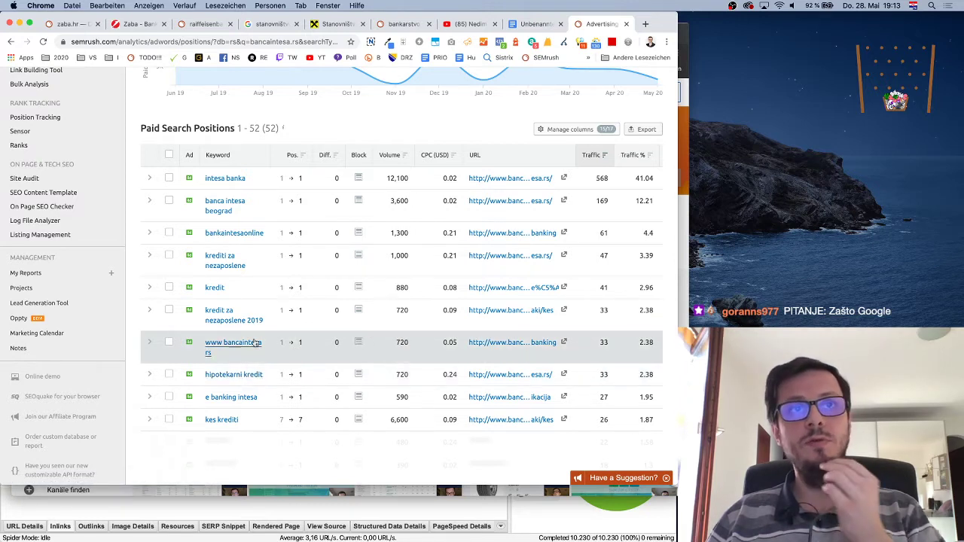
pyautogui.keyDown('super'); pyautogui.click(222, 376); pyautogui.keyUp('super')
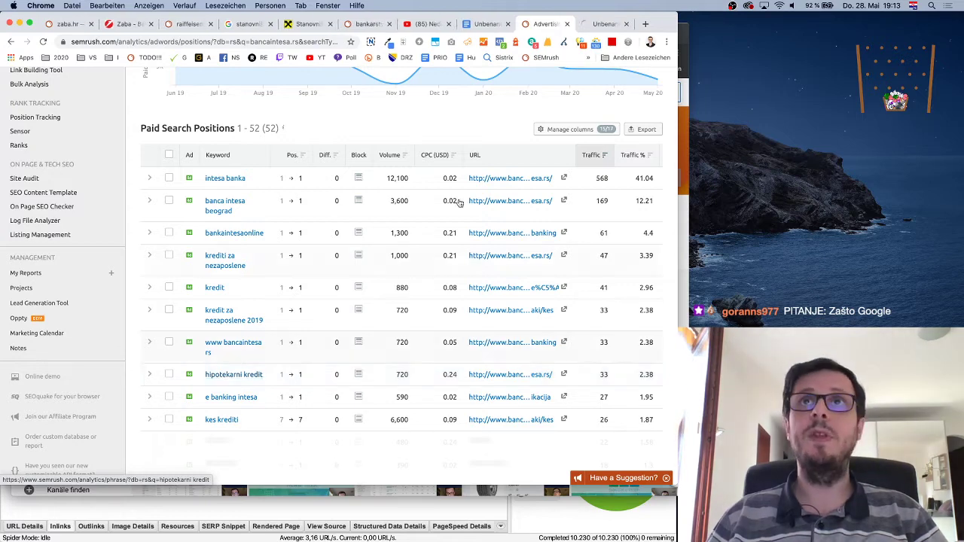
# Step: Check the 8 advertisers in hipotekarni kredit's ads history, then search the keyword from the Dashboard
pyautogui.click(607, 25)
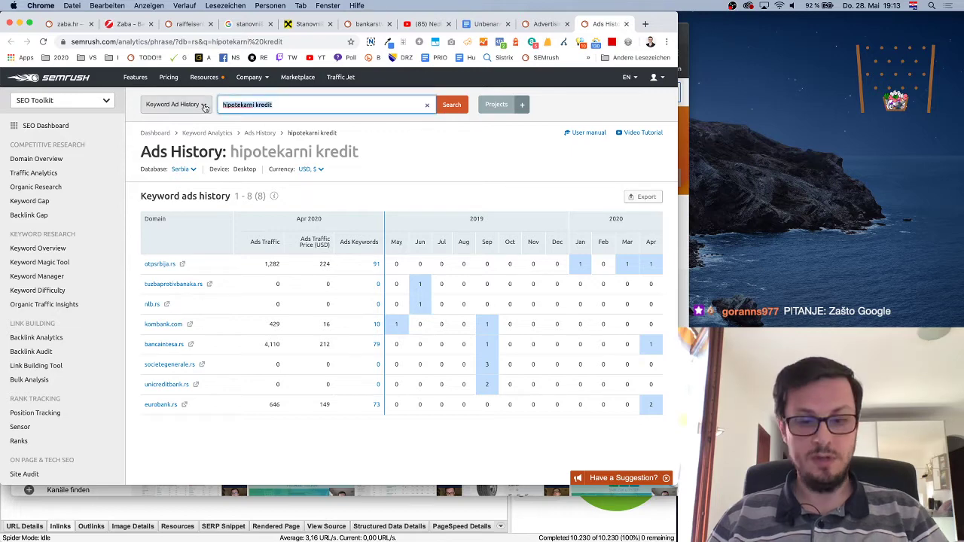
pyautogui.click(76, 81)
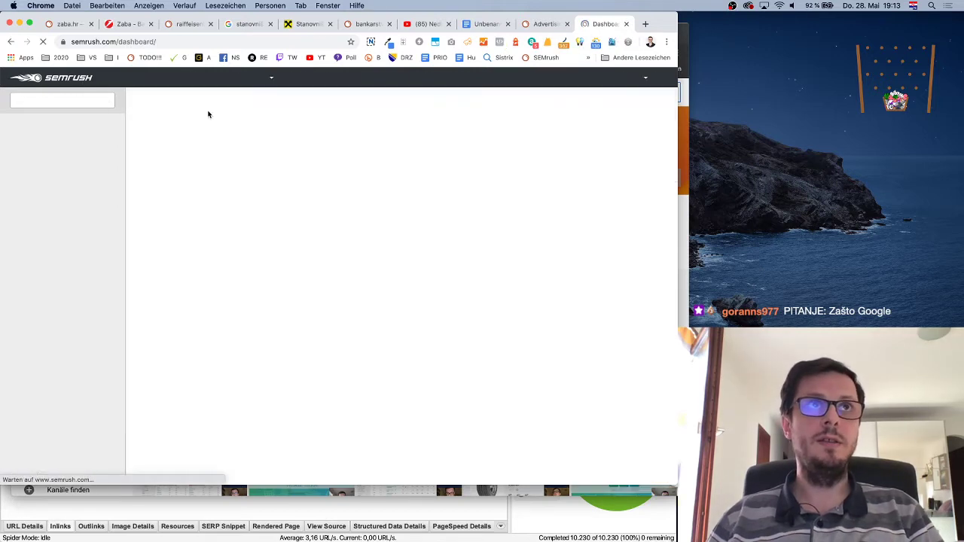
pyautogui.click(244, 107)
pyautogui.write('hipotekarni kredit')
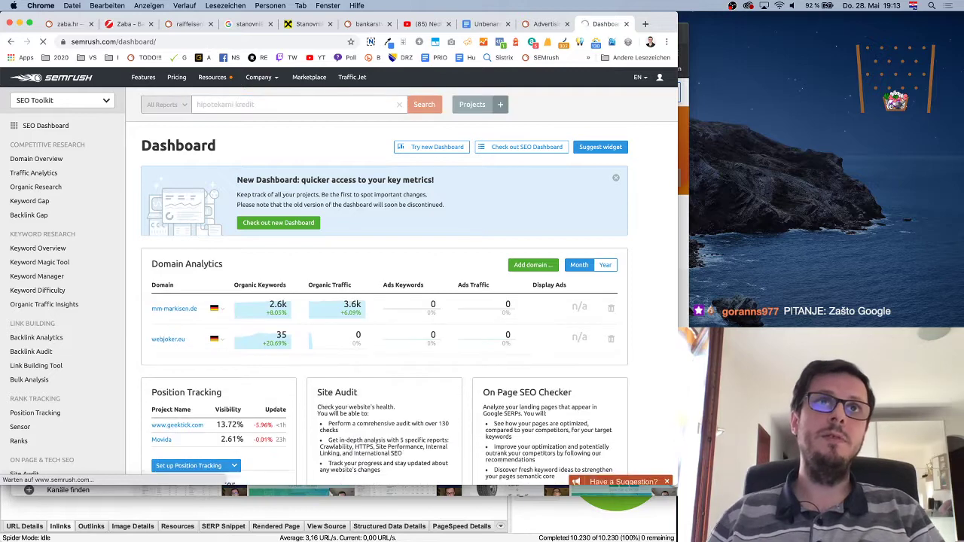
pyautogui.press('Return')
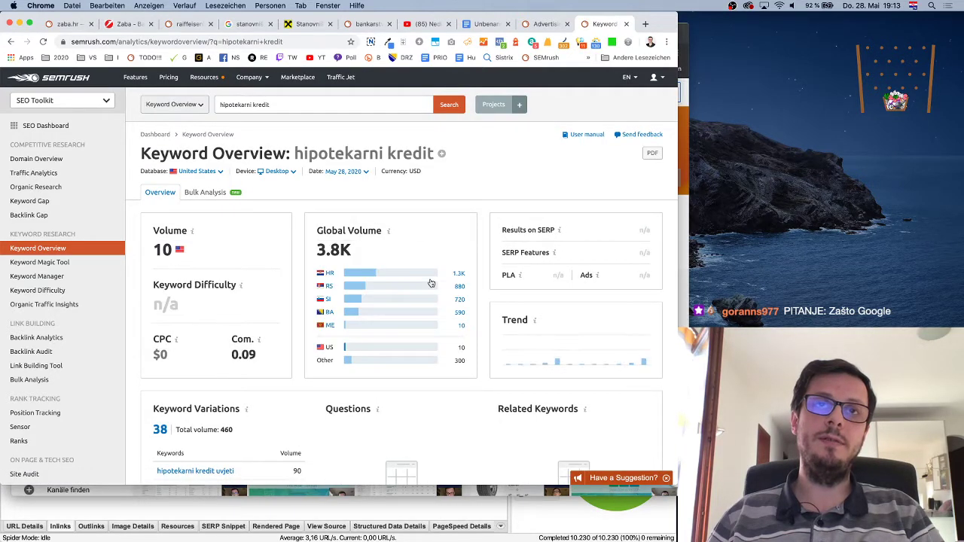
# Step: Switch hipotekarni kredit to the Serbian database (880 volume, 72% difficulty, $0.11 CPC) and review its SERP
pyautogui.click(329, 287)
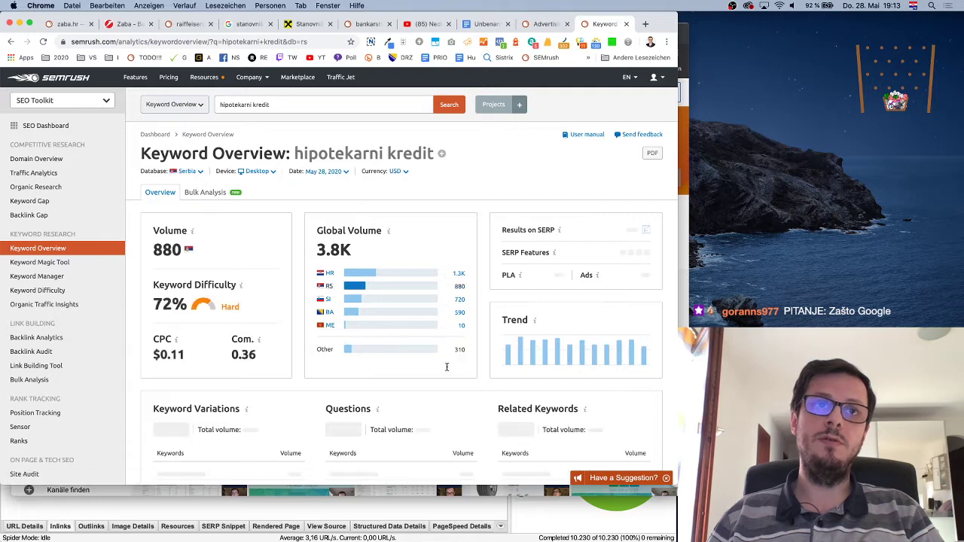
pyautogui.scroll(-10, 469, 368)
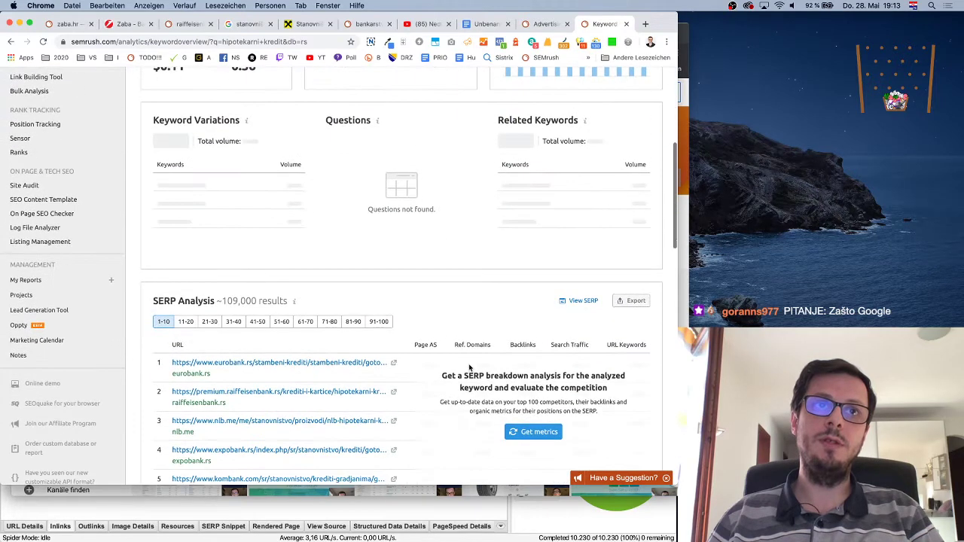
pyautogui.scroll(2, 468, 367)
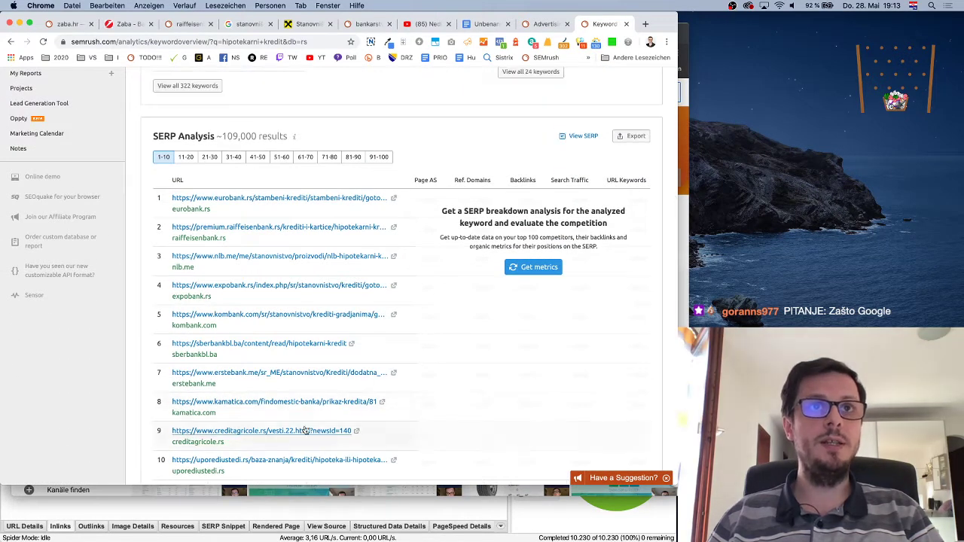
pyautogui.scroll(-2, 316, 339)
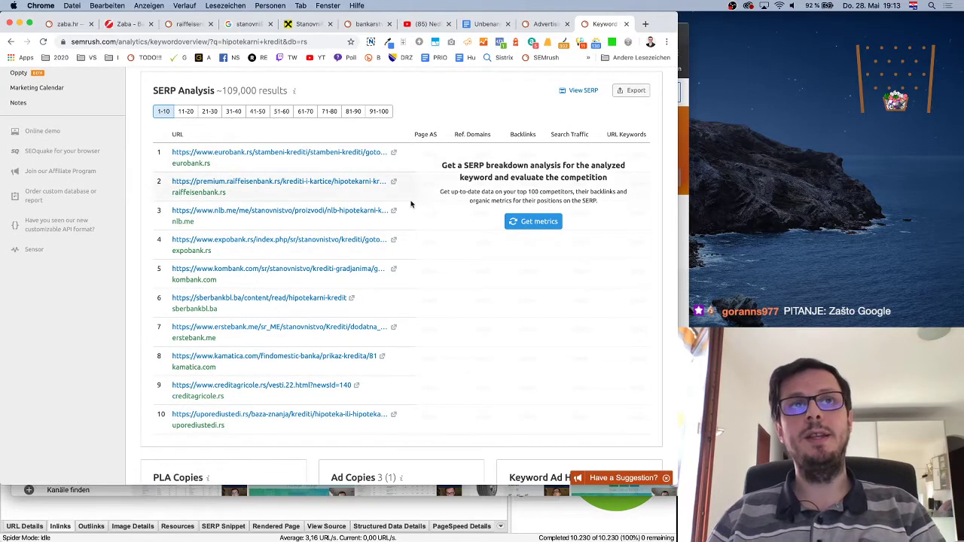
pyautogui.click(546, 24)
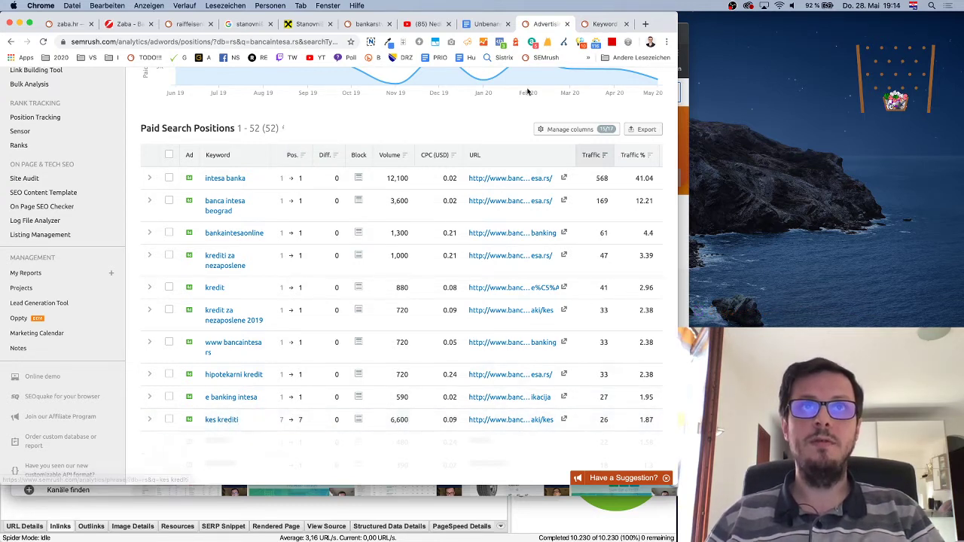
pyautogui.click(605, 23)
pyautogui.scroll(5, 244, 138)
pyautogui.scroll(5, 244, 137)
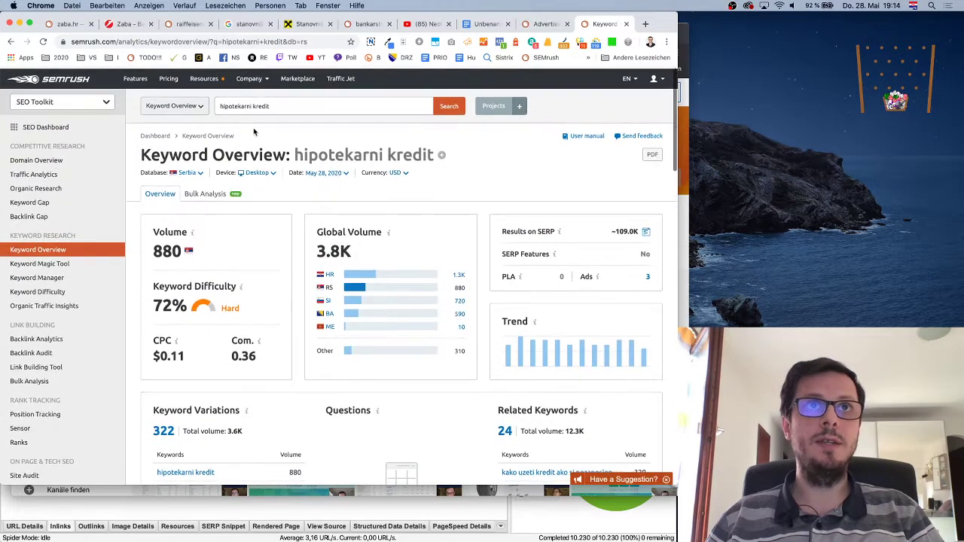
# Step: Search the keyword 'kes krediti' in Keyword Overview
pyautogui.tripleClick(284, 105)
pyautogui.write('ke')
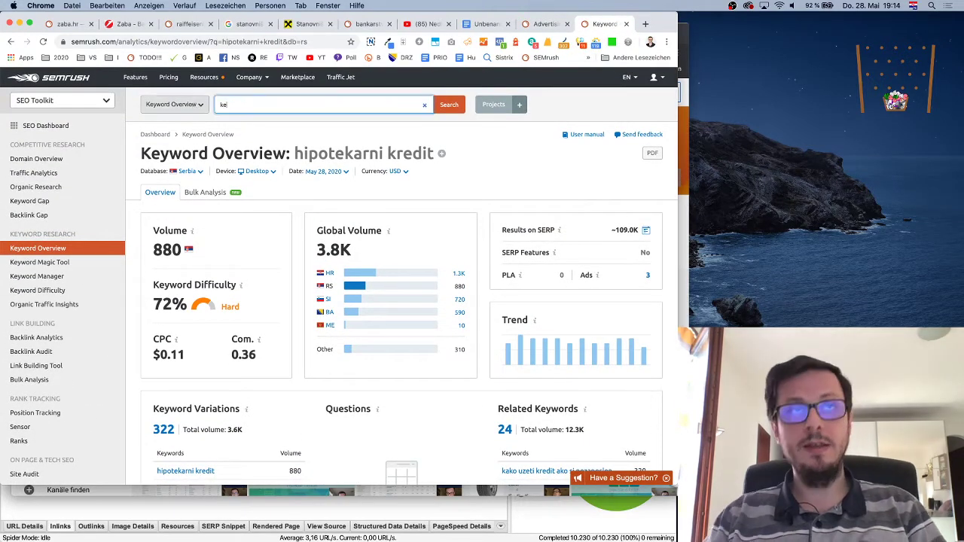
pyautogui.write('s krediti')
pyautogui.press('Return')
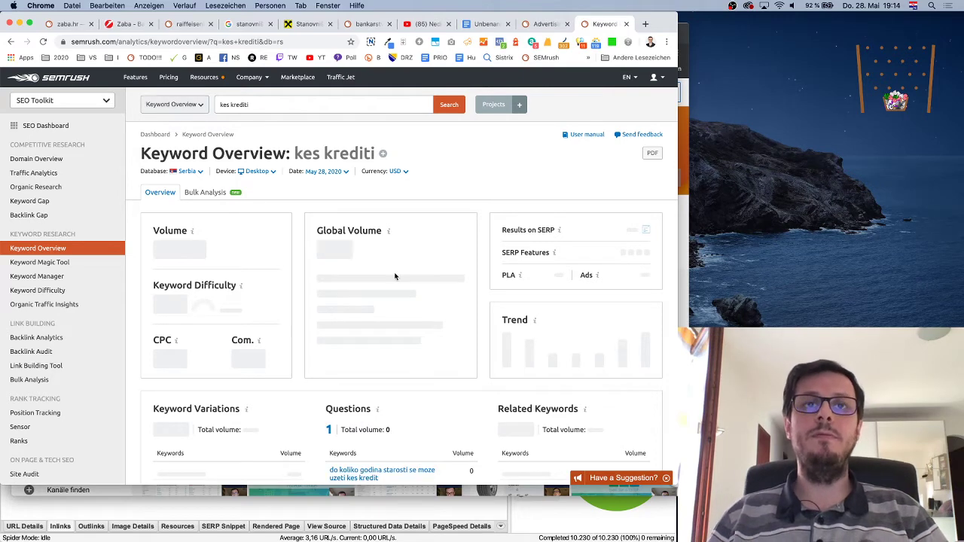
# Step: Open the top-ranking kombank.com result from the SERP analysis in its own tab
pyautogui.scroll(-10, 461, 302)
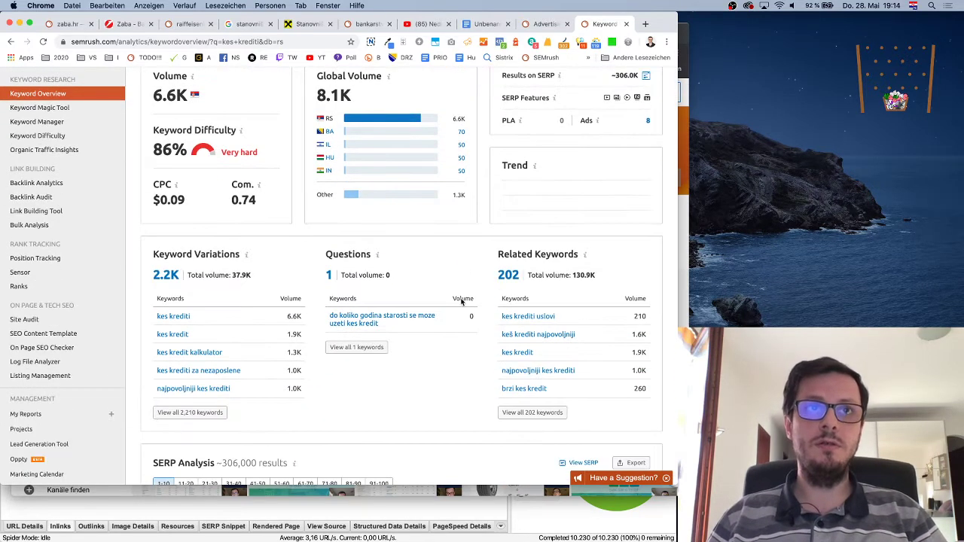
pyautogui.scroll(1, 461, 302)
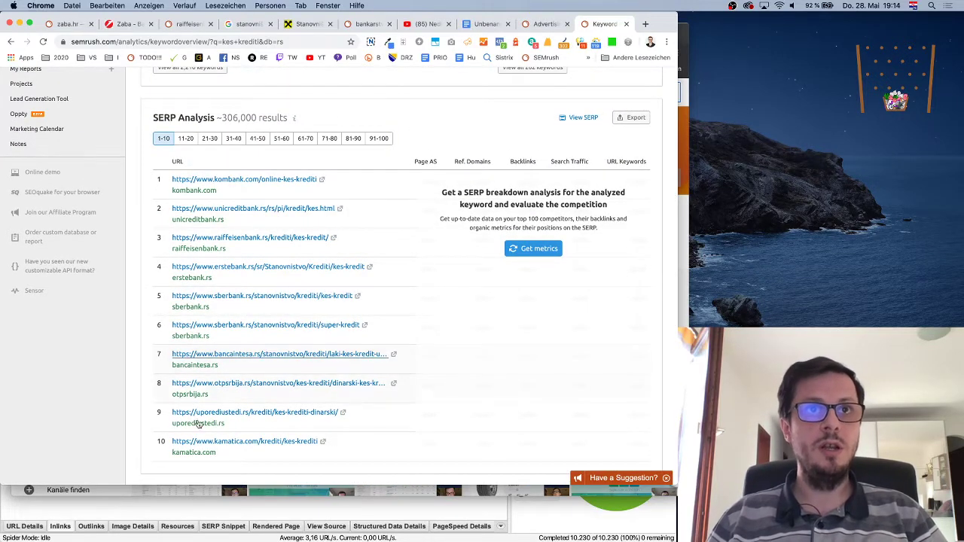
pyautogui.scroll(1, 393, 243)
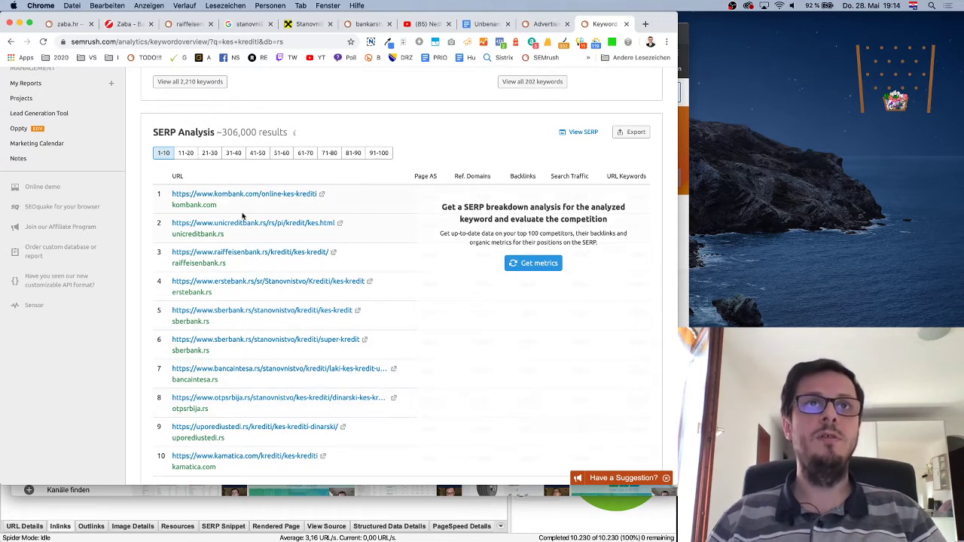
pyautogui.keyDown('super'); pyautogui.click(323, 196); pyautogui.keyUp('super')
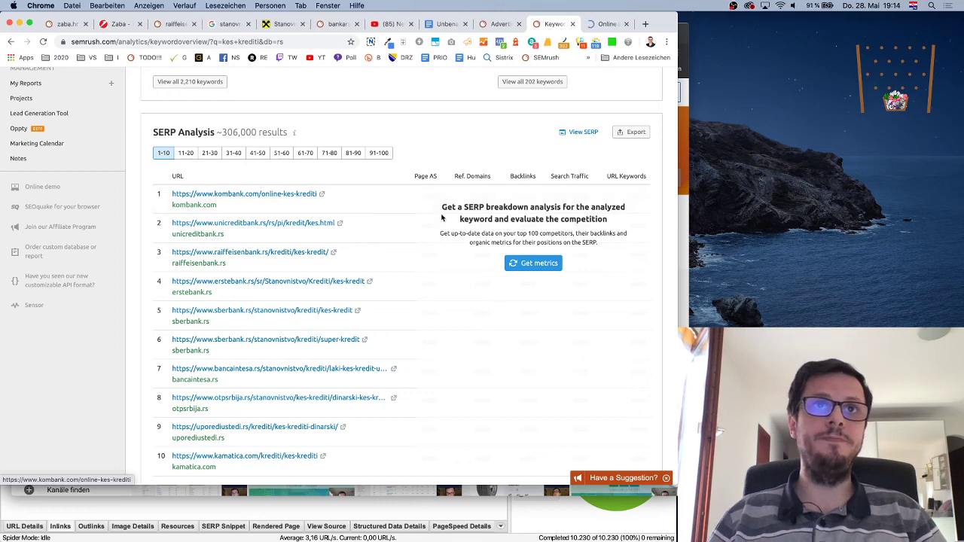
pyautogui.click(605, 27)
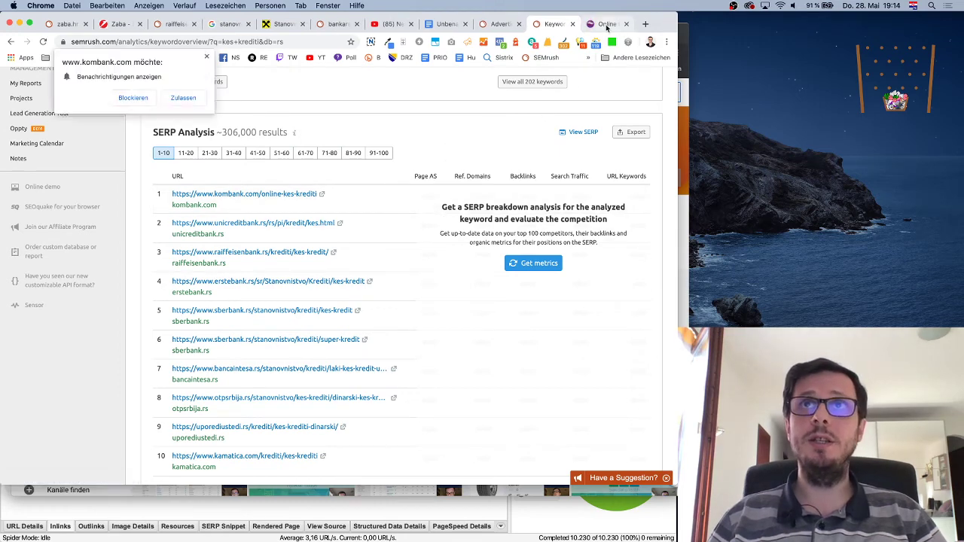
# Step: Block the site's notification prompt and jump to the loan rate calculator
pyautogui.click(132, 97)
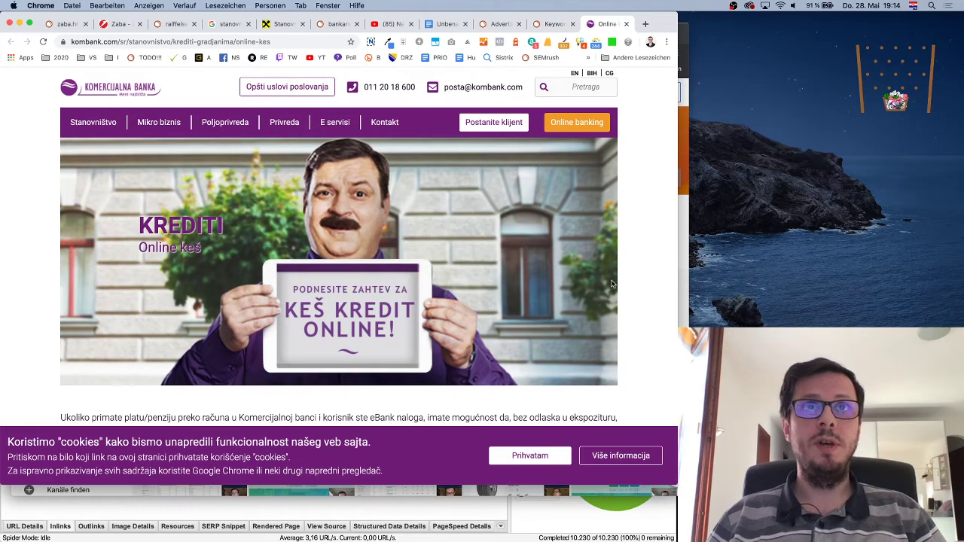
pyautogui.scroll(-5, 612, 284)
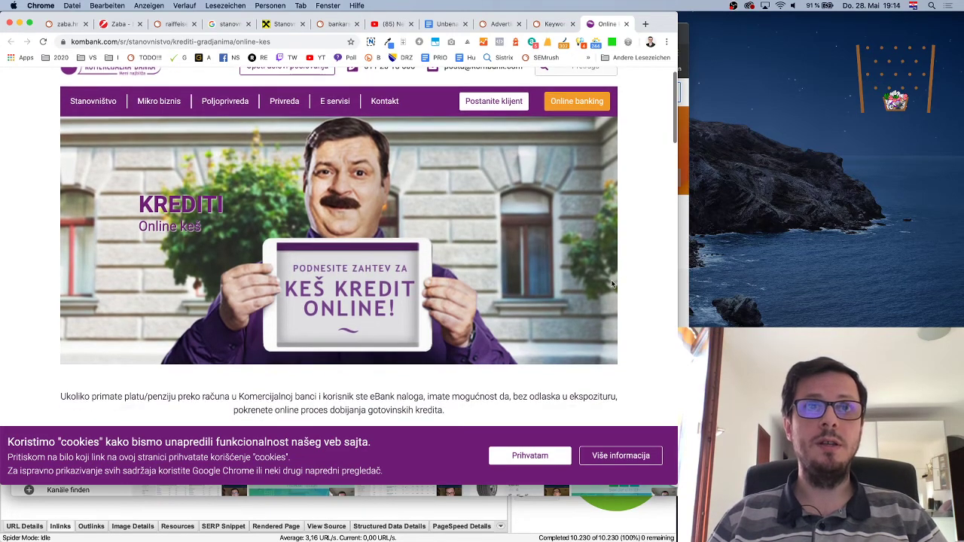
pyautogui.scroll(-2, 609, 280)
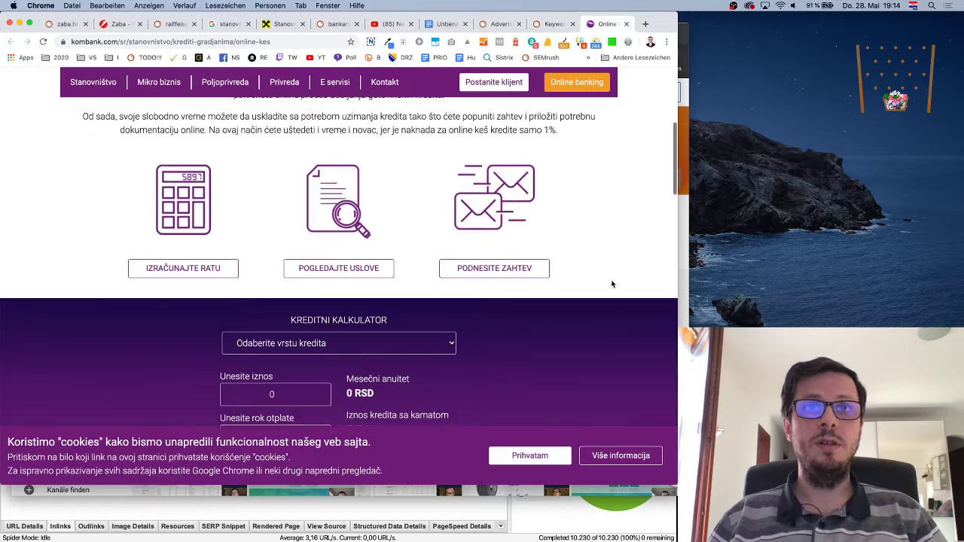
pyautogui.click(165, 261)
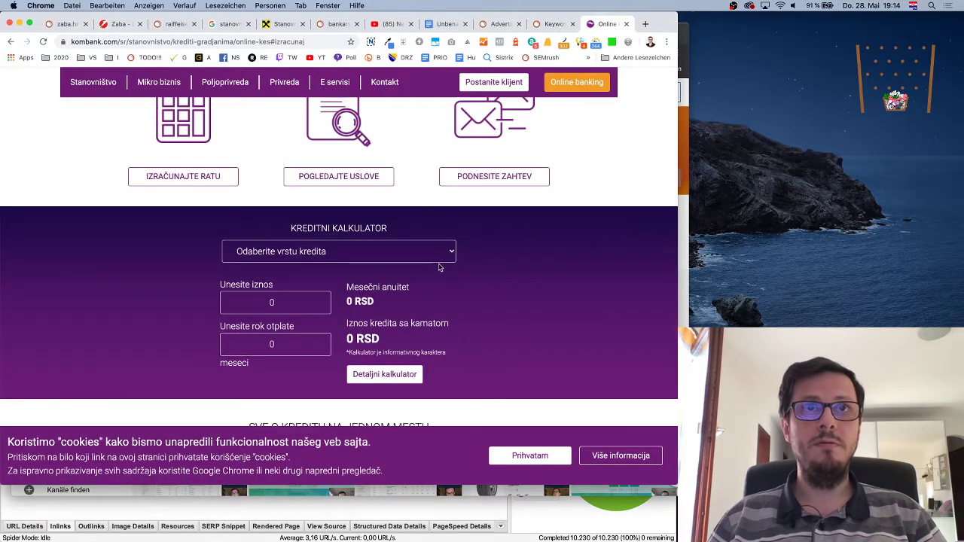
# Step: Calculate an NKOSK-insured EUR housing loan of 120000 over 120 months
pyautogui.click(369, 254)
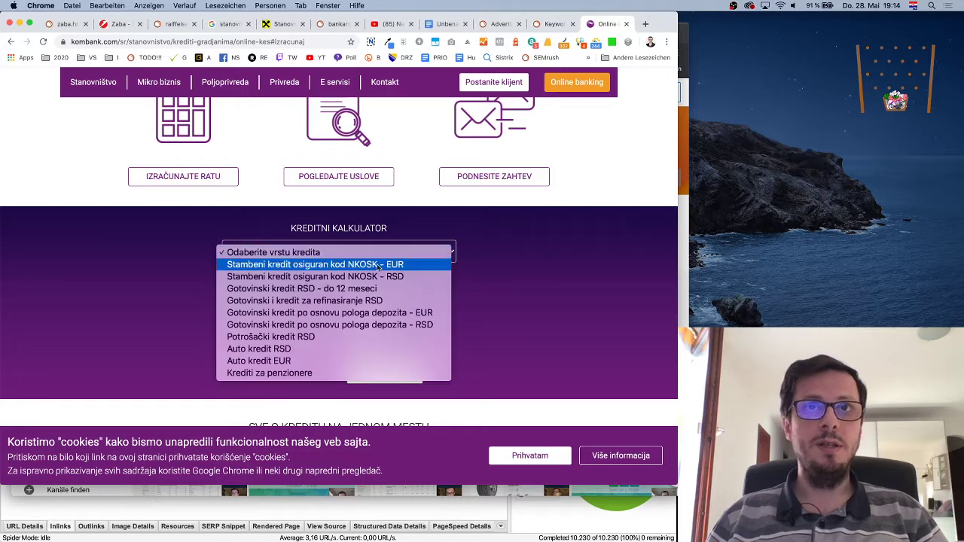
pyautogui.click(314, 264)
pyautogui.click(266, 299)
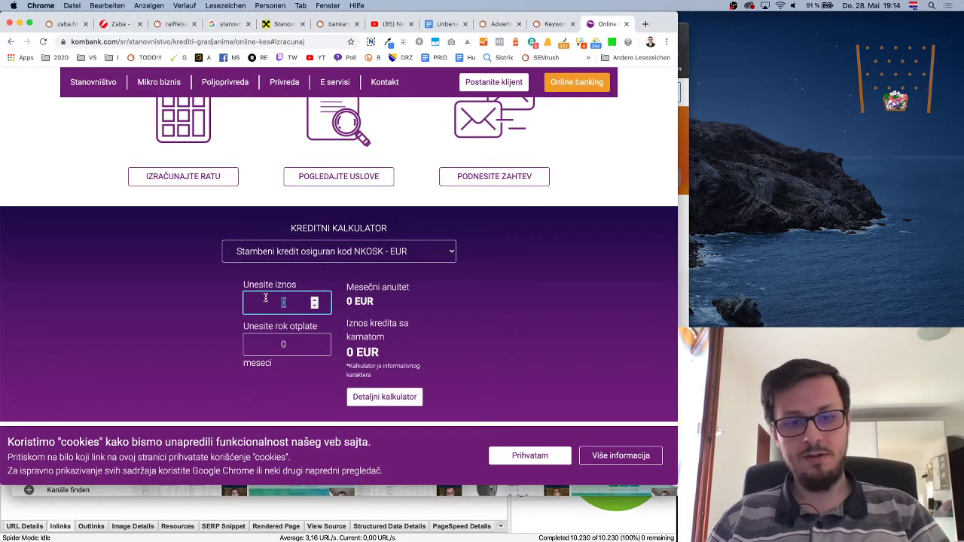
pyautogui.write('120000')
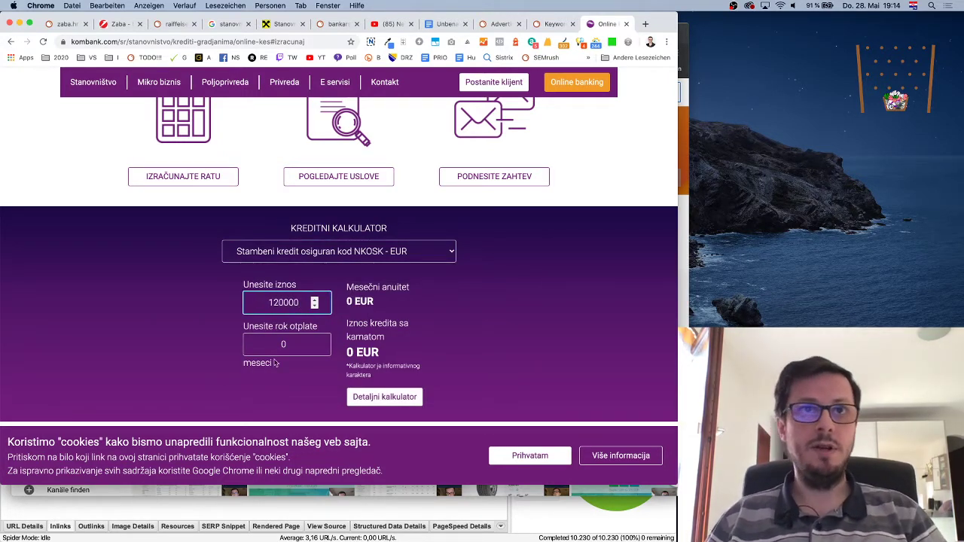
pyautogui.click(304, 343)
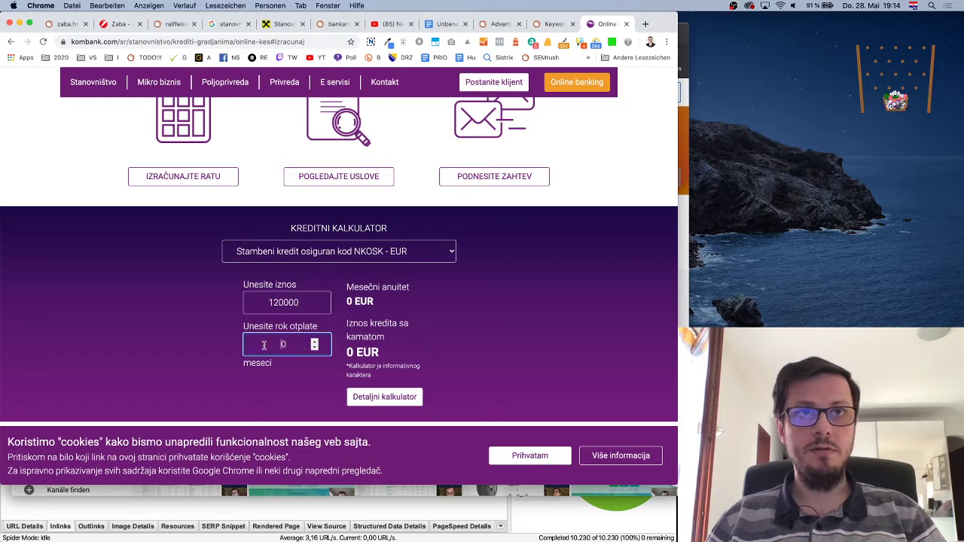
pyautogui.write('12')
pyautogui.click(418, 354)
pyautogui.click(384, 397)
# Step: Open the detailed calculator for this loan
pyautogui.scroll(-1, 431, 345)
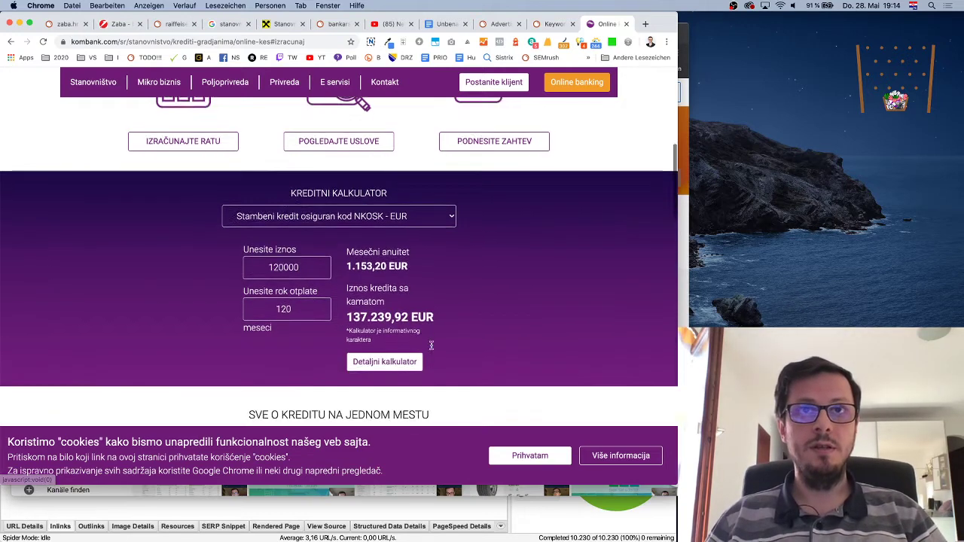
pyautogui.scroll(-1, 431, 345)
pyautogui.click(409, 327)
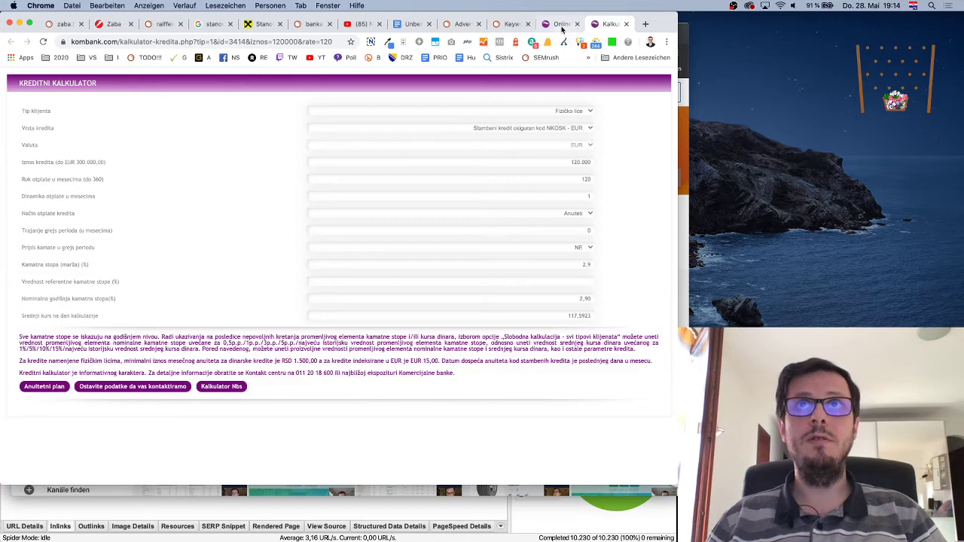
# Step: Look over the Online keš kredit page
pyautogui.click(562, 25)
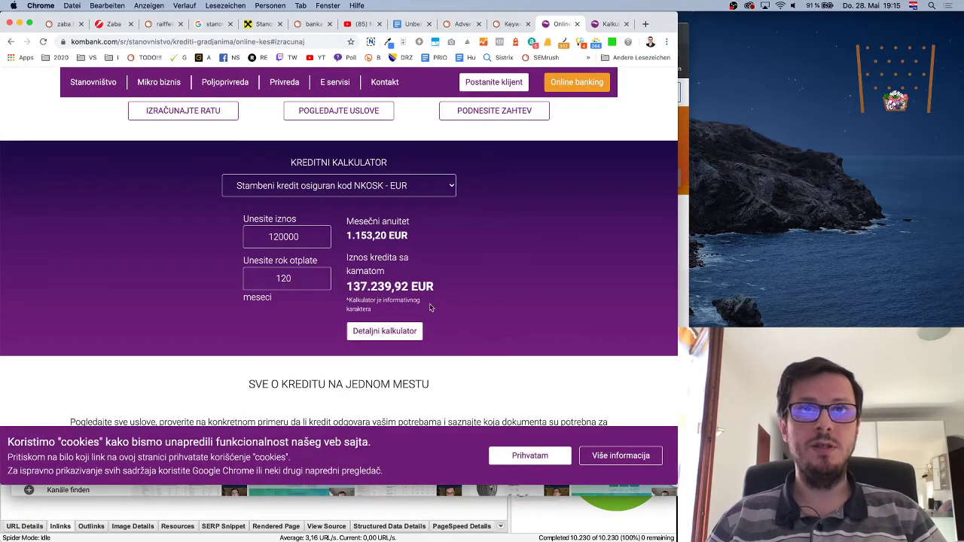
pyautogui.scroll(-10, 478, 302)
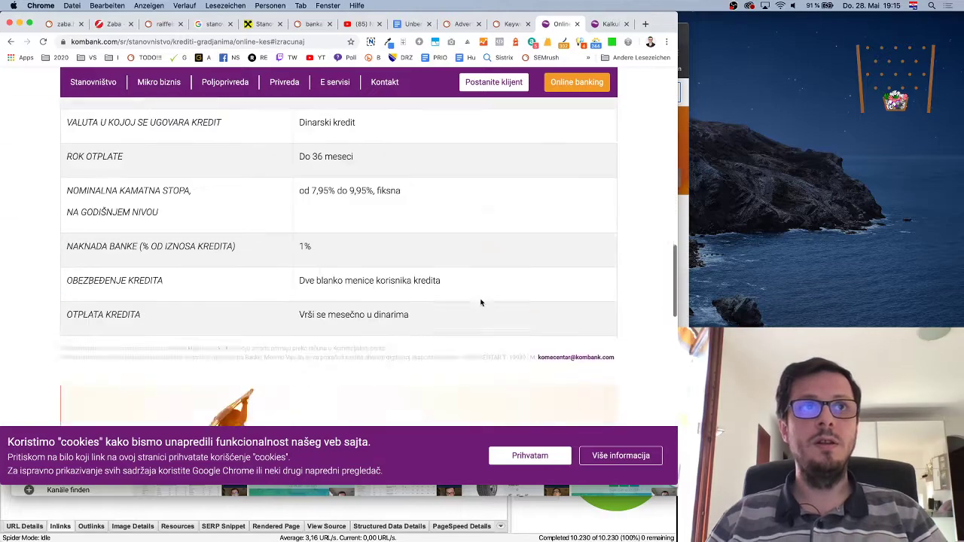
pyautogui.scroll(-10, 481, 302)
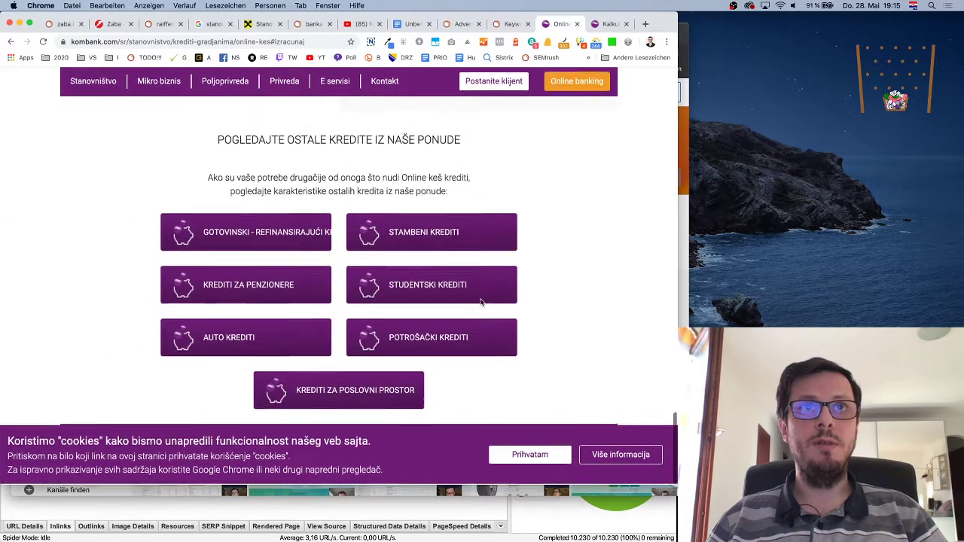
pyautogui.scroll(20, 481, 302)
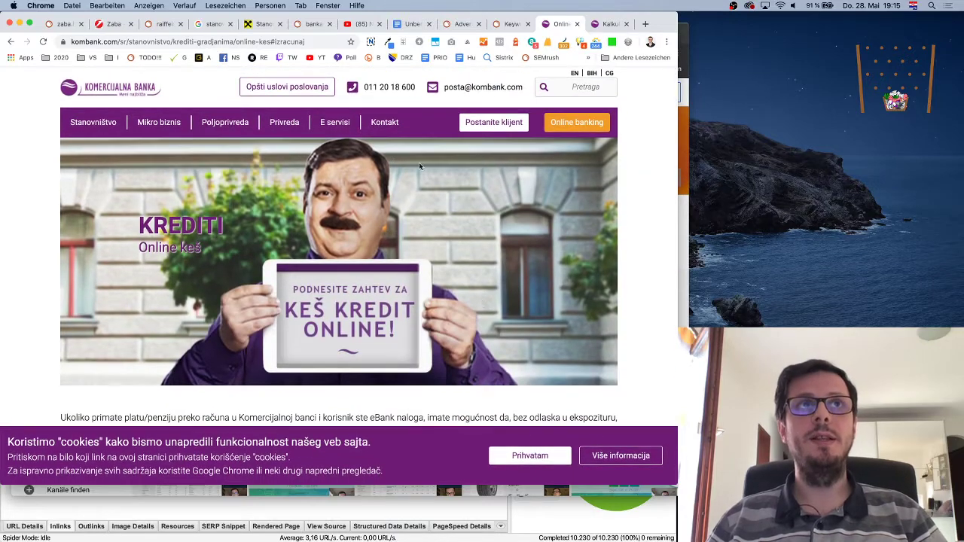
# Step: View the loan's Anuitetni plan repayment schedule in the detailed calculator
pyautogui.click(605, 24)
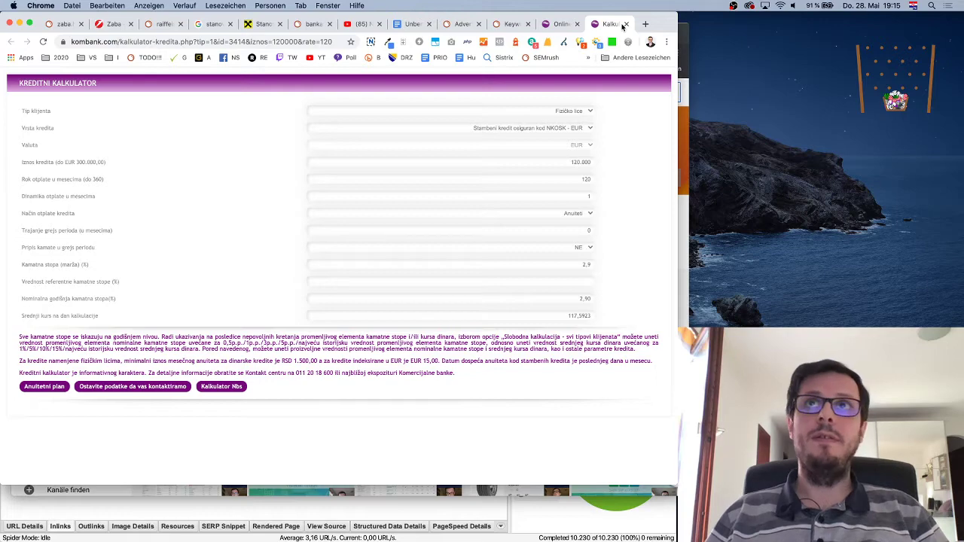
pyautogui.click(51, 390)
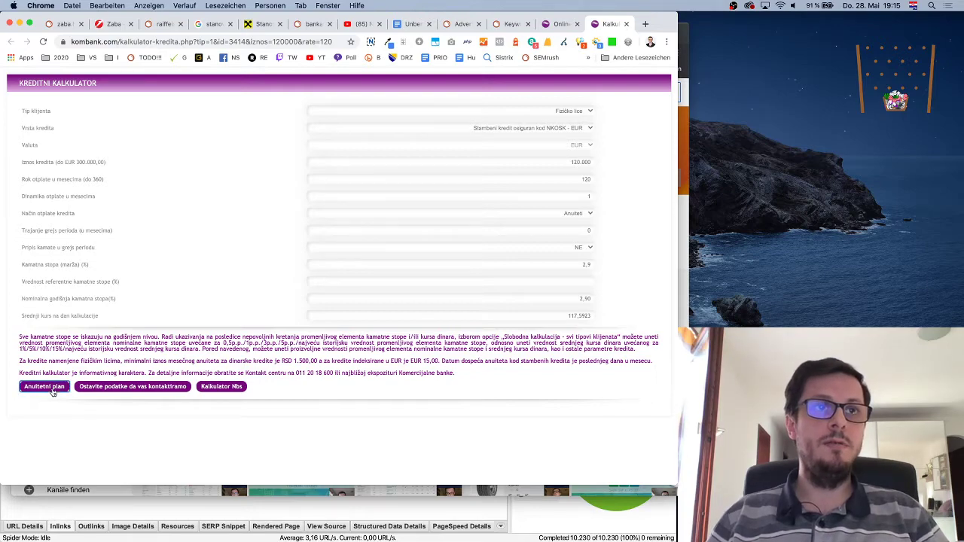
pyautogui.scroll(-10, 181, 332)
pyautogui.scroll(8, 193, 252)
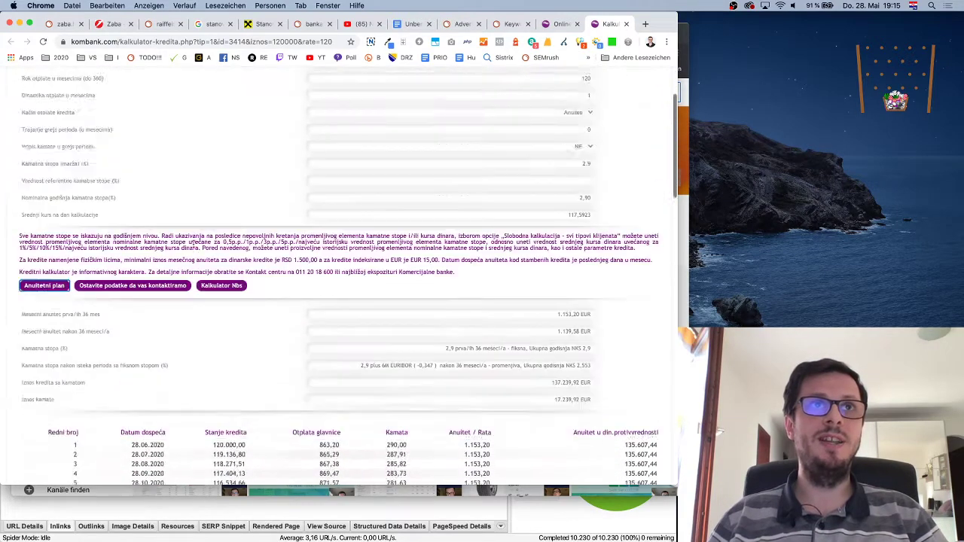
pyautogui.scroll(3, 194, 247)
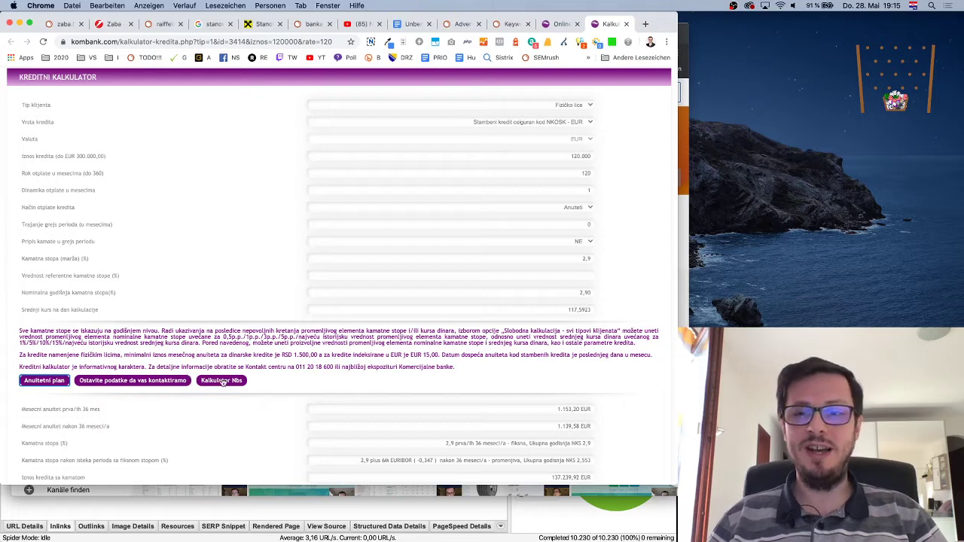
# Step: Open the callback contact form, check 120000 and 120 in its URL, then return to Online keš
pyautogui.click(153, 382)
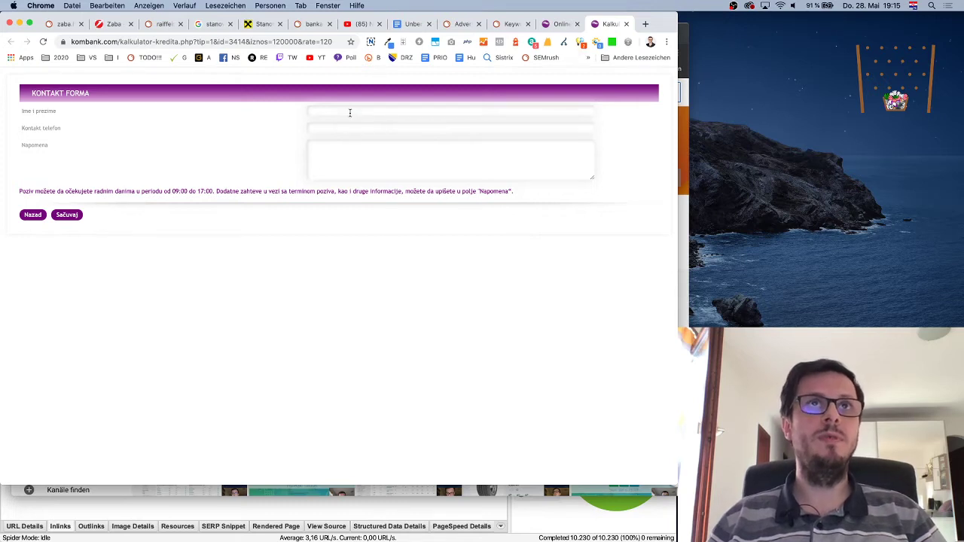
pyautogui.click(242, 41)
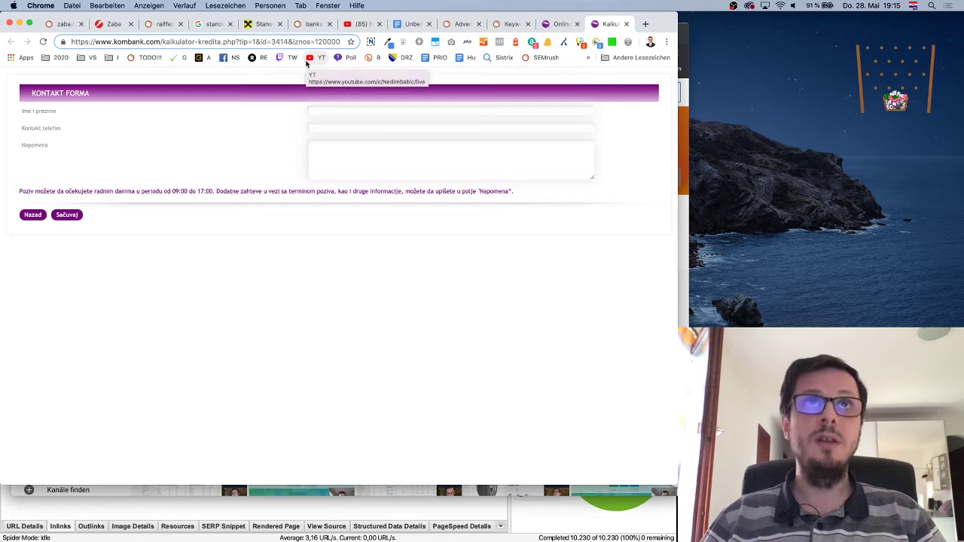
pyautogui.press('End')
pyautogui.doubleClick(293, 42)
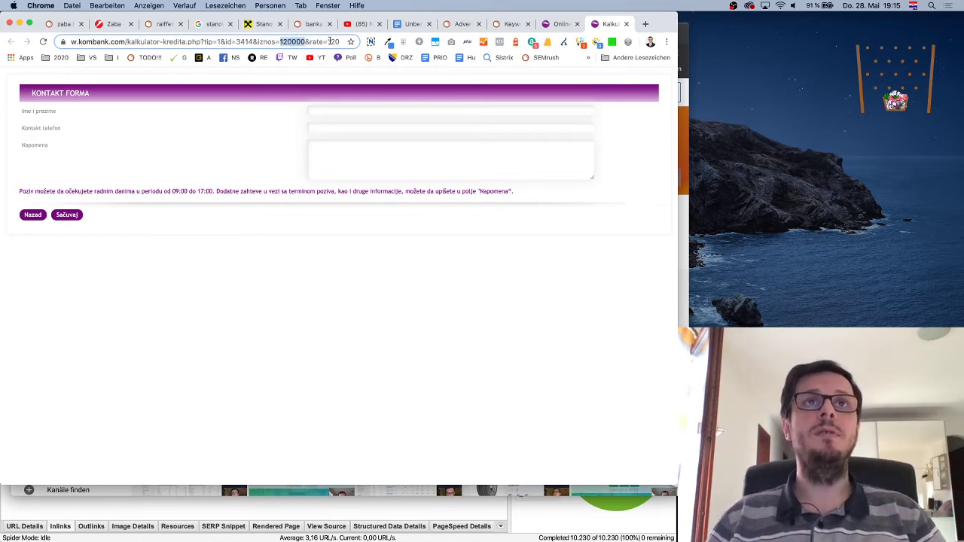
pyautogui.doubleClick(334, 41)
pyautogui.click(206, 147)
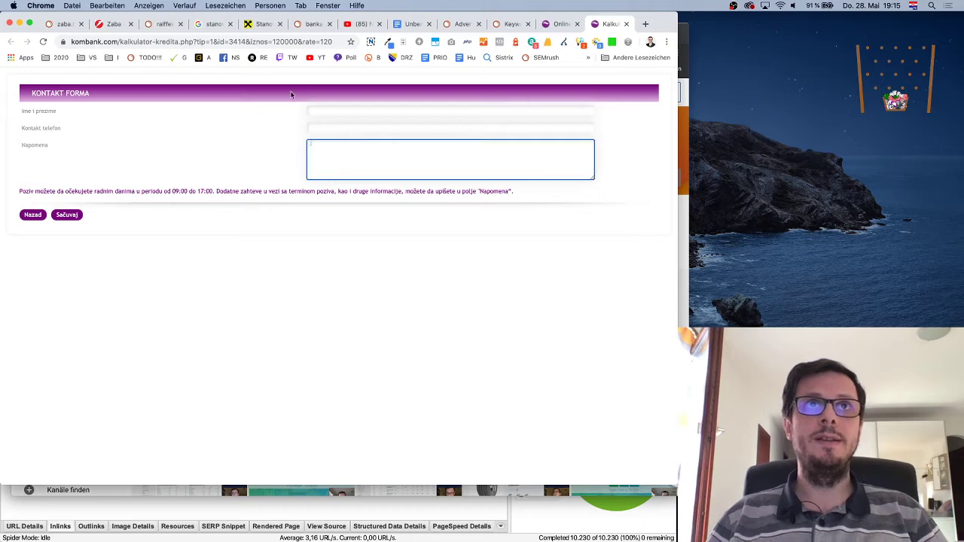
pyautogui.click(547, 26)
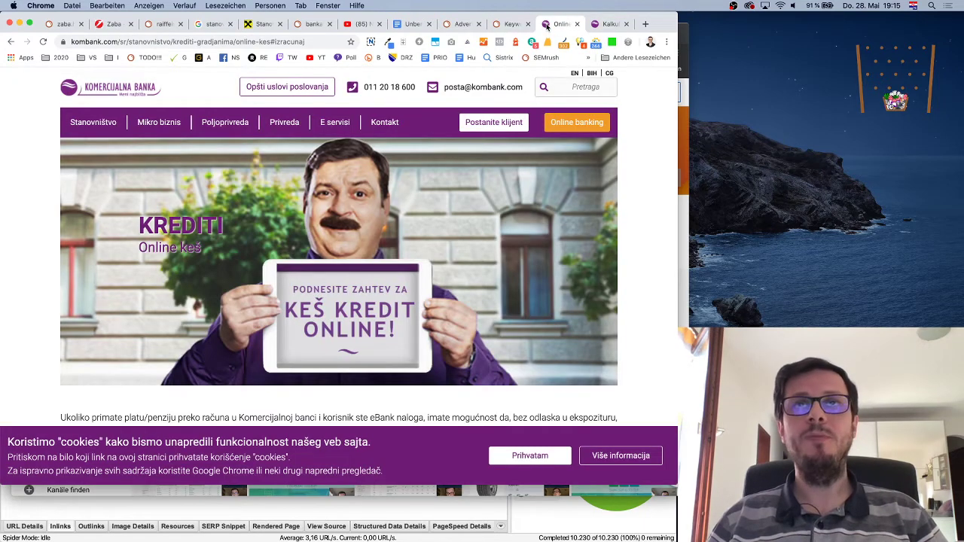
# Step: Copy the paid keyword 'krediti za nezaposlene' from the bancaintesa.rs positions report
pyautogui.click(501, 29)
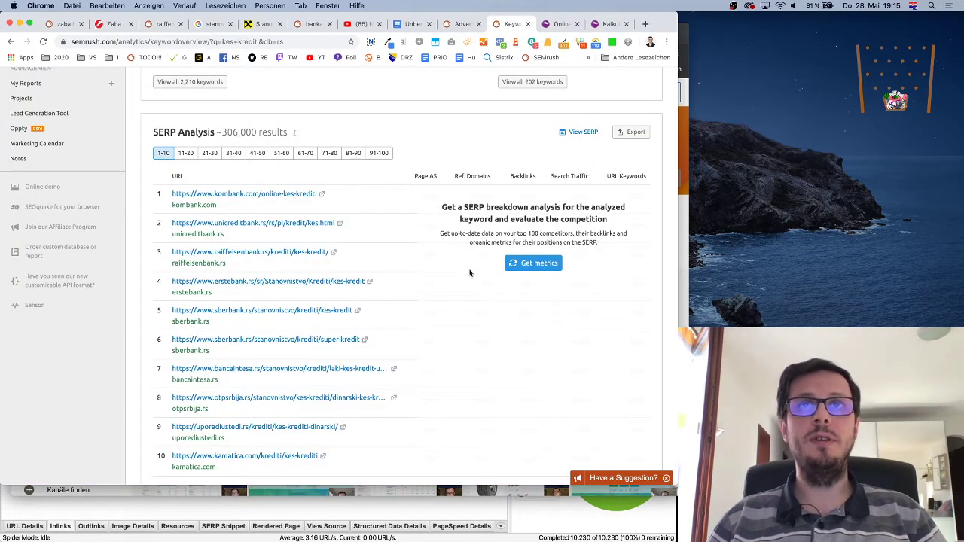
pyautogui.click(463, 25)
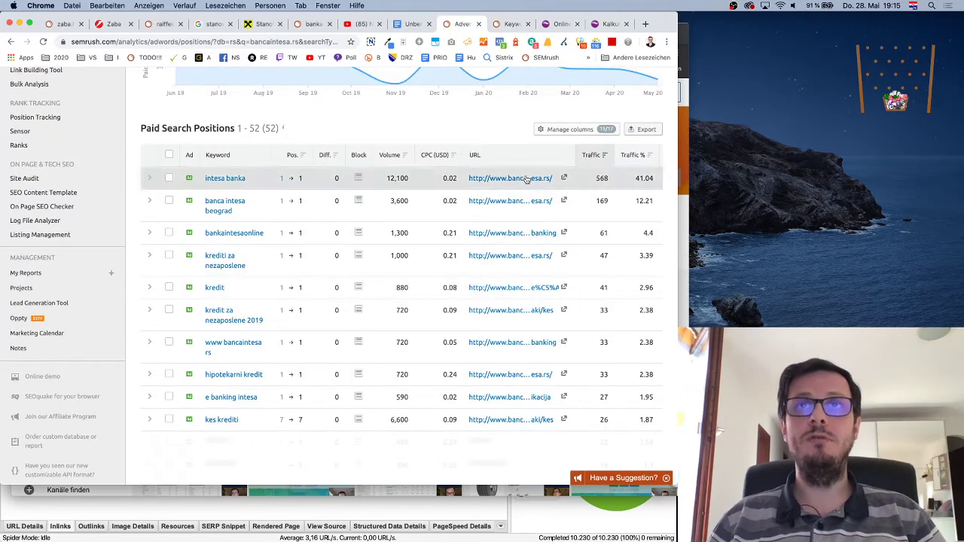
pyautogui.scroll(1, 323, 183)
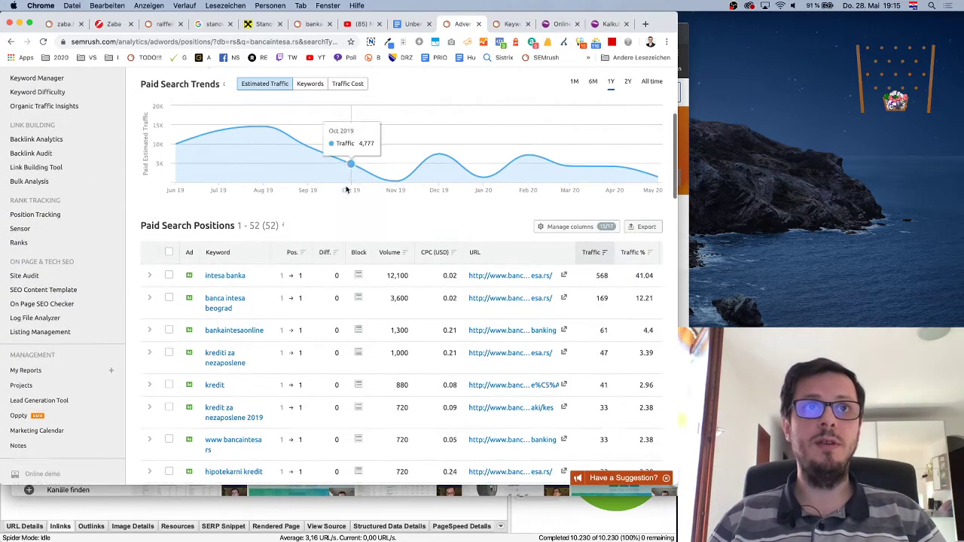
pyautogui.scroll(-3, 344, 189)
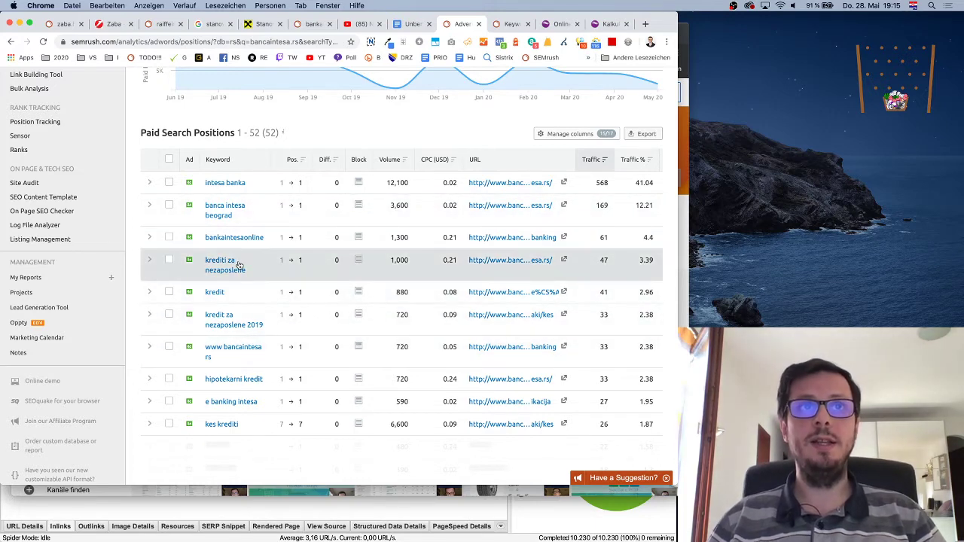
pyautogui.moveTo(254, 273); pyautogui.dragTo(205, 260)
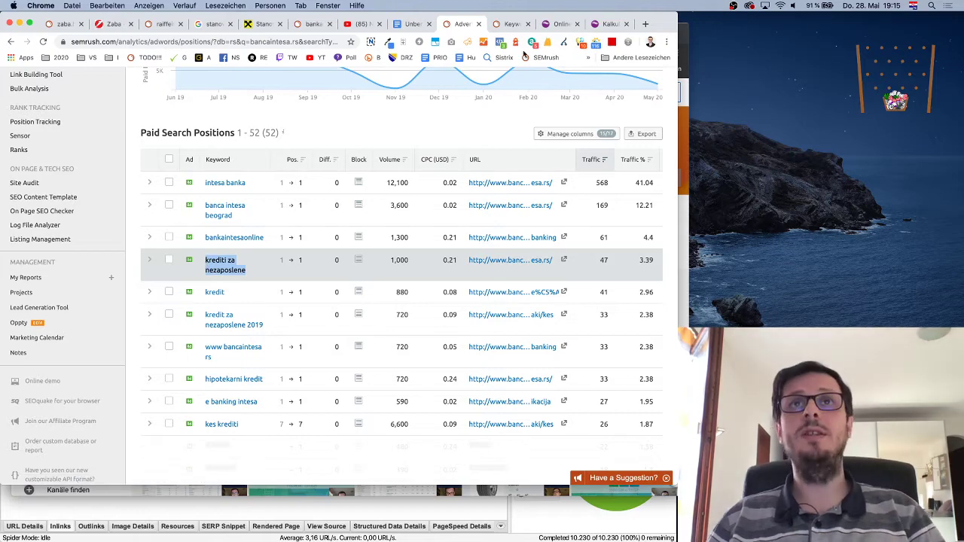
pyautogui.press('super+c')
# Step: Select the current 'kes krediti' term in the Keyword Overview search box
pyautogui.click(500, 24)
pyautogui.scroll(15, 430, 163)
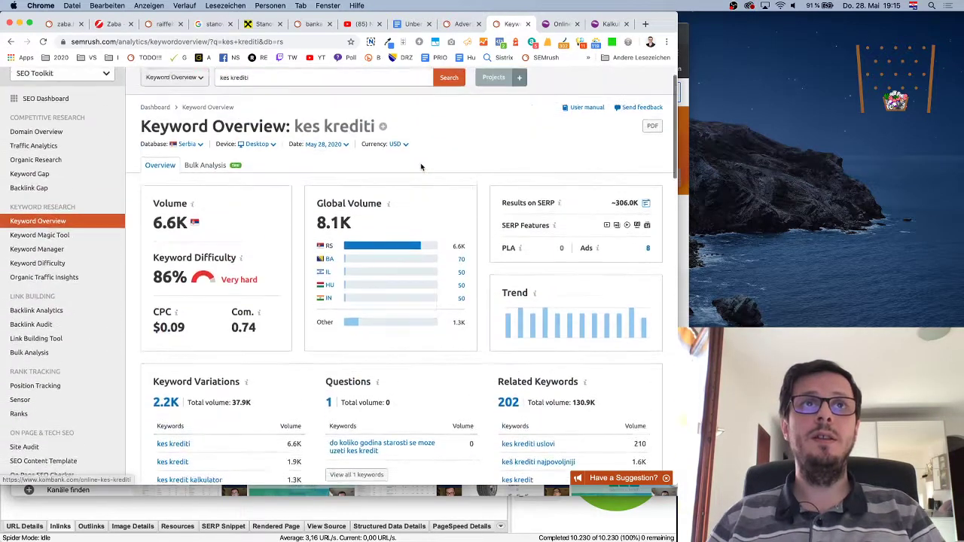
pyautogui.click(407, 105)
pyautogui.press('super+a')
# Step: Run Keyword Overview for the pasted keyword 'krediti za nezaposlene'
pyautogui.press('super+v')
pyautogui.click(449, 108)
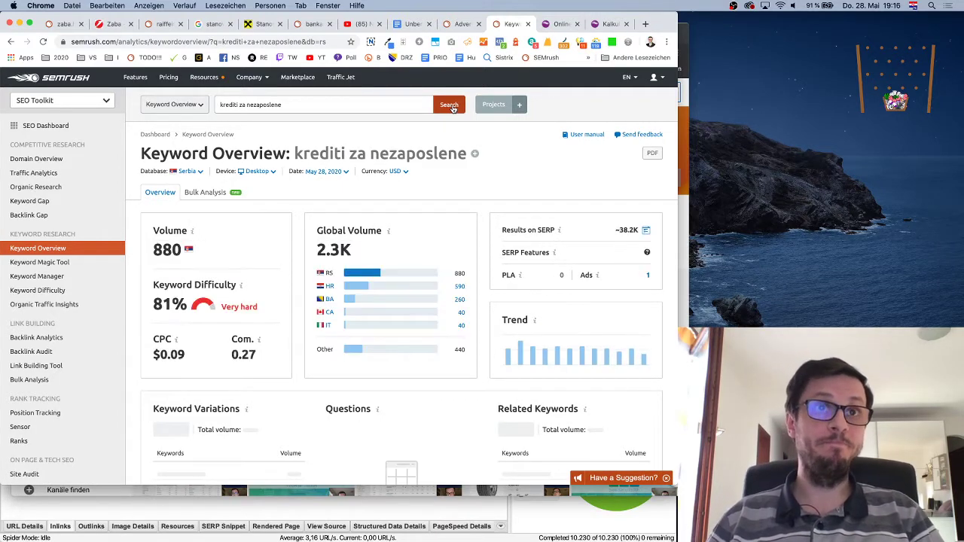
pyautogui.scroll(-10, 309, 317)
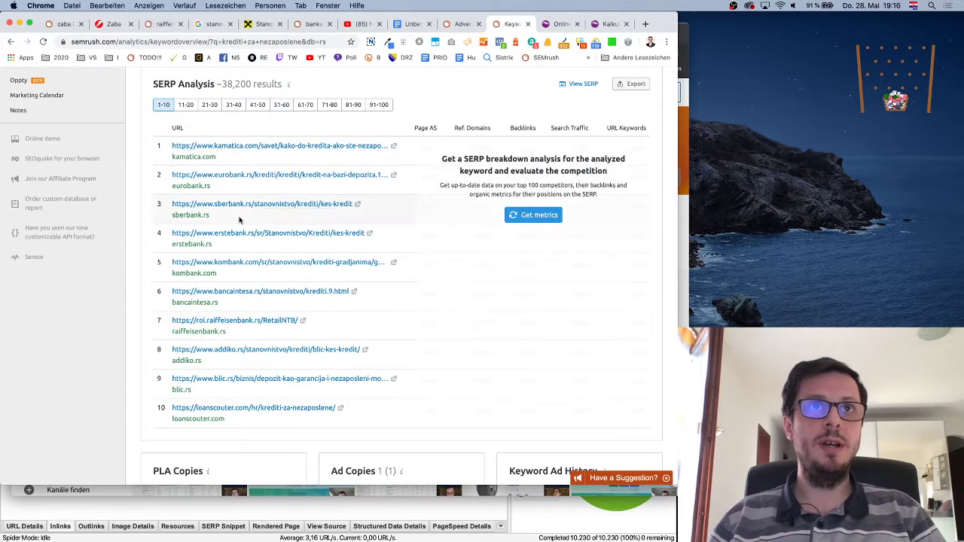
# Step: Open the Kamatica (#1) and Banca Intesa (#6) results in new tabs, ending on Banca Intesa
pyautogui.click(393, 147)
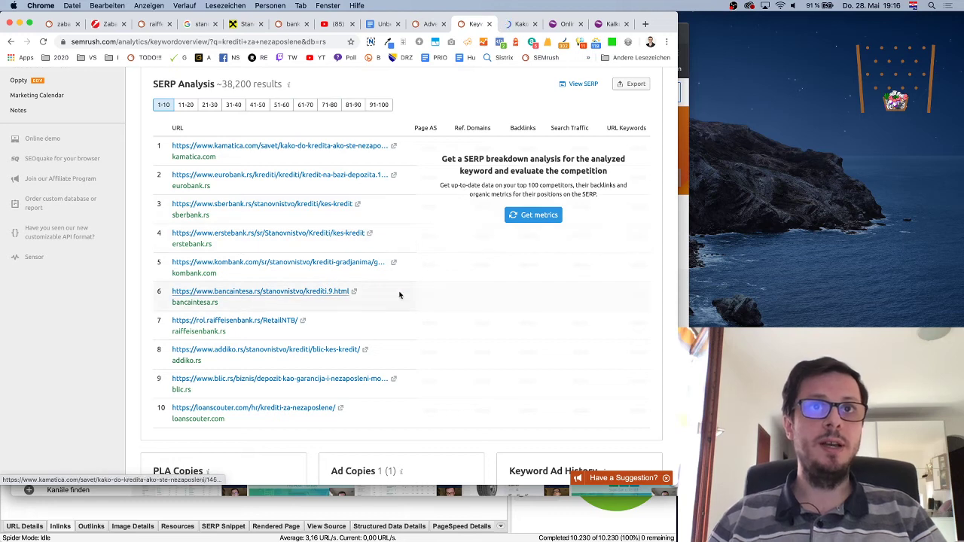
pyautogui.click(354, 293)
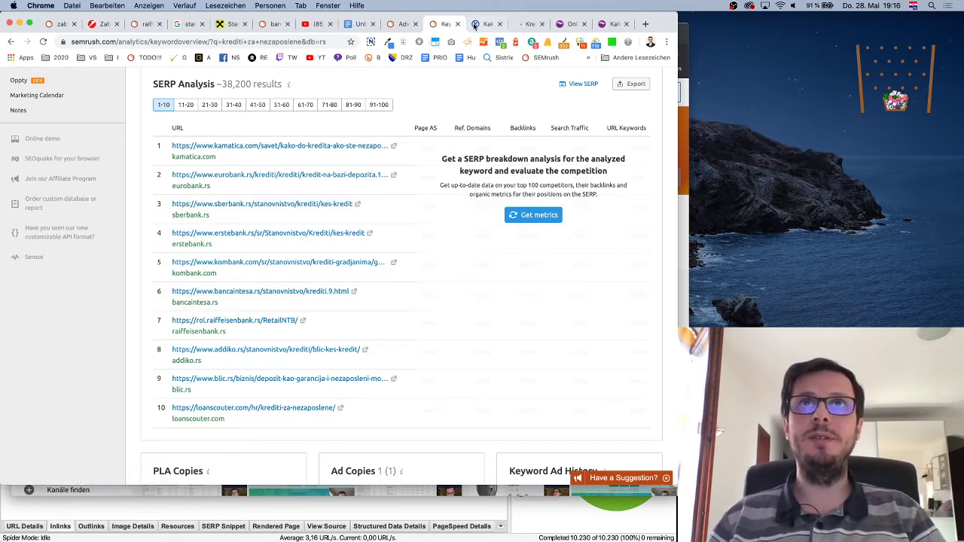
pyautogui.click(522, 26)
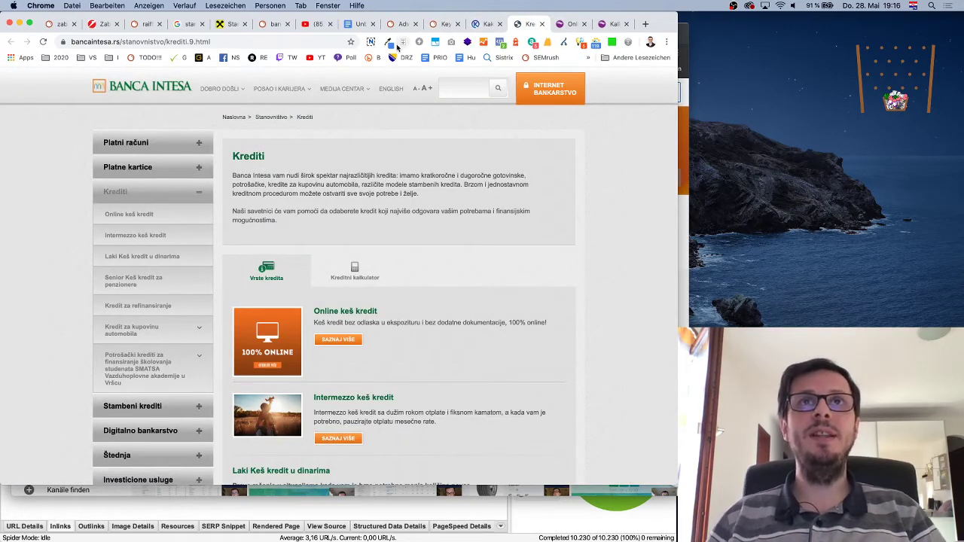
pyautogui.click(433, 25)
pyautogui.scroll(10, 458, 162)
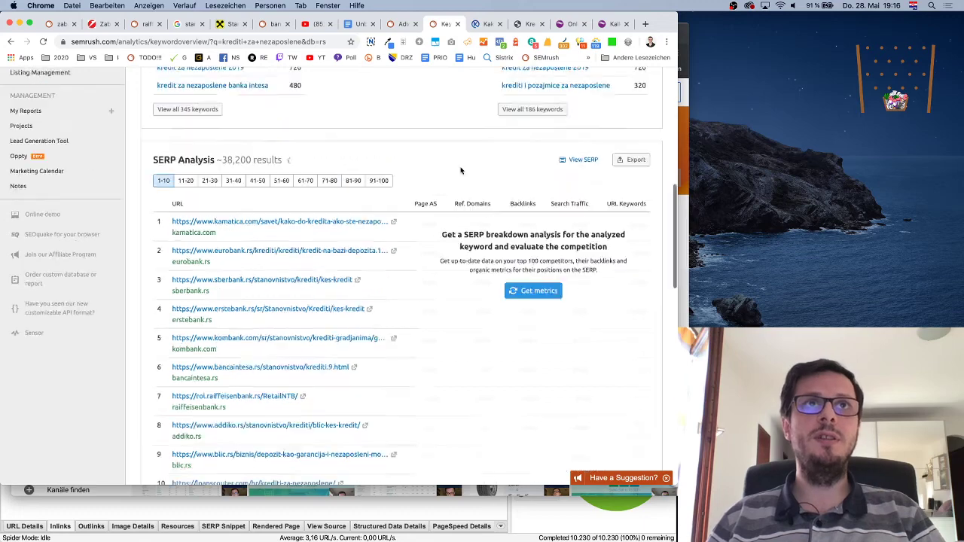
pyautogui.scroll(-8, 460, 169)
pyautogui.scroll(-3, 460, 169)
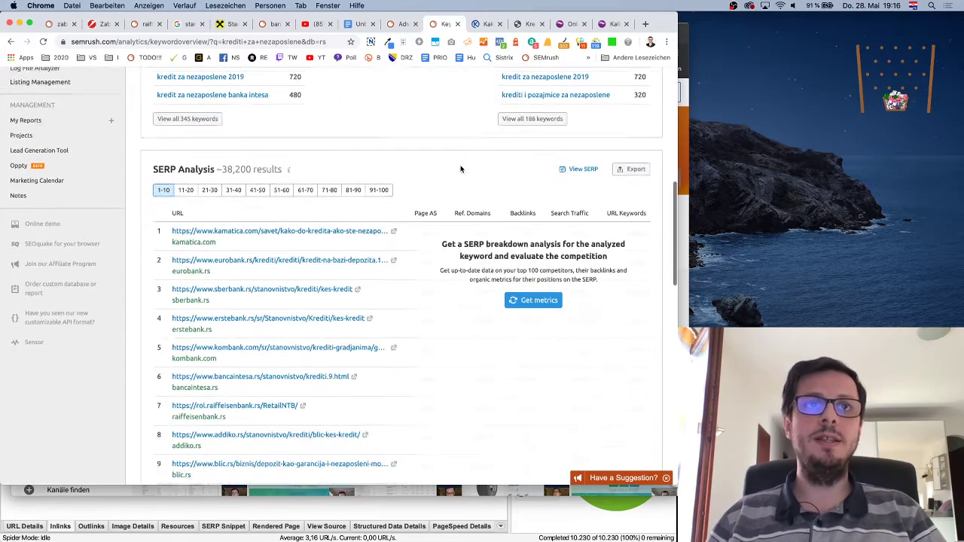
pyautogui.click(530, 25)
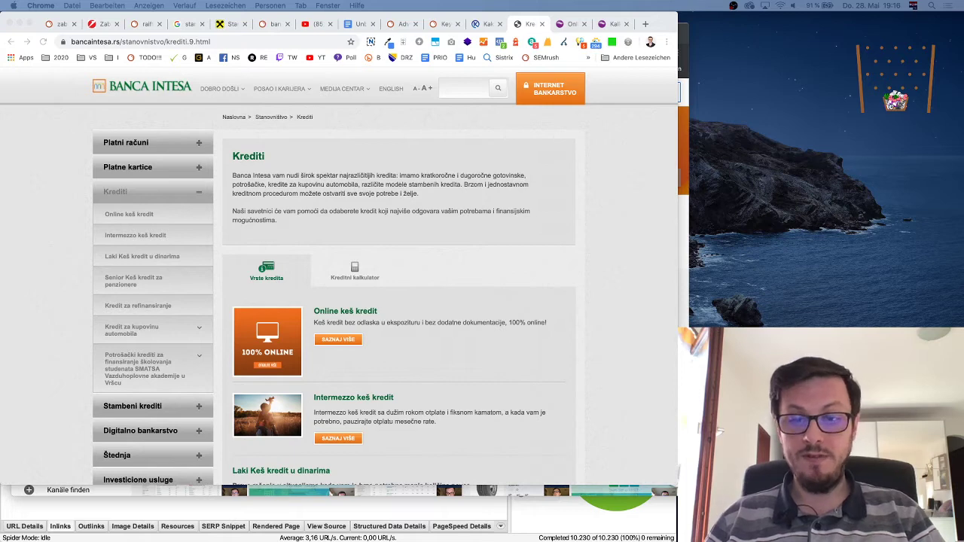
# Step: Read through Kamatica's 'Kako do kredita ako ste nezaposleni' article, then return to its top
pyautogui.click(489, 223)
pyautogui.click(486, 23)
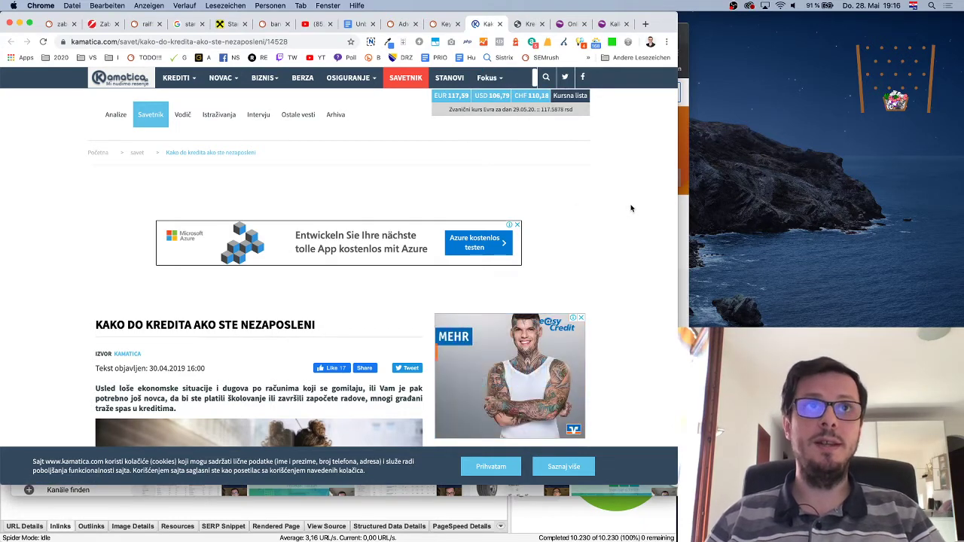
pyautogui.scroll(-3, 631, 209)
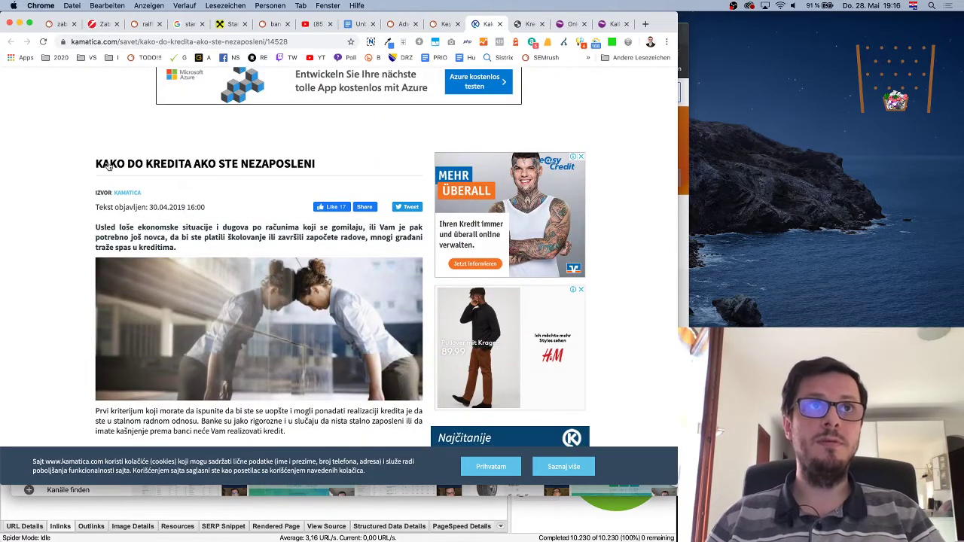
pyautogui.scroll(-7, 331, 192)
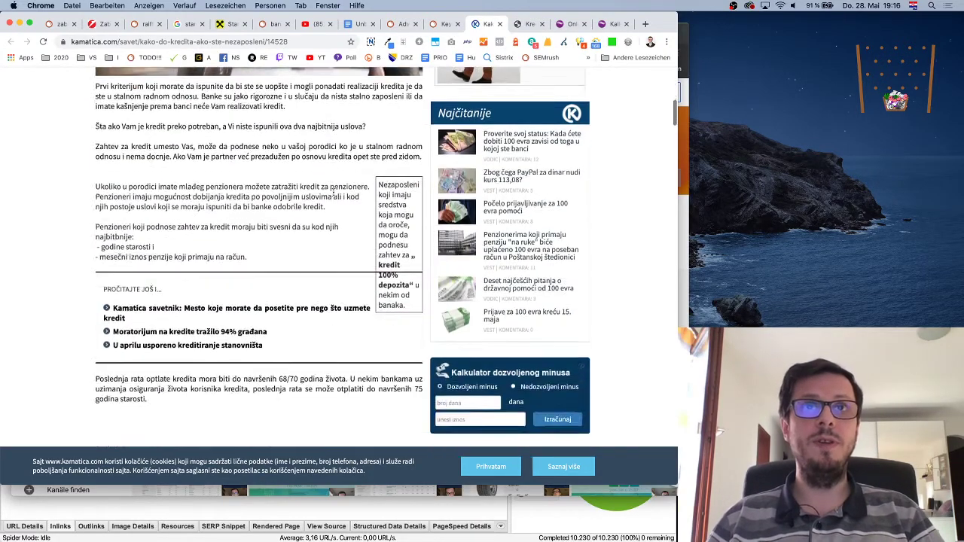
pyautogui.scroll(8, 333, 192)
pyautogui.scroll(-4, 316, 189)
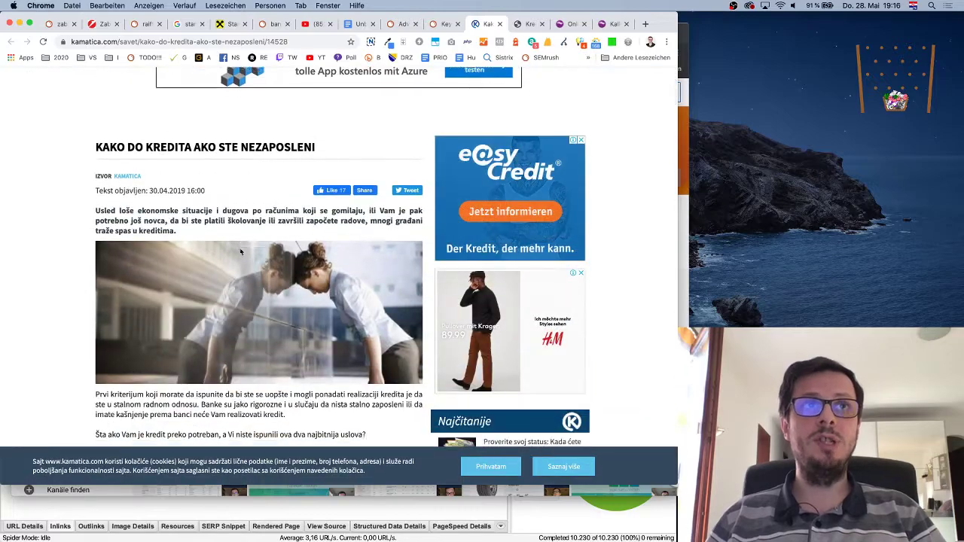
pyautogui.scroll(-6, 241, 249)
pyautogui.scroll(-4, 240, 248)
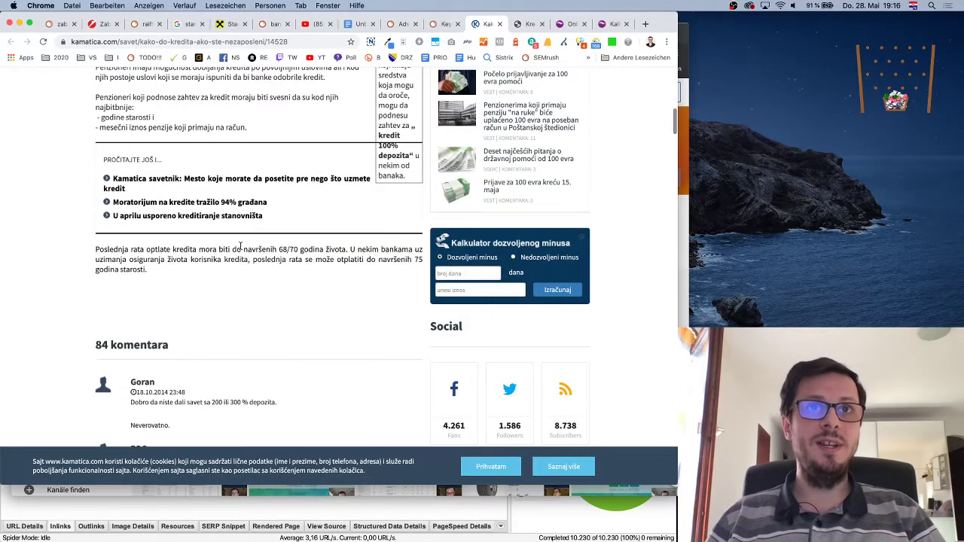
pyautogui.scroll(10, 241, 249)
pyautogui.scroll(-11, 241, 248)
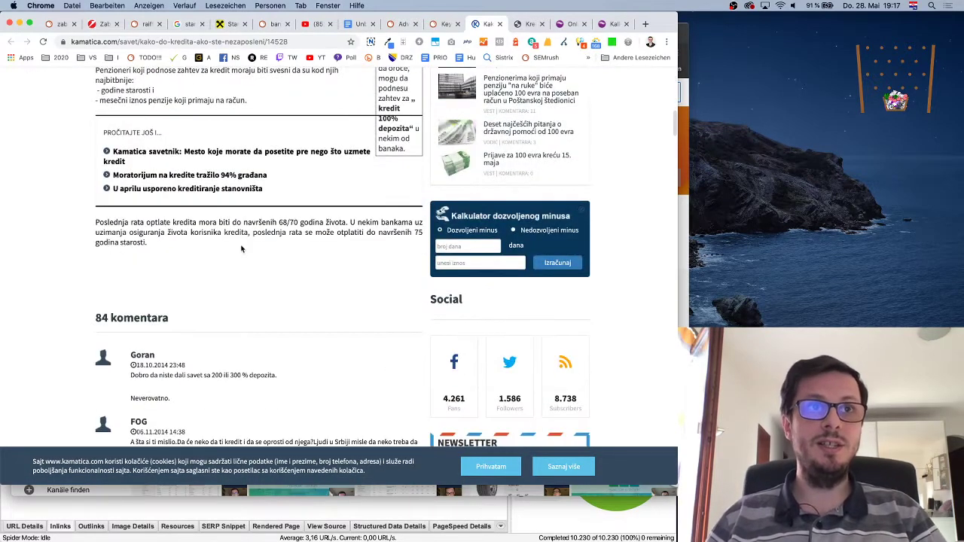
pyautogui.scroll(5, 241, 249)
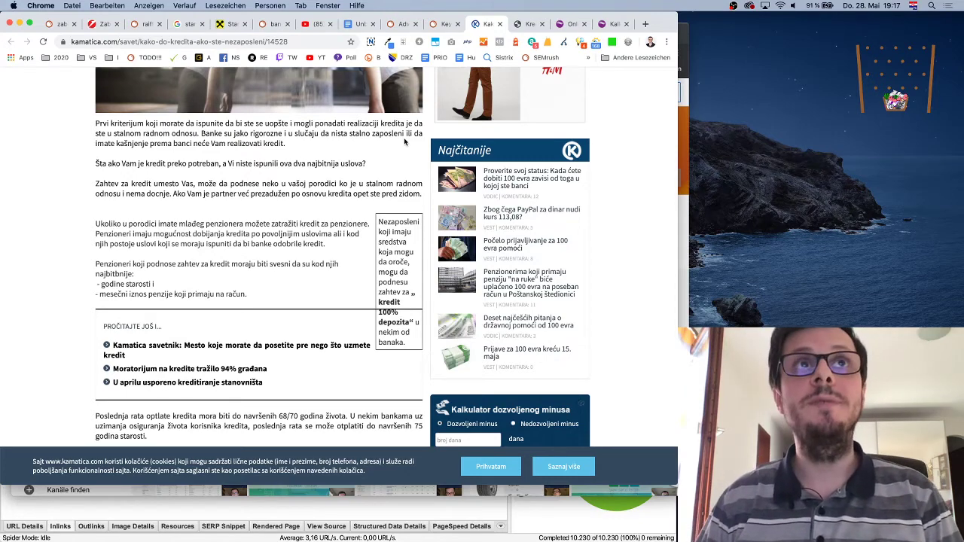
pyautogui.scroll(10, 404, 141)
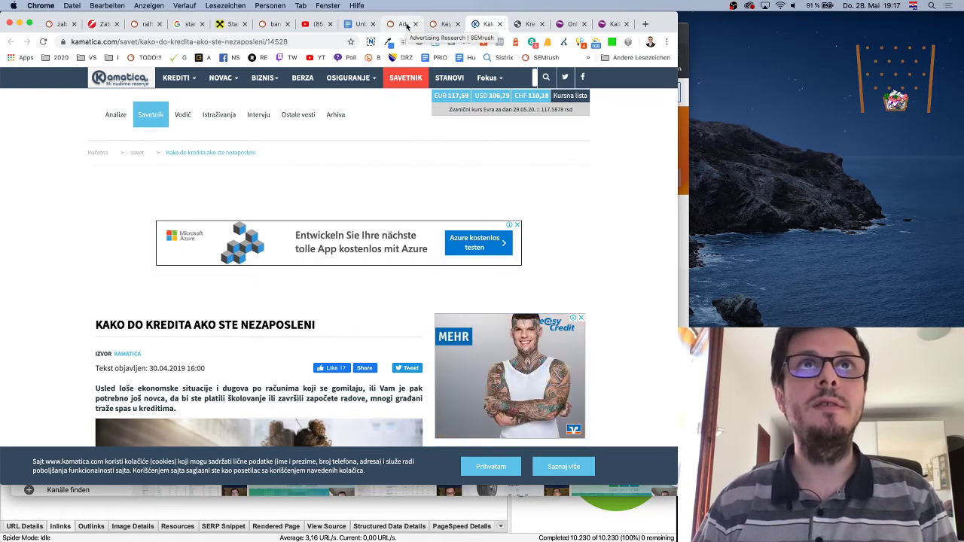
# Step: Close the YouTube, advertising research, keyword overview, Kamatica article and leftover competitor tabs
pyautogui.click(406, 25)
pyautogui.click(277, 24)
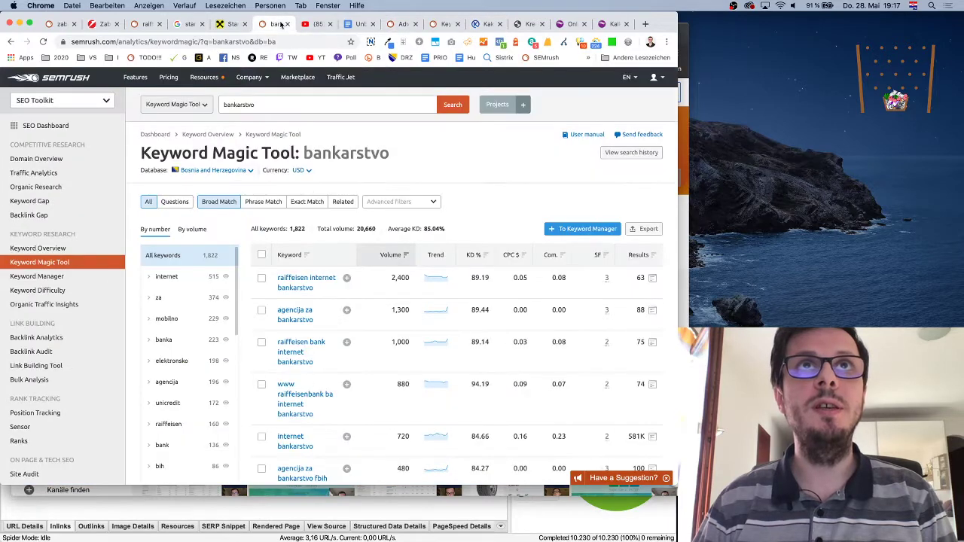
pyautogui.click(315, 24)
pyautogui.click(329, 24)
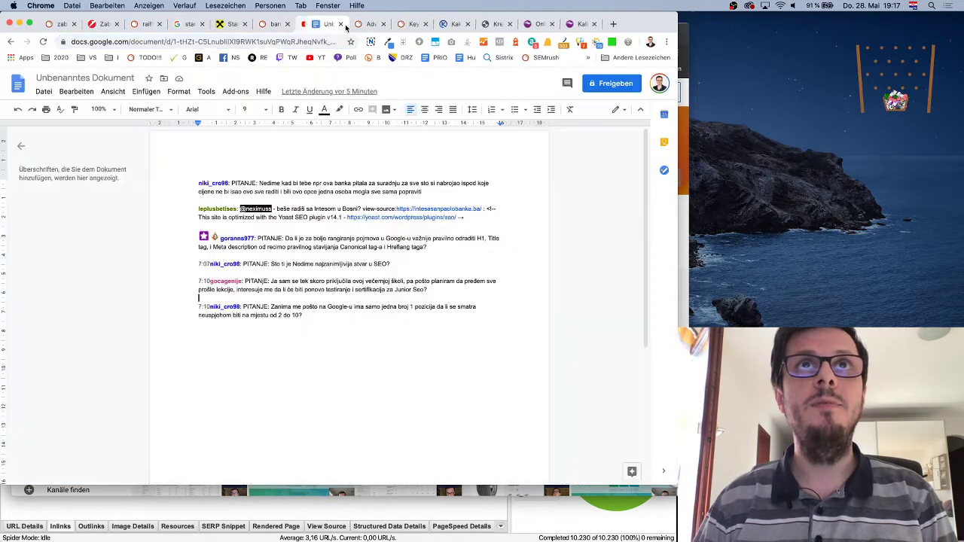
pyautogui.click(357, 24)
pyautogui.press('super+w')
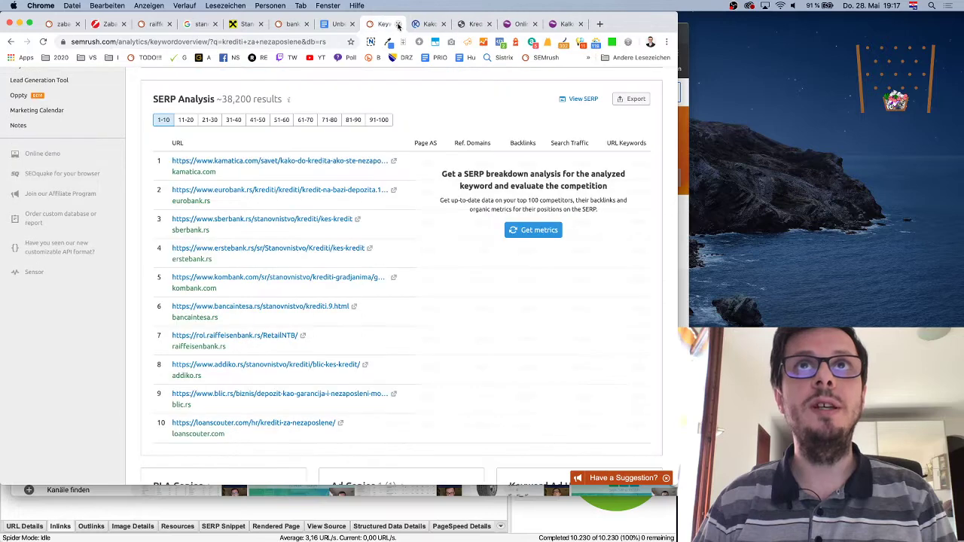
pyautogui.press('super+w')
pyautogui.press('super+w')
pyautogui.click(400, 24)
pyautogui.click(400, 25)
pyautogui.click(400, 24)
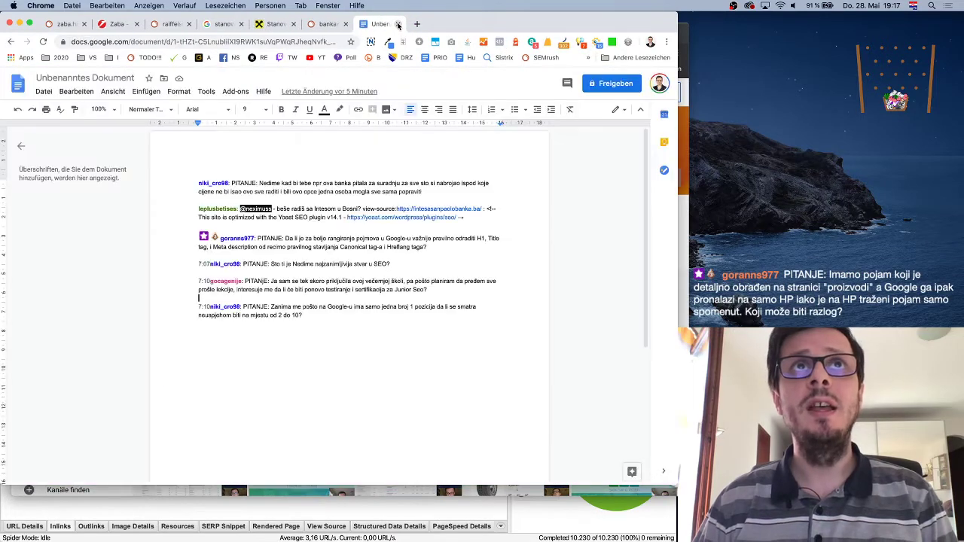
# Step: Bring the Raiffeisen Bank homepage back into view and open a new browser tab
pyautogui.click(320, 24)
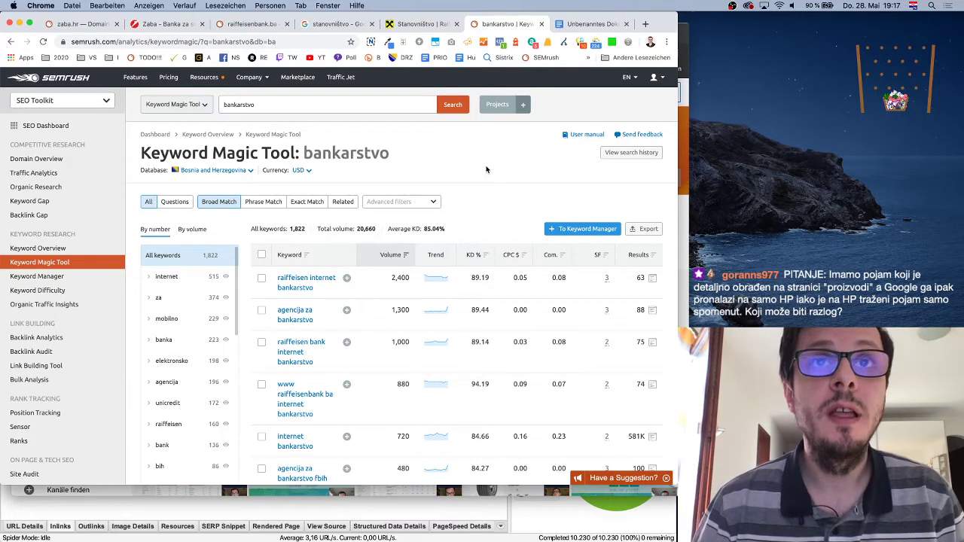
pyautogui.click(399, 27)
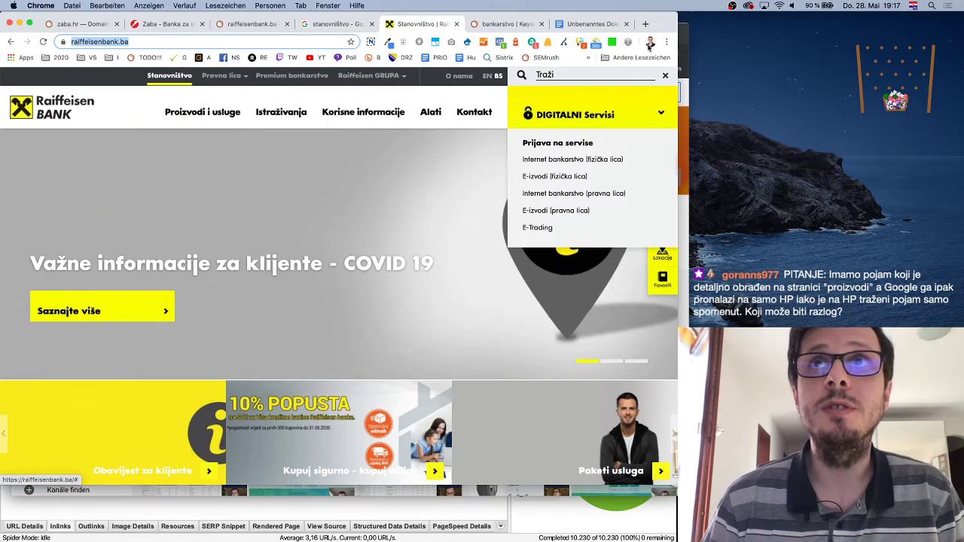
pyautogui.click(646, 24)
pyautogui.write('bhtelecom.ba')
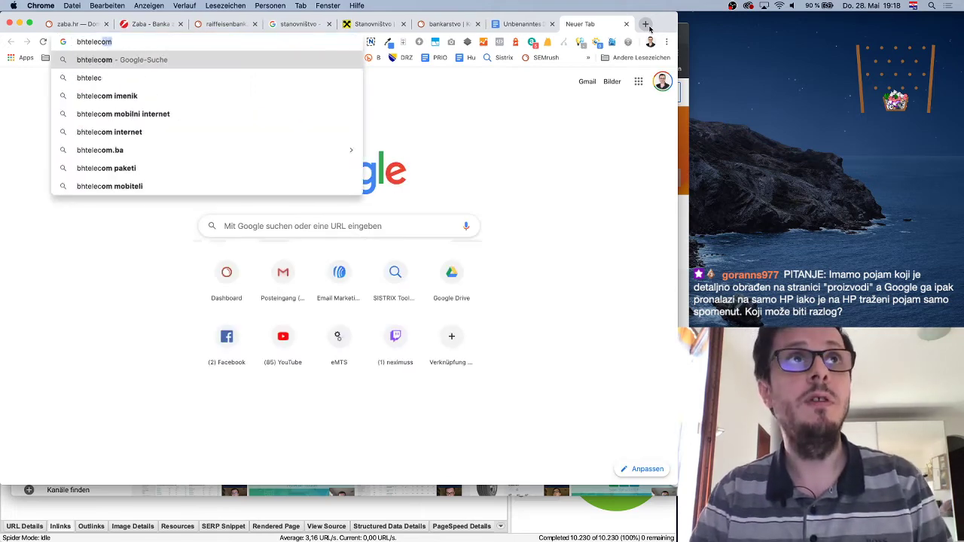
pyautogui.press('Return')
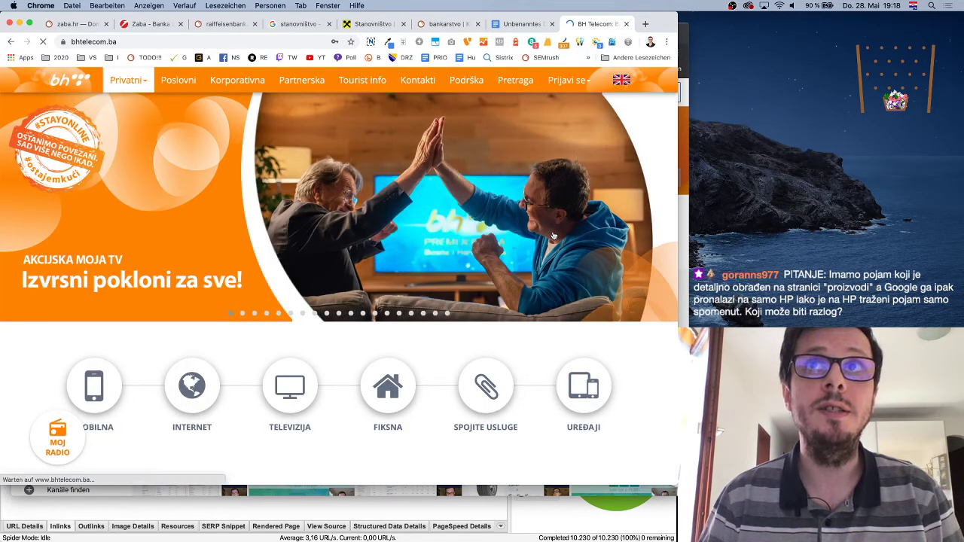
pyautogui.scroll(-20, 553, 236)
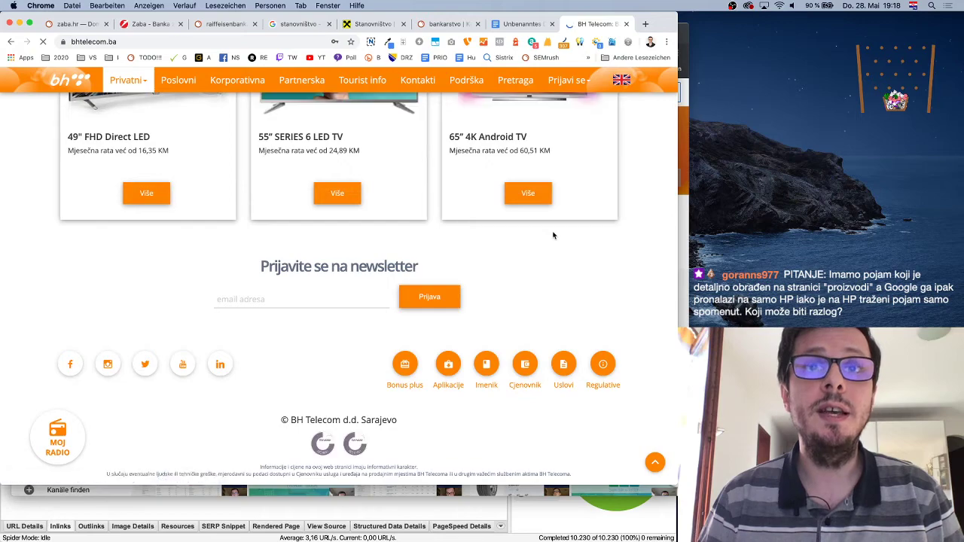
pyautogui.scroll(20, 553, 235)
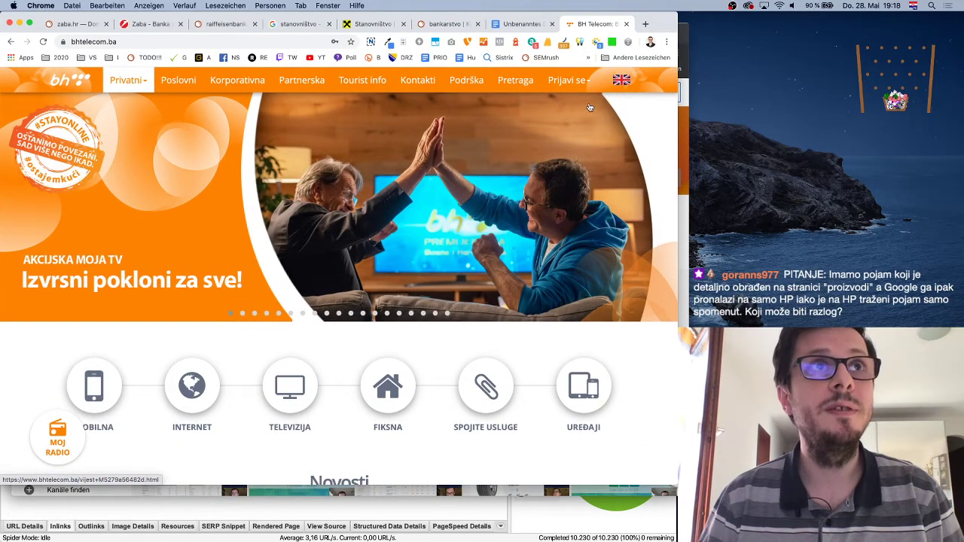
pyautogui.click(625, 23)
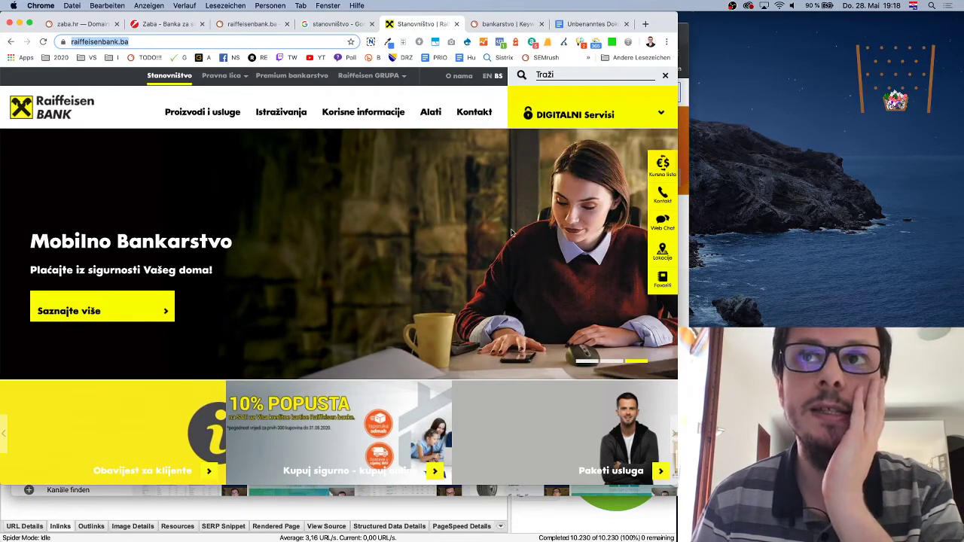
# Step: Inspect the homepage hero carousel in DevTools and show its COVID-19 slide
pyautogui.rightClick(530, 213)
pyautogui.click(571, 342)
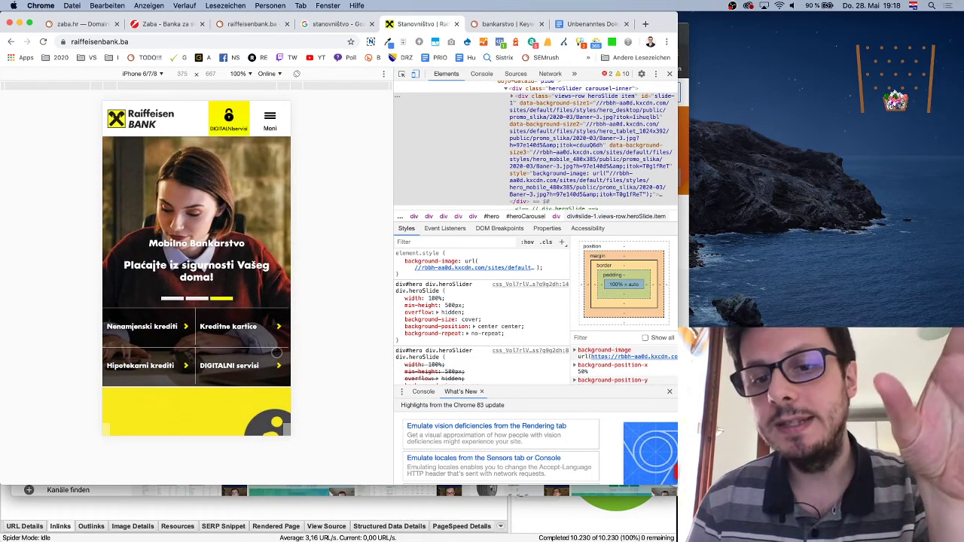
pyautogui.click(195, 299)
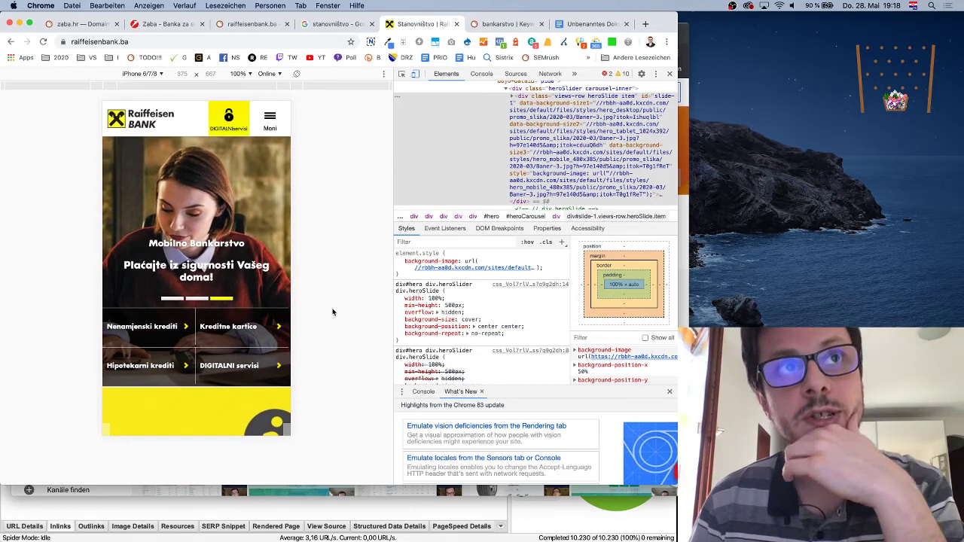
# Step: Exit the DevTools mobile preview and return to the Google results for stanovništvo
pyautogui.scroll(-3, 256, 305)
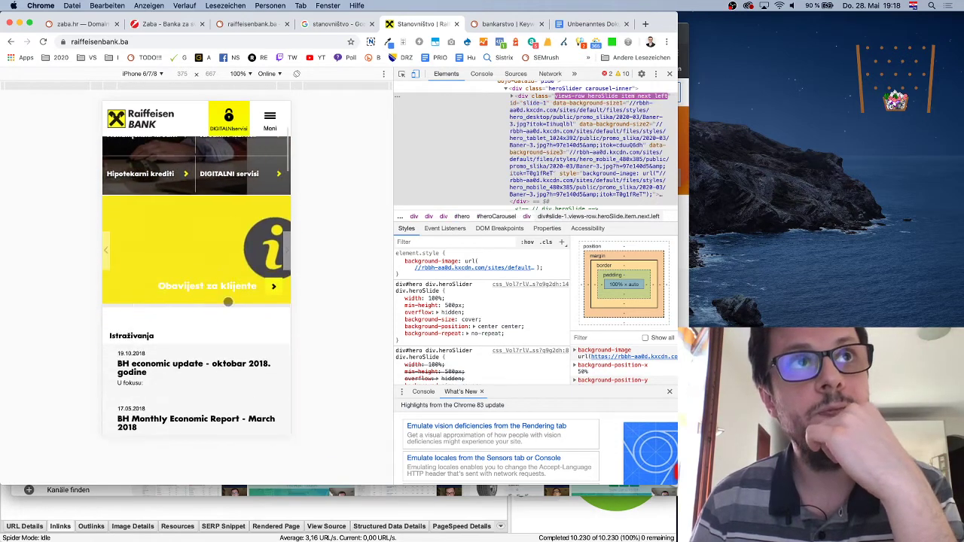
pyautogui.scroll(3, 253, 238)
pyautogui.scroll(-5, 226, 271)
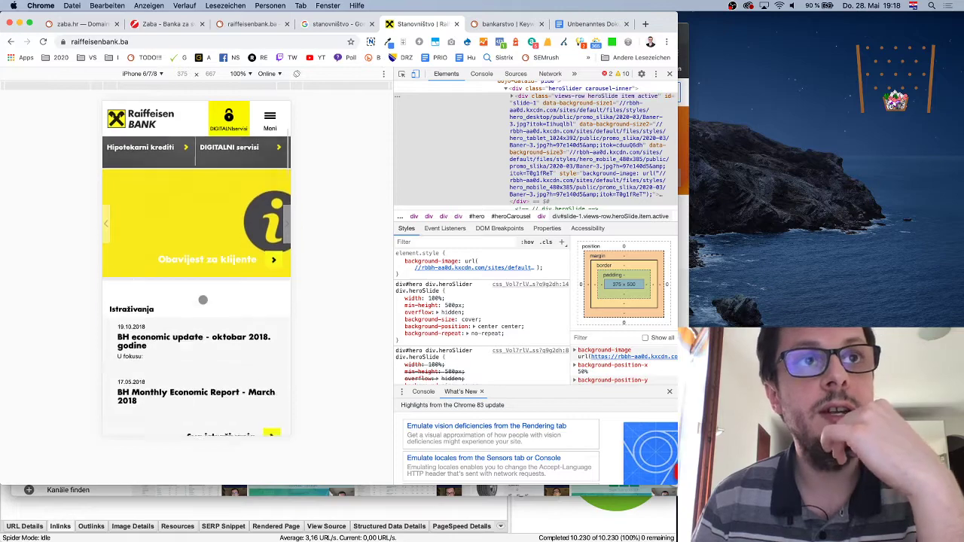
pyautogui.scroll(-15, 203, 299)
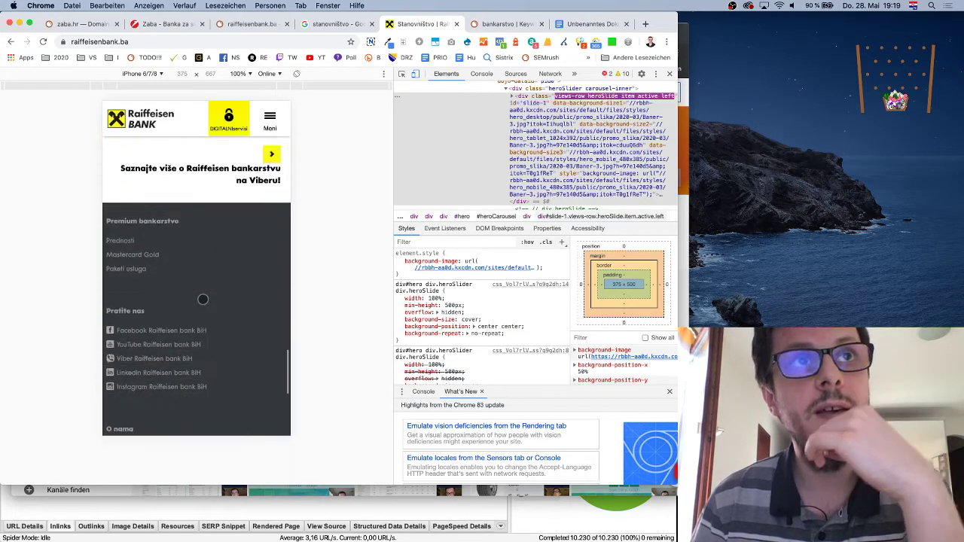
pyautogui.scroll(15, 202, 300)
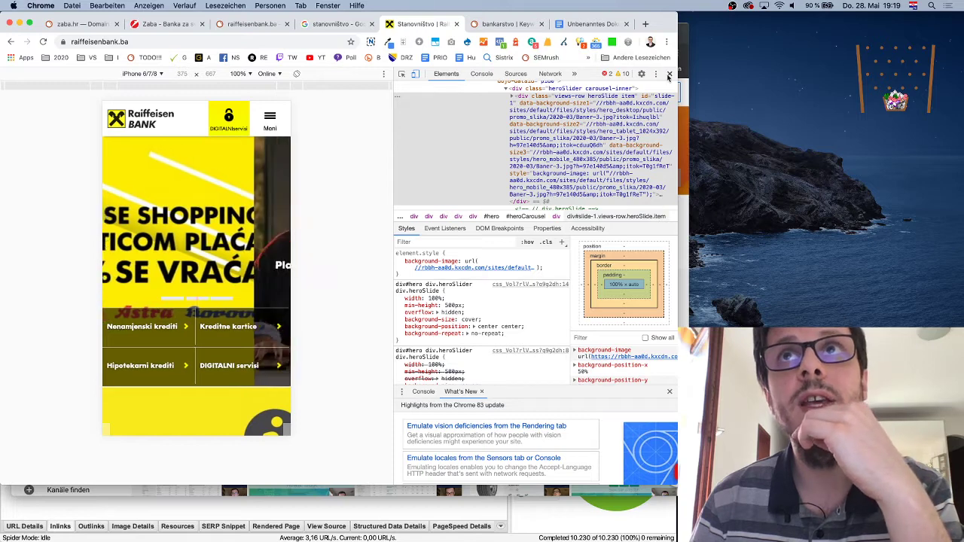
pyautogui.click(670, 73)
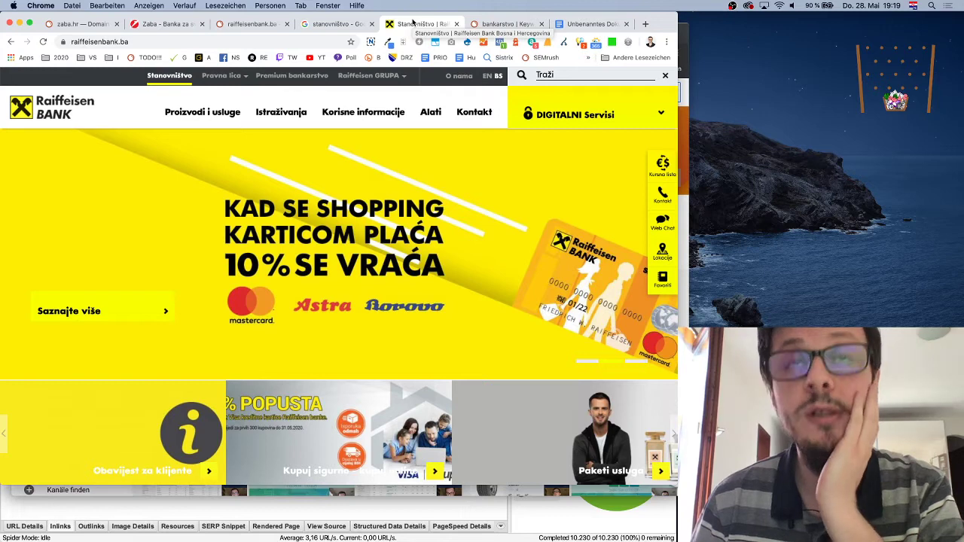
pyautogui.click(336, 23)
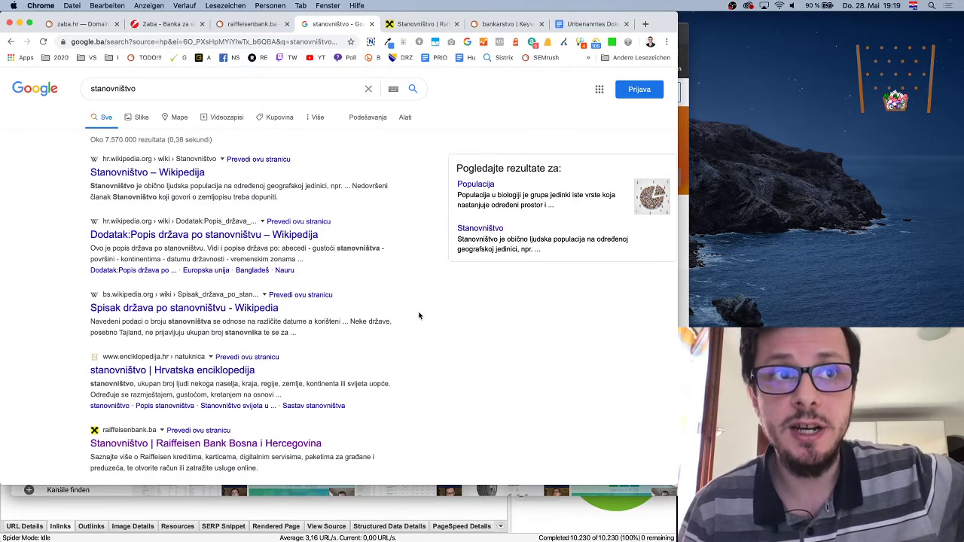
# Step: Highlight parts of the Raiffeisen Bank snippet in the stanovništvo results, then go back to the bank's Stanovništvo page
pyautogui.scroll(-2, 419, 316)
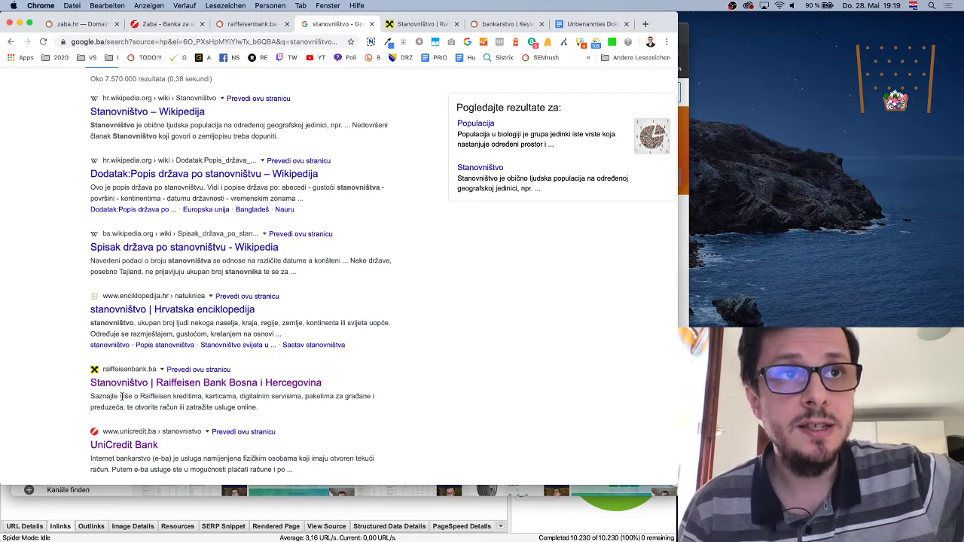
pyautogui.moveTo(121, 396); pyautogui.dragTo(243, 396)
pyautogui.click(223, 398)
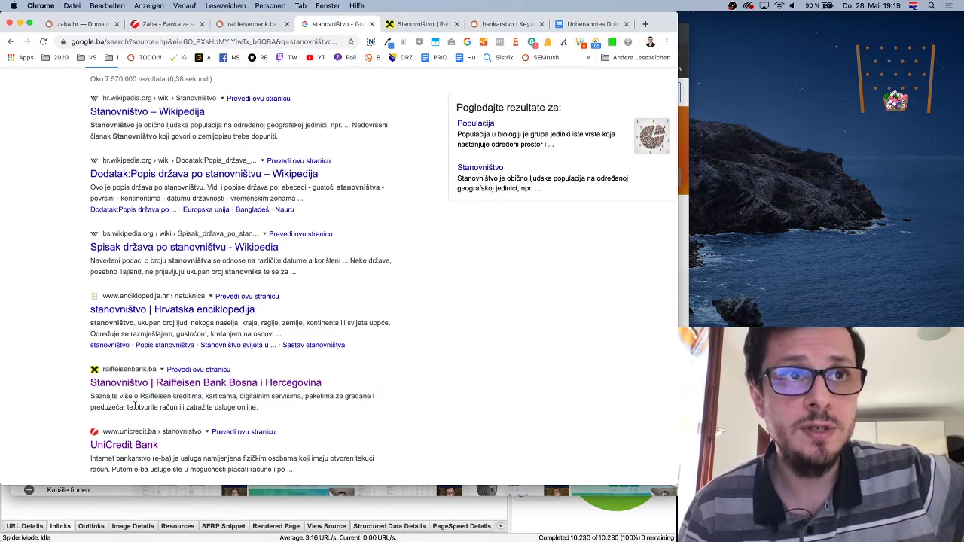
pyautogui.moveTo(126, 407); pyautogui.dragTo(91, 395)
pyautogui.click(277, 410)
pyautogui.click(203, 407)
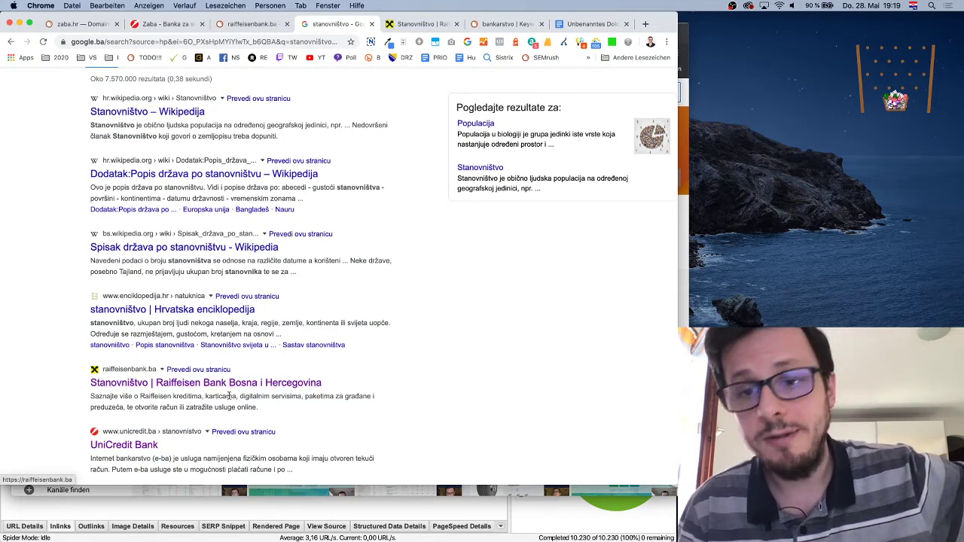
pyautogui.scroll(1, 321, 393)
pyautogui.scroll(-3, 320, 393)
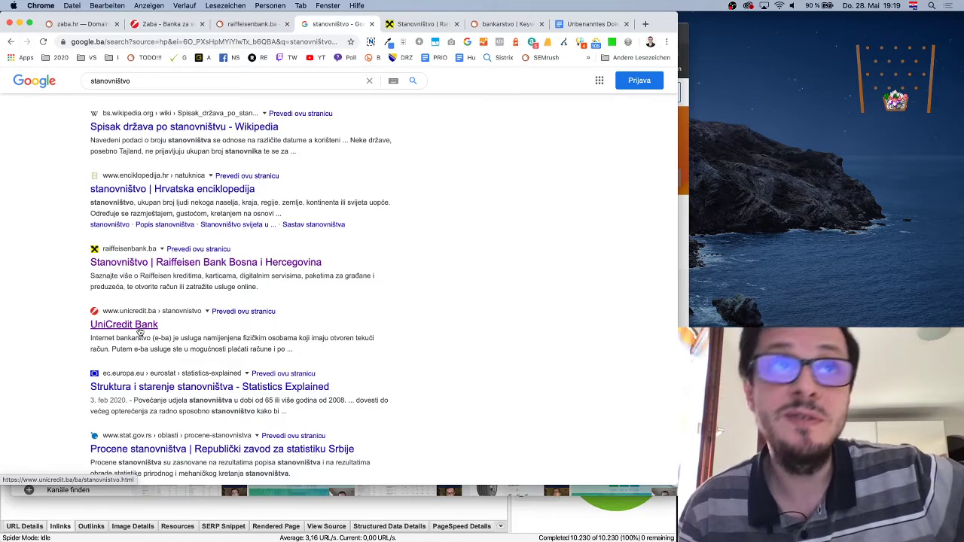
pyautogui.scroll(5, 139, 331)
pyautogui.click(418, 23)
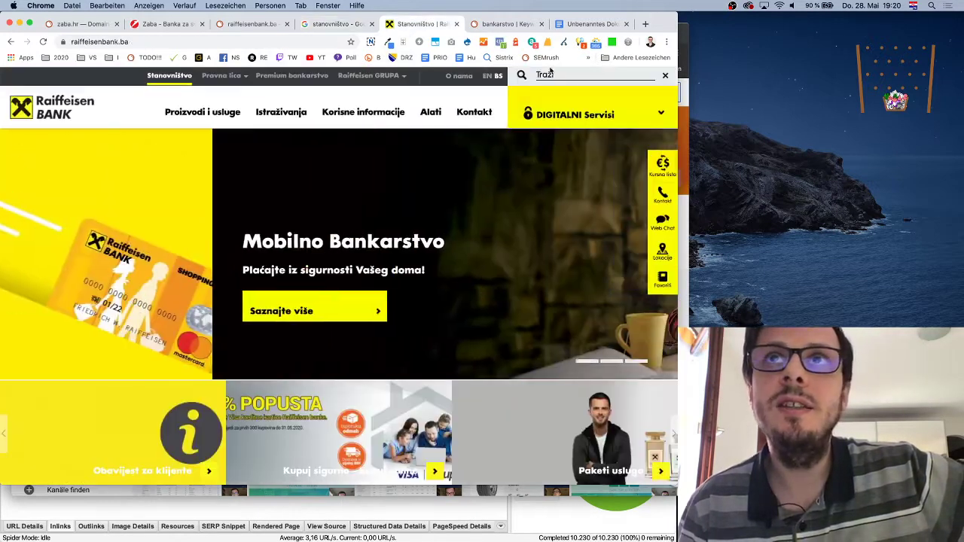
# Step: Check the homepage's meta data and first h1 heading in the SEO META in 1 CLICK overview
pyautogui.click(579, 42)
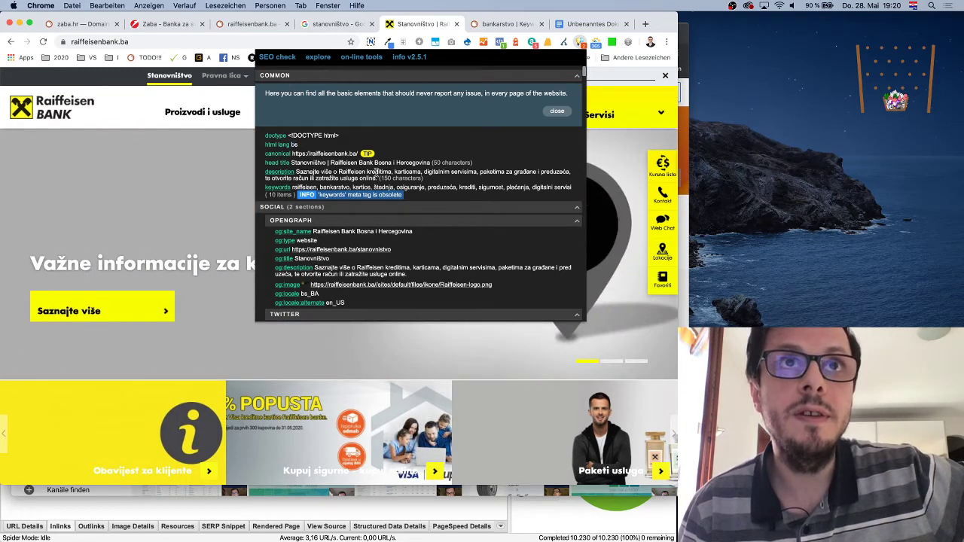
pyautogui.scroll(-15, 438, 225)
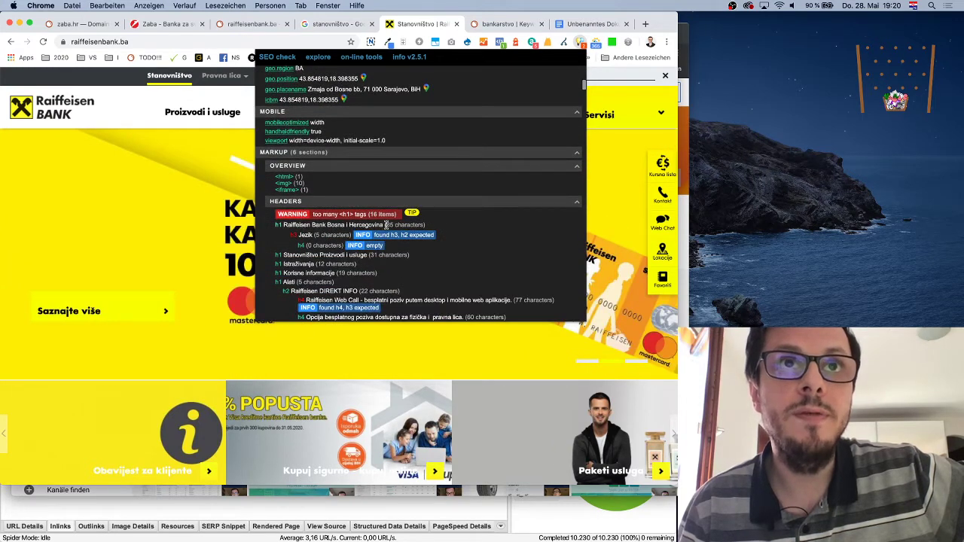
pyautogui.moveTo(390, 224); pyautogui.dragTo(283, 225)
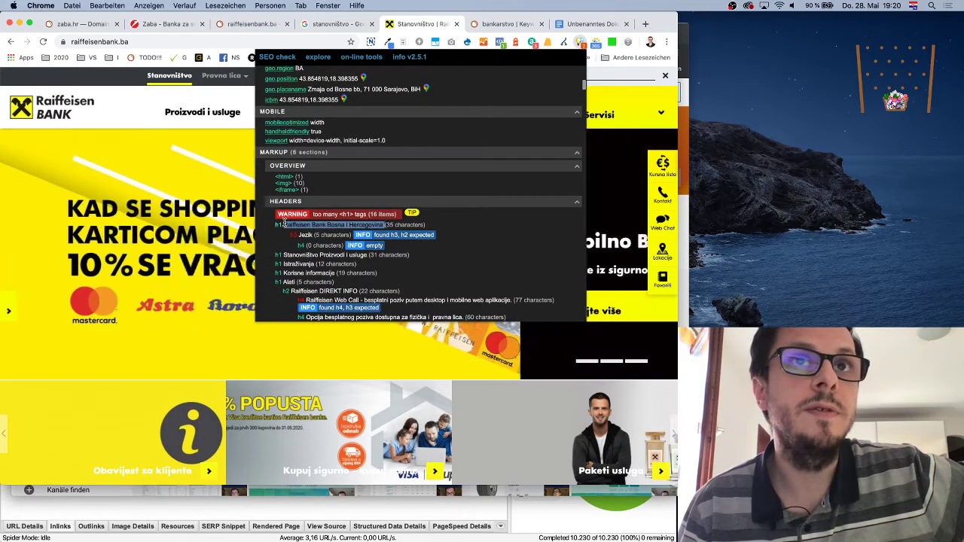
pyautogui.click(202, 106)
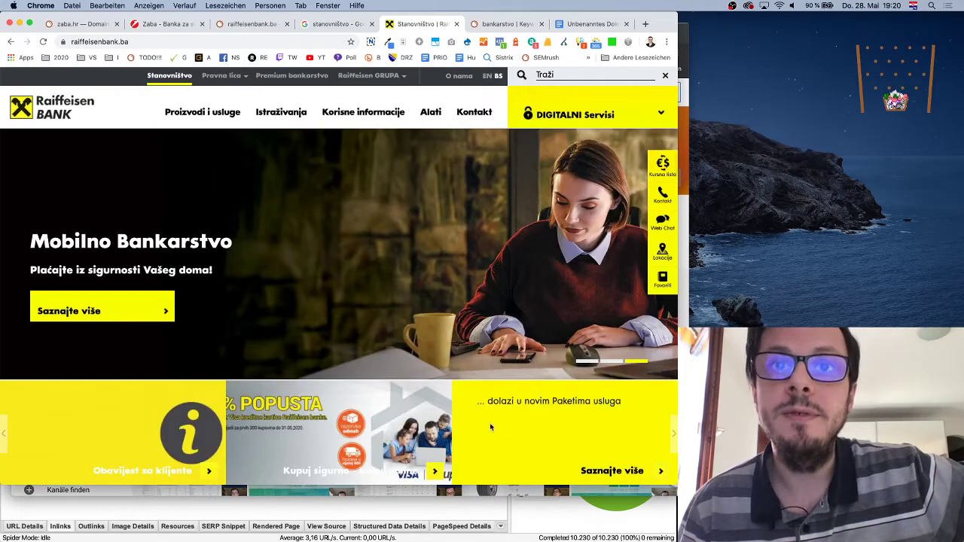
# Step: Search the homepage source for '<h1' and highlight the 'Raiffeisen Bank Bosna i Hercegovina' heading
pyautogui.rightClick(465, 422)
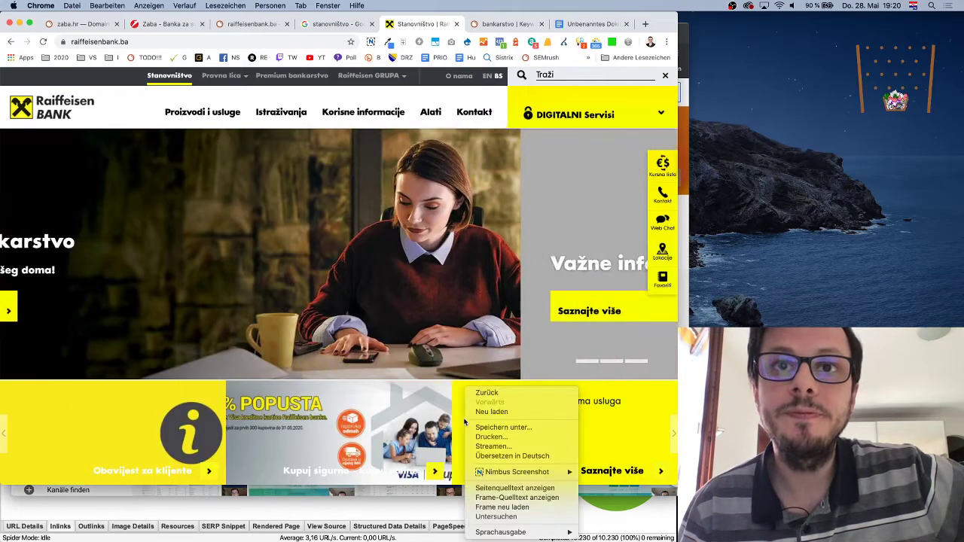
pyautogui.click(542, 488)
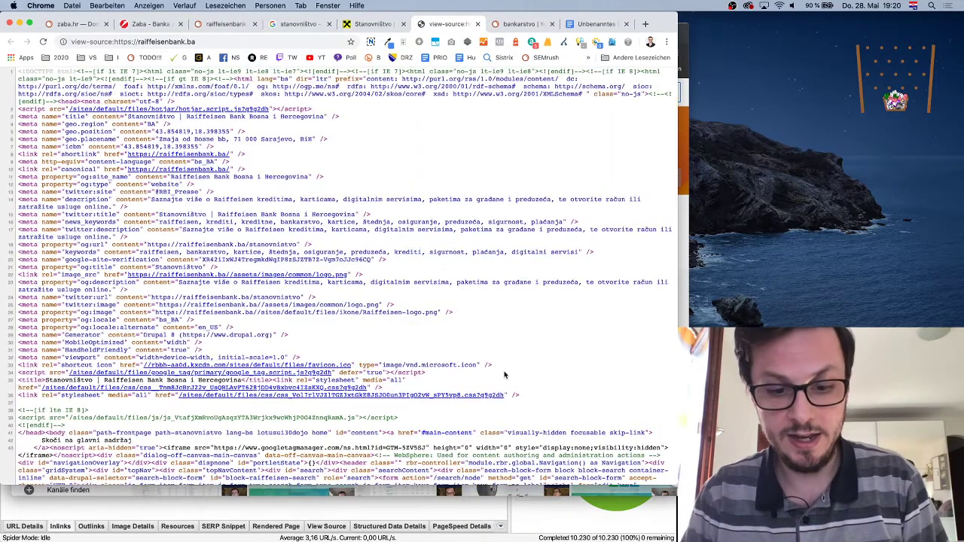
pyautogui.press('super+f')
pyautogui.write('<h1')
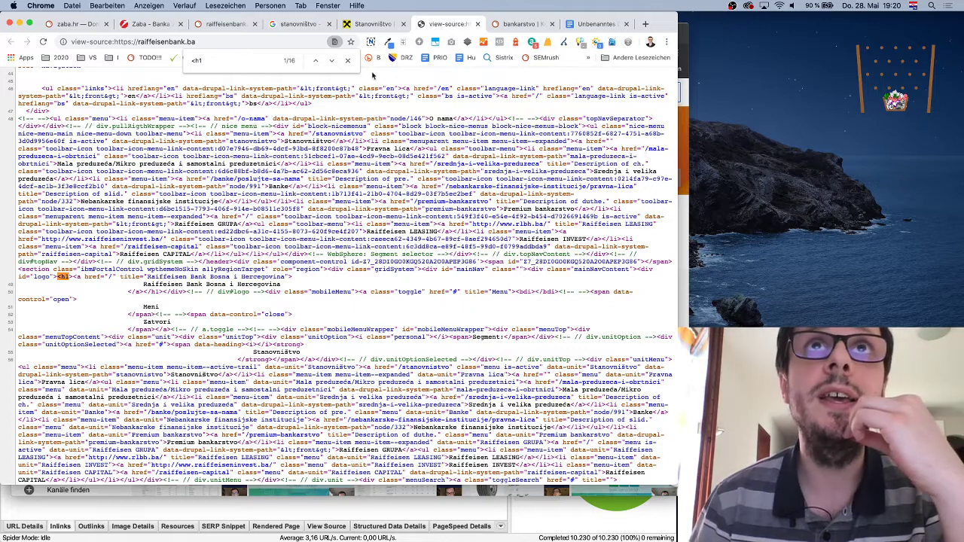
pyautogui.click(354, 27)
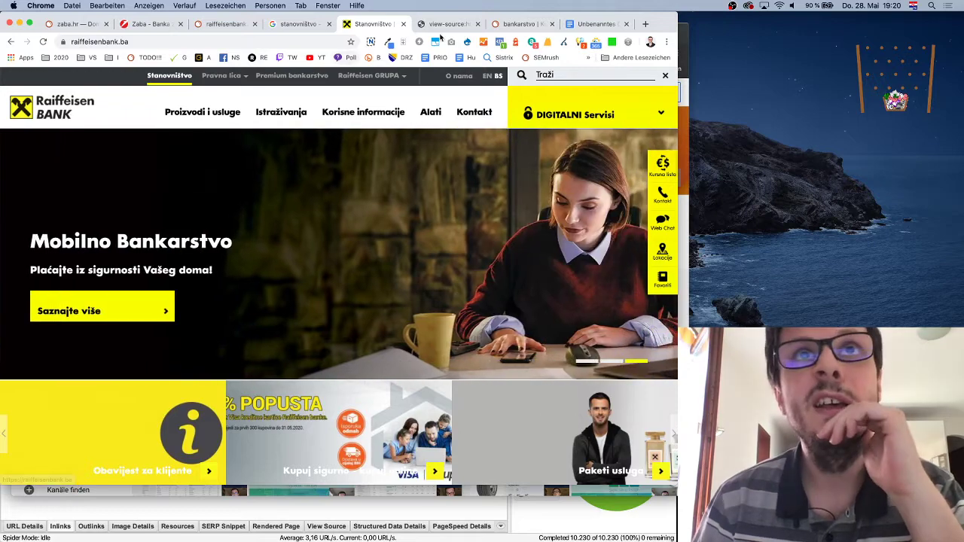
pyautogui.click(450, 24)
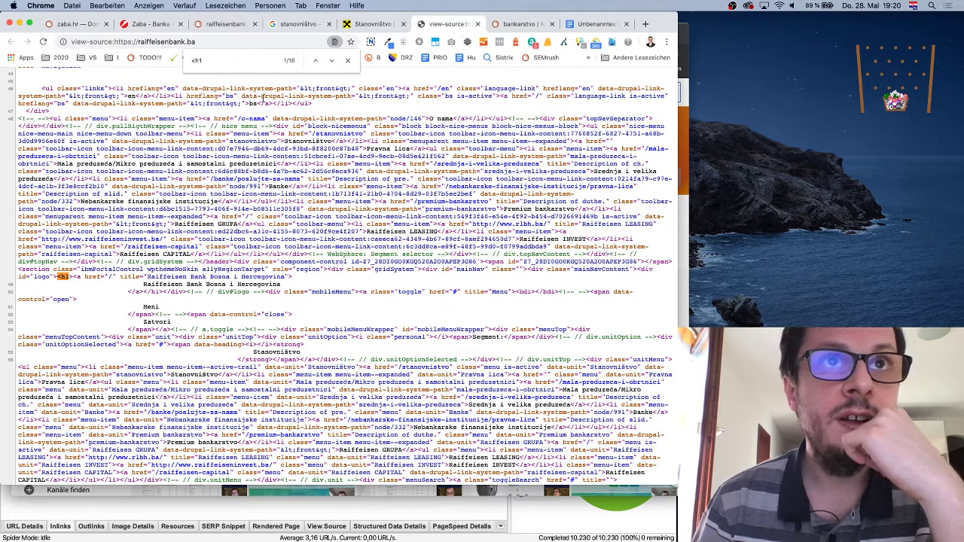
pyautogui.moveTo(143, 284); pyautogui.dragTo(295, 285)
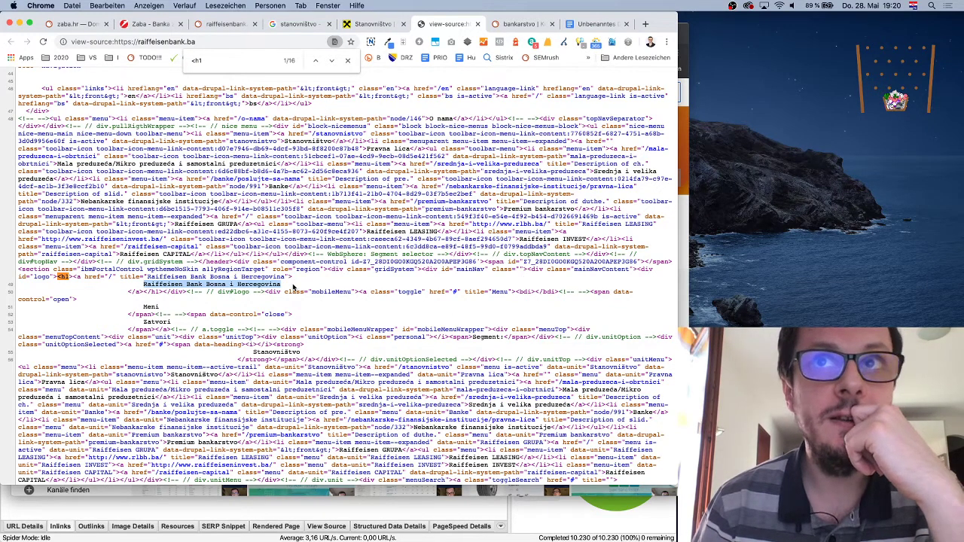
pyautogui.scroll(-1, 293, 287)
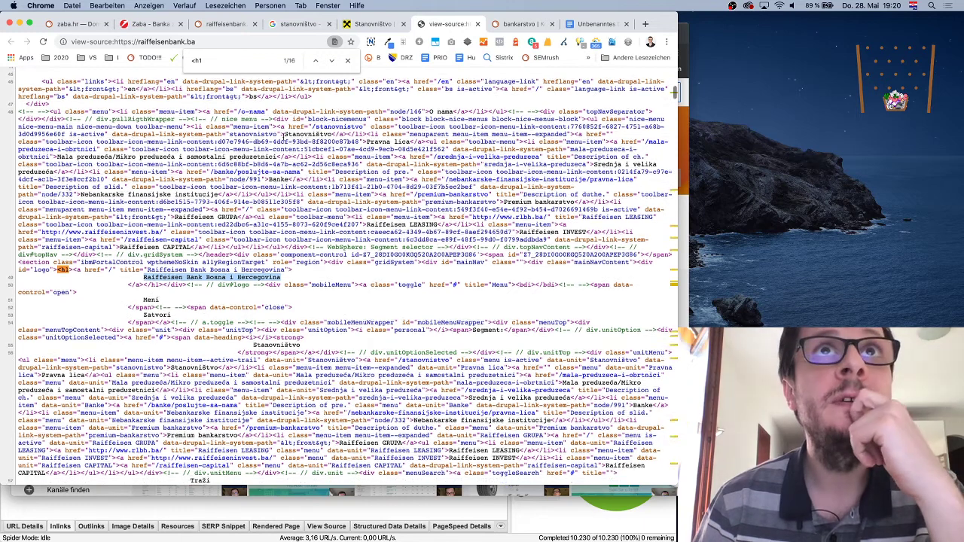
pyautogui.click(379, 24)
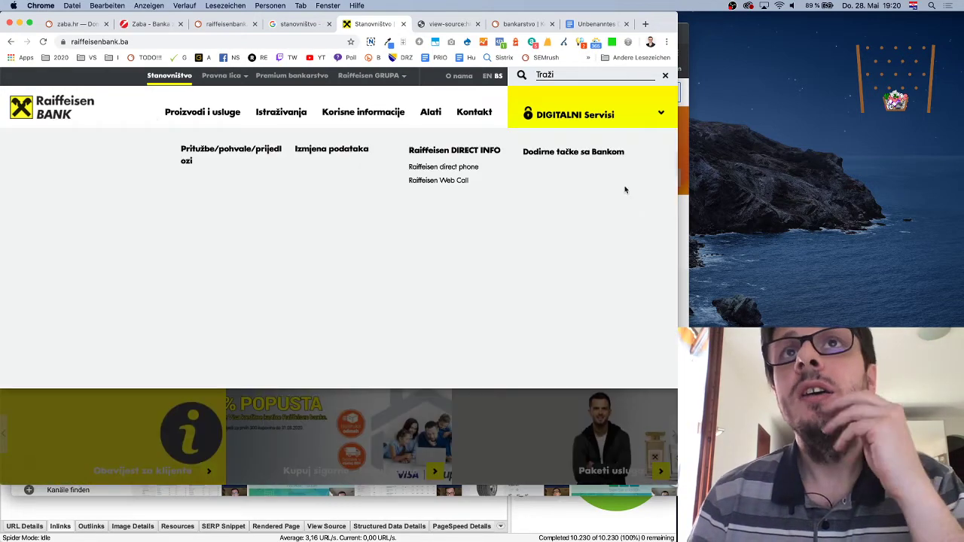
# Step: Browse the bank's product mega-menus and DIGITALNI Servisi dropdown, then switch to the SEMrush overview tab
pyautogui.moveTo(267, 108)
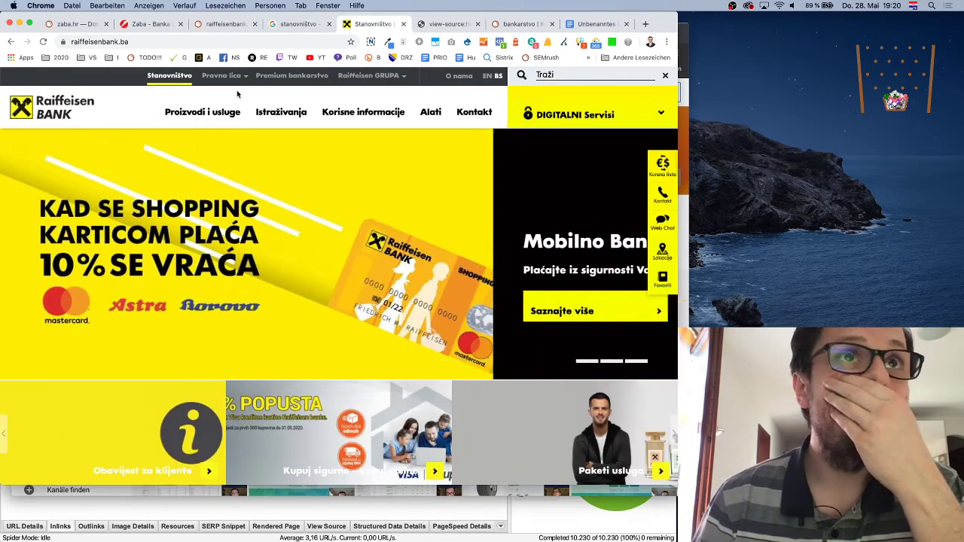
pyautogui.moveTo(210, 113)
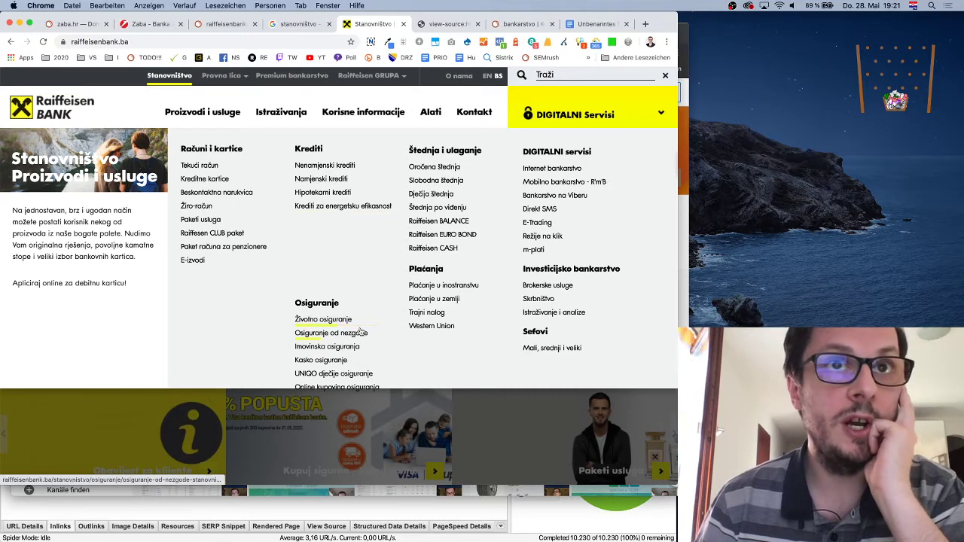
pyautogui.scroll(-1, 362, 331)
pyautogui.scroll(1, 383, 313)
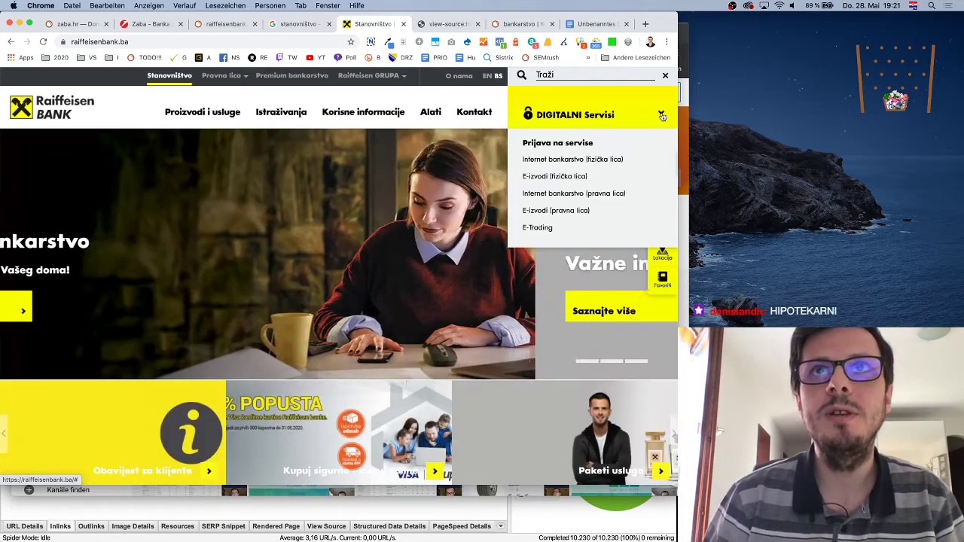
pyautogui.click(224, 24)
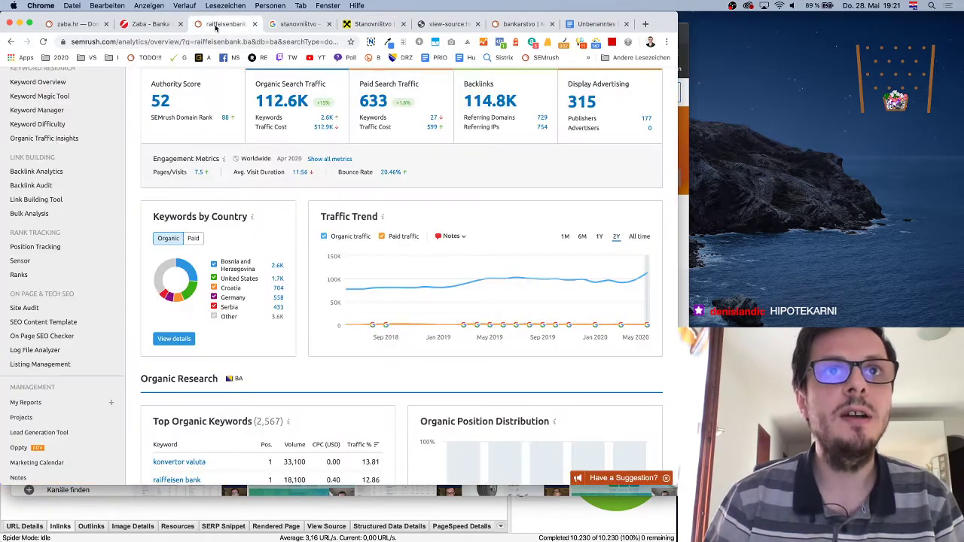
# Step: Scroll the raiffeisenbank.ba Domain Overview to review its traffic and keyword figures
pyautogui.scroll(5, 494, 220)
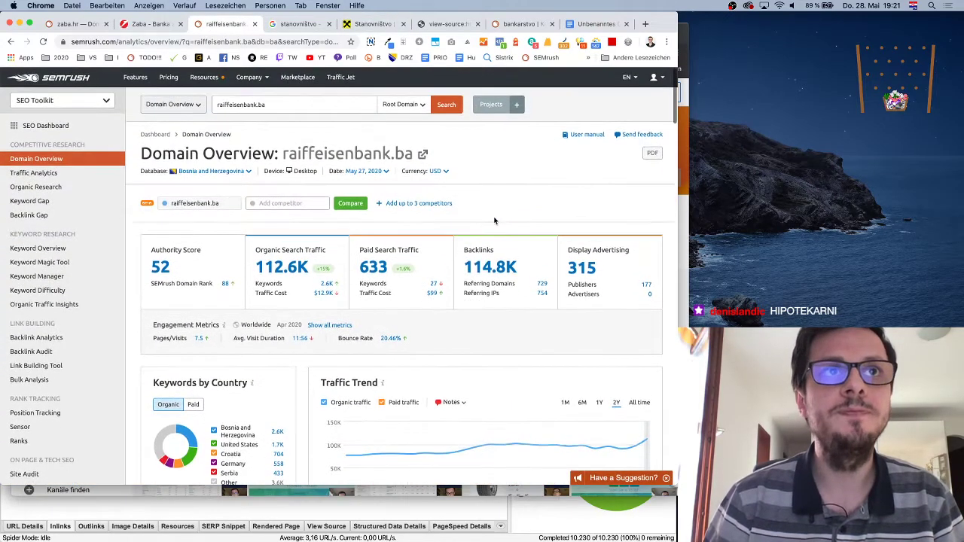
pyautogui.scroll(-4, 494, 220)
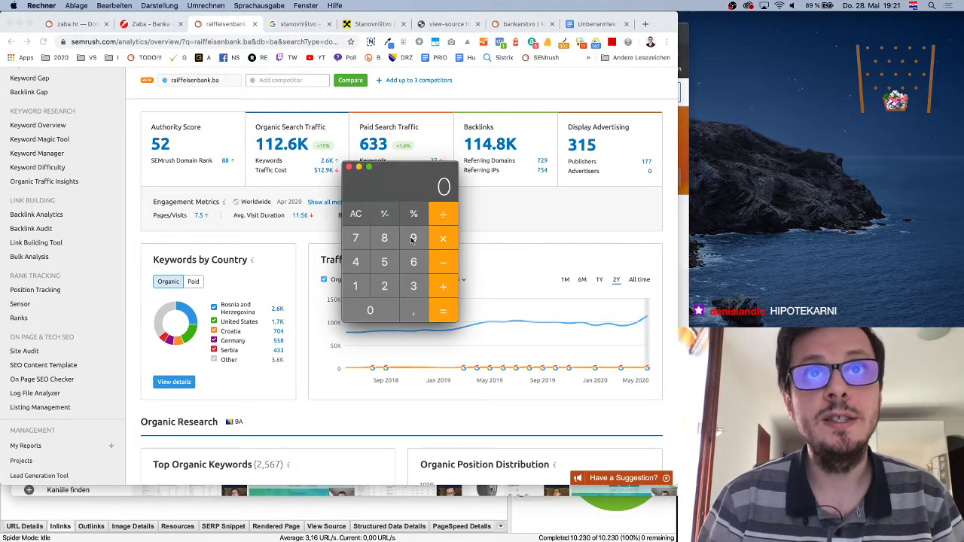
# Step: Add 96 and 16 in Calculator to get 112
pyautogui.click(413, 238)
pyautogui.click(414, 262)
pyautogui.click(443, 286)
pyautogui.click(355, 286)
pyautogui.click(414, 262)
pyautogui.click(443, 310)
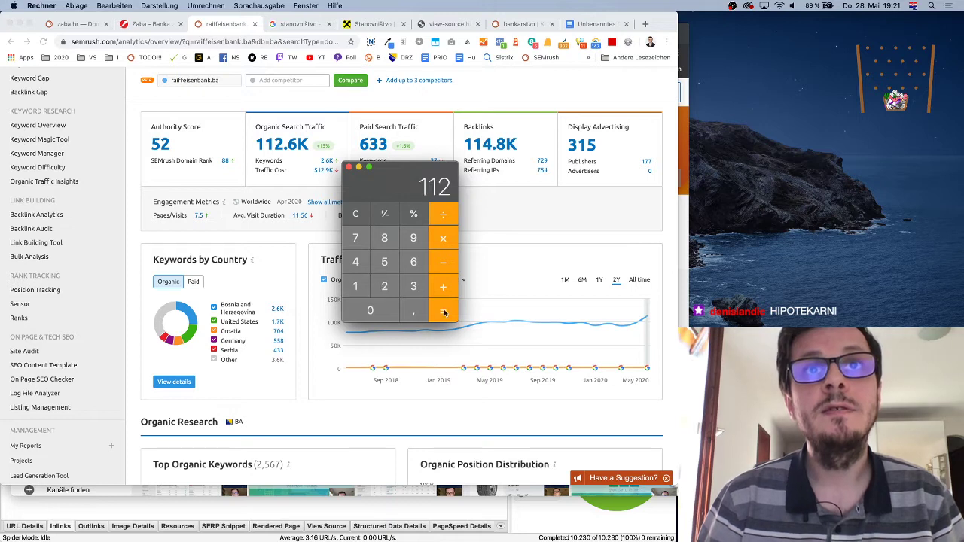
pyautogui.click(444, 312)
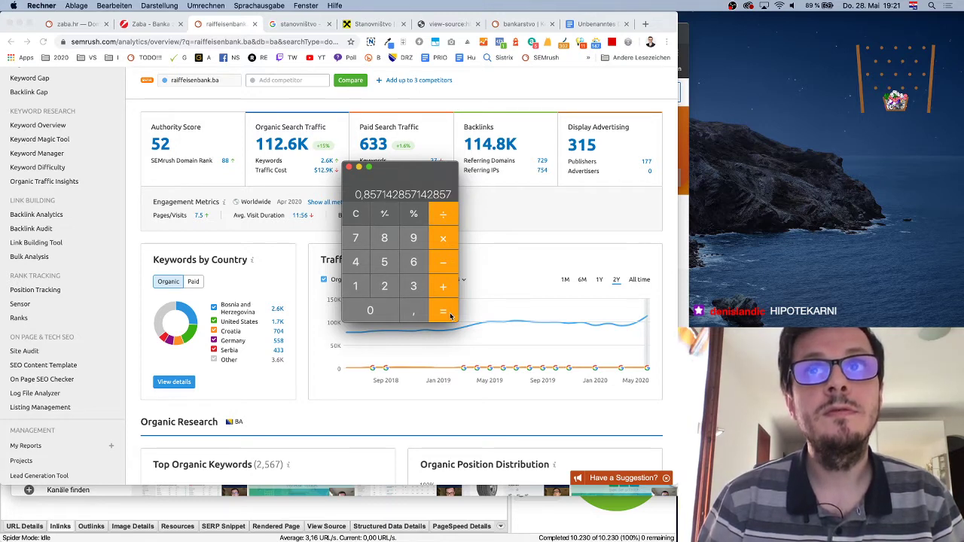
pyautogui.click(355, 214)
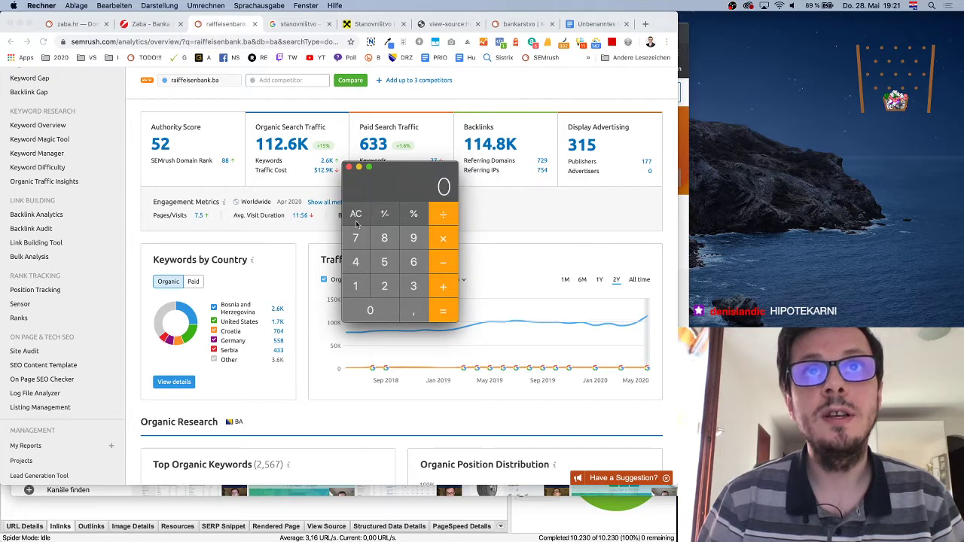
pyautogui.click(413, 238)
pyautogui.click(413, 262)
pyautogui.click(442, 217)
pyautogui.click(355, 286)
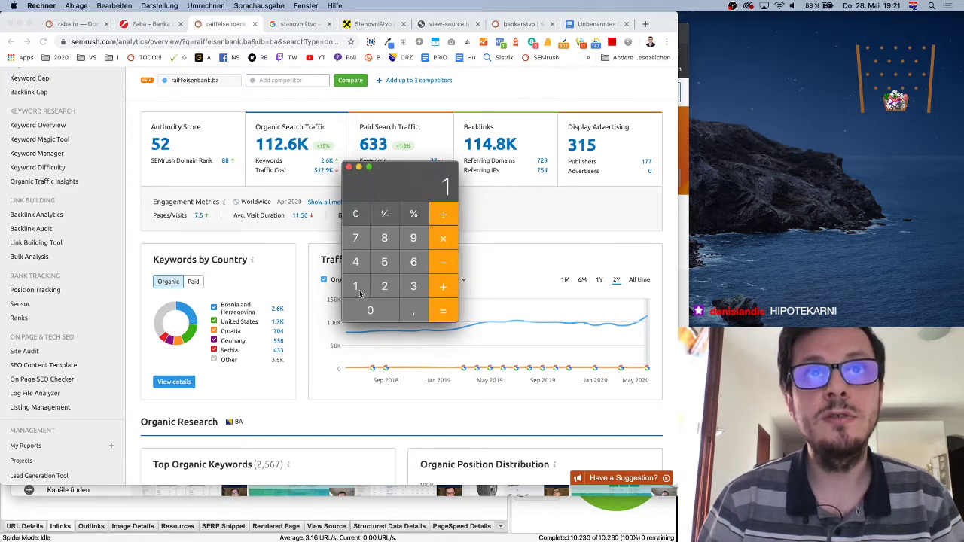
pyautogui.click(356, 286)
pyautogui.click(384, 286)
pyautogui.click(442, 312)
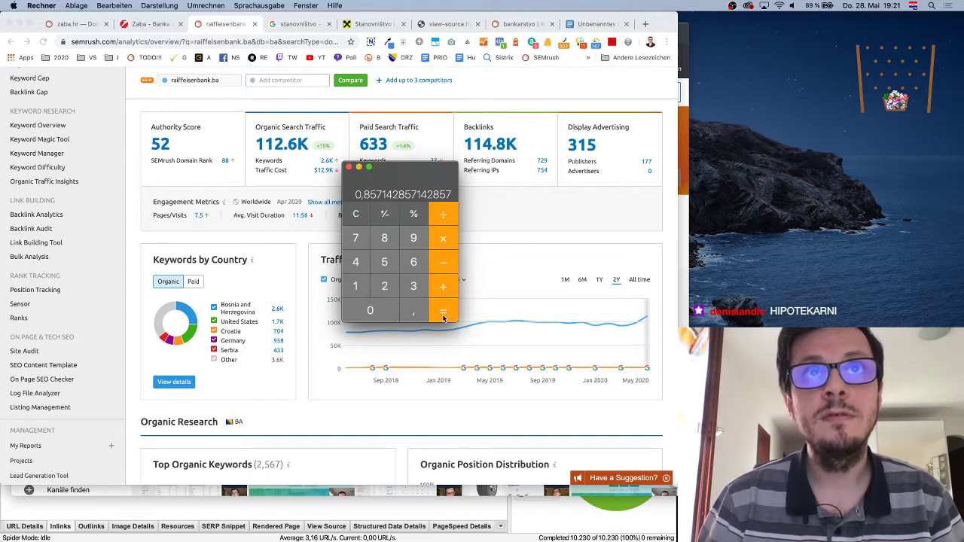
pyautogui.click(348, 167)
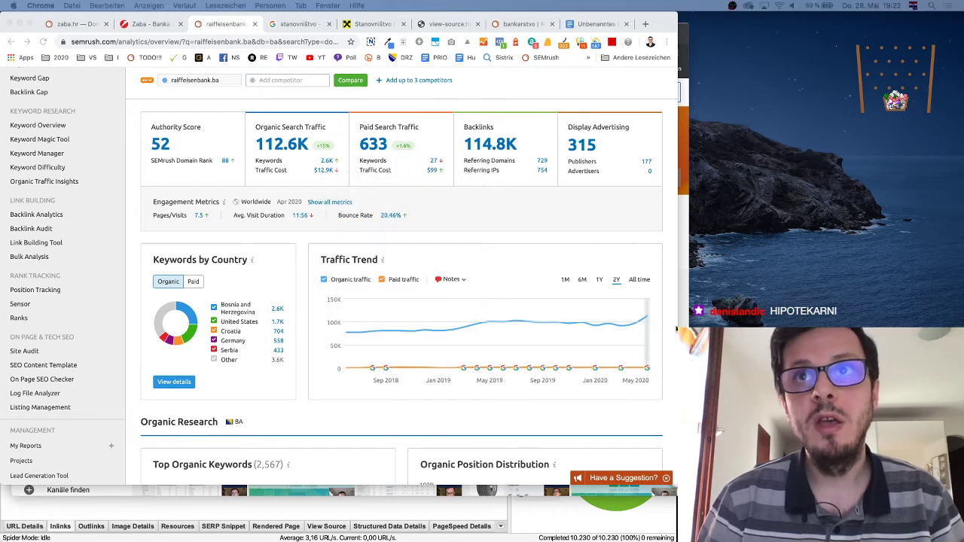
# Step: Scroll to Branded vs. Non-Branded and open the 40.2% non-branded traffic keywords in a new tab
pyautogui.scroll(-5, 676, 329)
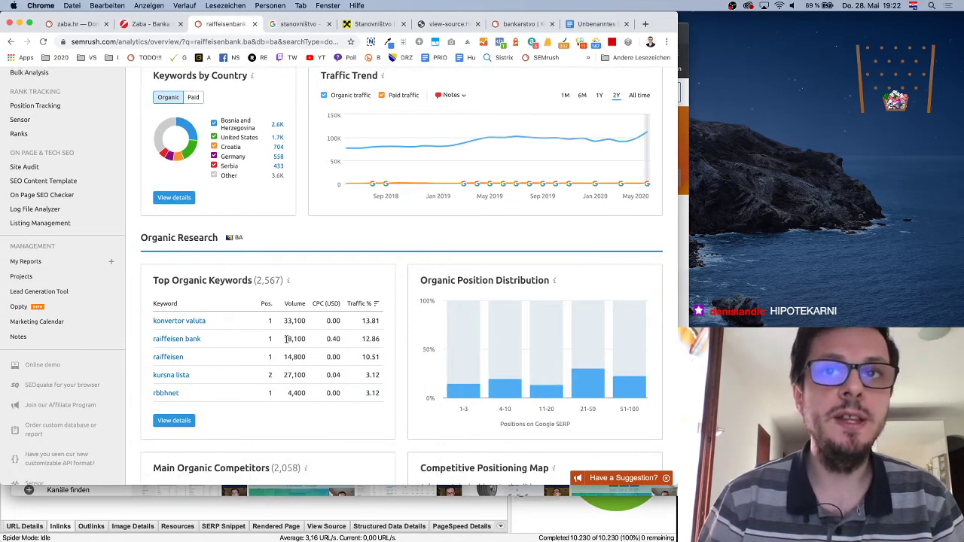
pyautogui.scroll(-3, 286, 339)
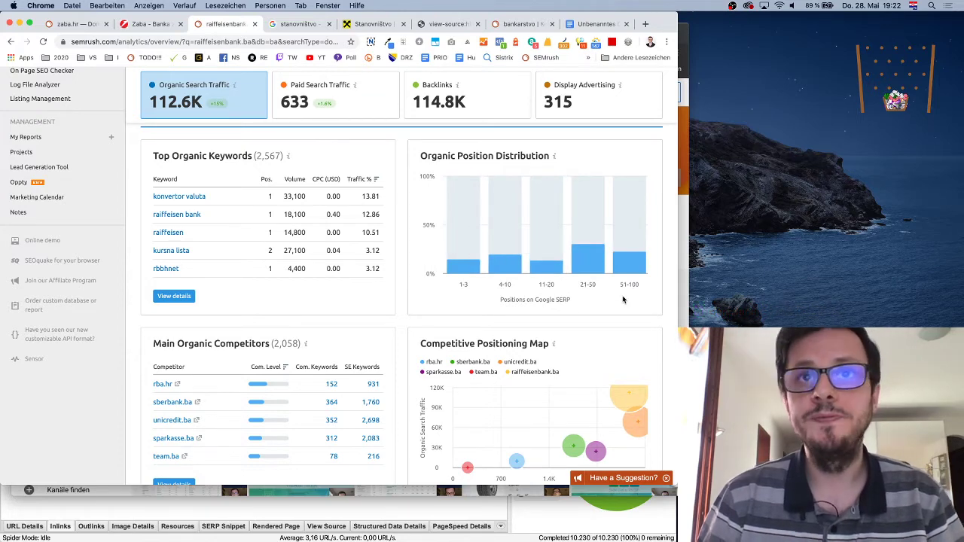
pyautogui.scroll(-2, 623, 300)
pyautogui.moveTo(624, 332)
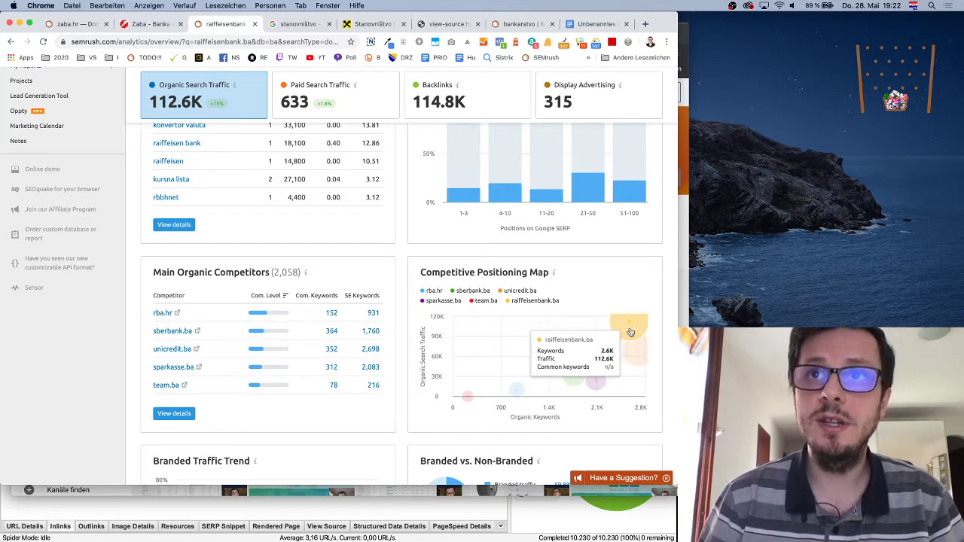
pyautogui.moveTo(634, 360)
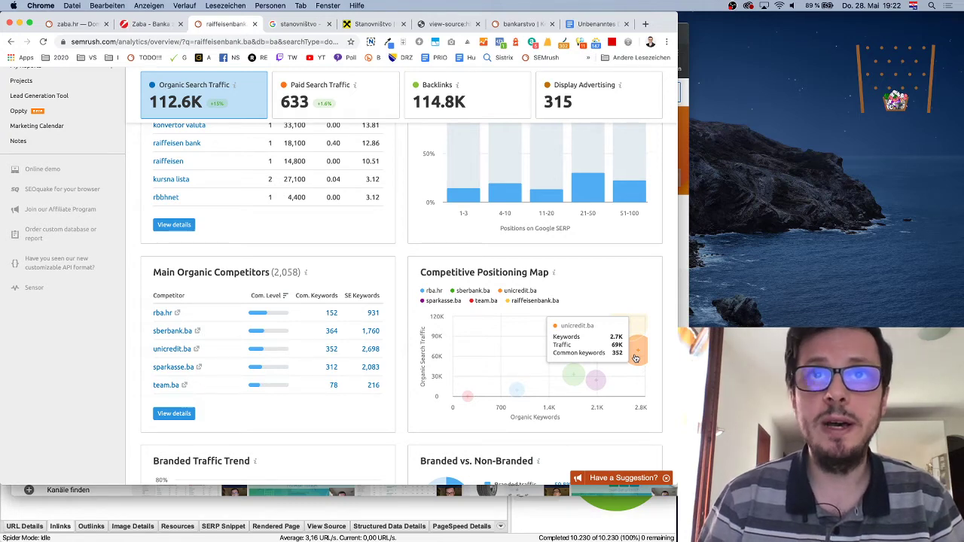
pyautogui.scroll(1, 629, 331)
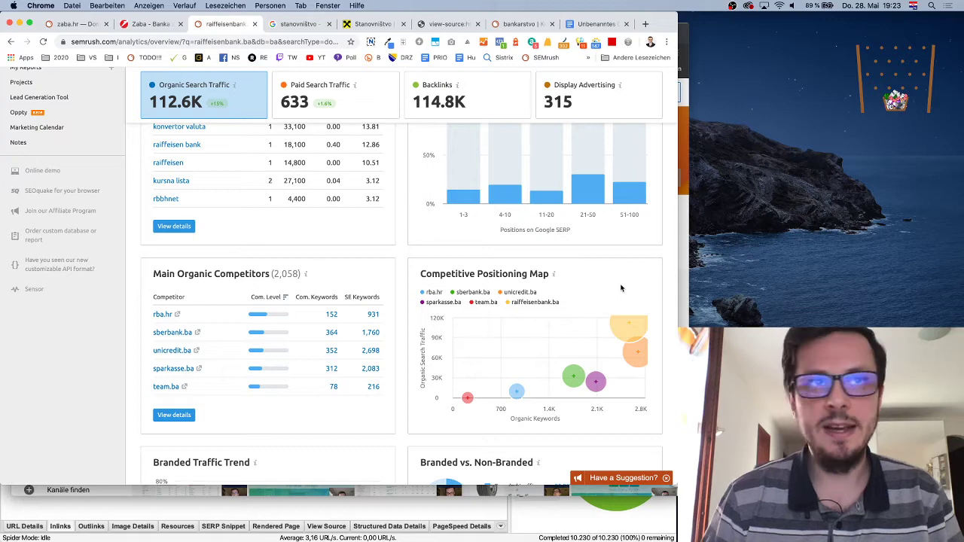
pyautogui.scroll(-3, 615, 311)
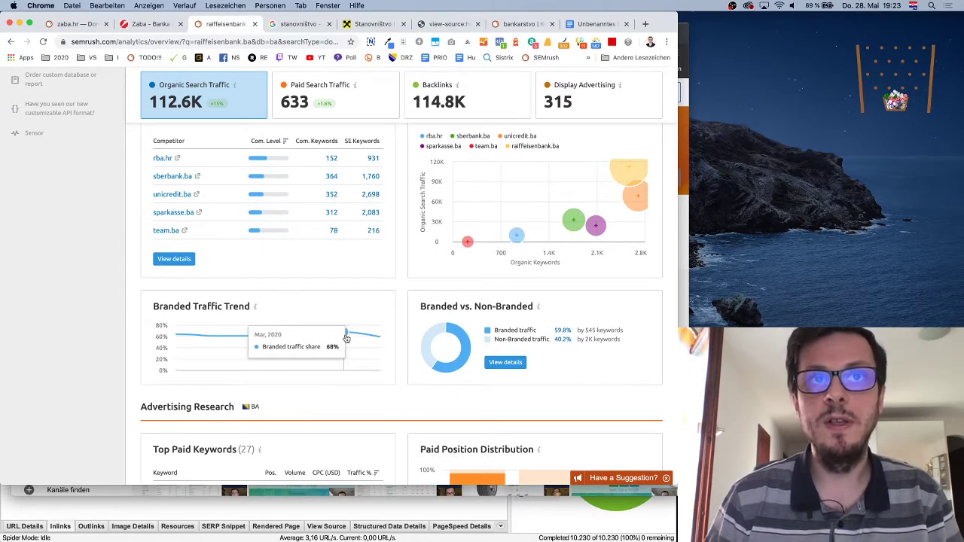
pyautogui.moveTo(380, 340)
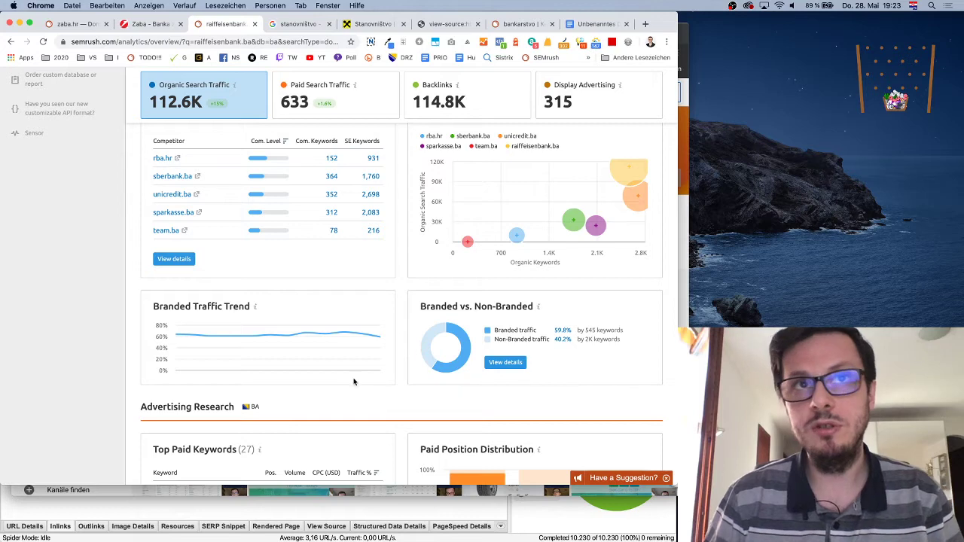
pyautogui.scroll(-2, 370, 378)
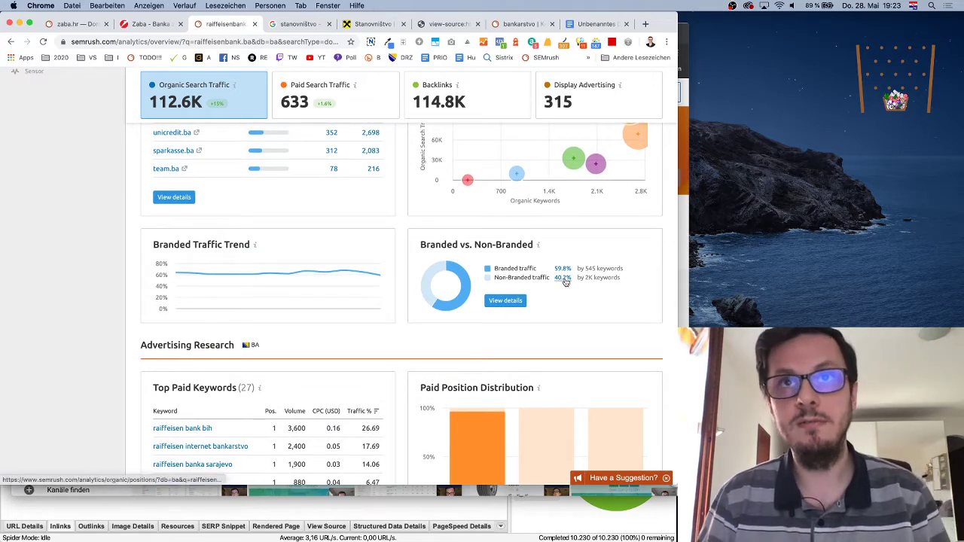
pyautogui.keyDown('super'); pyautogui.click(564, 280); pyautogui.keyUp('super')
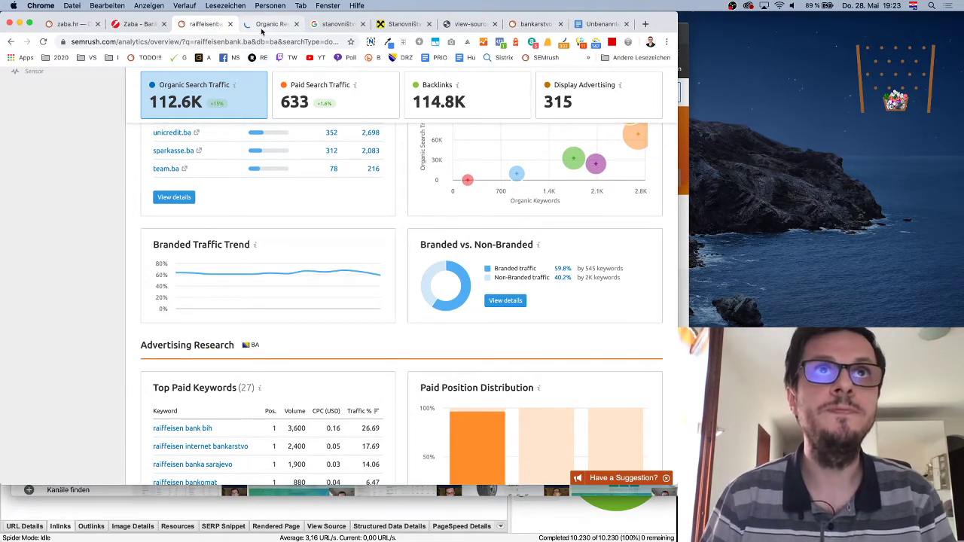
# Step: Glance at the non-branded keywords tab, then return to the raiffeisenbank.ba domain overview
pyautogui.click(261, 28)
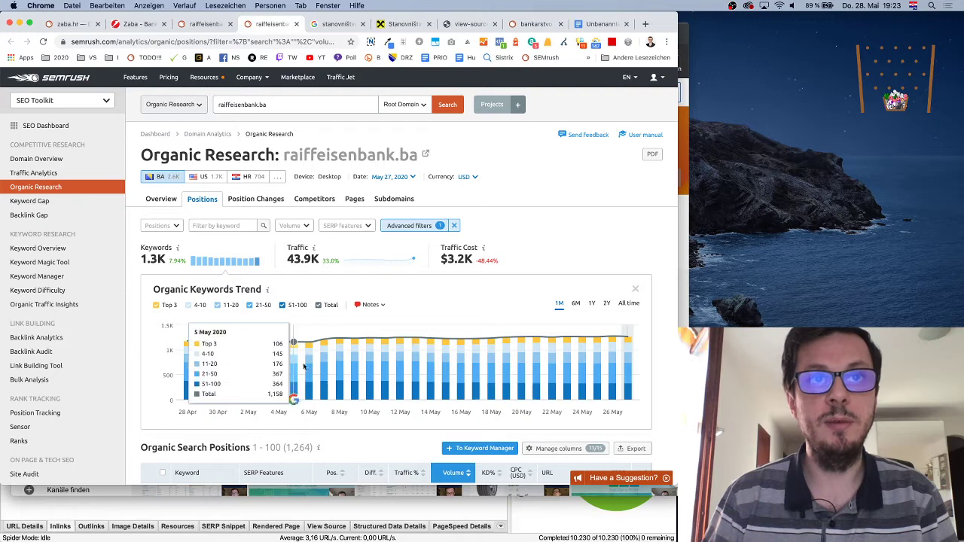
pyautogui.click(209, 29)
pyautogui.scroll(-5, 412, 322)
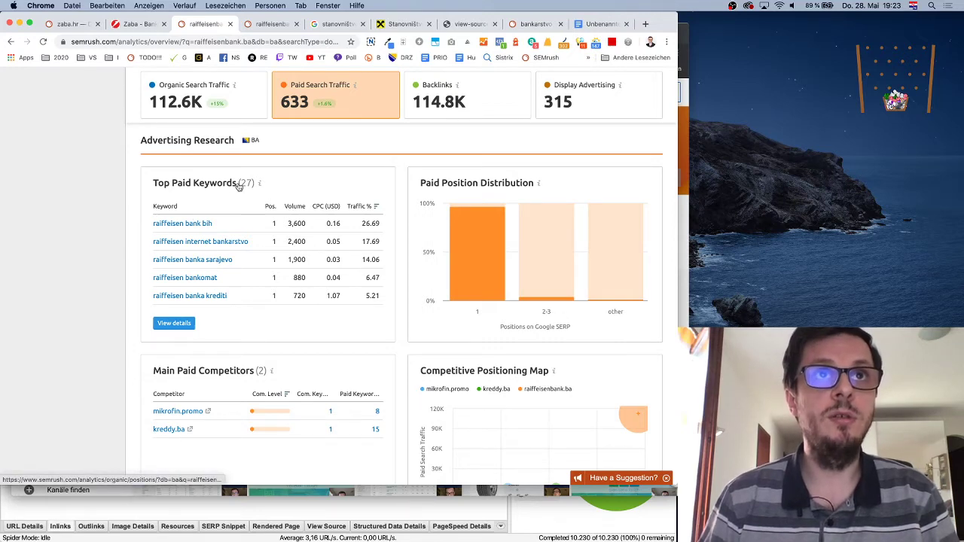
pyautogui.scroll(-5, 320, 334)
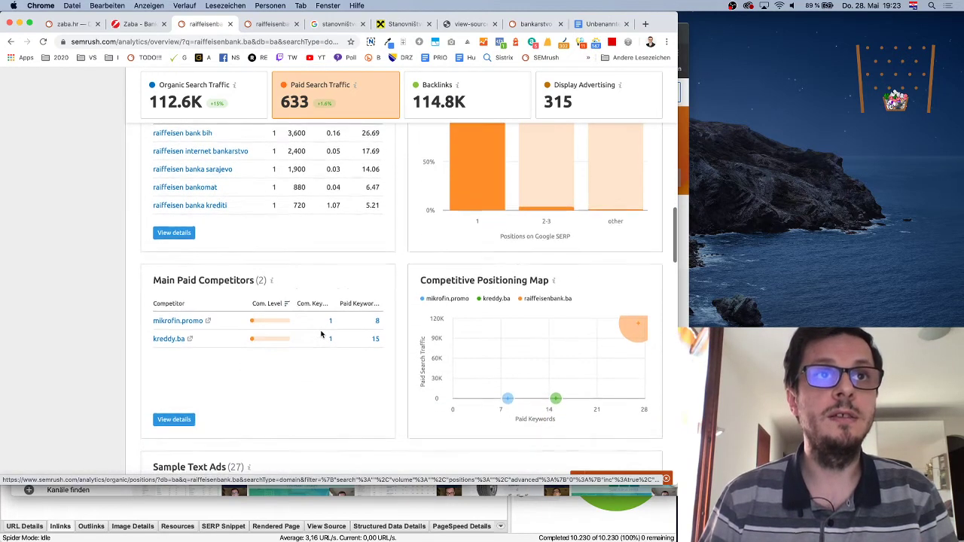
pyautogui.scroll(10, 320, 333)
pyautogui.scroll(9, 320, 334)
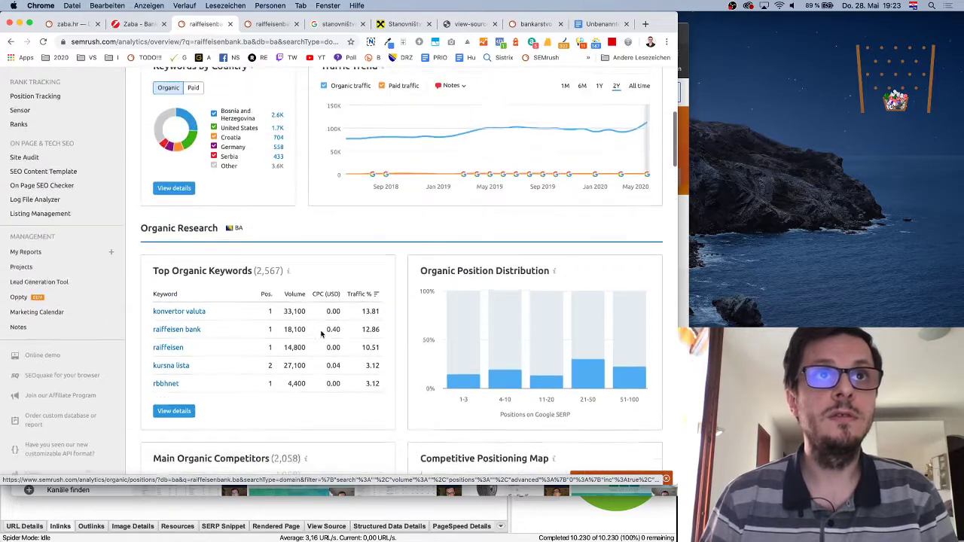
pyautogui.scroll(-1, 323, 334)
# Step: Open the full Top Organic Keywords and Top Paid Keywords reports in new tabs
pyautogui.keyDown('super'); pyautogui.click(178, 373); pyautogui.keyUp('super')
pyautogui.scroll(-7, 189, 373)
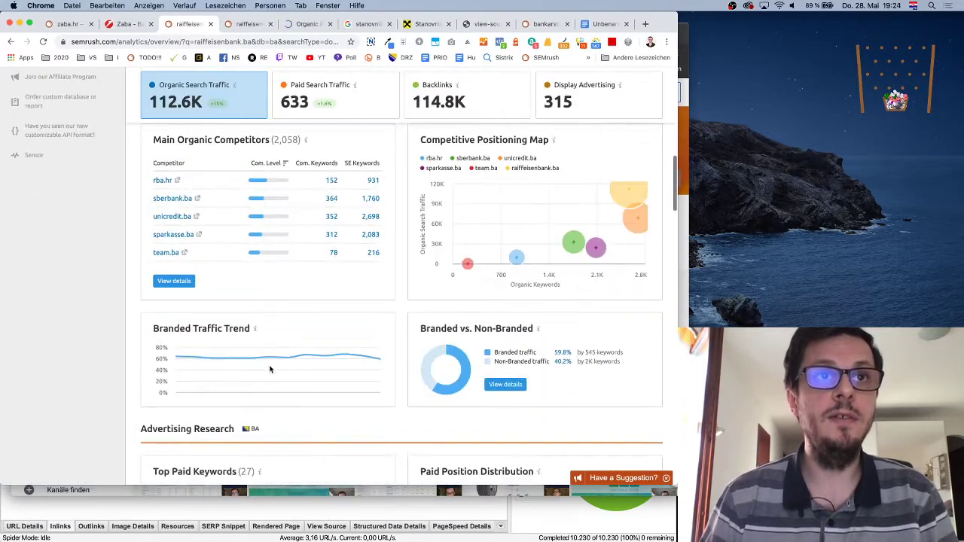
pyautogui.keyDown('super'); pyautogui.click(190, 373); pyautogui.keyUp('super')
pyautogui.scroll(-4, 355, 369)
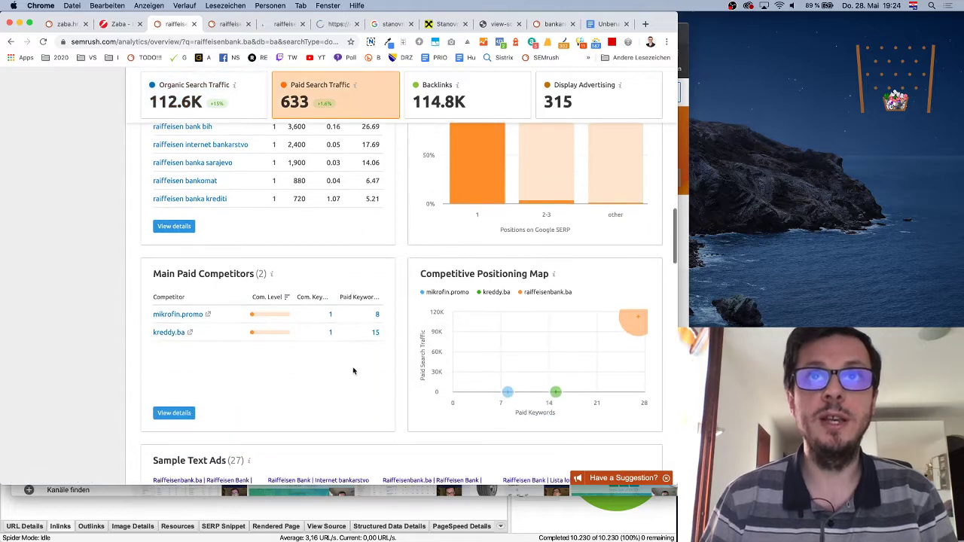
pyautogui.scroll(3, 359, 369)
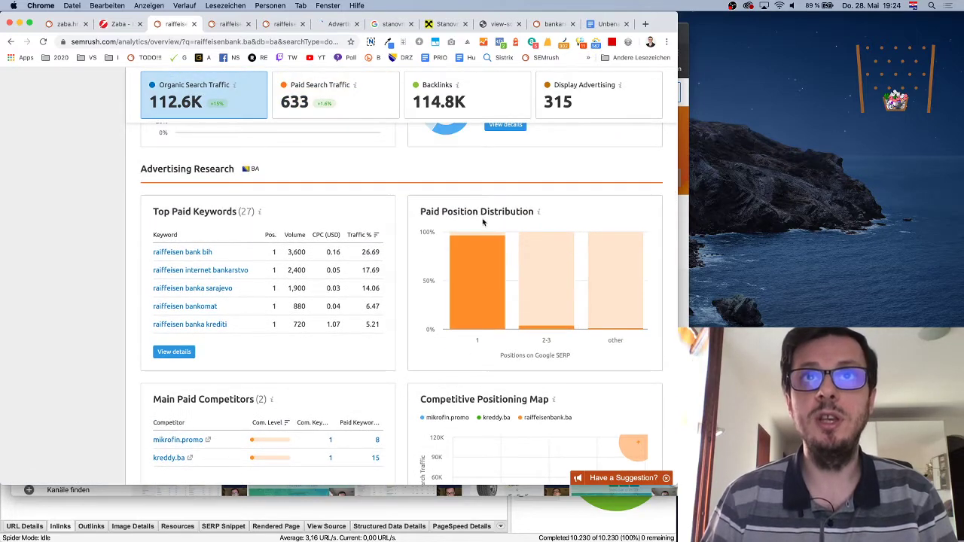
pyautogui.moveTo(490, 305)
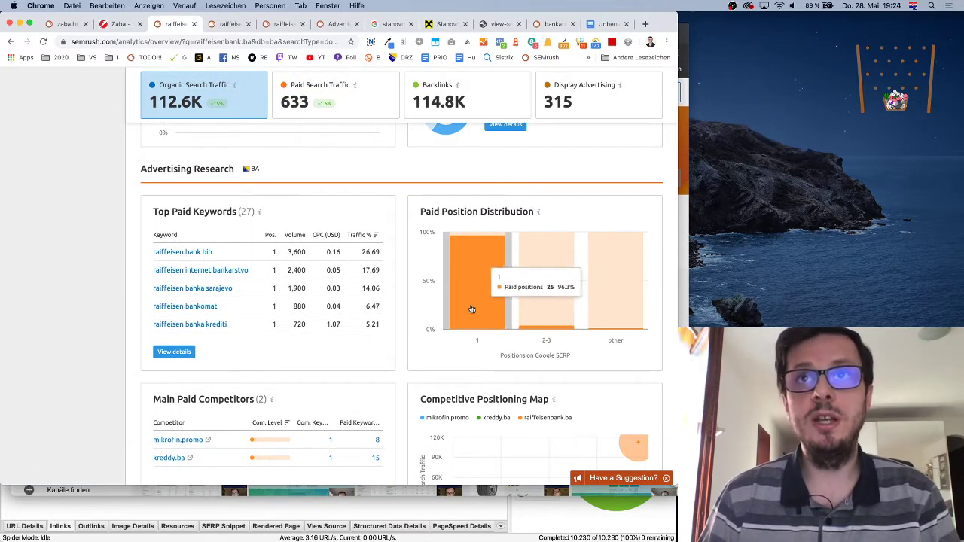
pyautogui.scroll(-1, 359, 368)
pyautogui.scroll(-5, 358, 368)
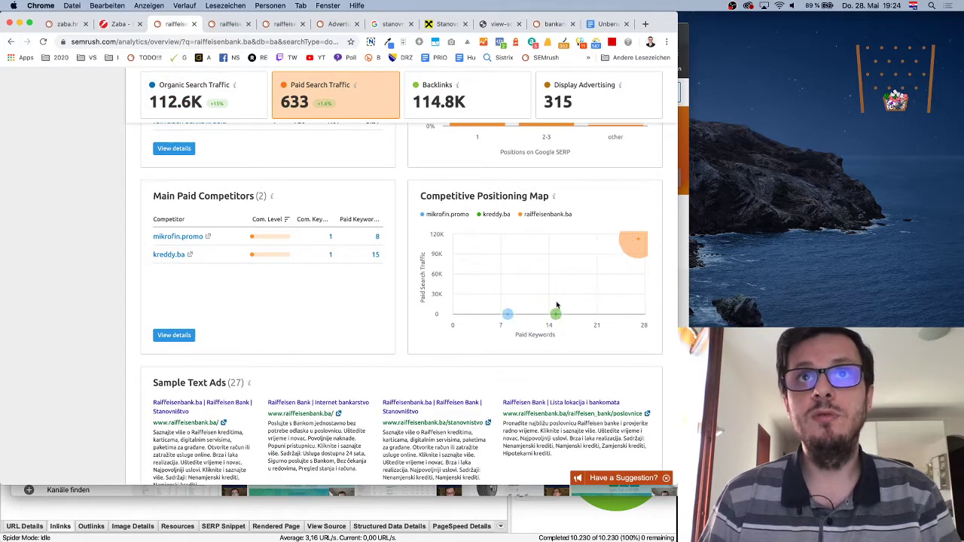
# Step: Open competitor kreddy.ba in a new tab and scroll back through the overview
pyautogui.moveTo(631, 259)
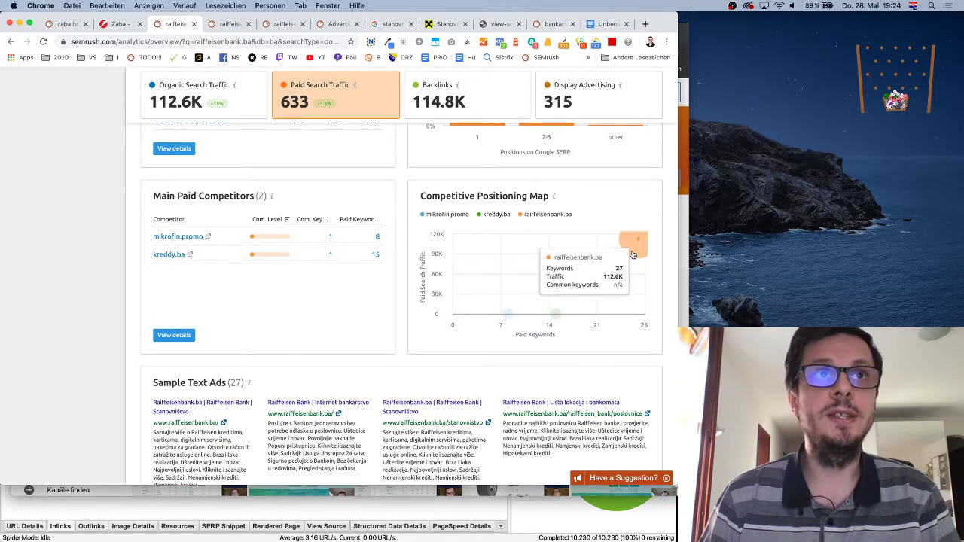
pyautogui.click(190, 255)
pyautogui.scroll(-1, 324, 305)
pyautogui.scroll(-5, 324, 305)
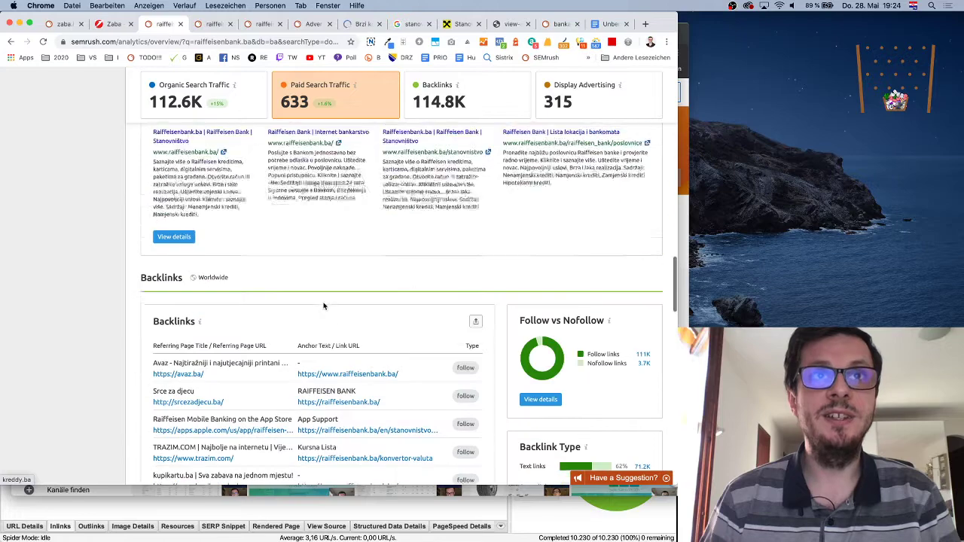
pyautogui.scroll(2, 323, 307)
pyautogui.scroll(-4, 399, 370)
pyautogui.scroll(-2, 403, 371)
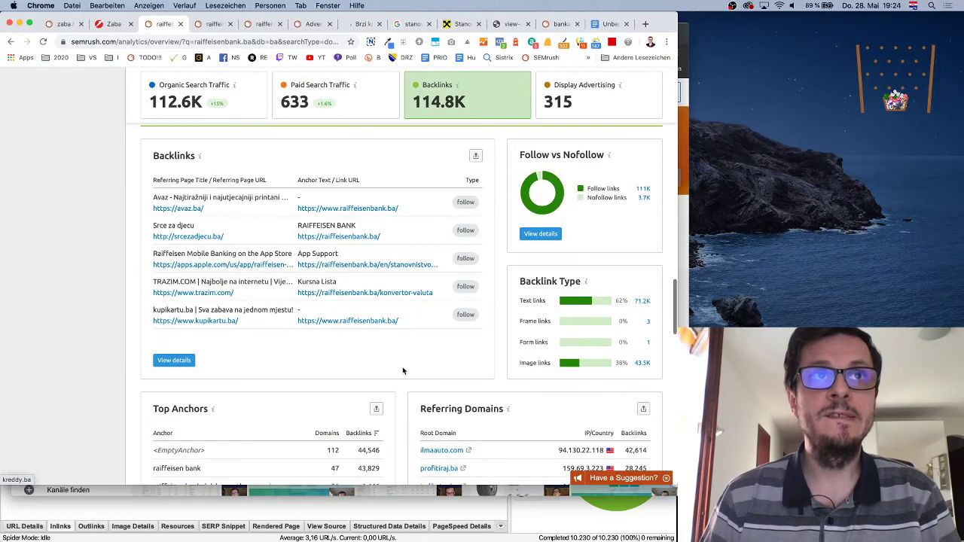
pyautogui.scroll(-5, 403, 370)
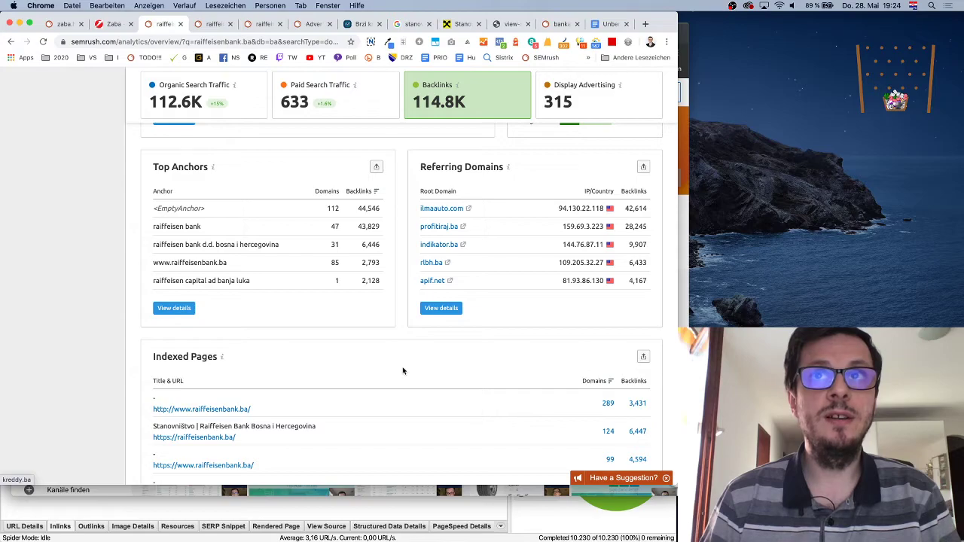
pyautogui.scroll(-5, 403, 371)
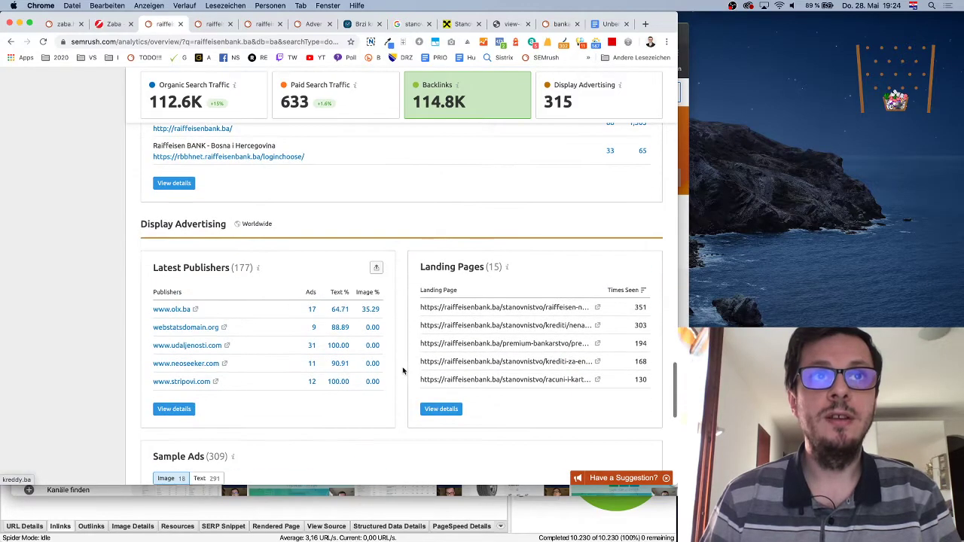
pyautogui.scroll(-5, 403, 370)
pyautogui.scroll(10, 403, 371)
pyautogui.scroll(15, 403, 370)
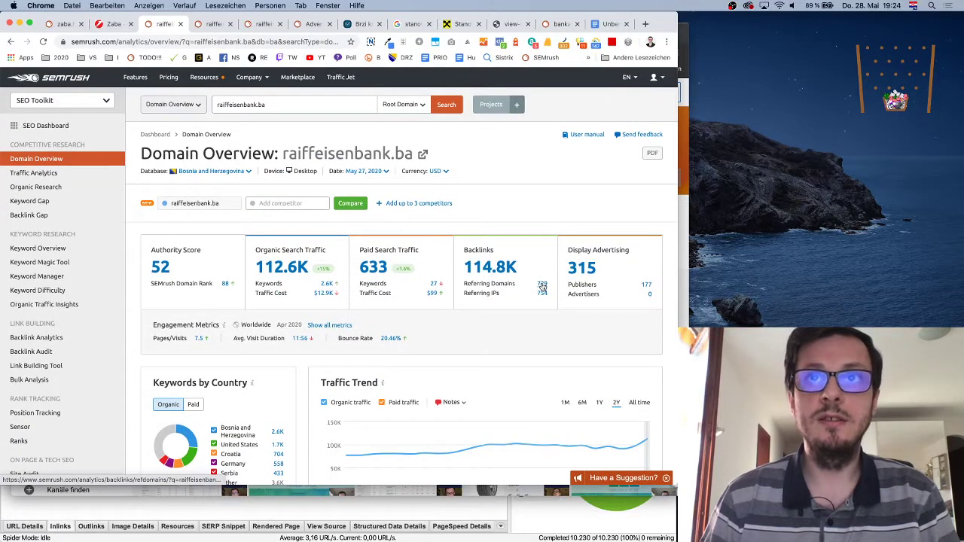
# Step: Open the referring domains list, sort it by authority score, and open fmprc.gov.cn in a new tab
pyautogui.click(541, 287)
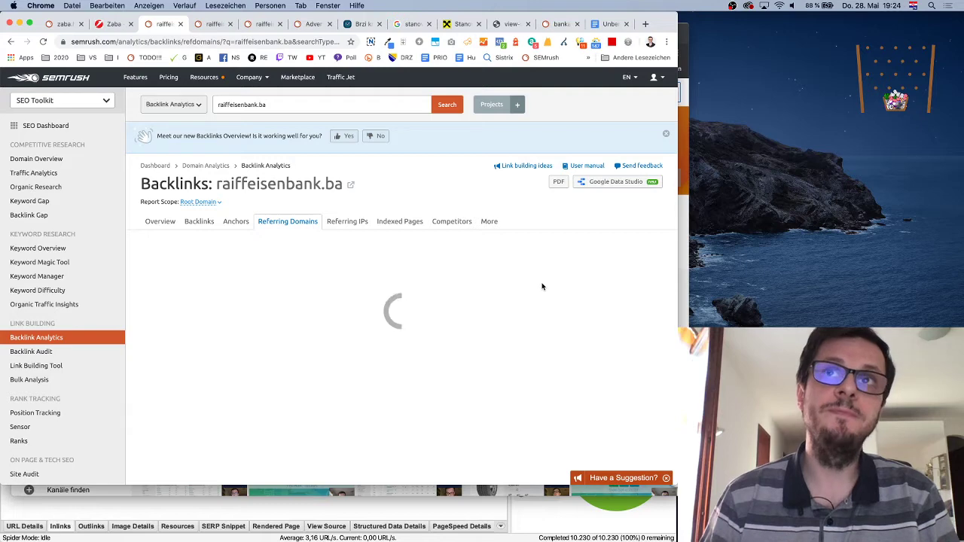
pyautogui.scroll(-3, 167, 315)
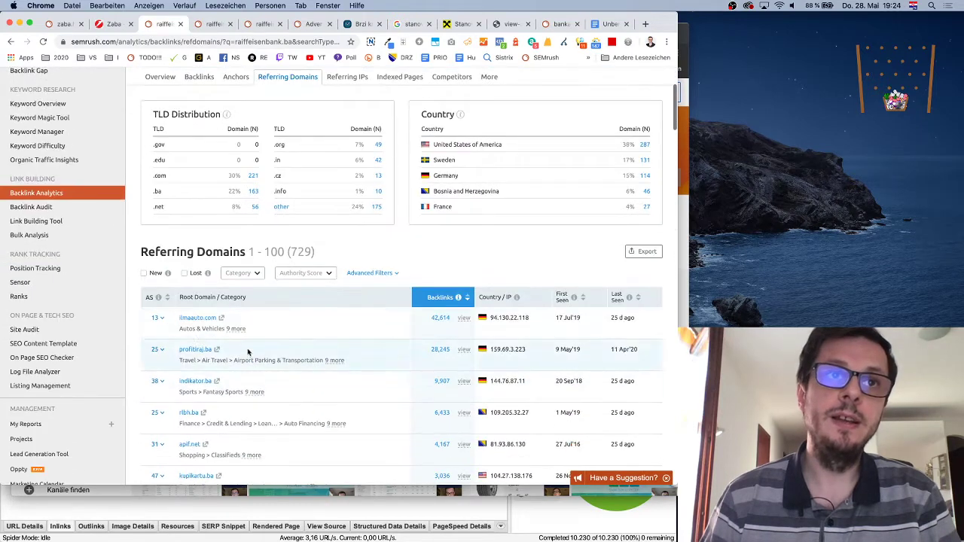
pyautogui.click(168, 301)
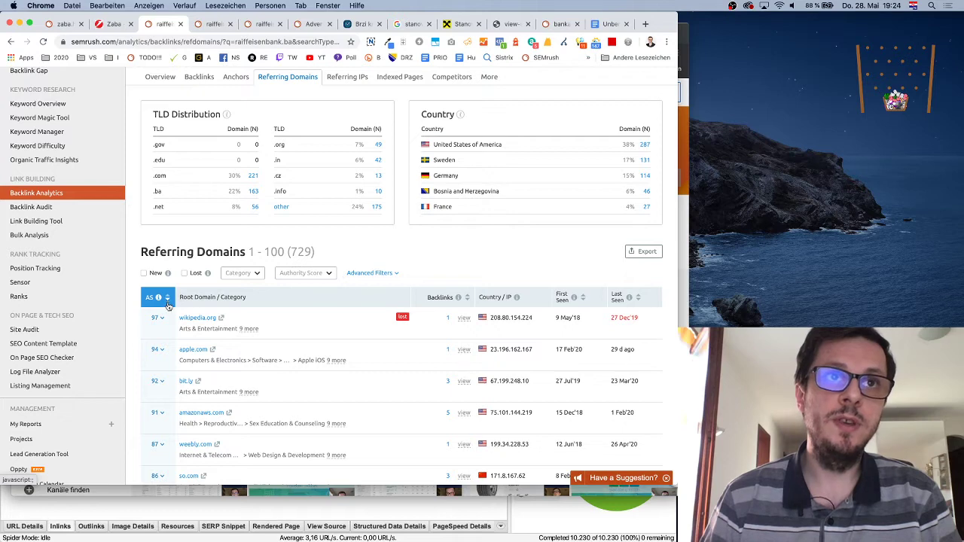
pyautogui.scroll(-2, 427, 401)
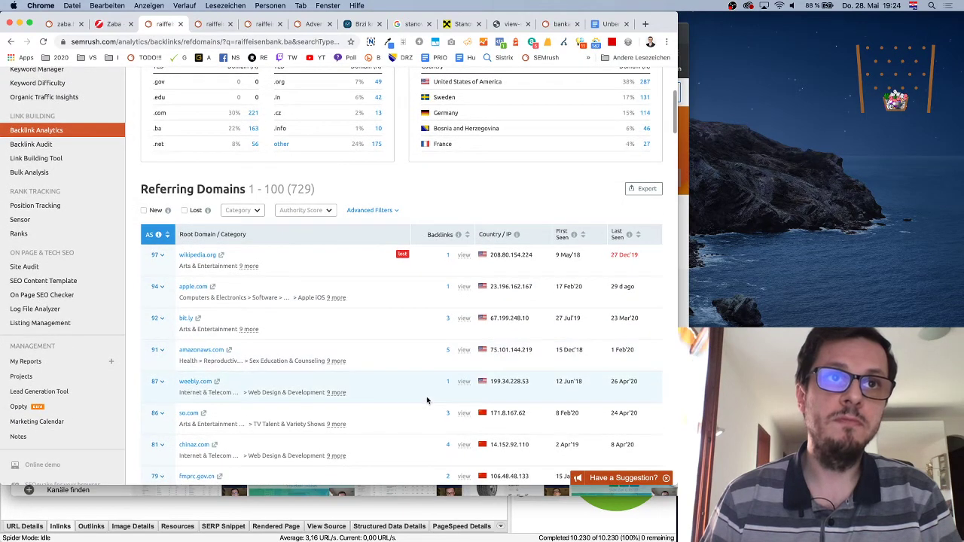
pyautogui.scroll(-5, 427, 401)
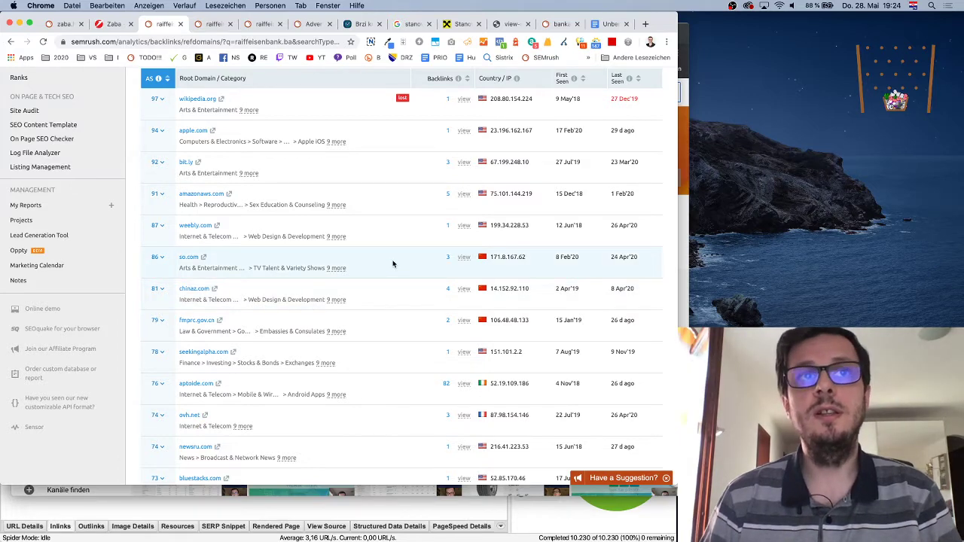
pyautogui.scroll(-1, 384, 264)
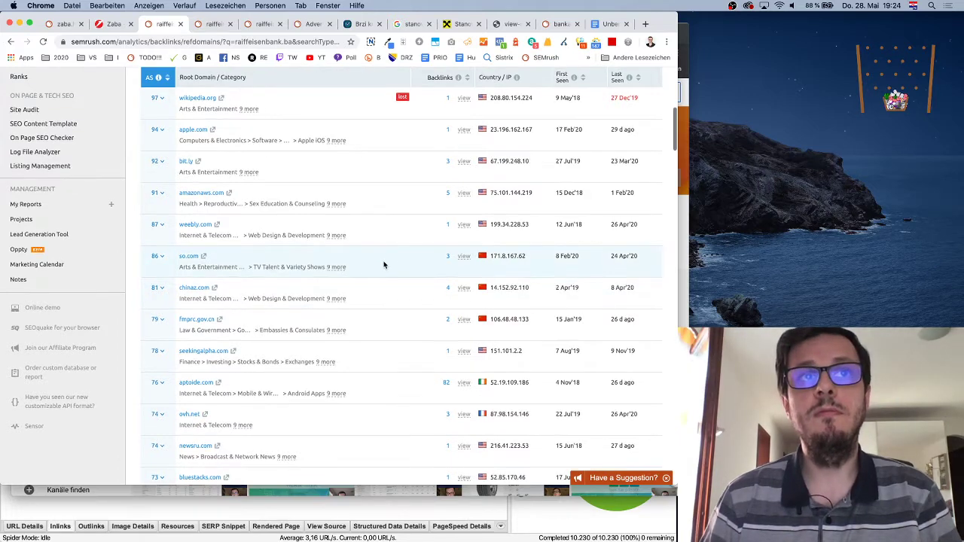
pyautogui.keyDown('super'); pyautogui.click(221, 322); pyautogui.keyUp('super')
# Step: Check the fmprc.gov.cn referring site, find it unreachable, and close it
pyautogui.click(380, 24)
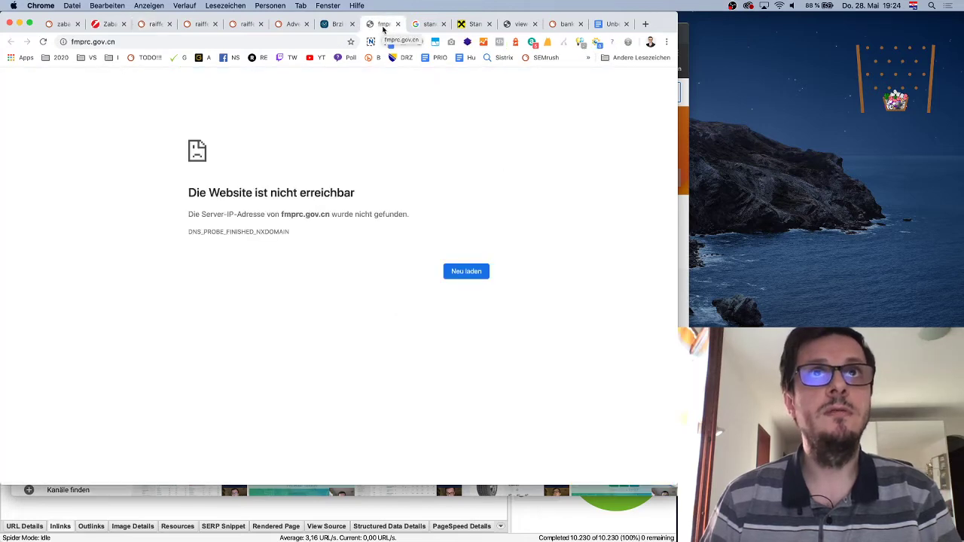
pyautogui.click(397, 24)
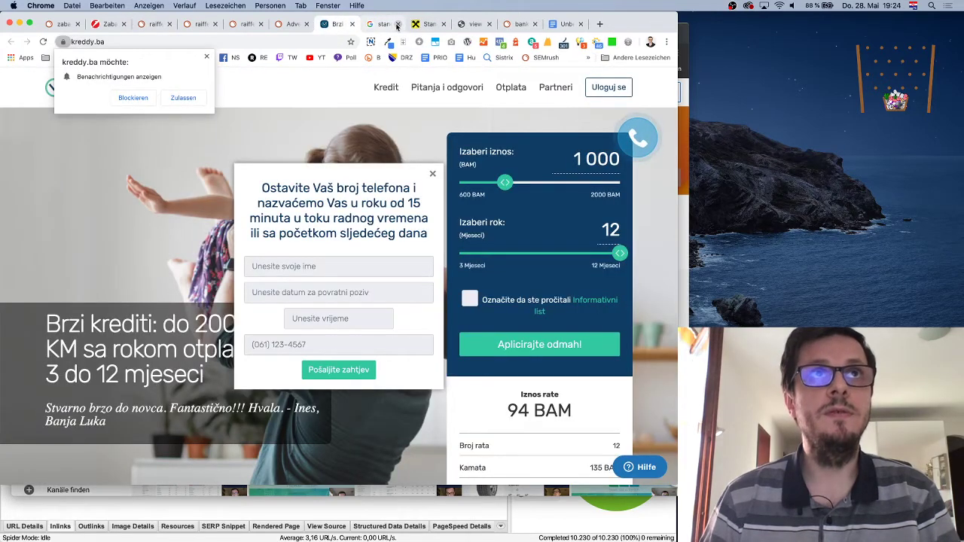
pyautogui.click(156, 24)
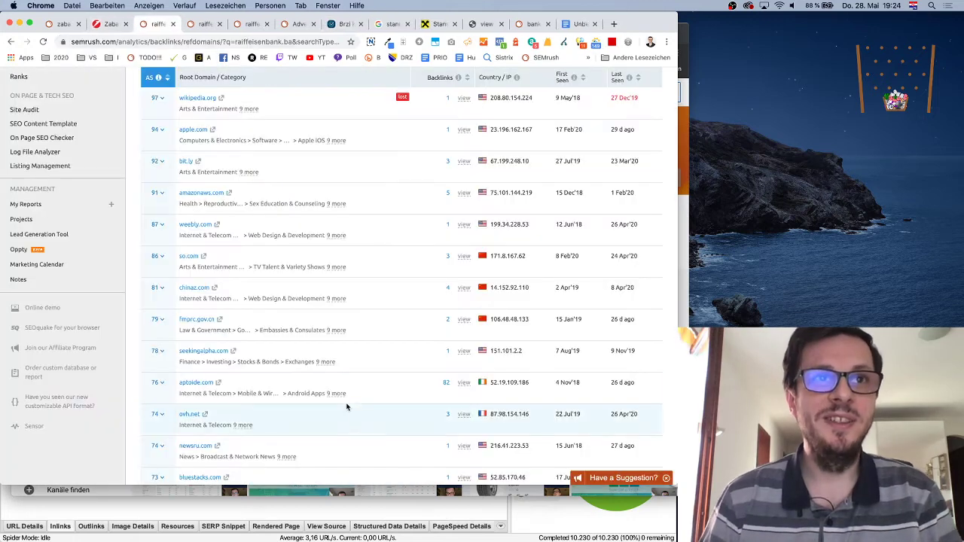
# Step: Open chinaz.com from the Referring Domains table, browse it, and return to Organic Research
pyautogui.click(216, 289)
pyautogui.click(378, 25)
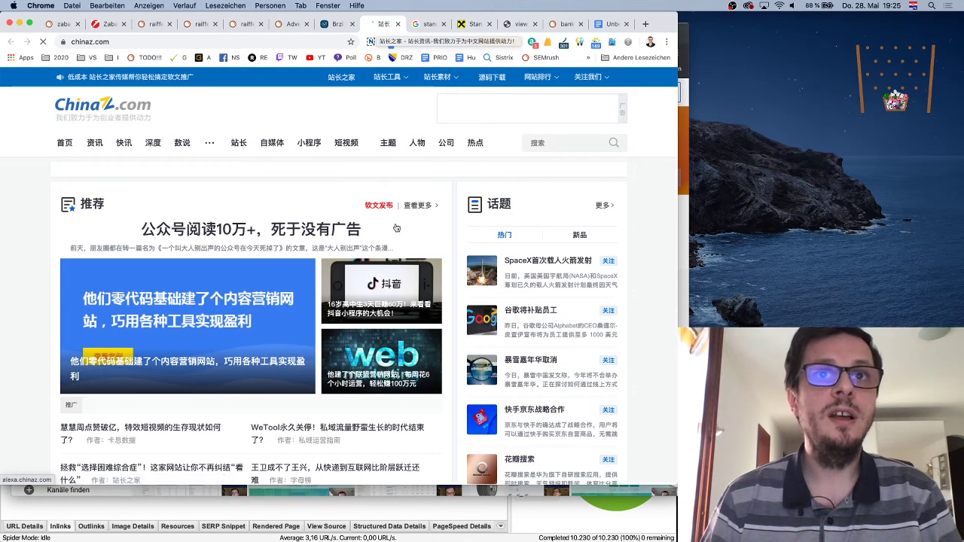
pyautogui.scroll(-5, 398, 236)
pyautogui.scroll(-5, 397, 236)
pyautogui.scroll(10, 398, 237)
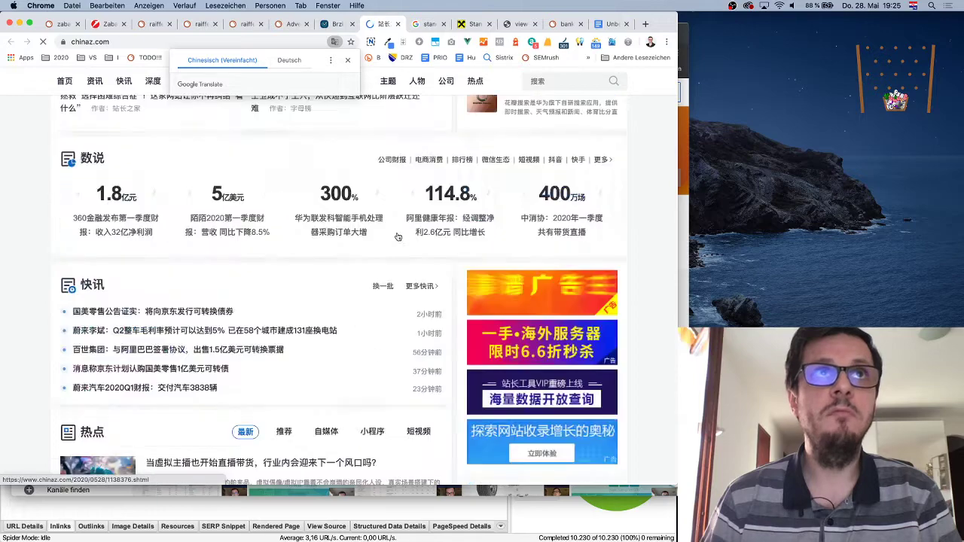
pyautogui.click(332, 25)
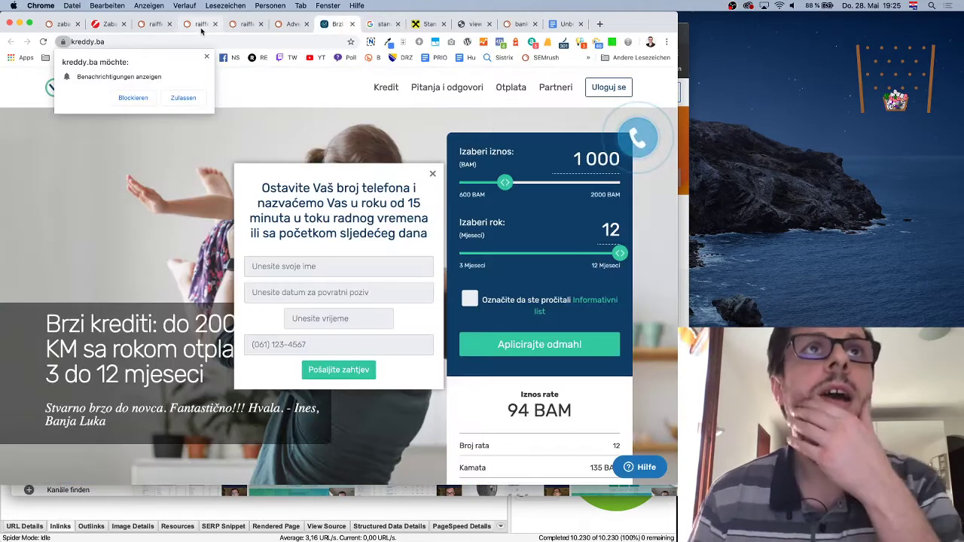
pyautogui.click(201, 25)
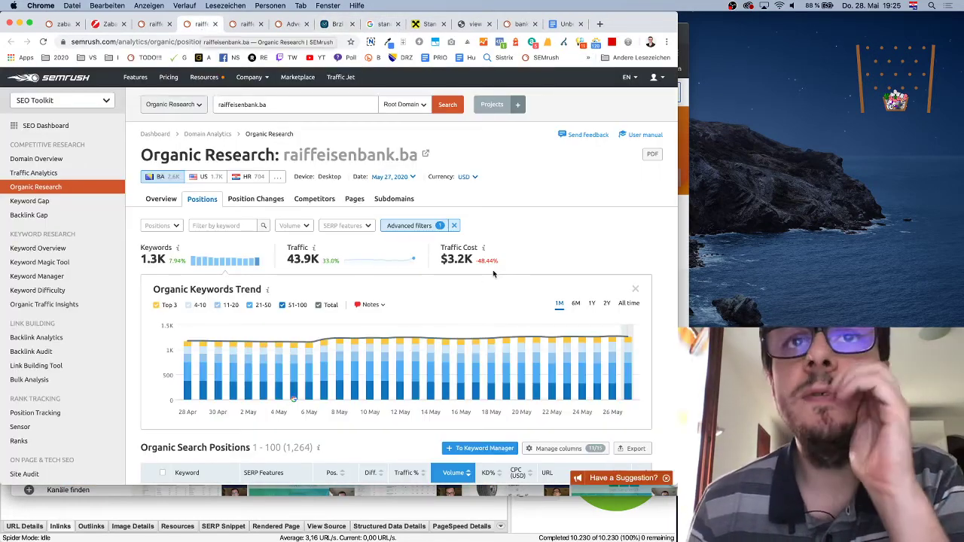
# Step: Scroll through the 1,264 filtered organic keywords led by vijesti at 165,000, then open the Positions filter
pyautogui.scroll(-5, 491, 271)
pyautogui.scroll(-5, 489, 273)
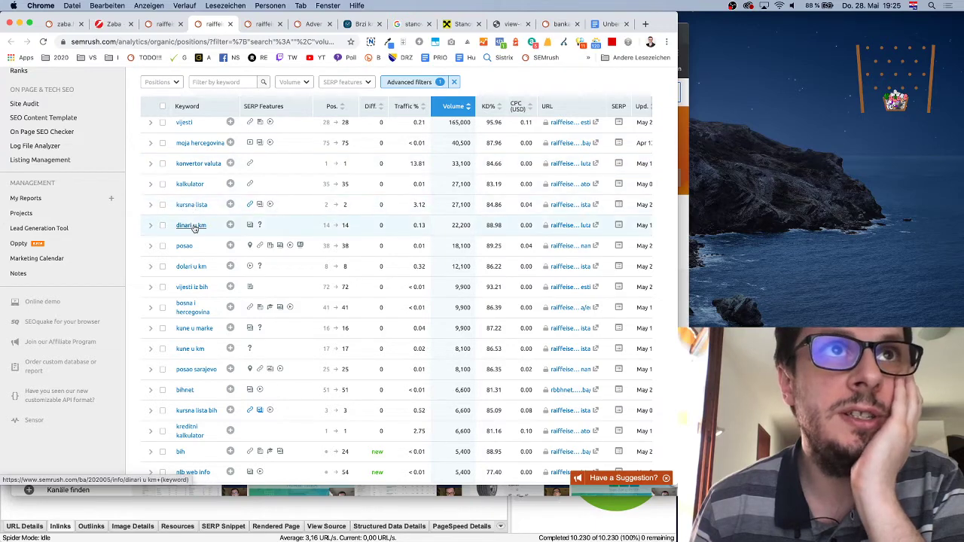
pyautogui.scroll(-1, 207, 317)
pyautogui.scroll(-3, 206, 321)
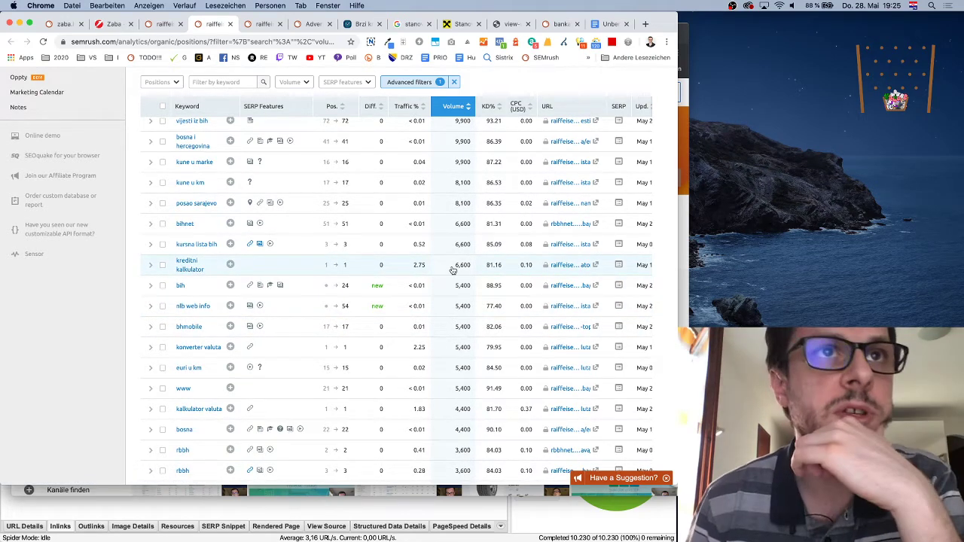
pyautogui.scroll(-1, 452, 269)
pyautogui.scroll(-5, 300, 345)
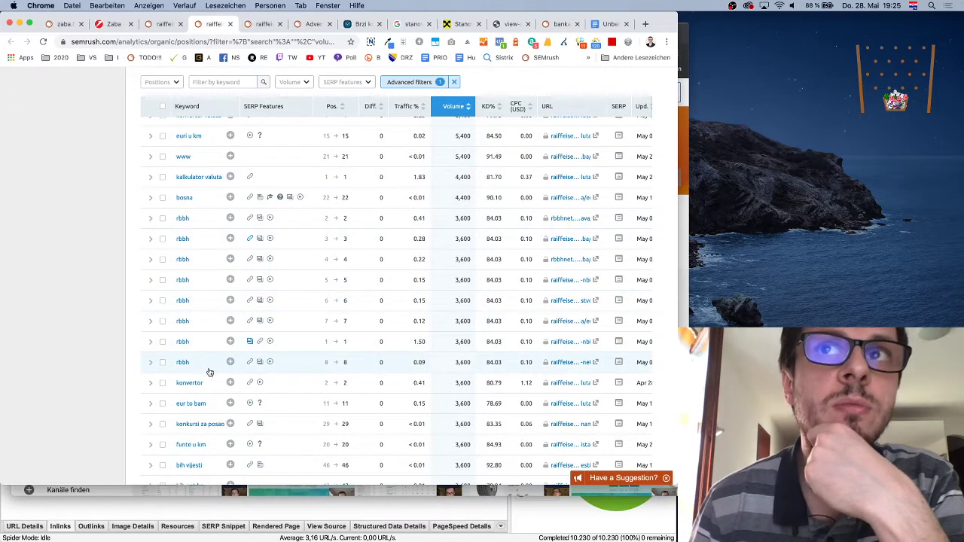
pyautogui.scroll(-3, 316, 369)
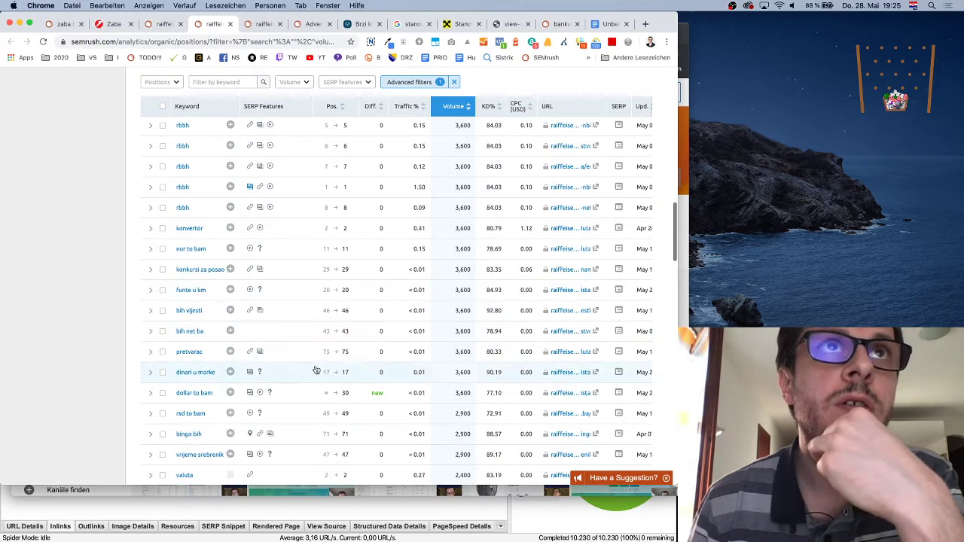
pyautogui.scroll(-3, 316, 370)
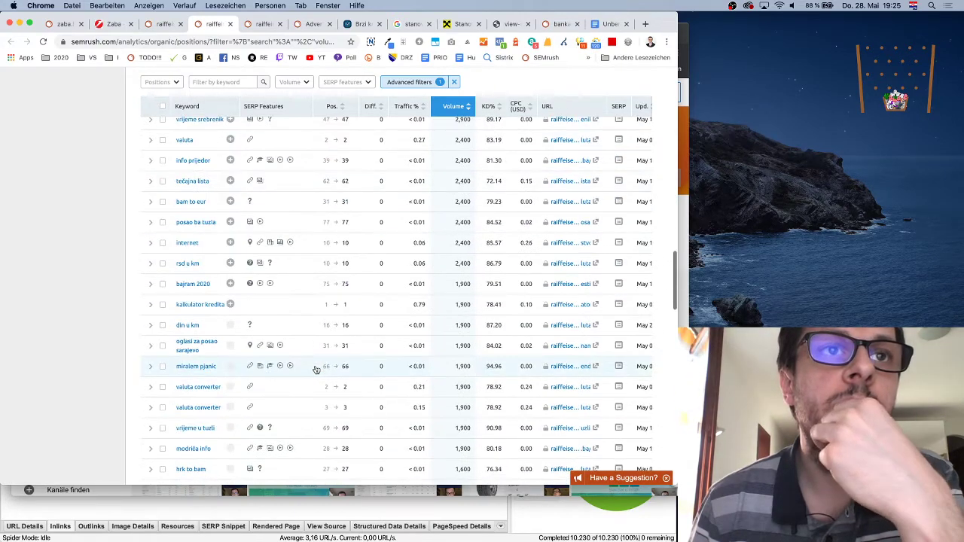
pyautogui.scroll(-2, 317, 371)
pyautogui.scroll(-5, 316, 371)
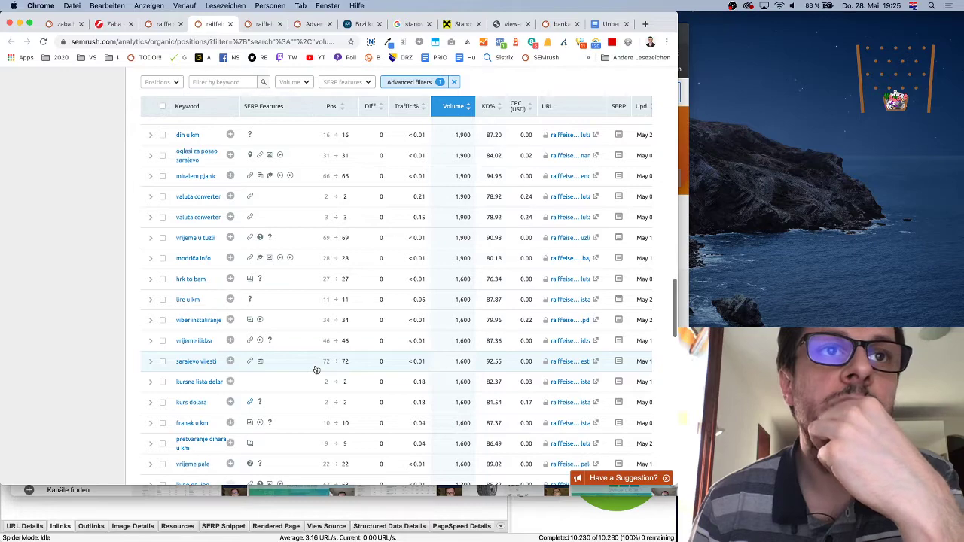
pyautogui.scroll(15, 317, 369)
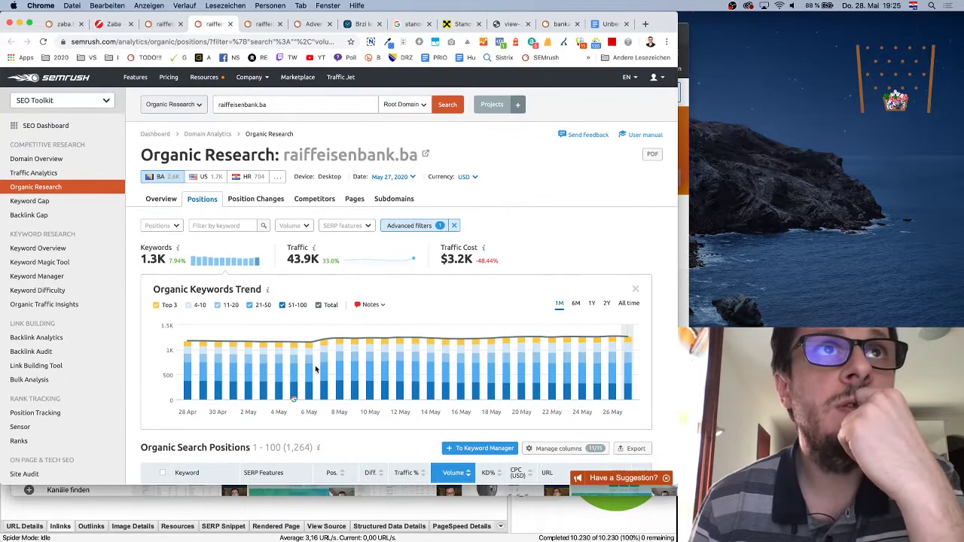
pyautogui.scroll(-10, 405, 328)
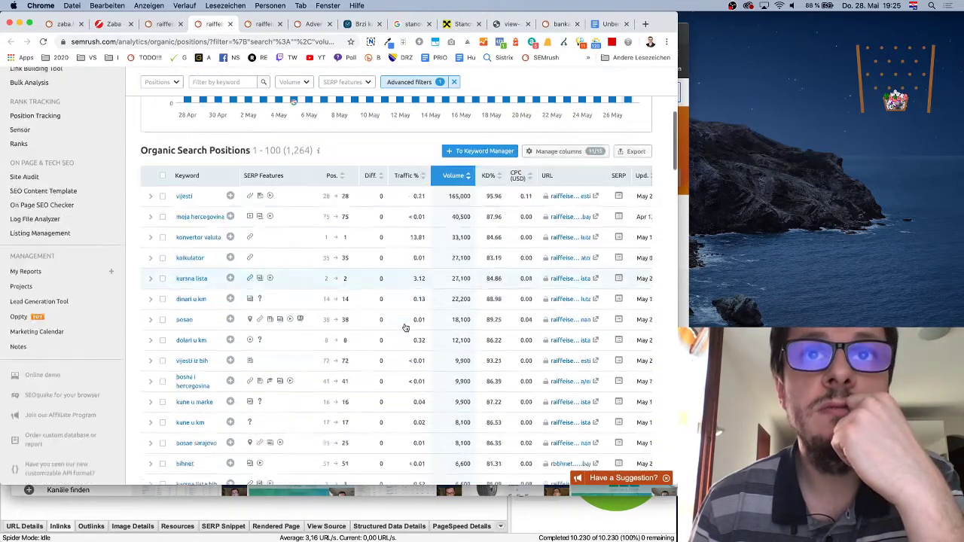
pyautogui.scroll(-10, 405, 328)
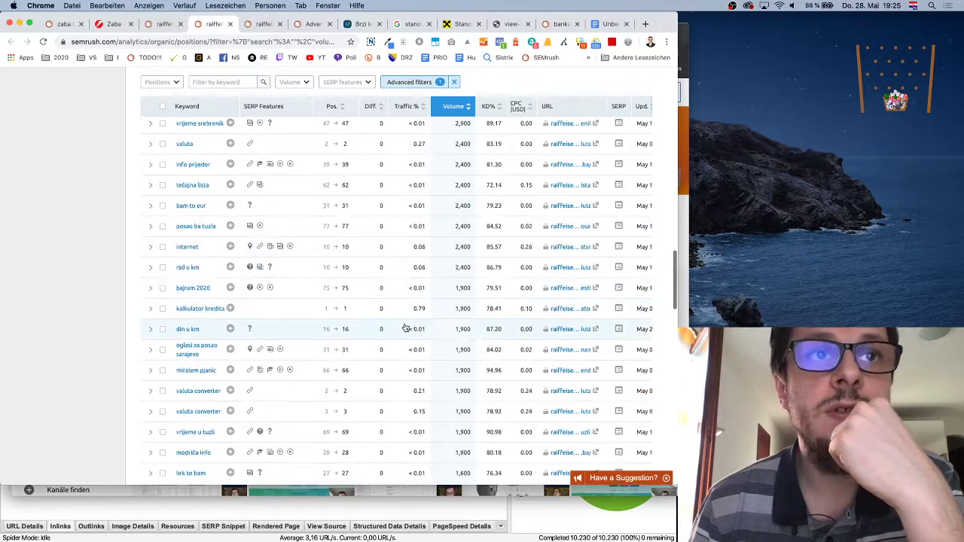
pyautogui.scroll(15, 405, 328)
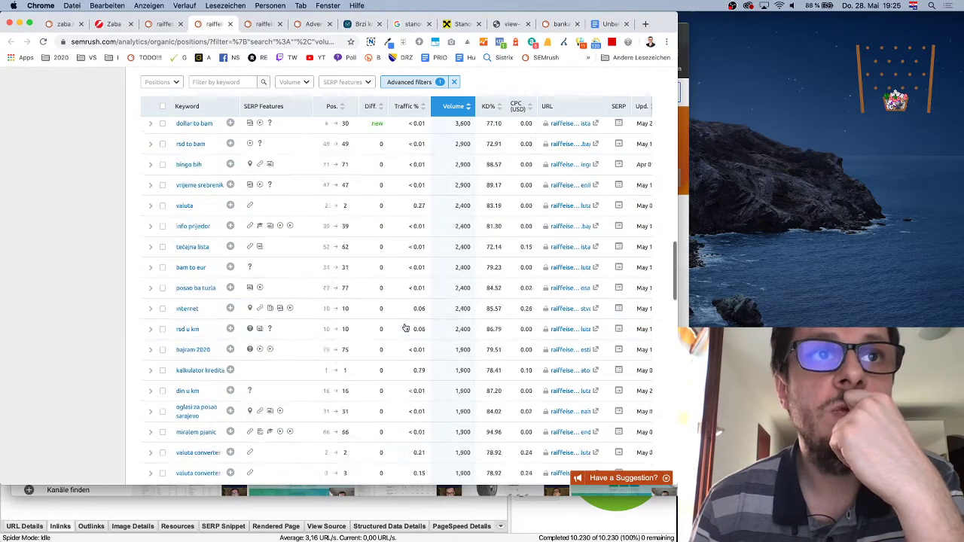
pyautogui.click(174, 228)
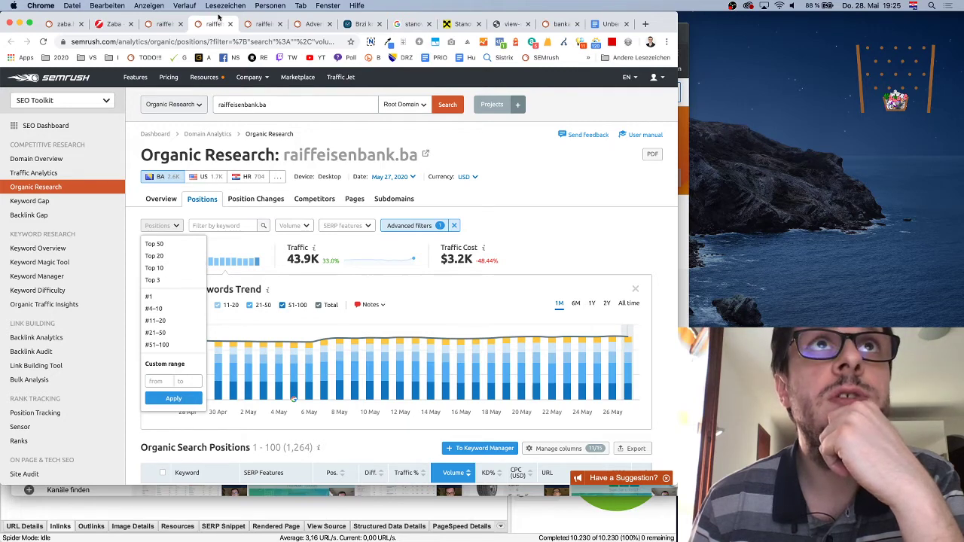
# Step: Look over raiffeisenbank.ba's Backlink Analytics and Advertising Research reports
pyautogui.click(258, 24)
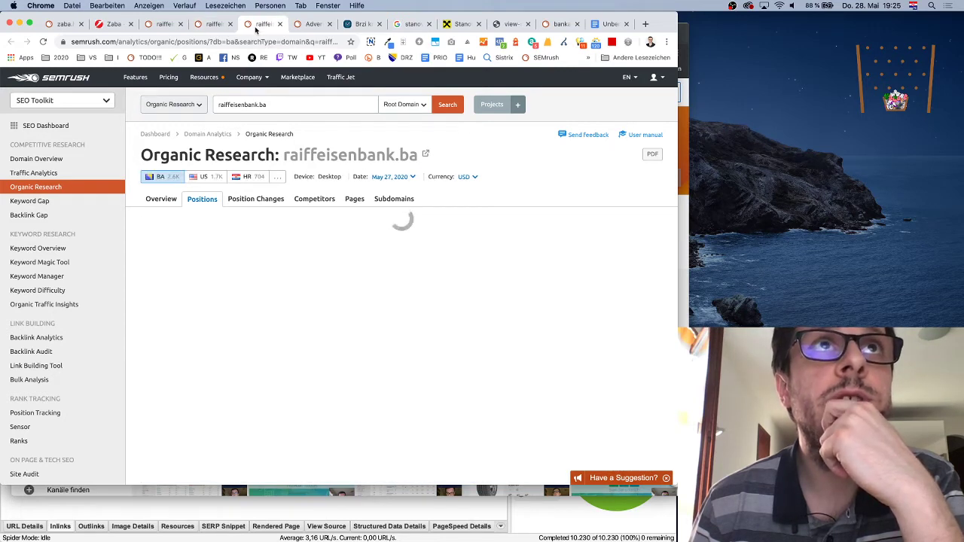
pyautogui.press('super+3')
pyautogui.scroll(3, 256, 111)
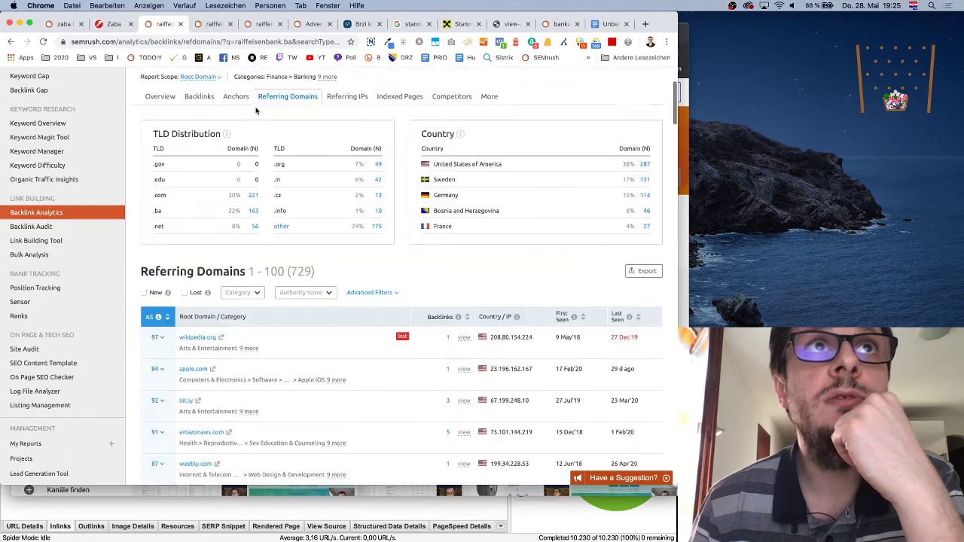
pyautogui.scroll(3, 255, 110)
pyautogui.click(11, 41)
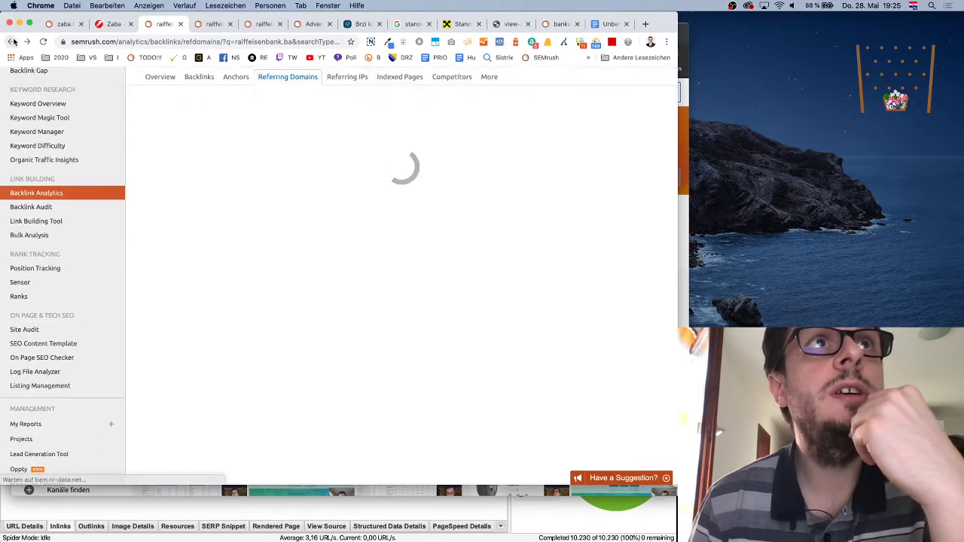
pyautogui.click(308, 24)
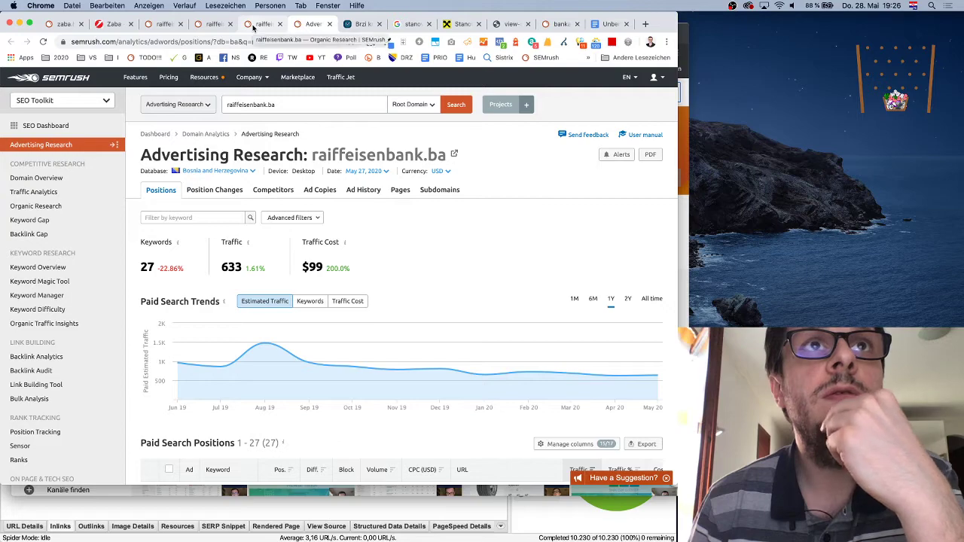
pyautogui.scroll(-10, 490, 283)
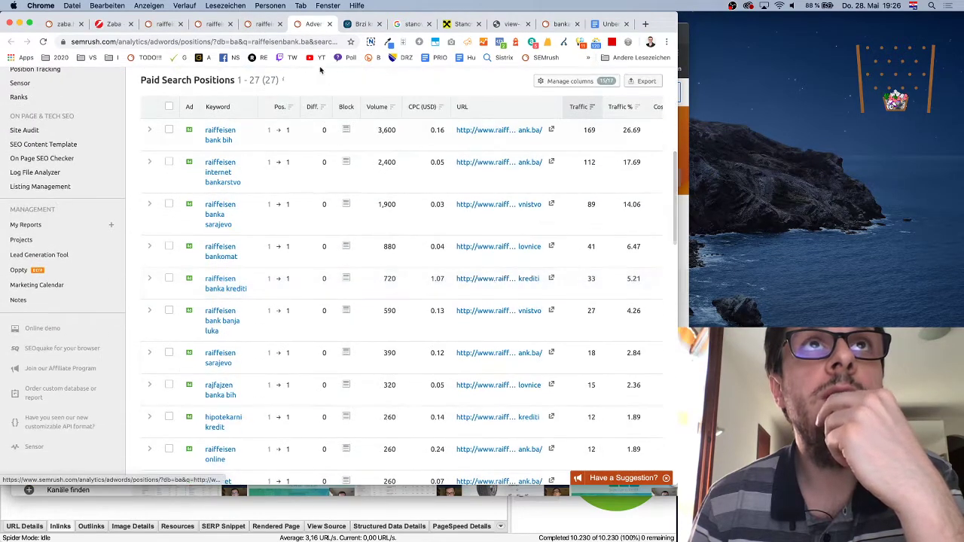
# Step: Settle on the unfiltered Organic Research positions: 2.6K keywords, 112.6K traffic, $12.9K traffic cost
pyautogui.click(260, 25)
pyautogui.click(197, 24)
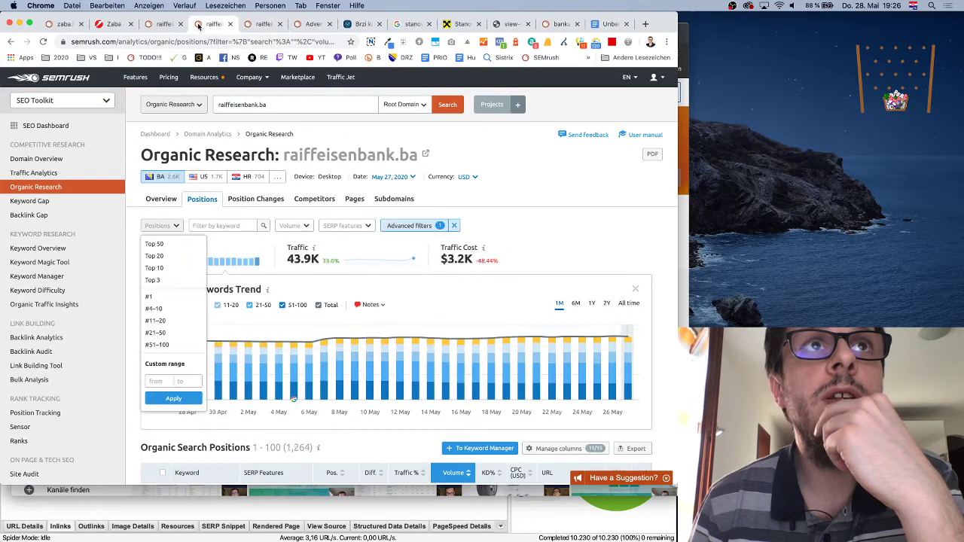
pyautogui.click(257, 25)
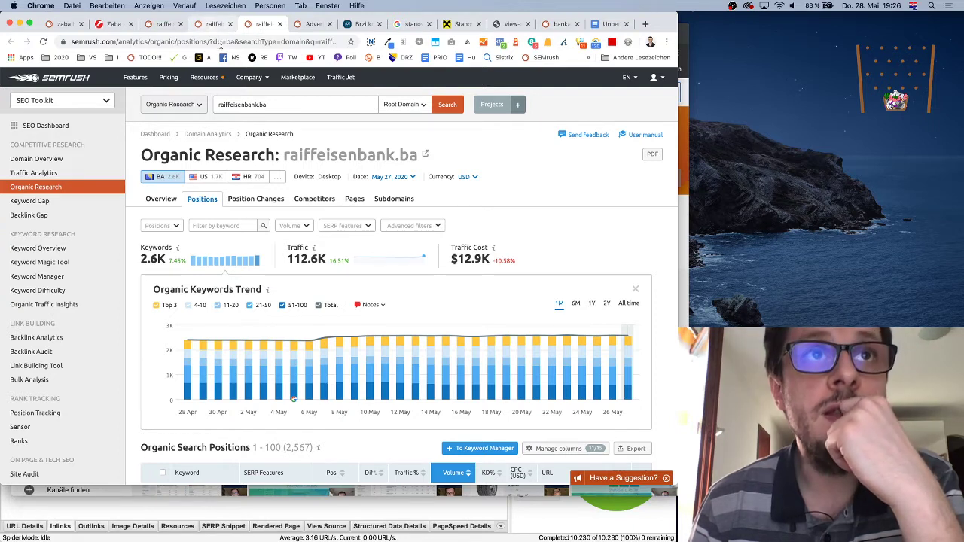
pyautogui.scroll(-4, 402, 295)
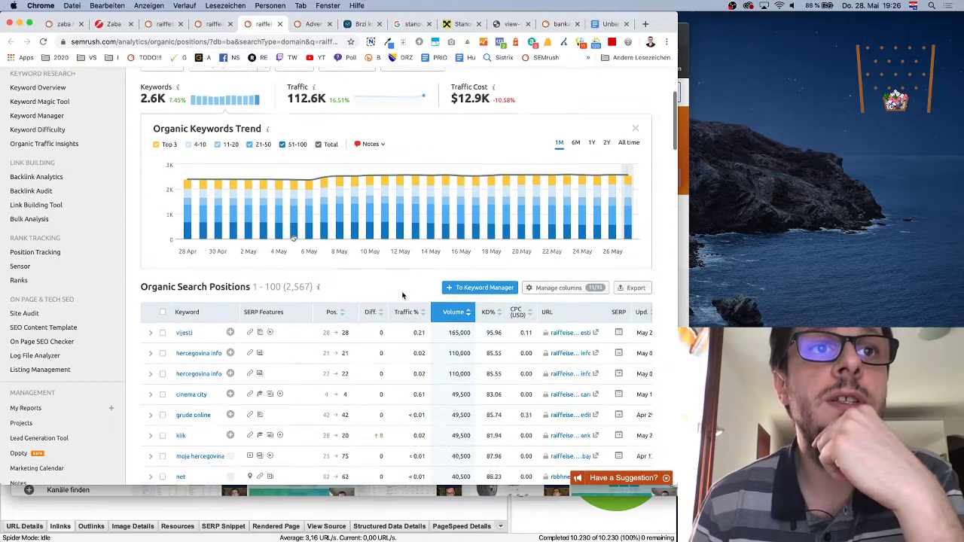
pyautogui.scroll(-1, 402, 295)
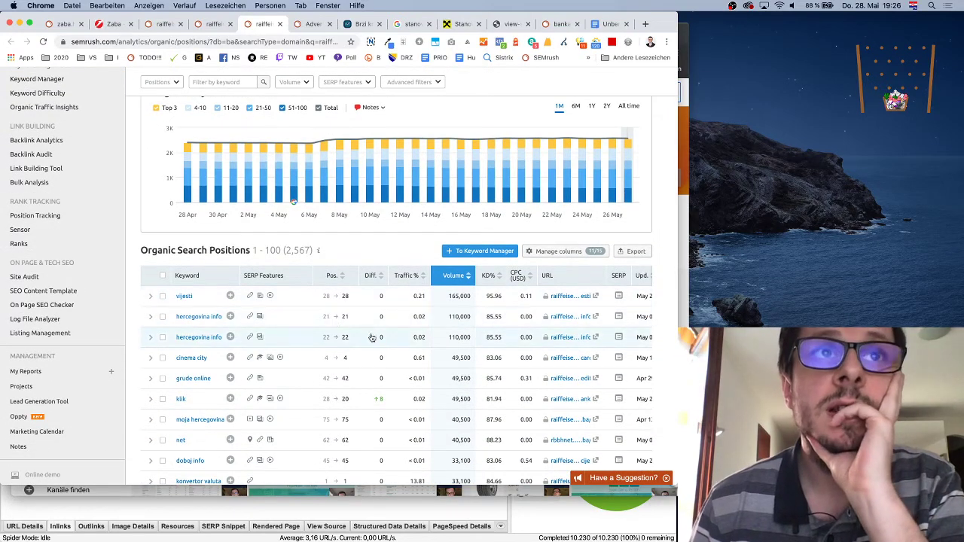
pyautogui.scroll(5, 371, 338)
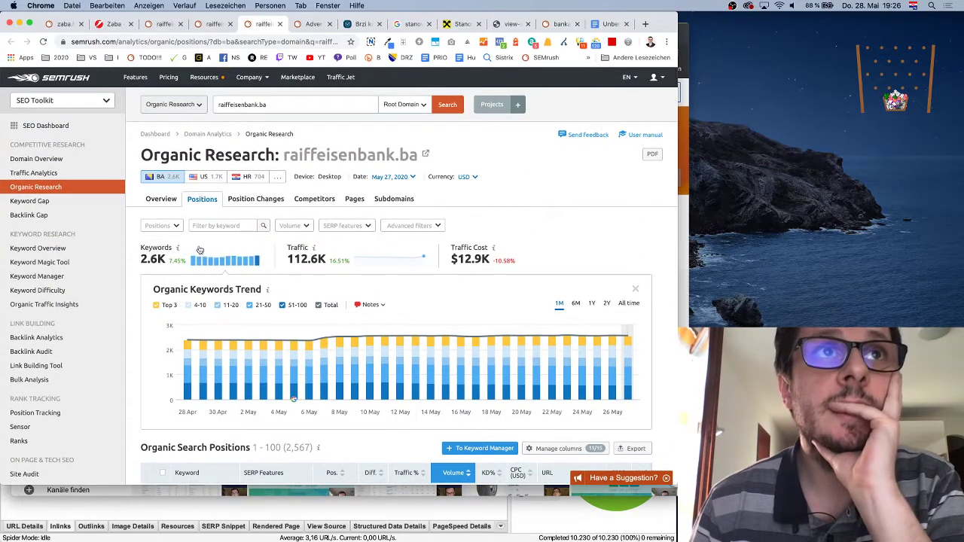
# Step: Filter positions to Top 10, leaving 873 keywords and 111.1K traffic, and scroll the results
pyautogui.click(161, 225)
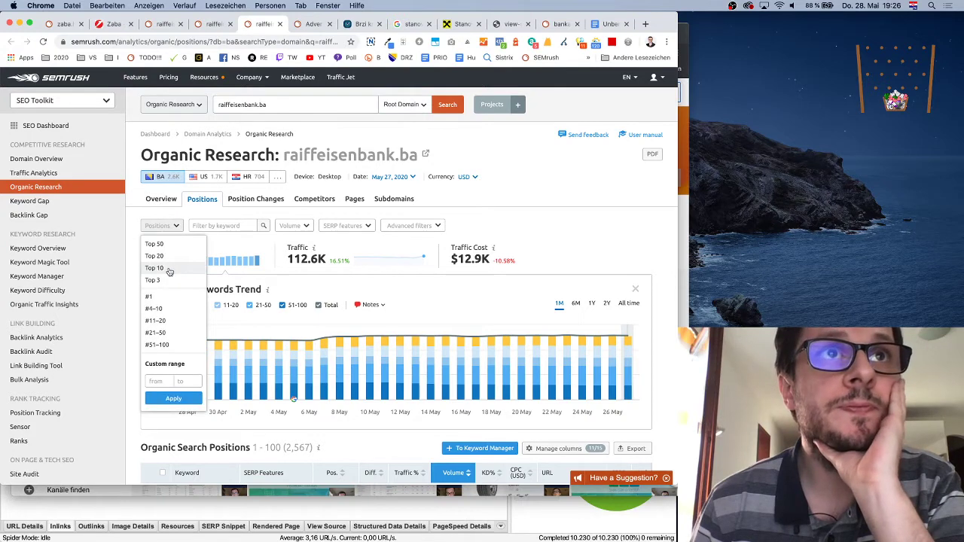
pyautogui.click(155, 268)
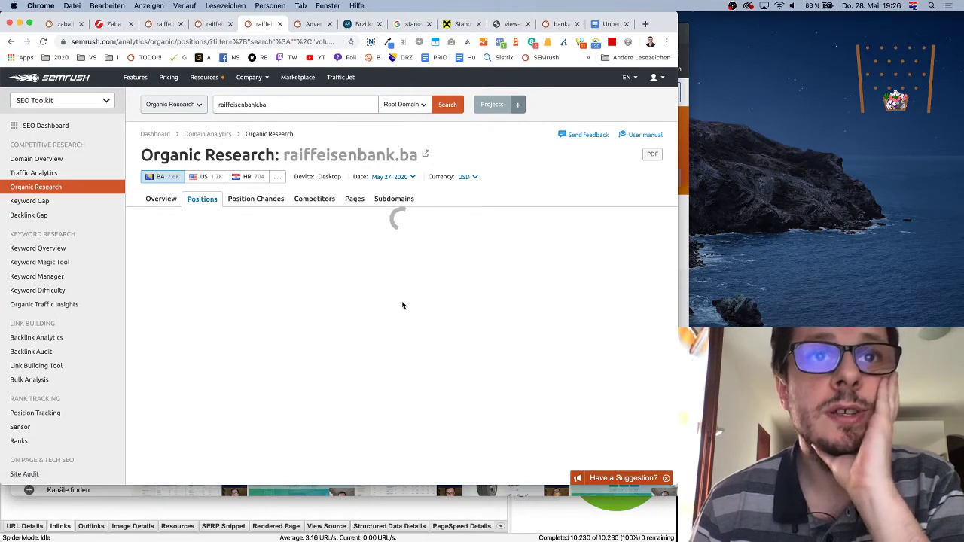
pyautogui.scroll(-4, 435, 318)
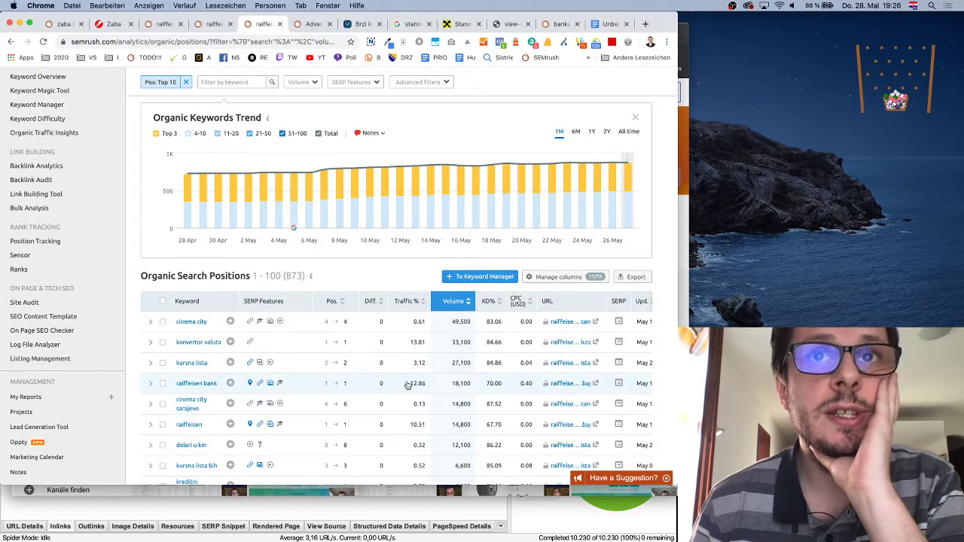
pyautogui.scroll(-1, 407, 385)
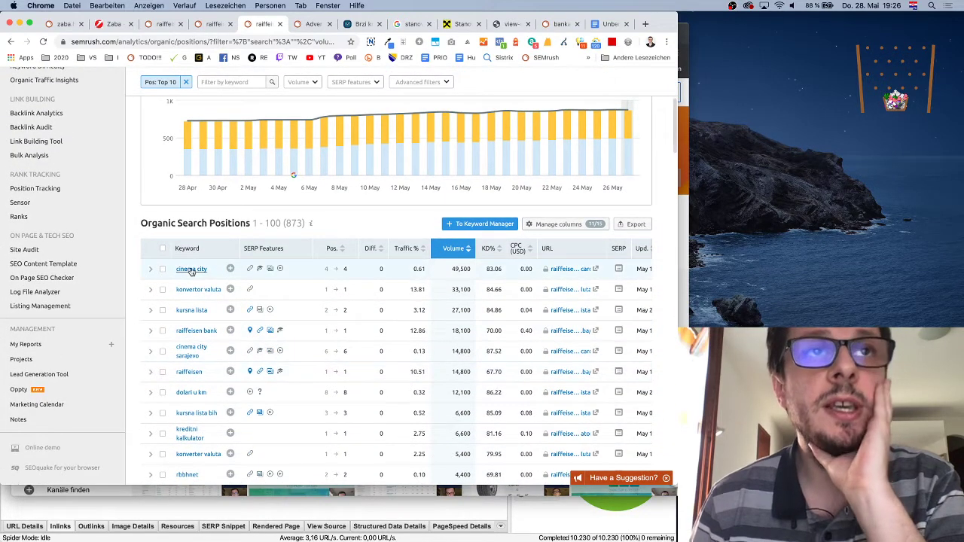
pyautogui.scroll(-1, 327, 348)
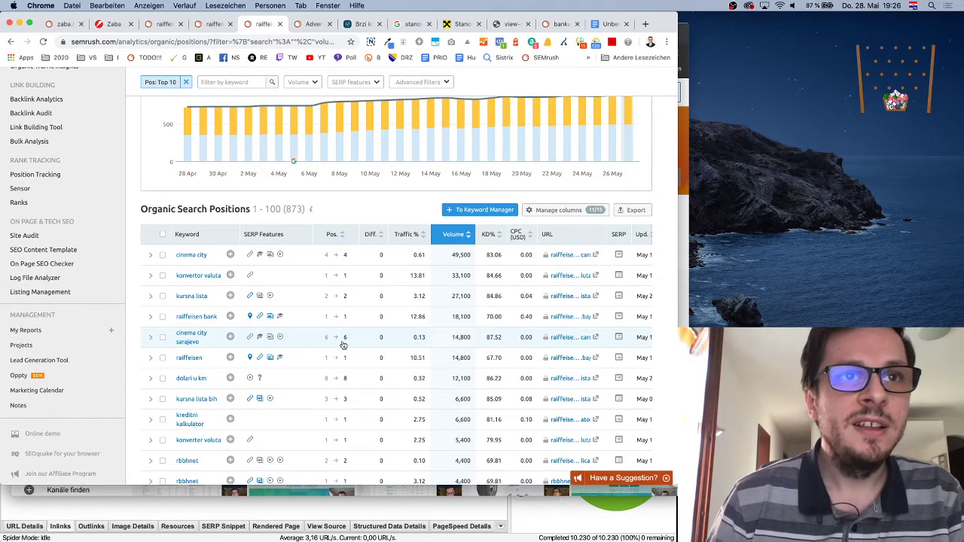
pyautogui.scroll(-10, 348, 348)
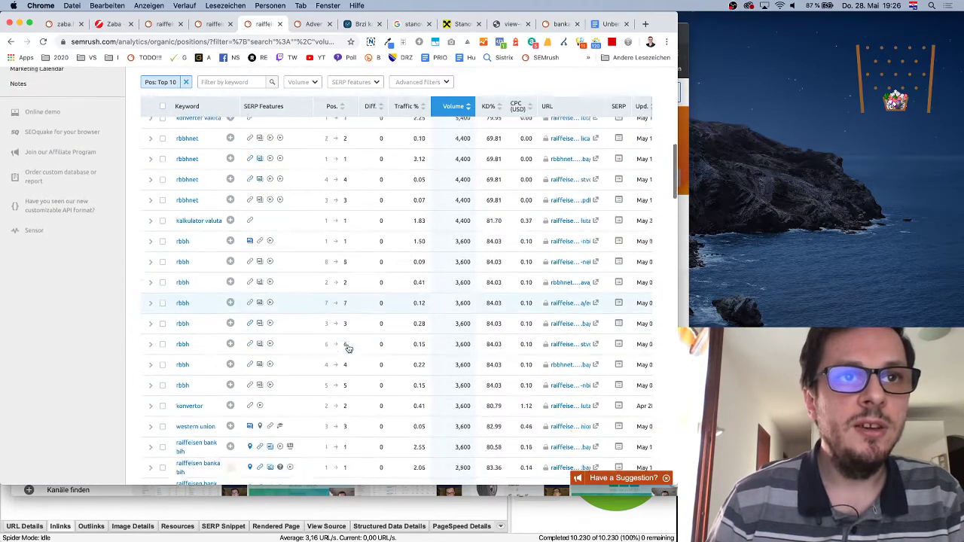
pyautogui.scroll(-10, 349, 348)
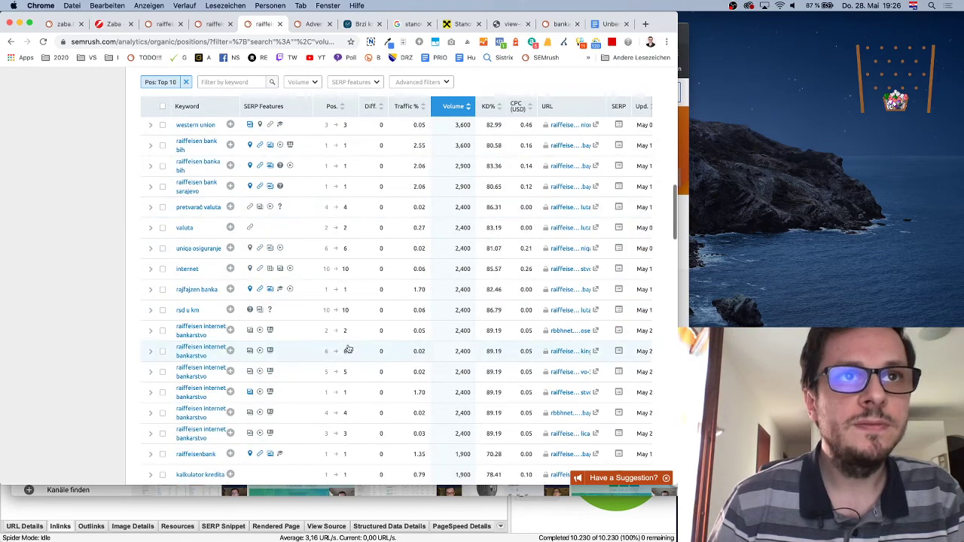
pyautogui.scroll(-5, 349, 349)
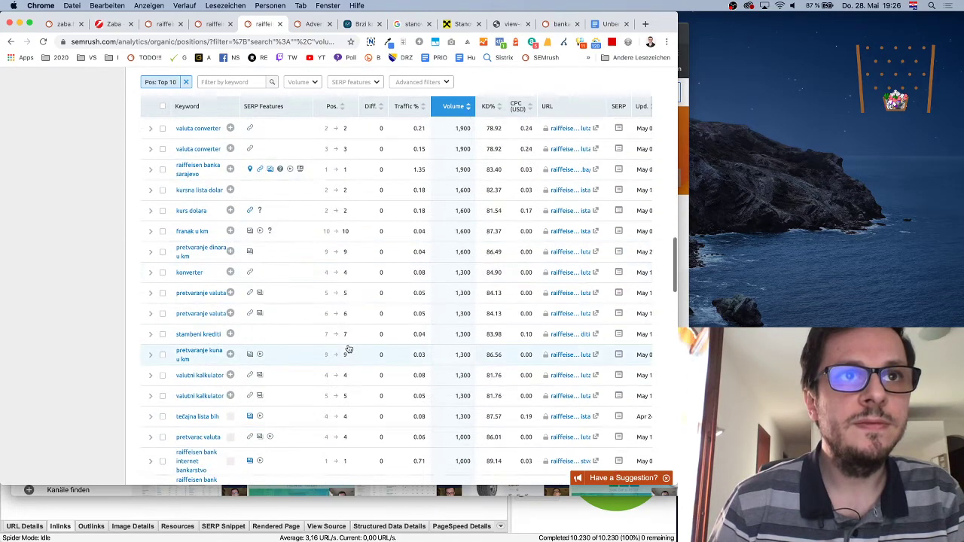
pyautogui.scroll(-8, 349, 349)
pyautogui.scroll(20, 349, 349)
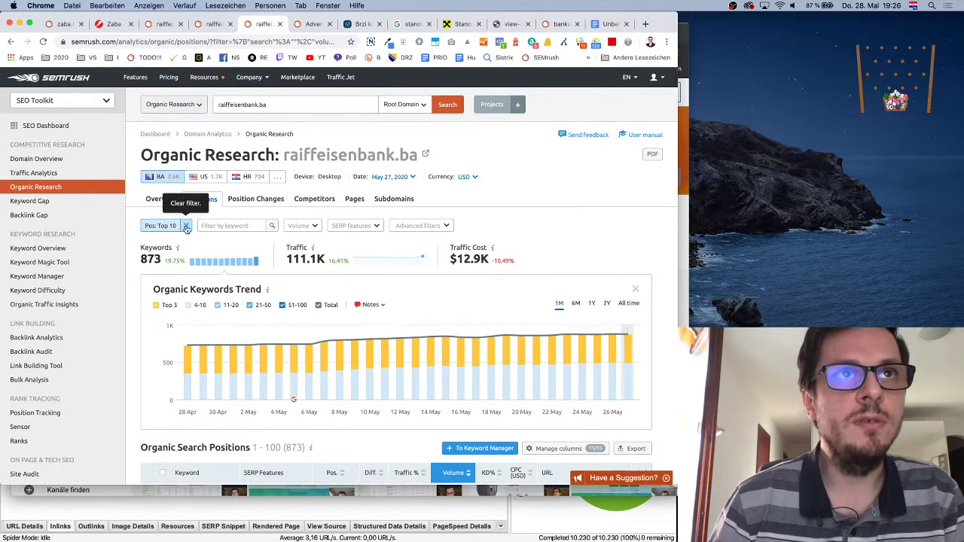
# Step: Replace the Top 10 filter with positions #11-20 and scroll through the 342 resulting keywords
pyautogui.click(185, 225)
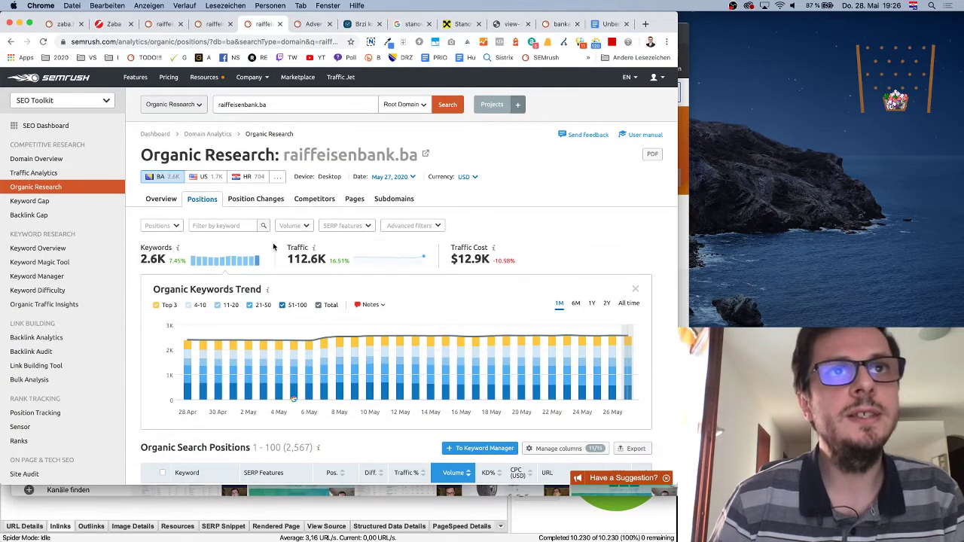
pyautogui.click(159, 225)
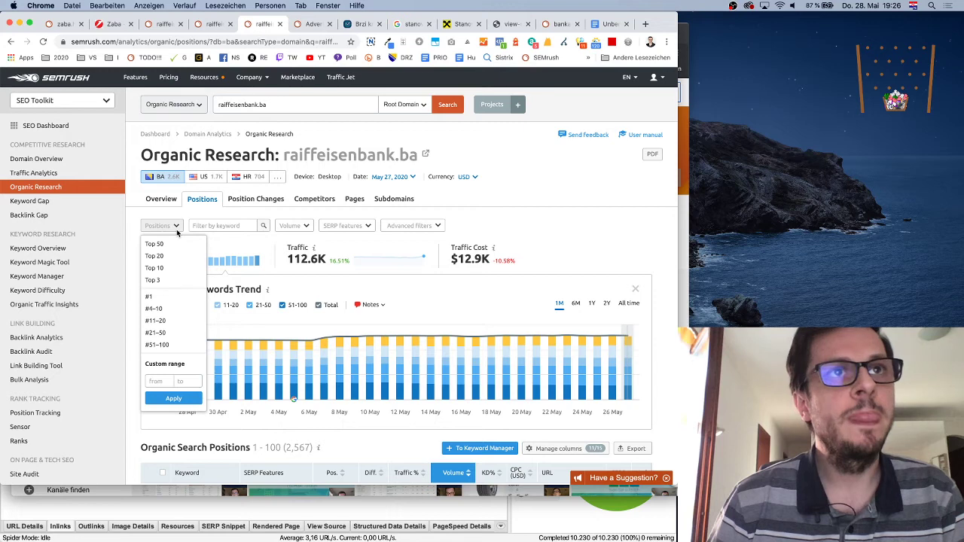
pyautogui.click(171, 323)
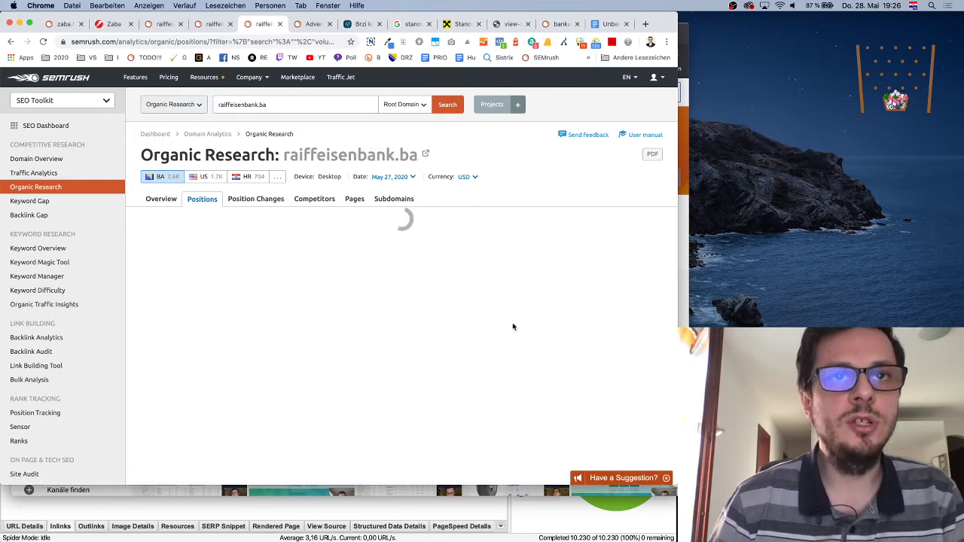
pyautogui.scroll(-3, 512, 326)
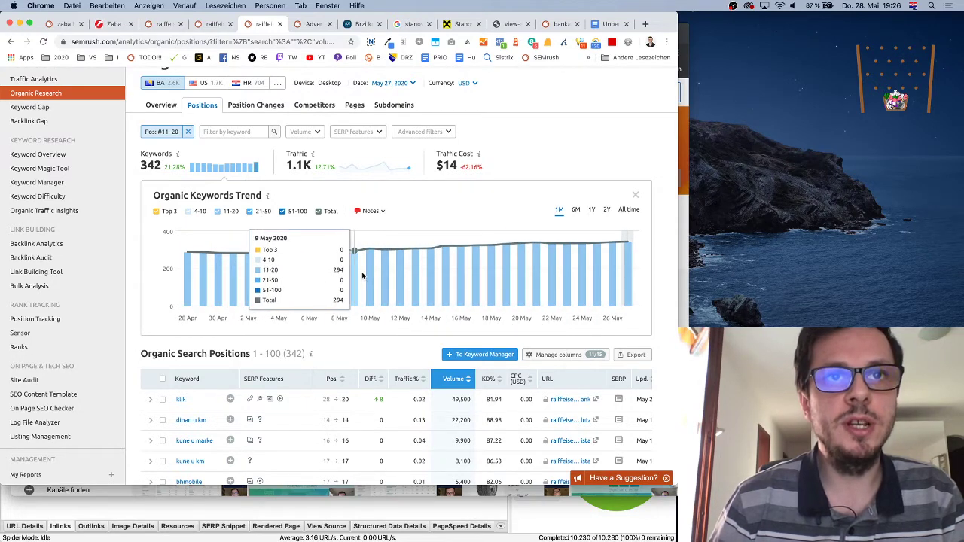
pyautogui.scroll(-2, 382, 351)
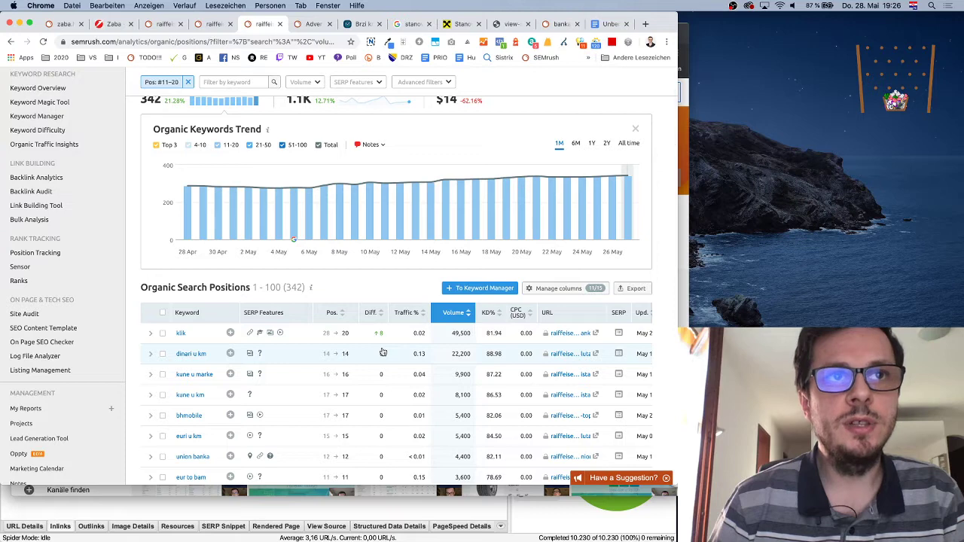
pyautogui.scroll(-2, 383, 351)
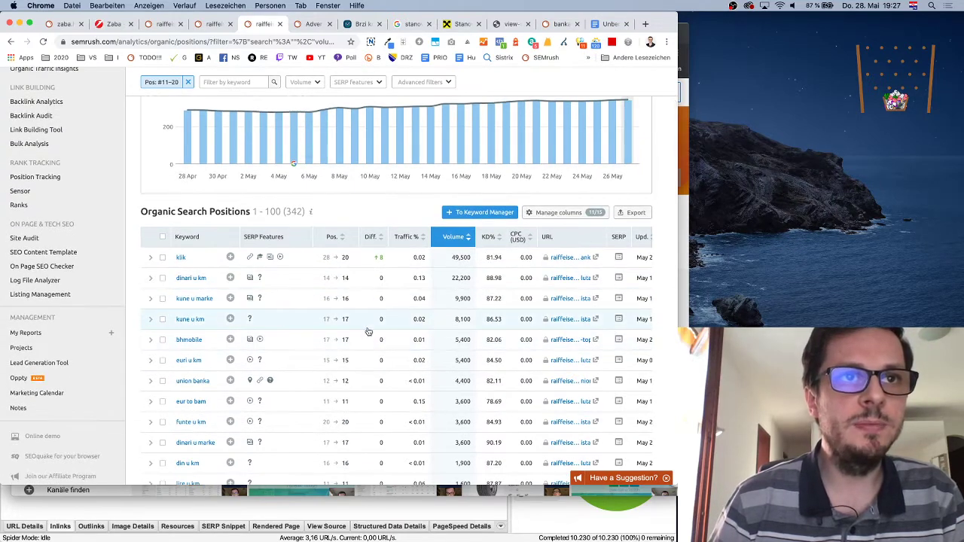
pyautogui.scroll(-4, 362, 360)
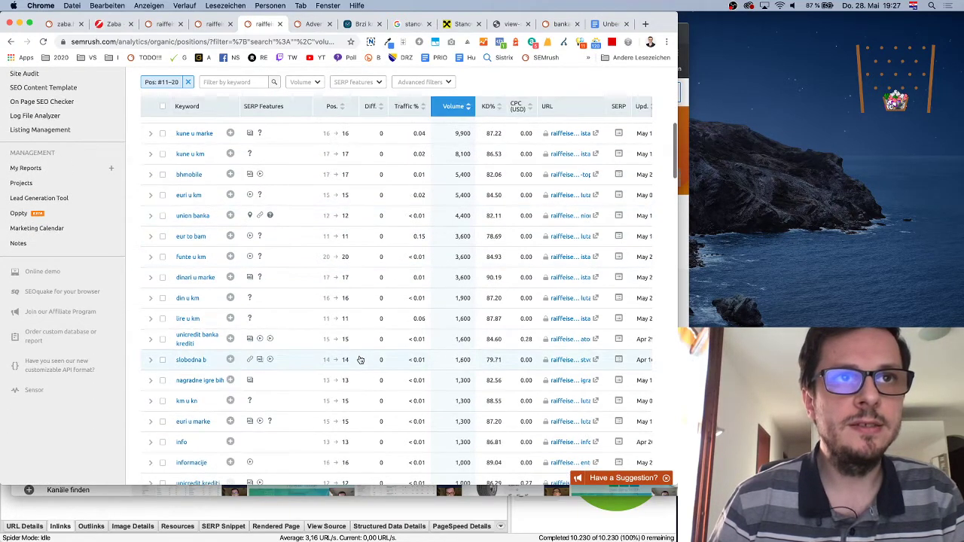
pyautogui.scroll(-12, 360, 360)
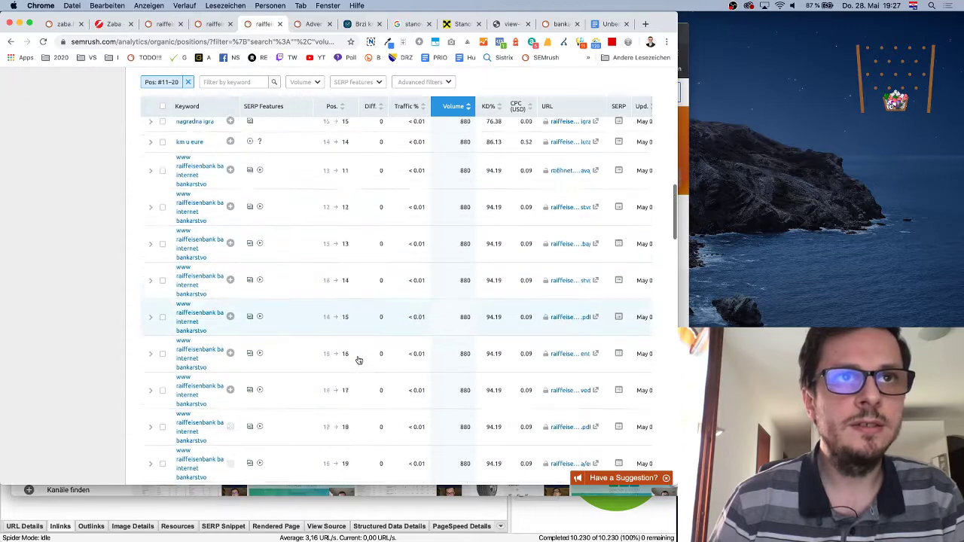
pyautogui.scroll(-6, 360, 360)
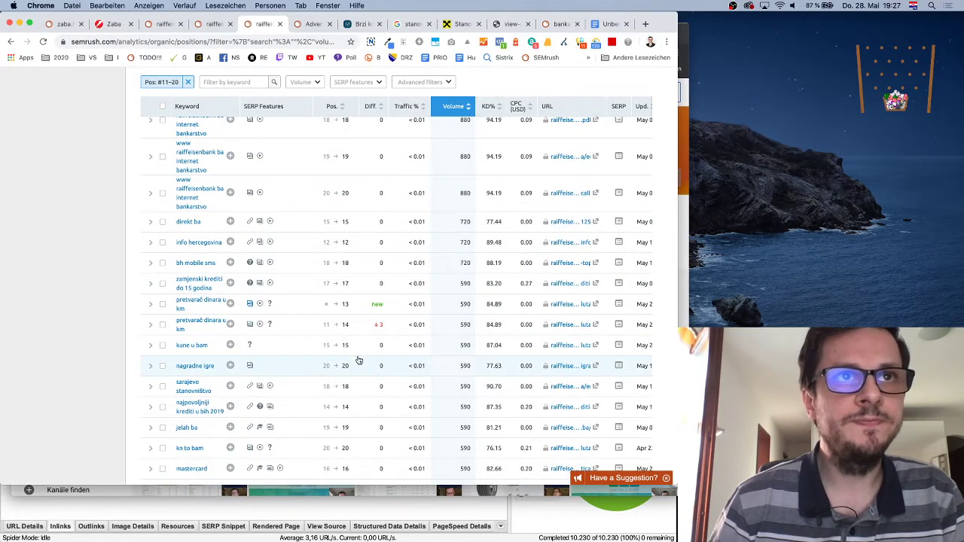
pyautogui.scroll(20, 358, 360)
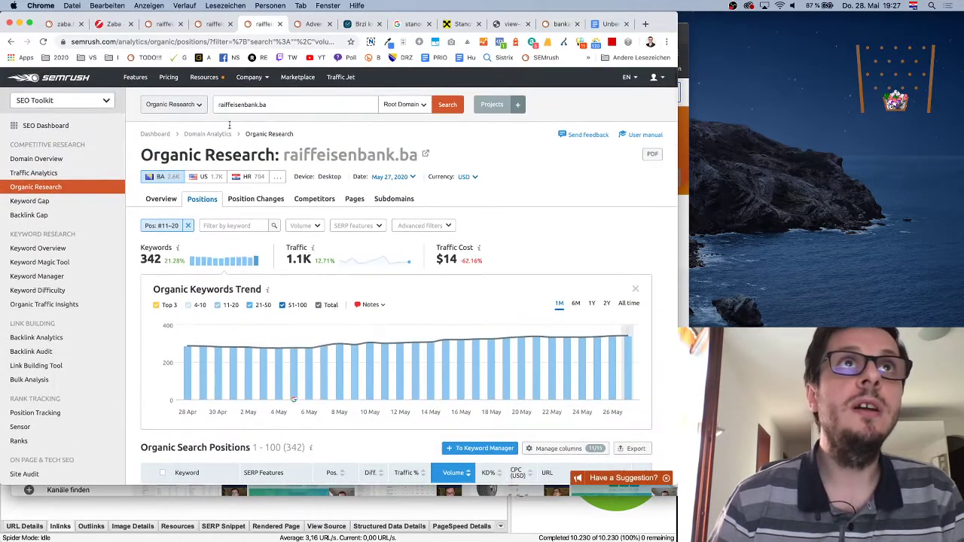
pyautogui.click(164, 25)
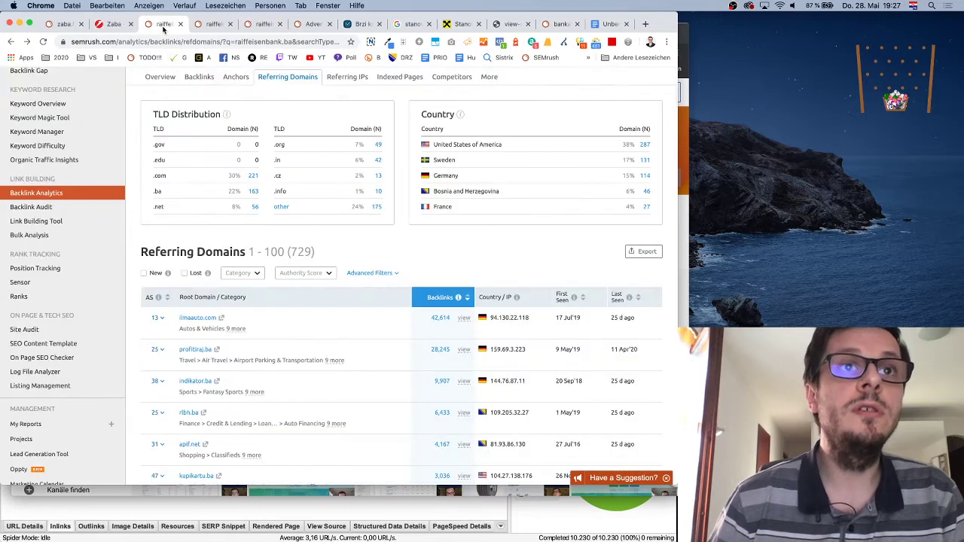
# Step: Copy 'hipotekarni kredit' from the Paid Search Positions table and return to Referring Domains
pyautogui.click(205, 26)
pyautogui.click(302, 27)
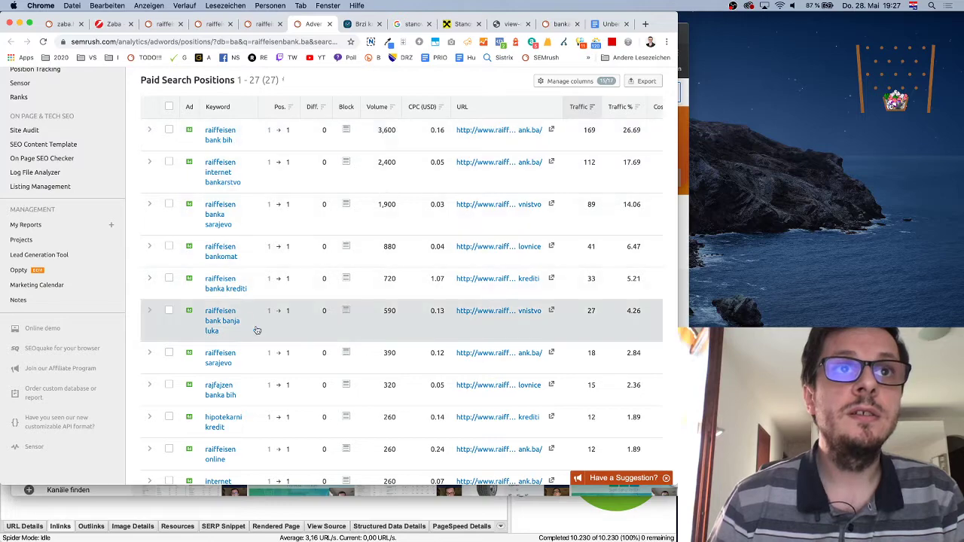
pyautogui.scroll(-3, 275, 319)
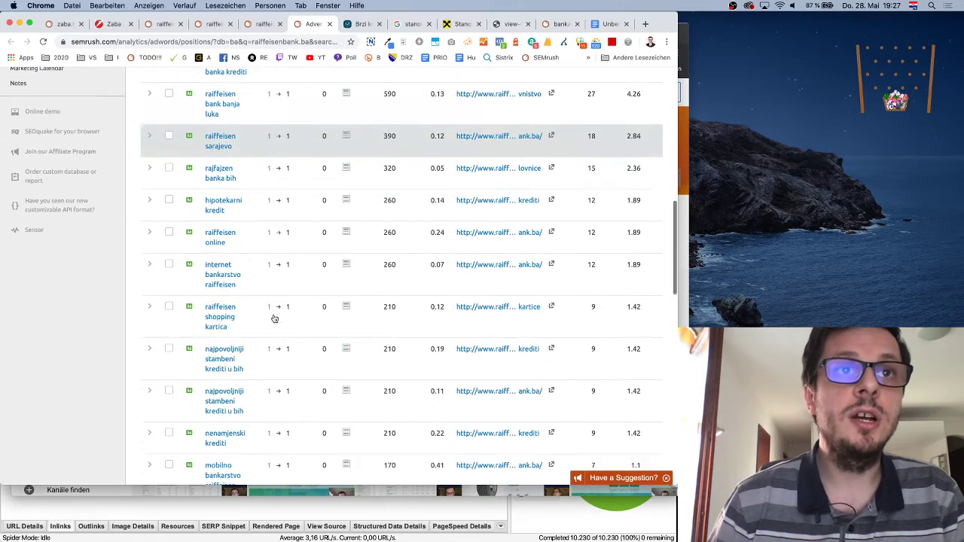
pyautogui.scroll(8, 271, 318)
pyautogui.scroll(-8, 271, 317)
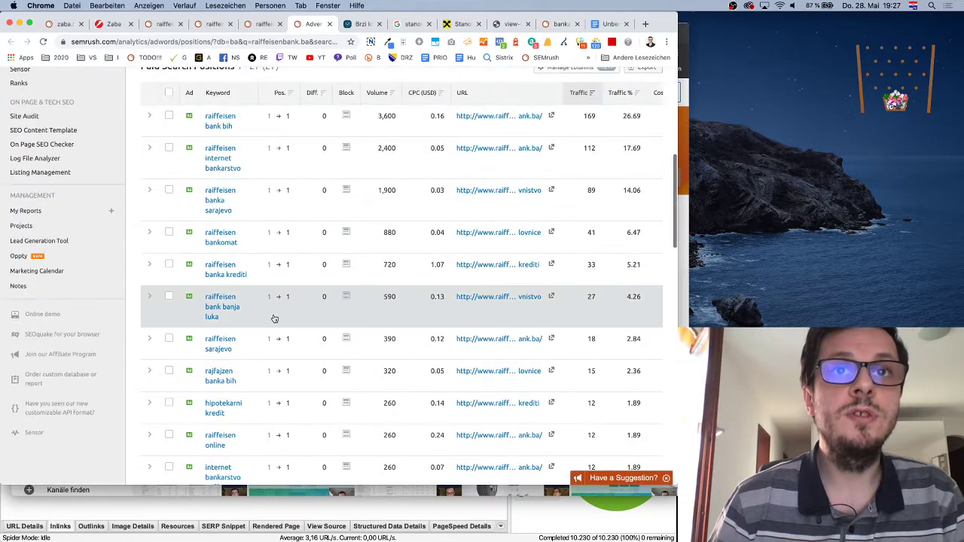
pyautogui.scroll(8, 274, 319)
pyautogui.scroll(-10, 274, 319)
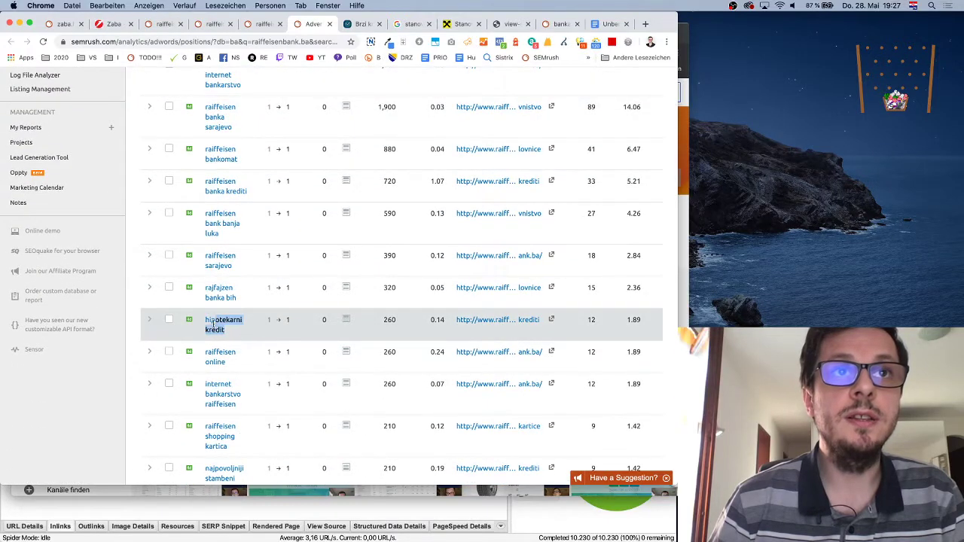
pyautogui.moveTo(214, 325); pyautogui.dragTo(204, 322)
pyautogui.press('super+c')
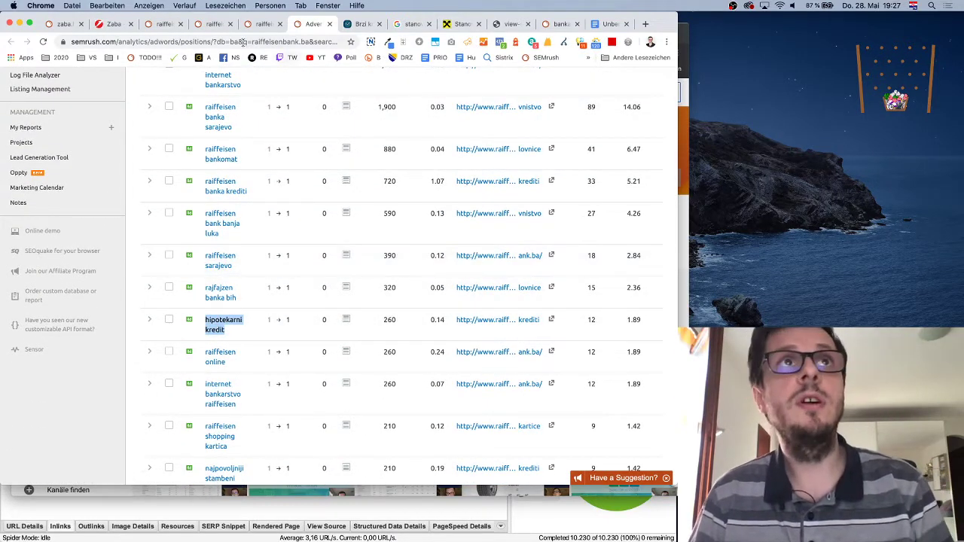
pyautogui.click(165, 24)
pyautogui.scroll(3, 25, 136)
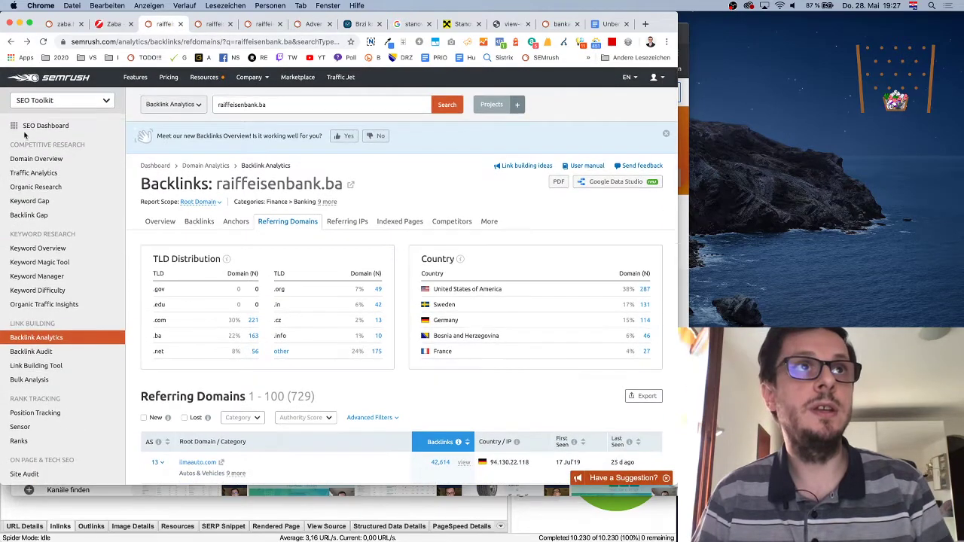
# Step: Run a Keyword Overview for the pasted 'hipotekarni kredit' in Bosnia and Herzegovina
pyautogui.click(53, 84)
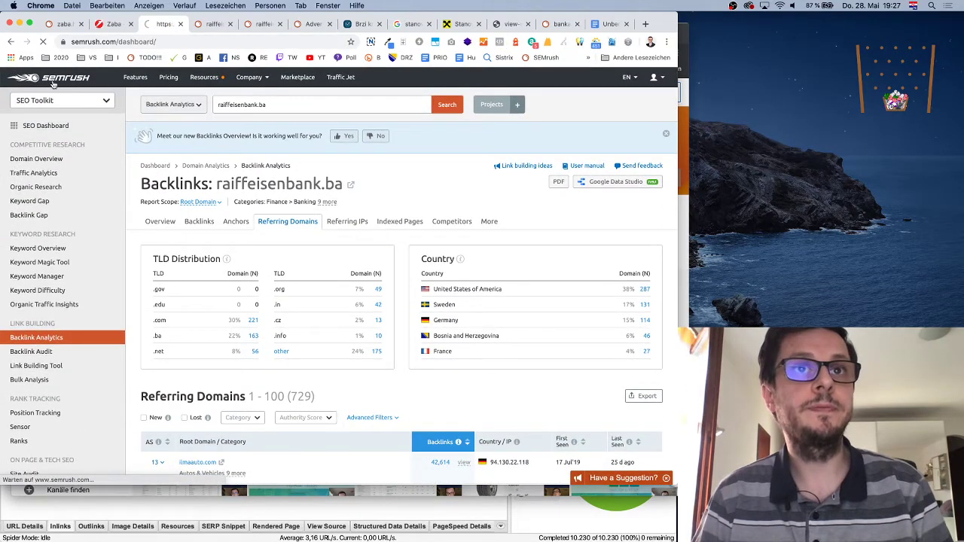
pyautogui.click(241, 105)
pyautogui.press('super+v')
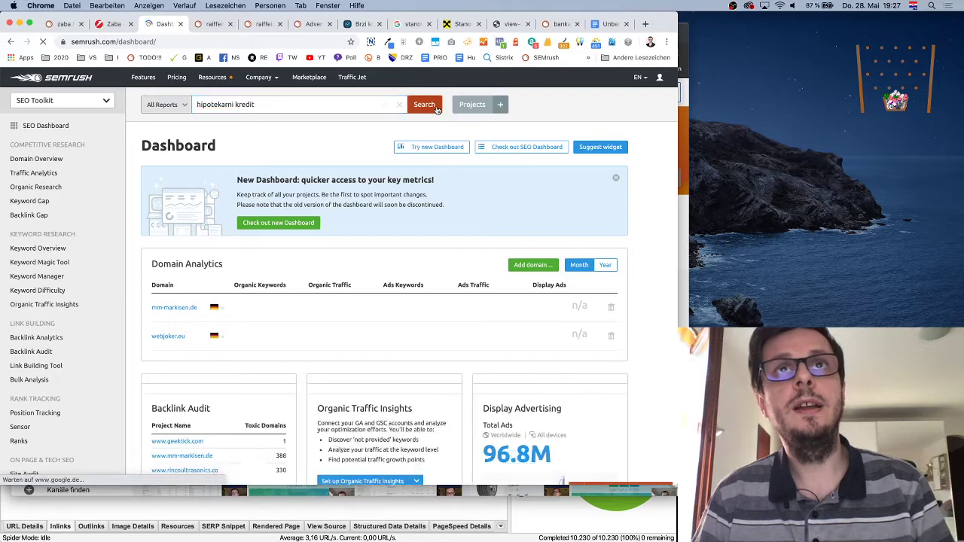
pyautogui.click(436, 108)
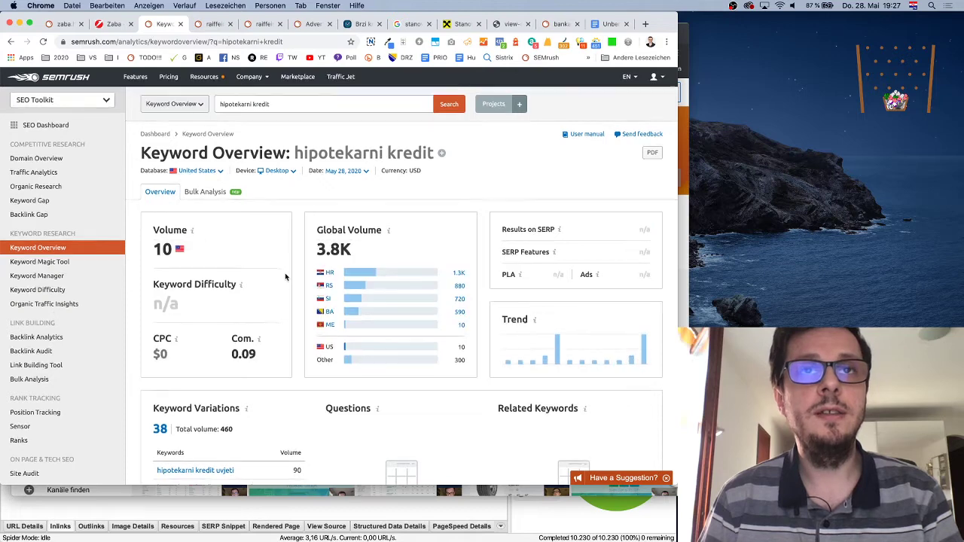
pyautogui.click(330, 312)
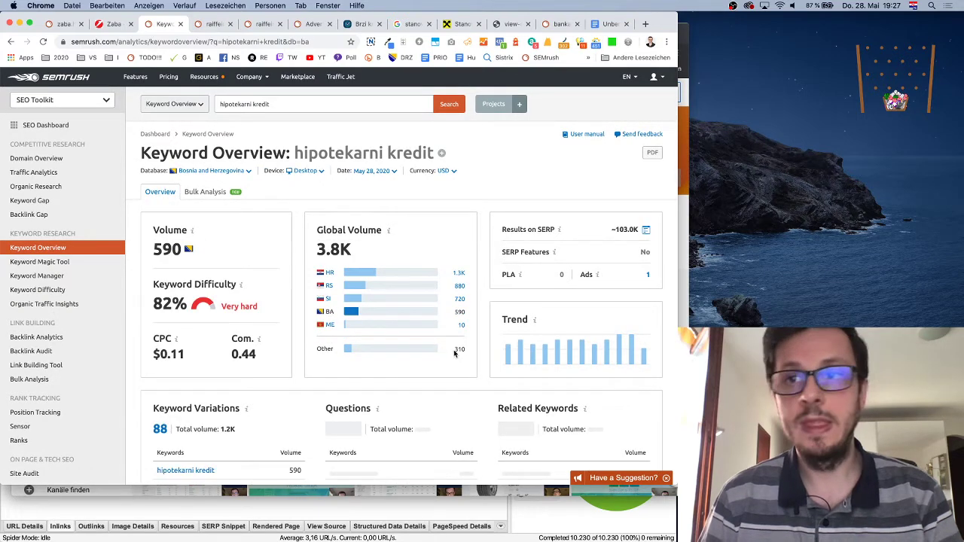
# Step: Open raiffeisenbank.ba's 9th-ranked mortgage page from SERP Analysis in a new tab
pyautogui.scroll(-5, 454, 353)
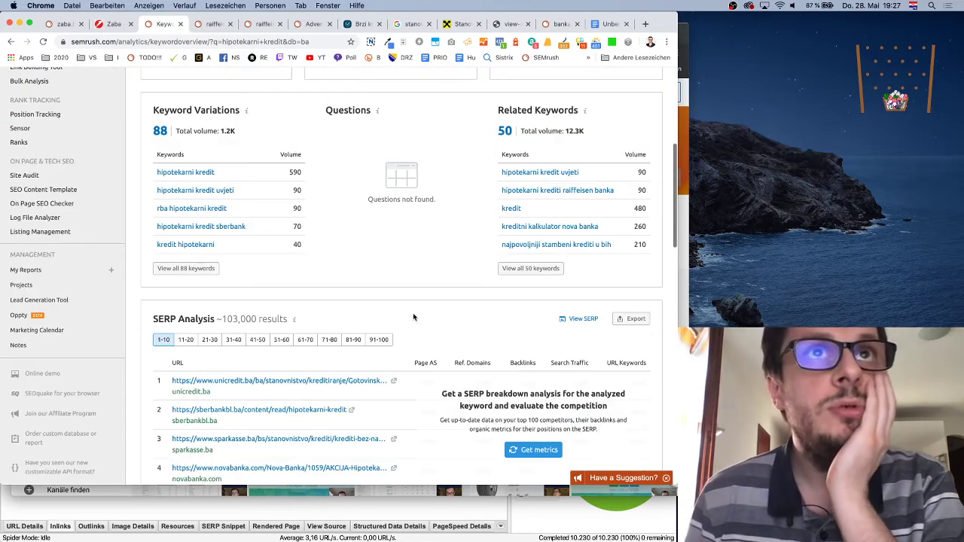
pyautogui.scroll(-3, 329, 225)
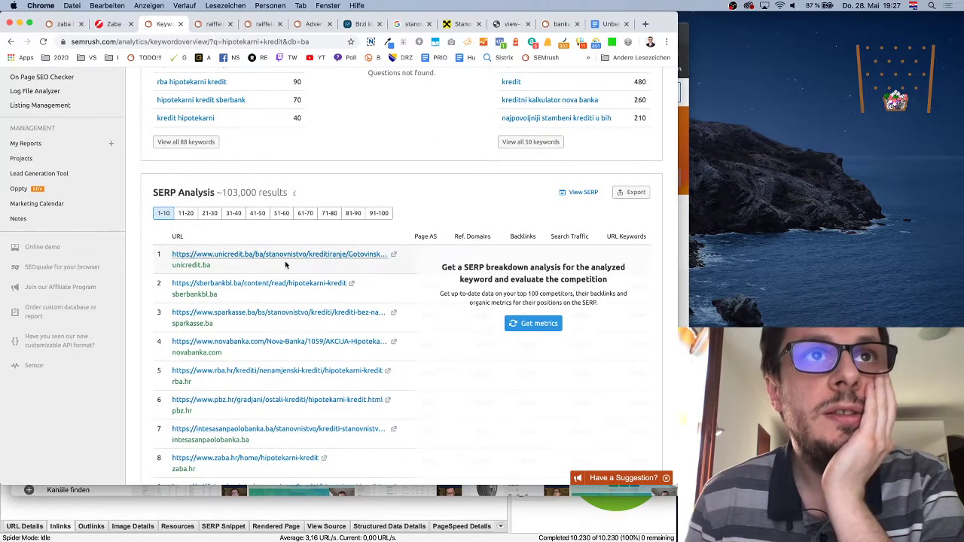
pyautogui.scroll(-2, 286, 264)
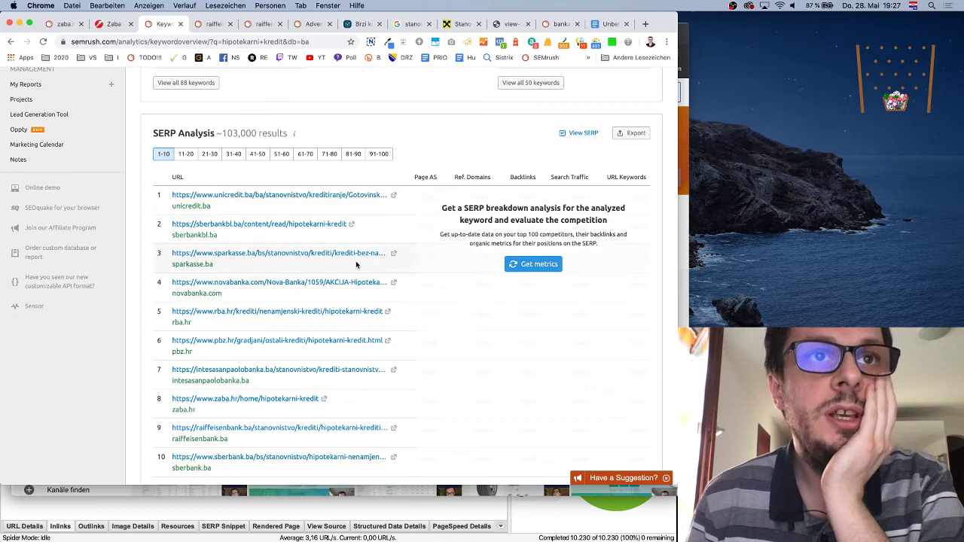
pyautogui.scroll(-1, 294, 249)
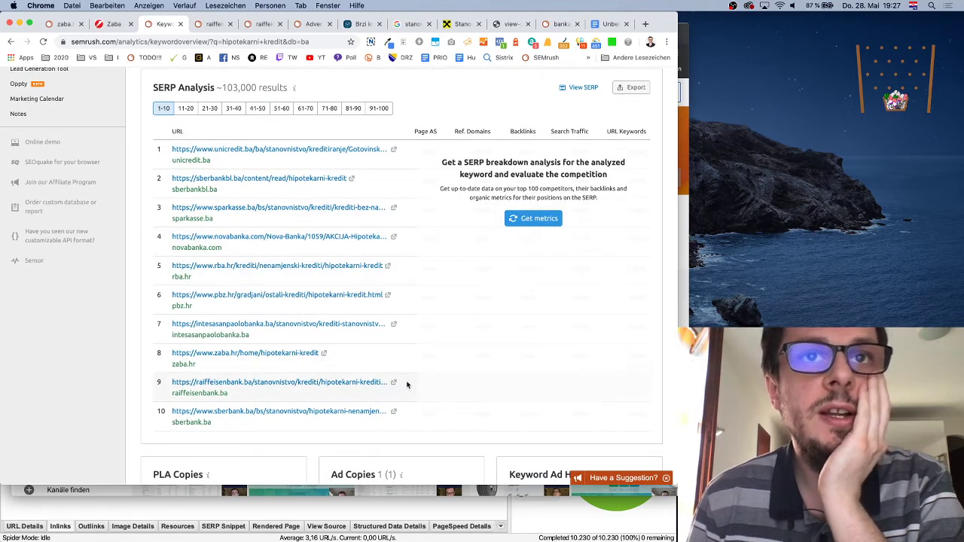
pyautogui.click(393, 384)
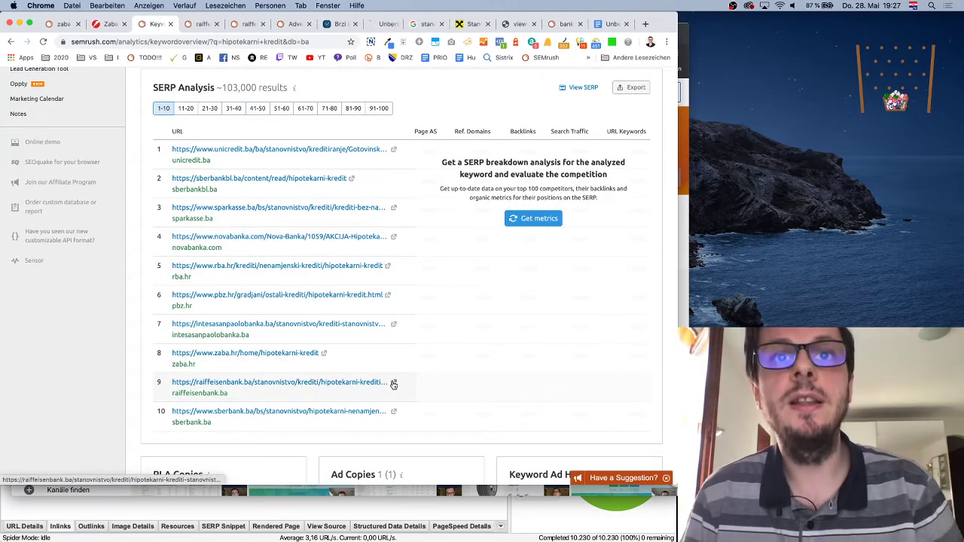
pyautogui.scroll(-1, 344, 125)
# Step: Switch to the newly opened Hipotekarni krediti page and skim it
pyautogui.click(376, 24)
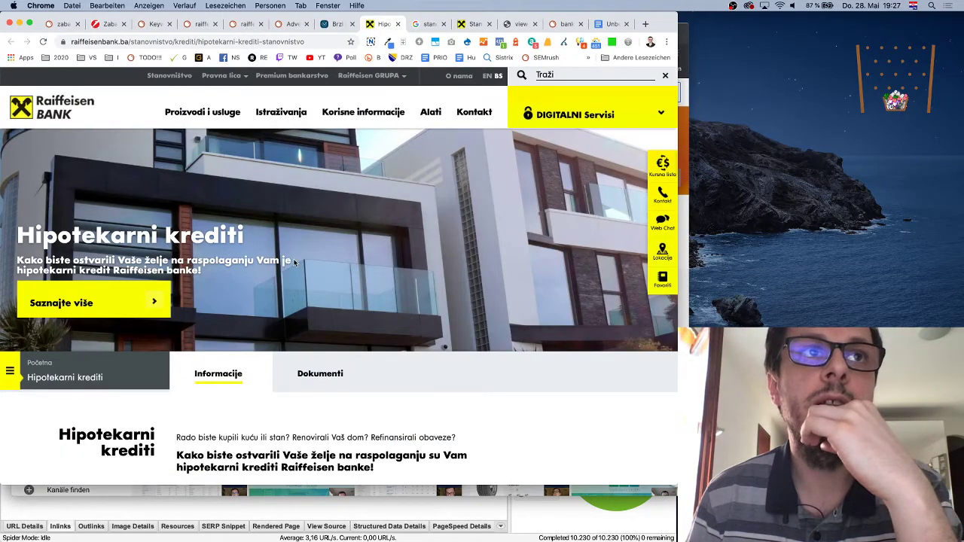
pyautogui.scroll(-5, 535, 283)
pyautogui.scroll(4, 546, 284)
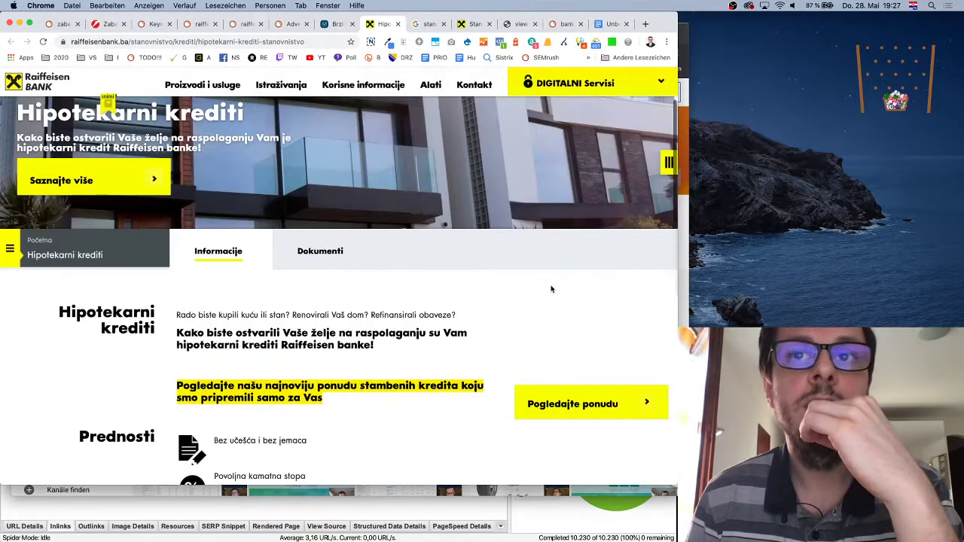
# Step: Open the 'Pogledajte ponudu' Stambeni krediti offer and scroll through its landing page
pyautogui.click(578, 399)
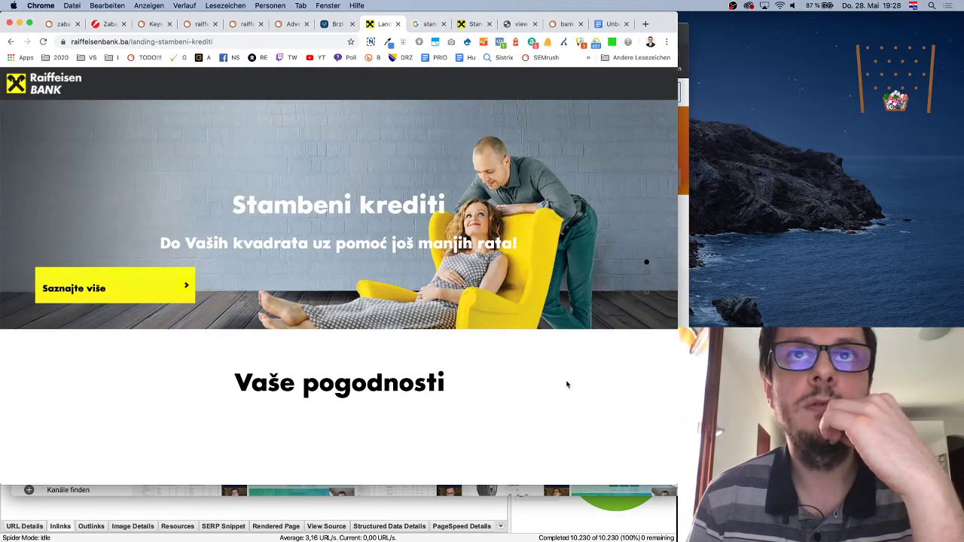
pyautogui.scroll(-3, 567, 385)
pyautogui.scroll(-10, 567, 385)
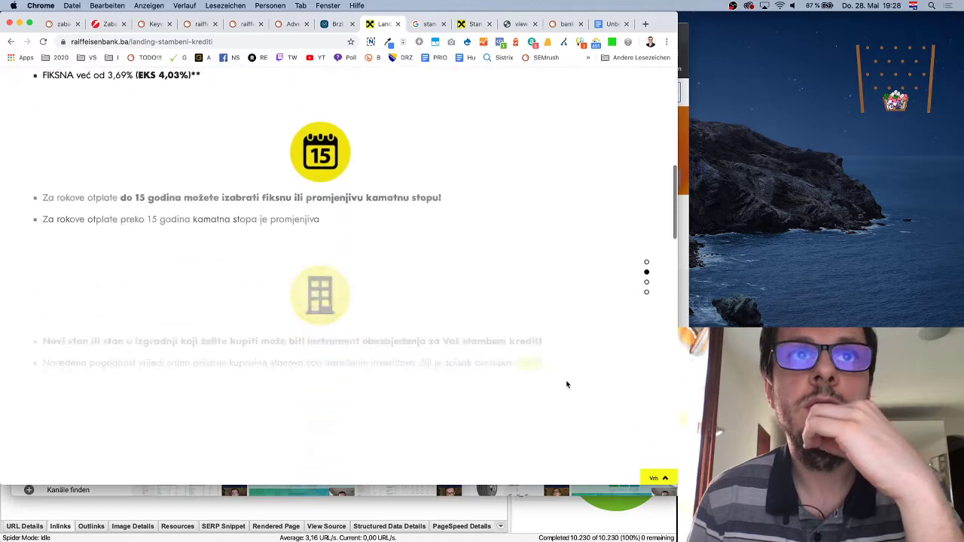
pyautogui.scroll(-1, 566, 384)
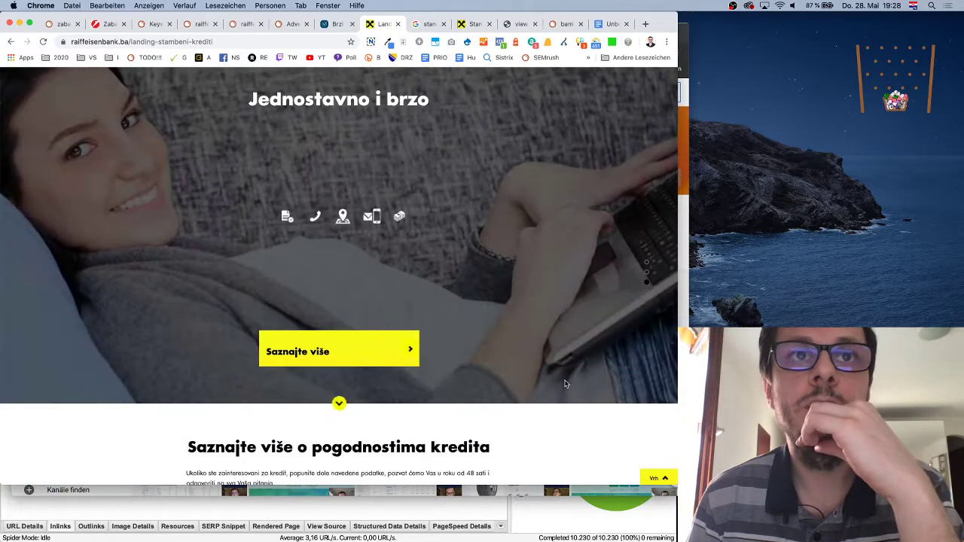
pyautogui.scroll(-5, 565, 383)
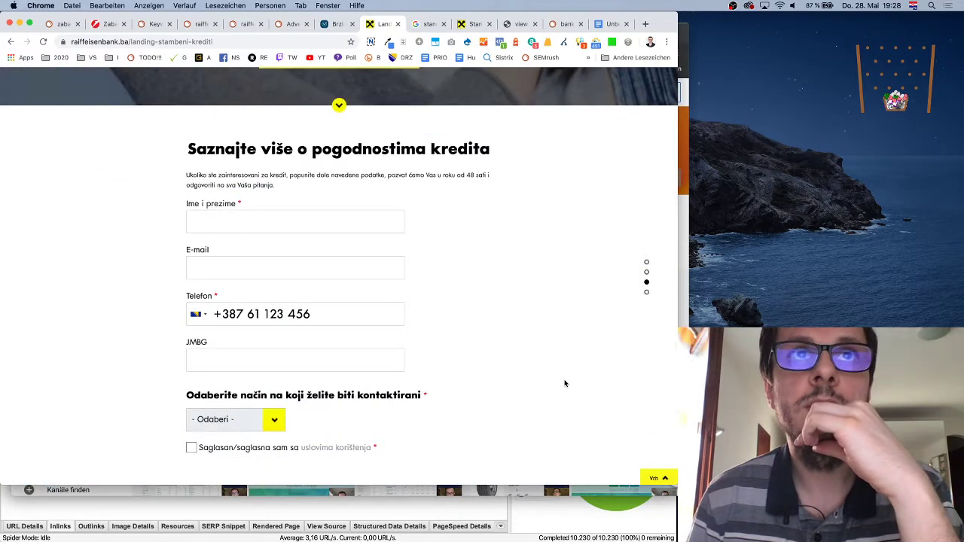
pyautogui.scroll(-4, 421, 206)
pyautogui.scroll(9, 422, 206)
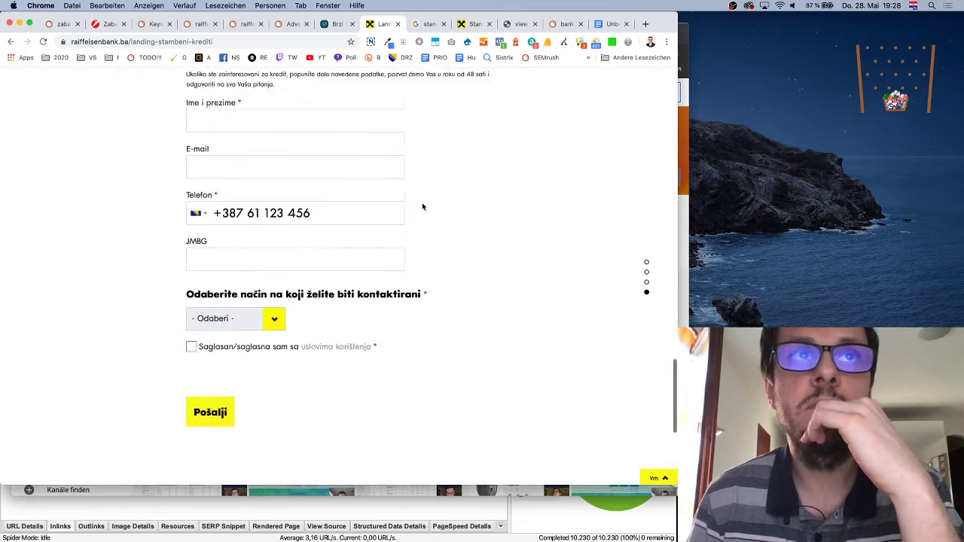
pyautogui.scroll(10, 422, 206)
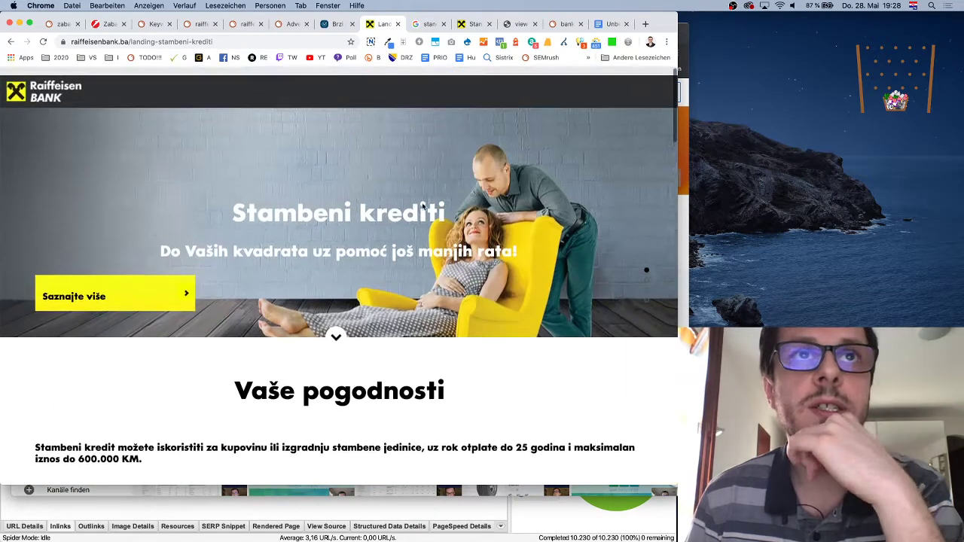
# Step: Go back to the Hipotekarni krediti page and bring up its context menu
pyautogui.click(9, 42)
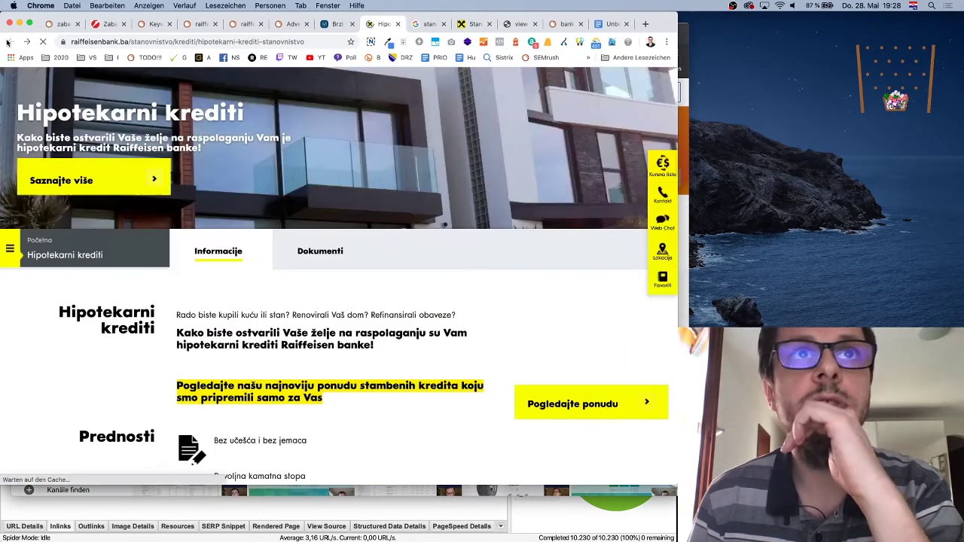
pyautogui.scroll(3, 519, 219)
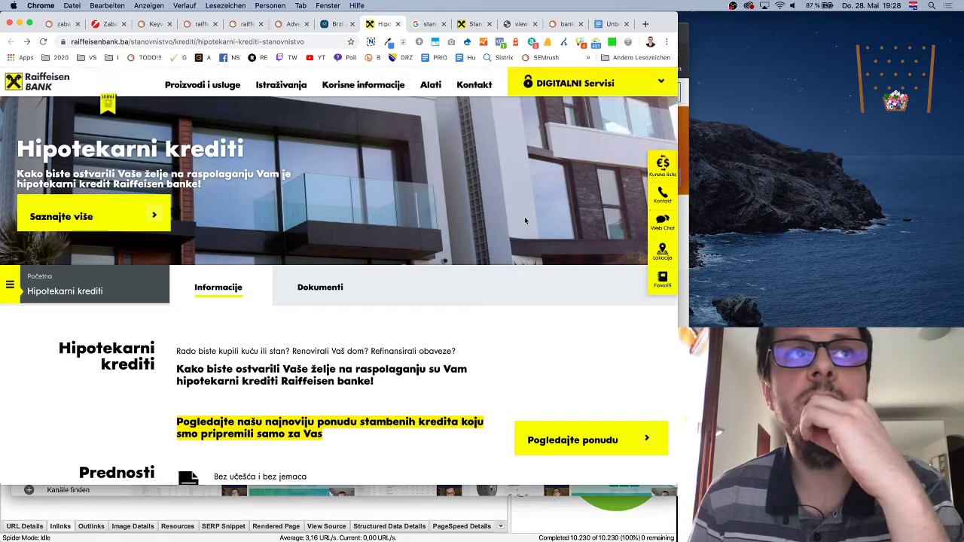
pyautogui.rightClick(529, 155)
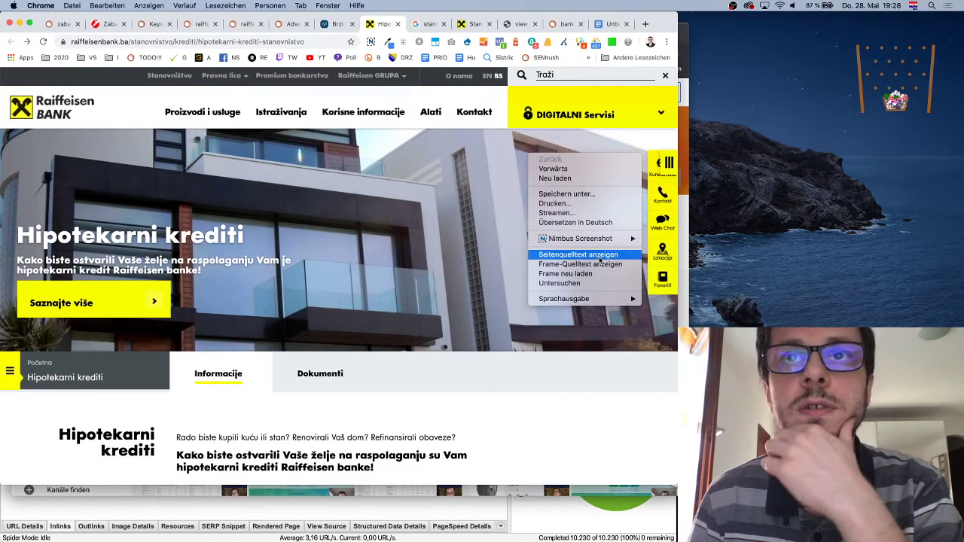
pyautogui.click(591, 281)
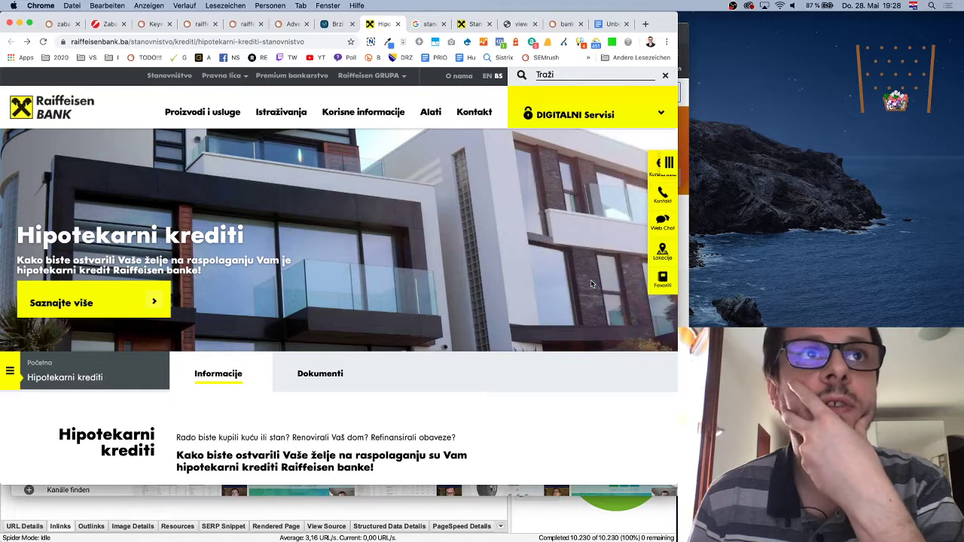
pyautogui.click(42, 41)
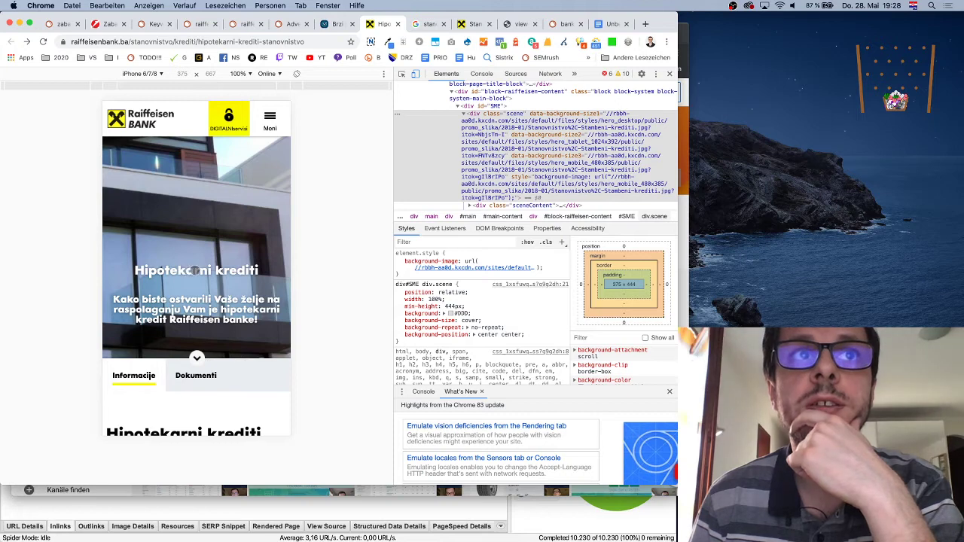
pyautogui.rightClick(194, 269)
pyautogui.click(278, 403)
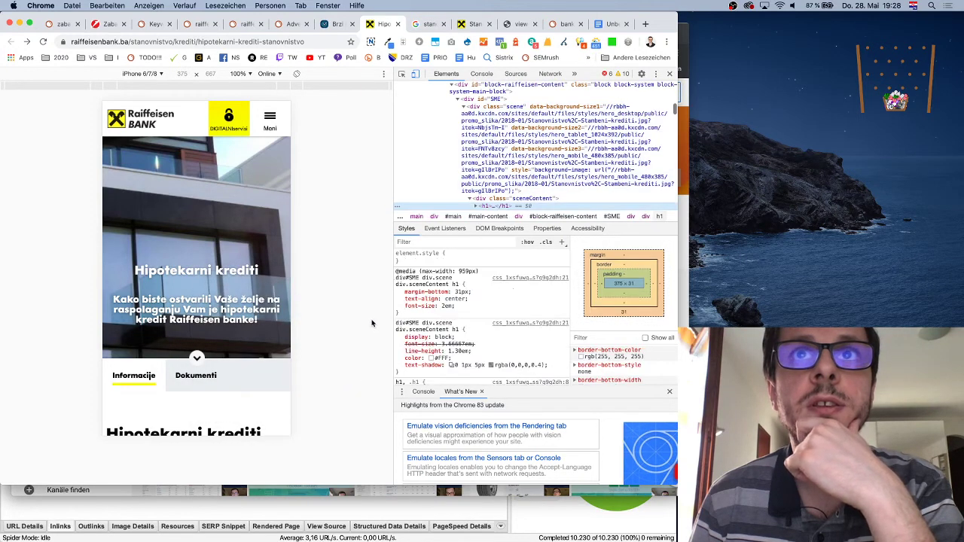
pyautogui.scroll(-2, 509, 176)
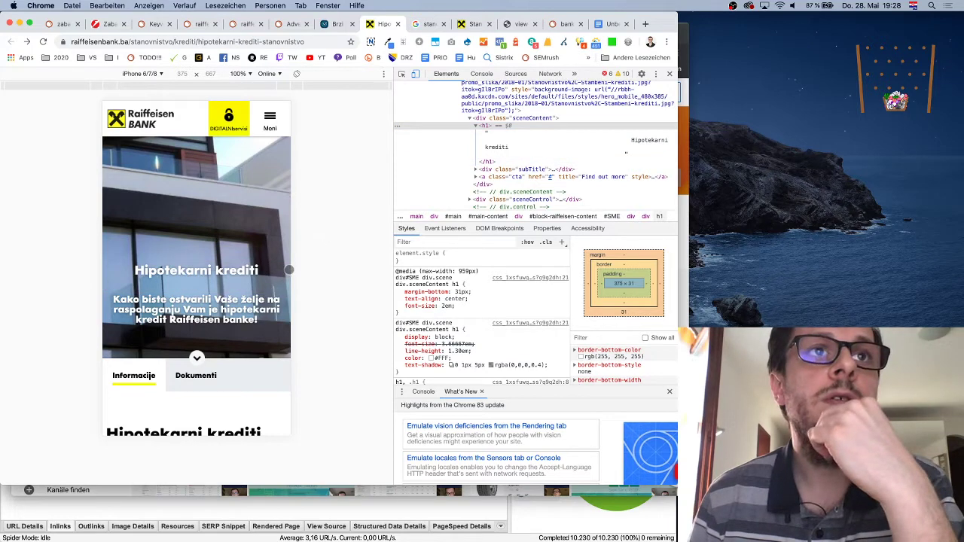
pyautogui.scroll(-2, 288, 269)
pyautogui.rightClick(167, 364)
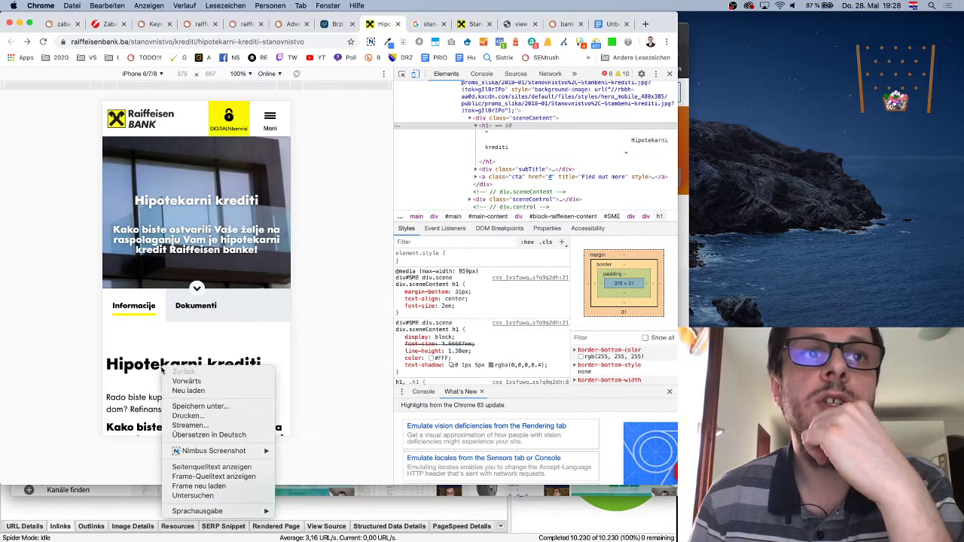
pyautogui.click(203, 507)
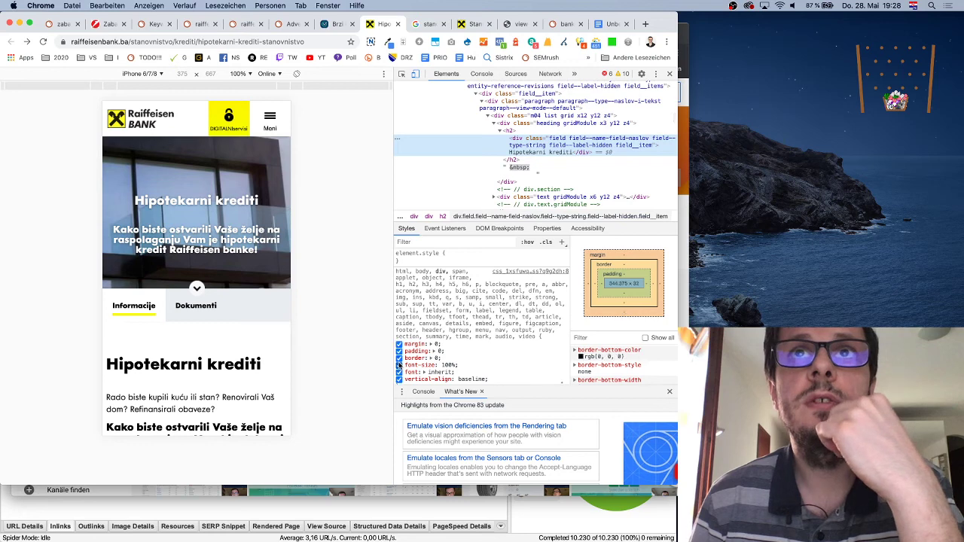
pyautogui.click(669, 73)
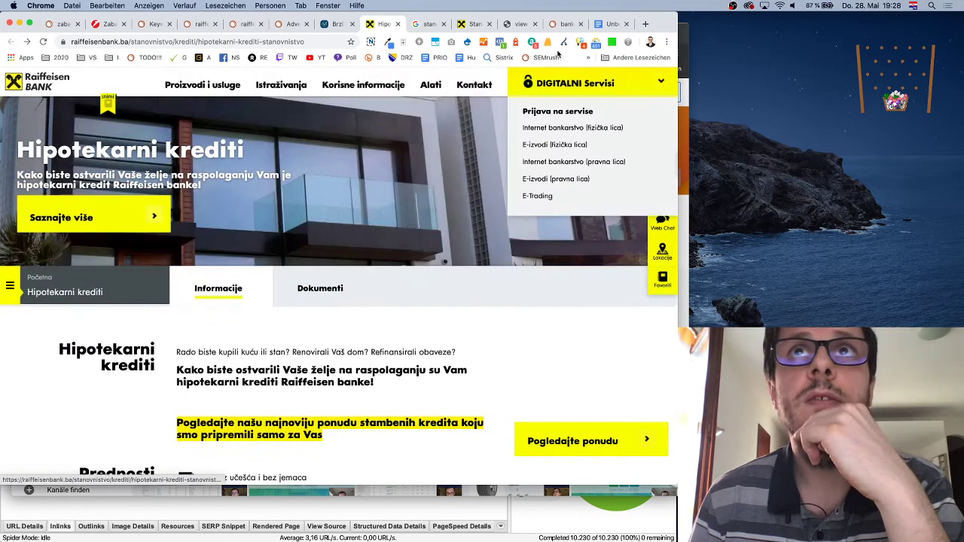
pyautogui.click(580, 42)
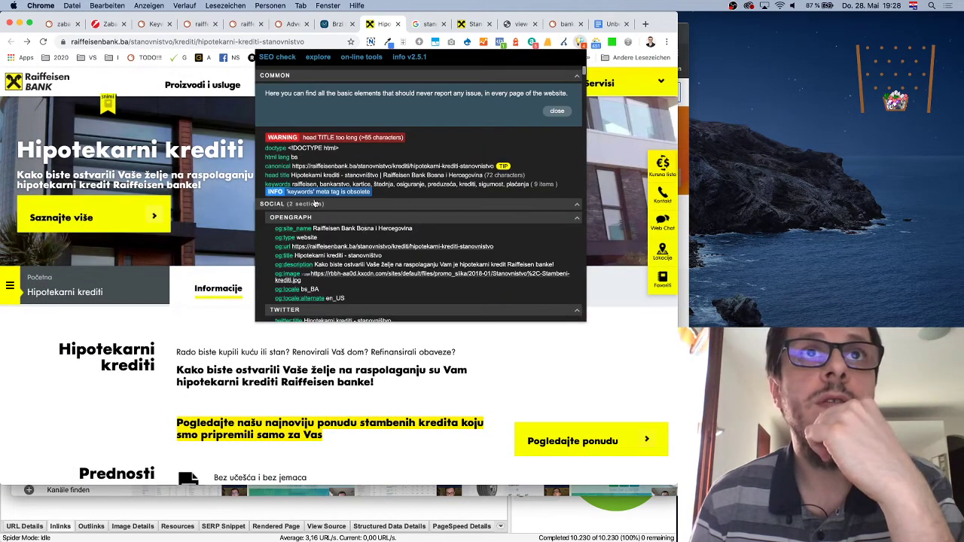
pyautogui.scroll(-10, 403, 278)
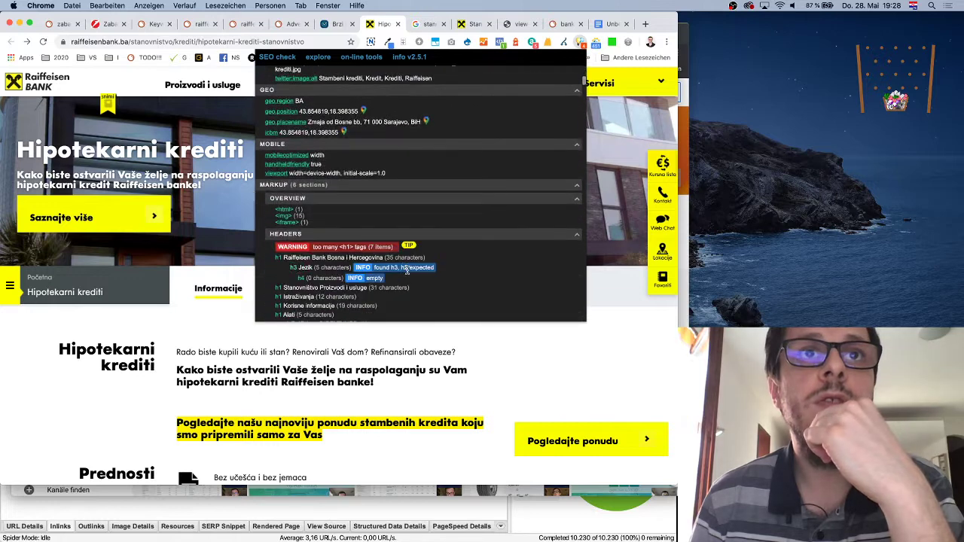
pyautogui.scroll(-1, 407, 271)
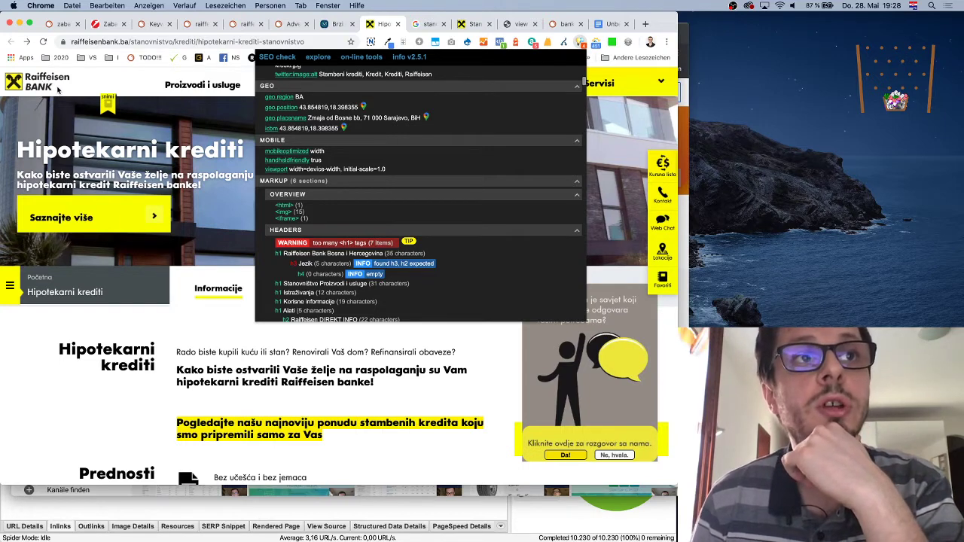
pyautogui.scroll(-3, 335, 301)
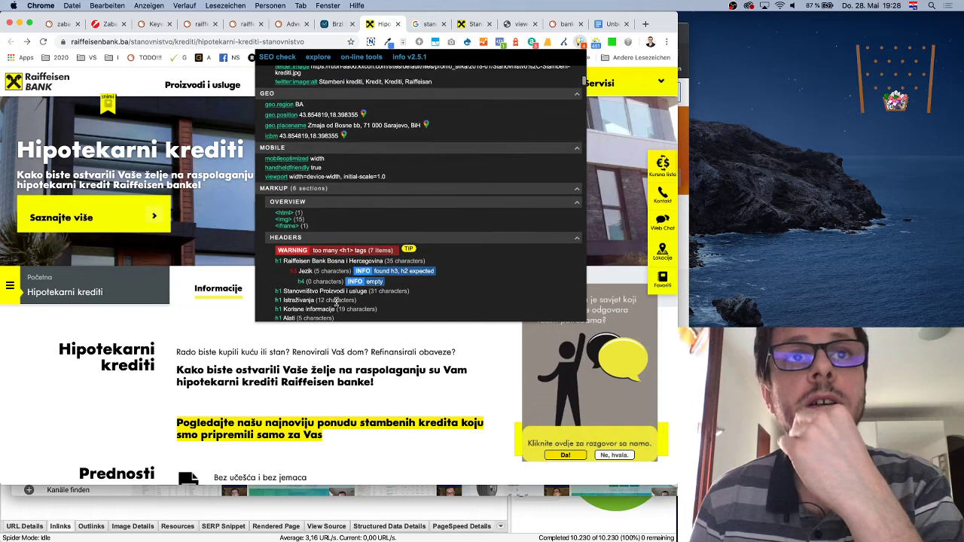
pyautogui.scroll(-6, 290, 222)
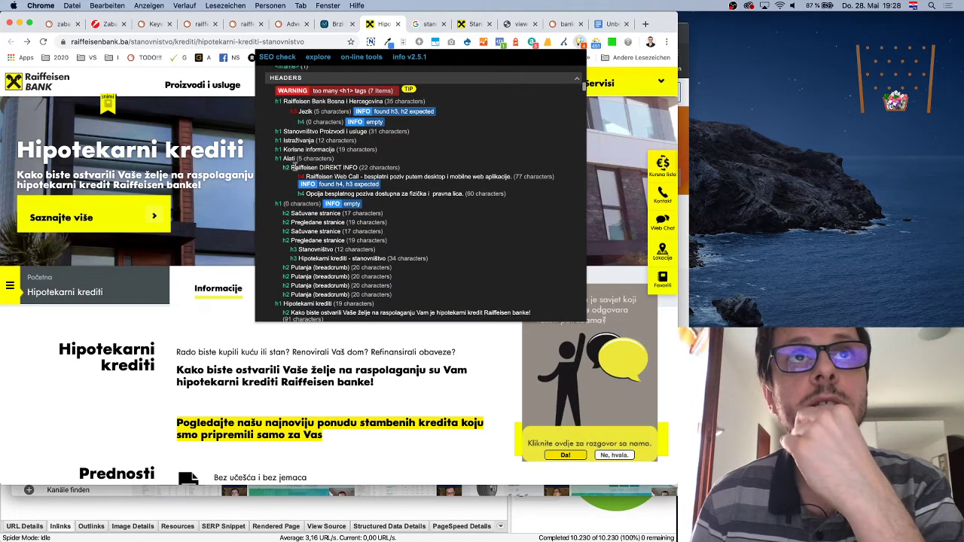
pyautogui.scroll(-3, 300, 132)
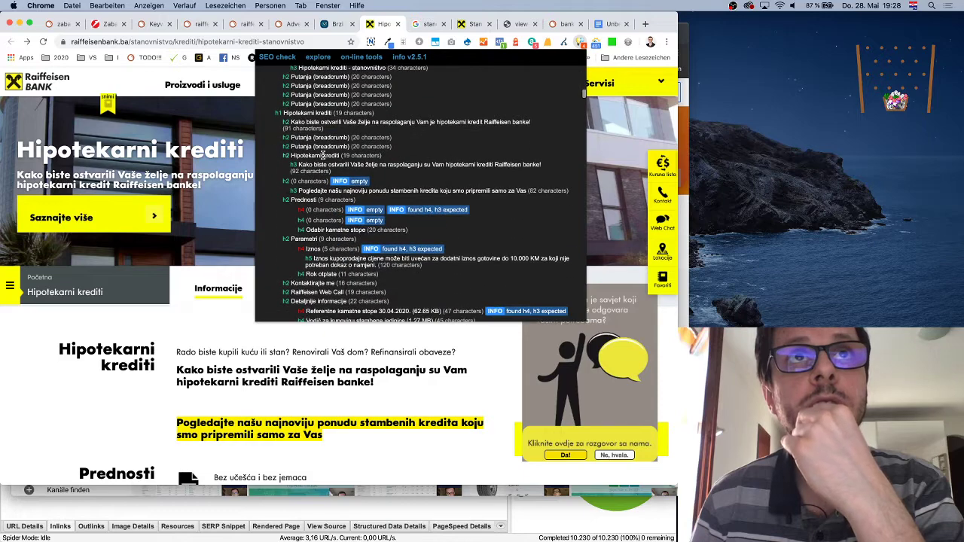
pyautogui.scroll(6, 324, 156)
pyautogui.scroll(8, 325, 158)
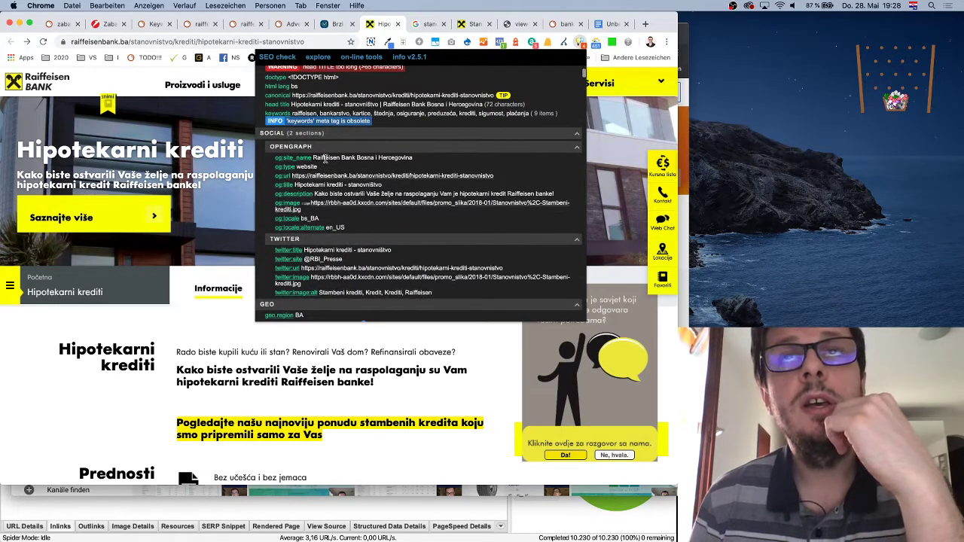
pyautogui.click(227, 126)
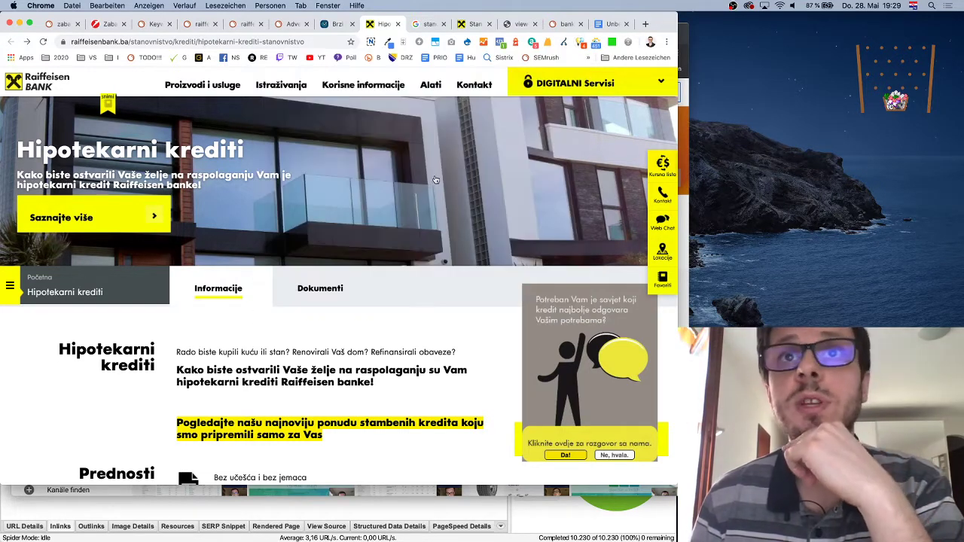
# Step: View Hipotekarni krediti in iPhone 6/7/8 emulation, dismiss the chat popup, then close DevTools
pyautogui.rightClick(488, 324)
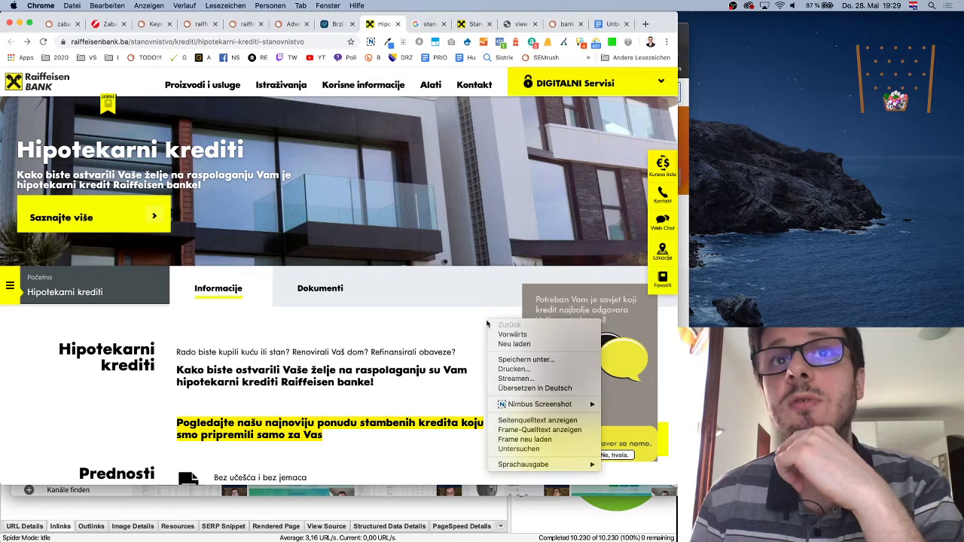
pyautogui.click(556, 448)
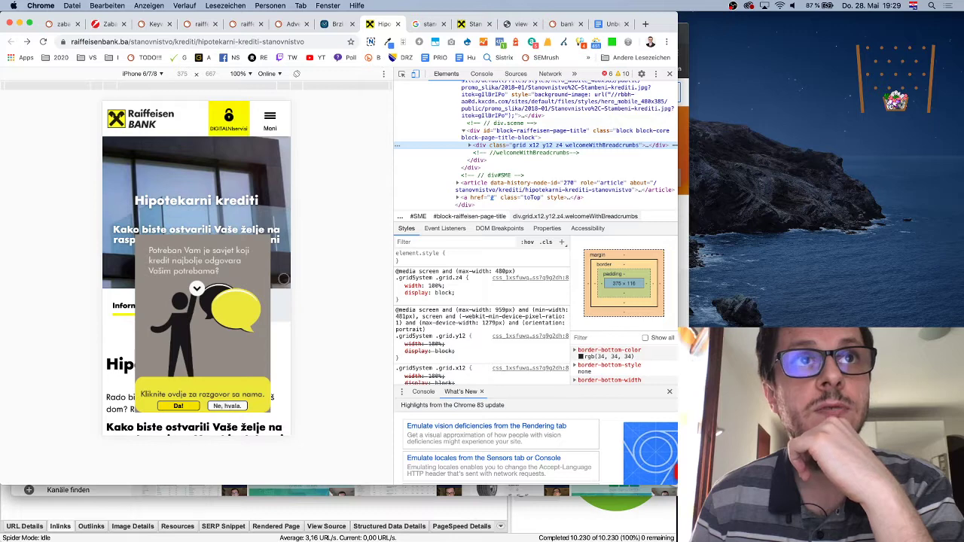
pyautogui.click(223, 408)
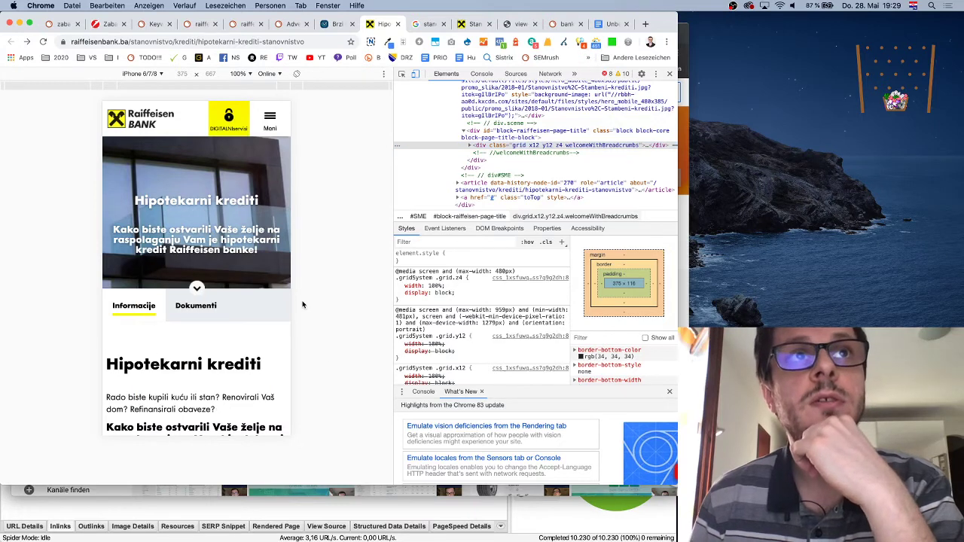
pyautogui.click(43, 42)
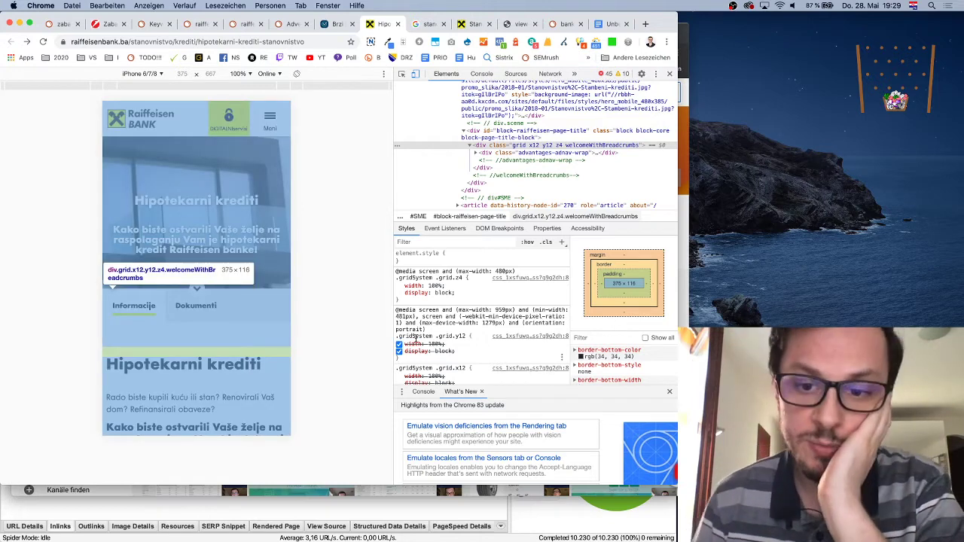
pyautogui.click(669, 74)
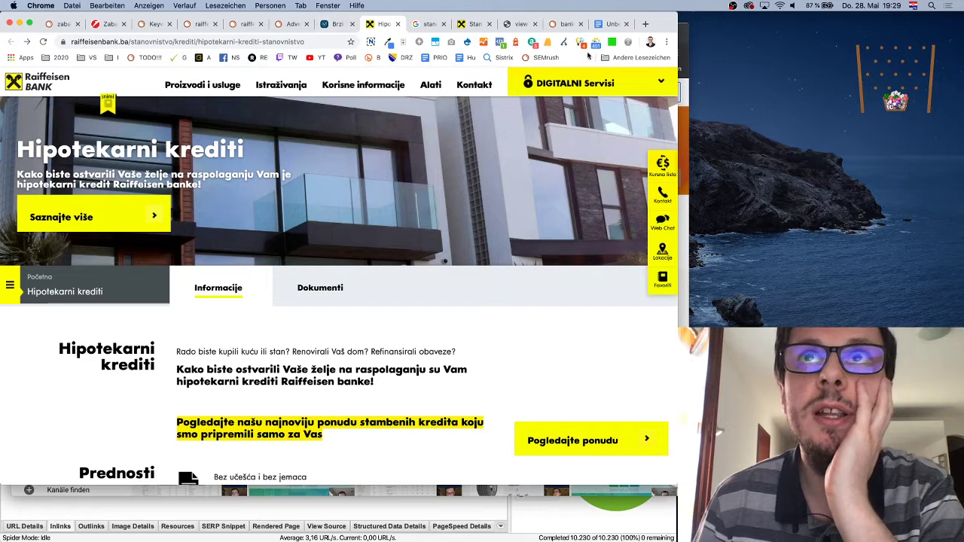
# Step: Review the mortgage page's title, meta tags and headings in SEO META in 1 CLICK
pyautogui.click(580, 42)
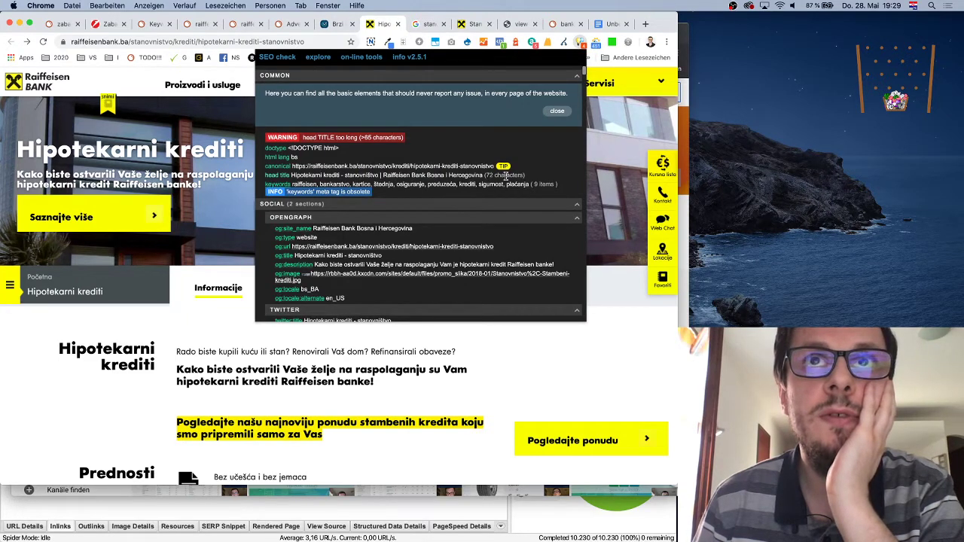
pyautogui.moveTo(506, 174); pyautogui.dragTo(339, 167)
pyautogui.click(343, 181)
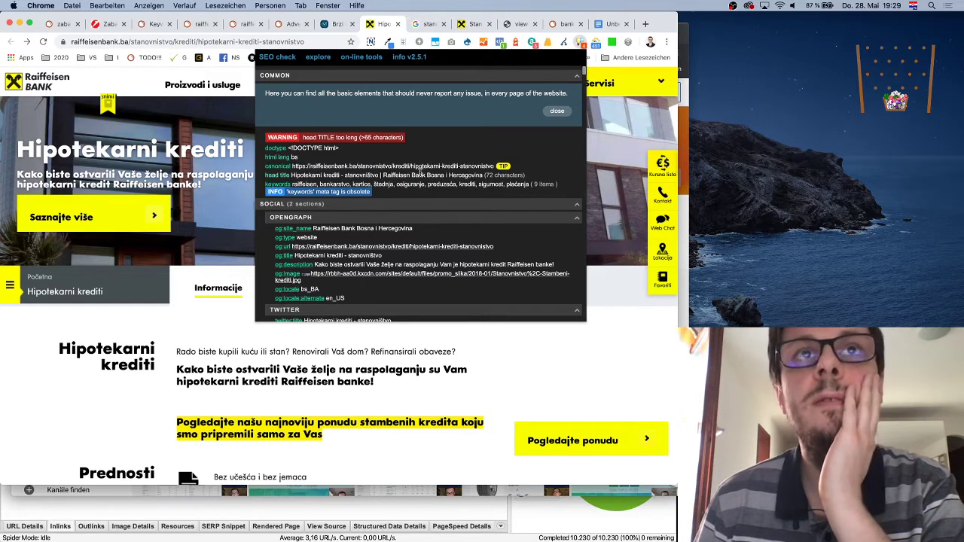
pyautogui.scroll(-10, 420, 173)
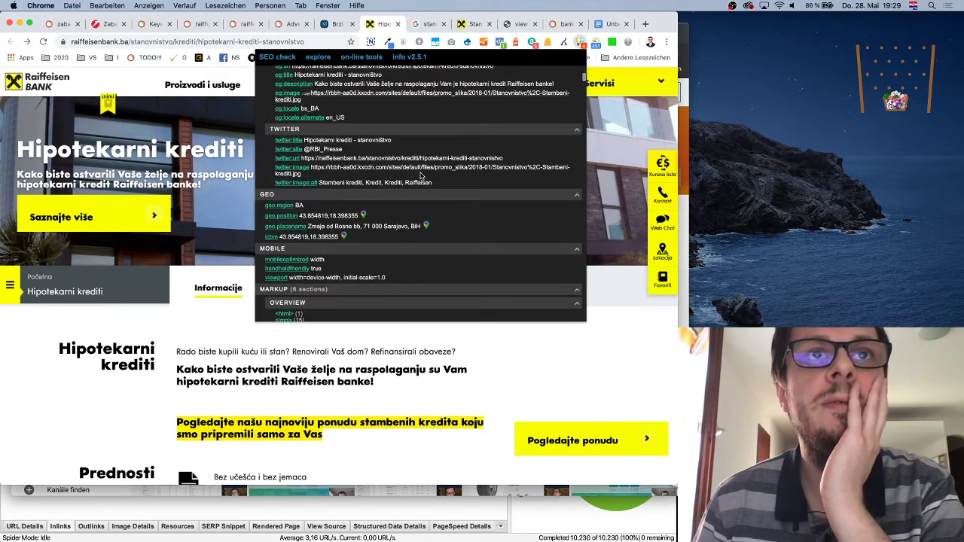
pyautogui.click(89, 336)
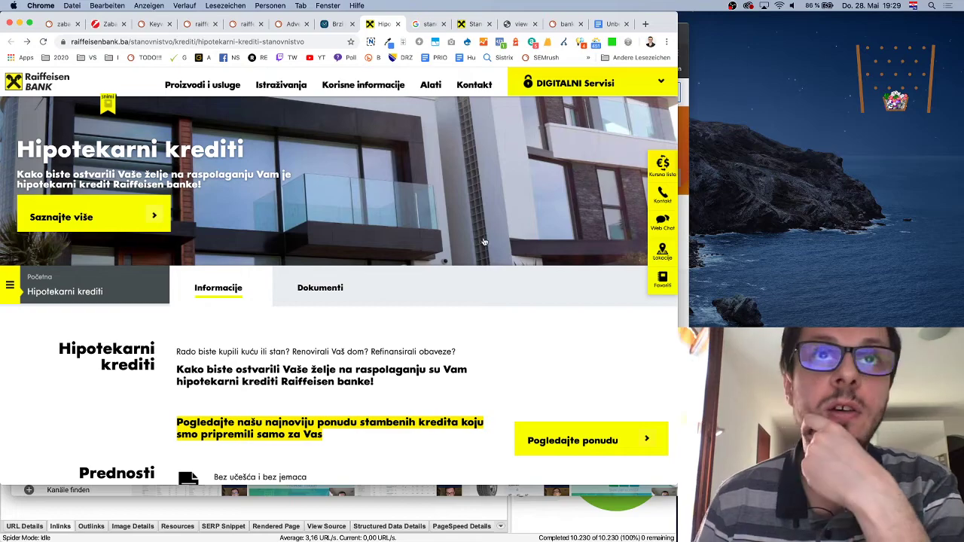
# Step: Navigate from the mortgage page to the raiffeisenbank.ba homepage
pyautogui.scroll(-15, 485, 241)
pyautogui.scroll(15, 486, 241)
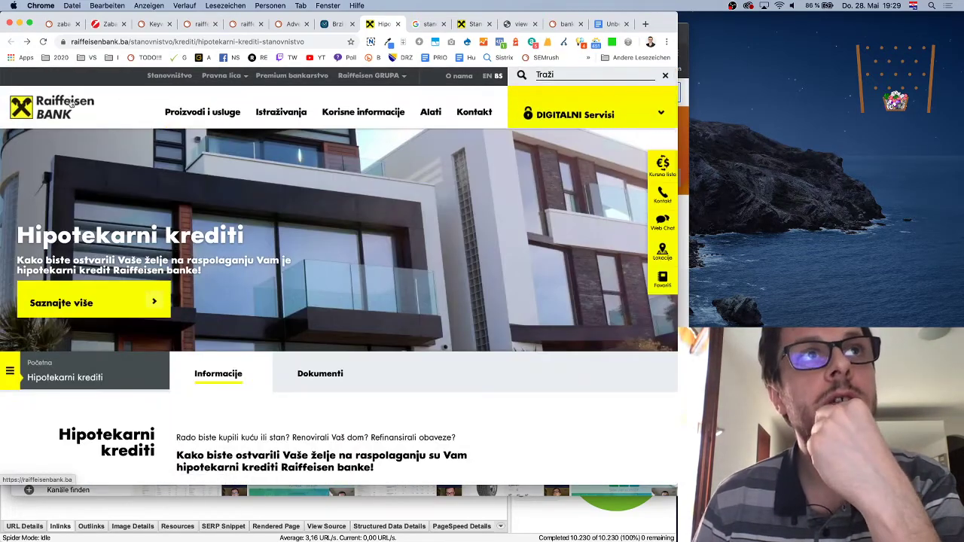
pyautogui.click(70, 104)
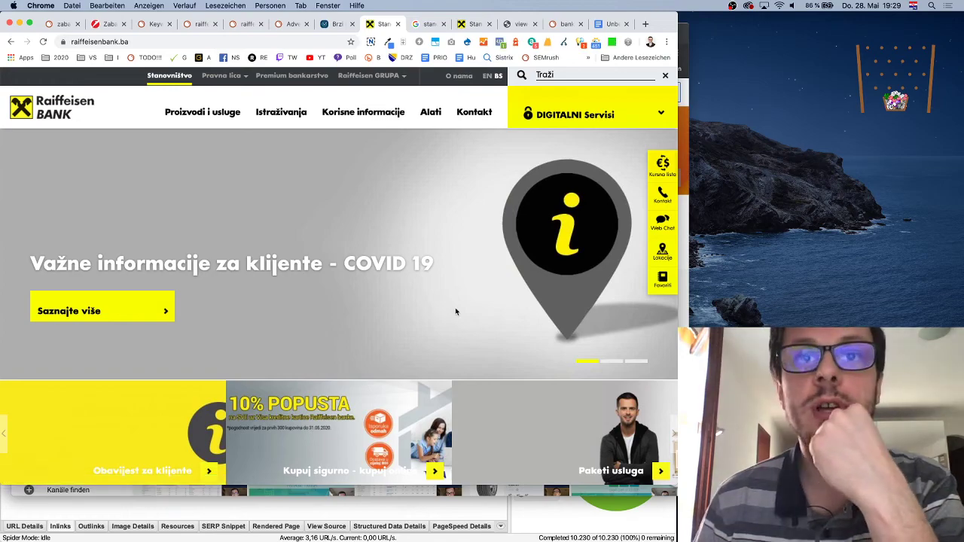
# Step: Skim the raiffeisenbank.ba homepage and show the Proizvodi i usluge menu listing Nenamjenski, Namjenski and Hipotekarni krediti
pyautogui.scroll(-5, 456, 311)
pyautogui.scroll(5, 457, 310)
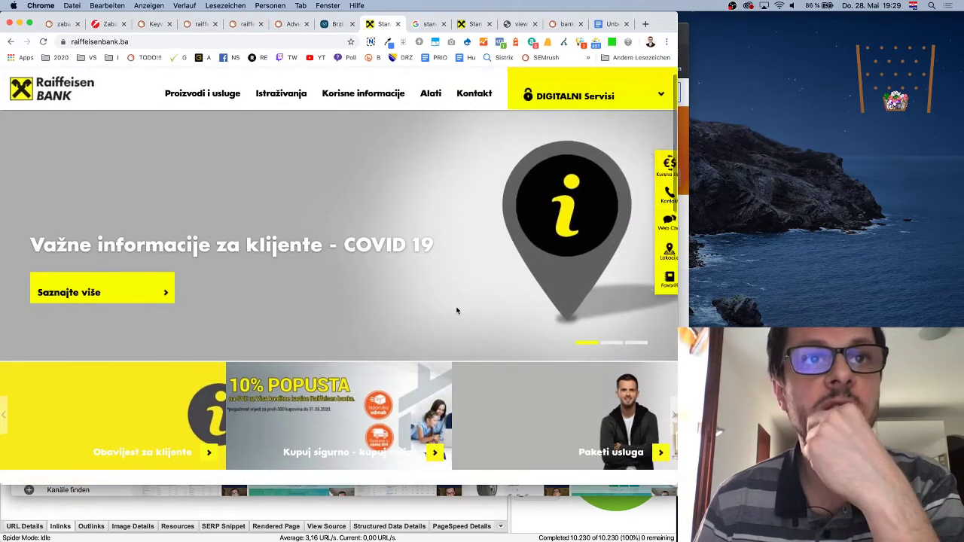
pyautogui.scroll(-5, 457, 311)
pyautogui.scroll(5, 444, 311)
pyautogui.scroll(-8, 444, 311)
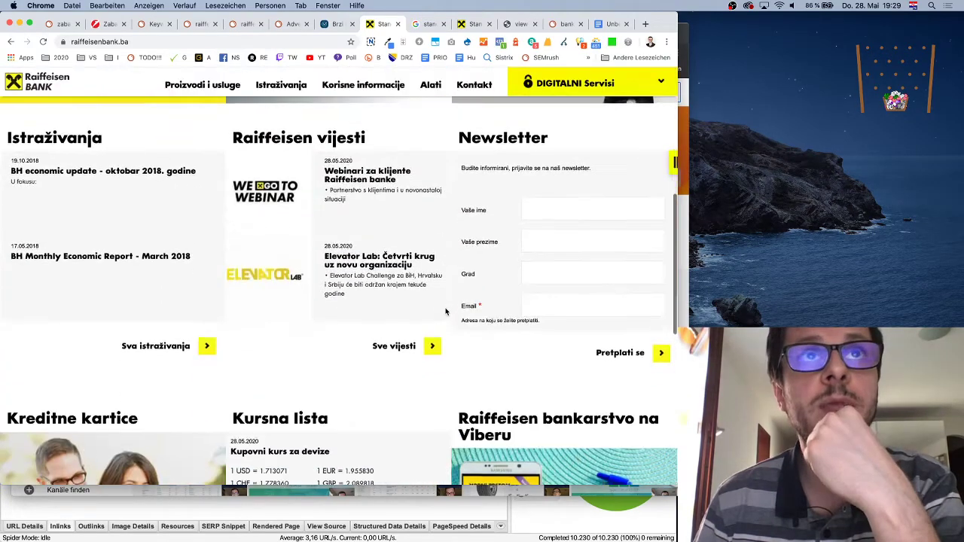
pyautogui.scroll(5, 445, 311)
pyautogui.scroll(-8, 421, 353)
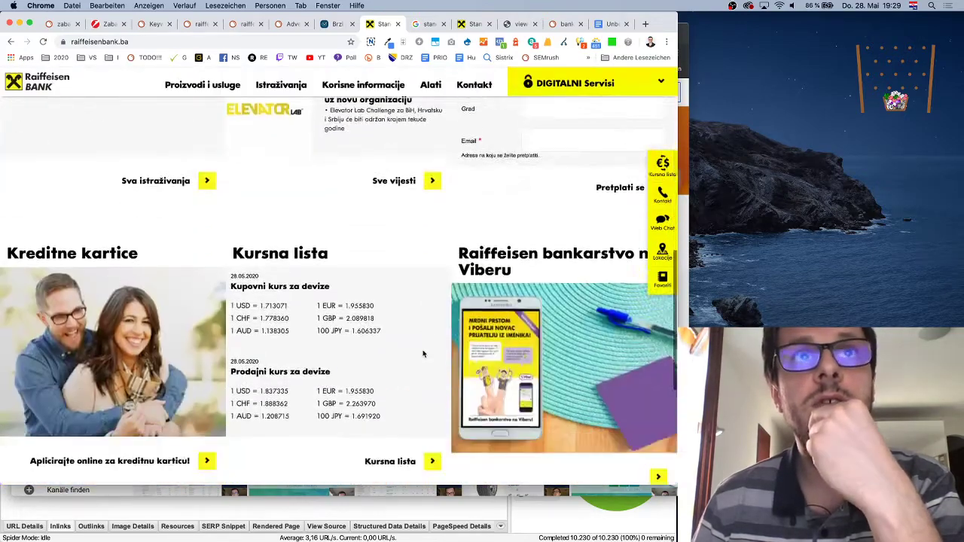
pyautogui.scroll(5, 422, 353)
pyautogui.scroll(-3, 273, 341)
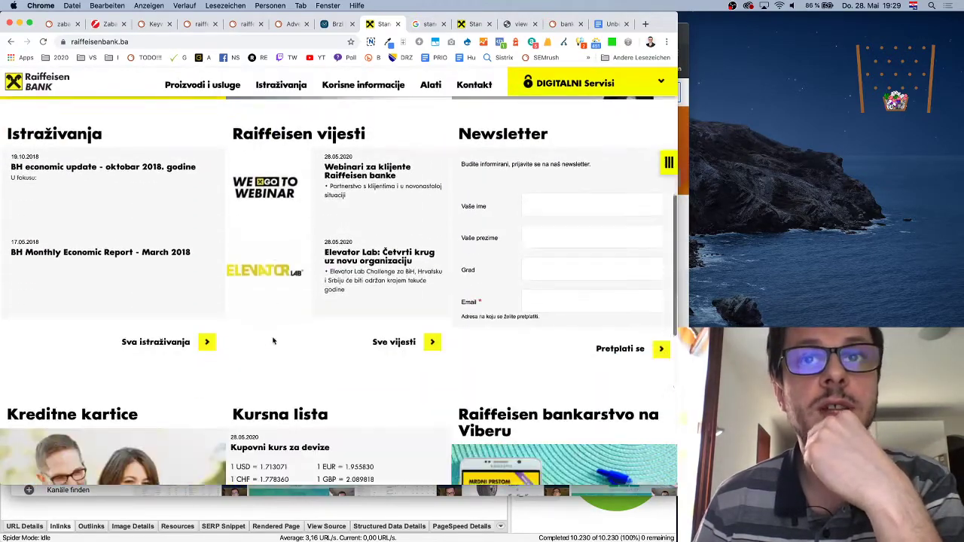
pyautogui.scroll(-1, 273, 342)
pyautogui.scroll(8, 312, 333)
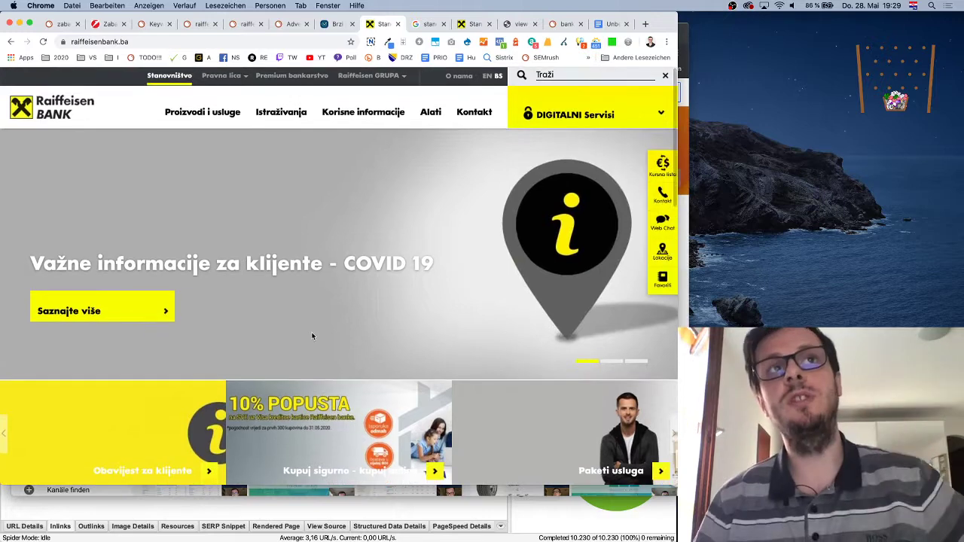
pyautogui.scroll(-7, 313, 336)
pyautogui.scroll(3, 312, 336)
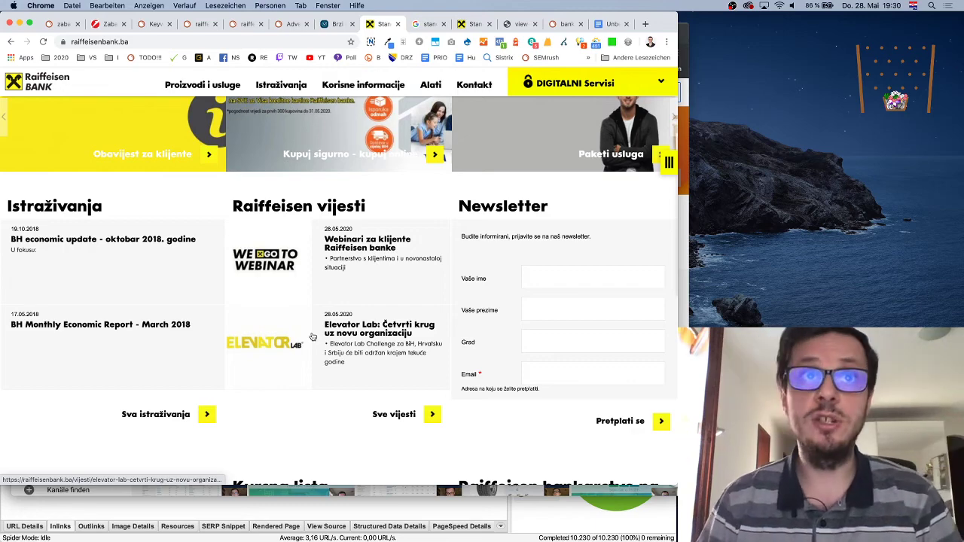
pyautogui.scroll(-4, 359, 339)
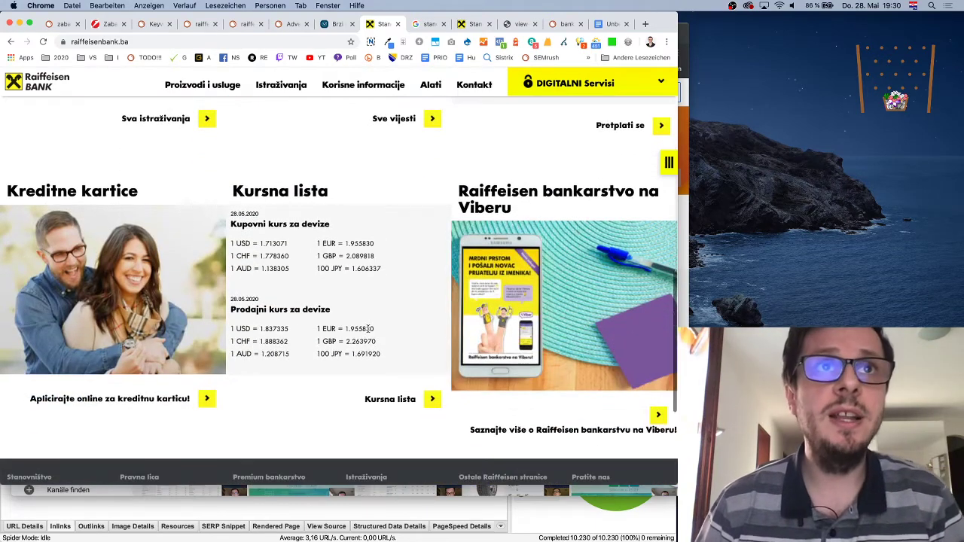
pyautogui.scroll(10, 364, 329)
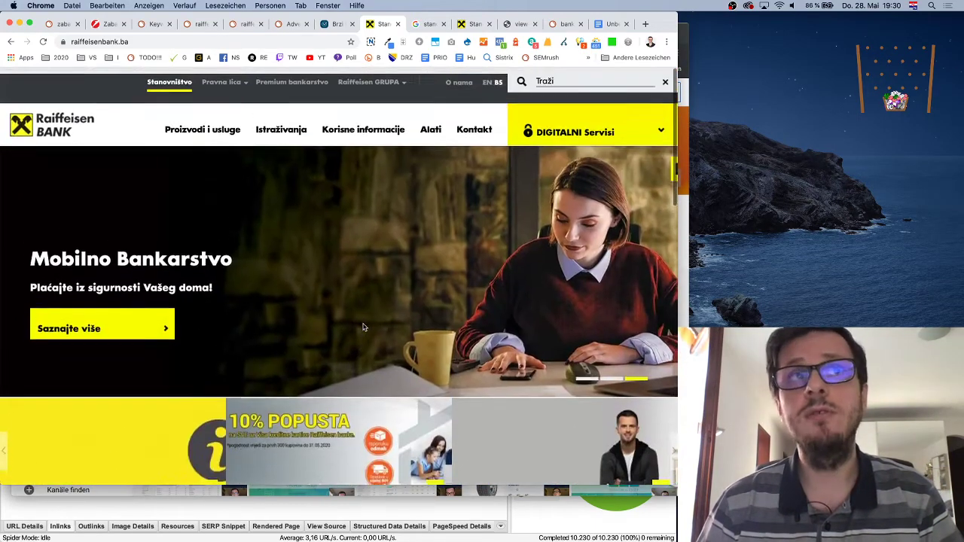
pyautogui.moveTo(227, 111)
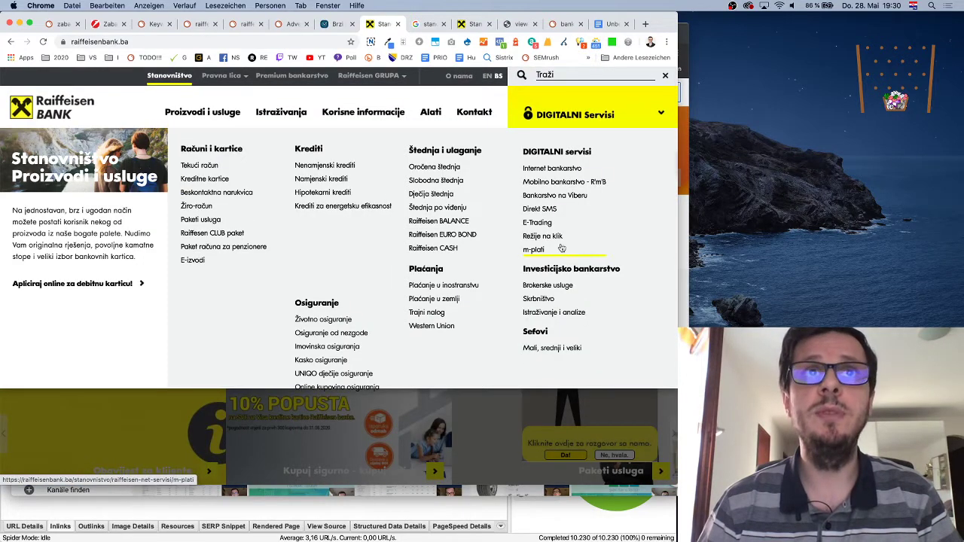
# Step: Open the Nenamjenski krediti loan page and scroll through its details
pyautogui.click(341, 167)
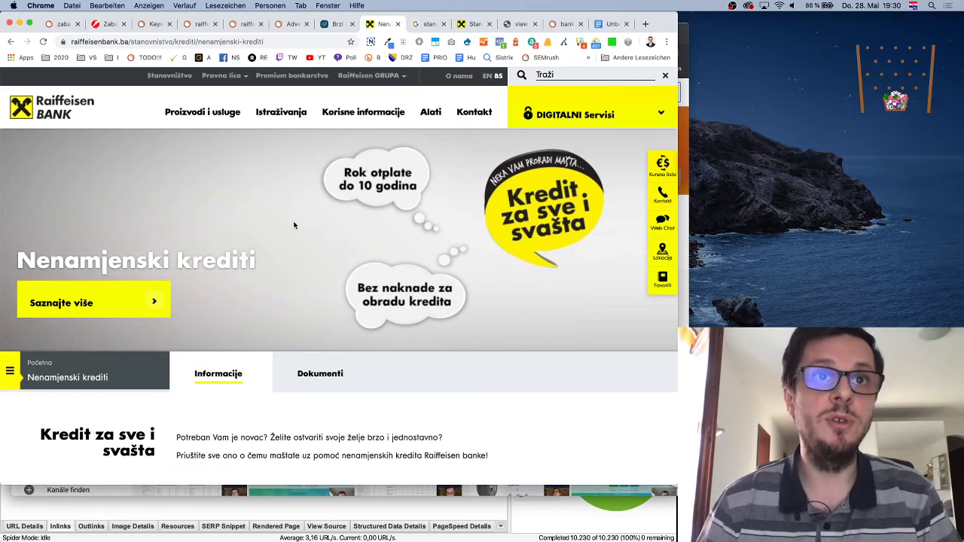
pyautogui.scroll(-5, 293, 225)
pyautogui.scroll(-4, 552, 165)
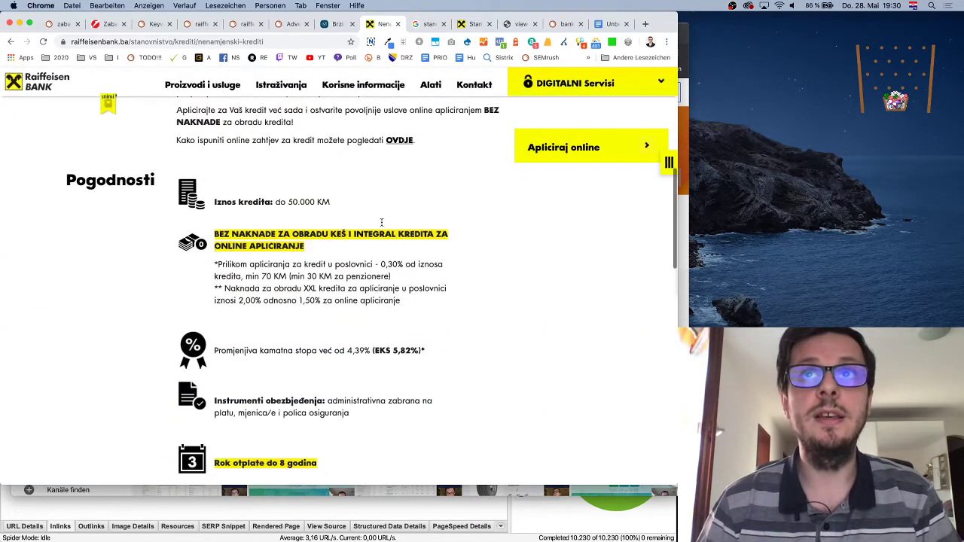
# Step: Open the Apliciraj online credit application form and review its fields
pyautogui.click(553, 163)
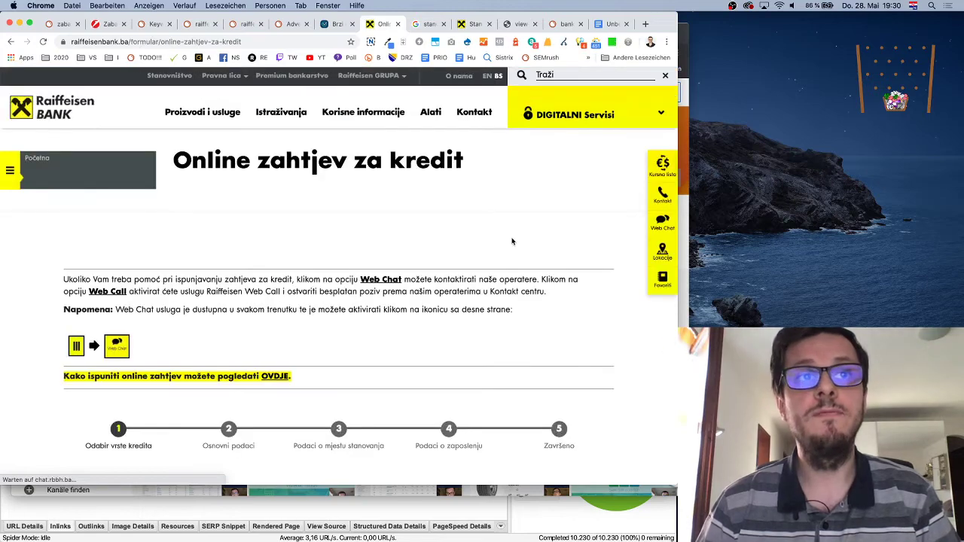
pyautogui.scroll(-8, 512, 240)
pyautogui.scroll(6, 515, 241)
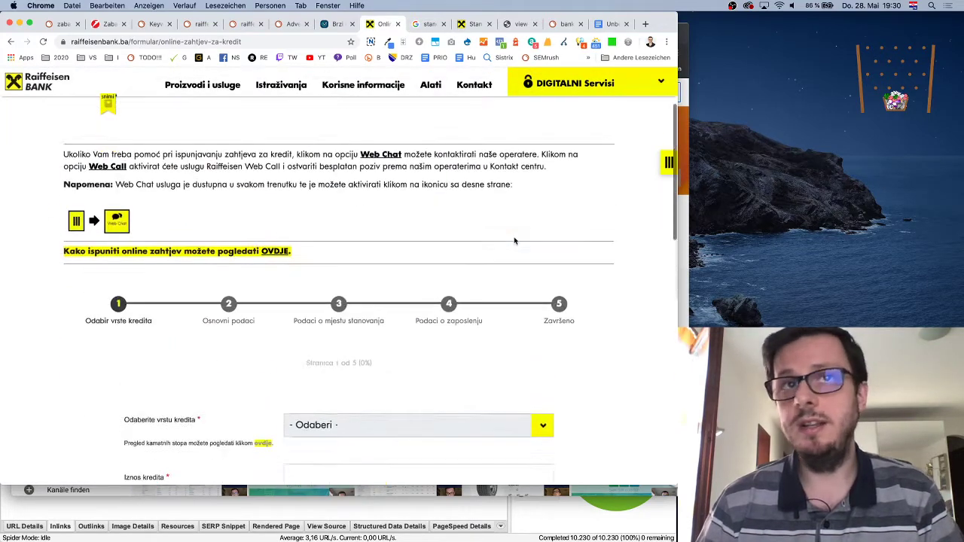
pyautogui.scroll(3, 515, 241)
pyautogui.scroll(-8, 516, 240)
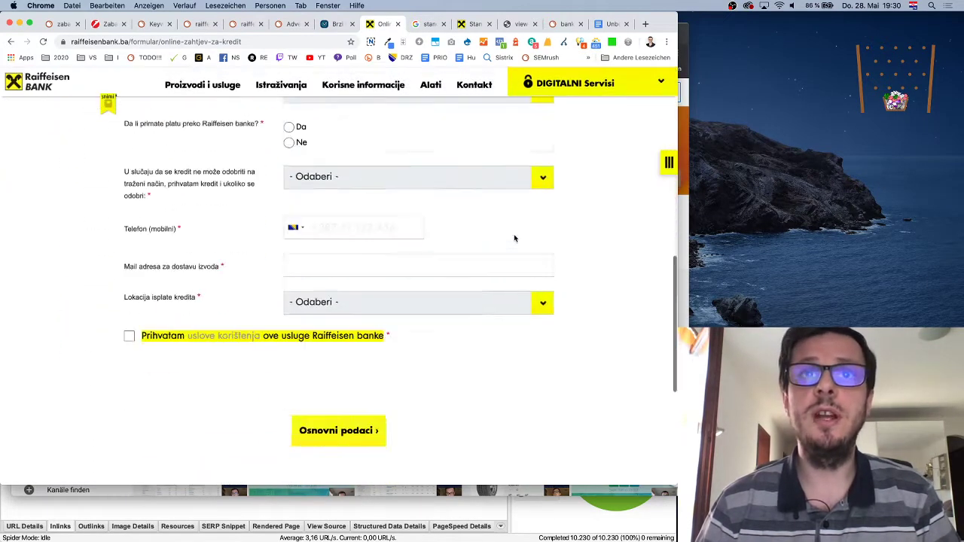
pyautogui.scroll(10, 513, 239)
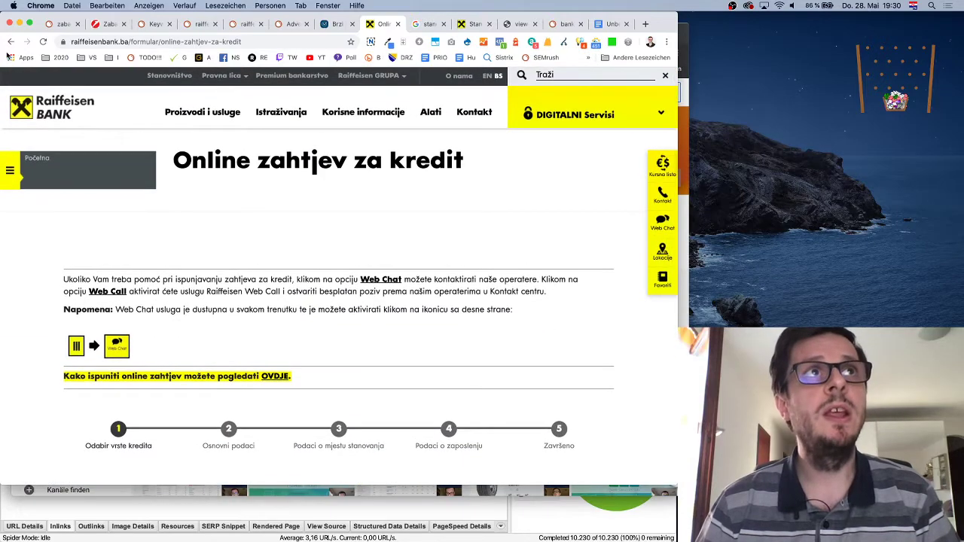
# Step: Return to the Nenamjenski krediti page showing loans up to 50.000 KM at 4,39%
pyautogui.click(10, 42)
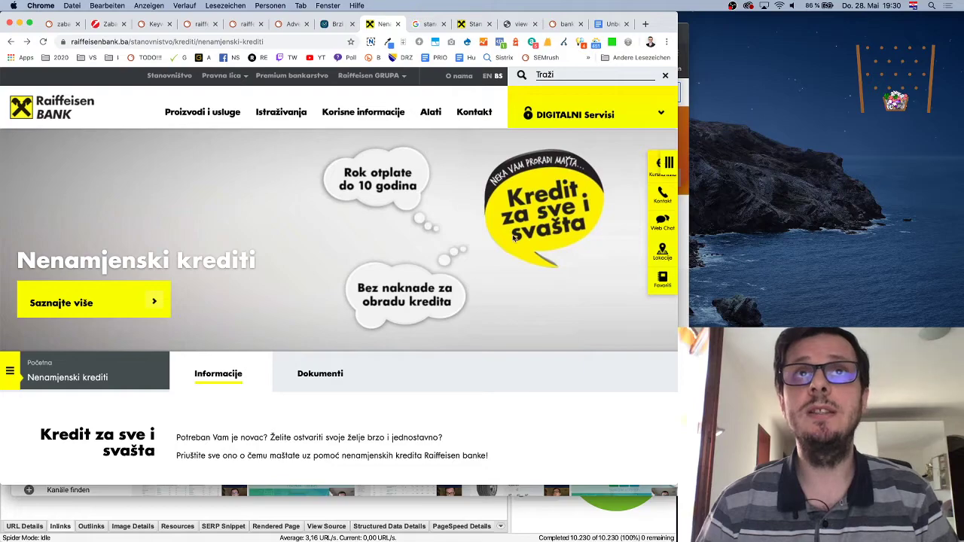
pyautogui.scroll(-20, 513, 269)
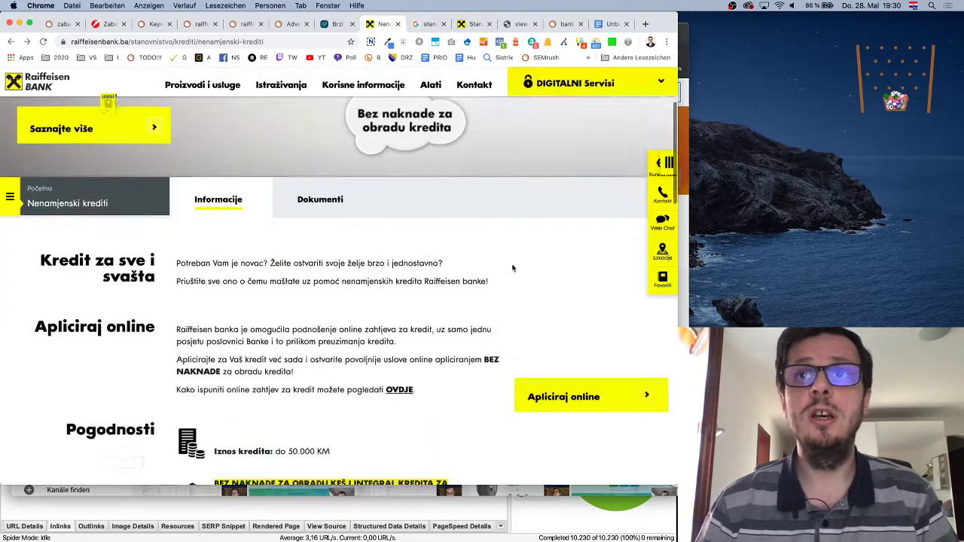
pyautogui.scroll(20, 512, 266)
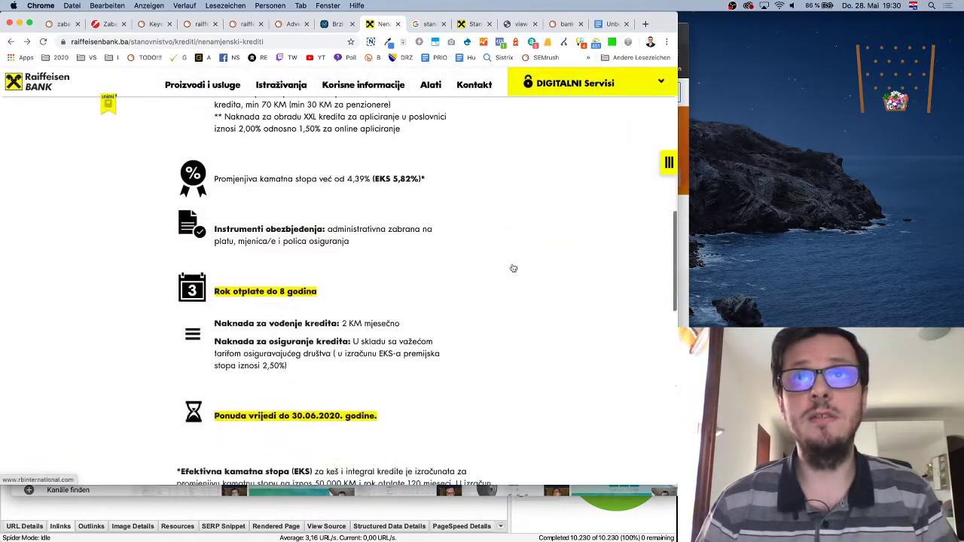
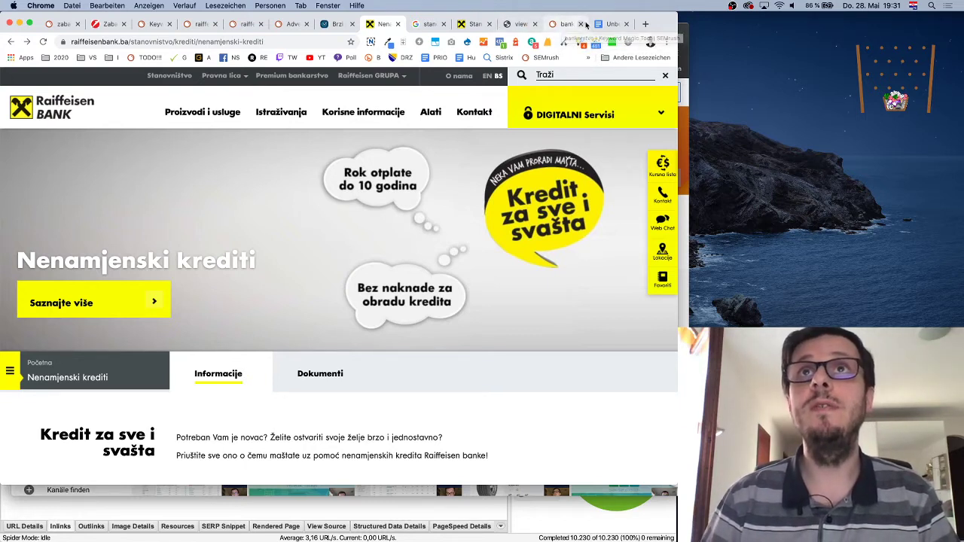
# Step: Switch to the kreddy.ba quick-loans page and block its notification permission request
pyautogui.click(337, 25)
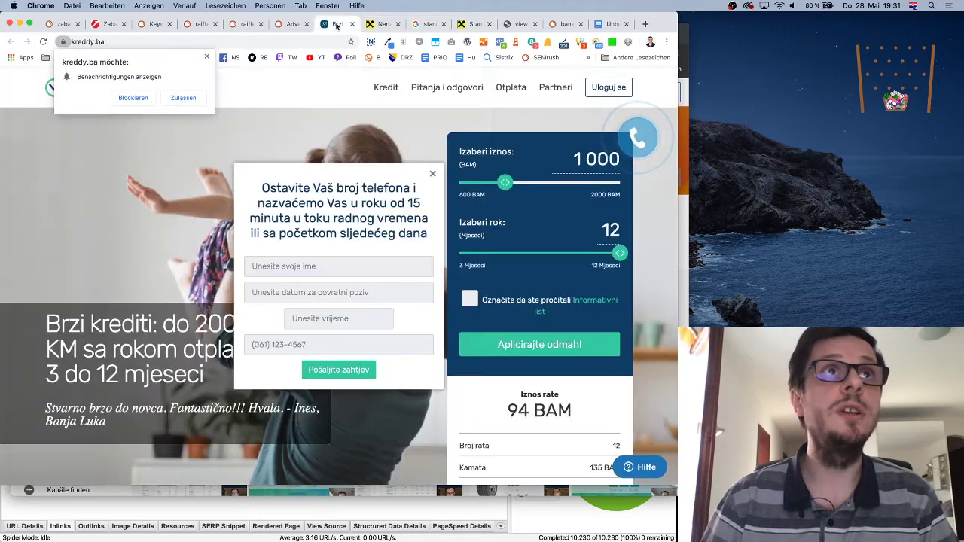
pyautogui.click(206, 56)
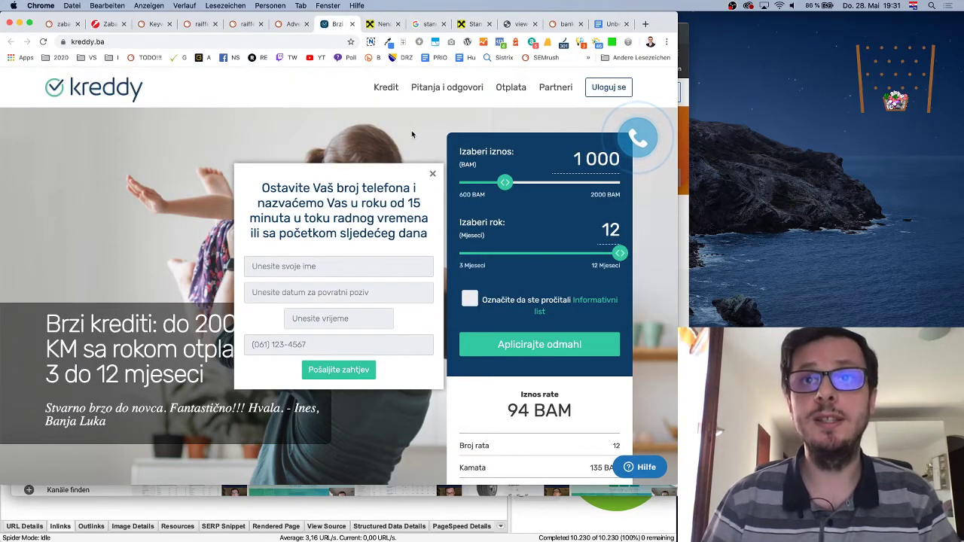
pyautogui.scroll(-10, 412, 134)
pyautogui.scroll(10, 412, 134)
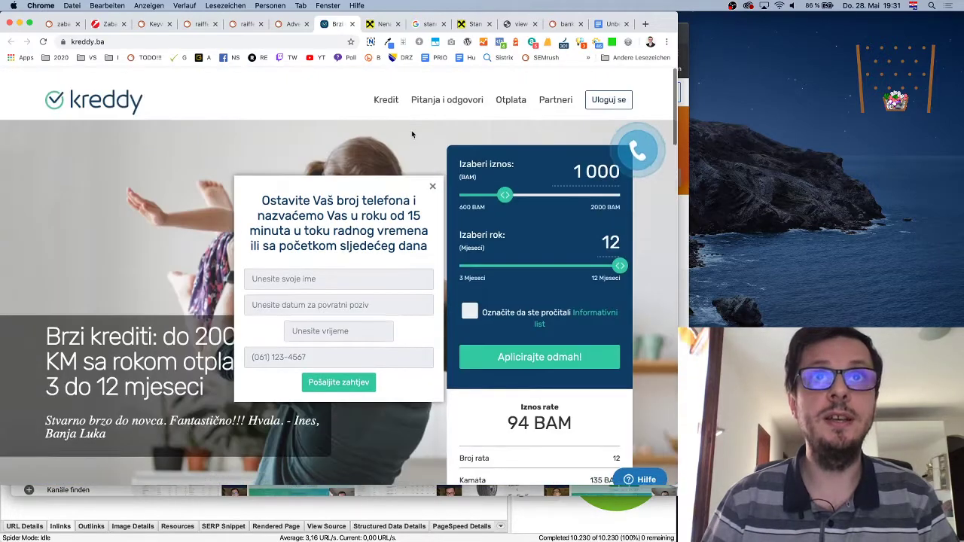
pyautogui.scroll(-1, 411, 134)
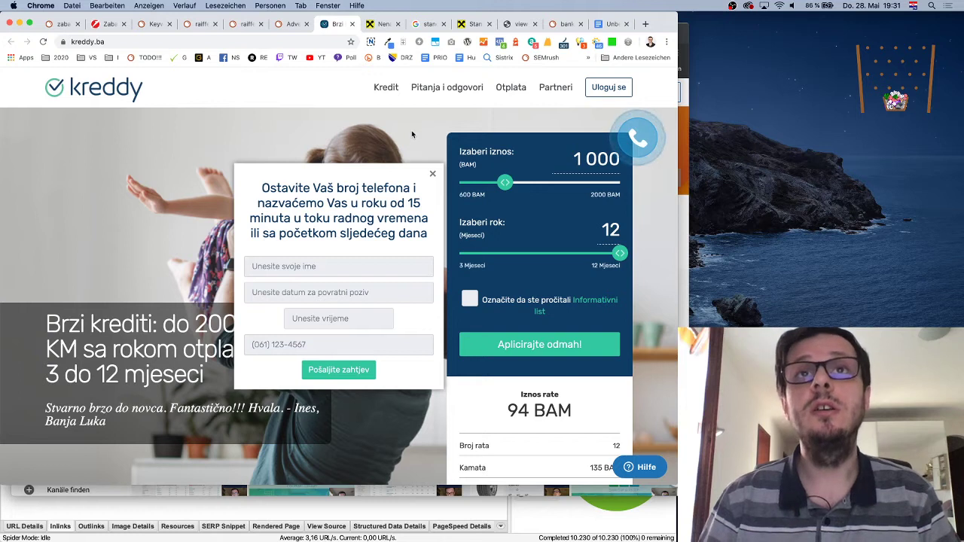
# Step: Close the callback popup and set the loan calculator to 1 590 BAM over 12 months
pyautogui.click(434, 175)
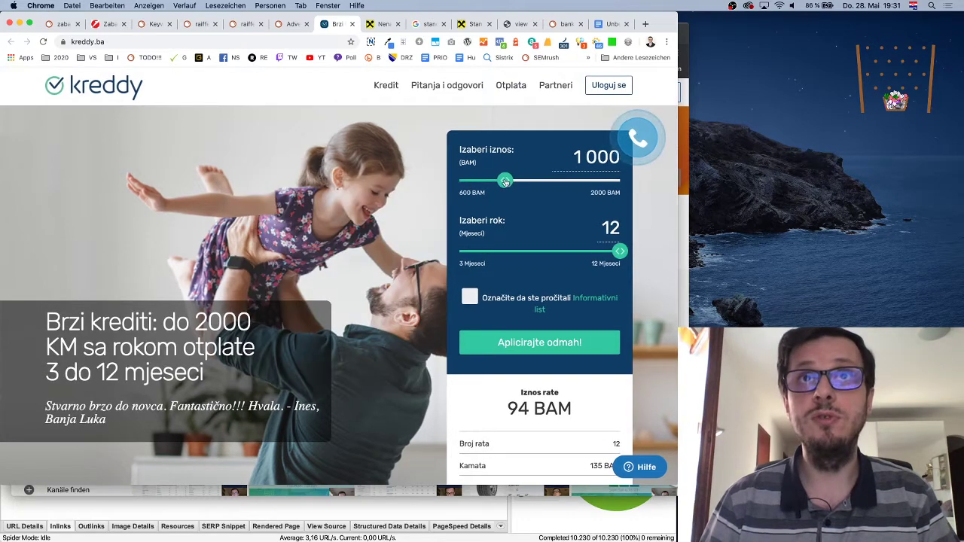
pyautogui.moveTo(509, 184); pyautogui.dragTo(621, 183)
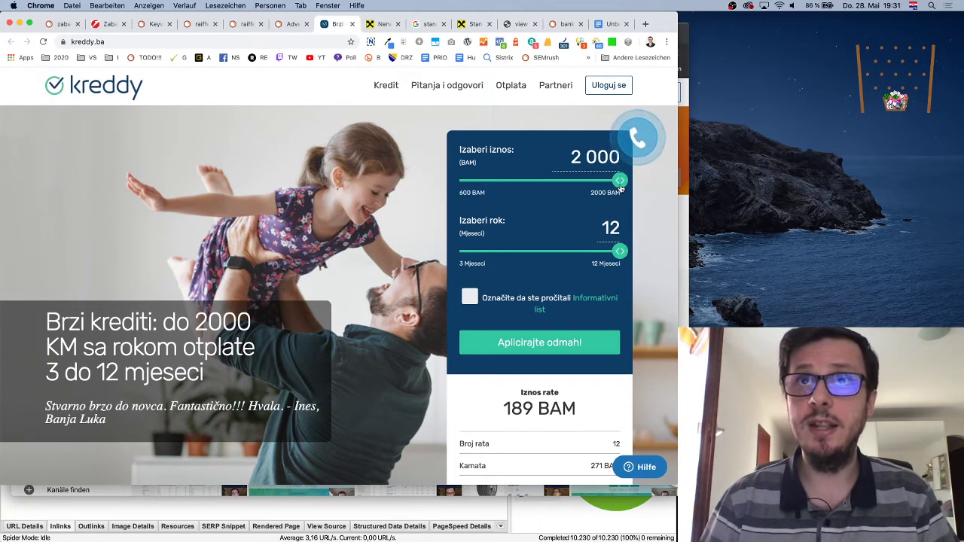
pyautogui.moveTo(621, 188); pyautogui.dragTo(573, 188)
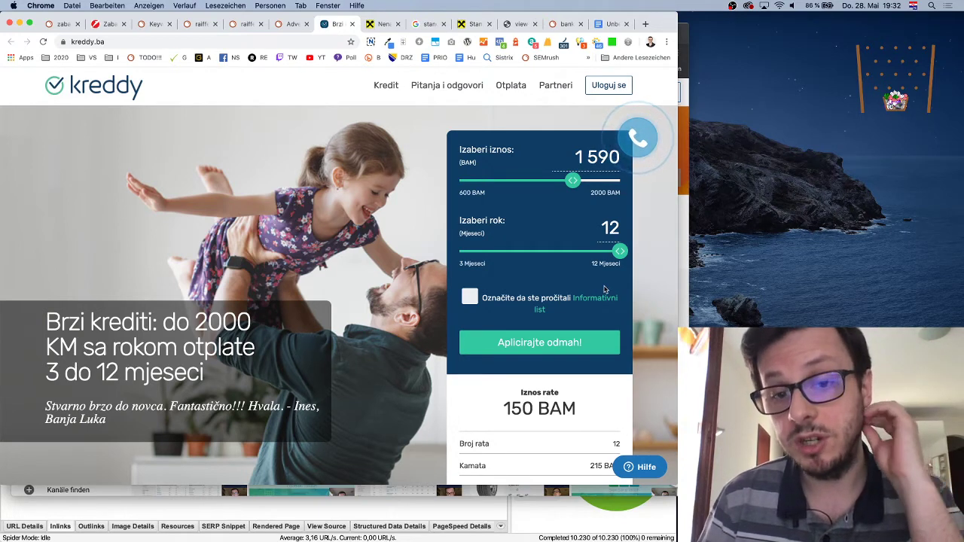
pyautogui.scroll(1, 604, 289)
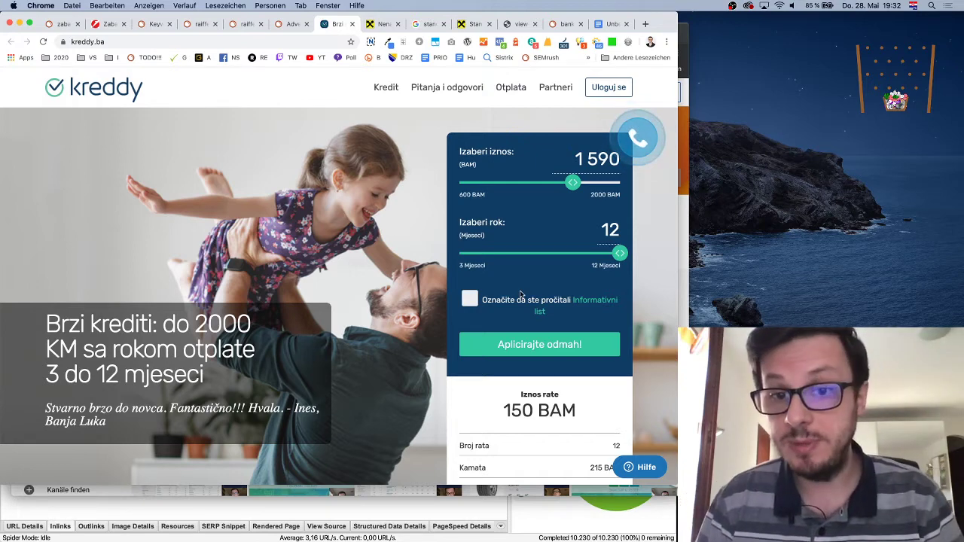
# Step: Review the kreddy.ba page and select the headline 'Brzi krediti'
pyautogui.scroll(-5, 509, 282)
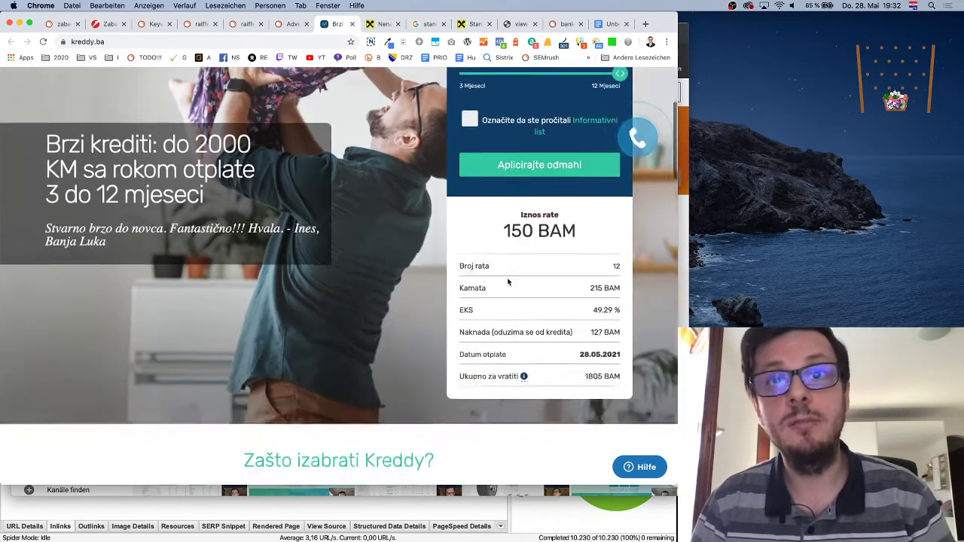
pyautogui.scroll(-15, 509, 282)
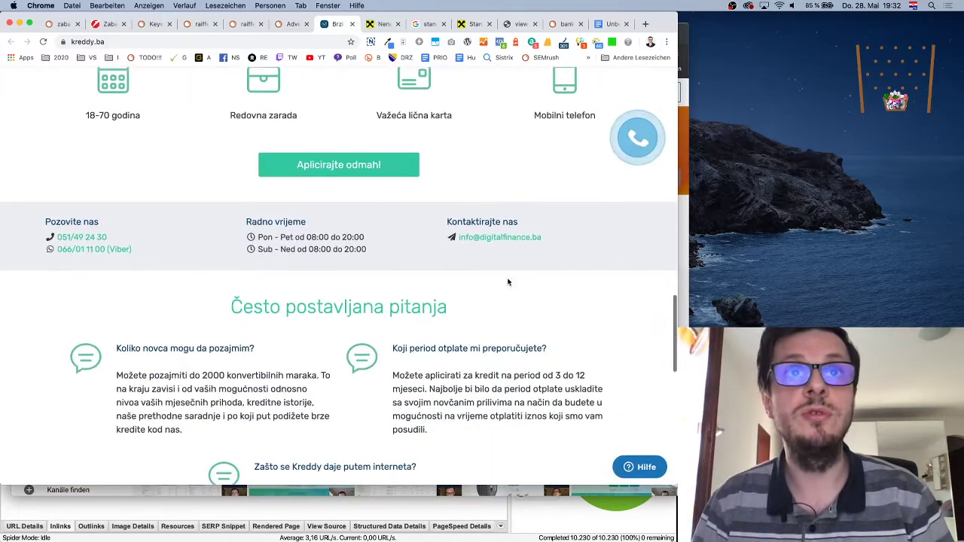
pyautogui.scroll(-6, 508, 282)
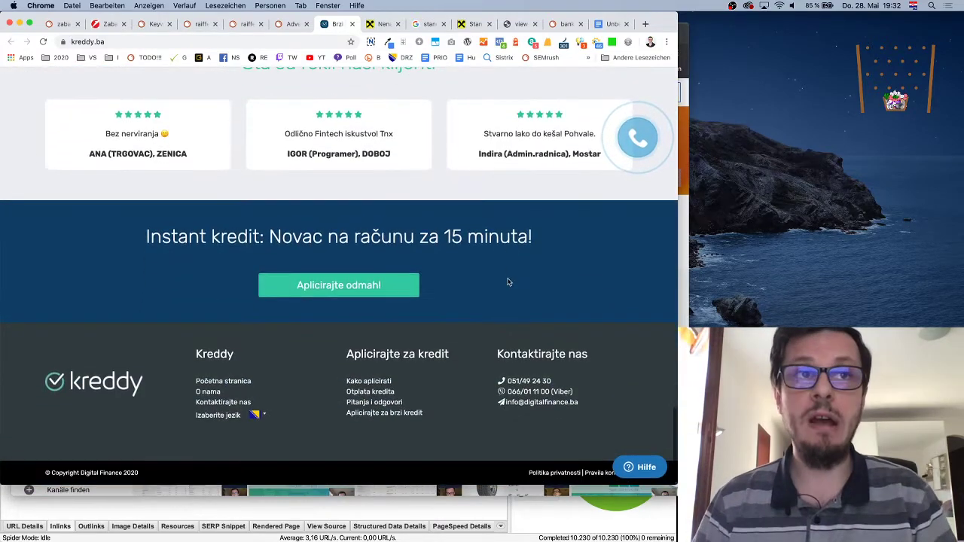
pyautogui.scroll(15, 508, 282)
pyautogui.scroll(10, 507, 282)
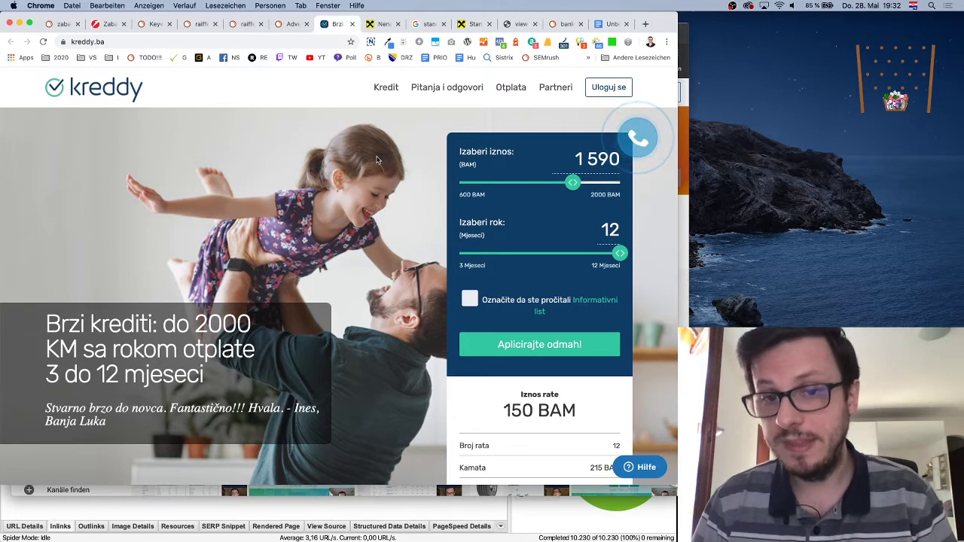
pyautogui.scroll(-3, 419, 262)
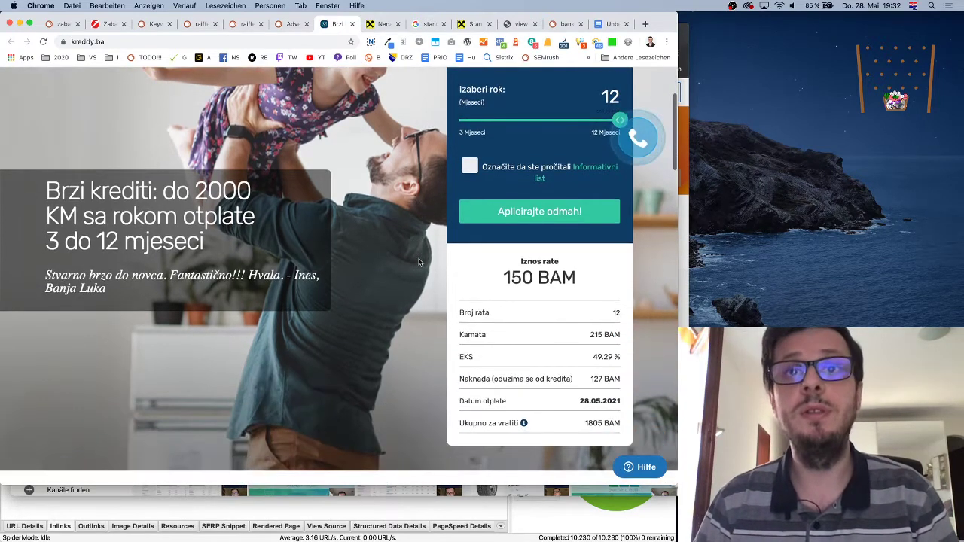
pyautogui.scroll(3, 419, 262)
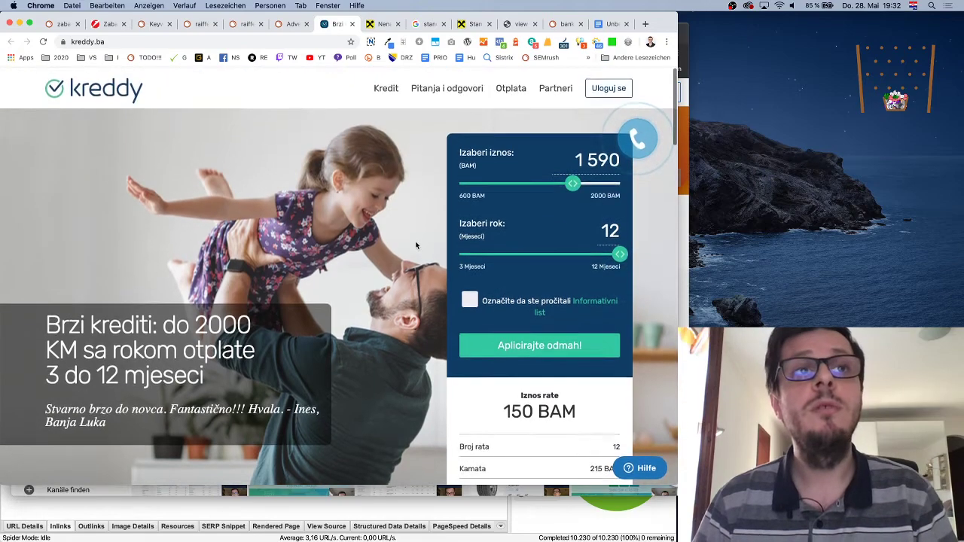
pyautogui.scroll(-10, 416, 245)
pyautogui.scroll(10, 415, 245)
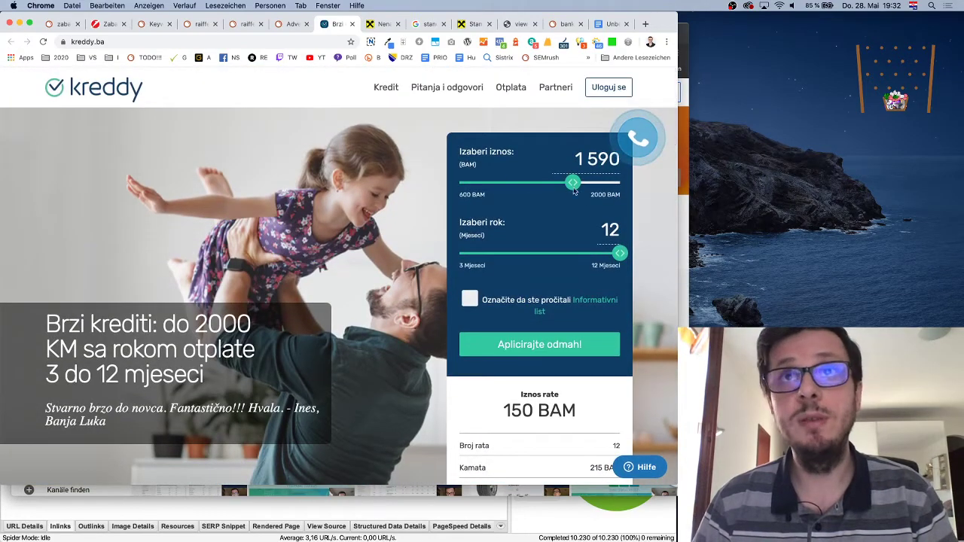
pyautogui.scroll(-5, 419, 290)
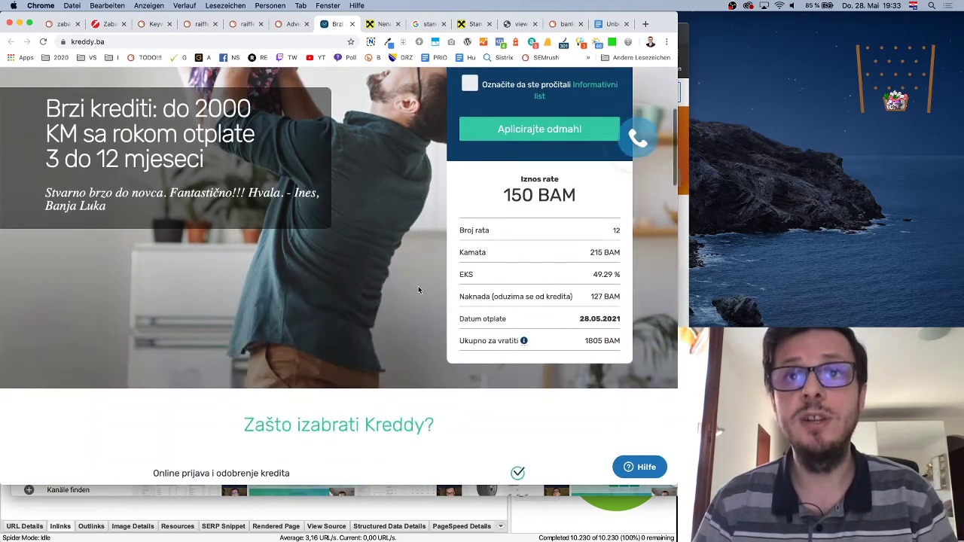
pyautogui.scroll(-15, 425, 284)
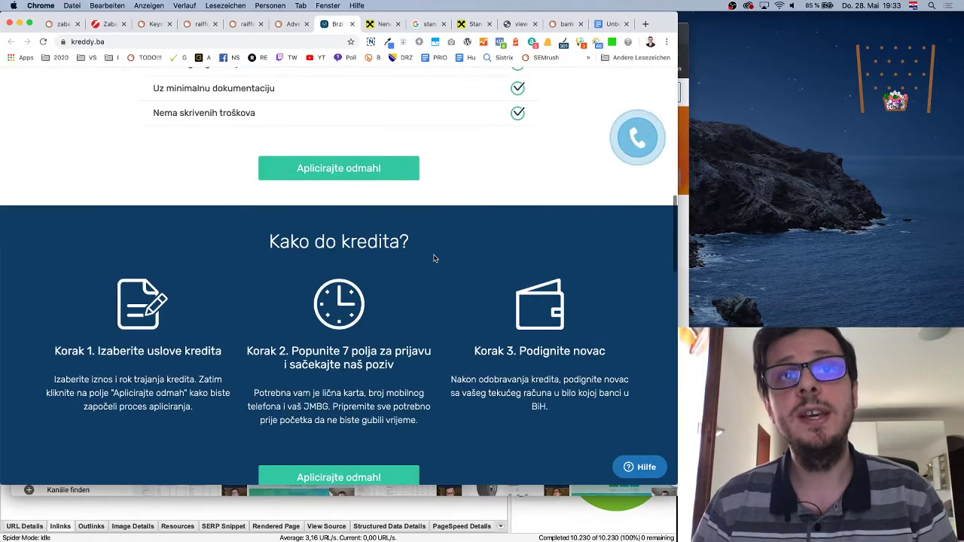
pyautogui.scroll(-15, 434, 258)
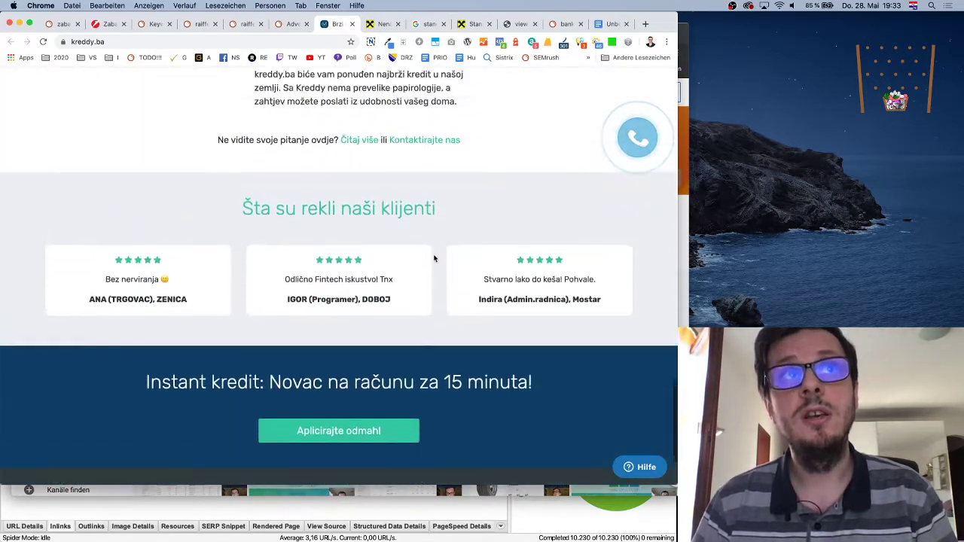
pyautogui.scroll(-1, 434, 256)
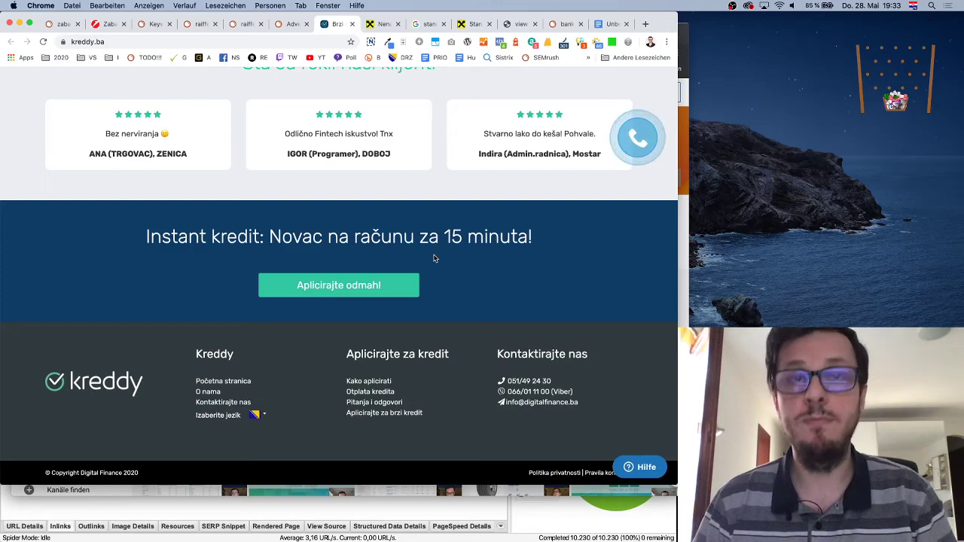
pyautogui.scroll(20, 434, 259)
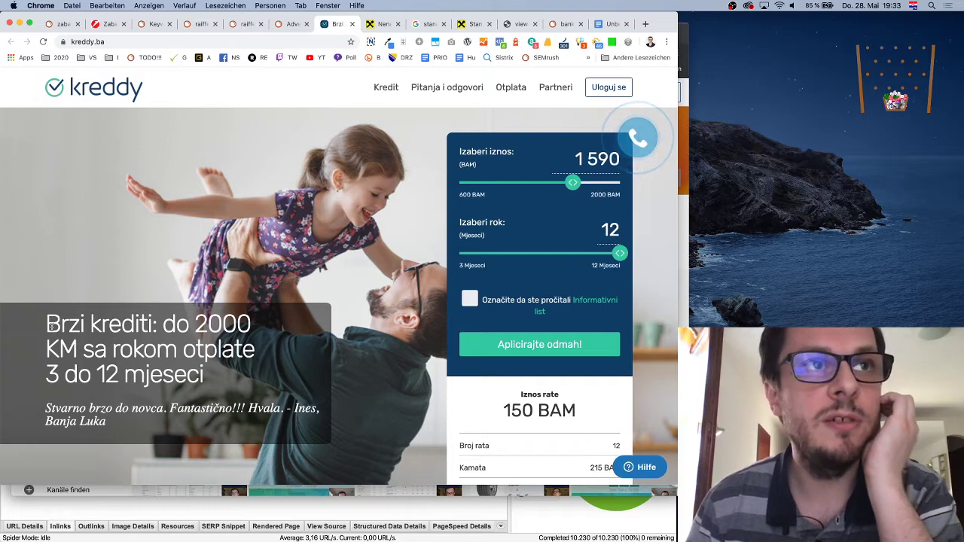
pyautogui.moveTo(46, 323); pyautogui.dragTo(151, 314)
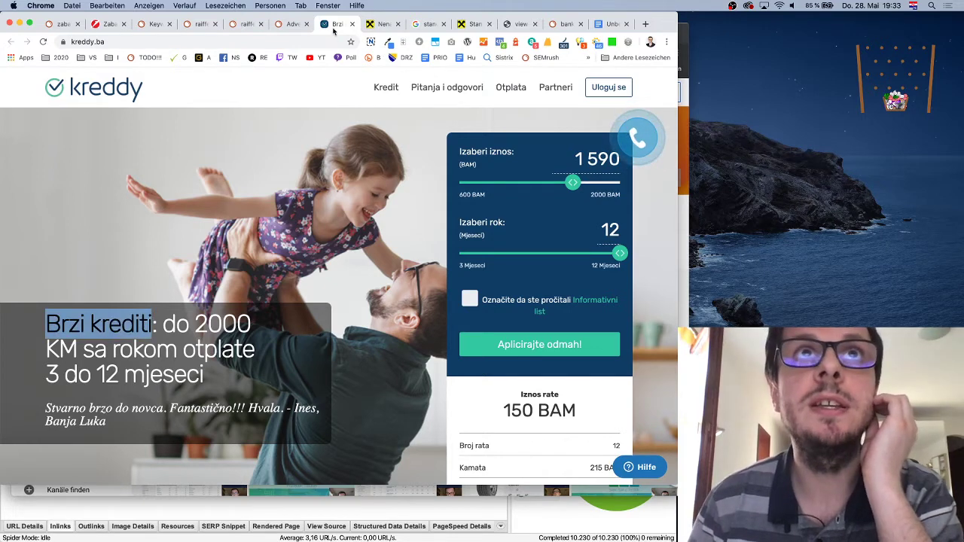
# Step: Copy the kreddy.ba address and return to the Semrush advertising research report
pyautogui.click(99, 42)
pyautogui.press('super+a')
pyautogui.press('super+c')
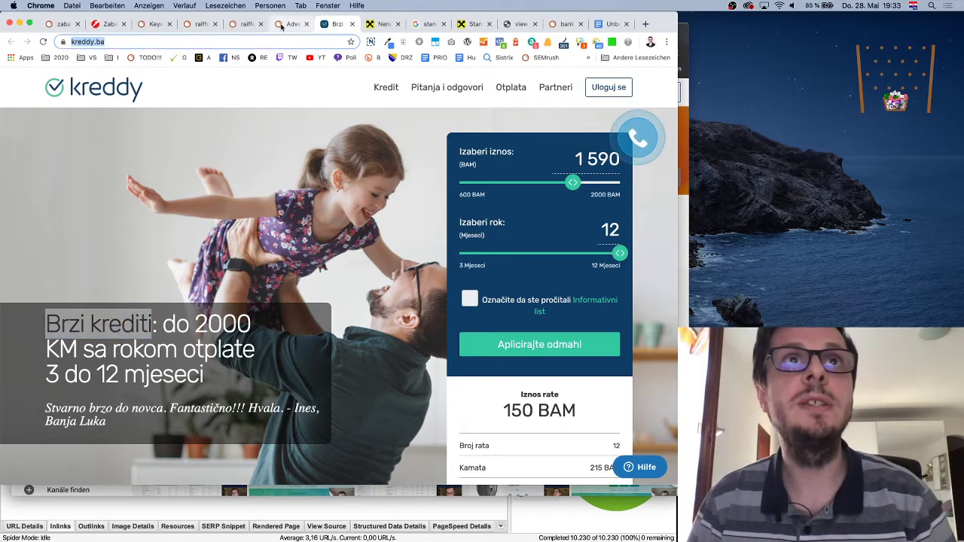
pyautogui.click(292, 23)
pyautogui.scroll(10, 226, 110)
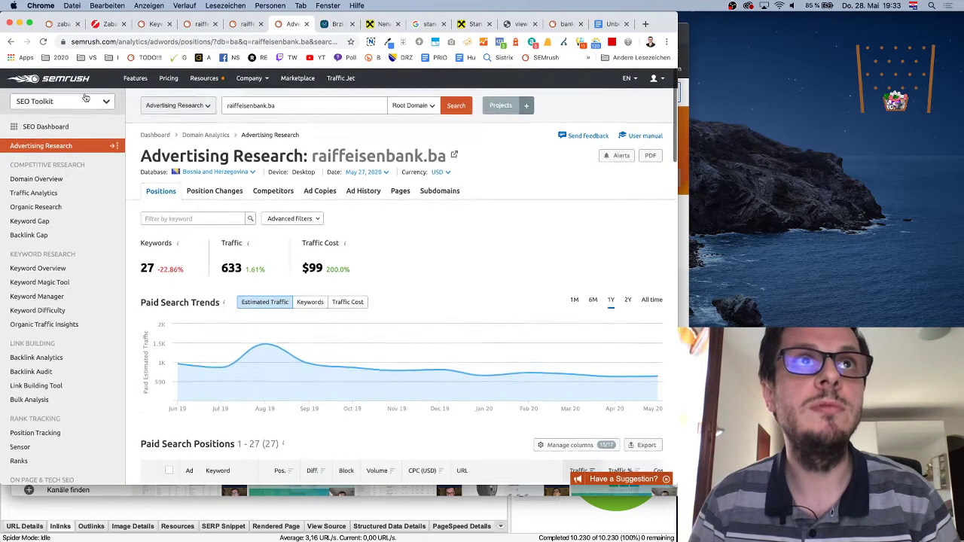
pyautogui.click(50, 78)
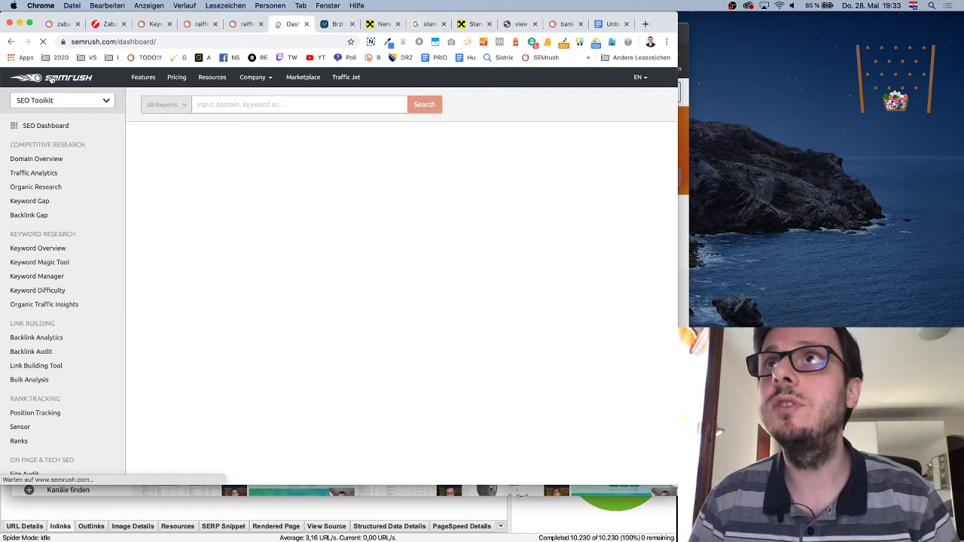
pyautogui.click(379, 106)
pyautogui.press('super+v')
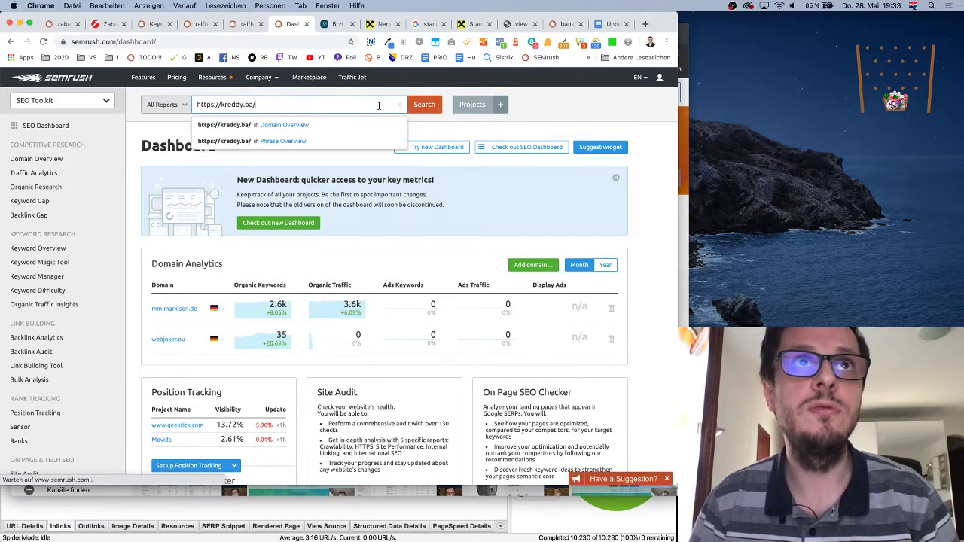
pyautogui.click(421, 104)
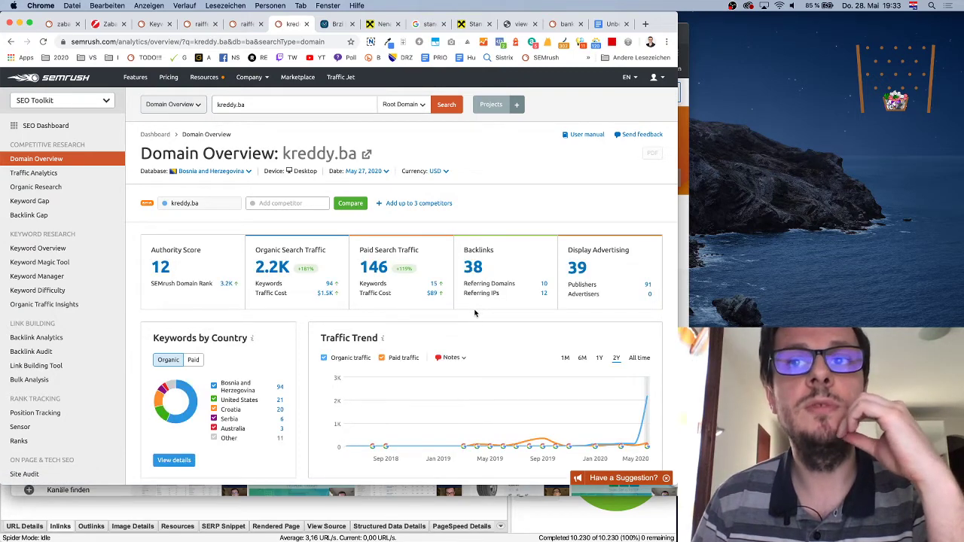
# Step: Check the 'brzi krediti' ranking in Top Organic Keywords, then return to kreddy.ba
pyautogui.scroll(-5, 527, 392)
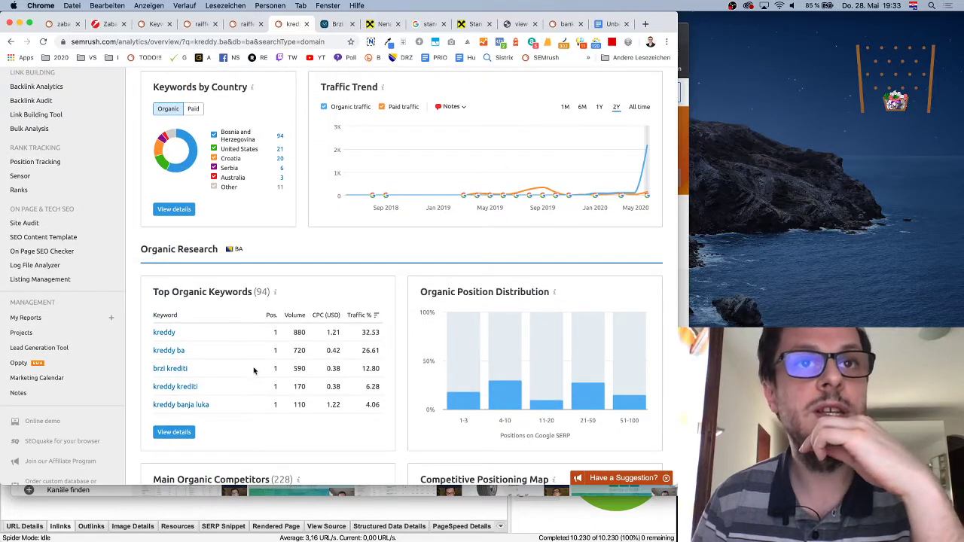
pyautogui.doubleClick(277, 369)
pyautogui.click(278, 377)
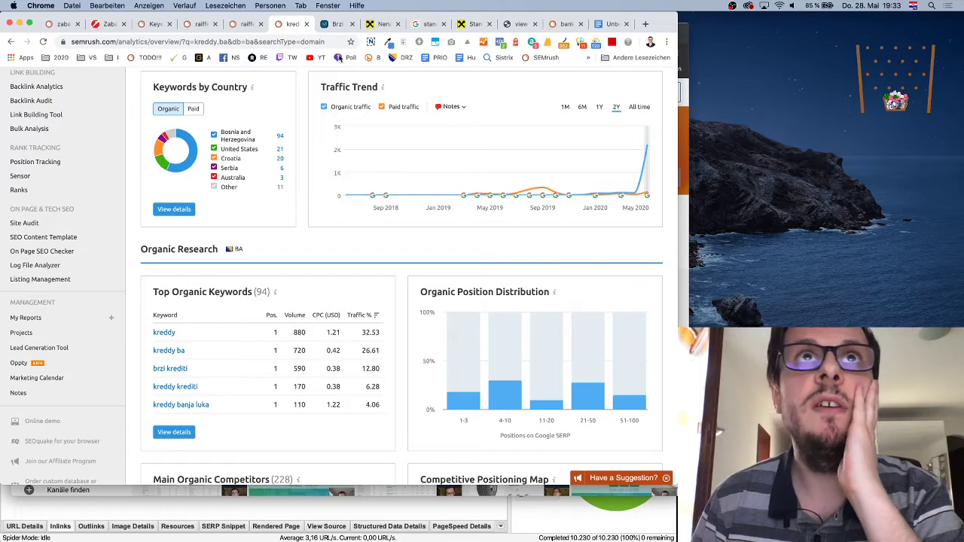
pyautogui.hotkey('ctrl', 'Tab')
pyautogui.scroll(-20, 461, 296)
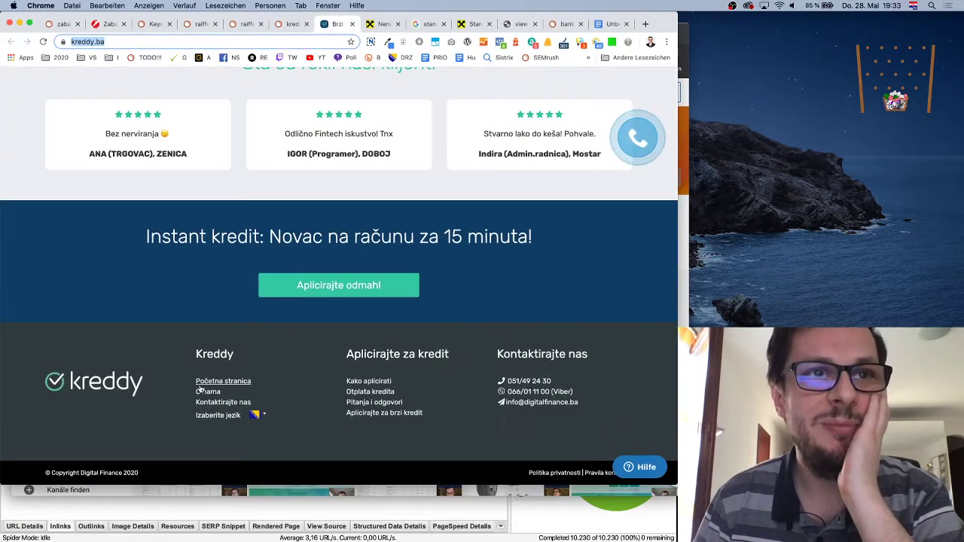
# Step: Open kreddy.ba's 'O nama' page and select 'Digital Finance International'
pyautogui.click(209, 392)
pyautogui.click(209, 392)
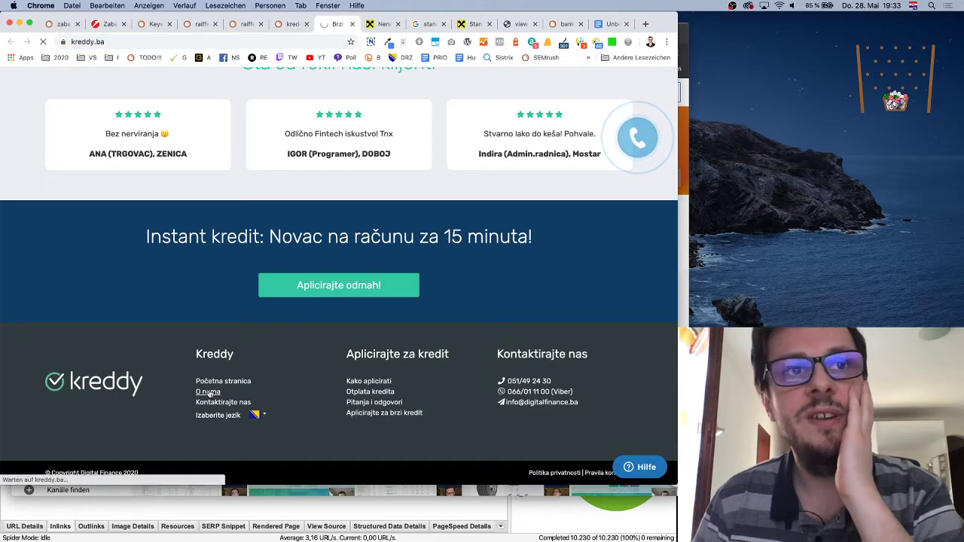
pyautogui.scroll(-3, 379, 354)
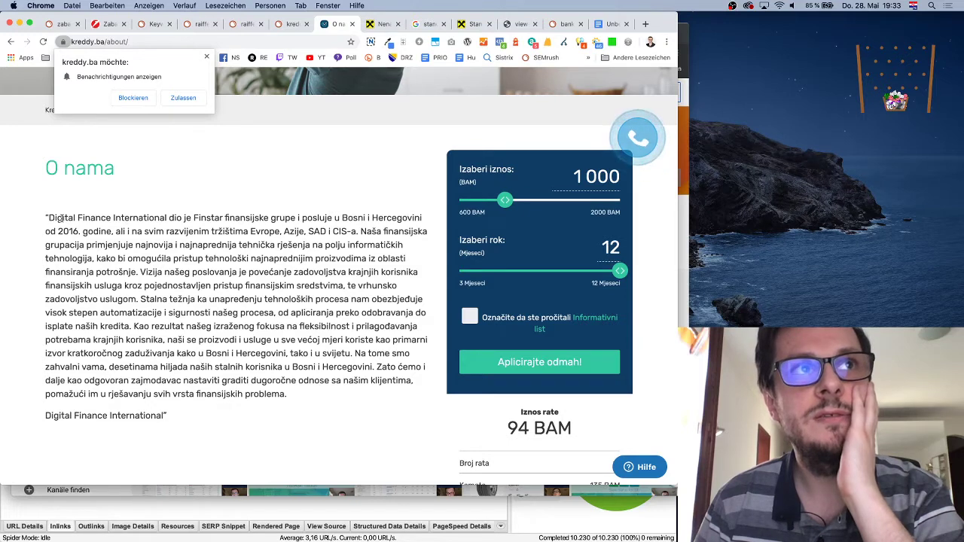
pyautogui.moveTo(50, 217); pyautogui.dragTo(165, 217)
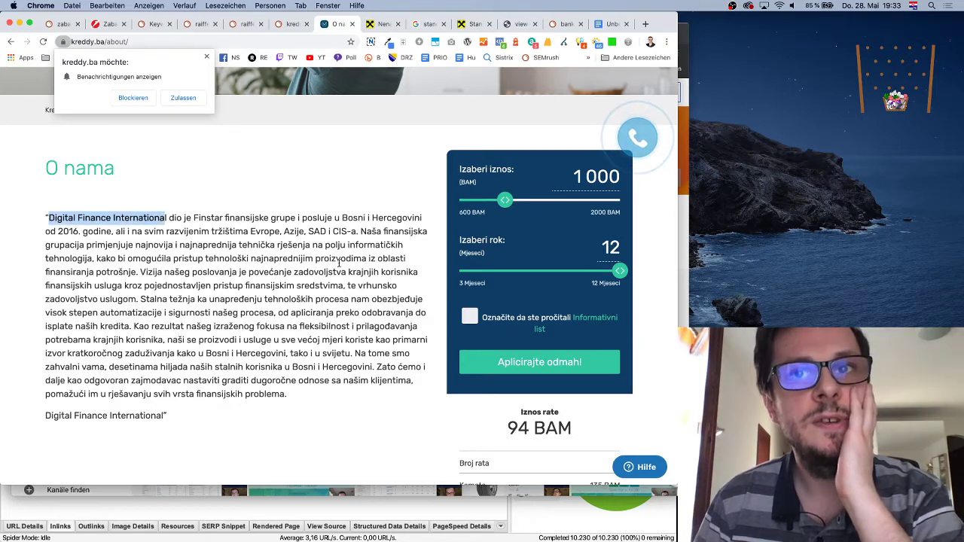
# Step: Reselect the company name 'Digital Finance International', then go back to the previous page
pyautogui.scroll(-5, 335, 262)
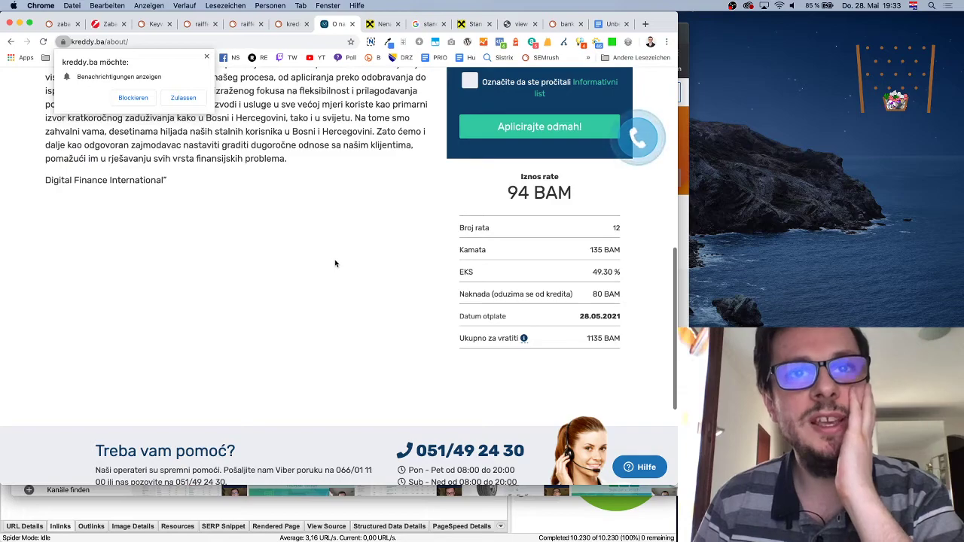
pyautogui.scroll(-4, 335, 263)
pyautogui.scroll(10, 335, 263)
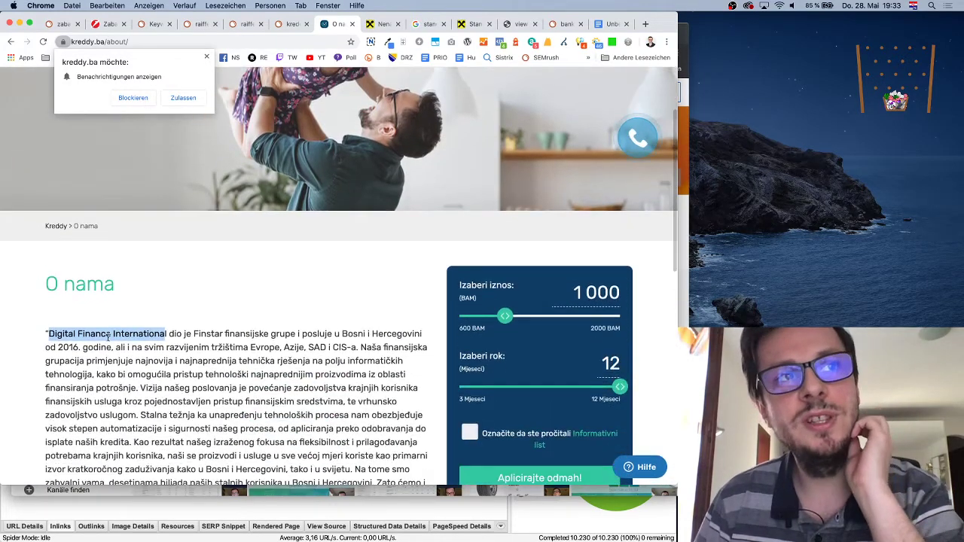
pyautogui.click(108, 336)
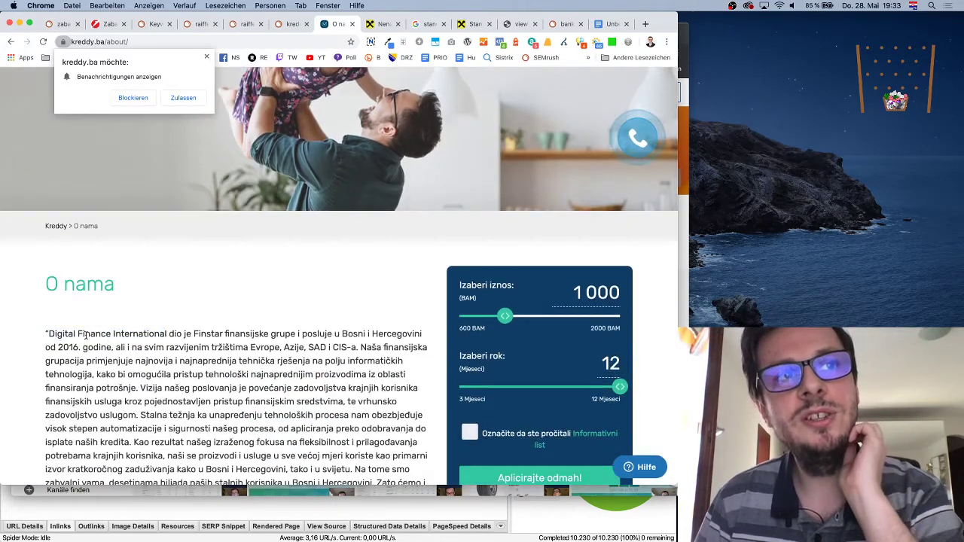
pyautogui.doubleClick(94, 334)
pyautogui.click(136, 335)
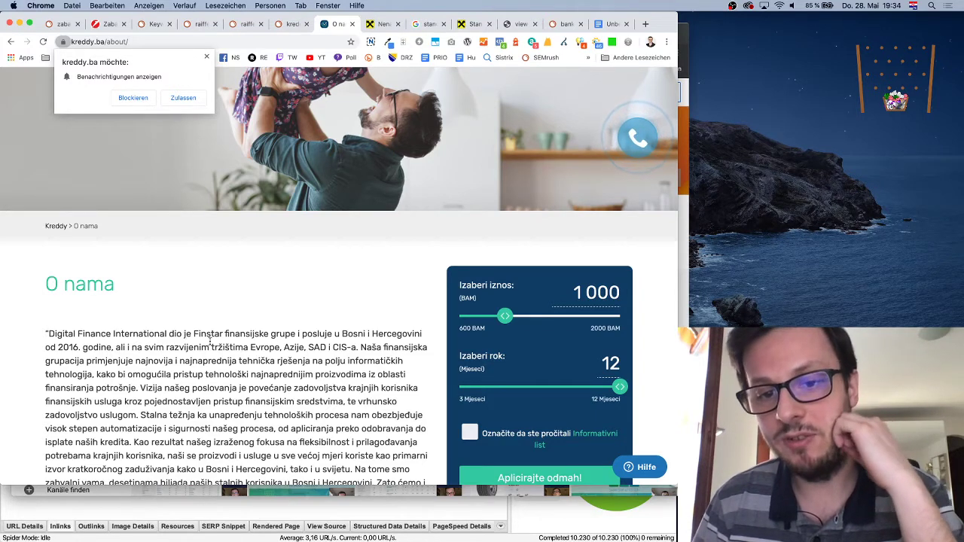
pyautogui.moveTo(169, 334); pyautogui.dragTo(46, 332)
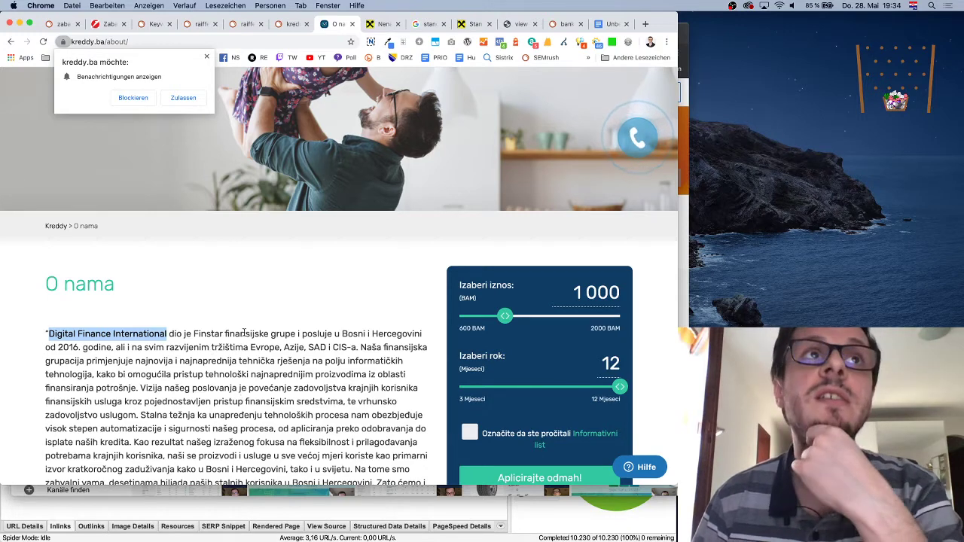
pyautogui.scroll(3, 245, 333)
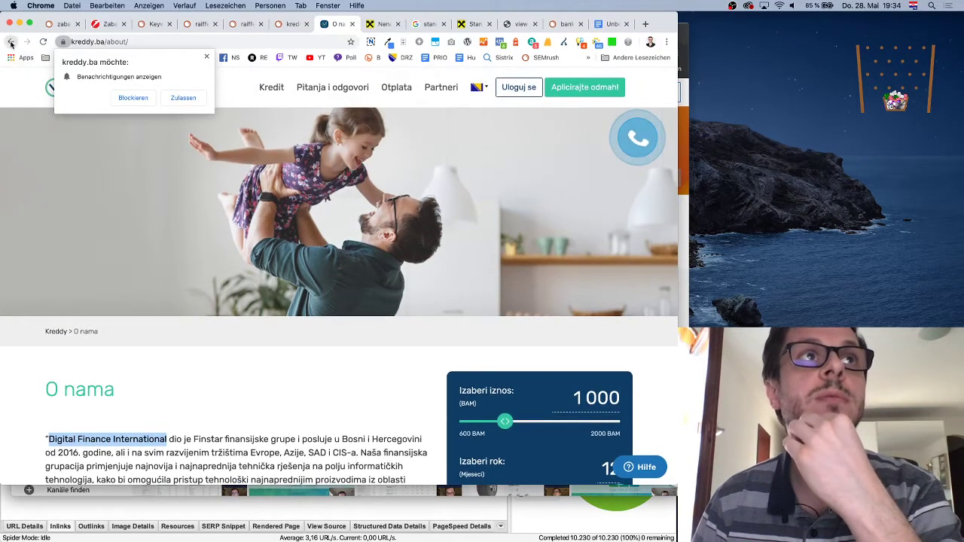
pyautogui.click(10, 43)
# Step: Close the kreddy, Raiffeisen, Google search, Stan, view and bank tabs, leaving zaba.hr selected
pyautogui.click(351, 24)
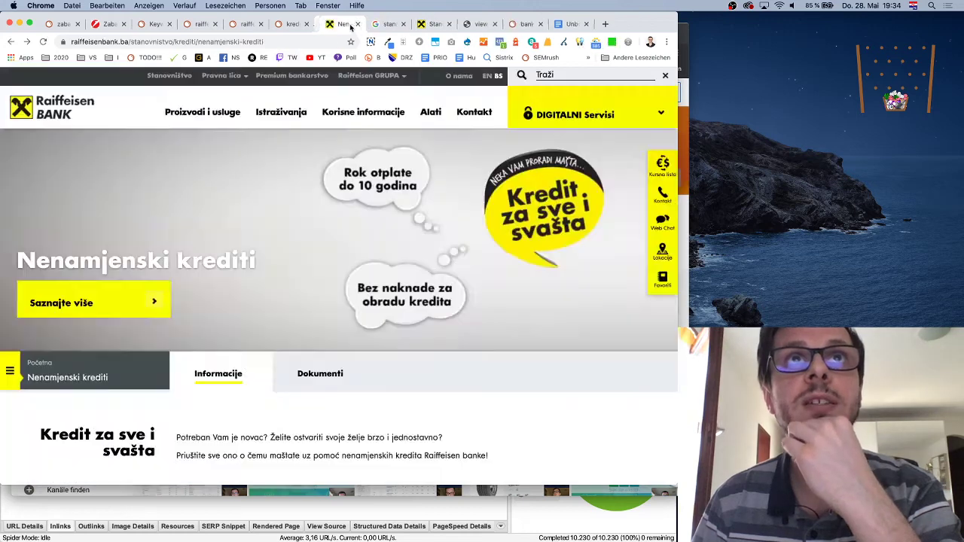
pyautogui.click(352, 24)
pyautogui.click(352, 24)
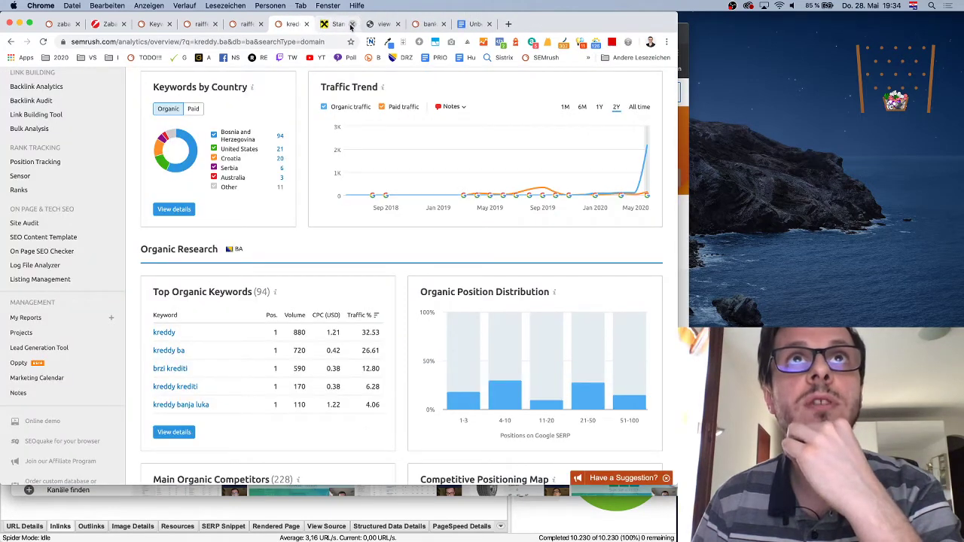
pyautogui.click(352, 24)
pyautogui.click(352, 24)
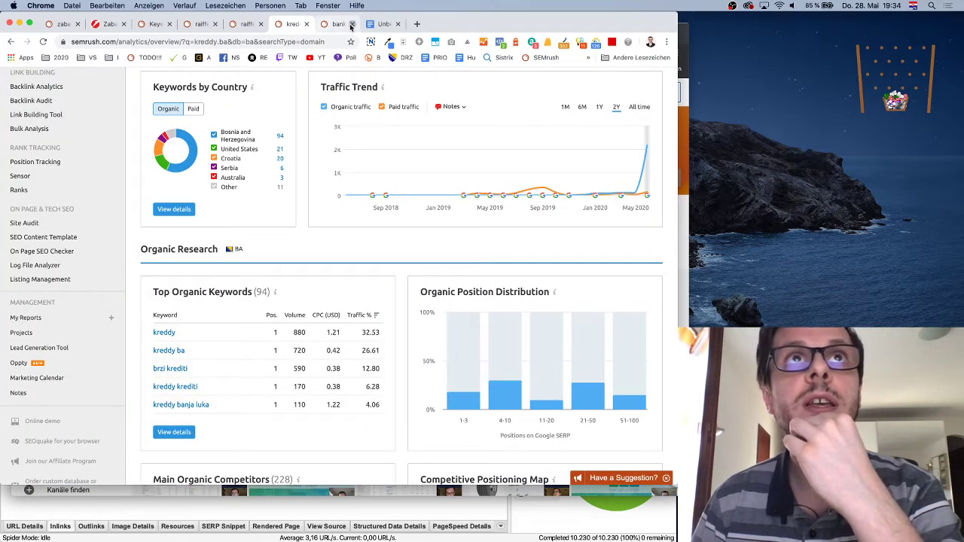
pyautogui.click(352, 24)
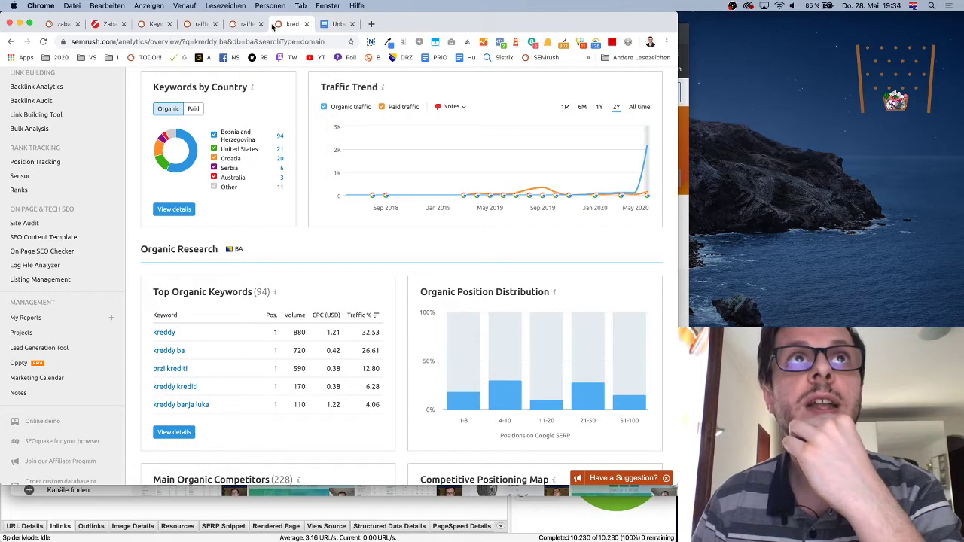
pyautogui.click(204, 25)
pyautogui.click(215, 24)
pyautogui.click(214, 24)
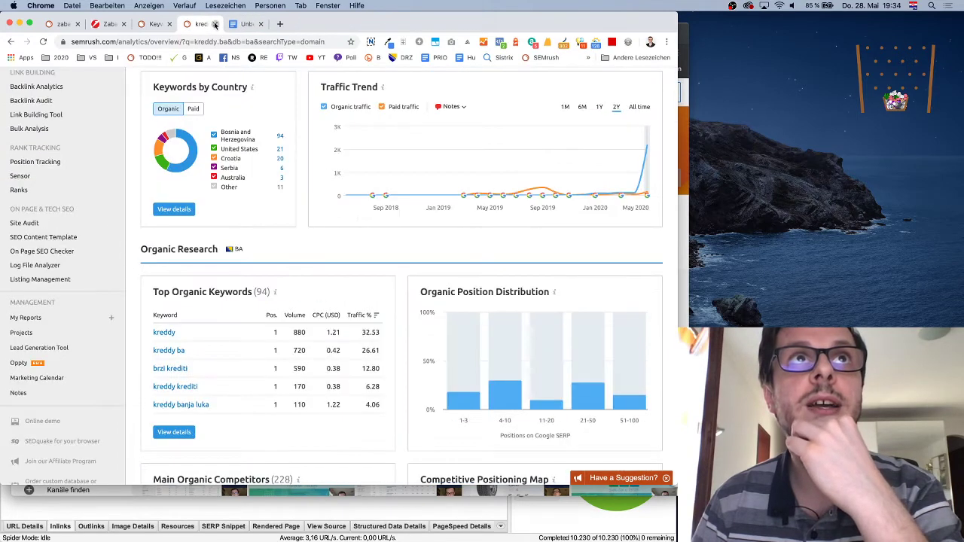
pyautogui.click(214, 25)
pyautogui.click(102, 24)
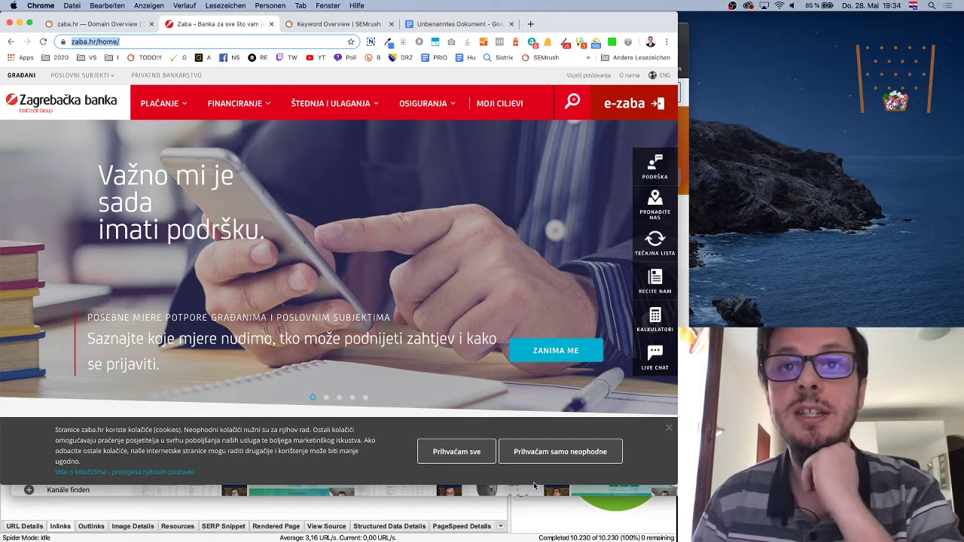
pyautogui.moveTo(532, 484); pyautogui.dragTo(532, 541)
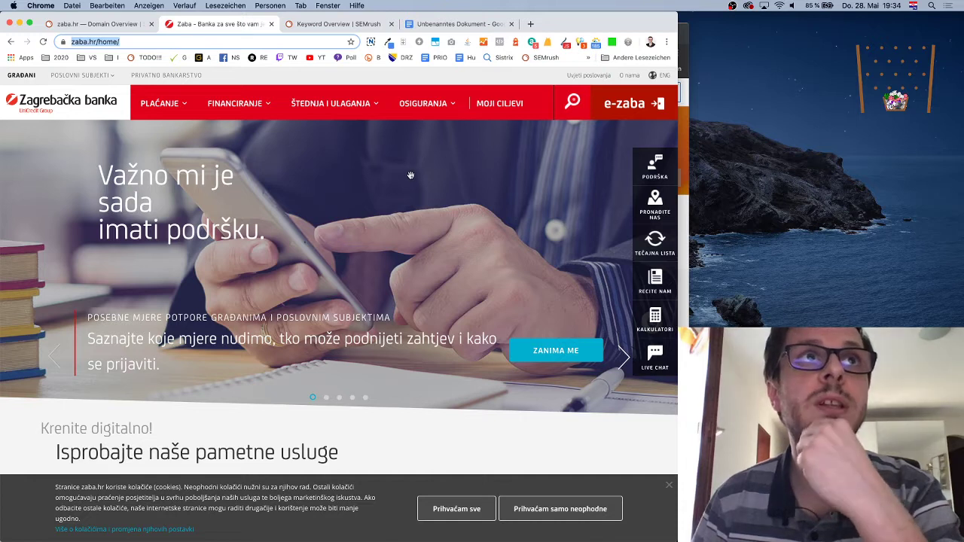
pyautogui.click(113, 41)
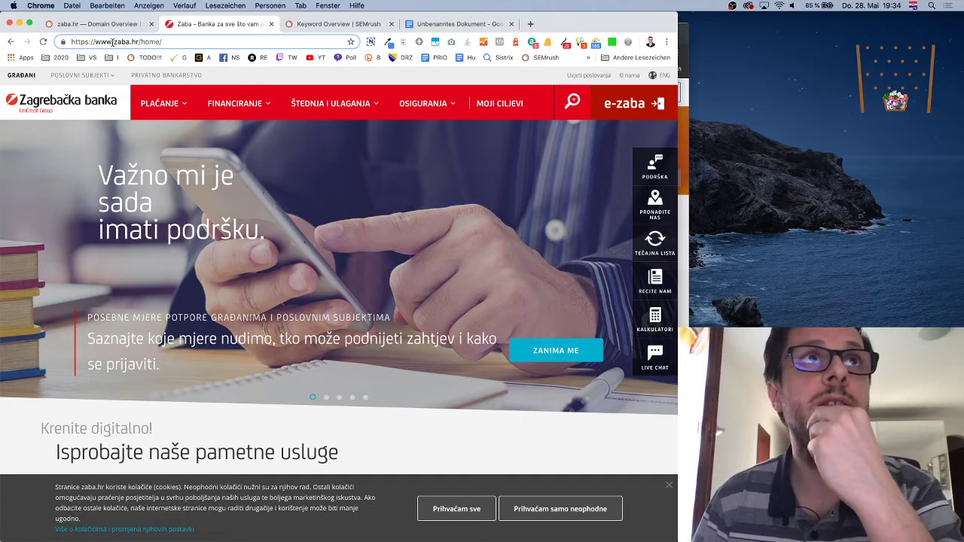
pyautogui.moveTo(113, 42); pyautogui.dragTo(137, 38)
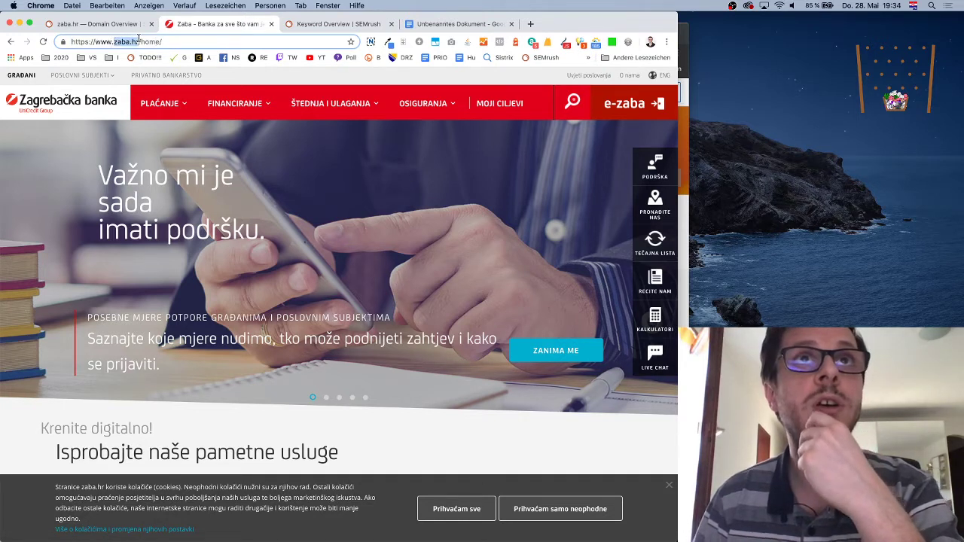
pyautogui.moveTo(434, 41); pyautogui.dragTo(532, 25)
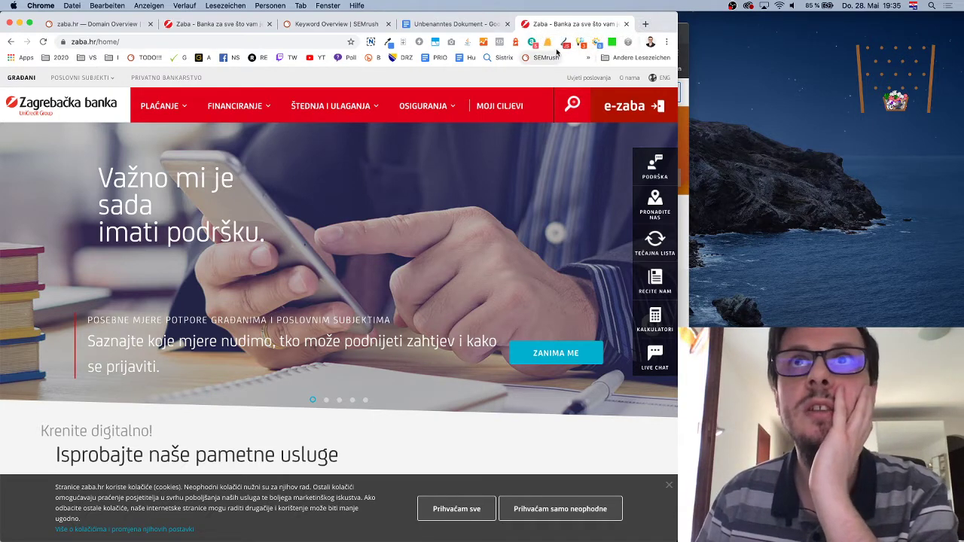
pyautogui.click(562, 43)
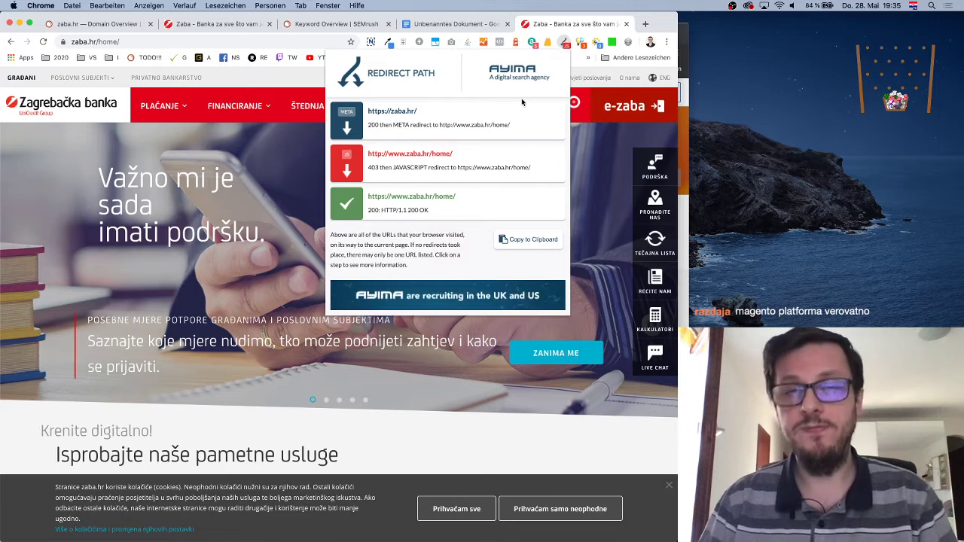
pyautogui.click(233, 25)
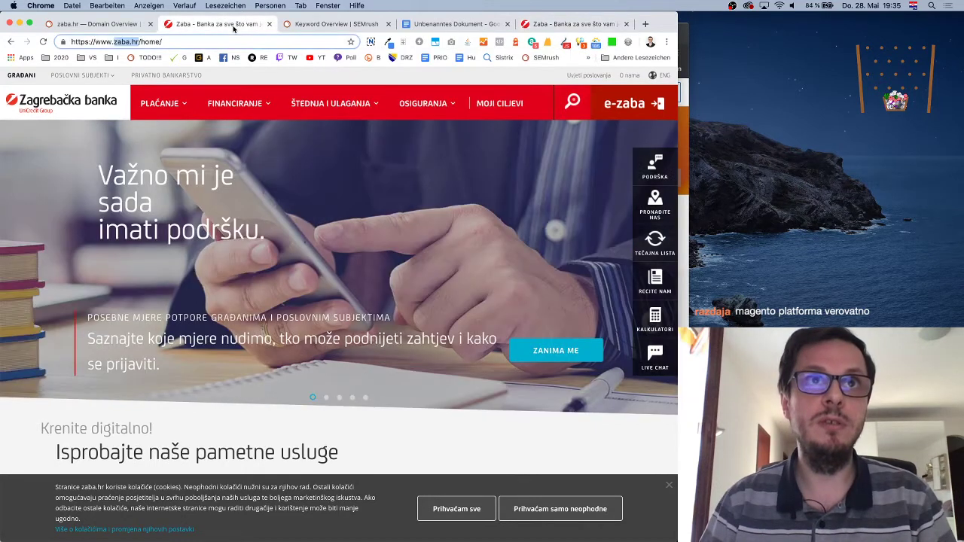
# Step: Close the Semrush Keyword Overview report and return to the zaba.hr Domain Overview
pyautogui.click(283, 27)
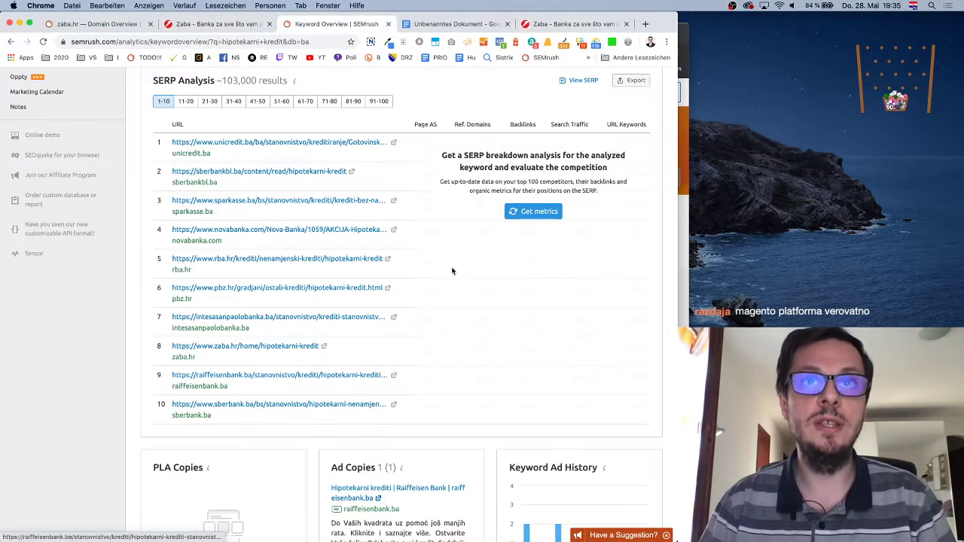
pyautogui.scroll(15, 452, 270)
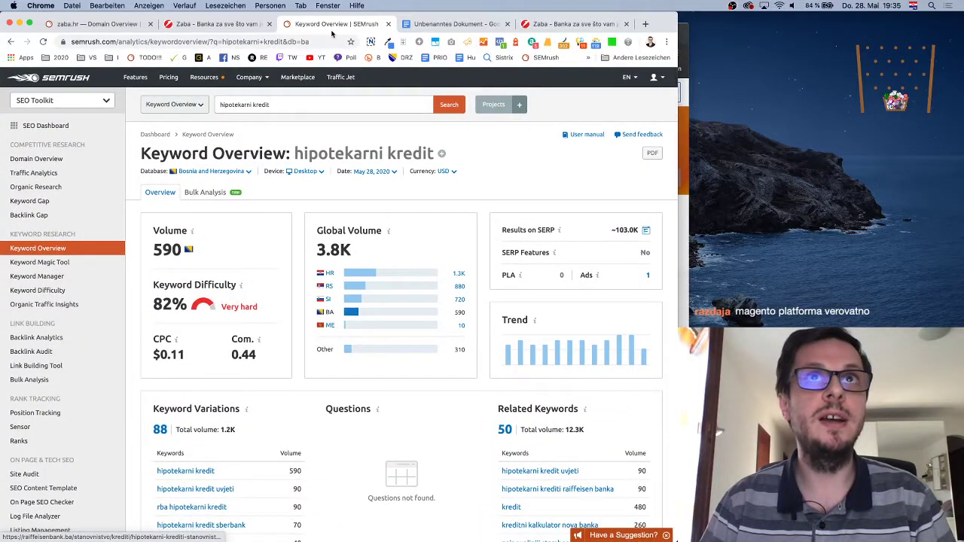
pyautogui.click(388, 24)
pyautogui.click(95, 28)
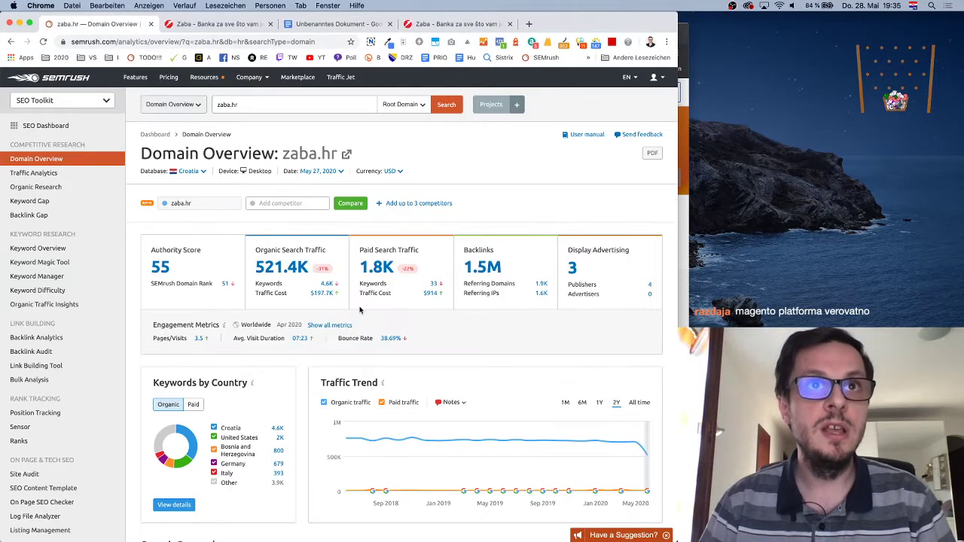
pyautogui.scroll(-3, 428, 333)
pyautogui.scroll(3, 427, 334)
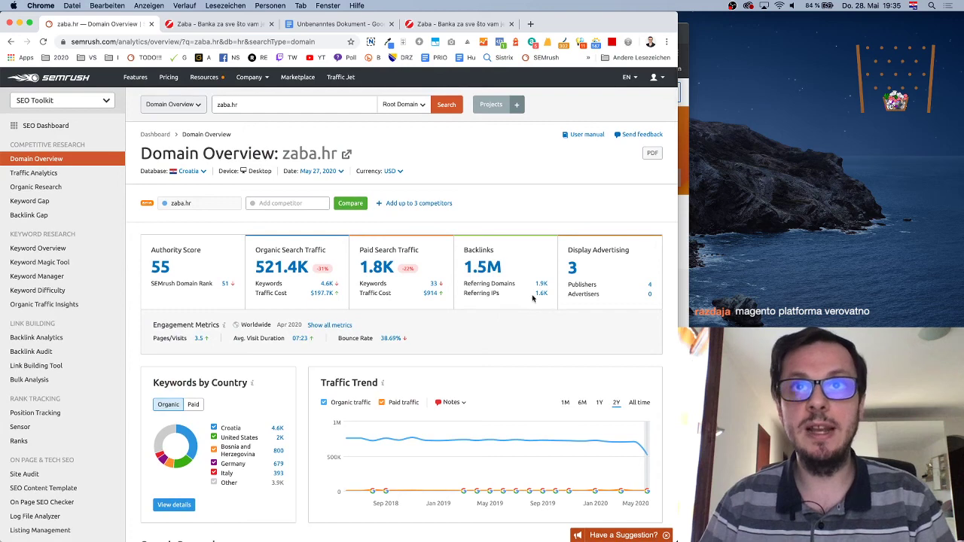
# Step: Open the zaba.hr Backlinks report in a new tab and show its Overview
pyautogui.keyDown('super'); pyautogui.click(542, 286); pyautogui.keyUp('super')
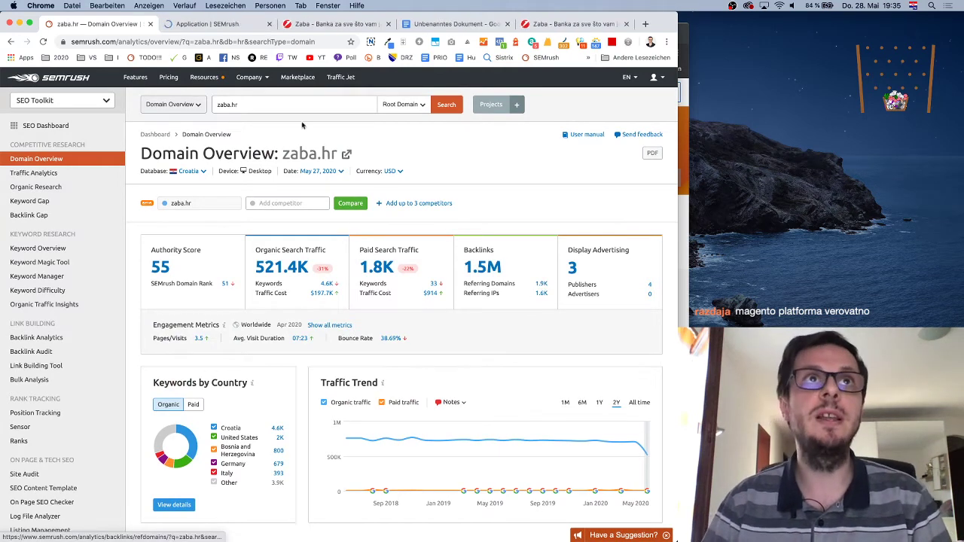
pyautogui.click(236, 25)
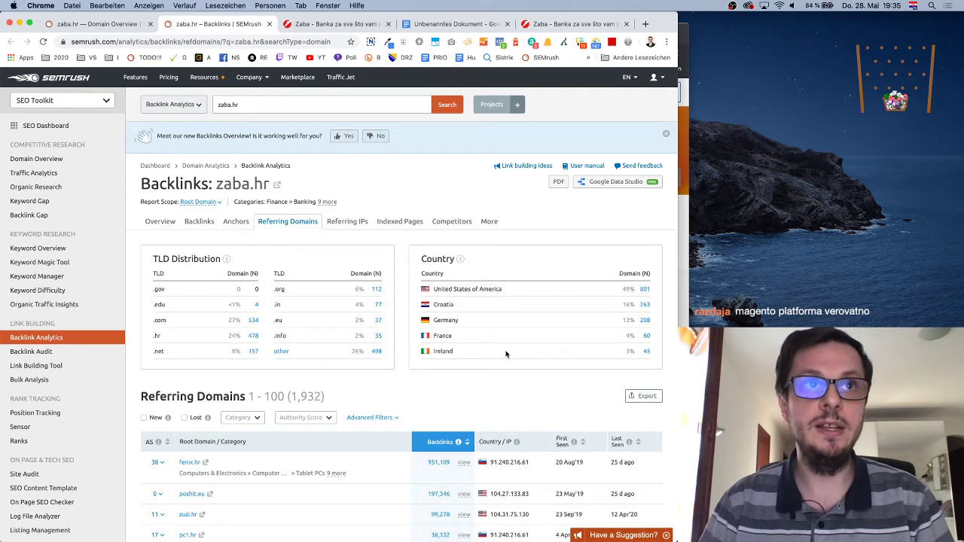
pyautogui.scroll(-2, 464, 384)
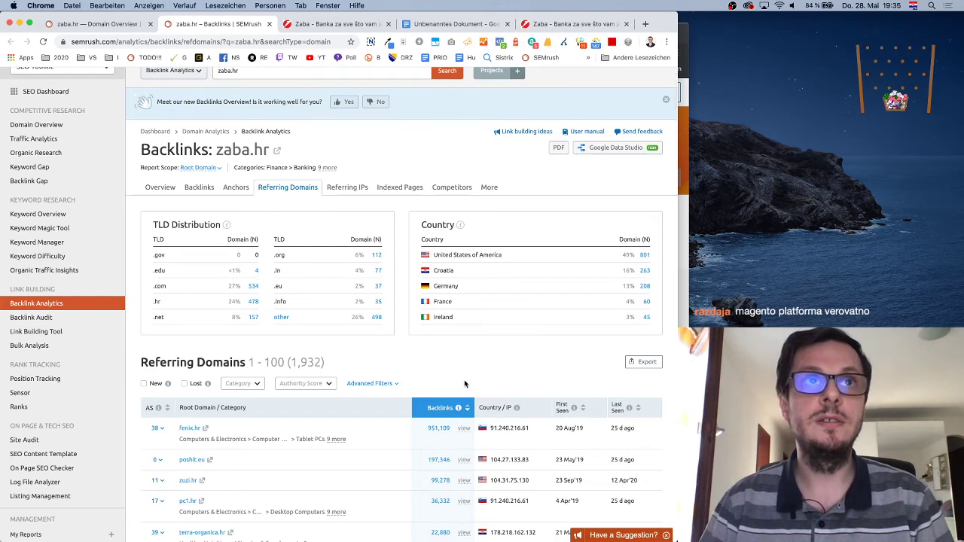
pyautogui.click(160, 188)
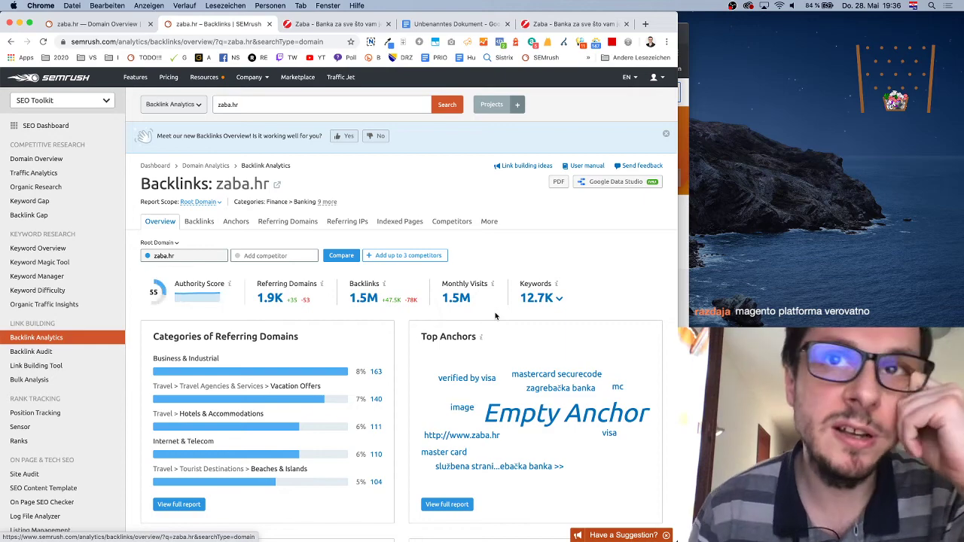
pyautogui.scroll(-10, 409, 363)
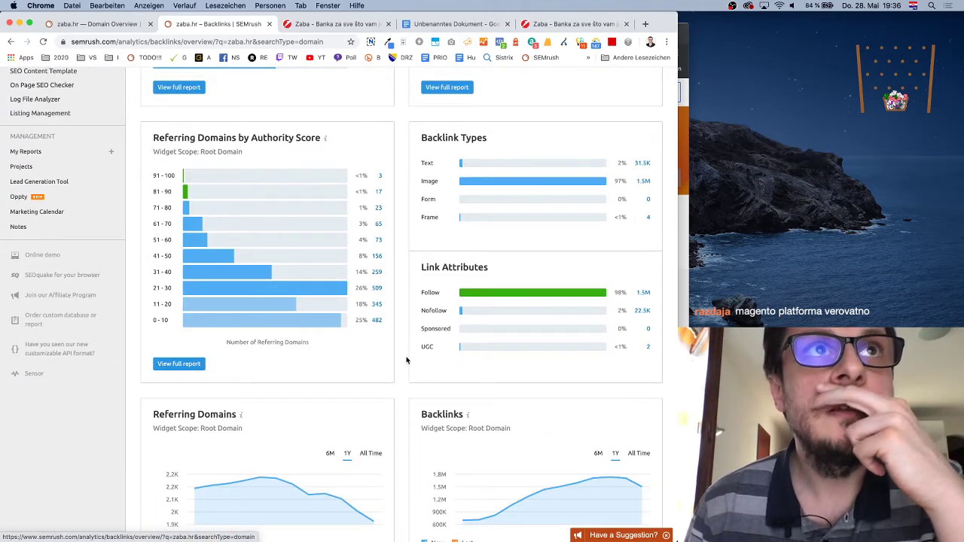
pyautogui.scroll(-3, 408, 361)
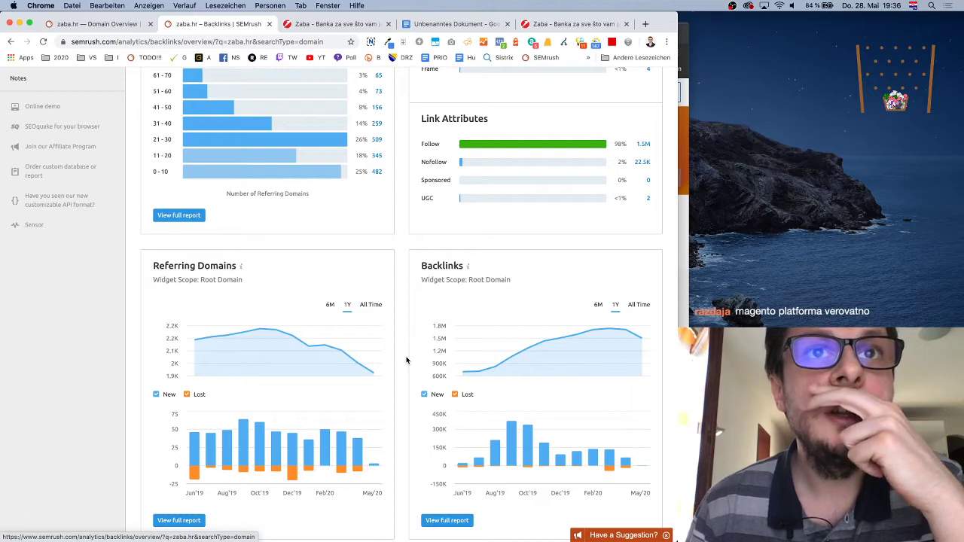
pyautogui.scroll(-1, 405, 363)
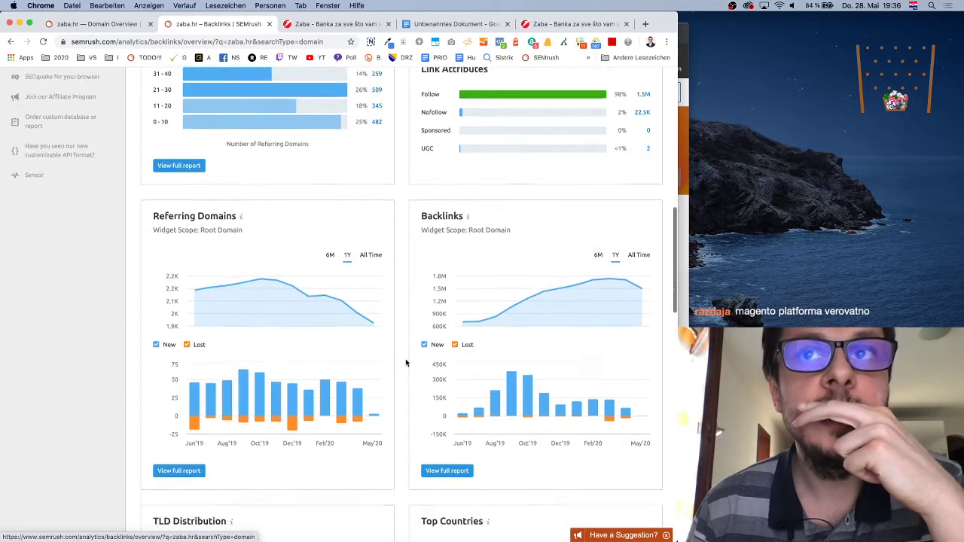
pyautogui.scroll(-5, 405, 363)
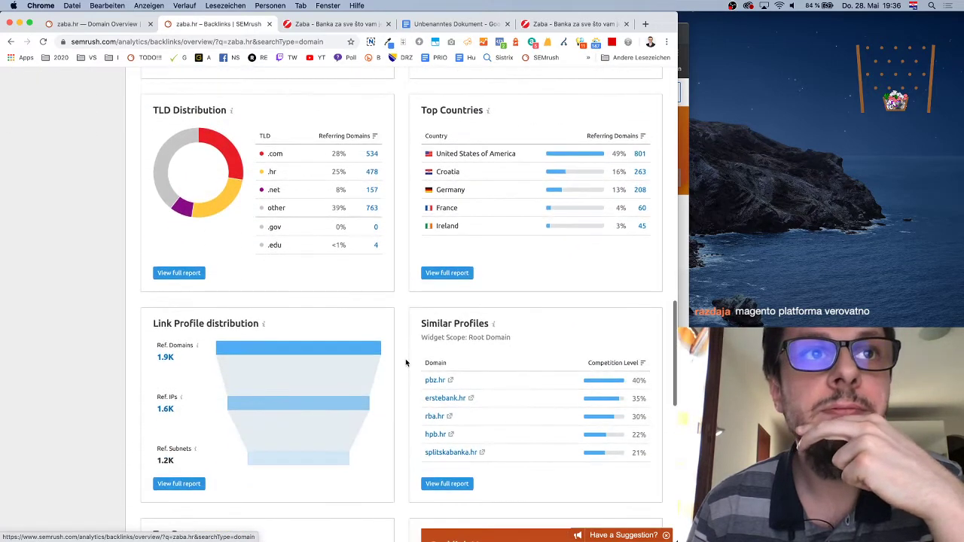
pyautogui.scroll(-3, 405, 363)
pyautogui.scroll(-1, 404, 362)
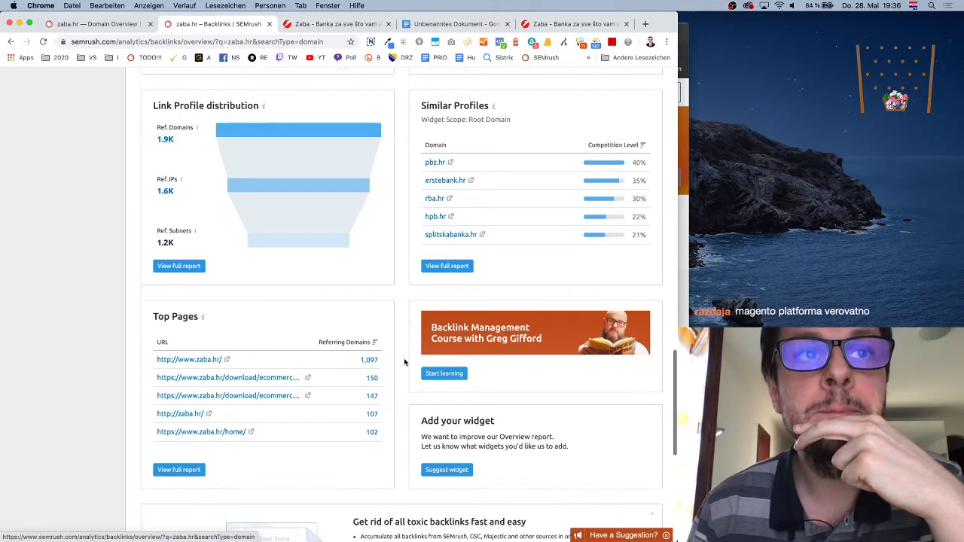
pyautogui.scroll(-3, 405, 363)
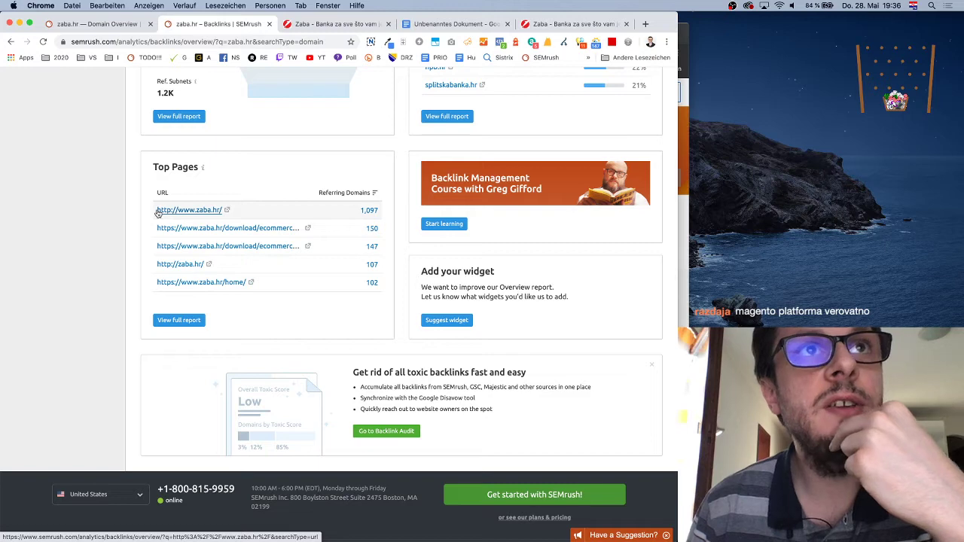
pyautogui.moveTo(157, 211); pyautogui.dragTo(225, 210)
pyautogui.press('super+c')
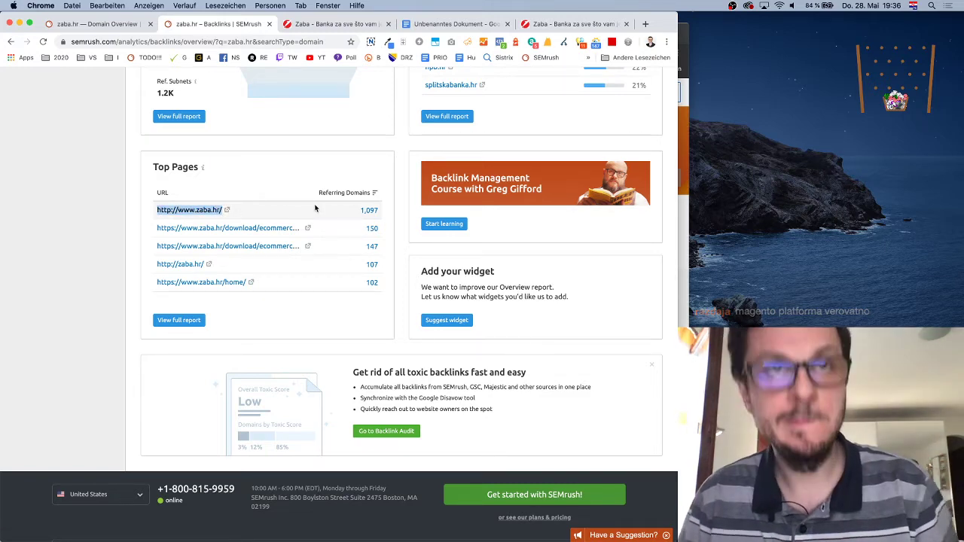
pyautogui.moveTo(657, 24); pyautogui.dragTo(646, 24)
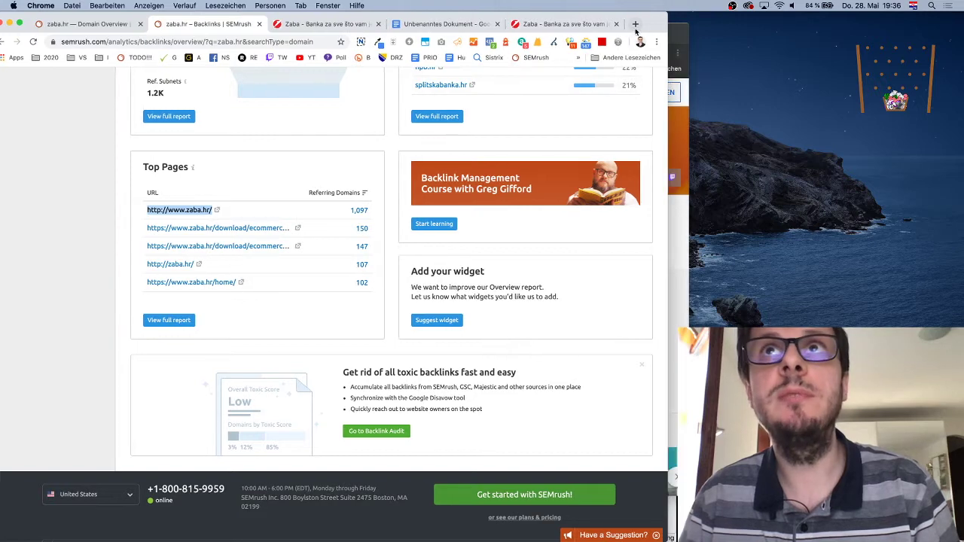
pyautogui.click(636, 25)
pyautogui.press('super+v')
pyautogui.press('Return')
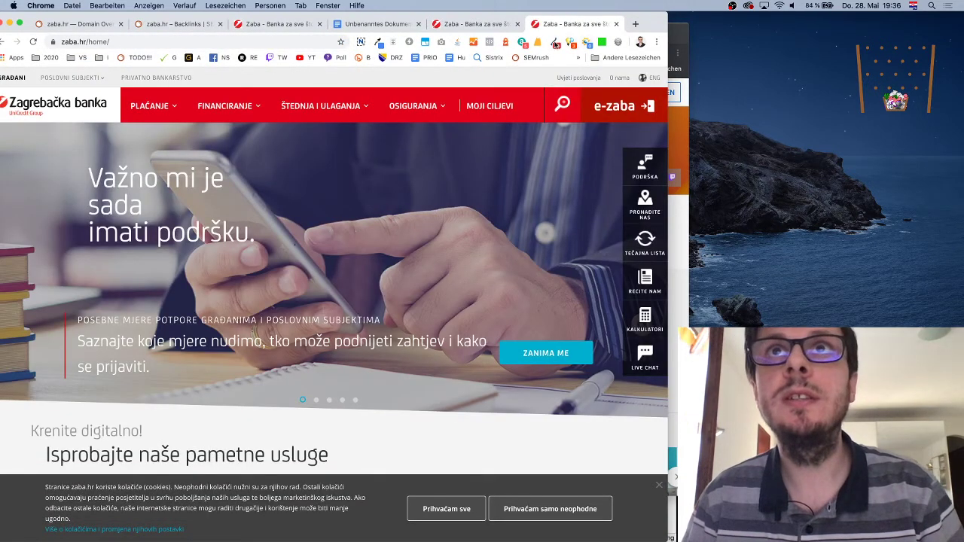
pyautogui.click(554, 42)
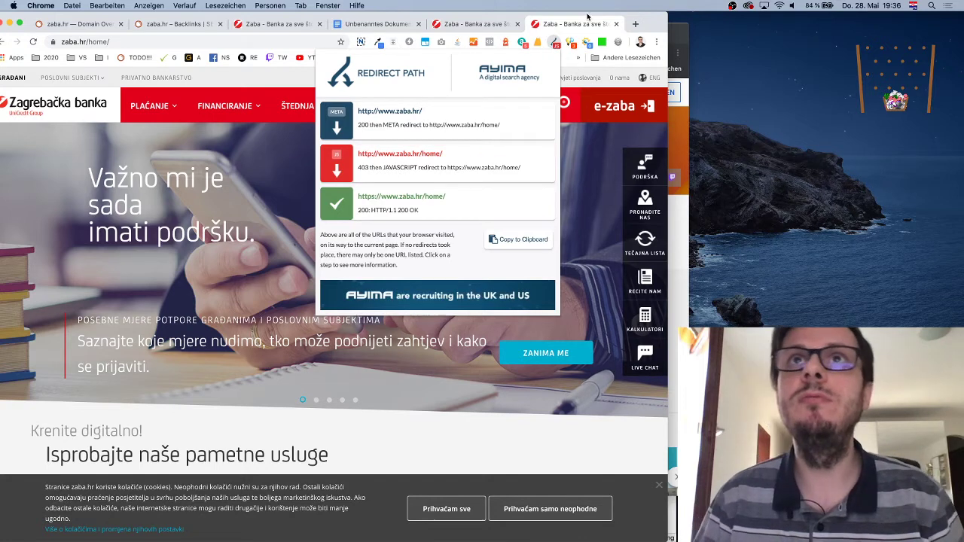
pyautogui.click(657, 143)
pyautogui.moveTo(668, 144); pyautogui.dragTo(689, 144)
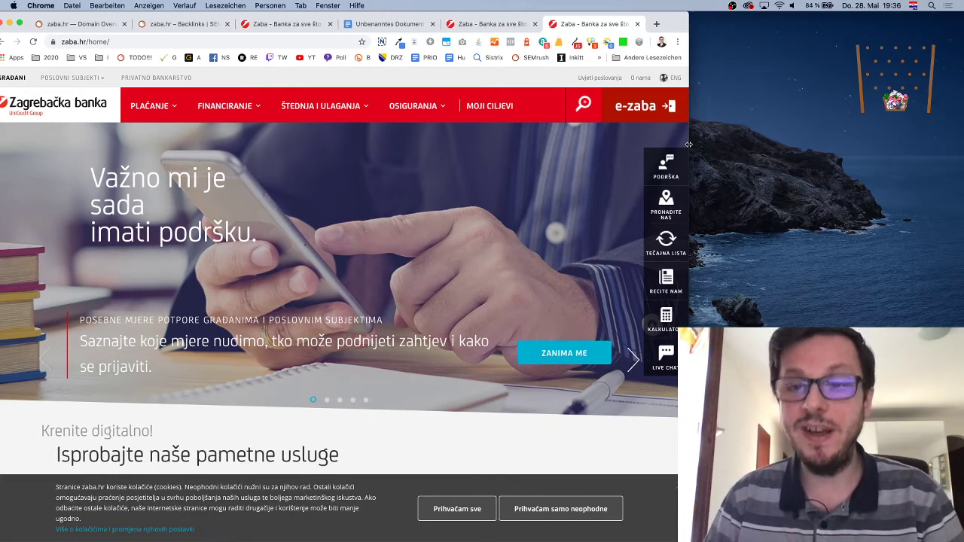
pyautogui.click(493, 25)
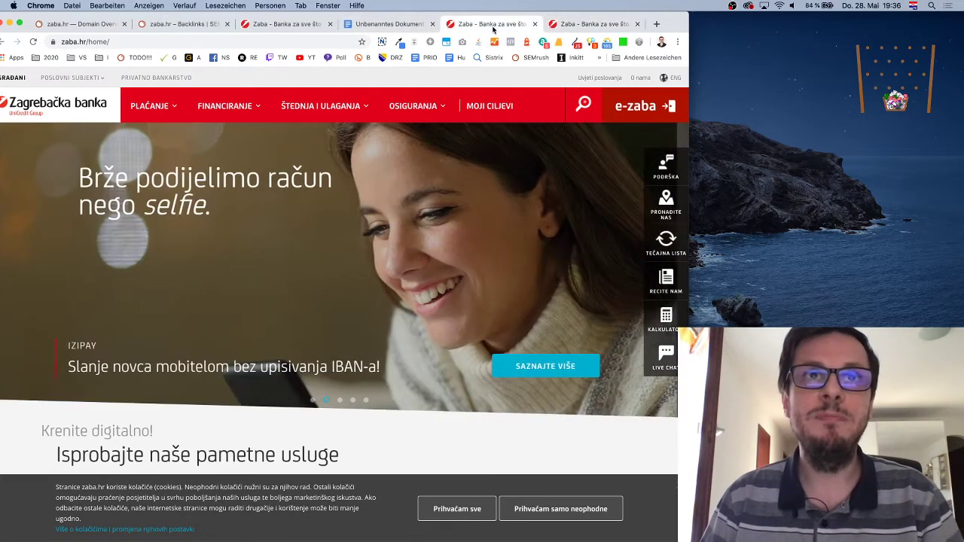
pyautogui.click(283, 26)
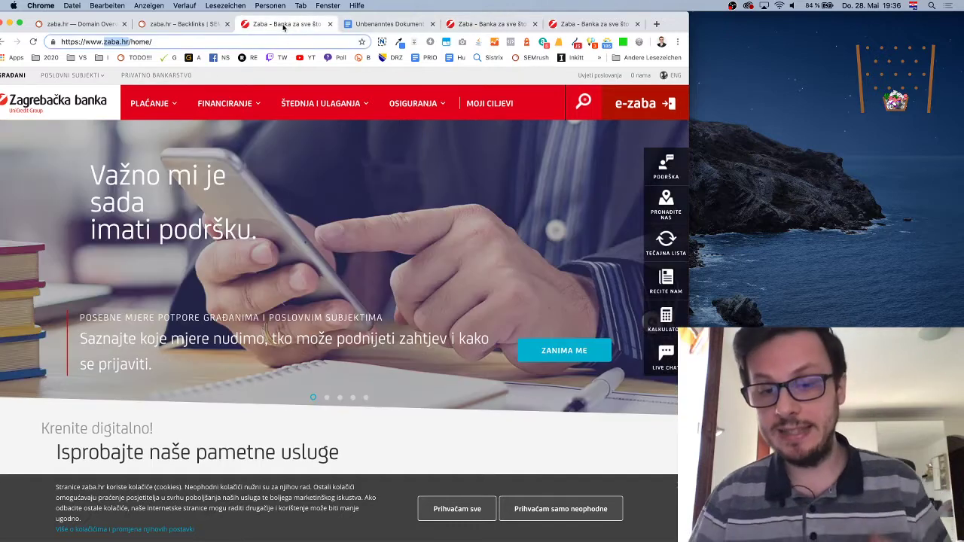